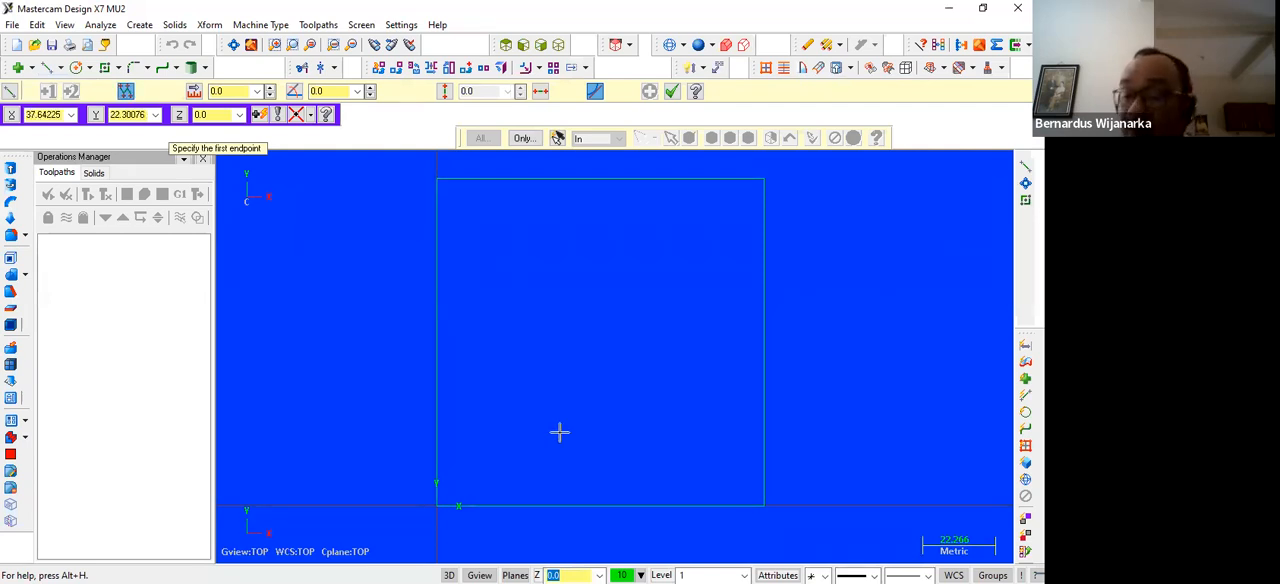
Start a connected line profile inside the square at 6,30, running to 35,30 and down to 35,6
text(8)
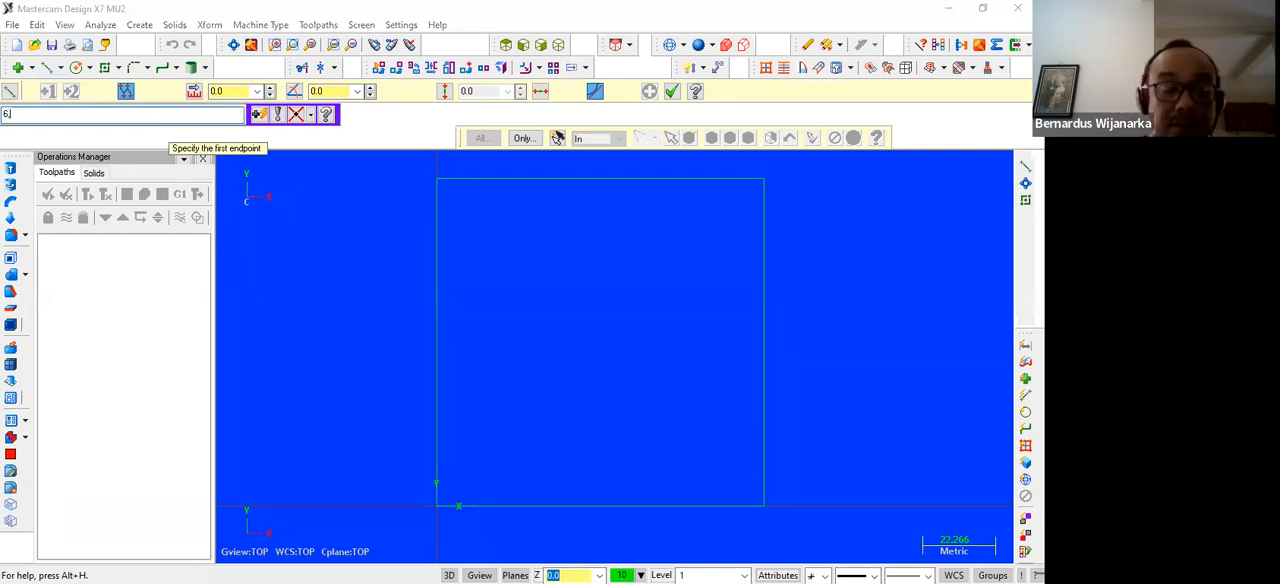
text(,30)
key(Return)
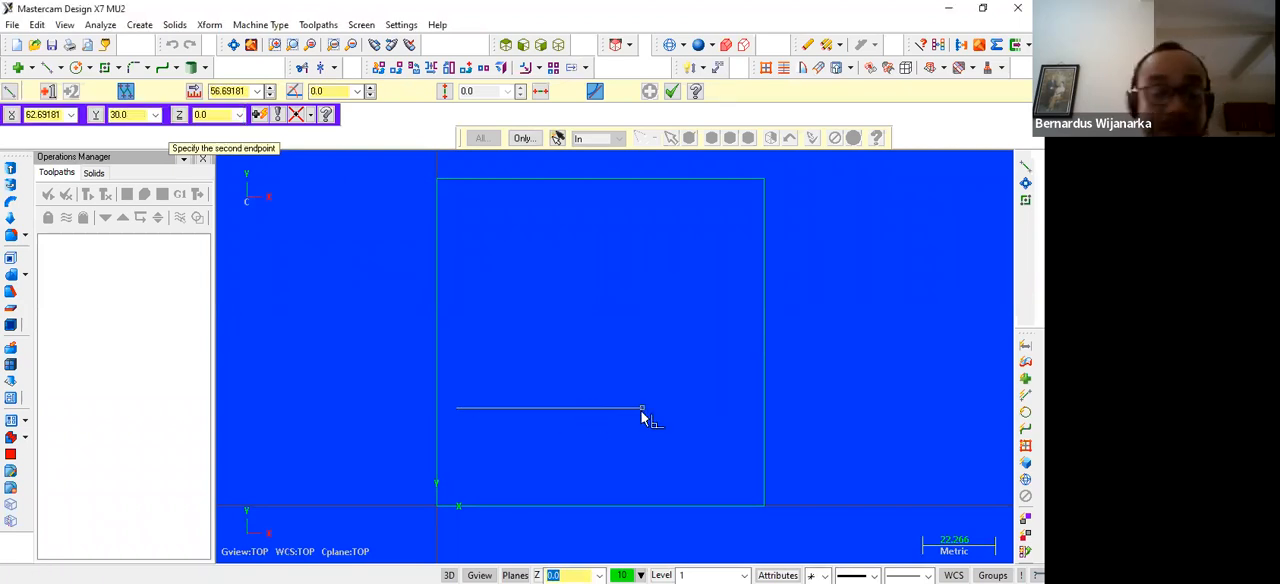
text(35,30)
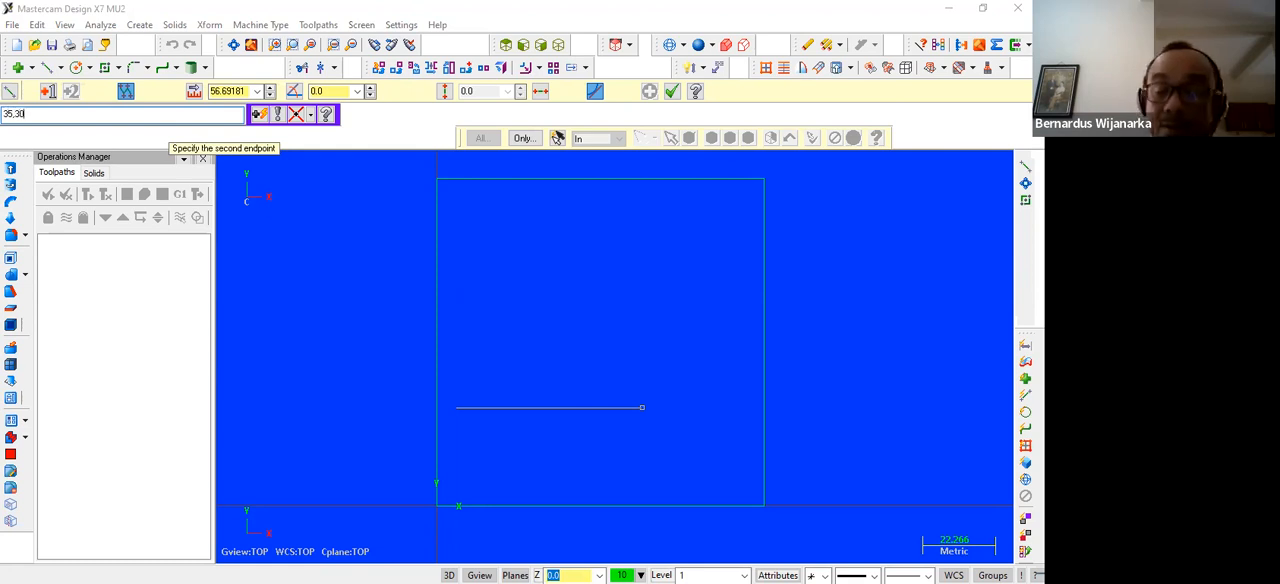
key(Return)
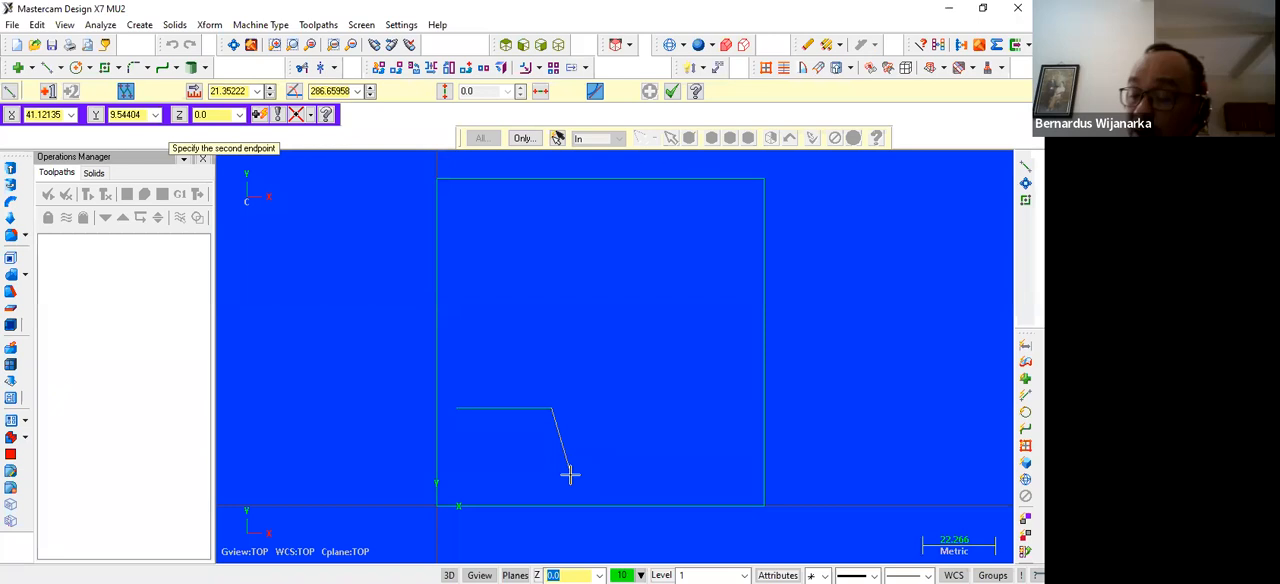
text(35)
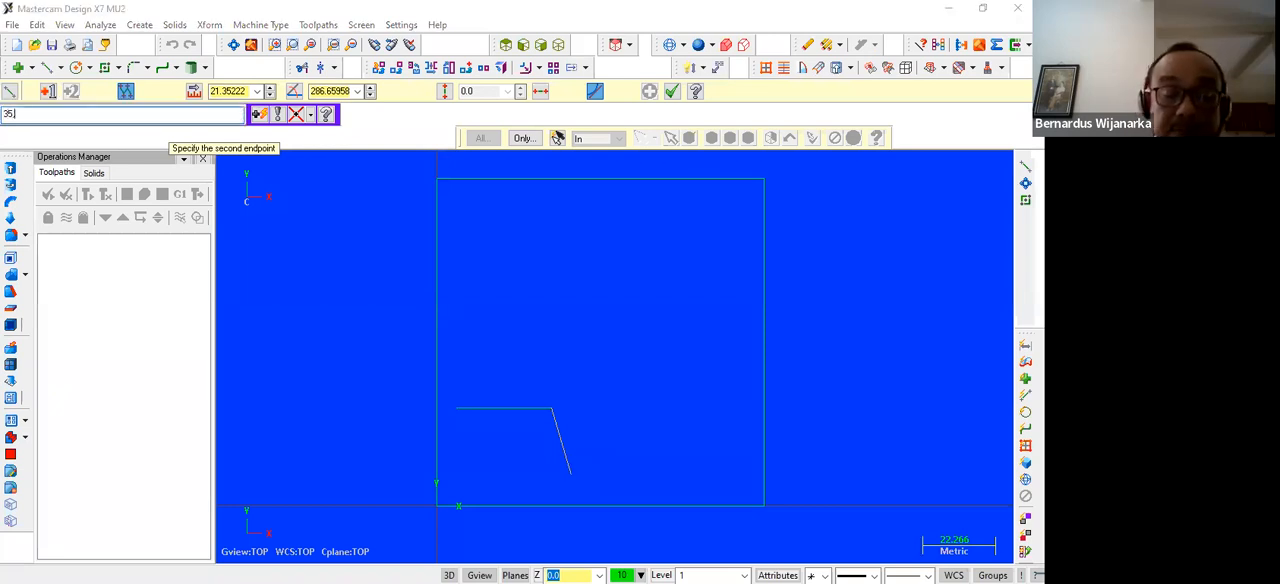
text(,6)
key(Return)
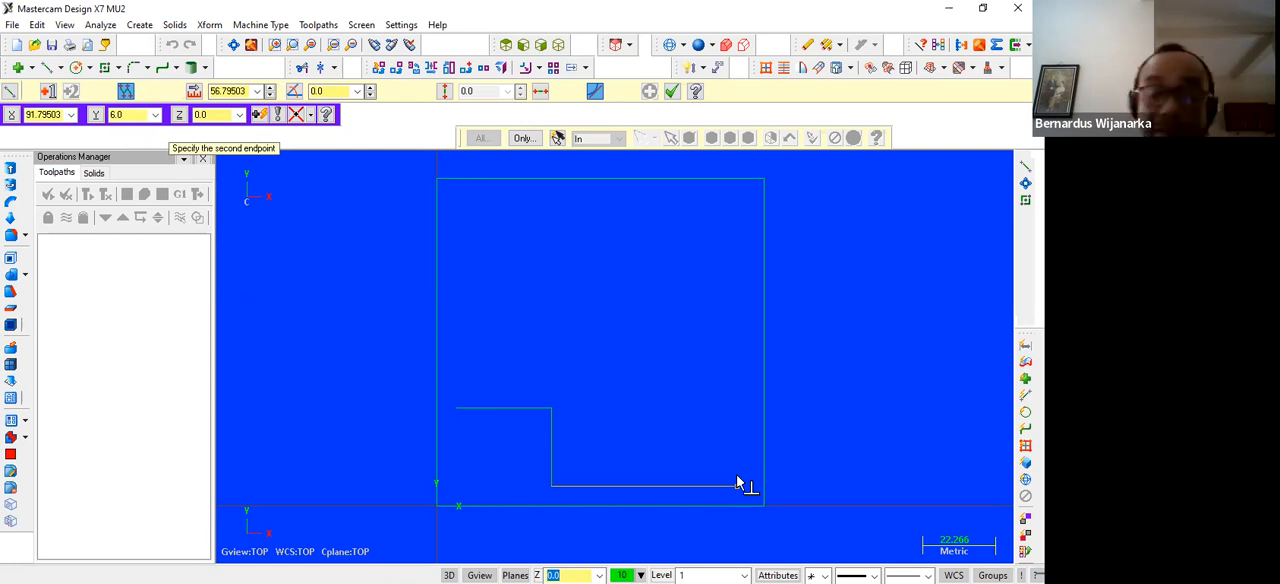
Continue the line profile with endpoints at 94,6 and 94,94
text(94,6)
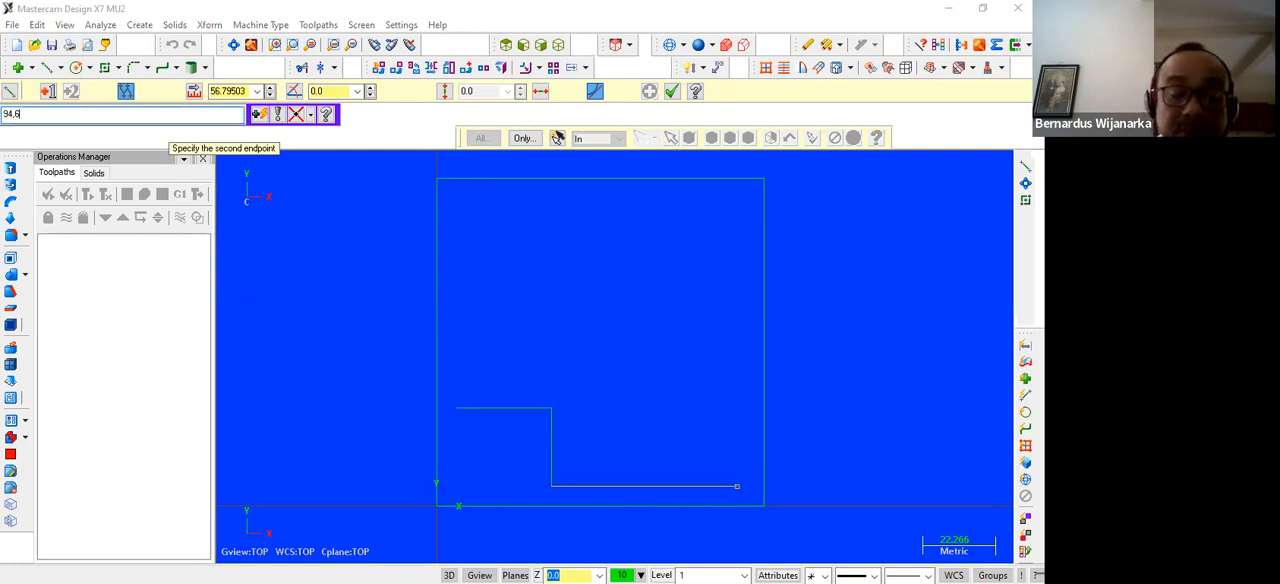
key(Return)
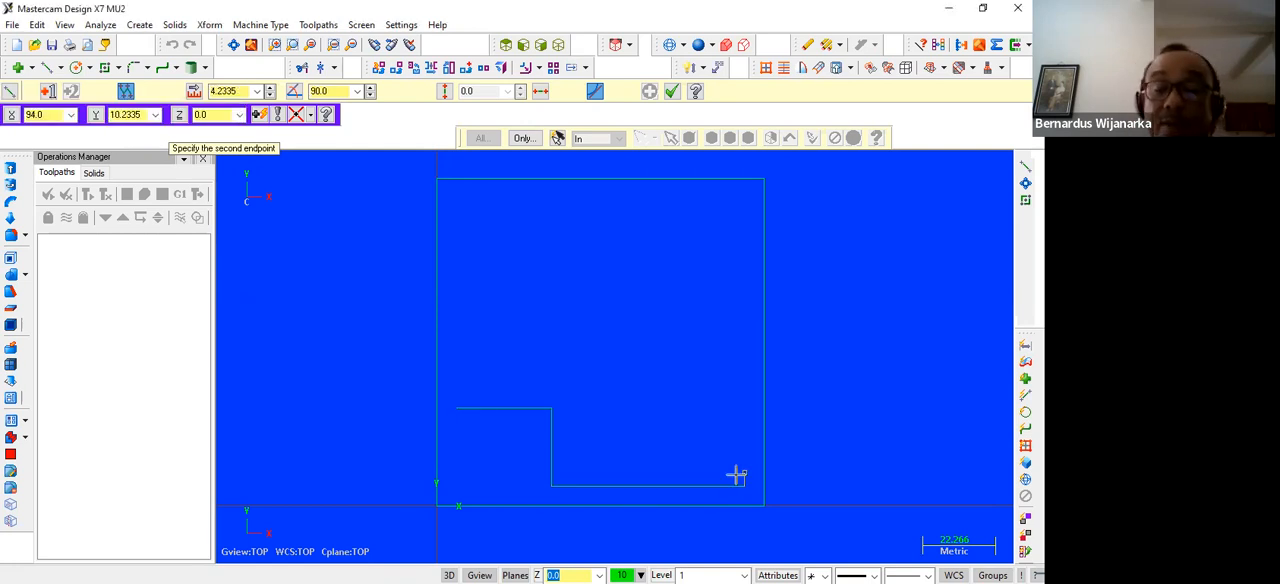
text(94,9)
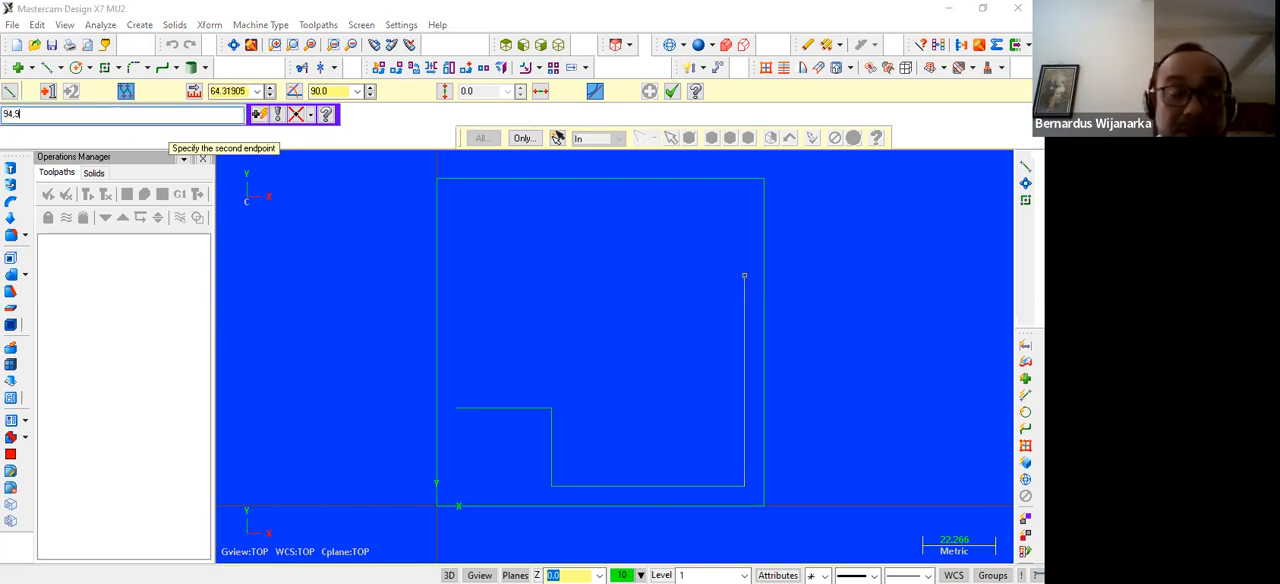
text(4)
key(Return)
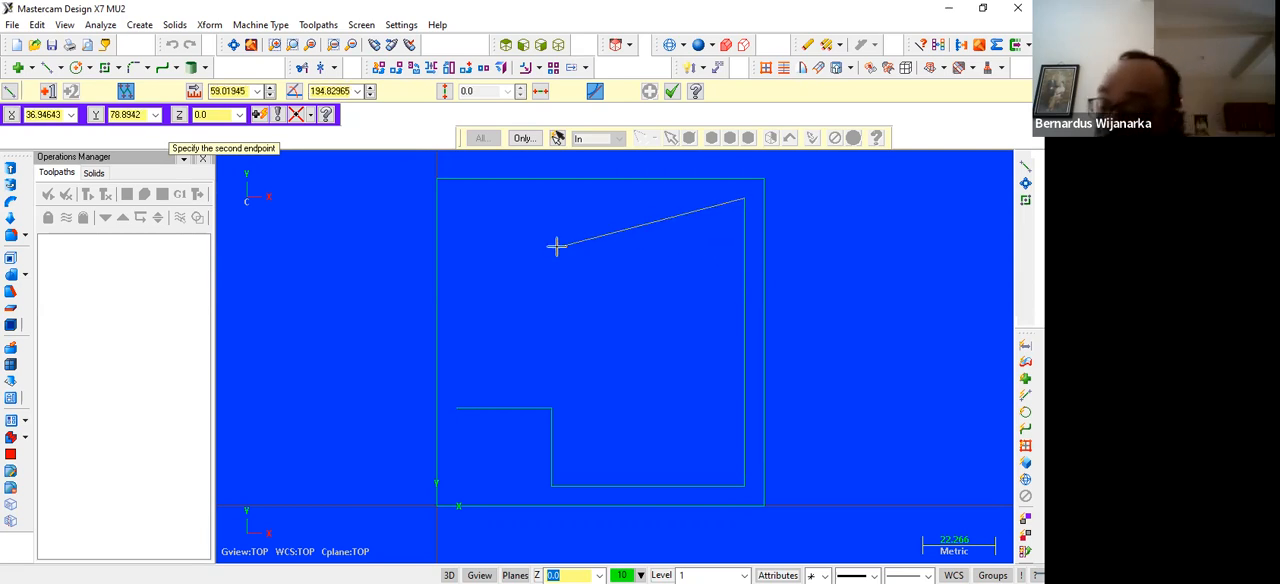
Extend the line profile to 35,94 and then down to 35,70
text(35,9)
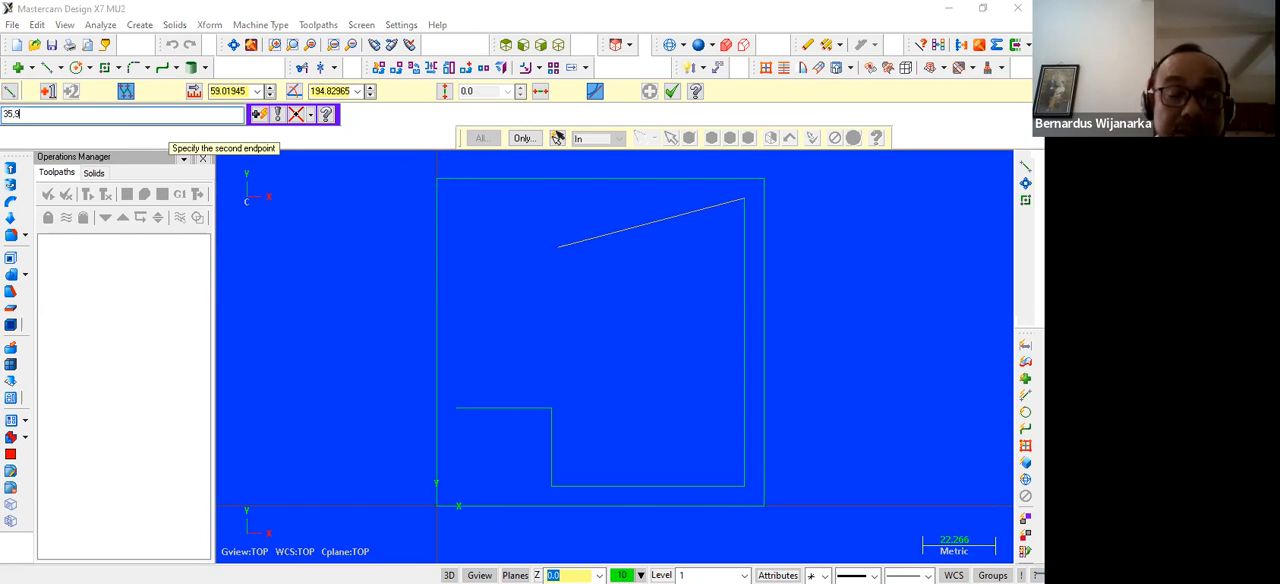
text(4)
key(Return)
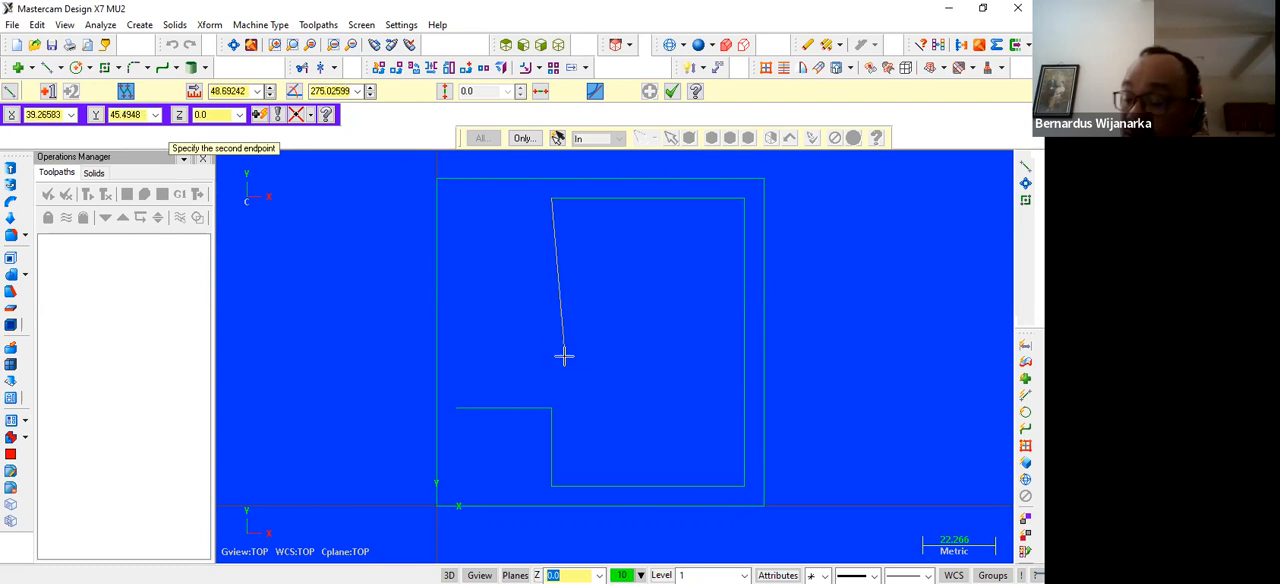
text(35)
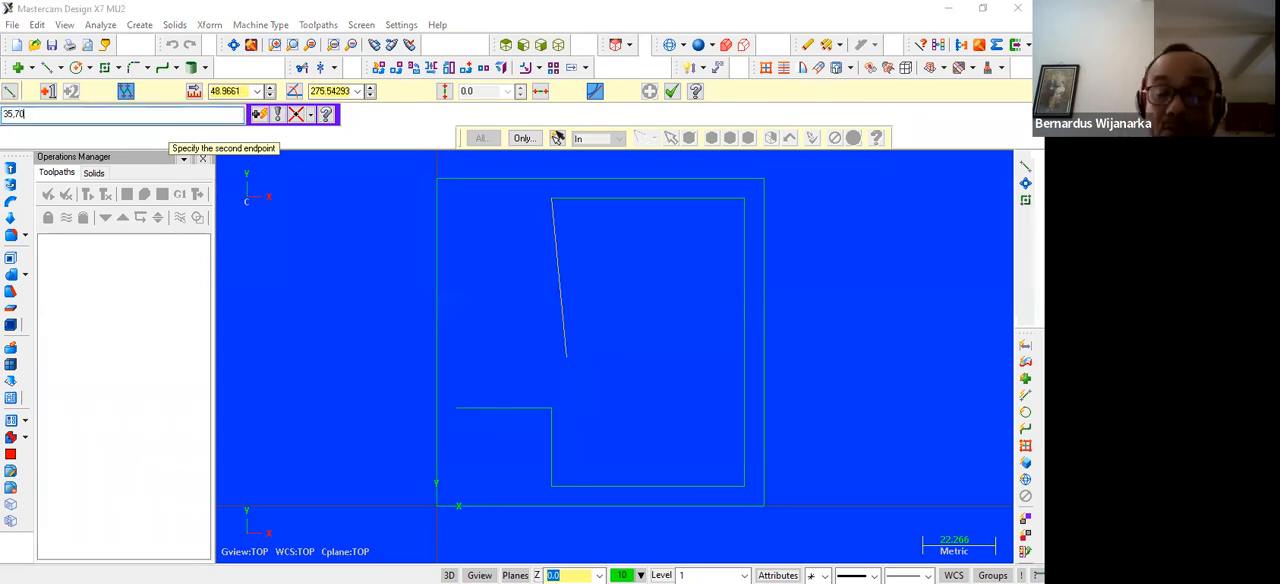
text(,70)
key(Return)
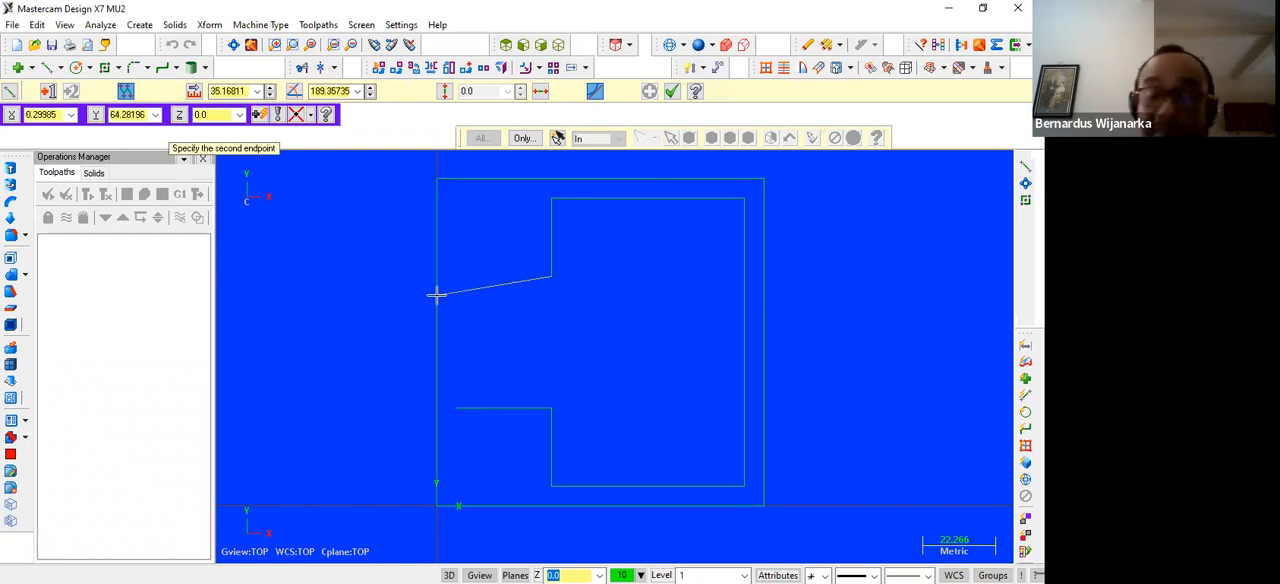
Draw the profile's line to 6,70, close it at the starting point 6,30 and end the line chain
key(space)
text(6)
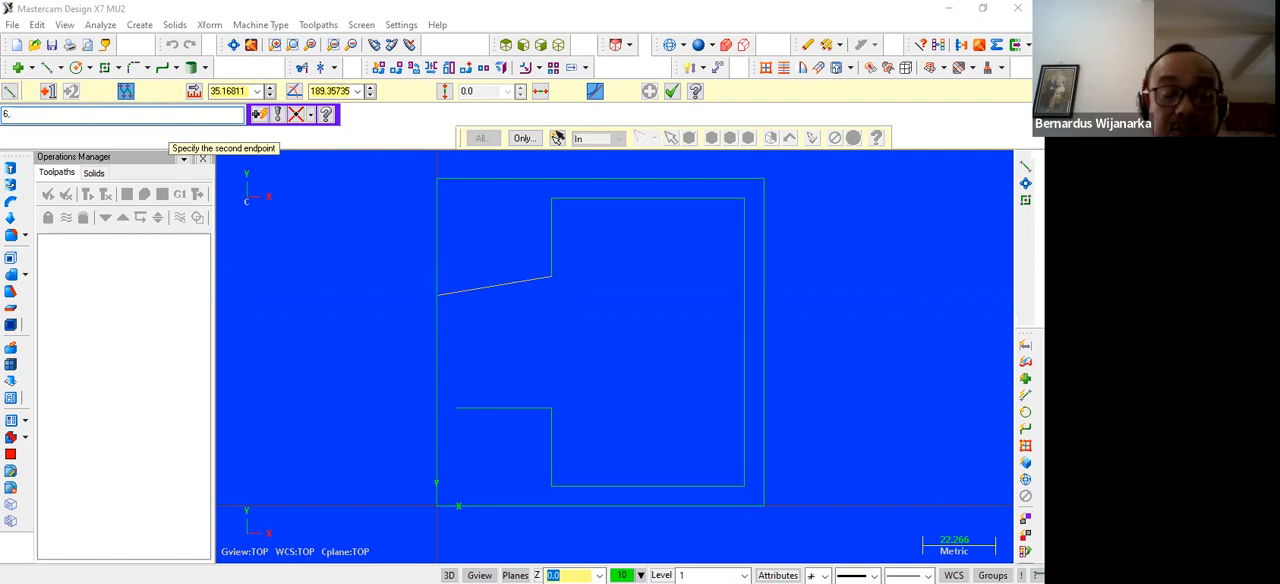
text(,70)
key(Return)
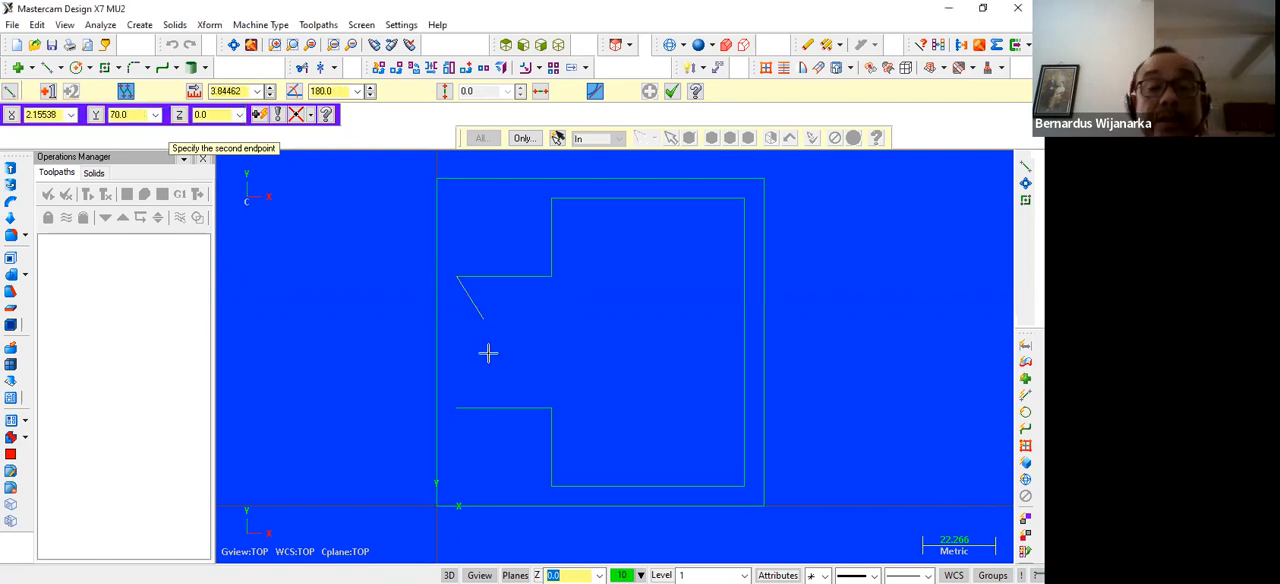
click(462, 406)
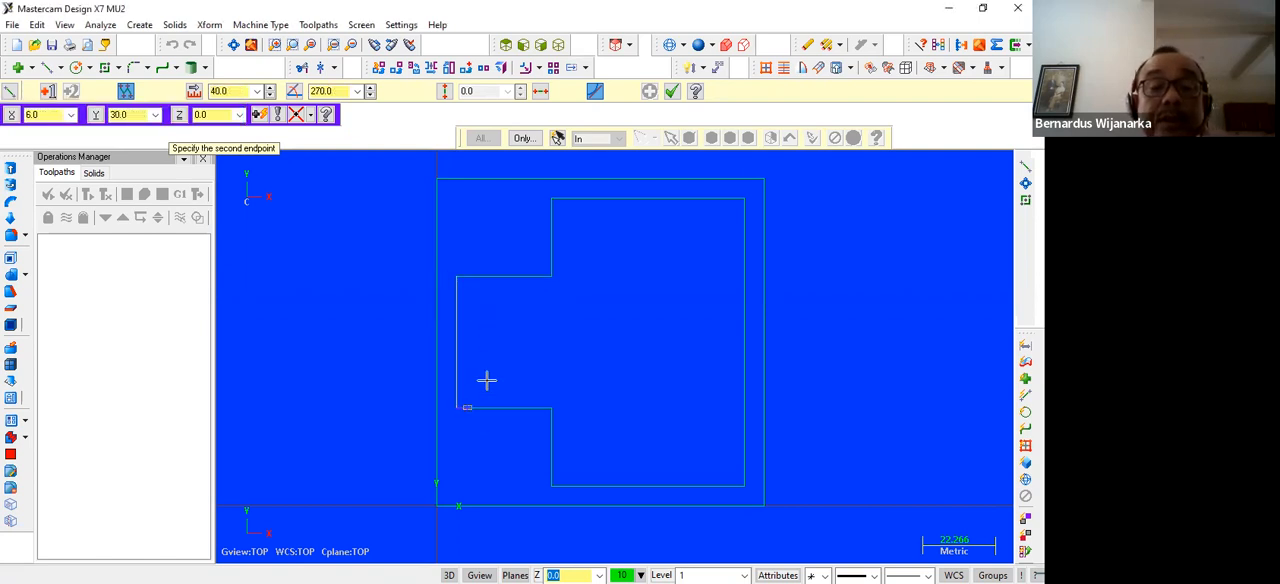
scroll(523, 337, up, 2)
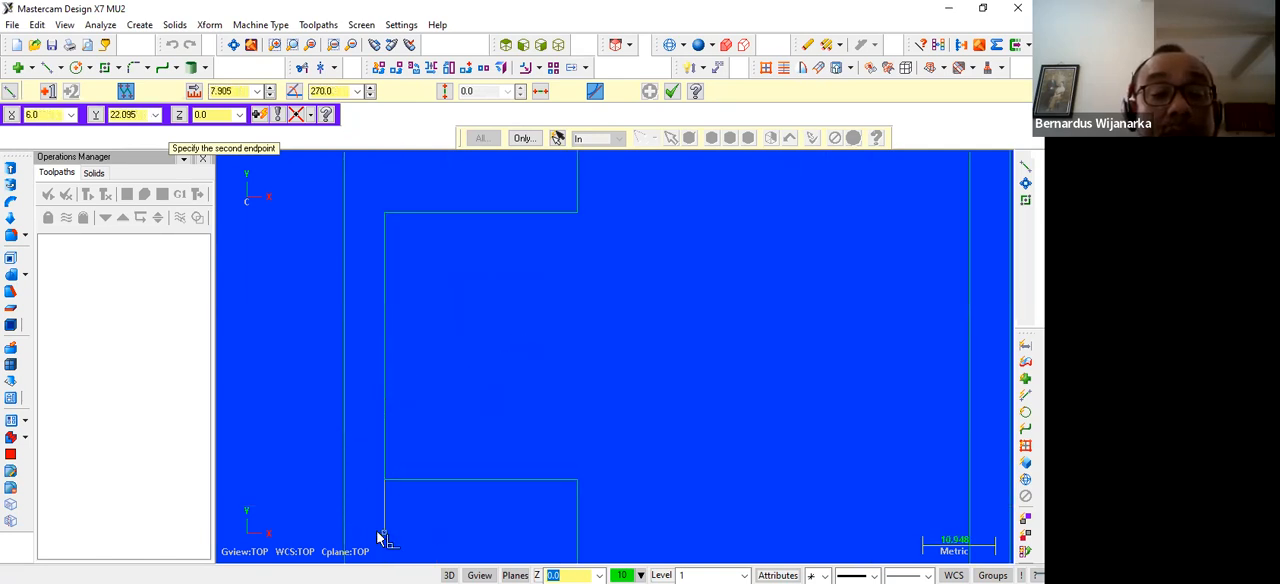
click(389, 533)
scroll(437, 434, up, 2)
scroll(531, 417, down, 4)
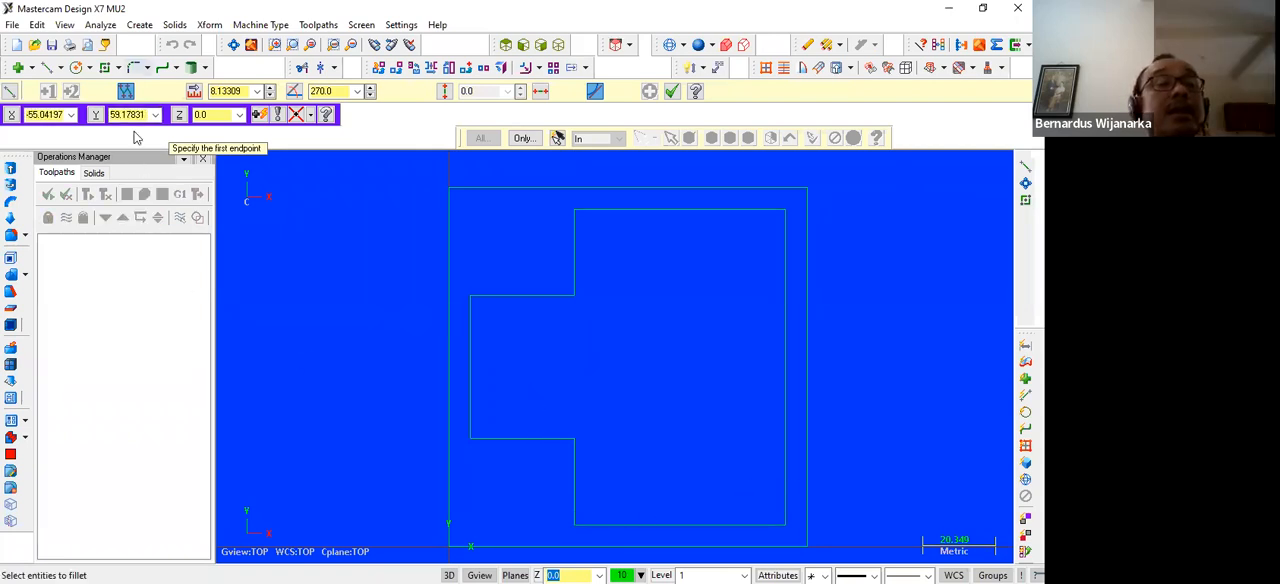
Fillet the upper-left and lower-left outer corners of the profile's wide section with radius 10
click(133, 67)
text(10)
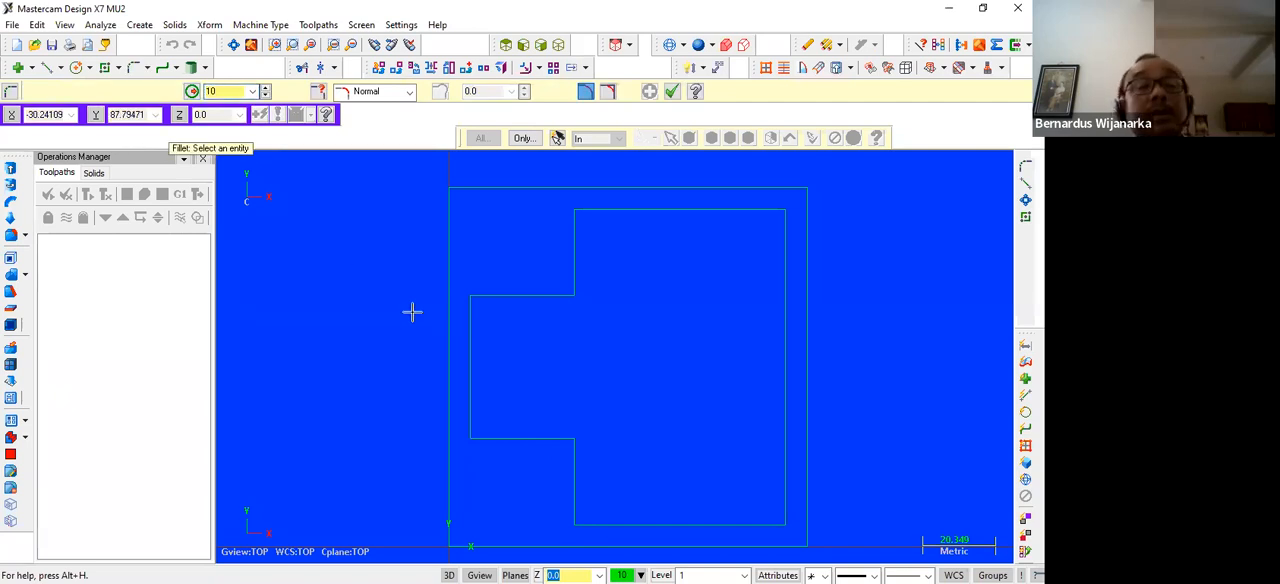
click(575, 246)
click(621, 213)
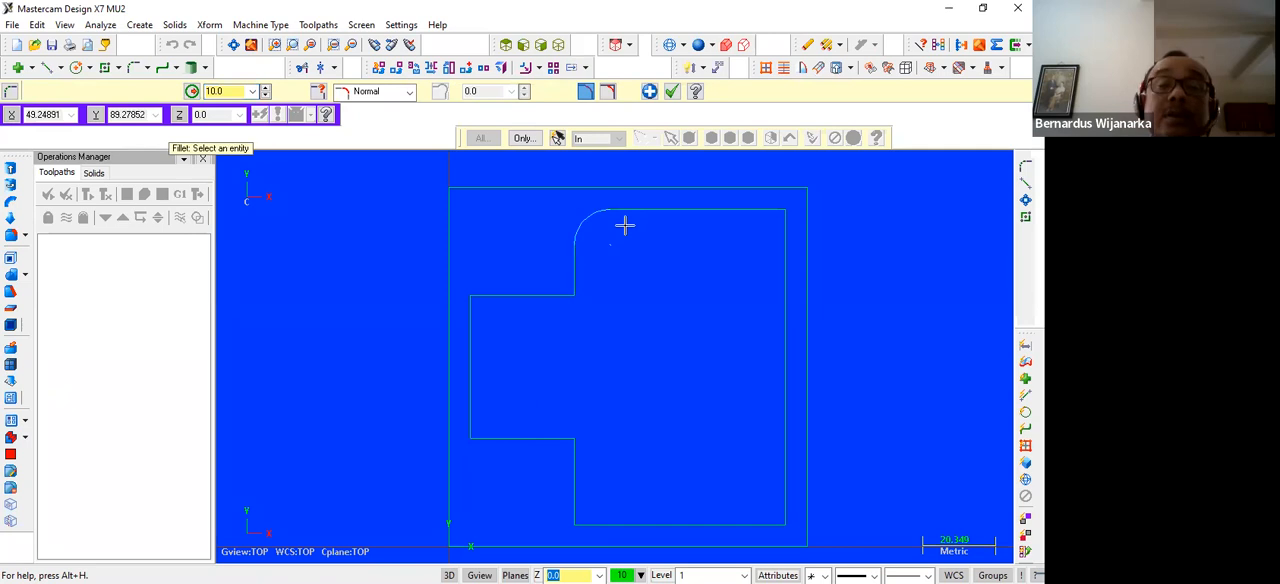
click(574, 486)
click(614, 512)
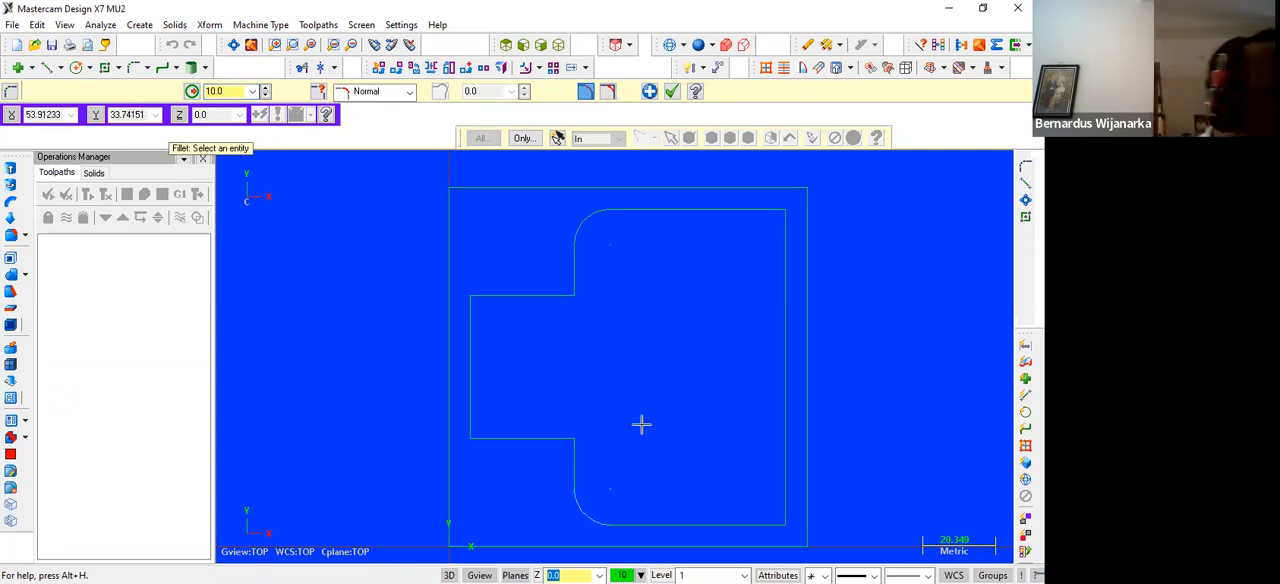
Fillet the two inner corners where the narrow left section meets the wide section, using the same radius 10
click(574, 447)
click(543, 438)
click(557, 297)
click(573, 258)
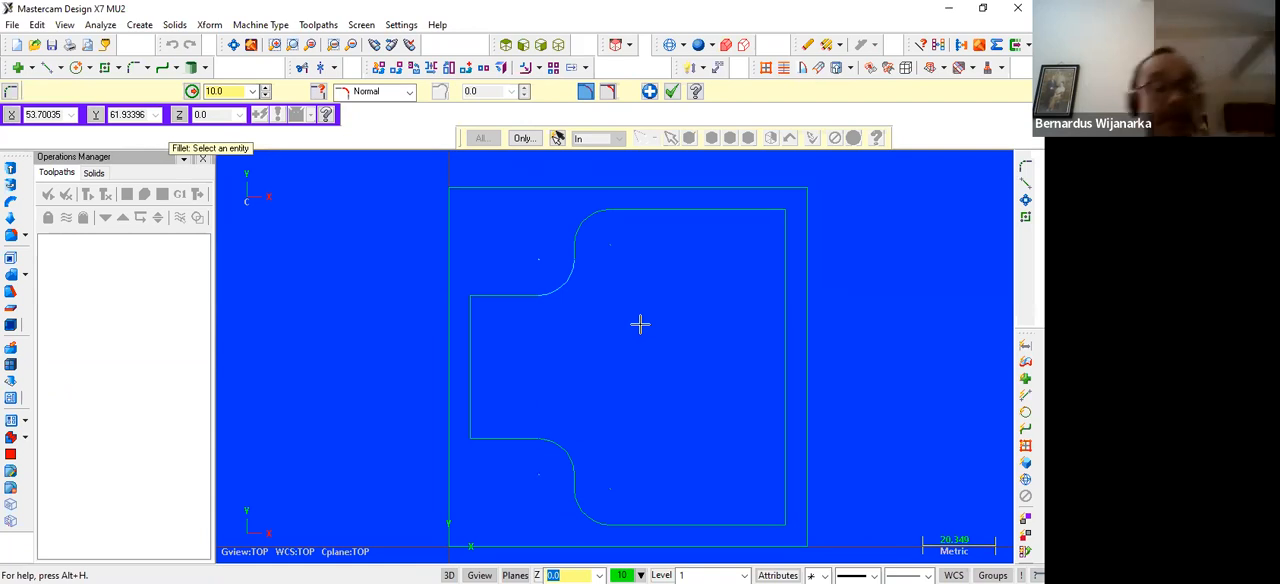
key(Escape)
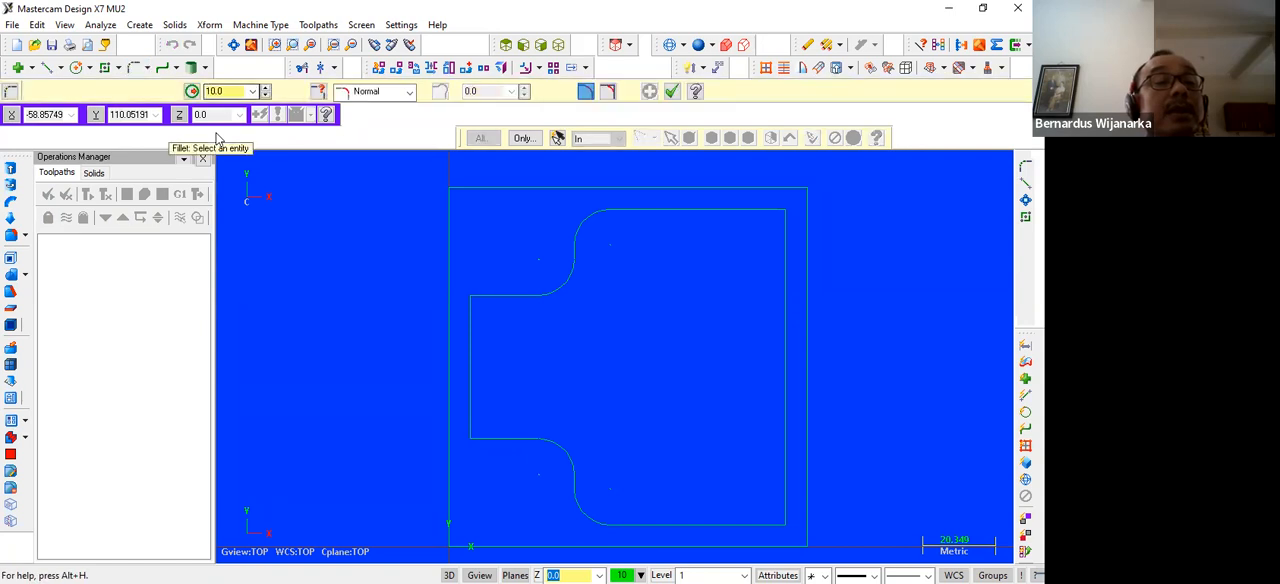
Fillet the two right corners of the inner profile with radius 15 and finish filleting
text(15)
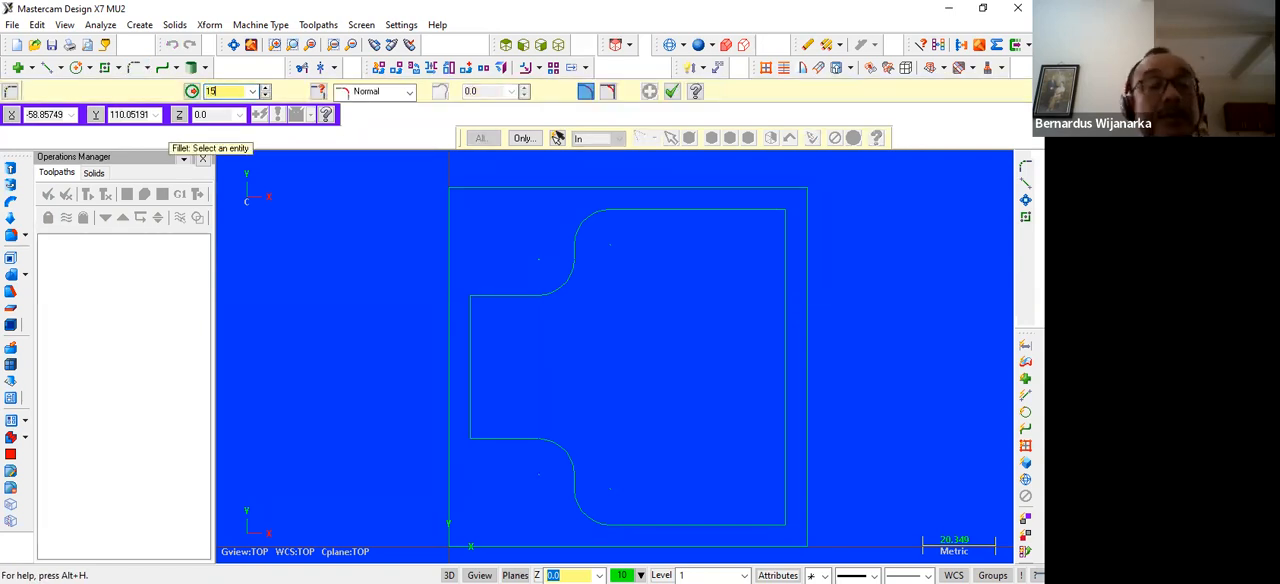
click(775, 255)
click(738, 216)
click(778, 440)
click(749, 520)
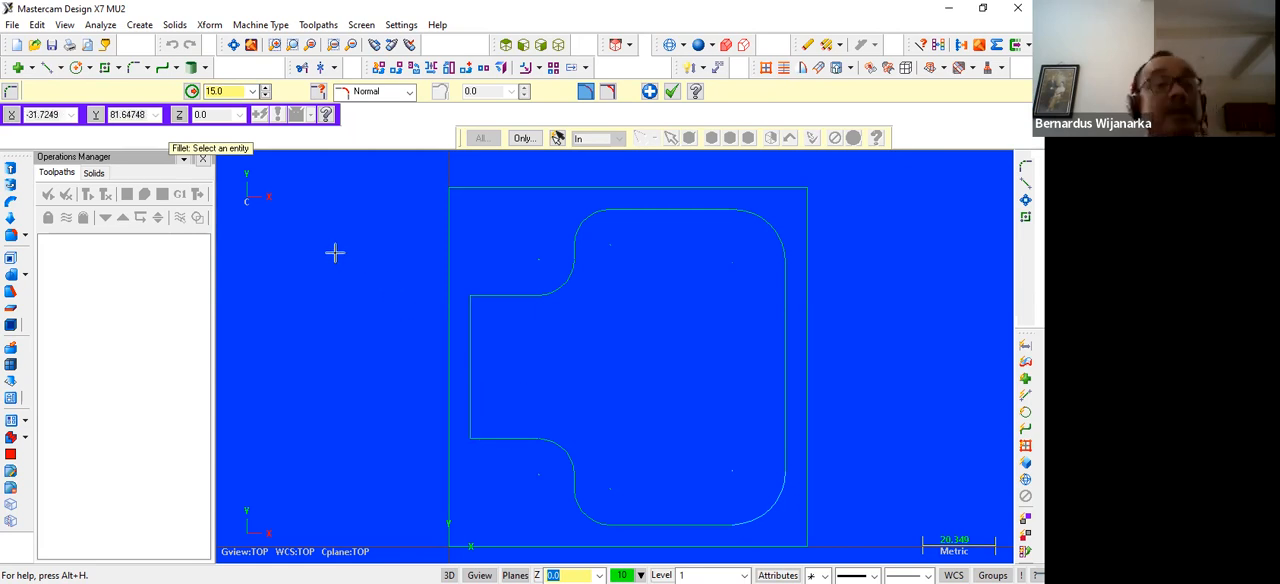
key(Escape)
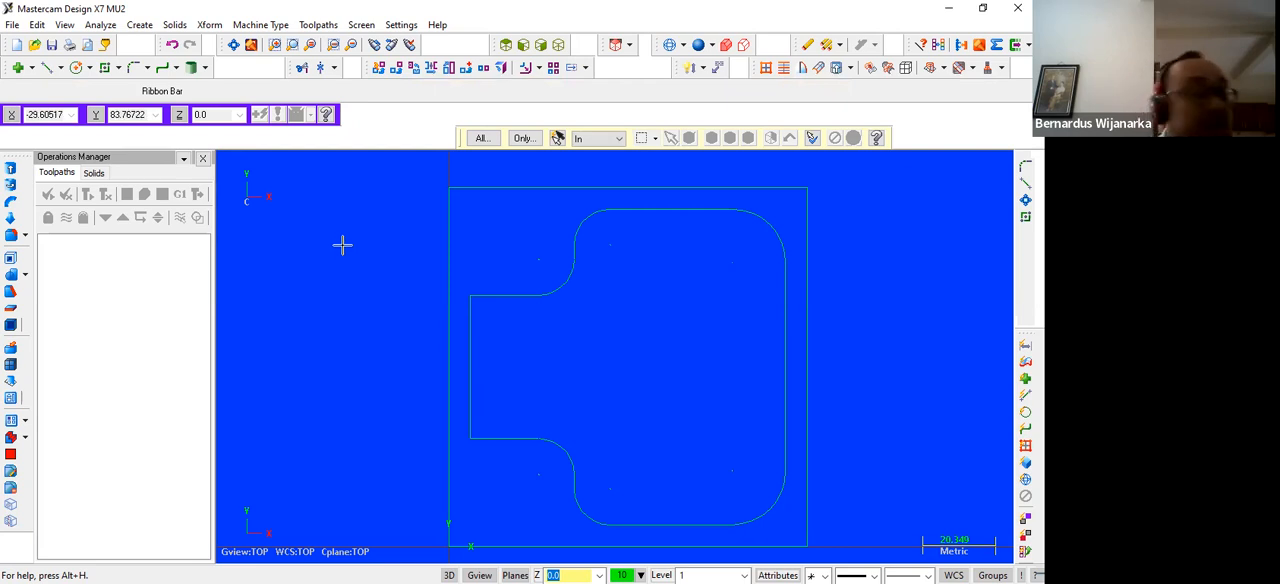
Chamfer the narrow section's lower-left corner using 2 Distances, 5 along the horizontal line and 10 along the vertical line
click(134, 67)
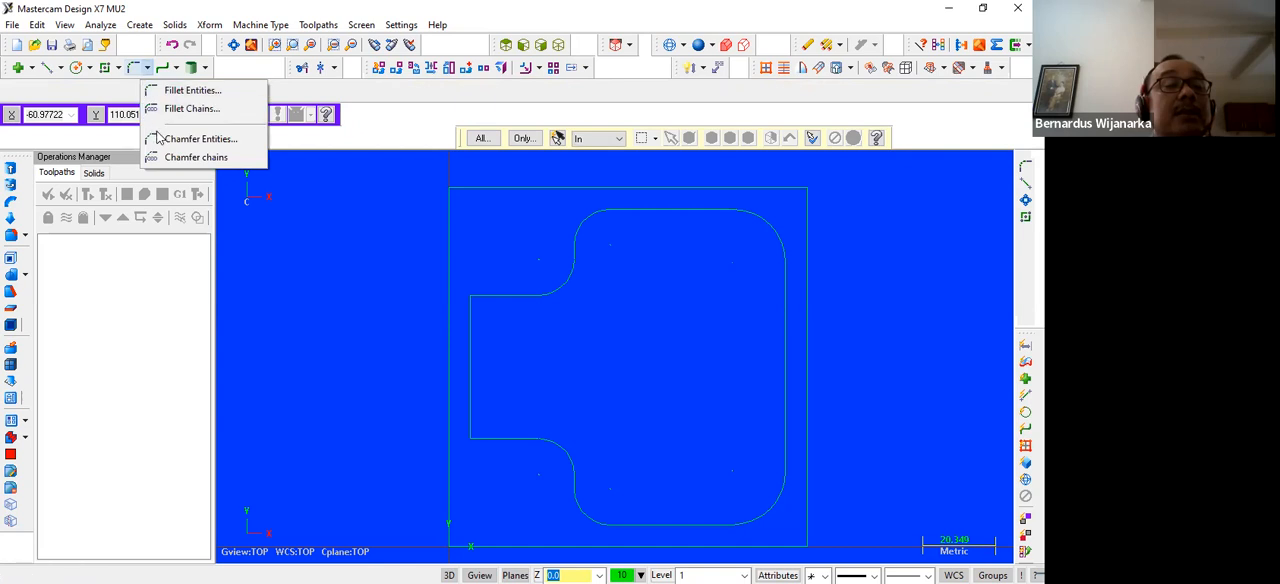
click(161, 143)
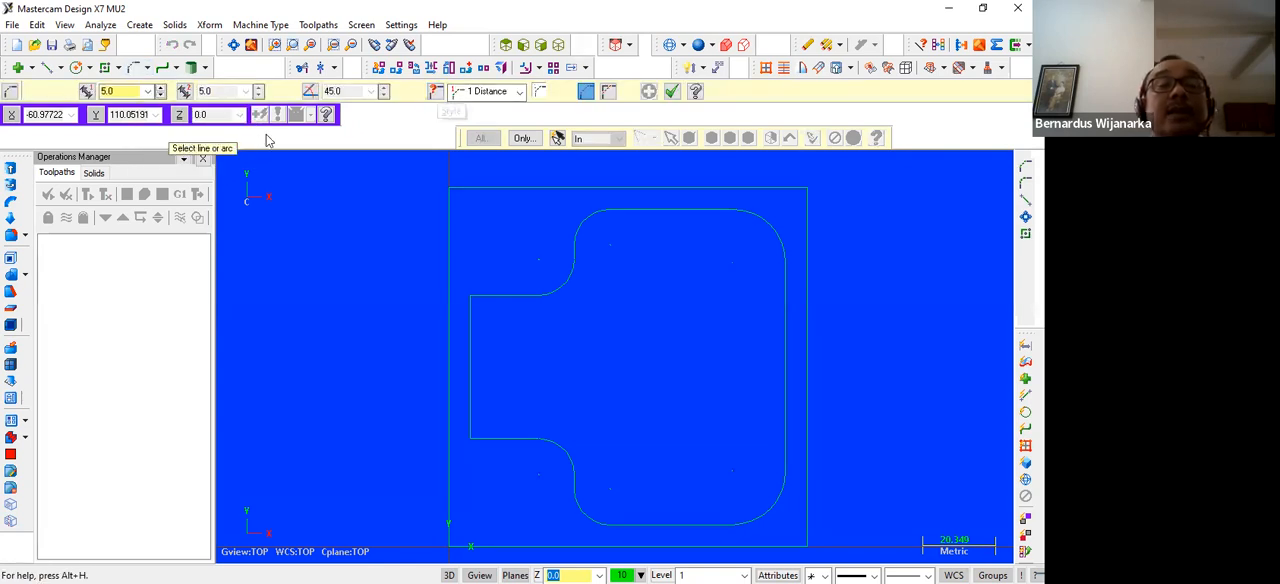
click(520, 91)
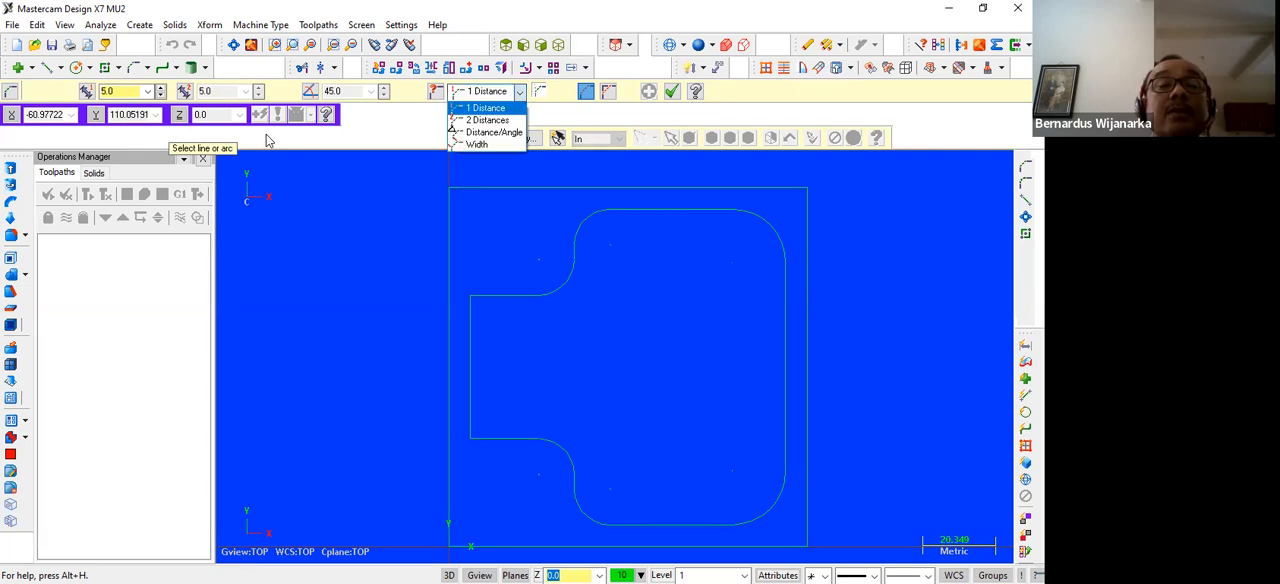
click(503, 120)
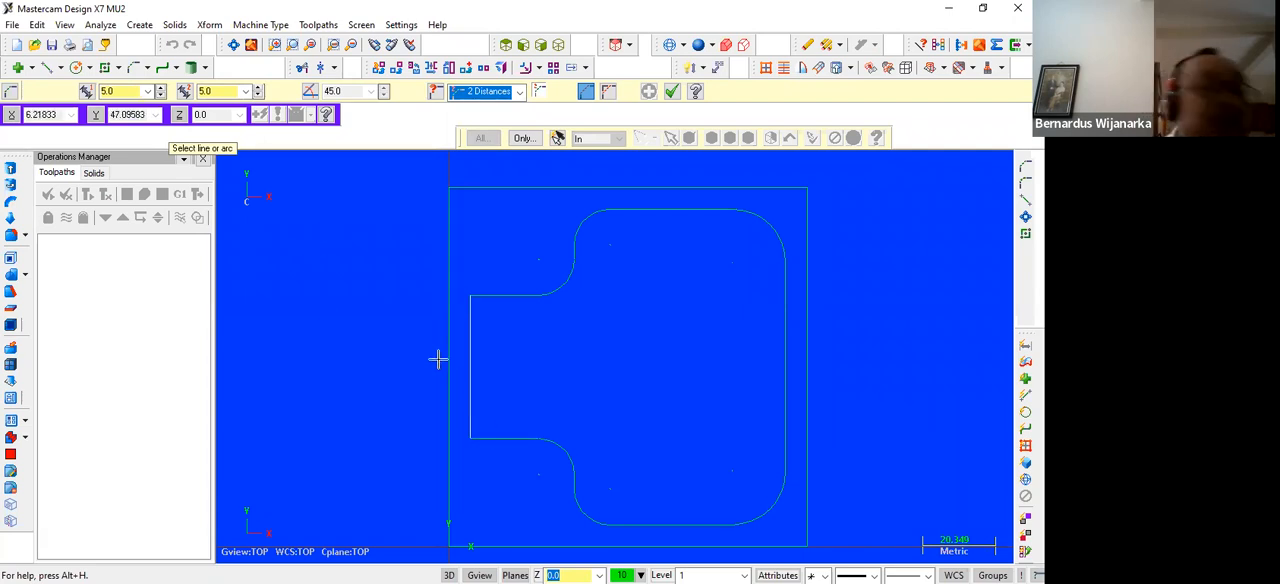
click(419, 146)
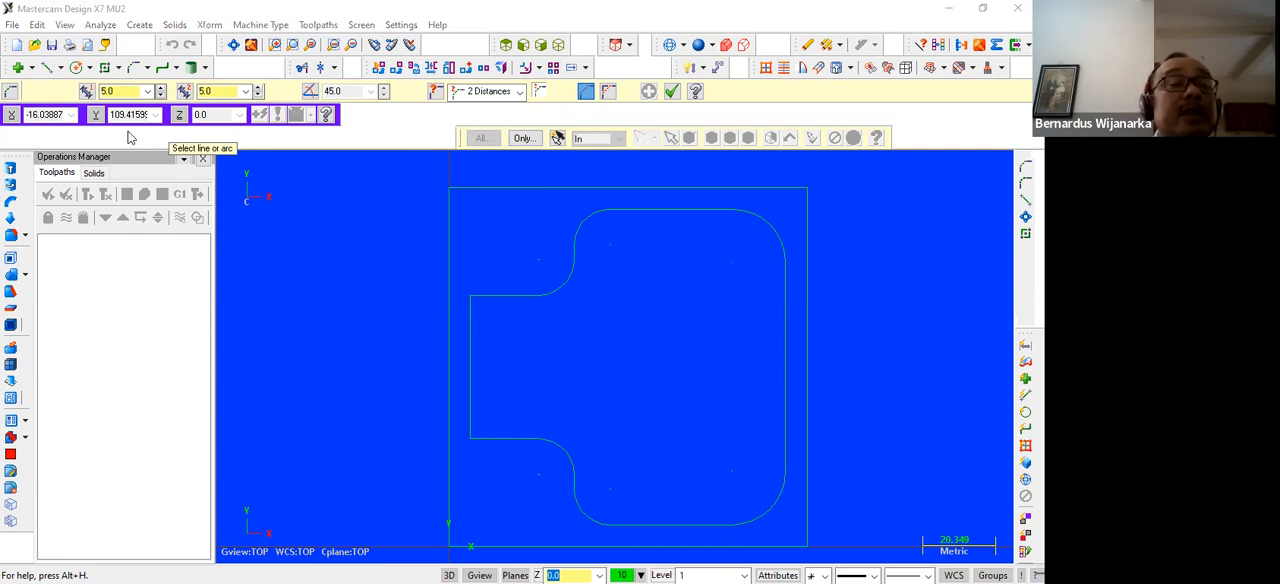
click(218, 91)
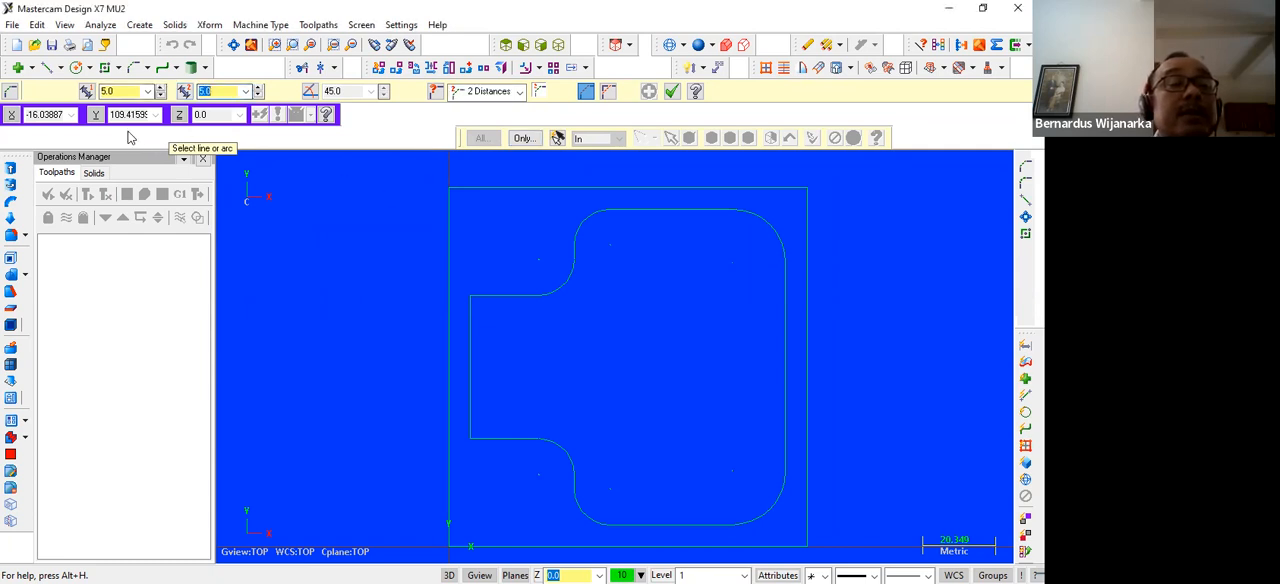
text(10)
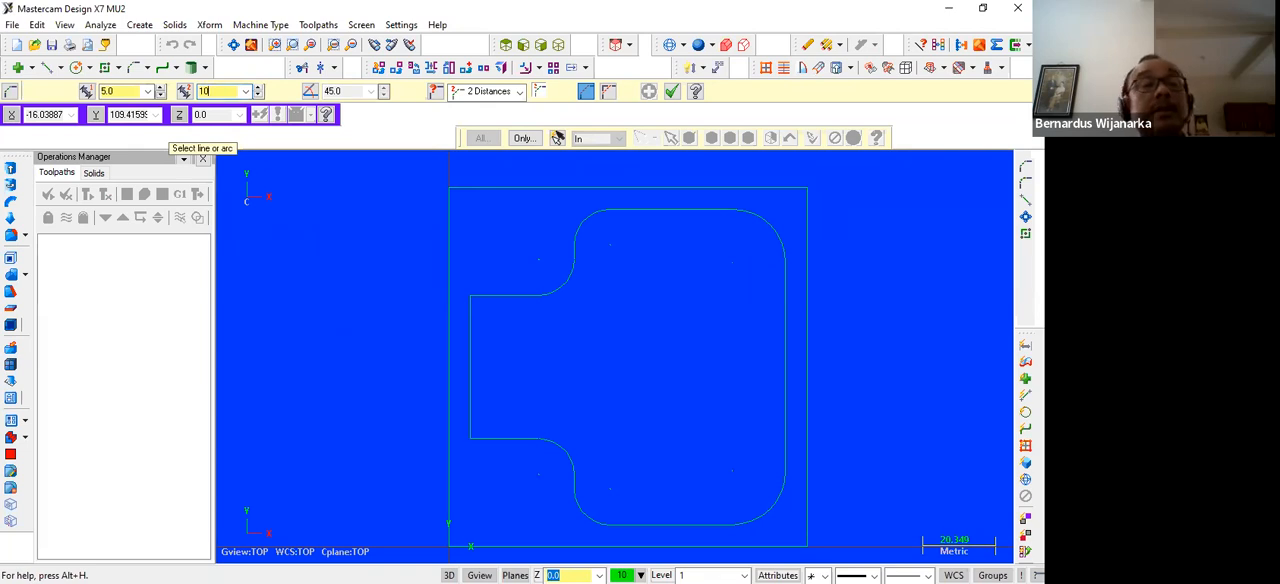
click(492, 437)
click(473, 391)
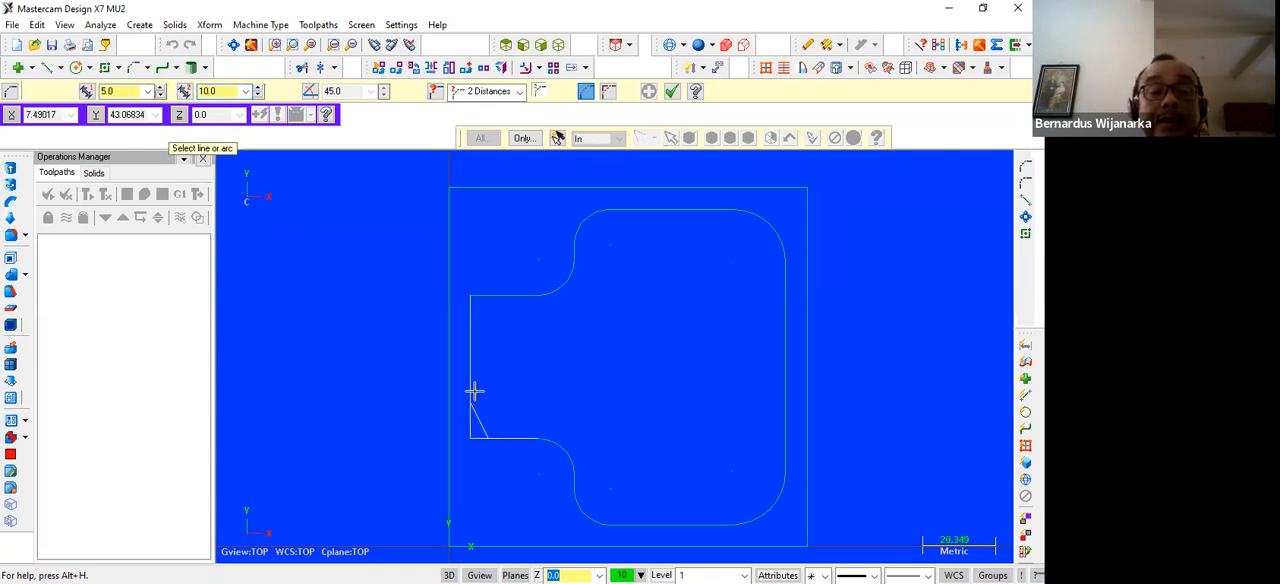
Chamfer the narrow section's upper-left corner with the same 2 Distances, 5 along the horizontal line and 10 along the vertical line
click(489, 297)
click(469, 330)
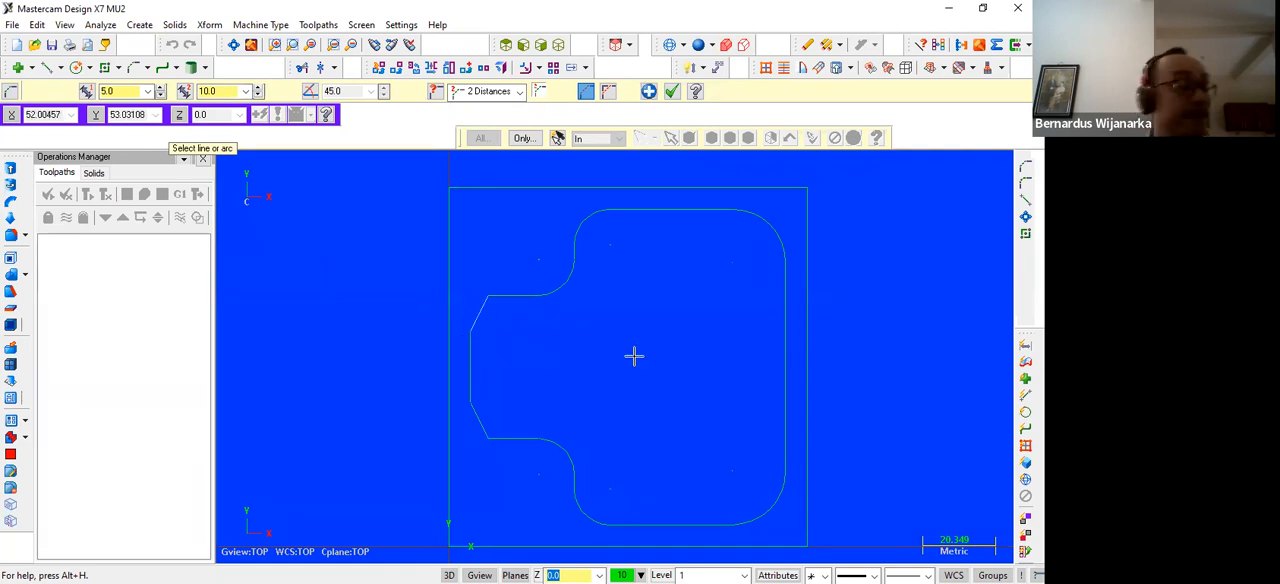
scroll(634, 354, down, 1)
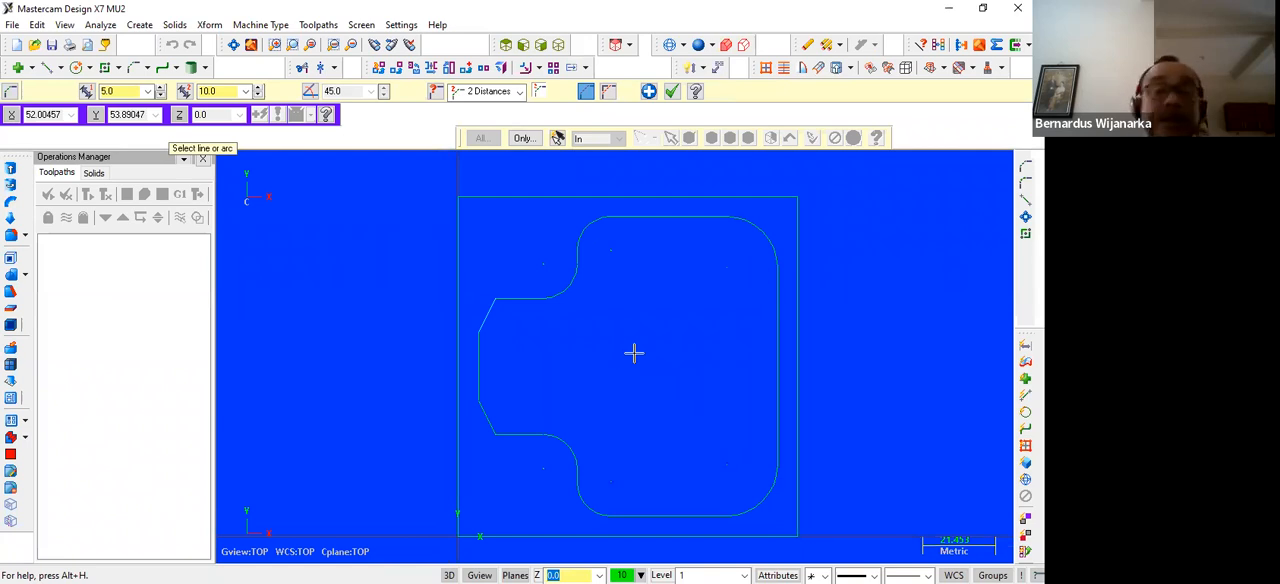
click(945, 12)
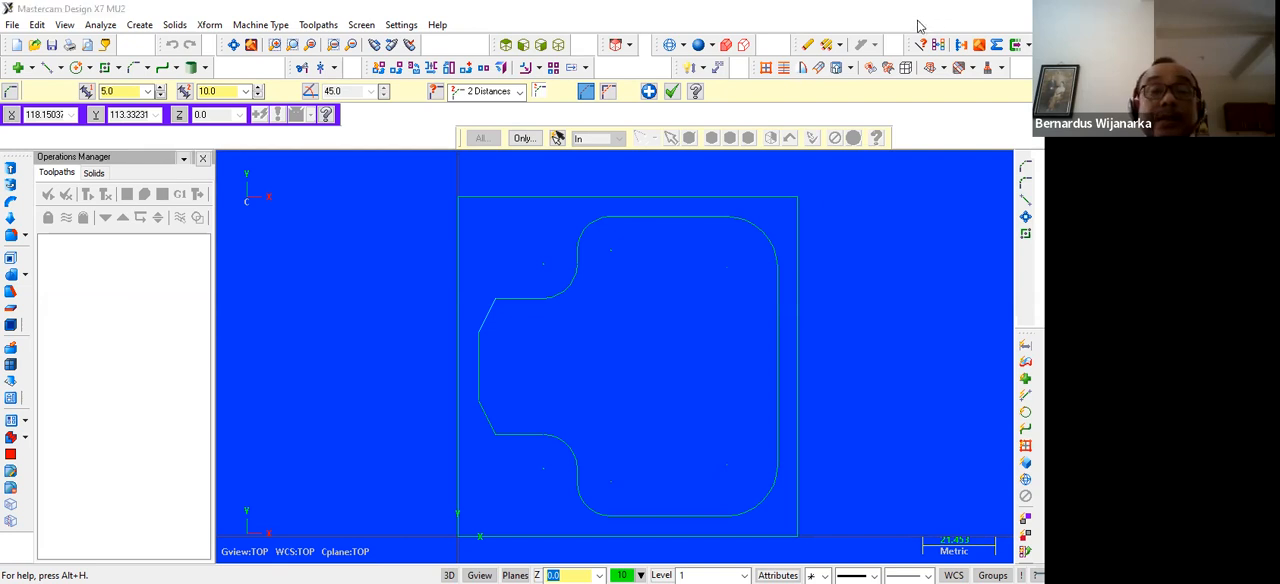
click(392, 568)
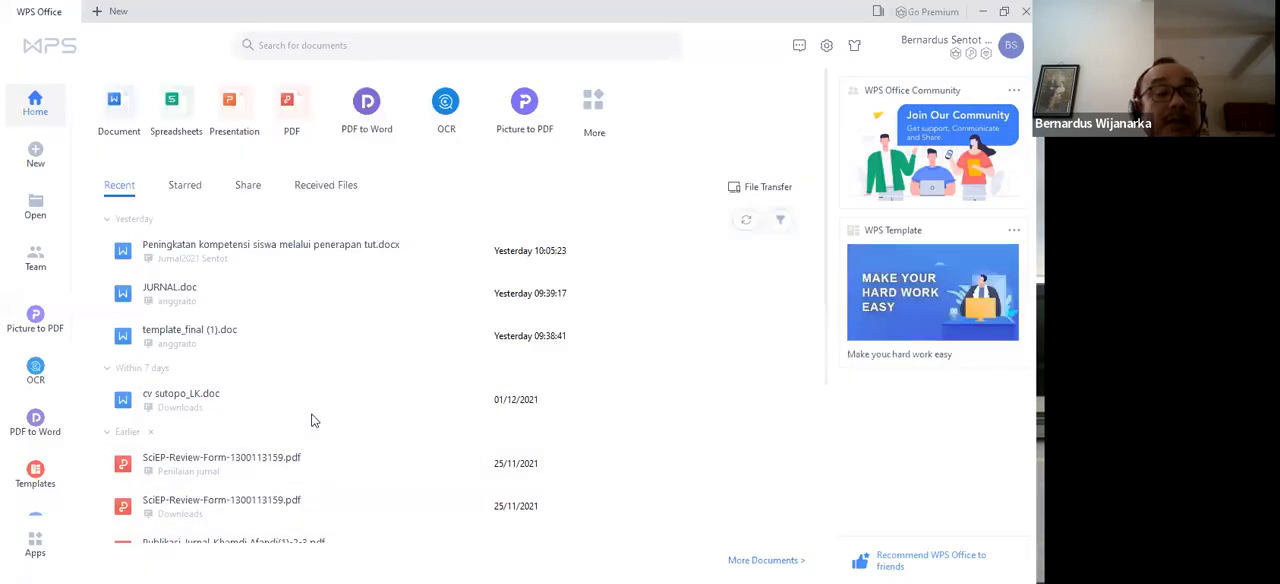
click(268, 139)
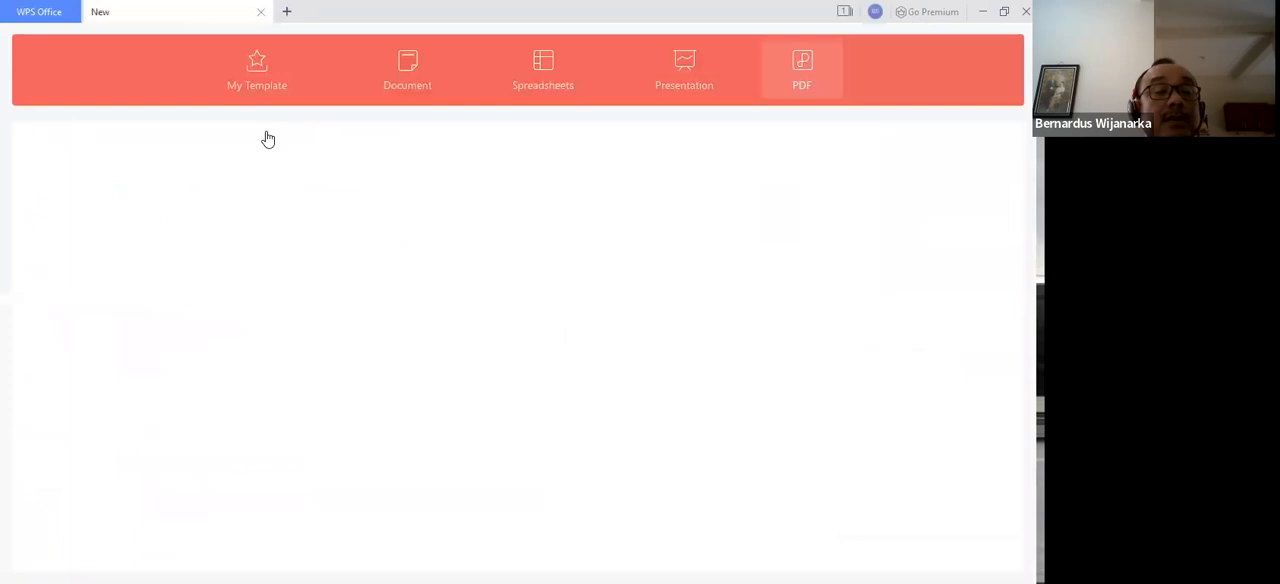
click(983, 12)
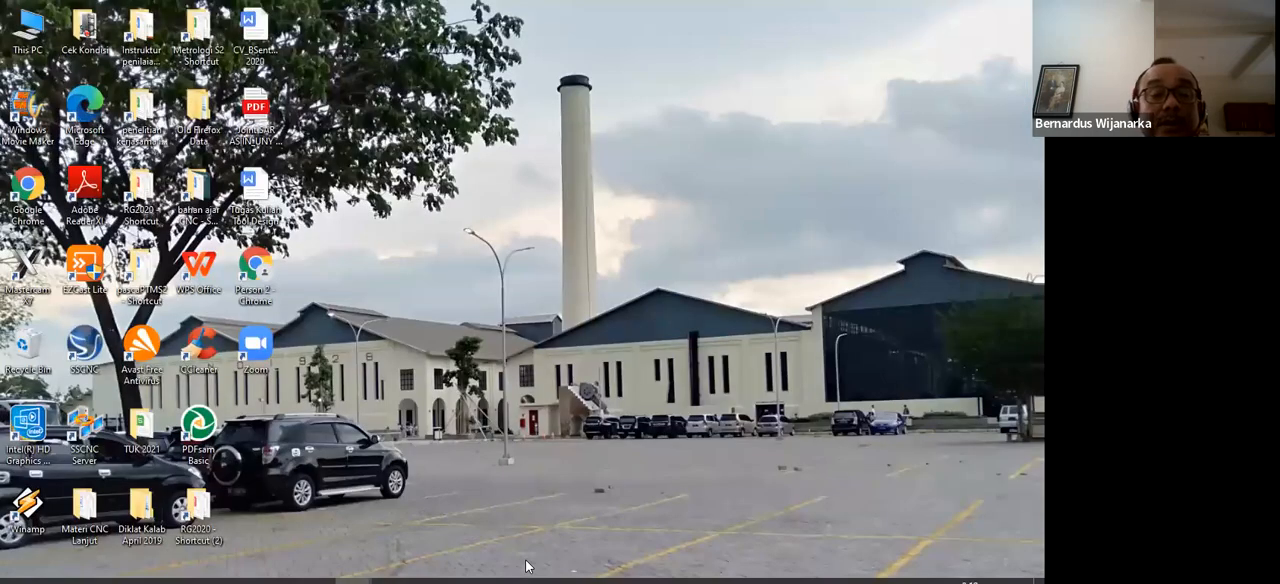
Switch to Exercise - FANUC.pdf in Microsoft Edge and examine the part's plan view on page 69 for the pocket and hole dimensions
mouse_move(390, 568)
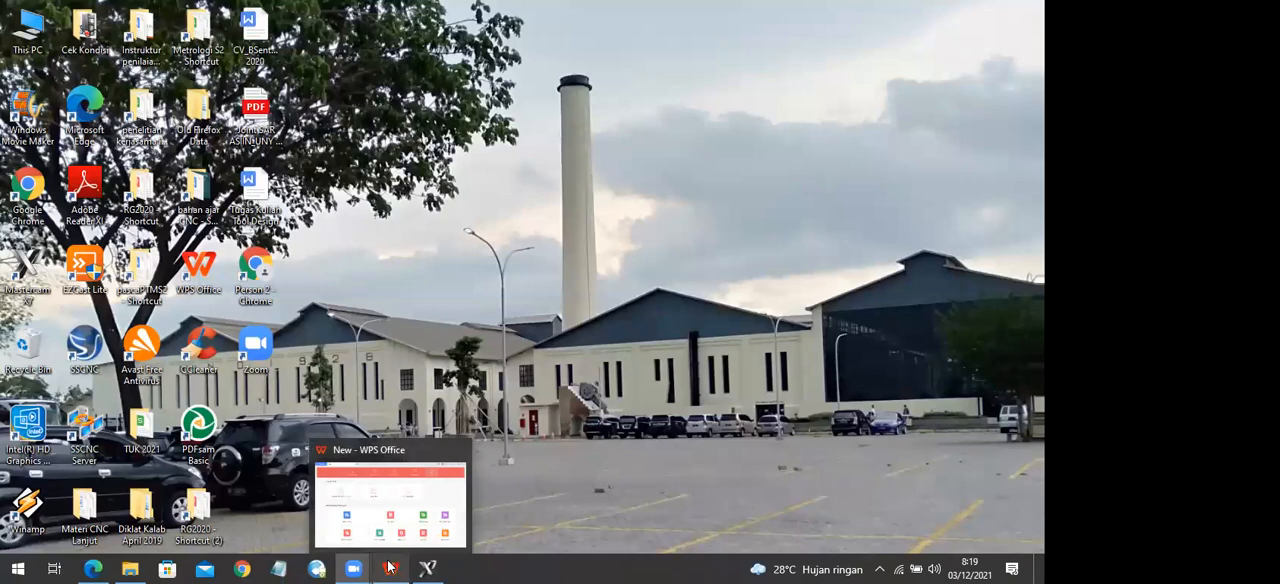
click(88, 568)
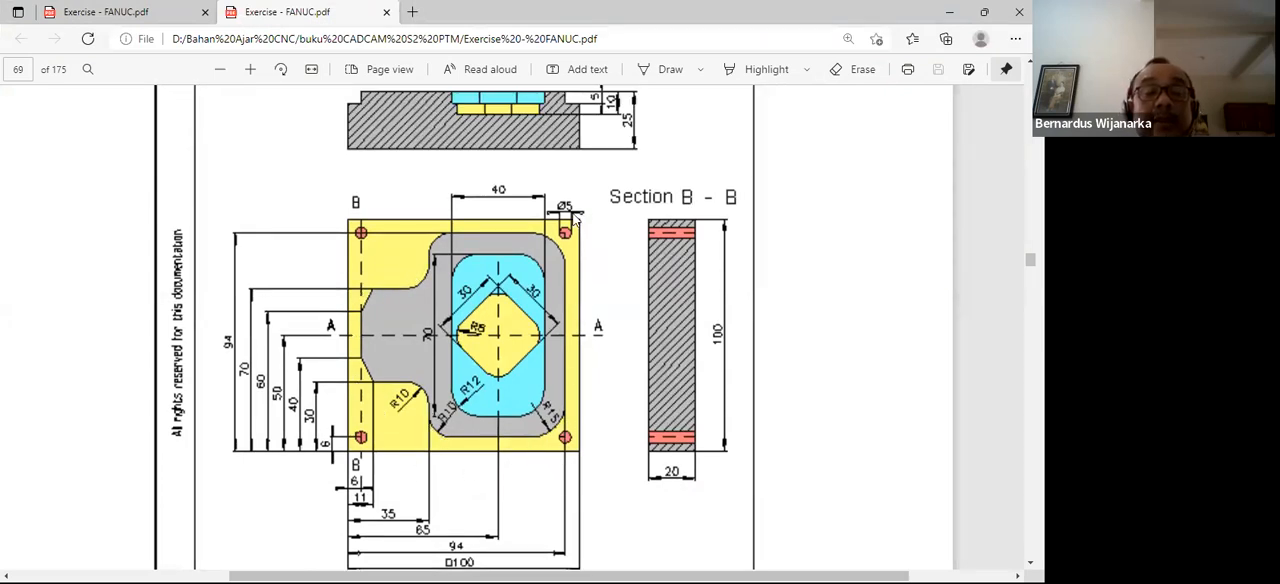
scroll(585, 250, down, 3)
scroll(588, 254, up, 1)
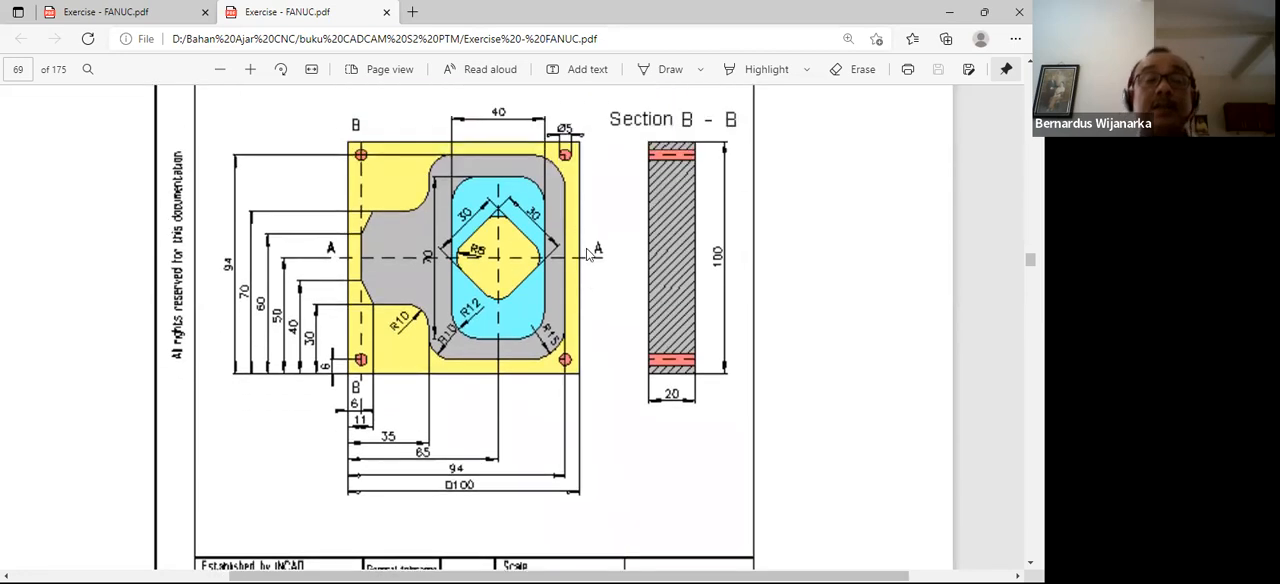
scroll(590, 252, up, 1)
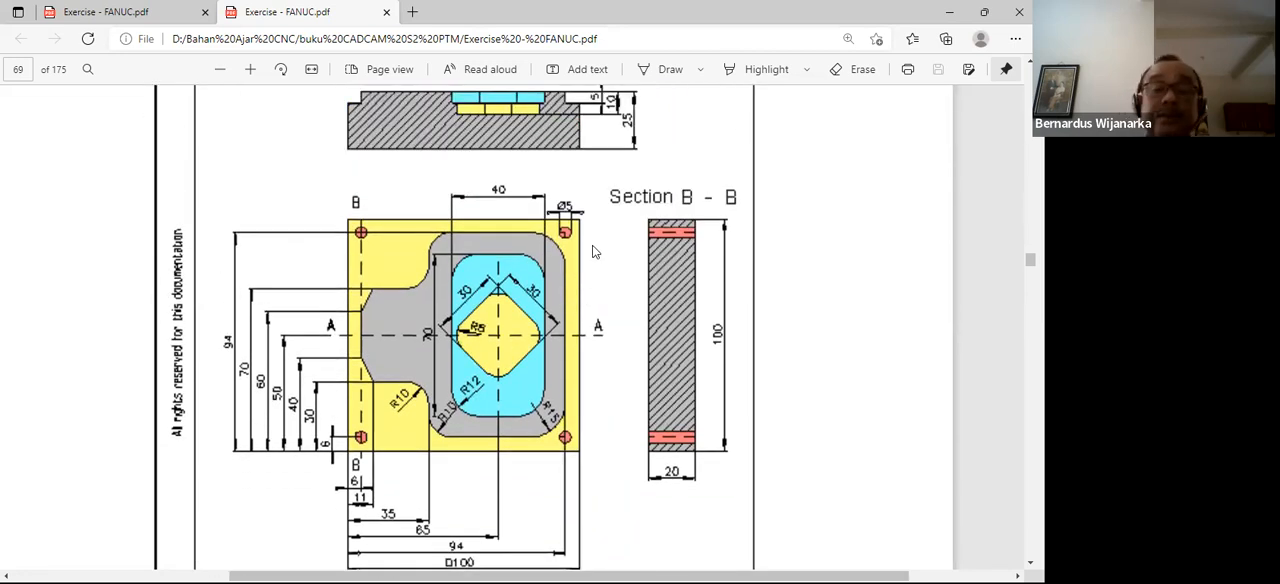
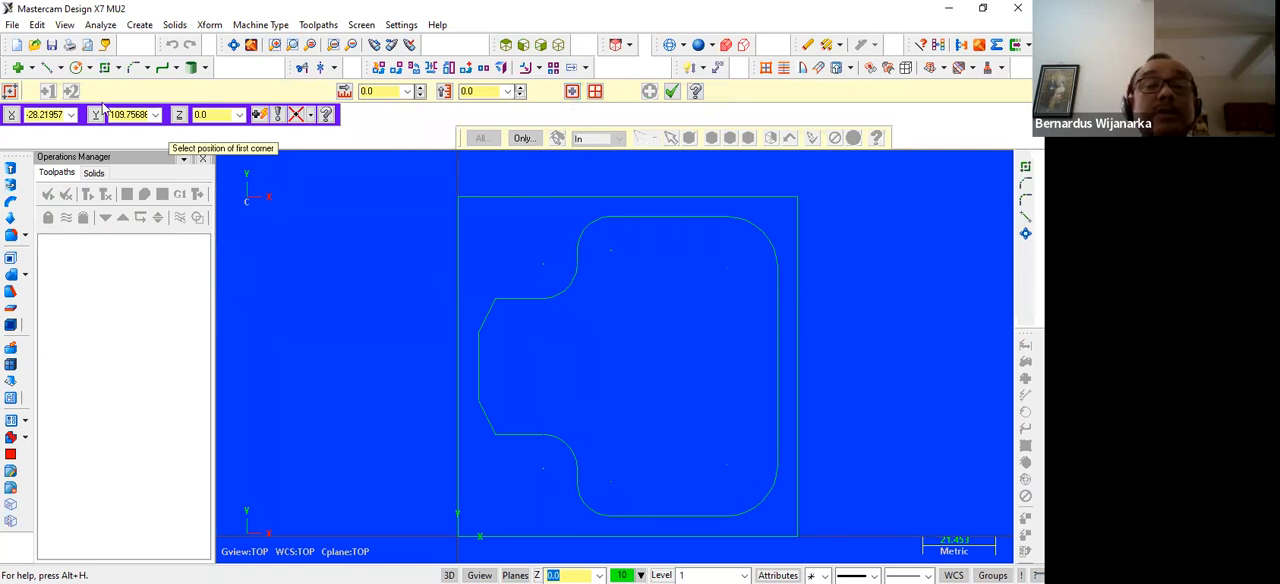
Draw a rectangle anchored at its centre on base point 65,50 with width 40 and height 70, and finish the command
click(574, 92)
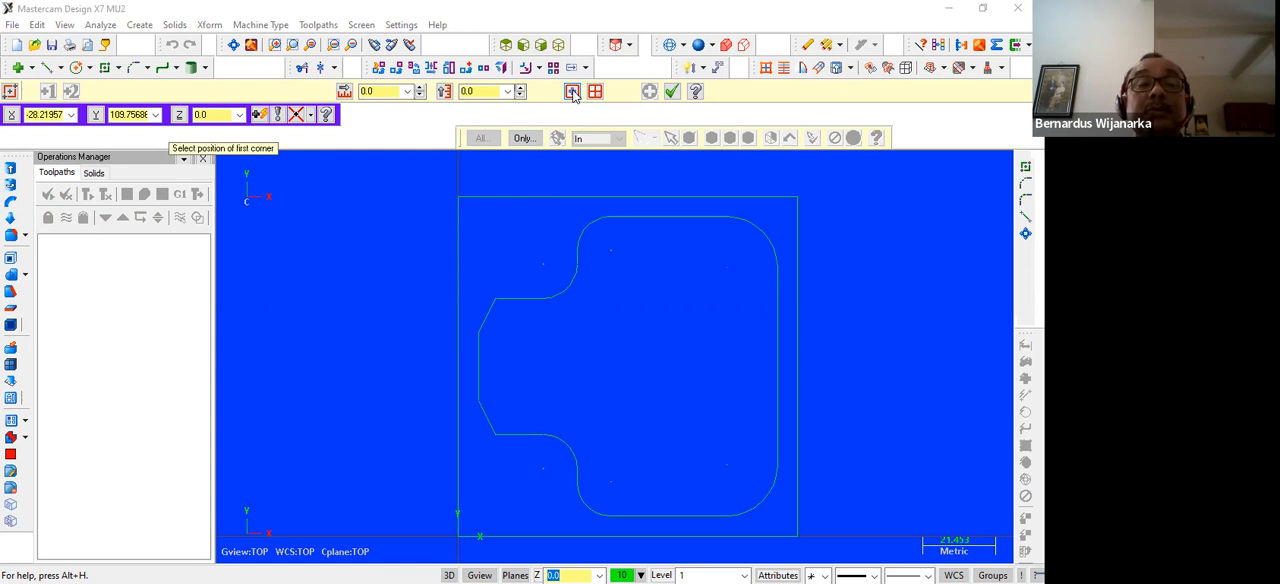
click(574, 92)
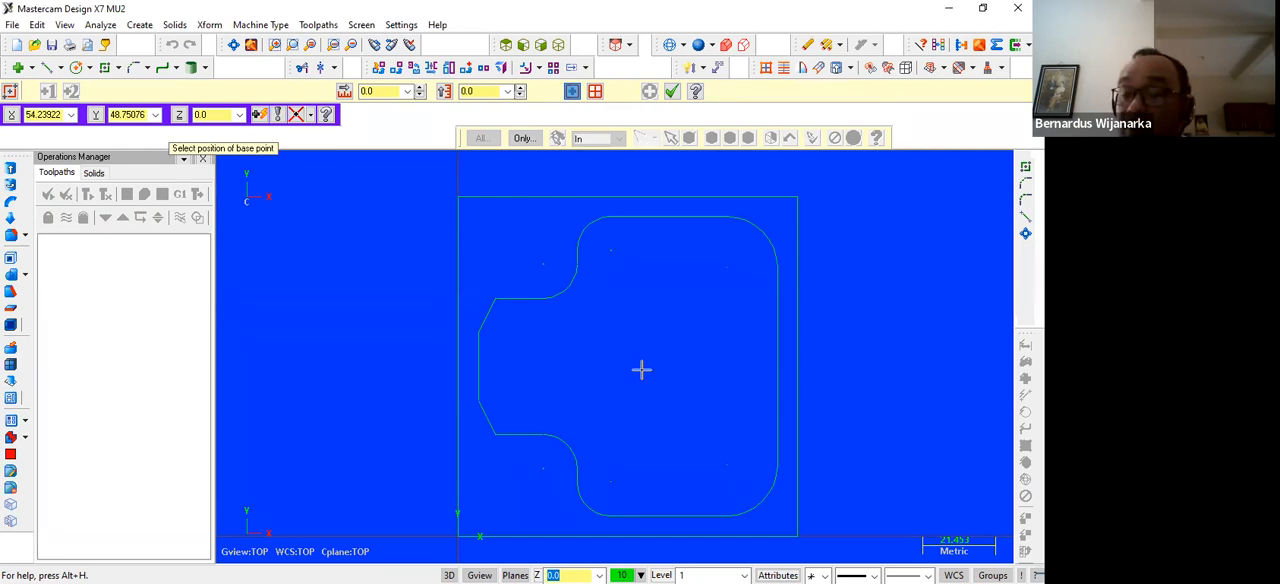
text(8)
text(,)
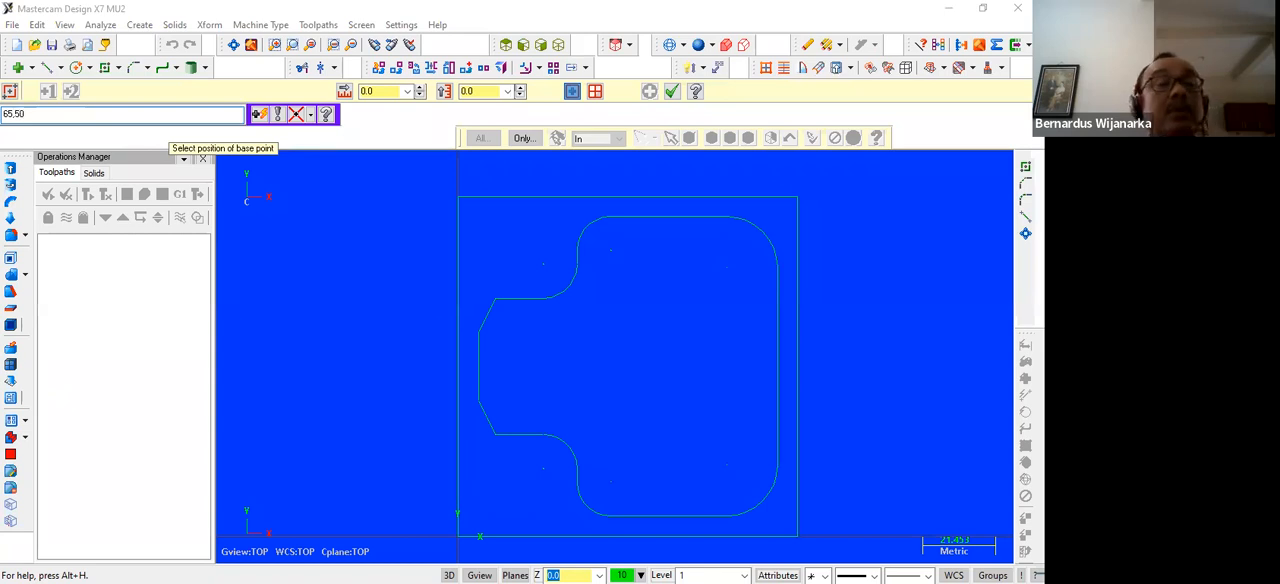
text(50)
key(Return)
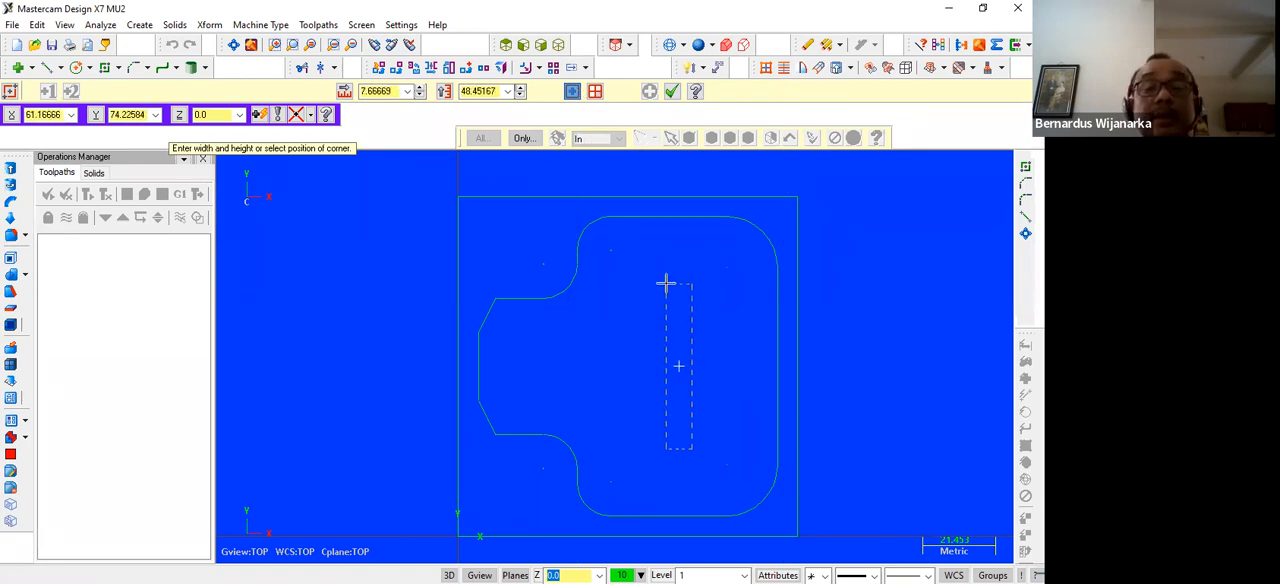
click(380, 90)
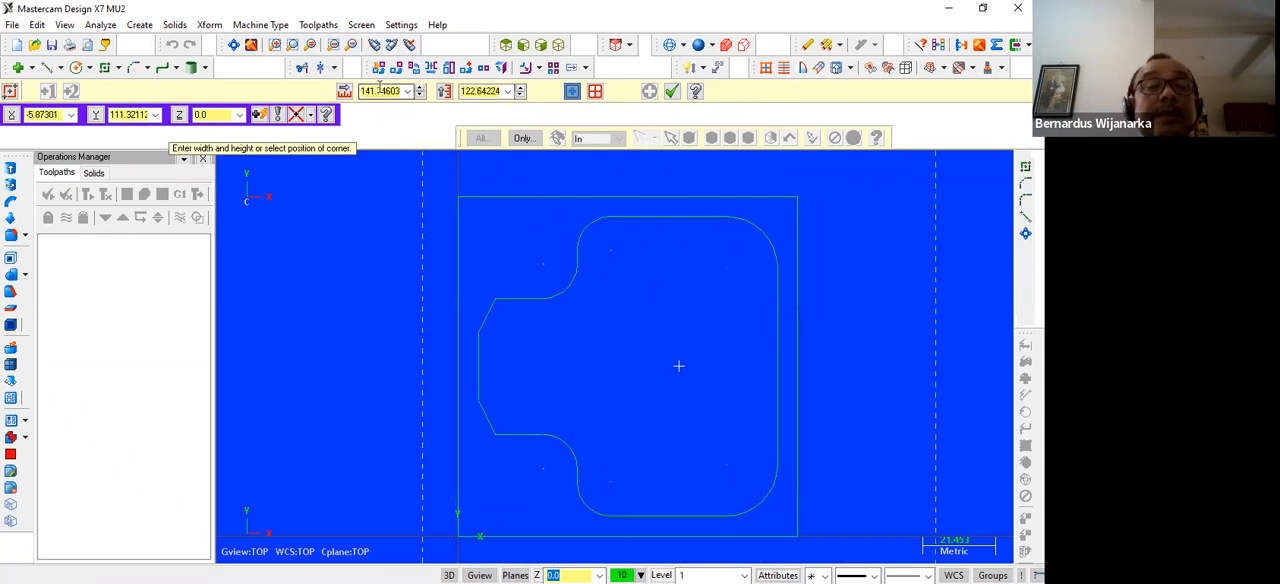
text(40)
key(Tab)
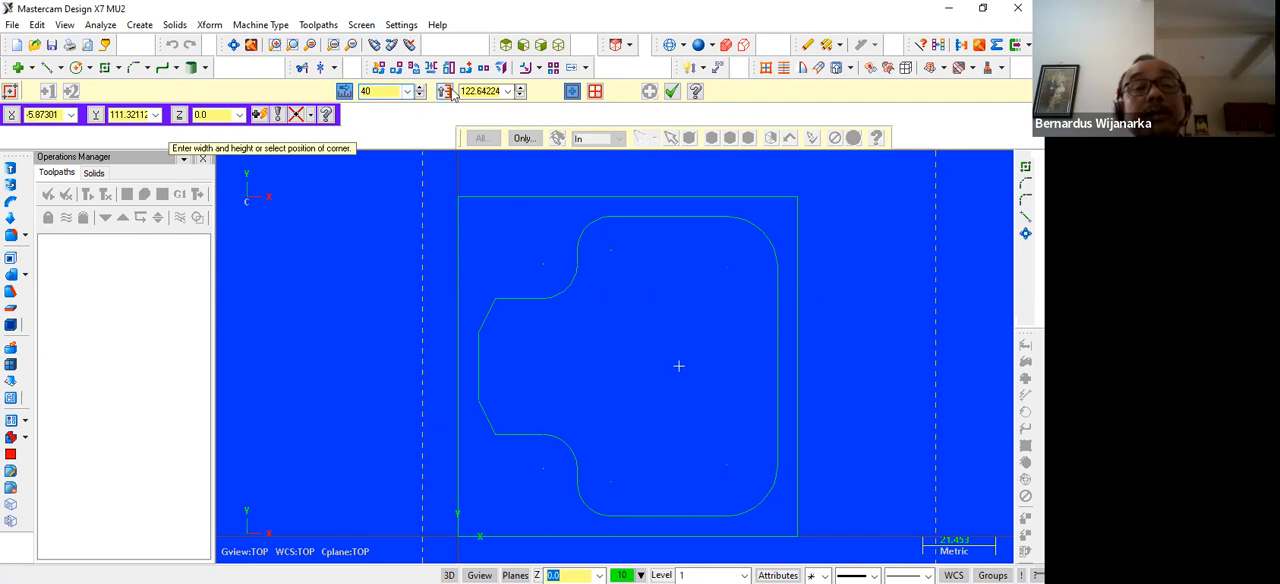
text(70)
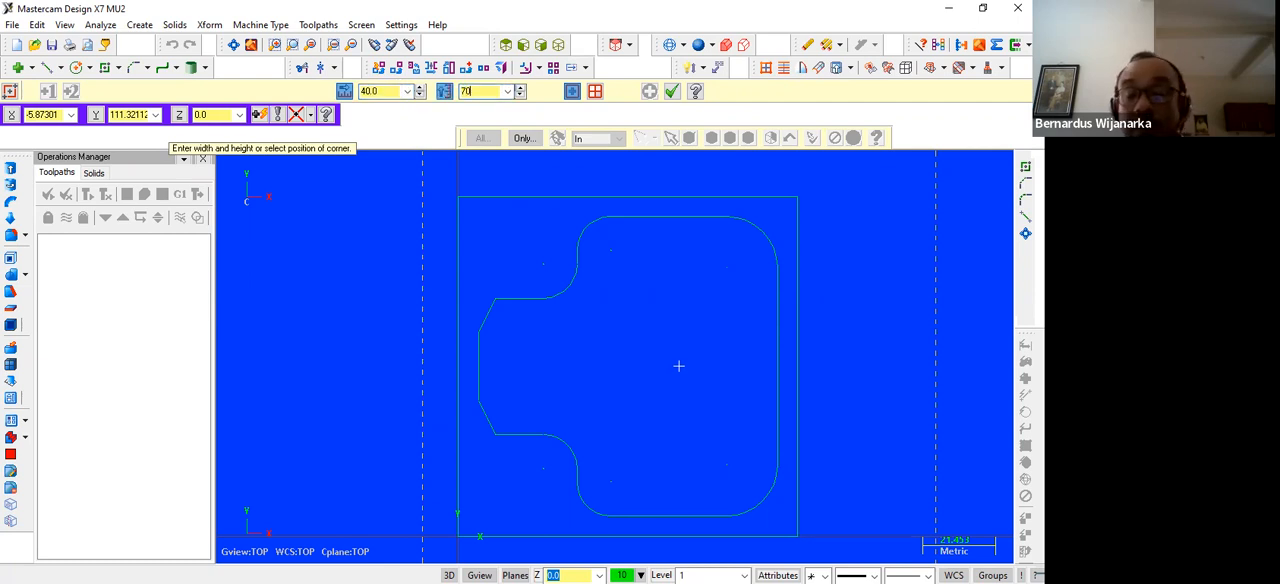
key(Return)
key(Escape)
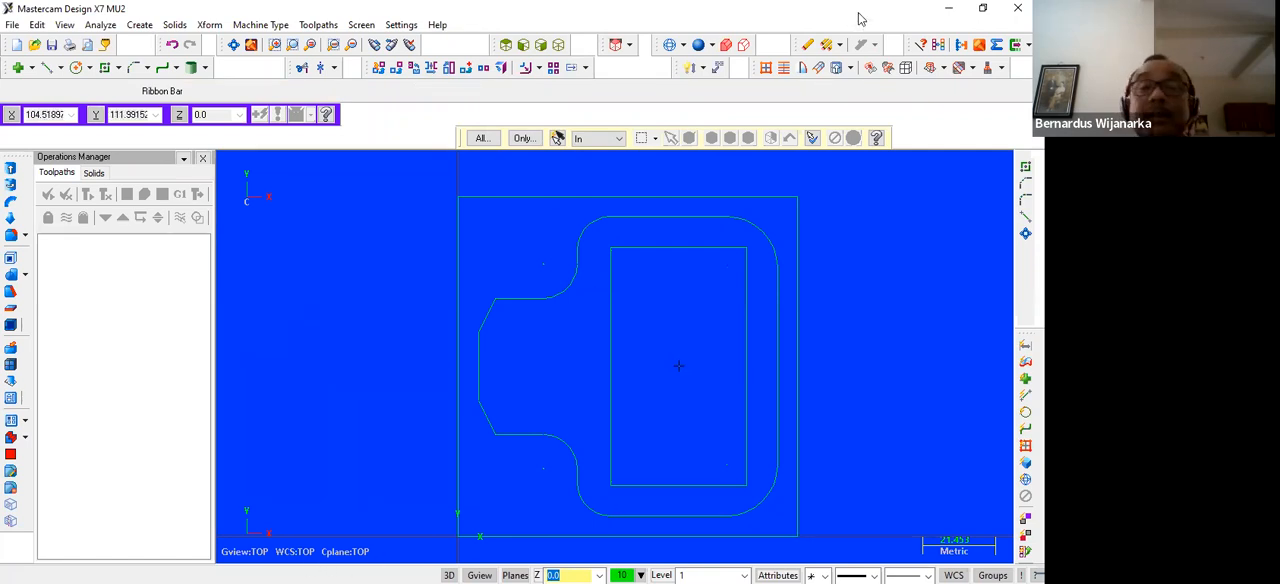
Switch to Exercise - FANUC.pdf in Microsoft Edge, check the dimensions of the central square and pocket corners, and return to Mastercam
click(354, 556)
click(952, 8)
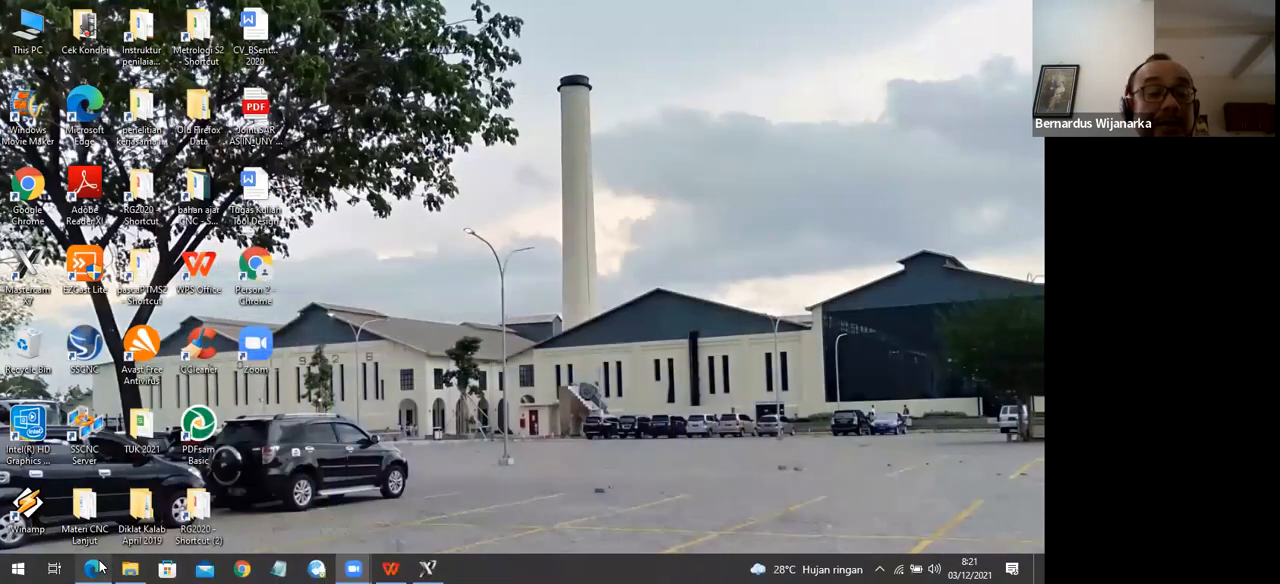
click(99, 568)
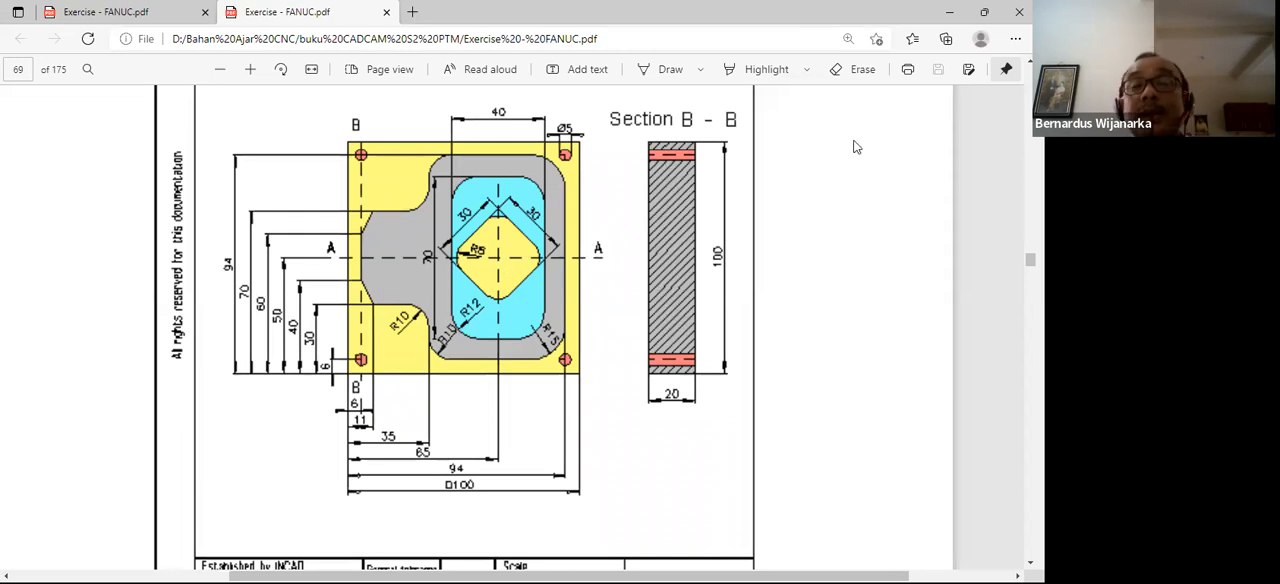
click(951, 12)
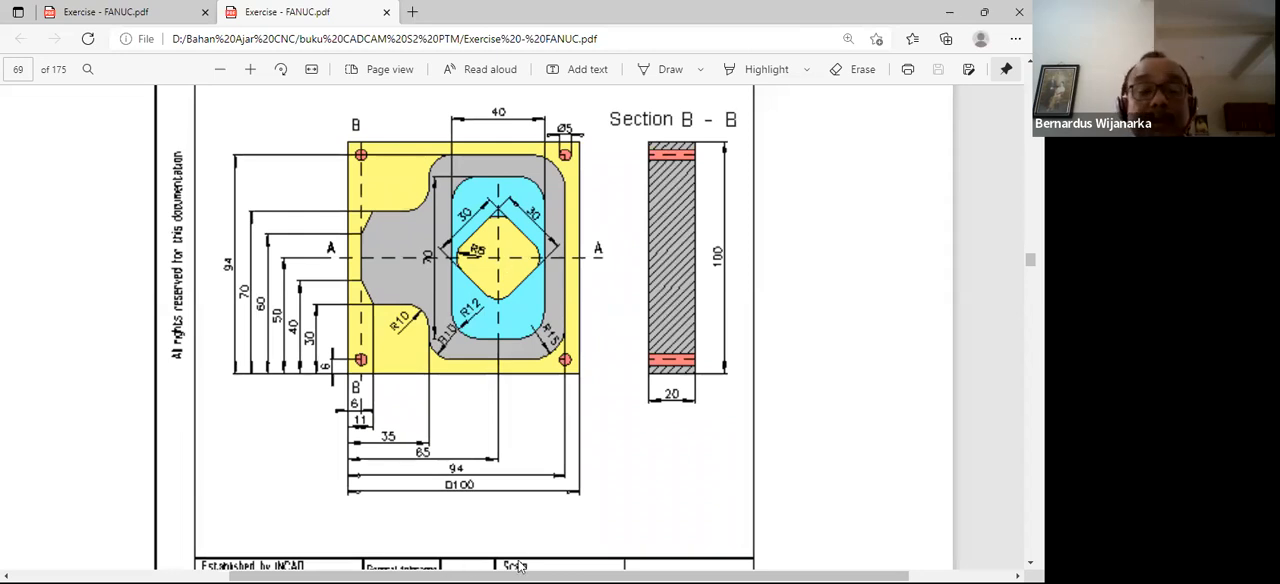
click(422, 568)
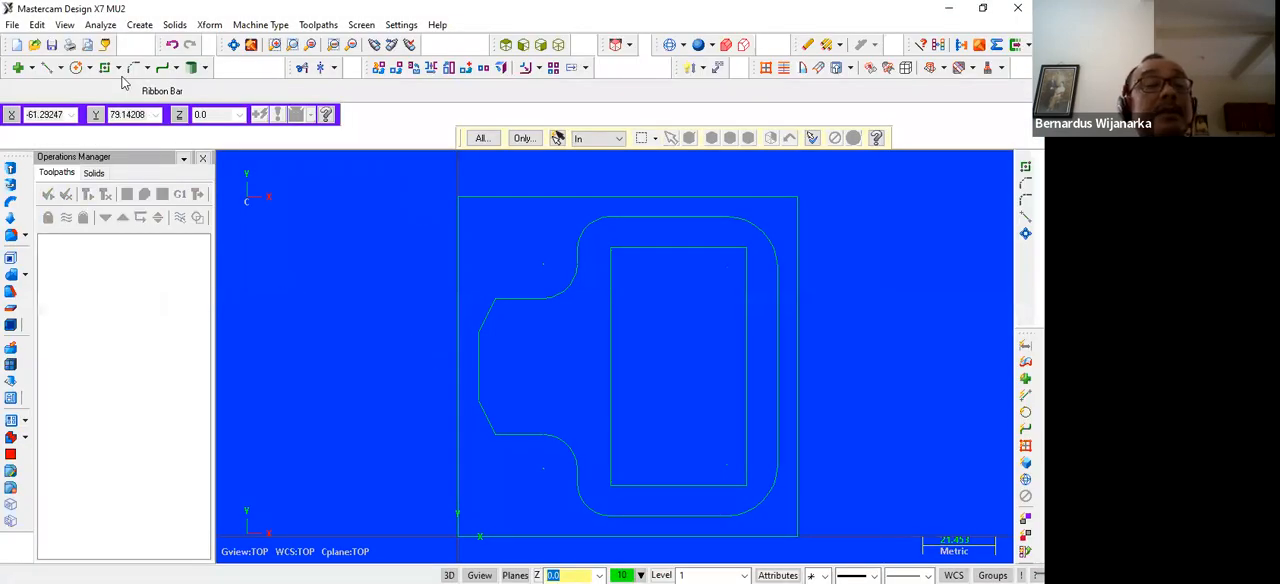
Draw a square anchored at its centre on base point 65,50, with width 30 and height 30, and finish the command
click(105, 68)
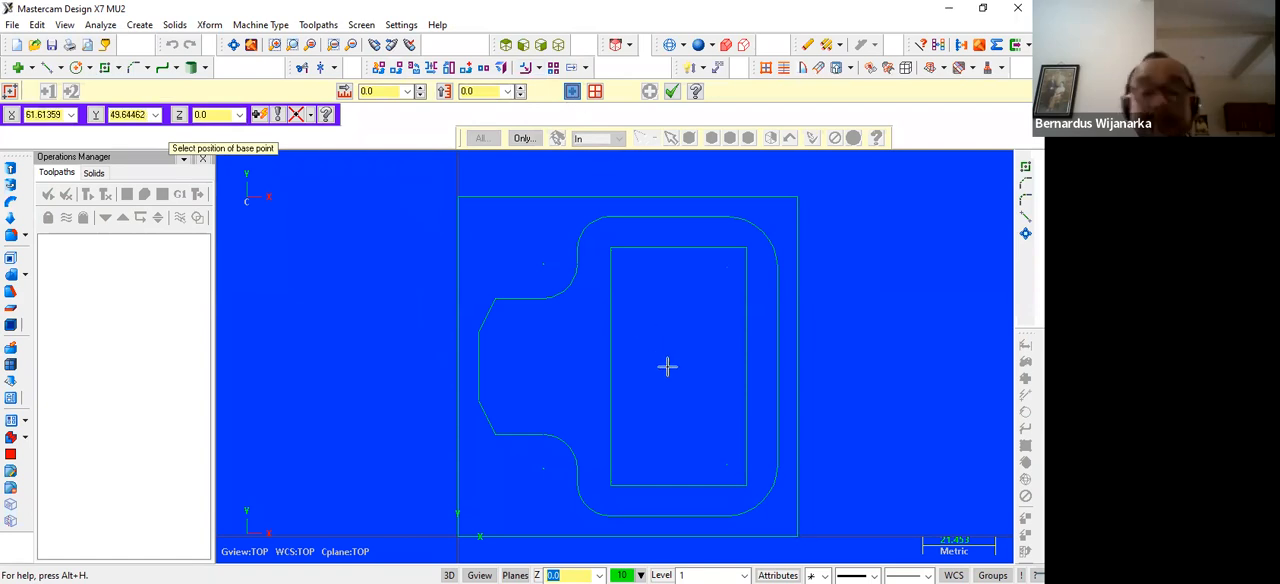
text(65,50)
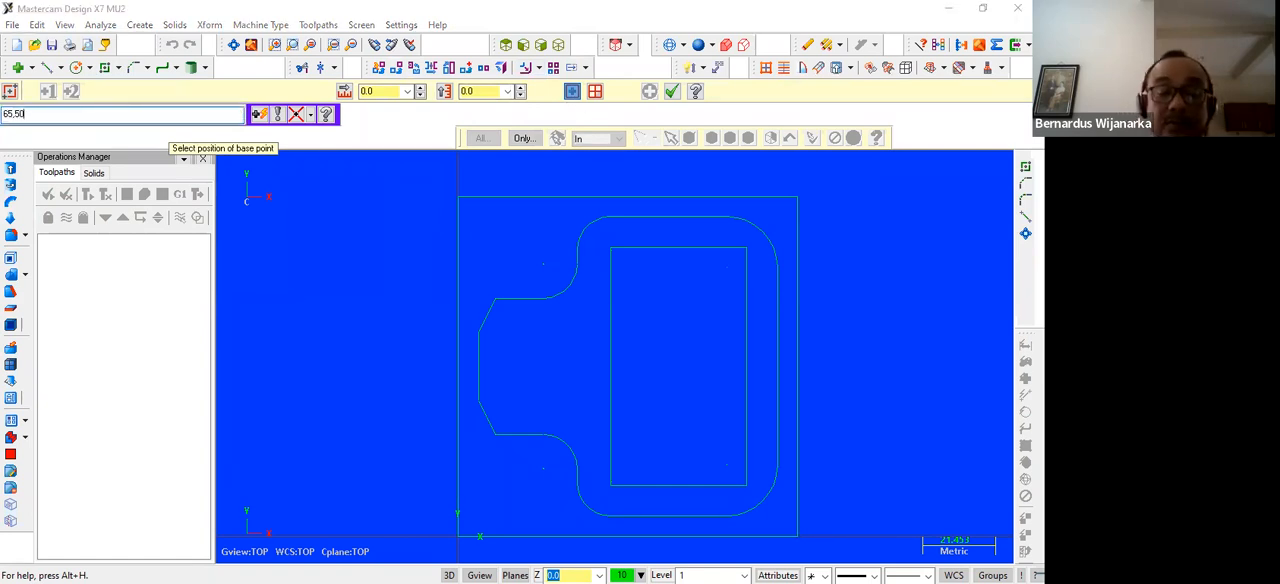
key(Return)
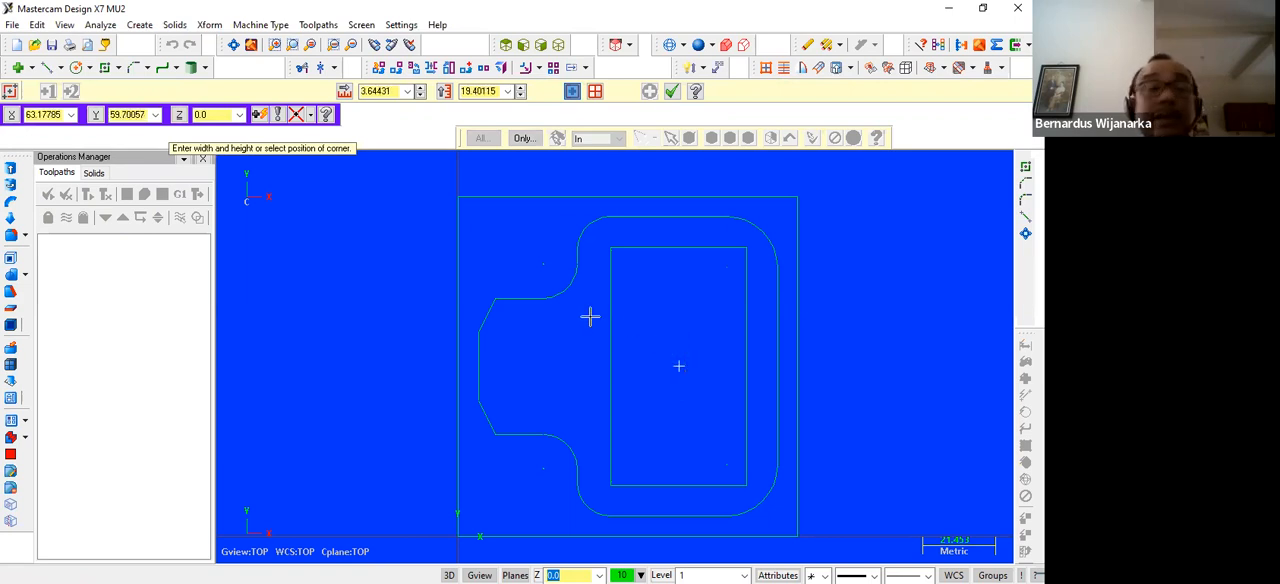
click(386, 91)
text(3)
click(496, 91)
text(3)
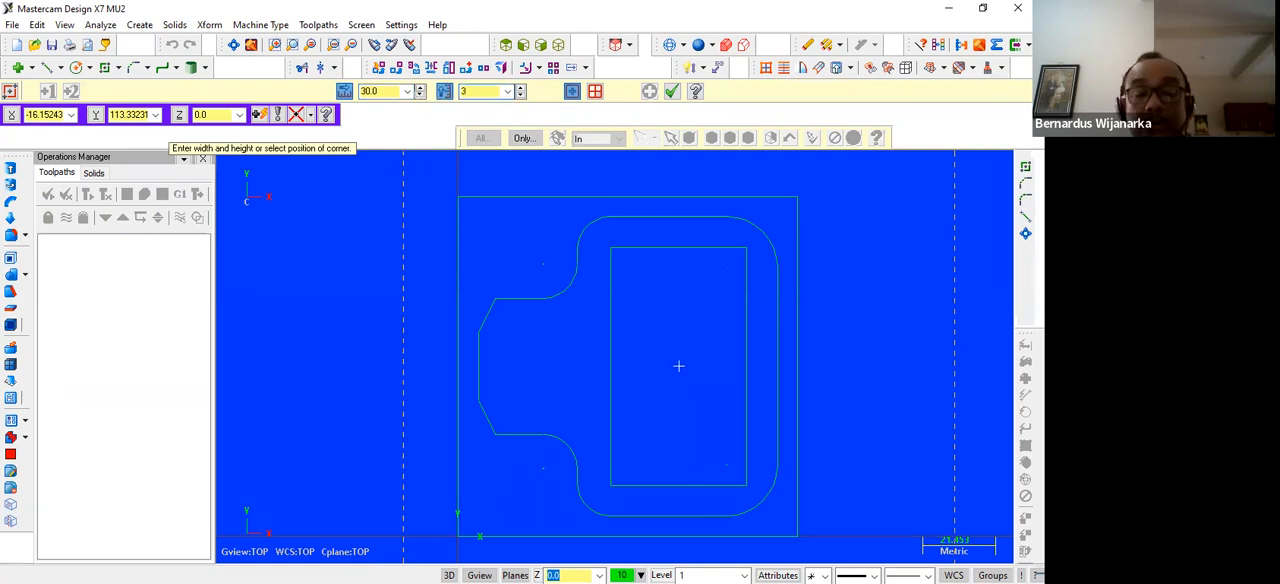
click(678, 366)
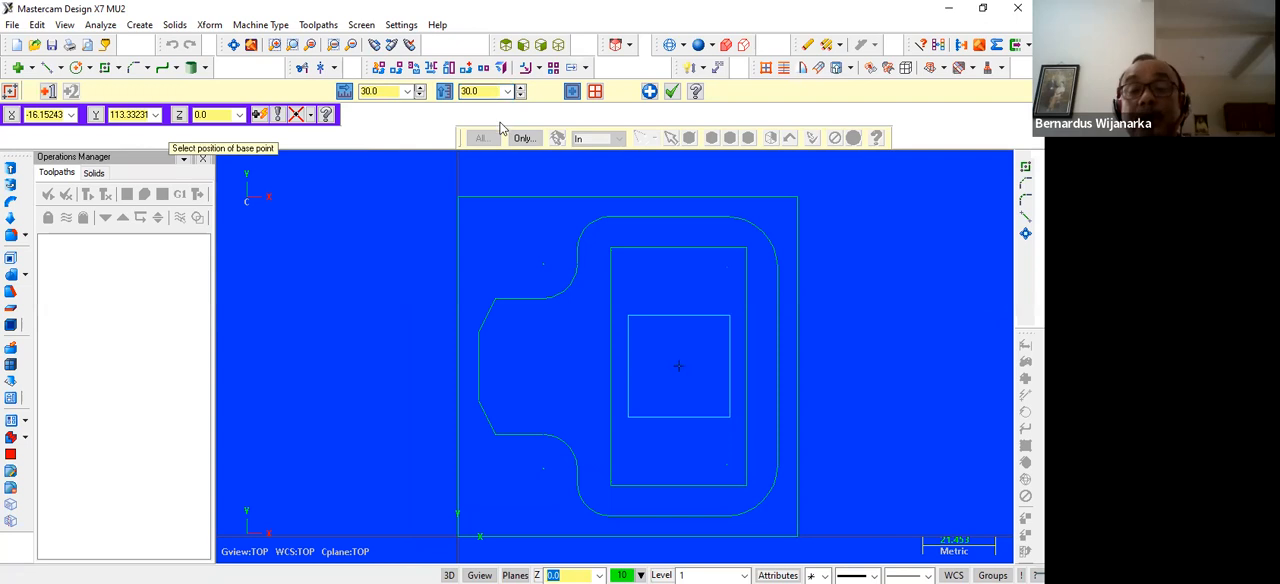
key(Escape)
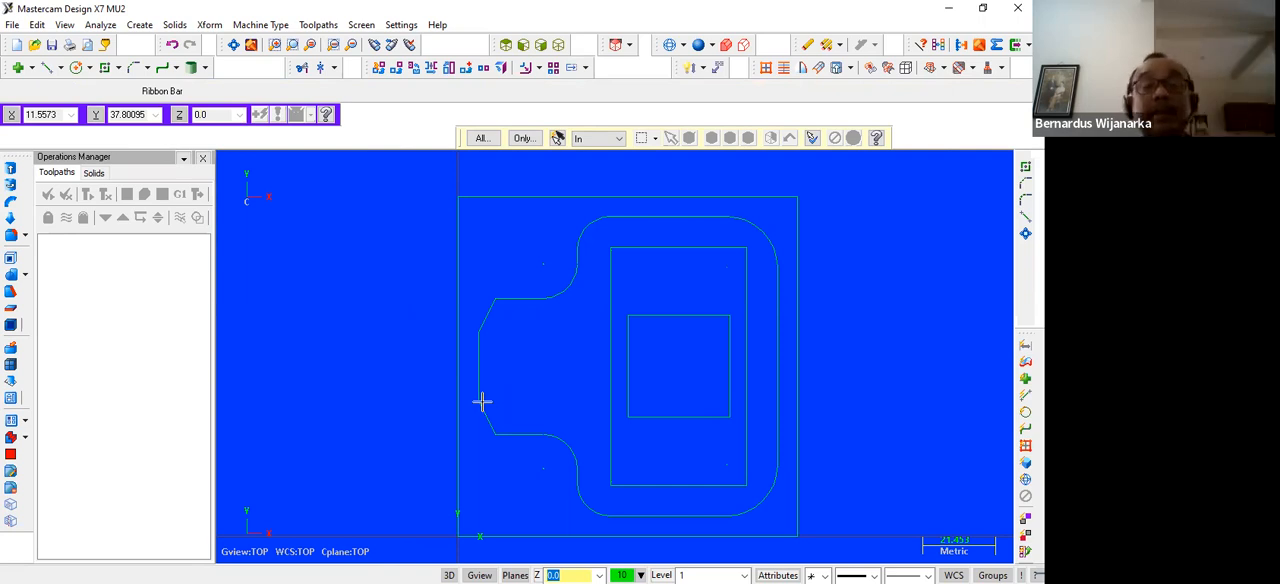
Fillet all four corners of the 40 by 70 rectangle with radius 12 and finish filleting
click(147, 68)
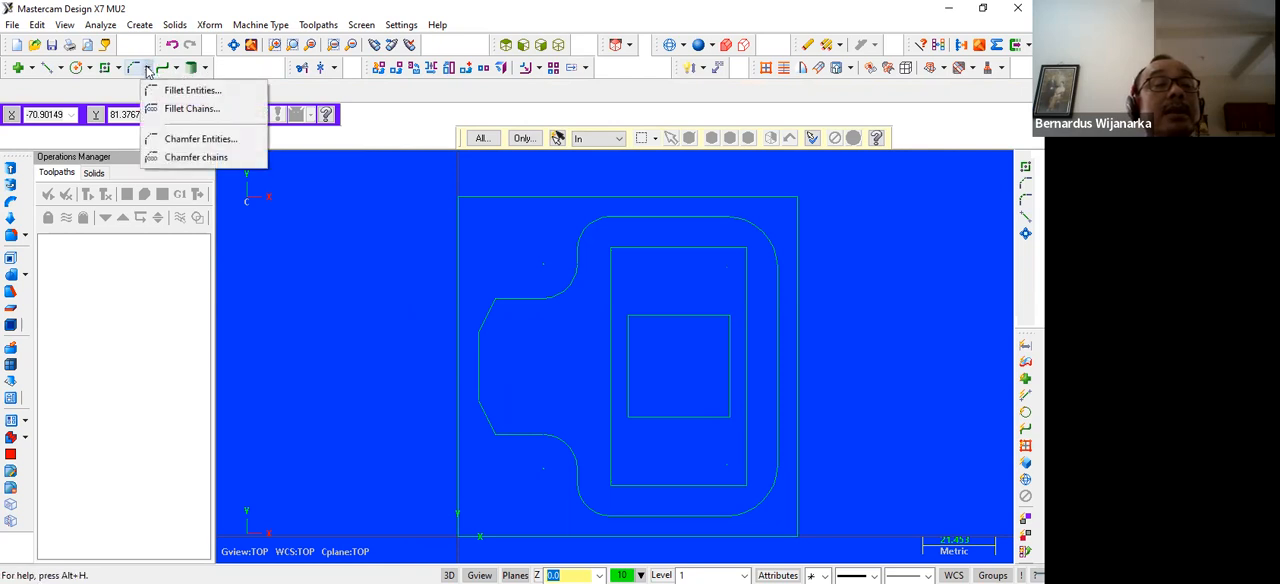
click(175, 90)
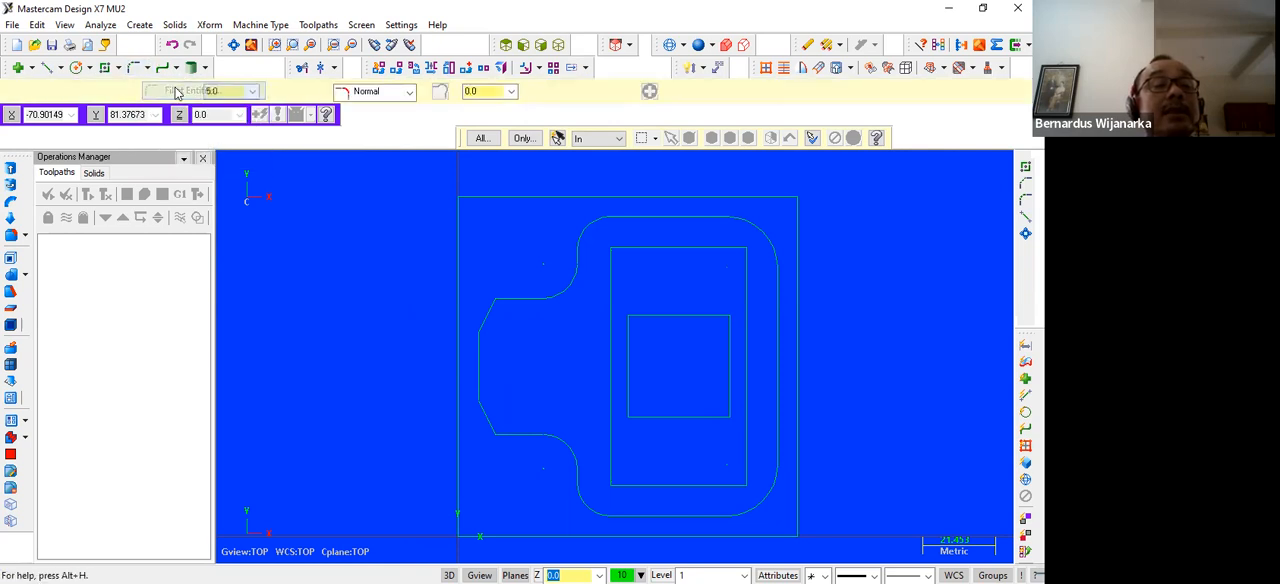
text(12)
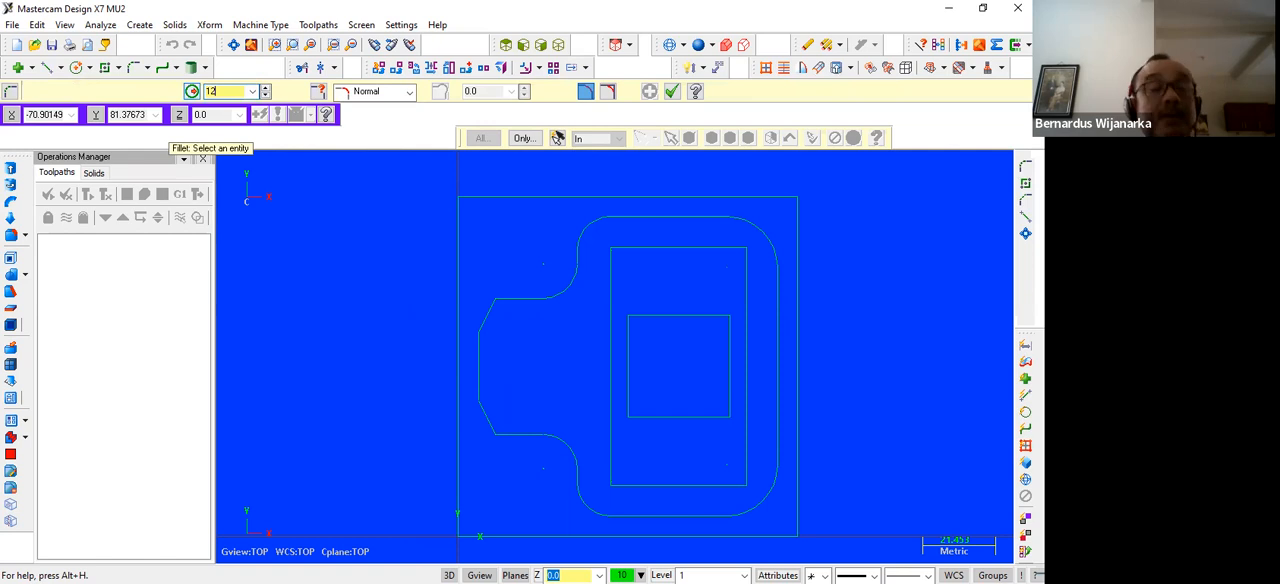
click(612, 277)
click(649, 251)
click(700, 249)
click(746, 290)
click(738, 400)
click(704, 486)
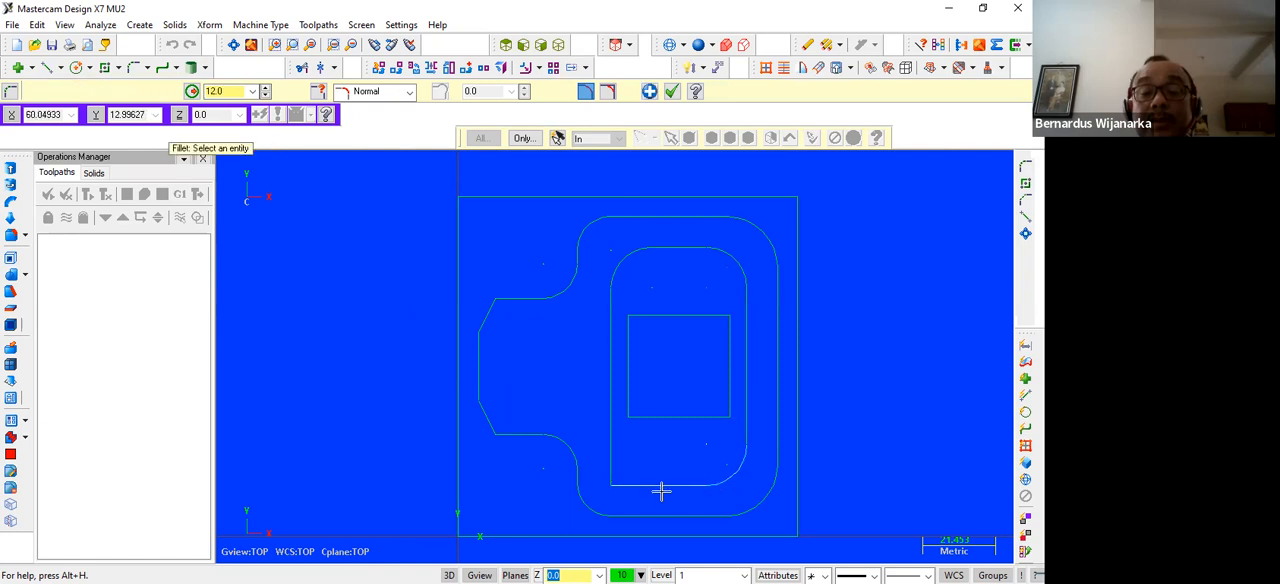
click(646, 487)
click(611, 440)
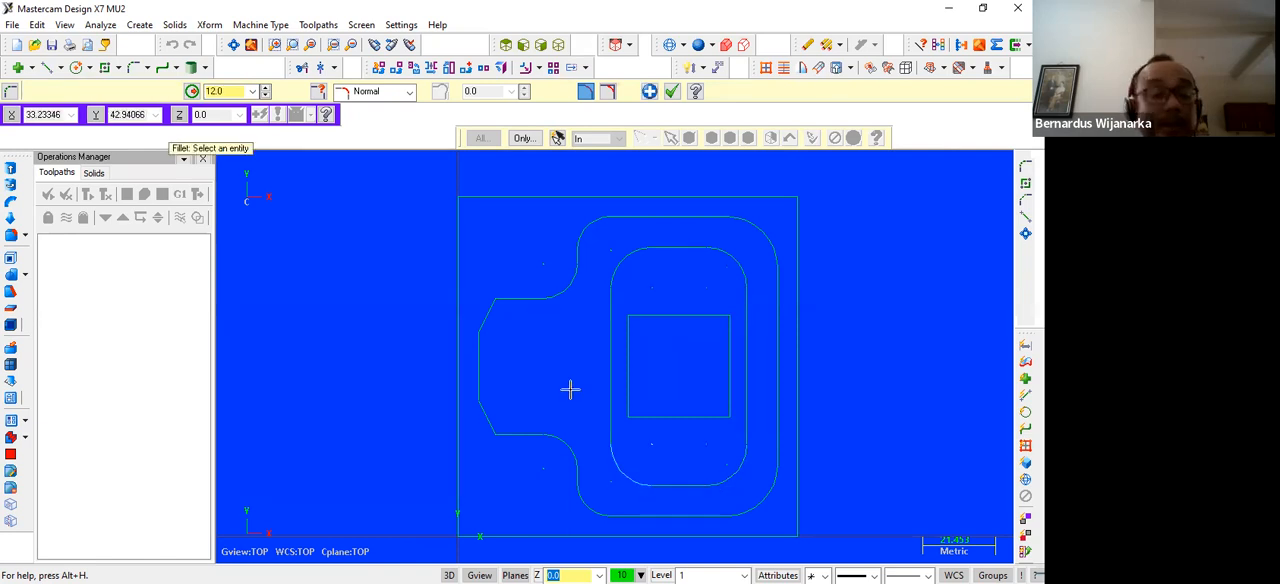
key(Escape)
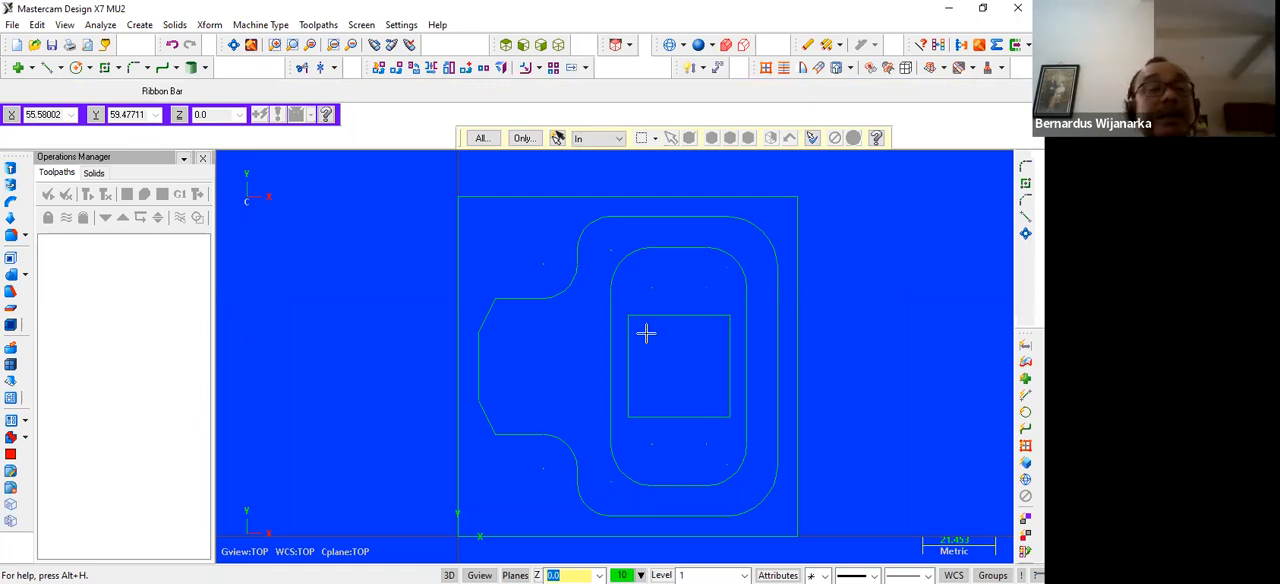
Fillet all four corners of the 30 by 30 square with radius 8 and finish filleting
click(132, 68)
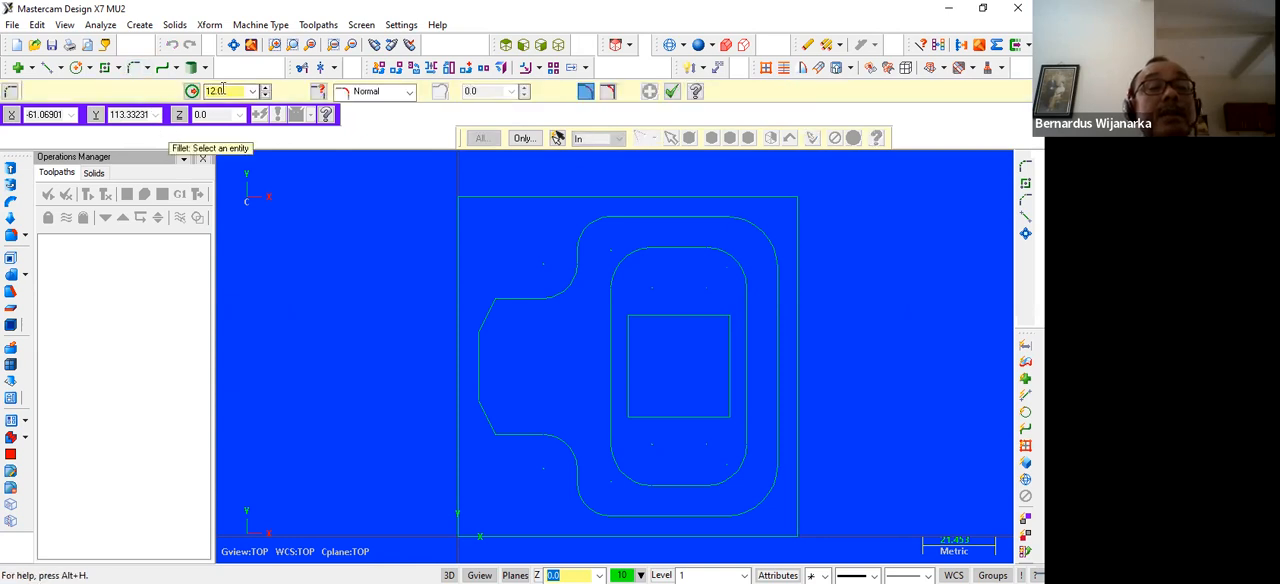
text(8)
click(630, 348)
click(652, 327)
click(690, 324)
click(725, 337)
click(719, 382)
click(705, 402)
click(629, 388)
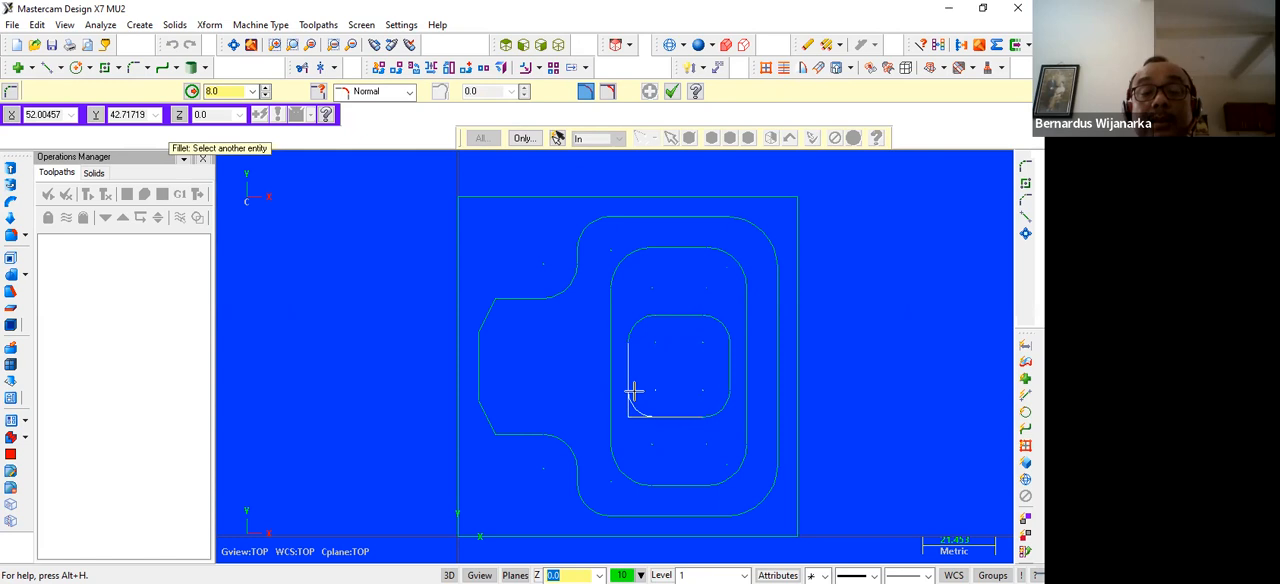
key(Escape)
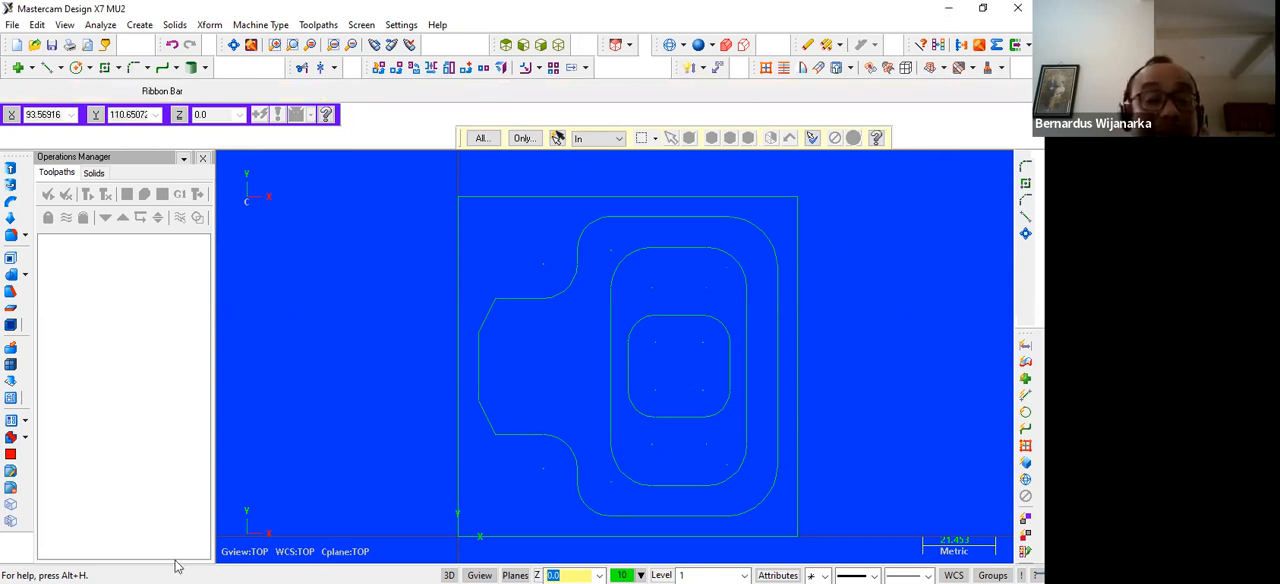
Check the central square's orientation in Exercise - FANUC.pdf in Microsoft Edge and return to Mastercam
key(super+d)
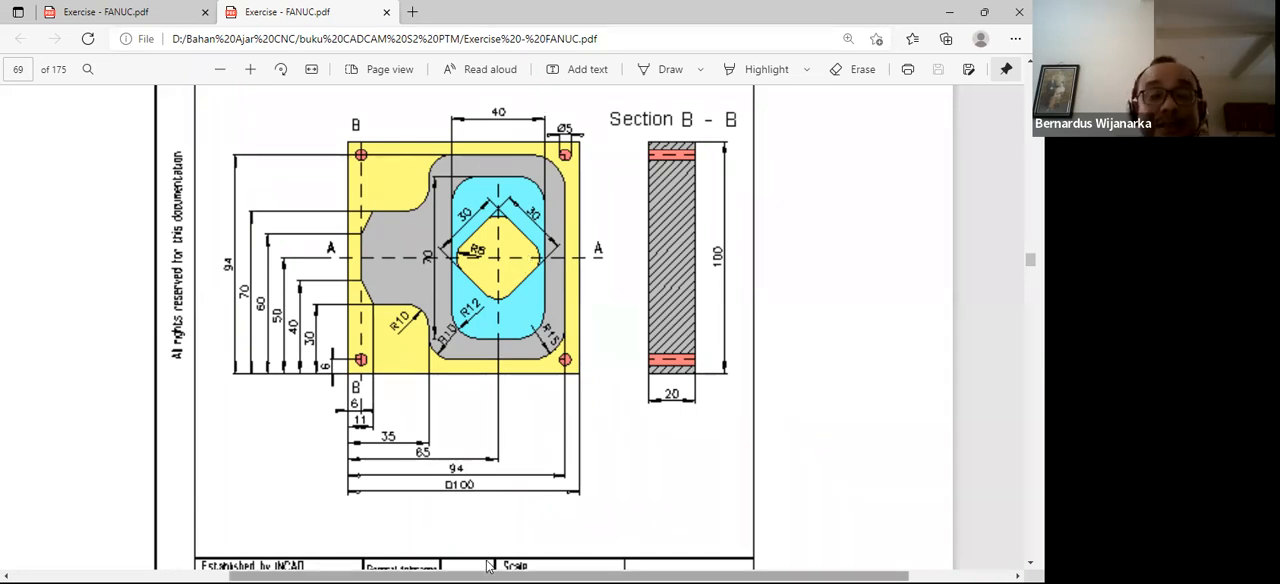
click(949, 12)
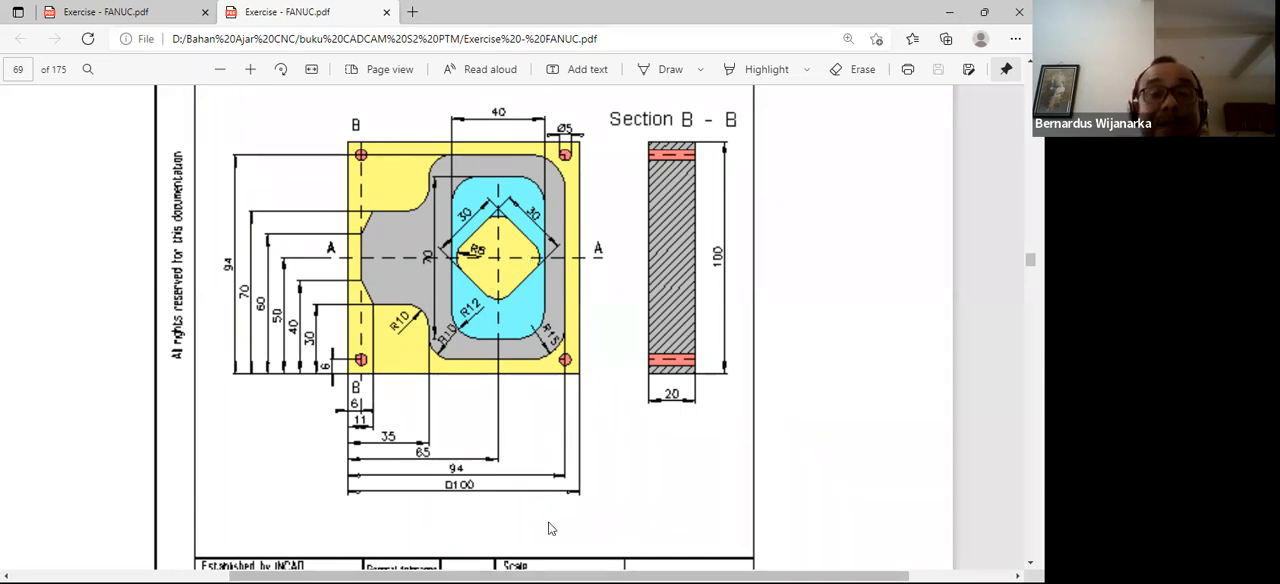
click(431, 567)
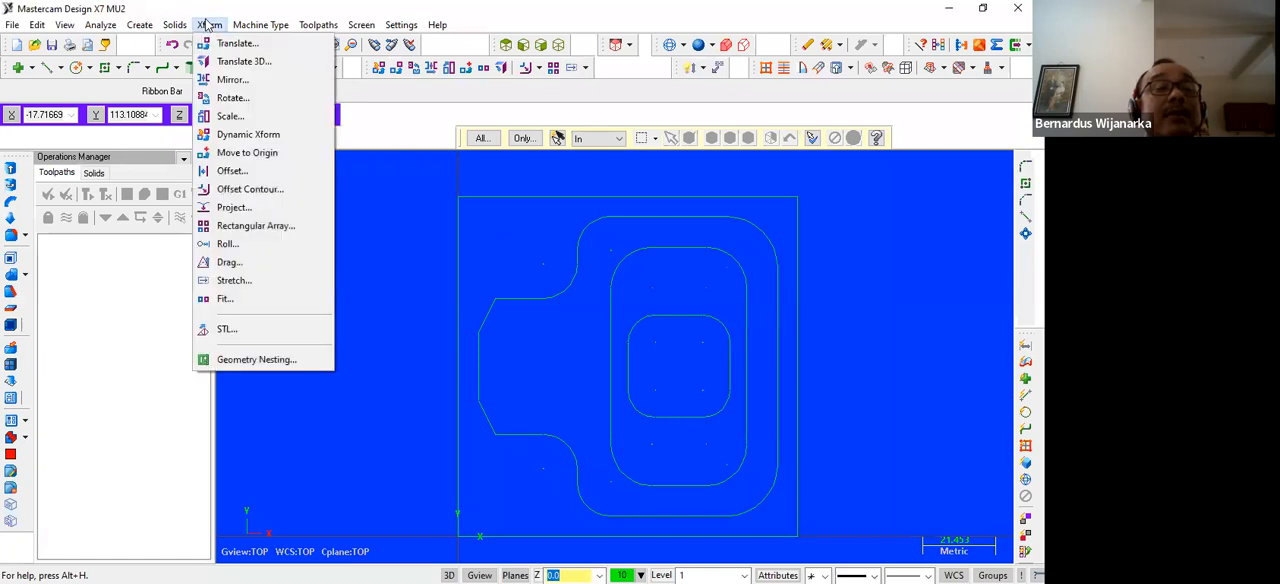
click(229, 97)
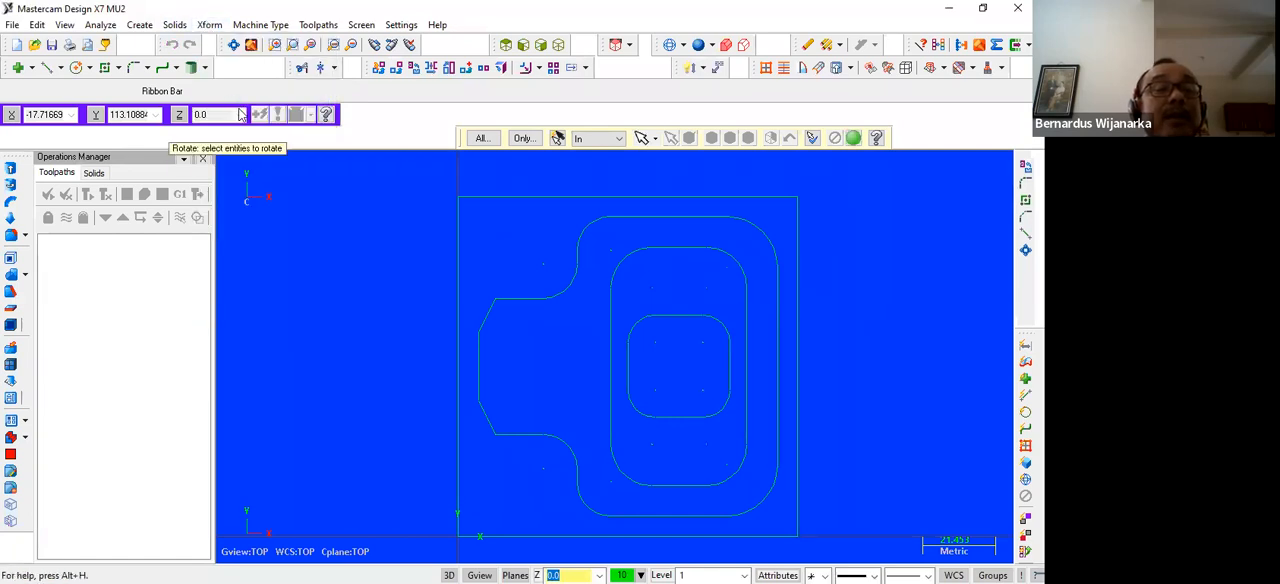
click(617, 300)
click(678, 319)
click(704, 321)
click(717, 367)
click(716, 402)
click(690, 413)
click(643, 406)
click(637, 366)
click(640, 327)
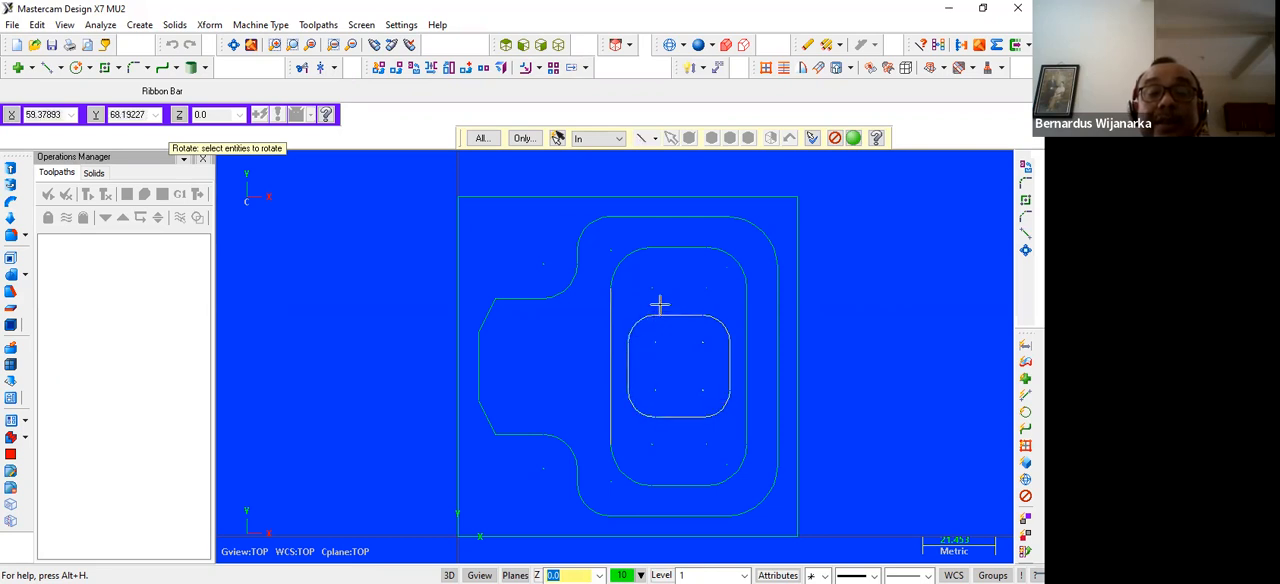
key(Return)
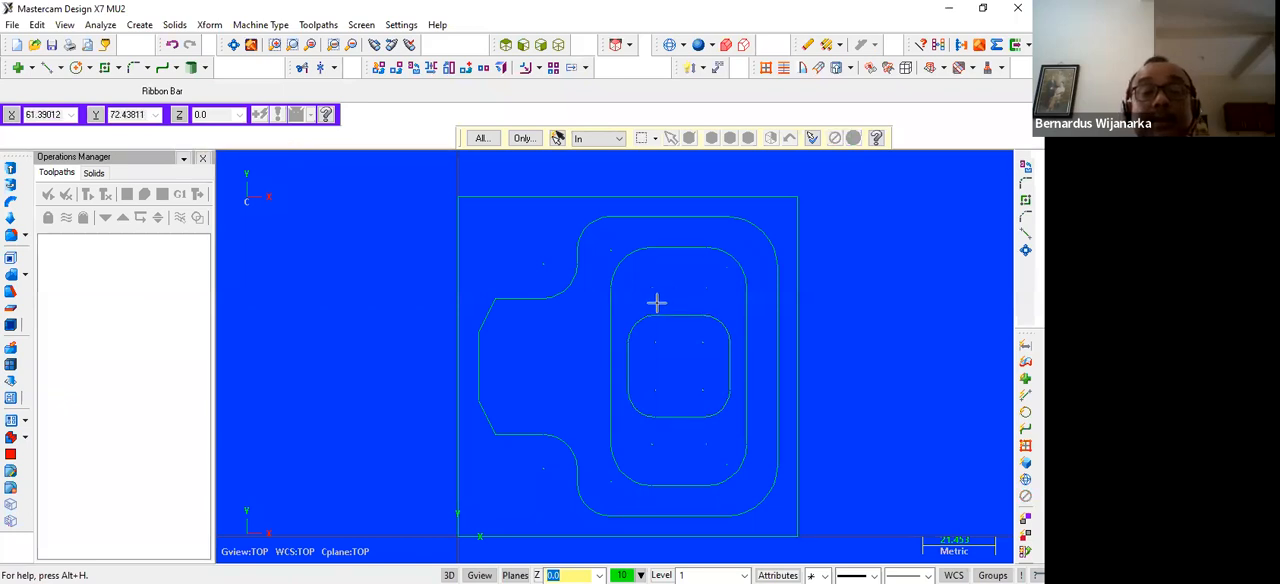
Select the entire filleted central square for Rotate and set it to move by 45 degrees
click(211, 26)
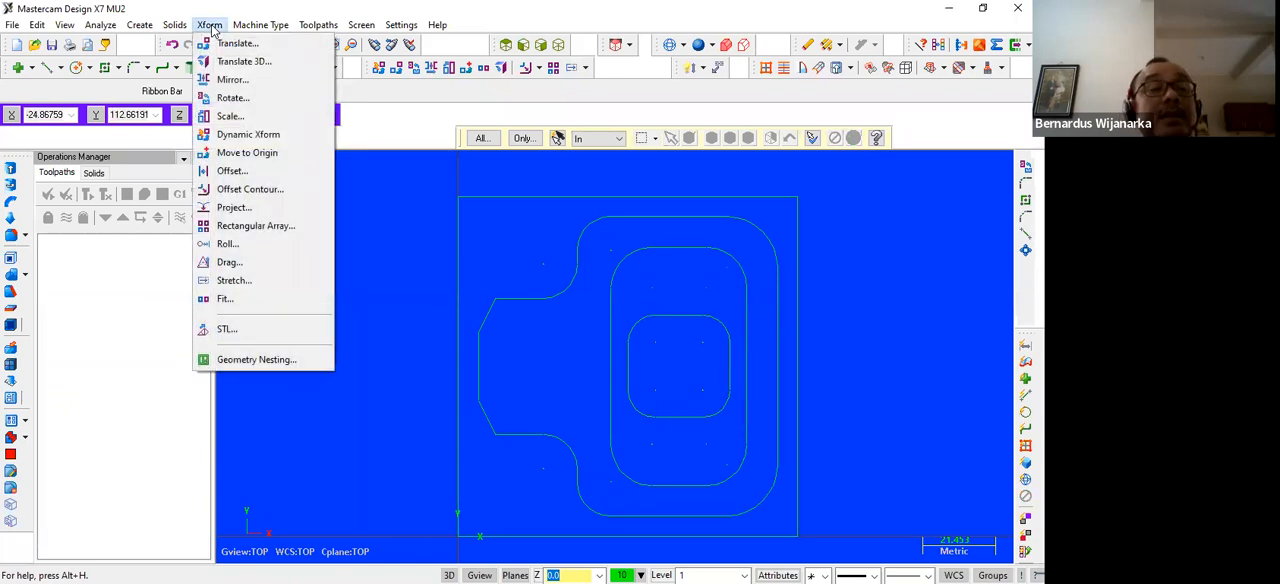
click(220, 96)
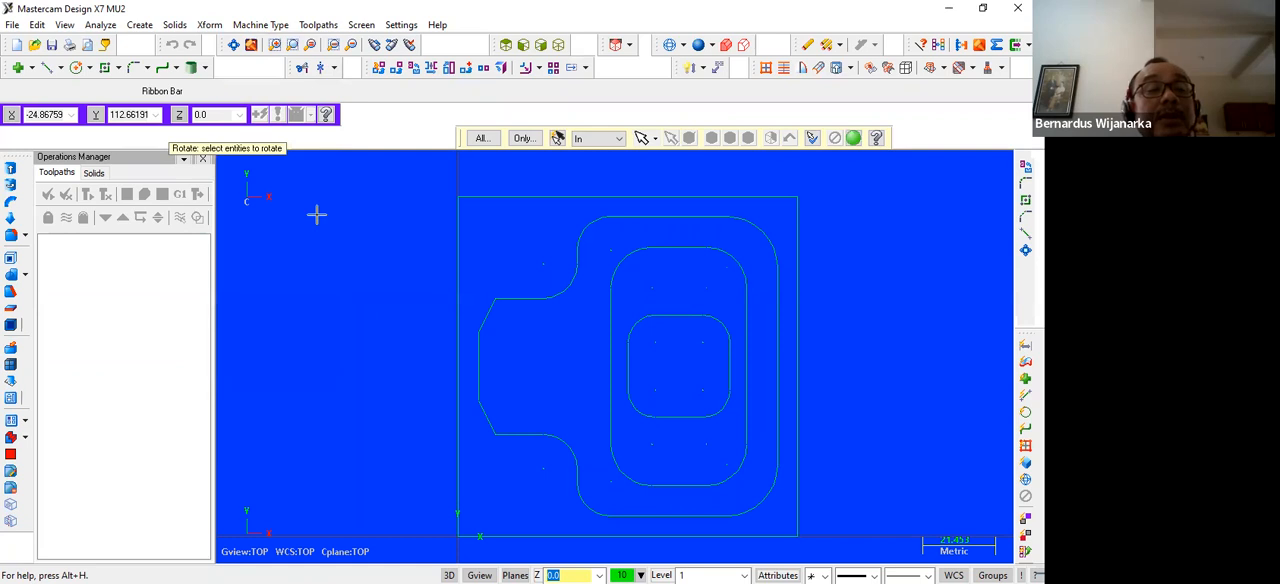
click(629, 365)
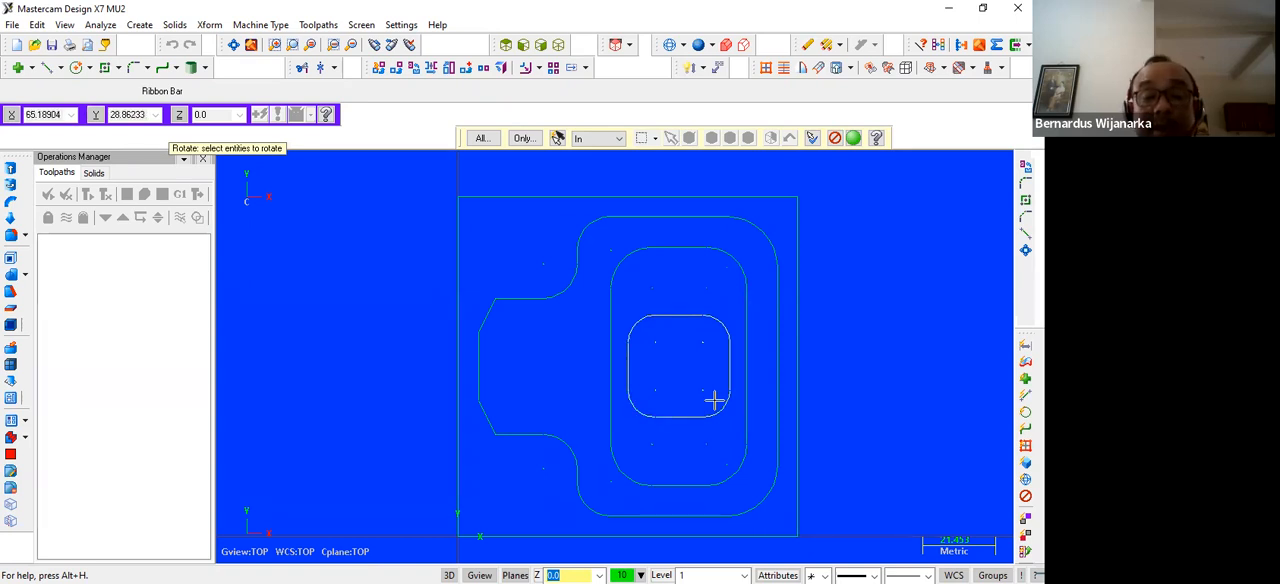
key(Return)
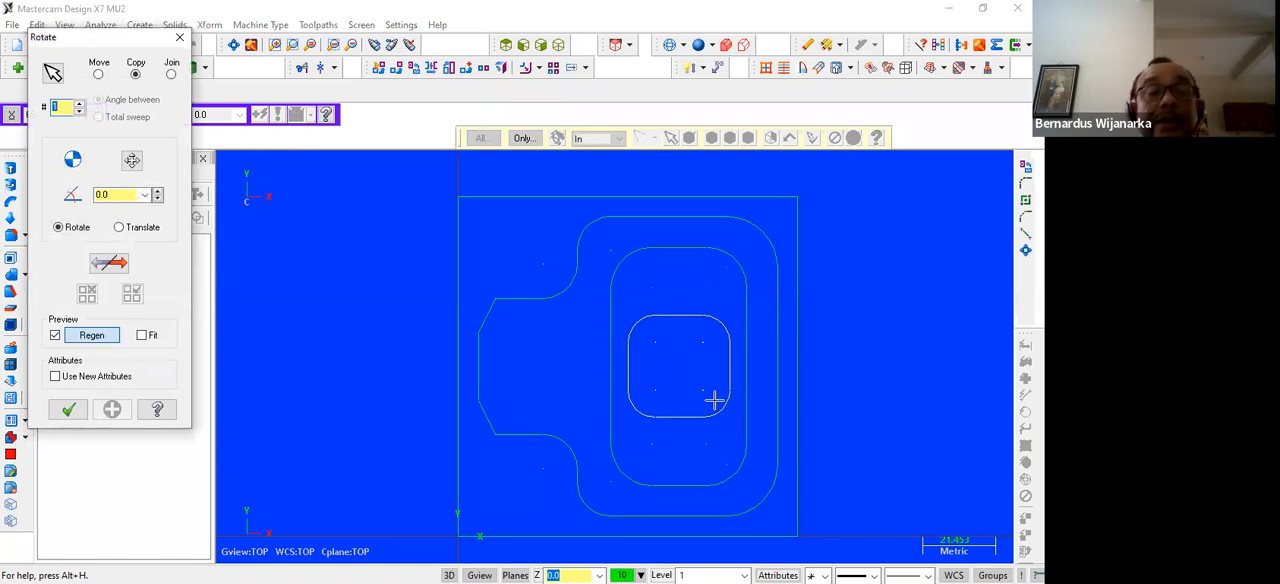
click(114, 195)
text(45)
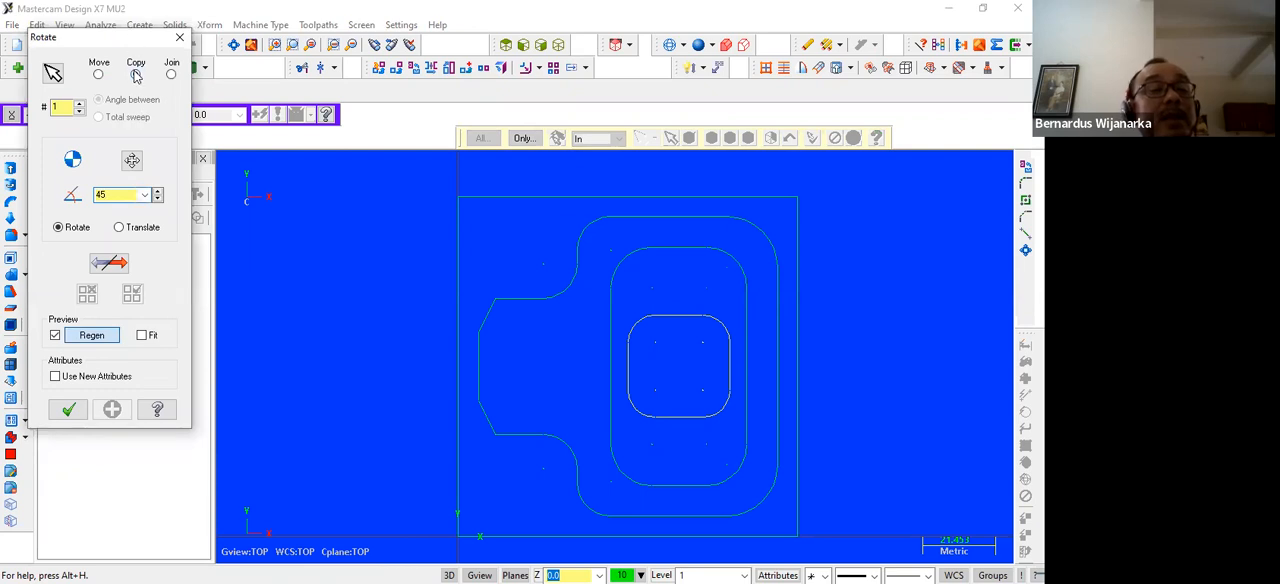
click(98, 75)
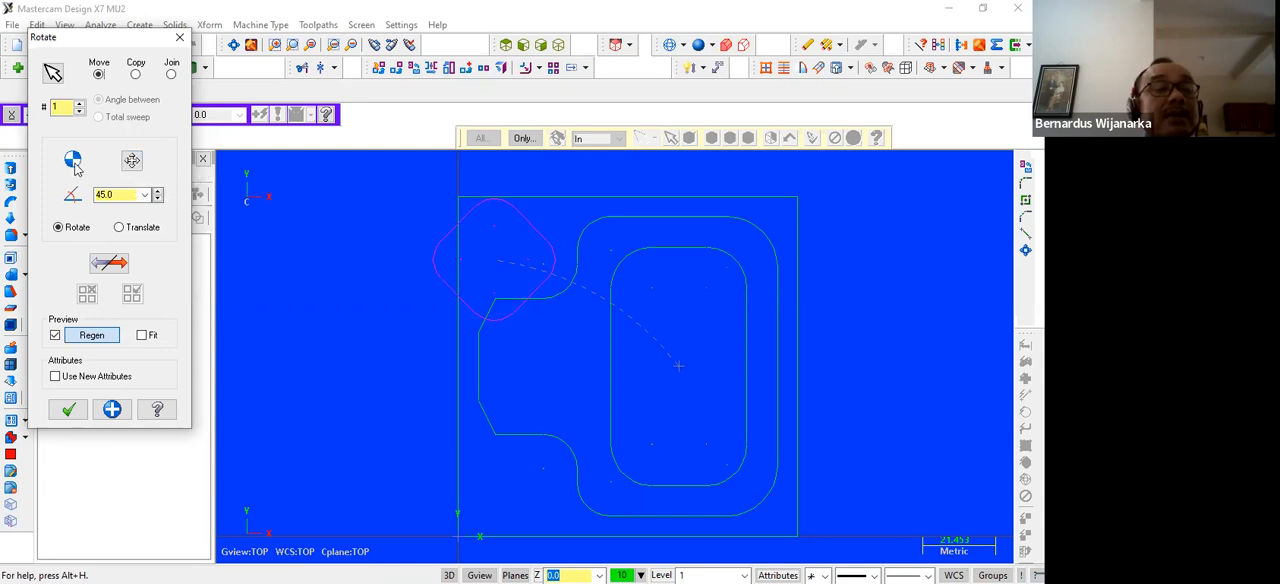
Define the square's centre of rotation at 65,50 and apply the rotation
click(132, 162)
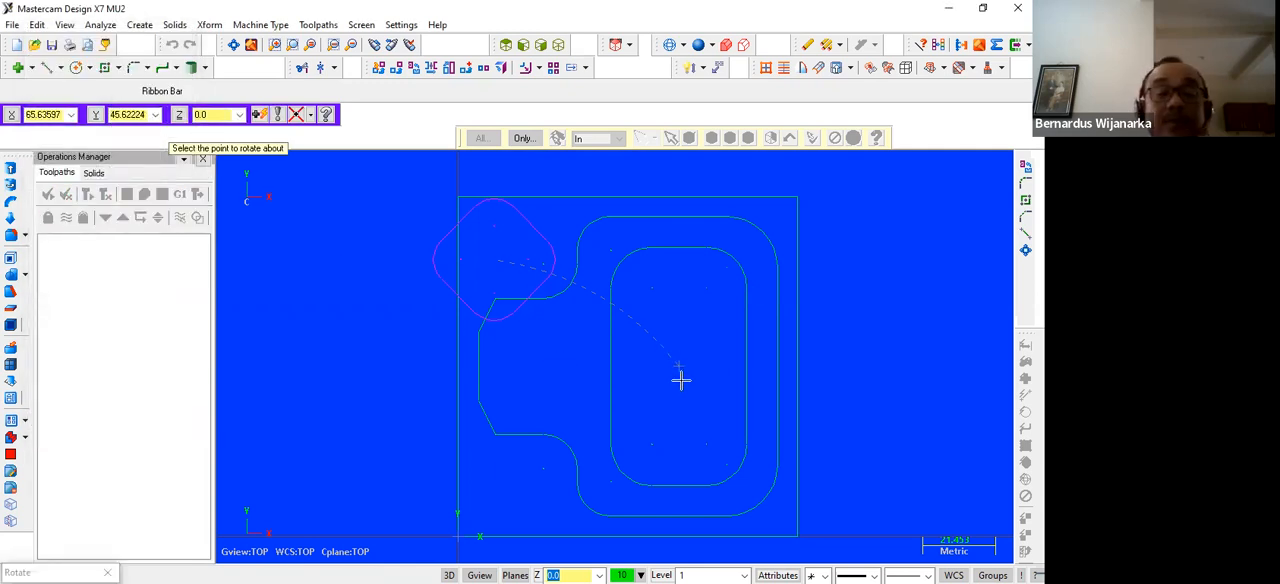
key(space)
text(65)
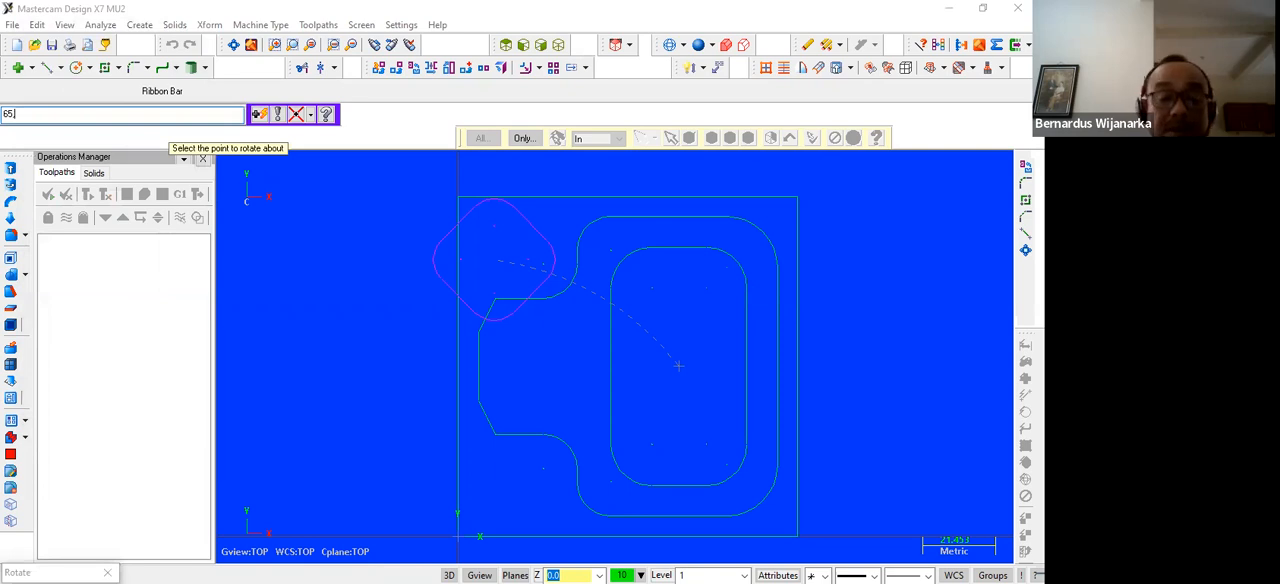
text(,5)
key(Return)
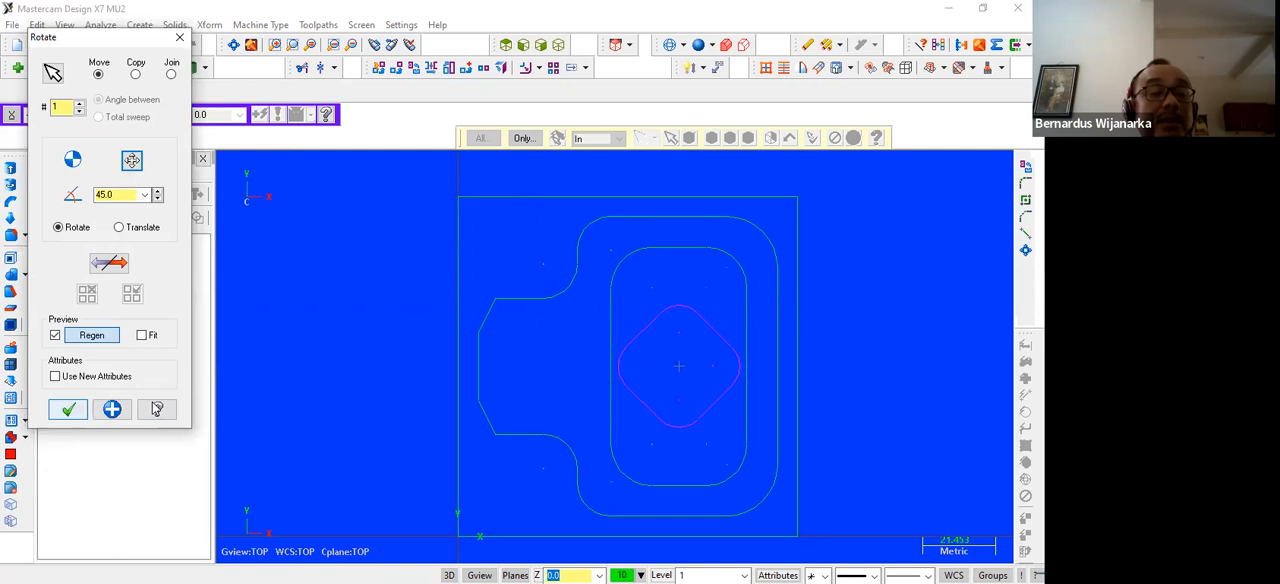
click(68, 409)
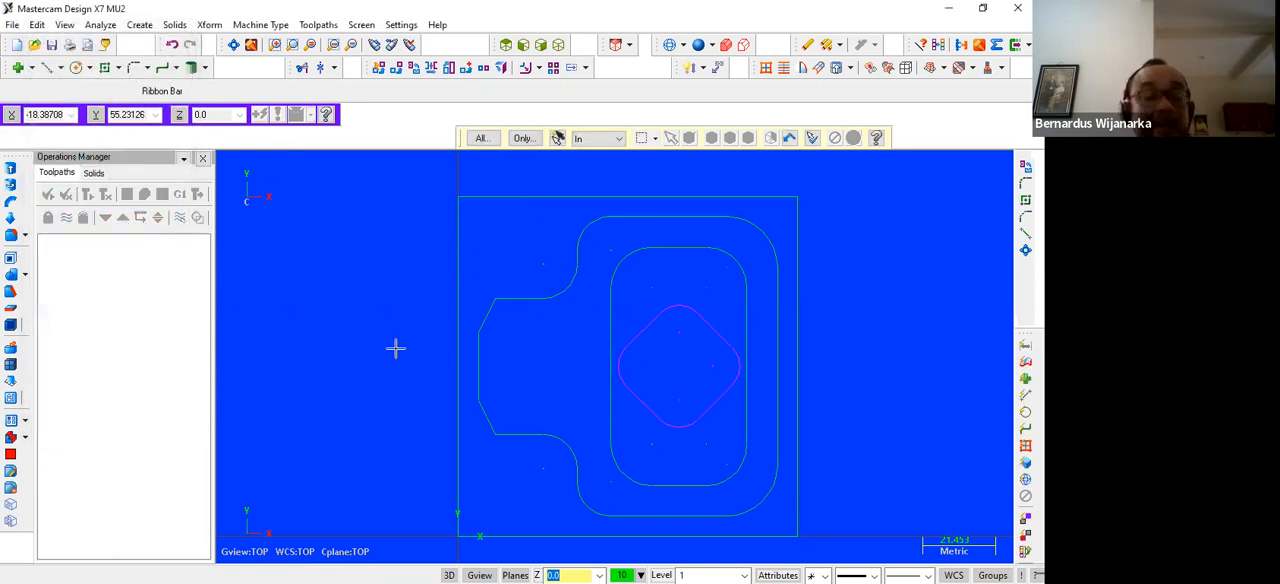
Clear the transformation colours from the rotated central square
scroll(520, 354, up, 2)
scroll(607, 344, down, 2)
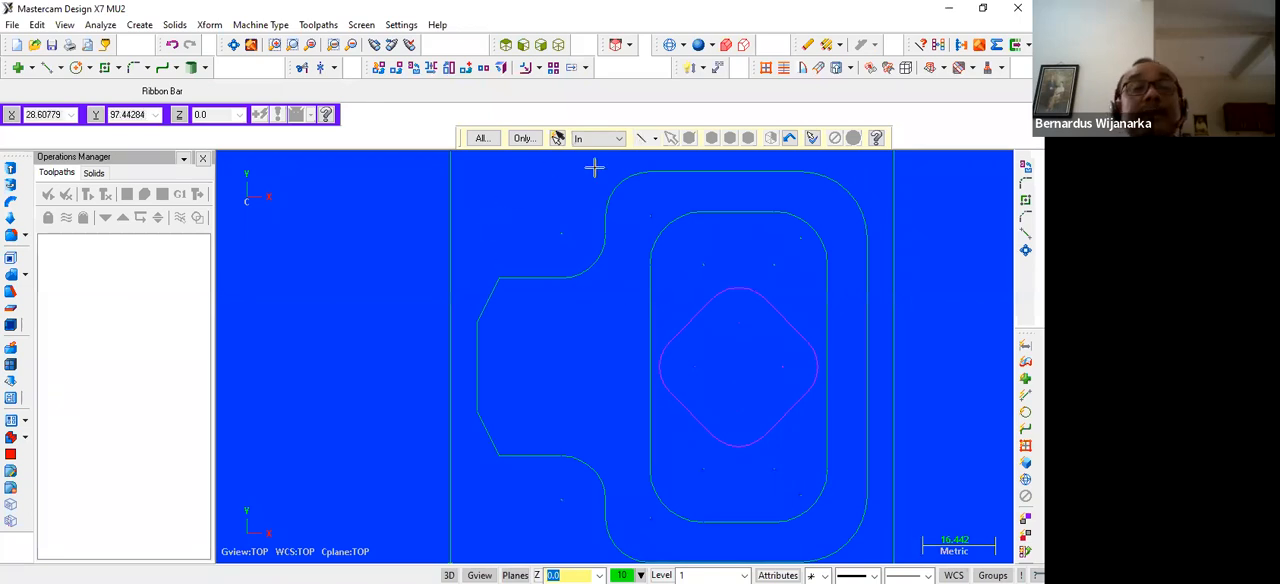
click(364, 25)
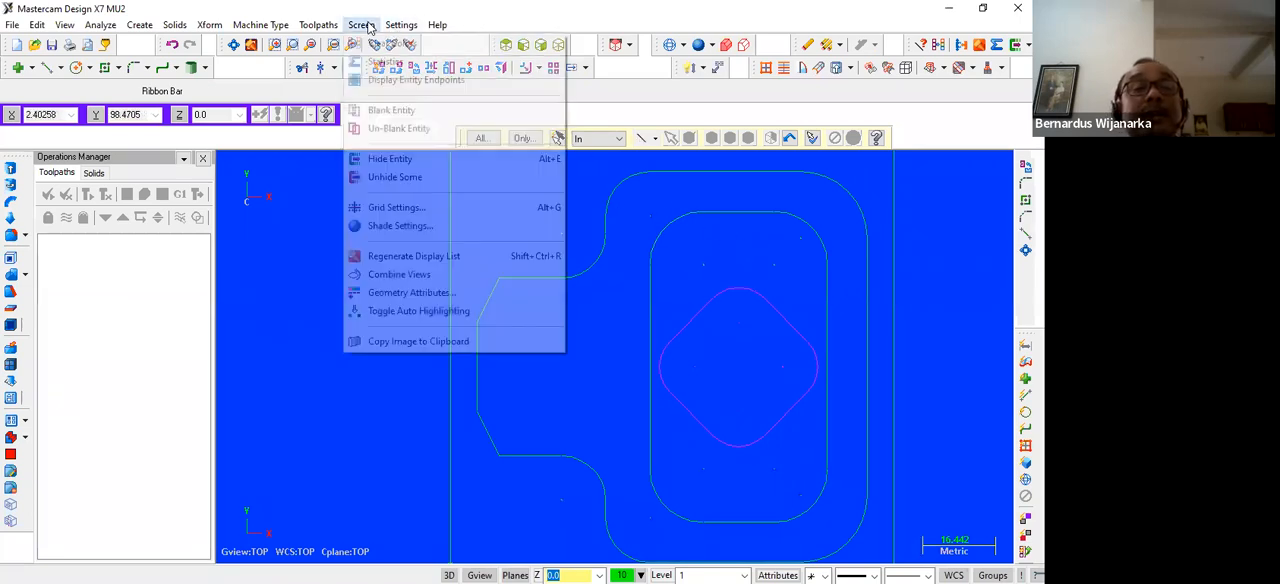
click(385, 46)
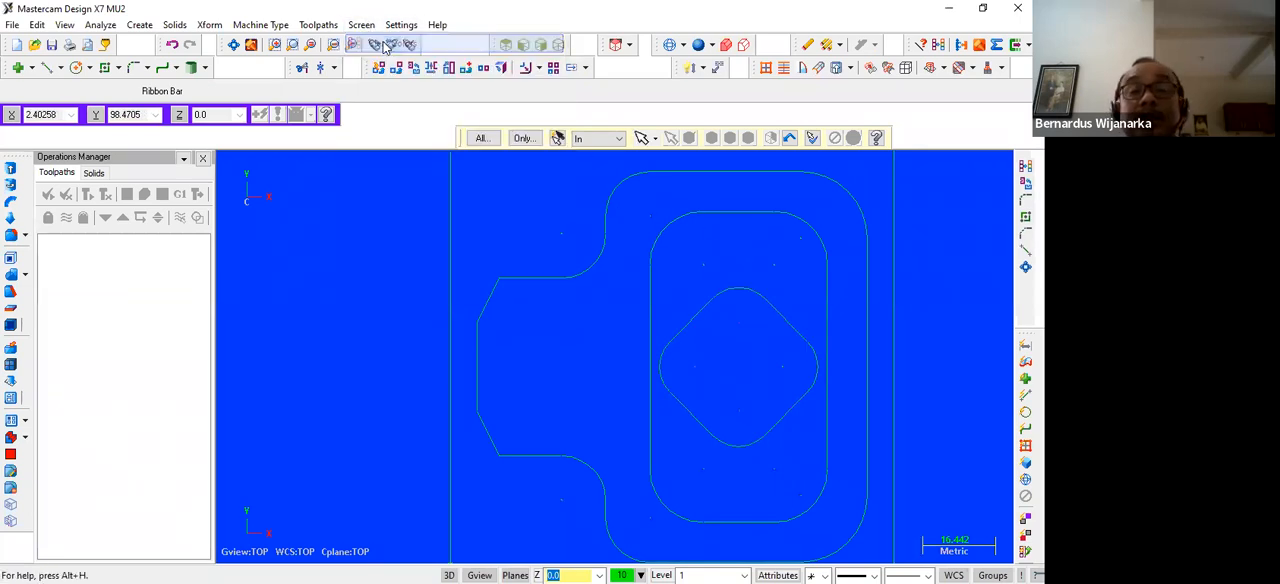
scroll(363, 332, down, 2)
scroll(358, 321, down, 1)
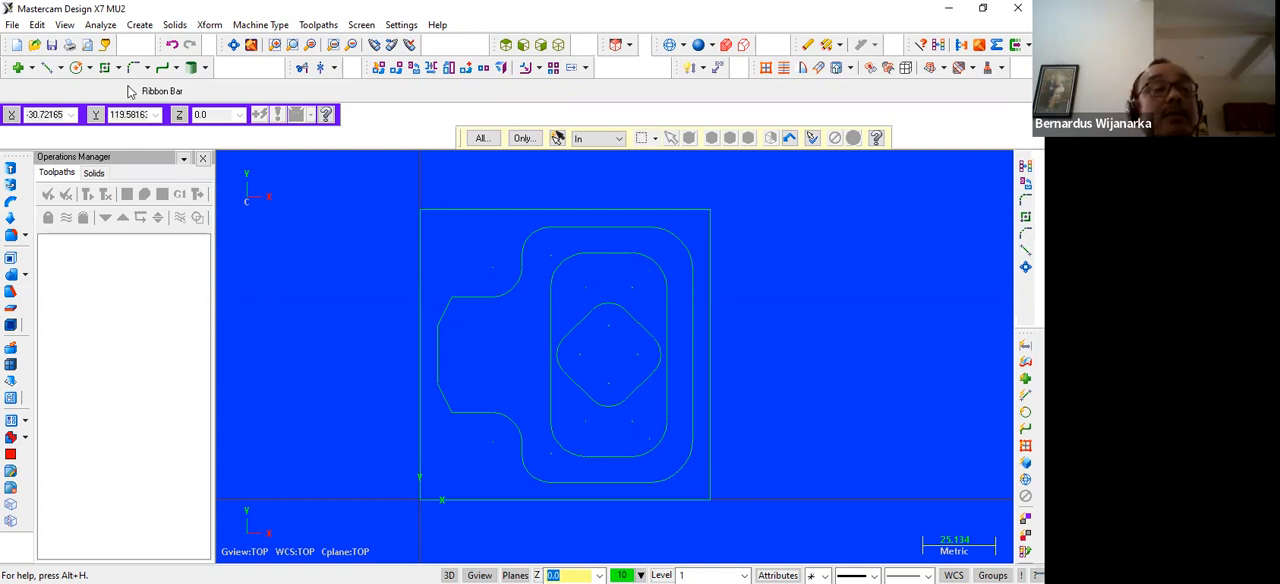
Draw a centre-point circle of diameter 5 at 6,6 near the plate's lower-left corner
click(89, 68)
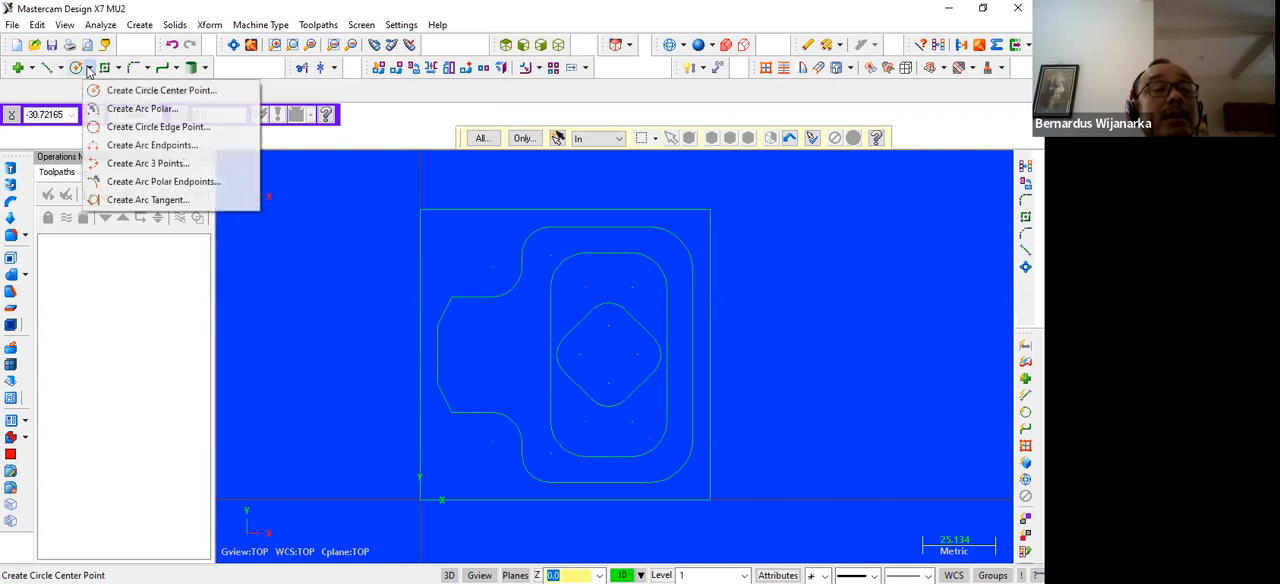
click(160, 90)
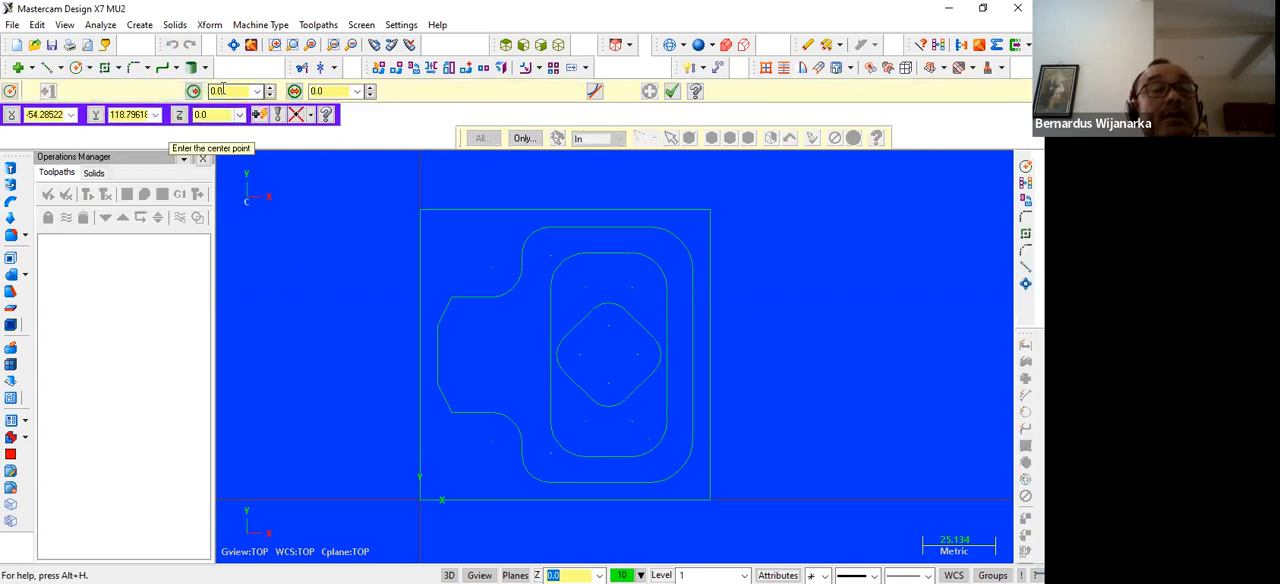
click(318, 91)
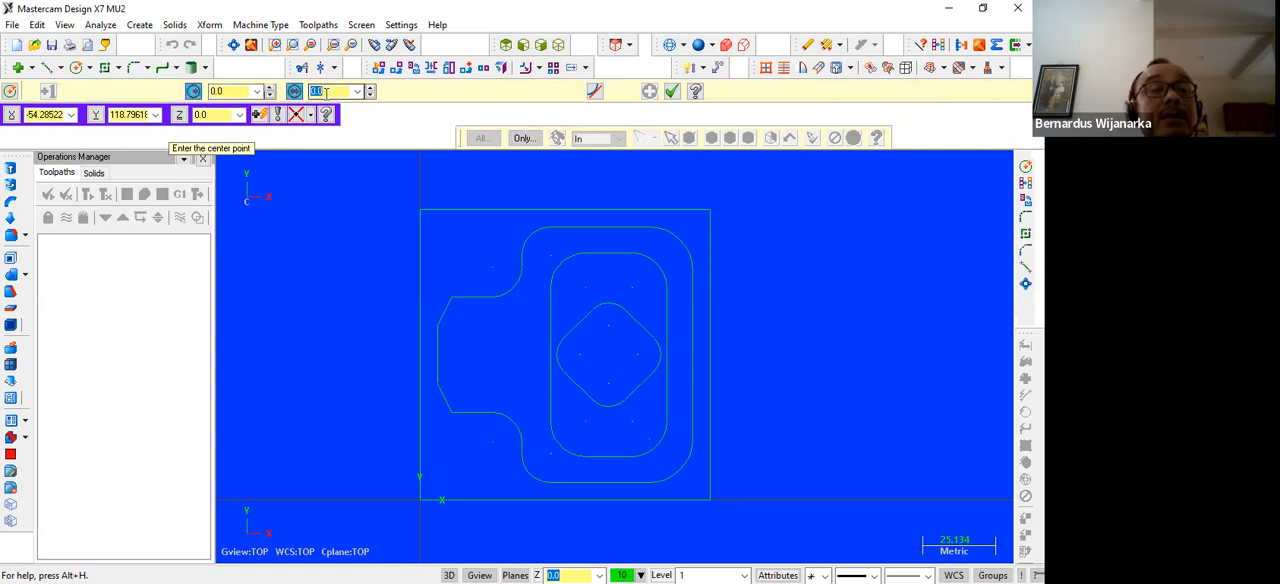
text(5)
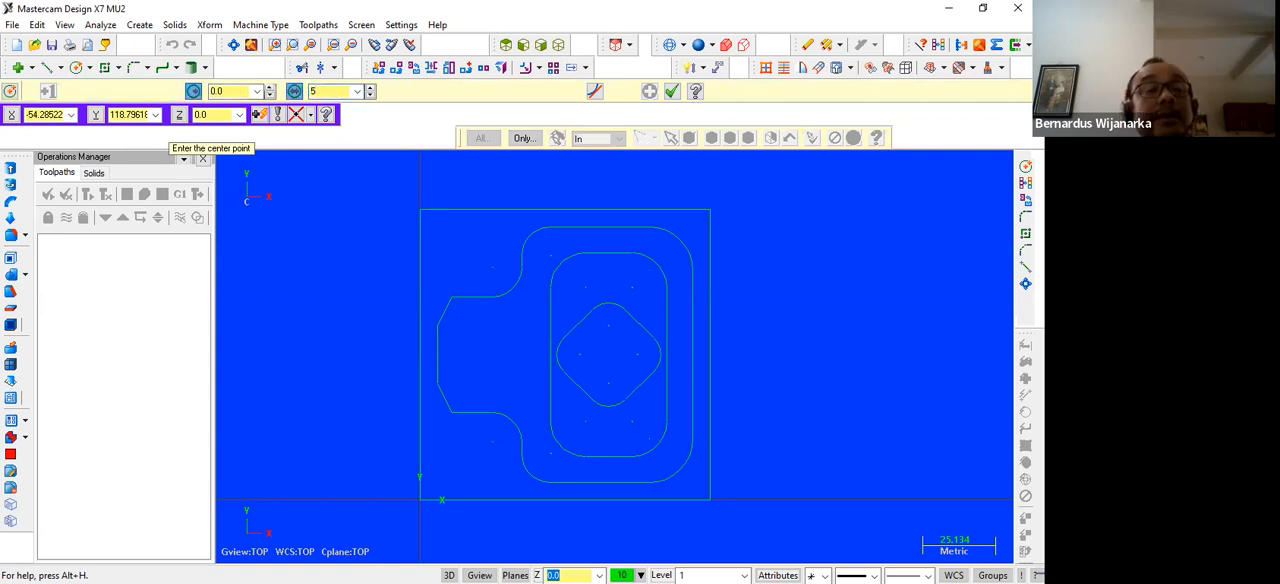
key(Return)
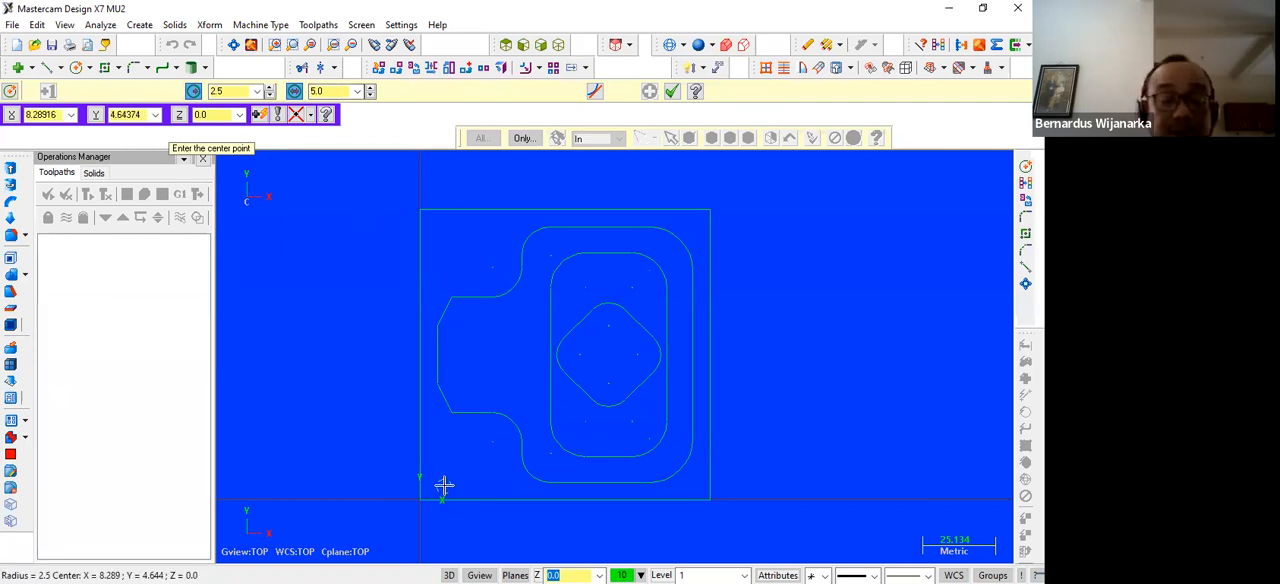
text(6)
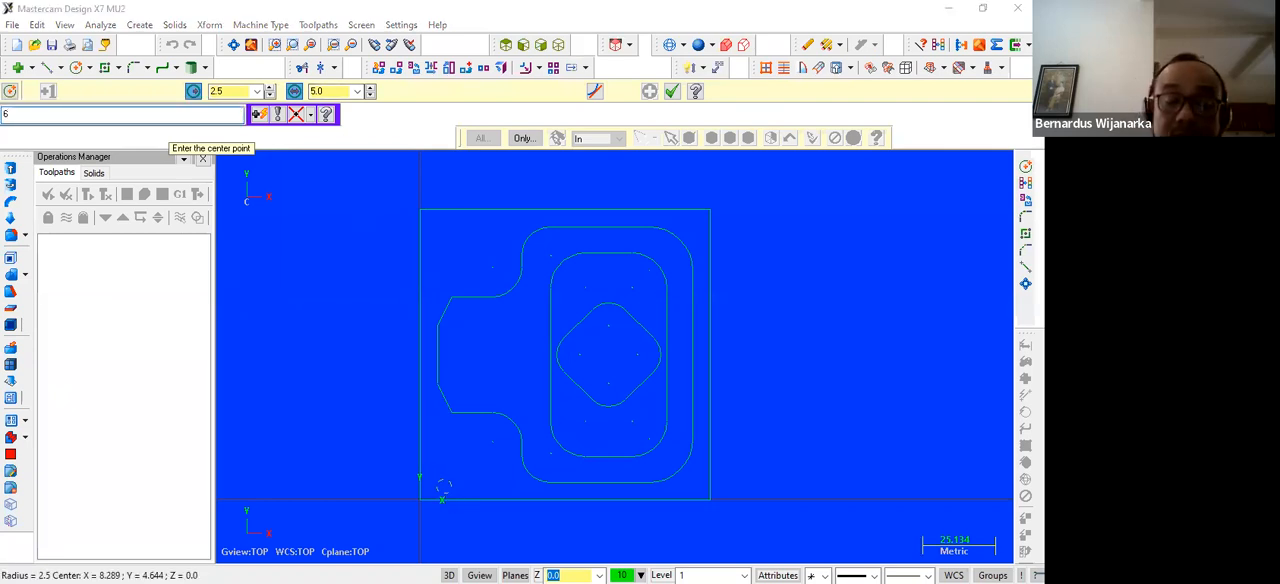
text(,6)
key(Return)
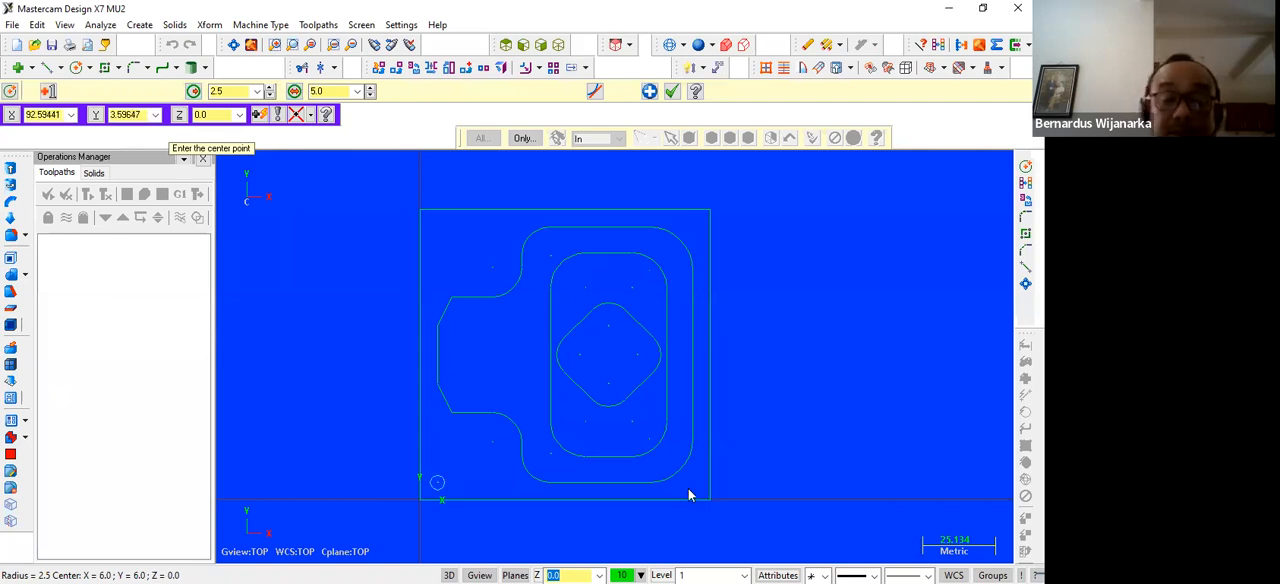
Draw a circle of diameter 5 centred at 94,6 near the plate's lower-right corner
text(94)
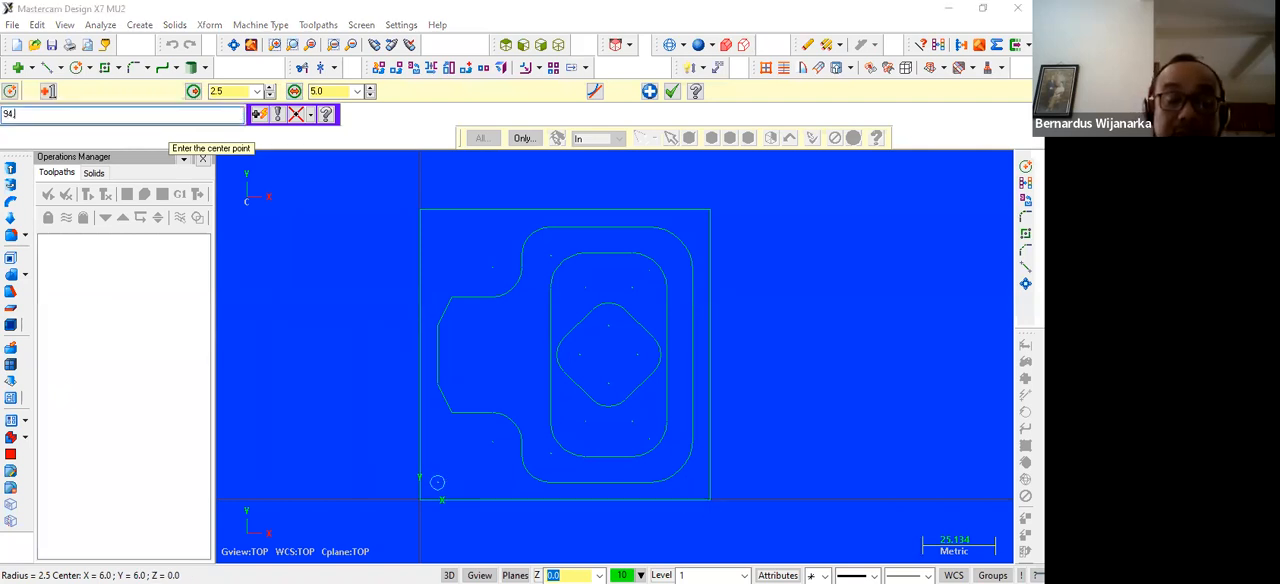
text(,6)
key(Return)
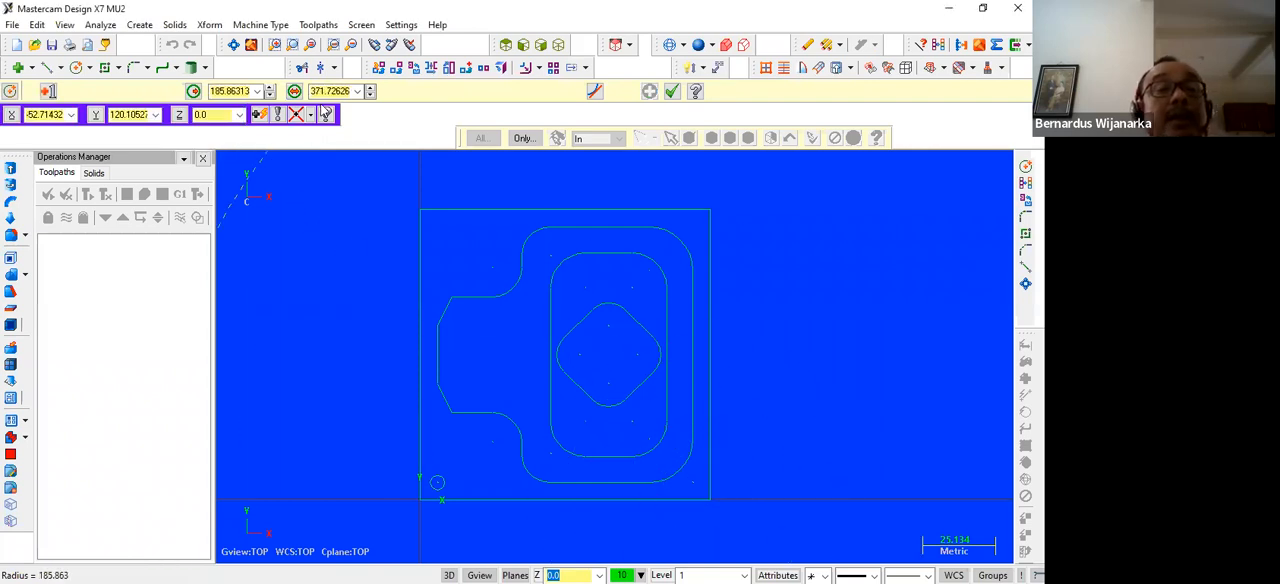
double_click(322, 92)
text(5)
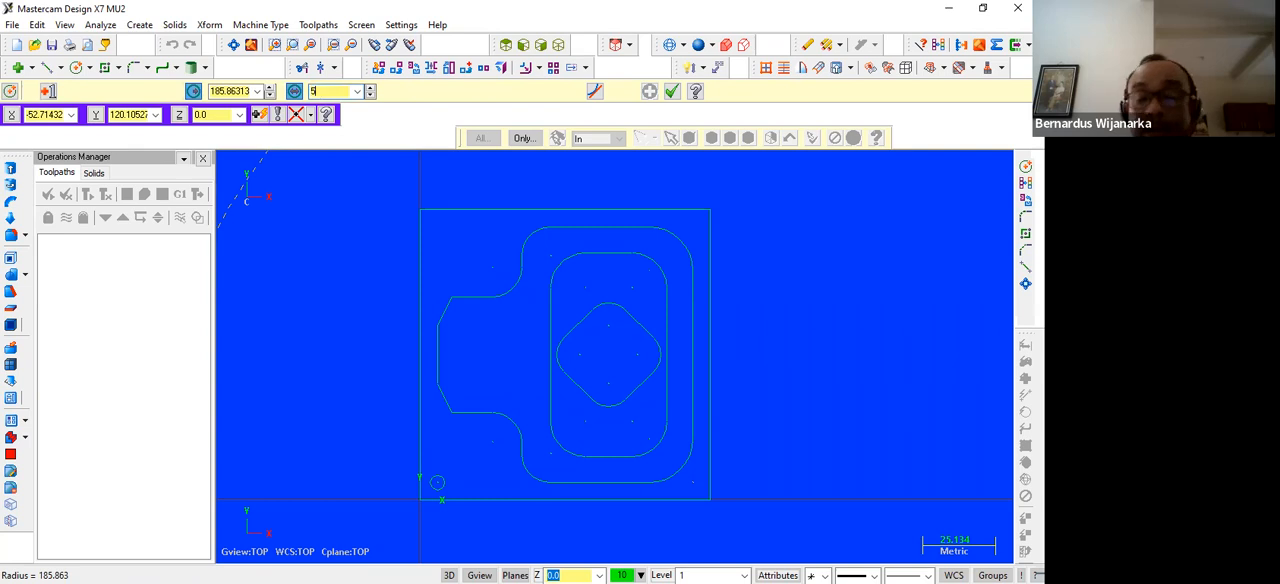
key(Return)
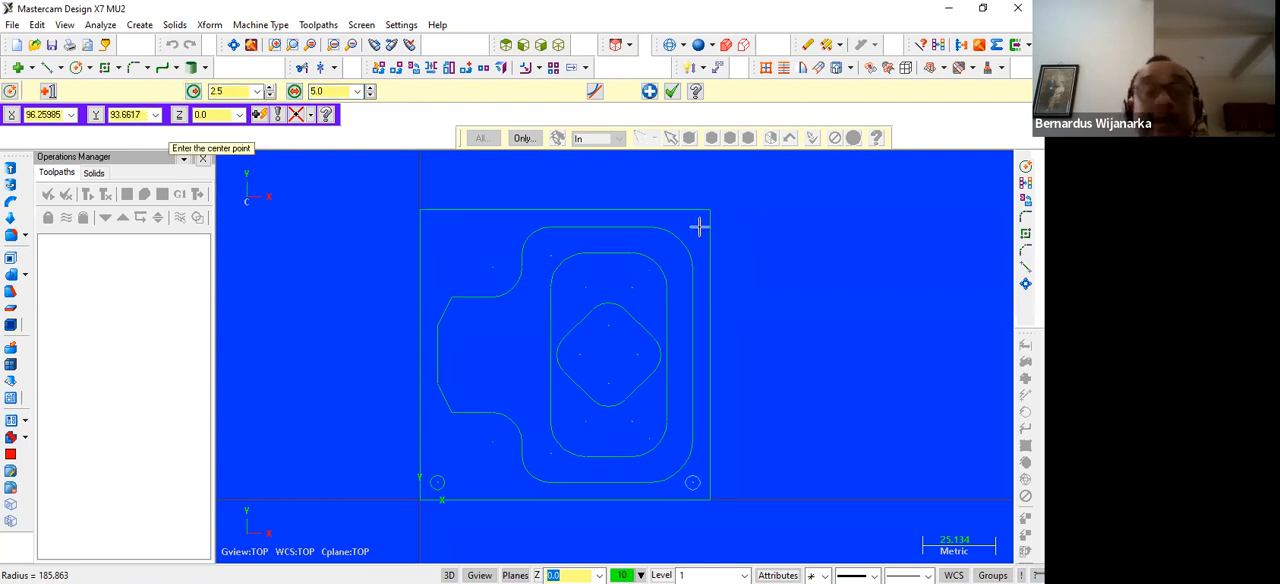
Draw a circle of diameter 5 centred at 94,94 near the plate's upper-right corner
text(94,94)
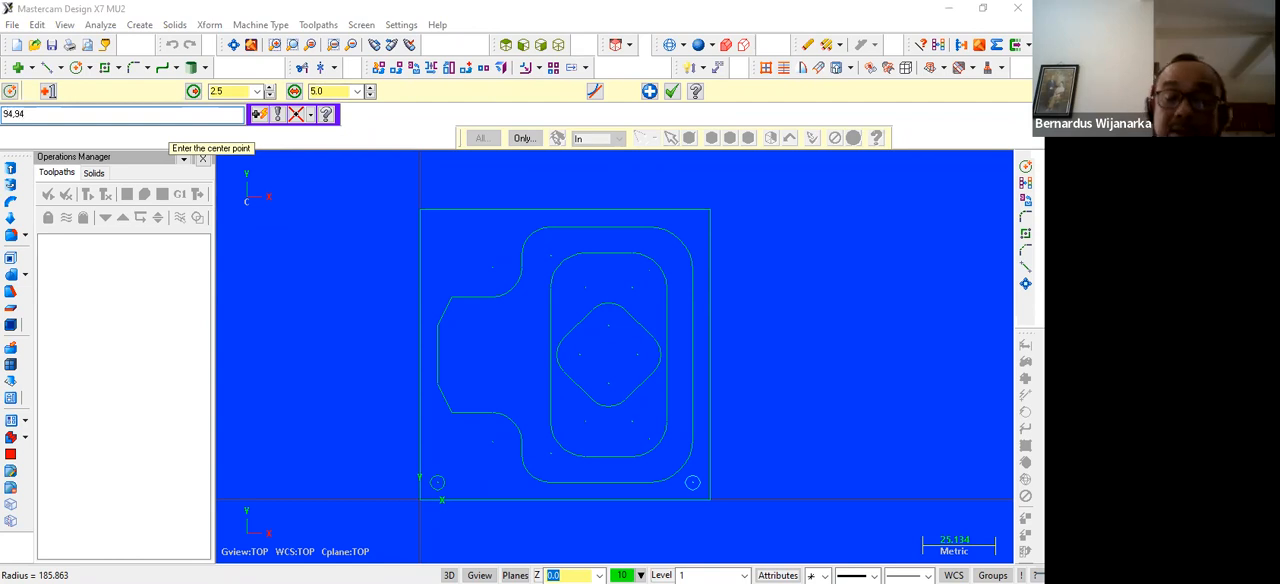
key(Return)
click(330, 91)
text(5)
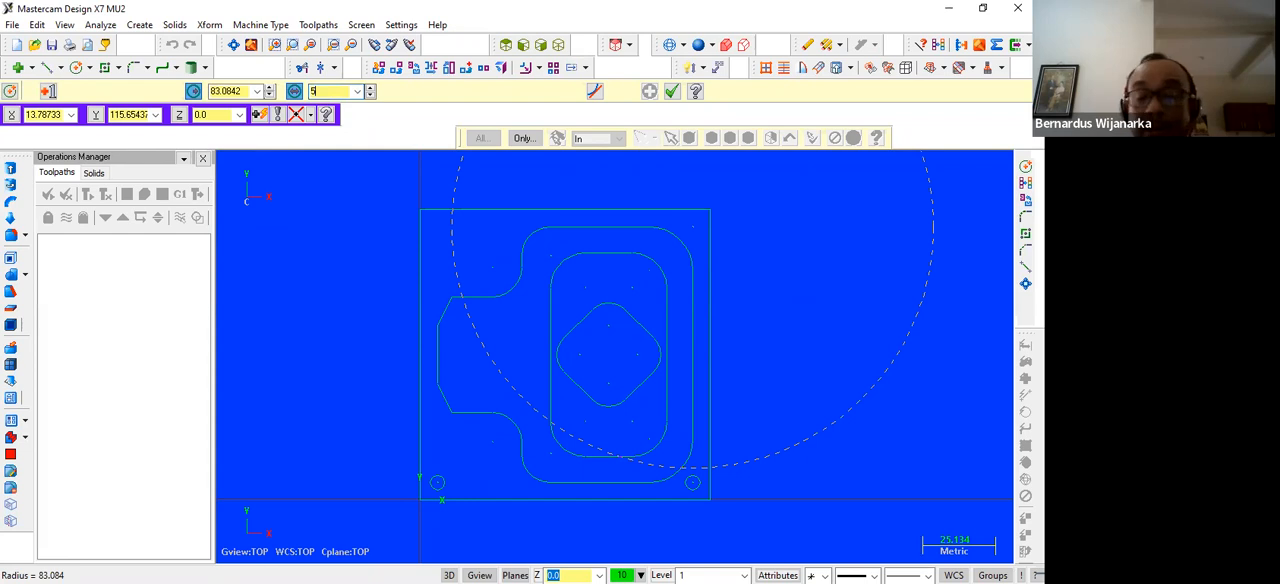
key(Return)
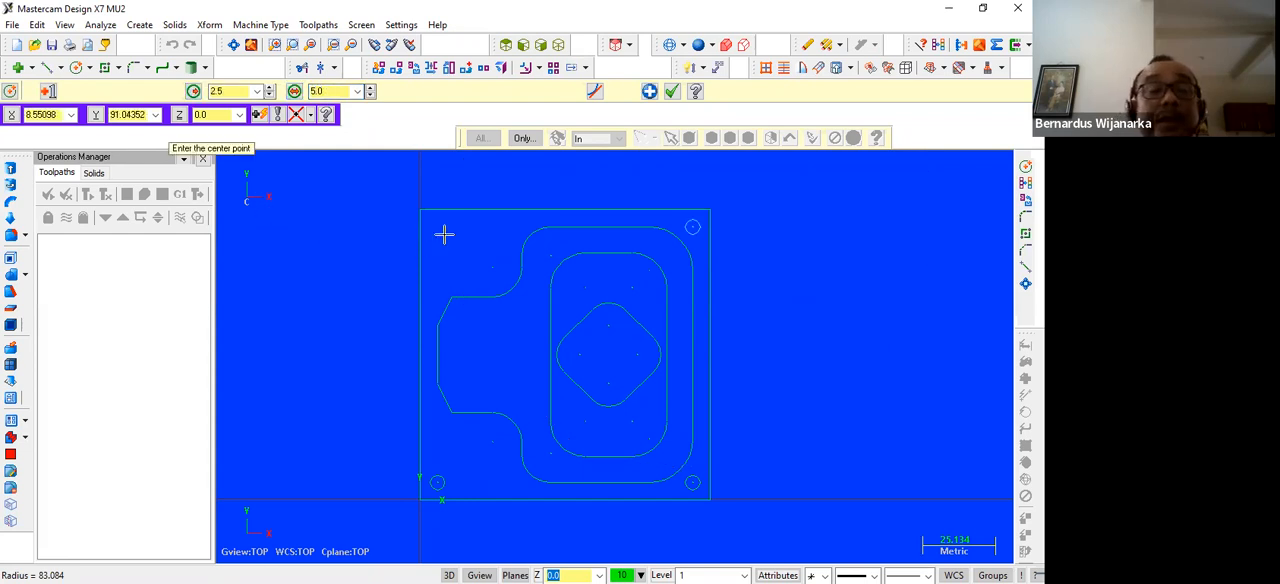
Draw a circle of diameter 5 centred at 6,94 near the plate's upper-left corner and finish the circle command
text(8,54)
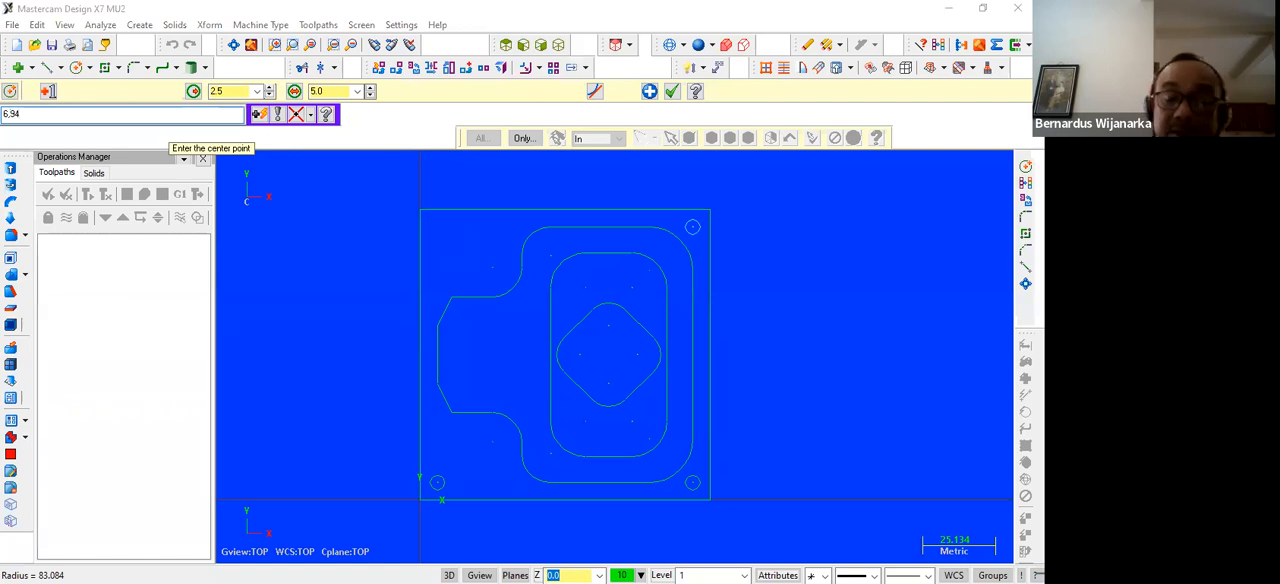
key(Return)
click(320, 91)
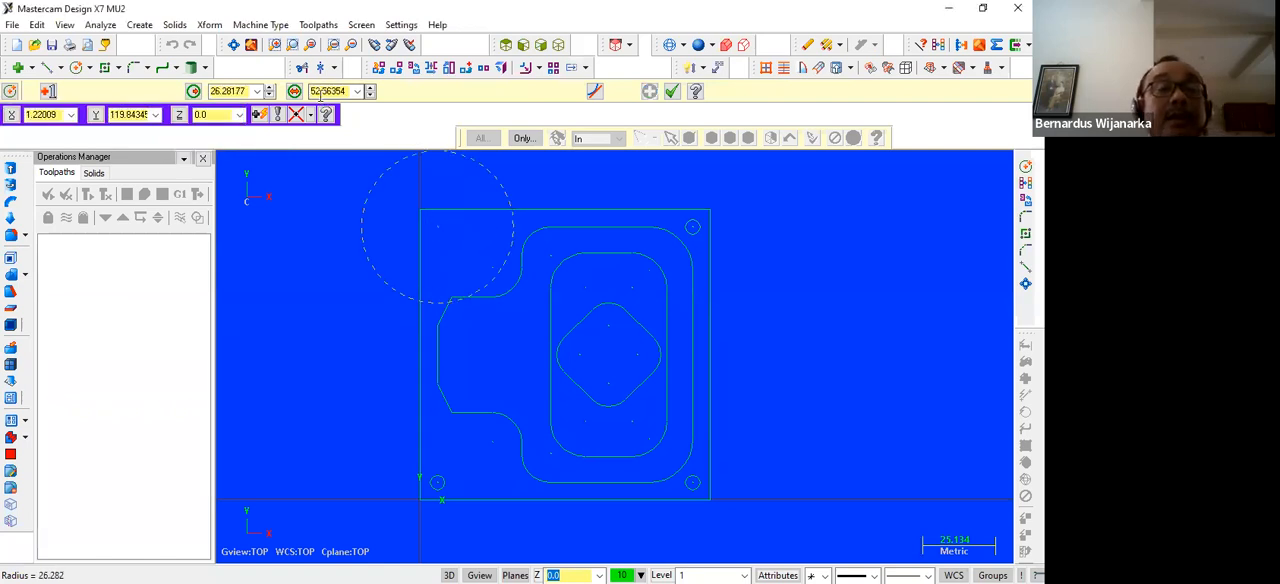
text(5)
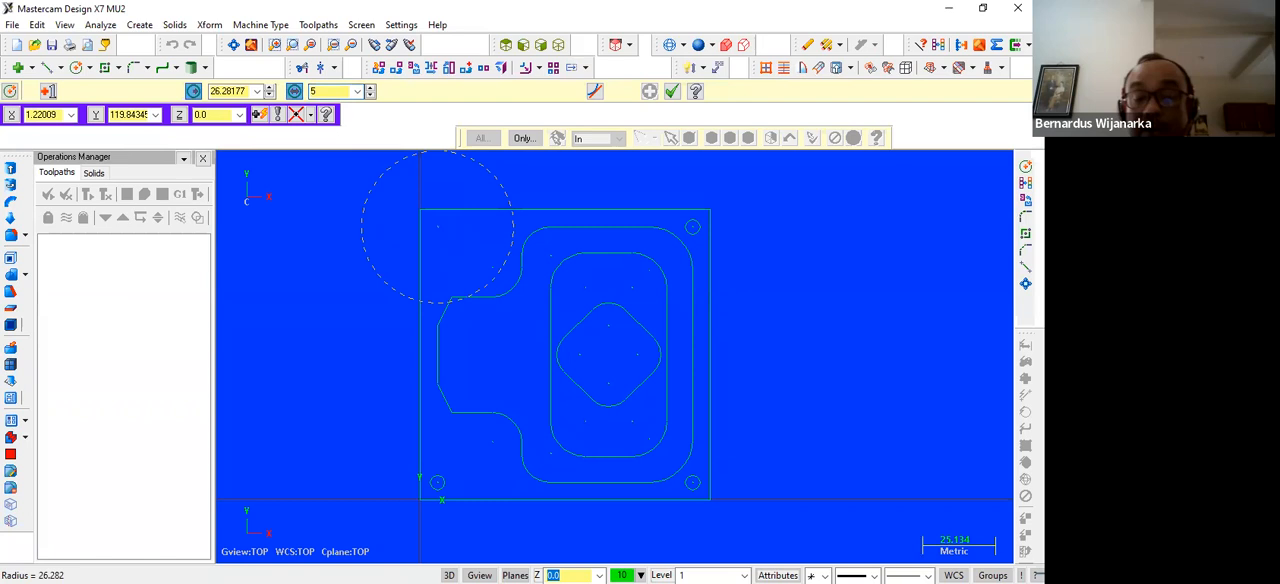
key(Return)
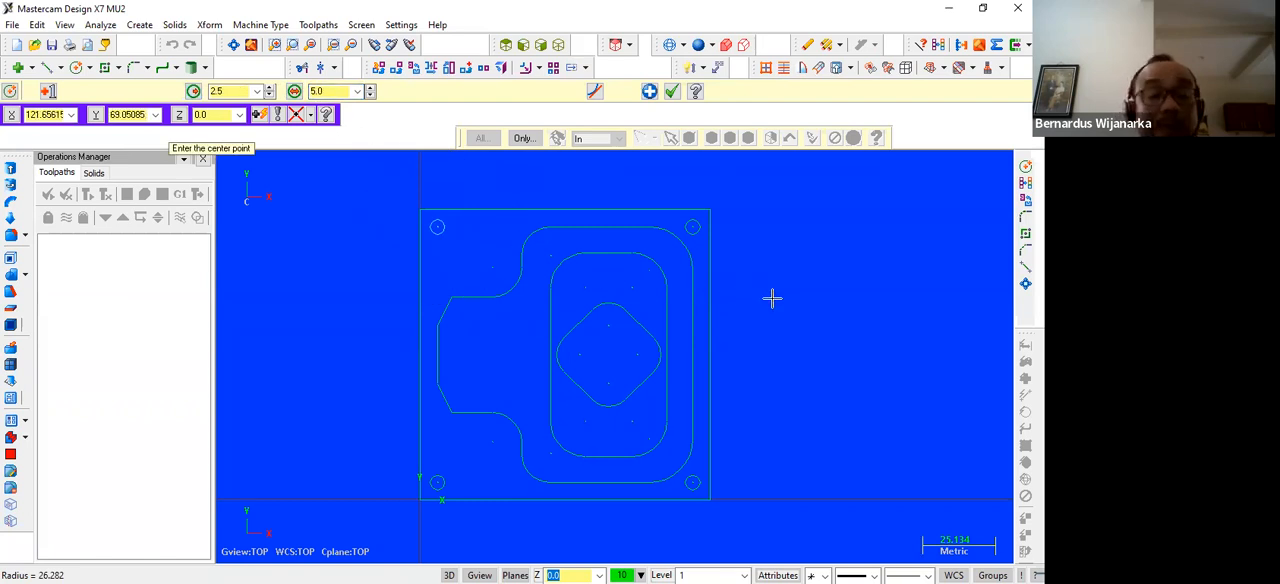
key(Escape)
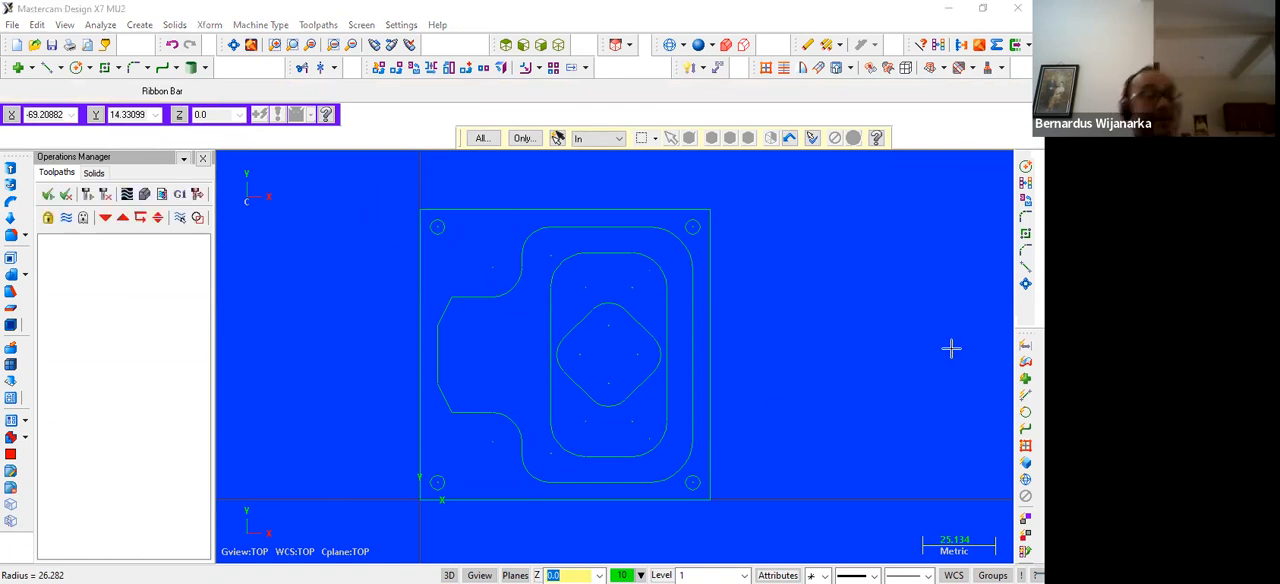
Minimise the Mastercam window to reach the desktop
scroll(840, 340, down, 1)
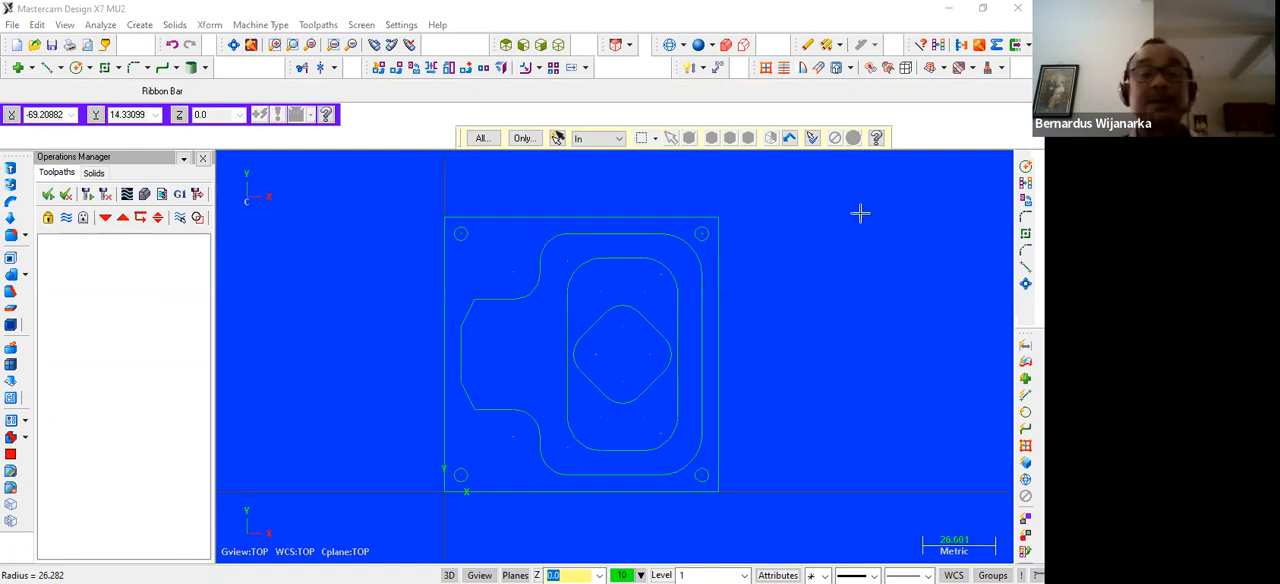
click(950, 12)
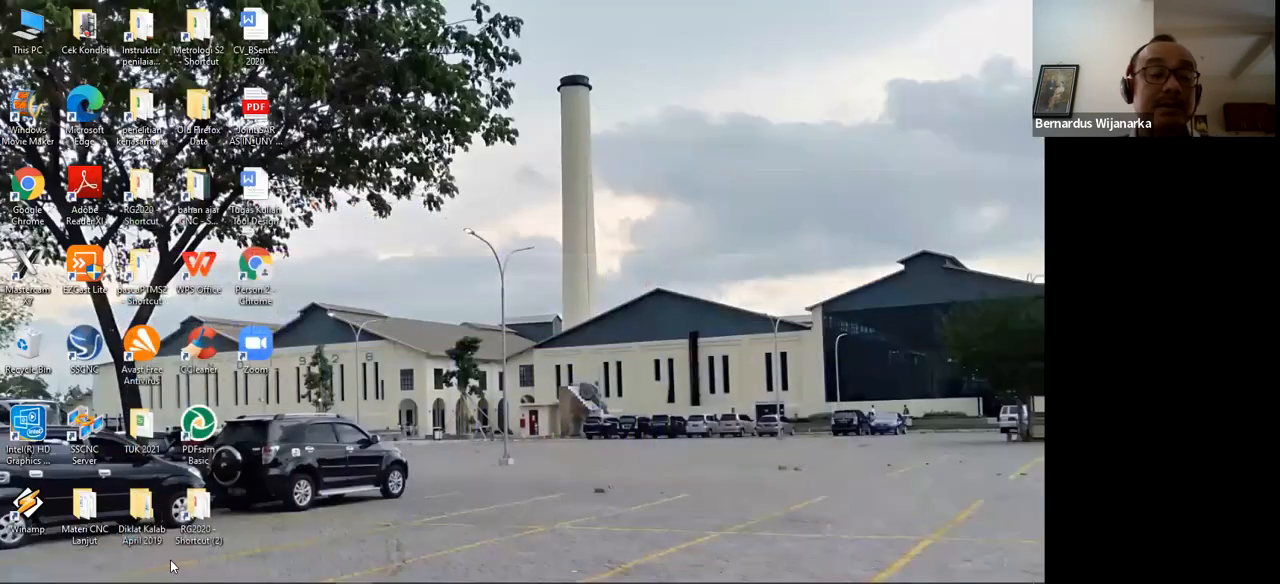
Switch back to Mastercam and save the drawing as Lat3desember in the D4 2021 folder
click(93, 569)
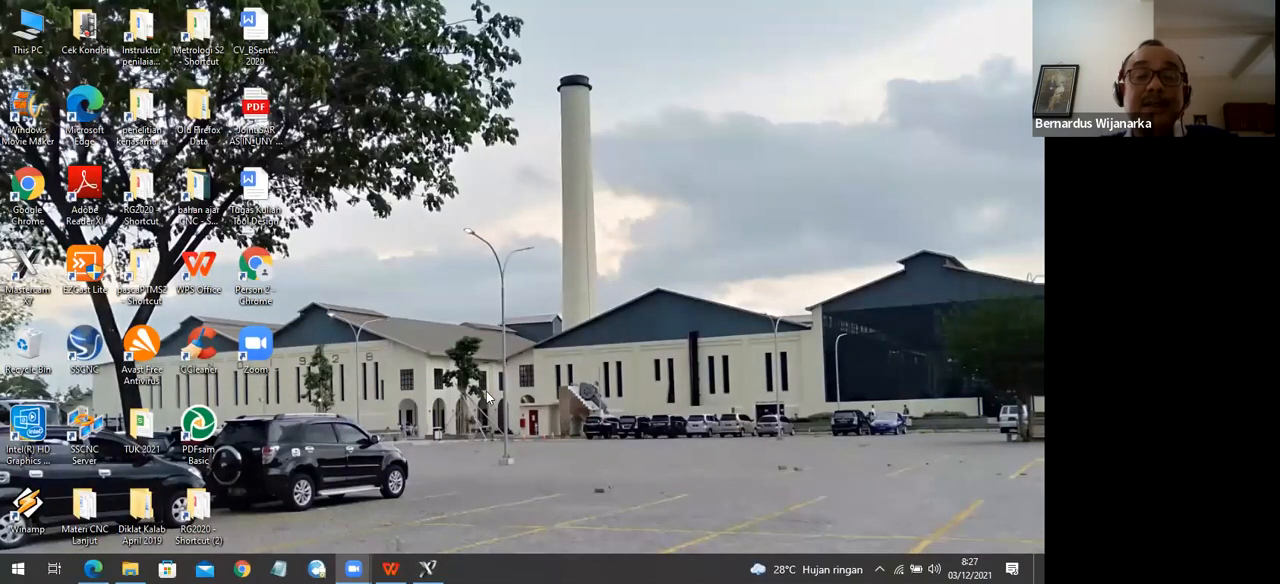
click(437, 567)
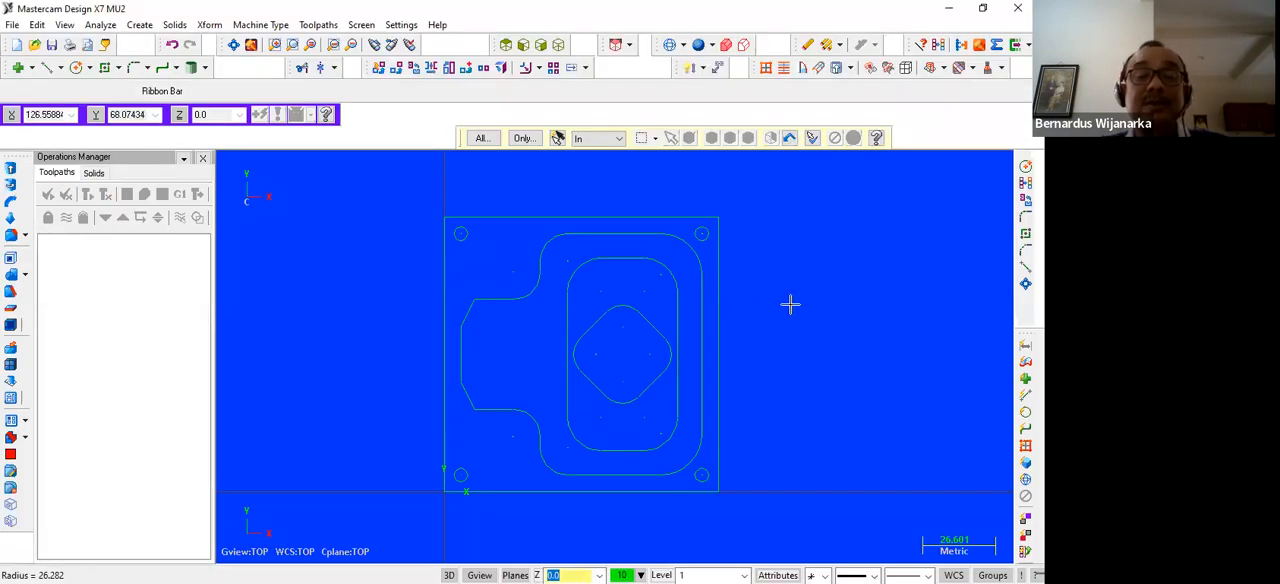
click(11, 25)
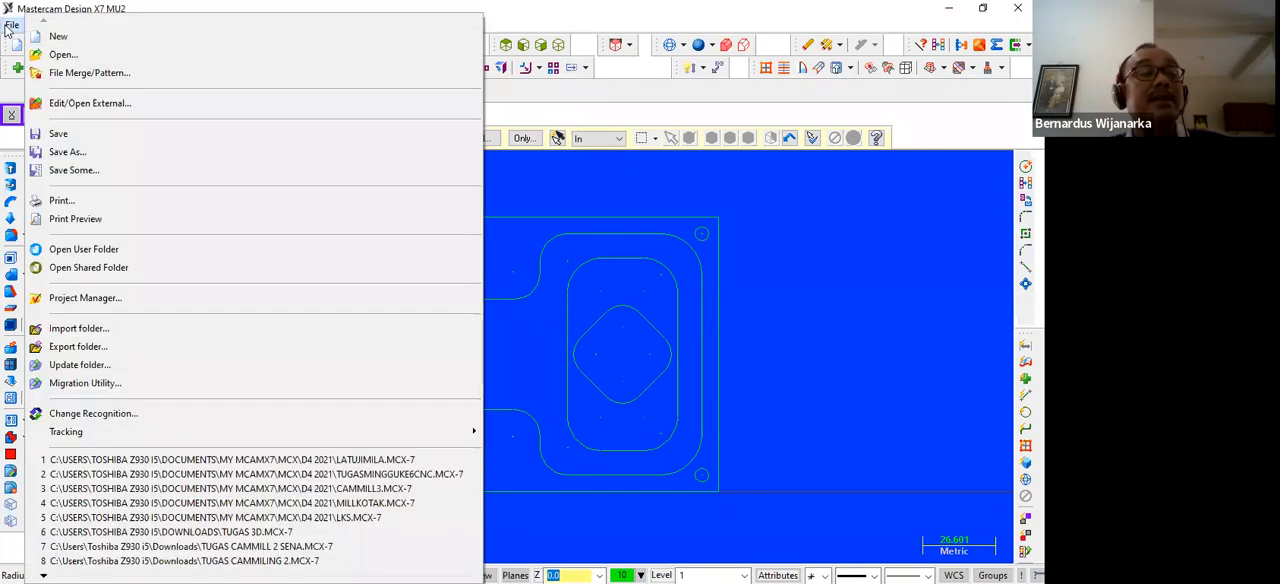
click(63, 135)
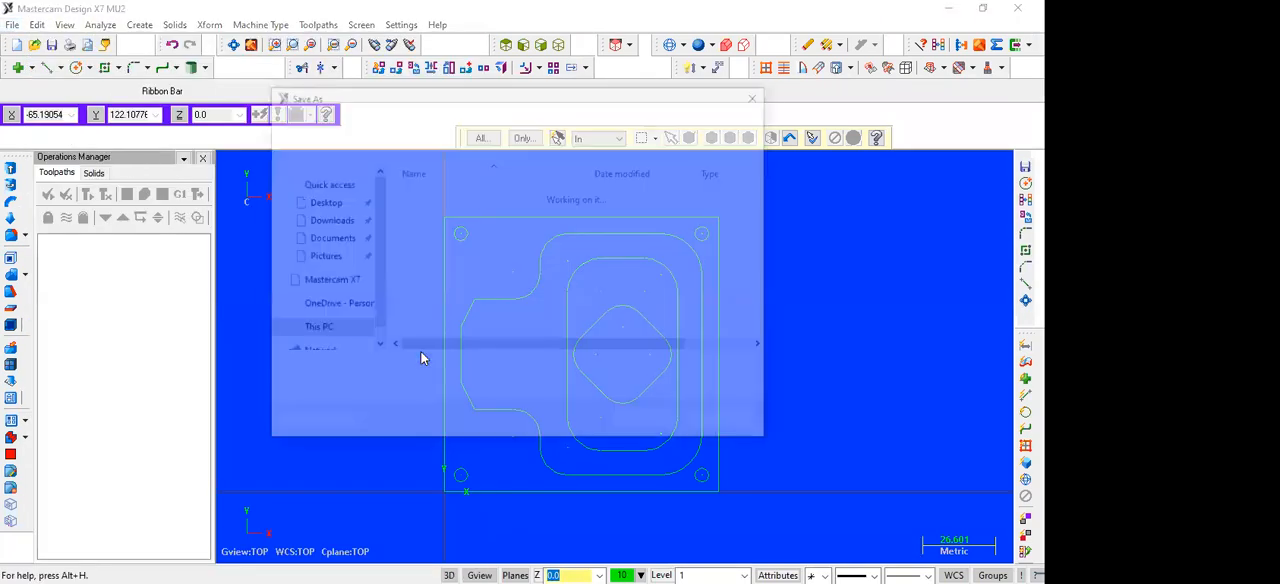
text(L)
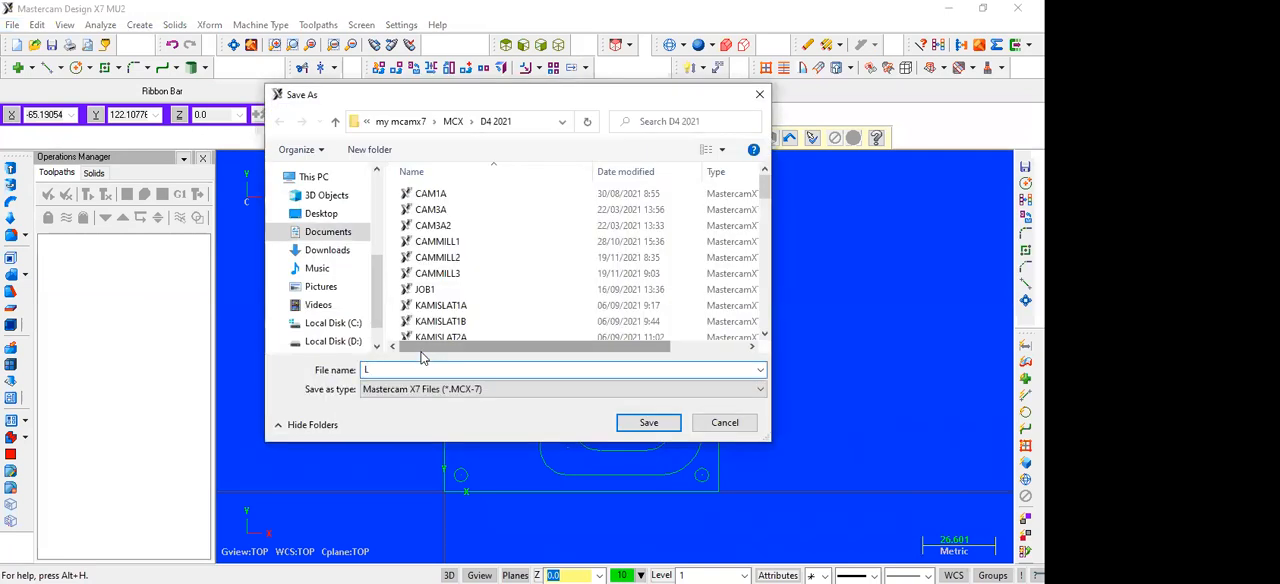
text(at)
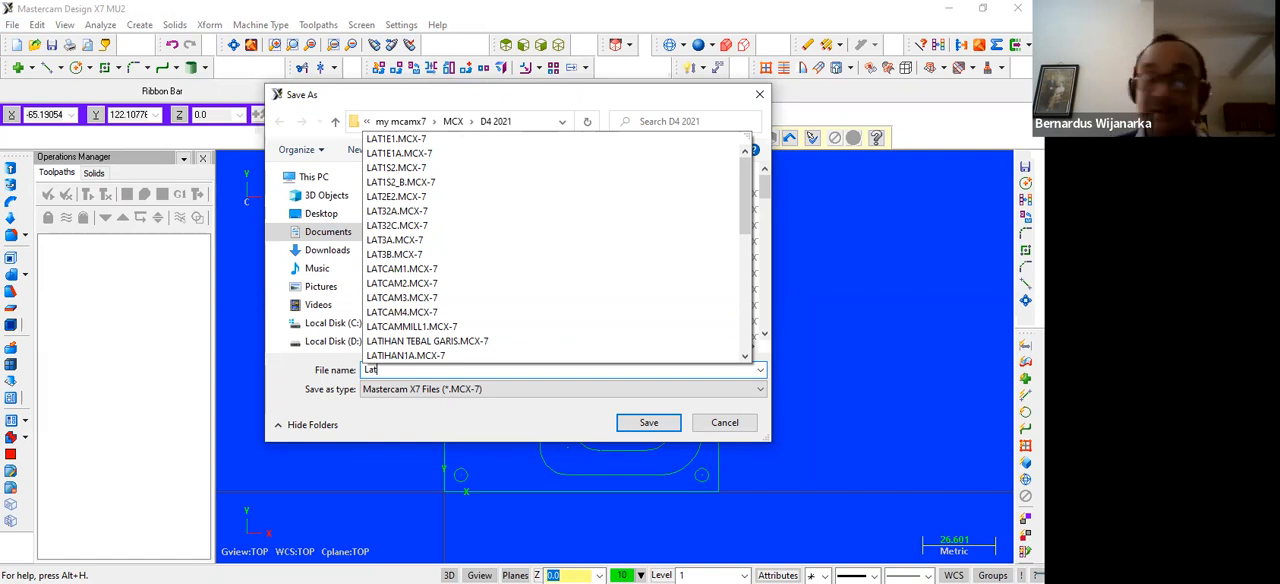
text(3de)
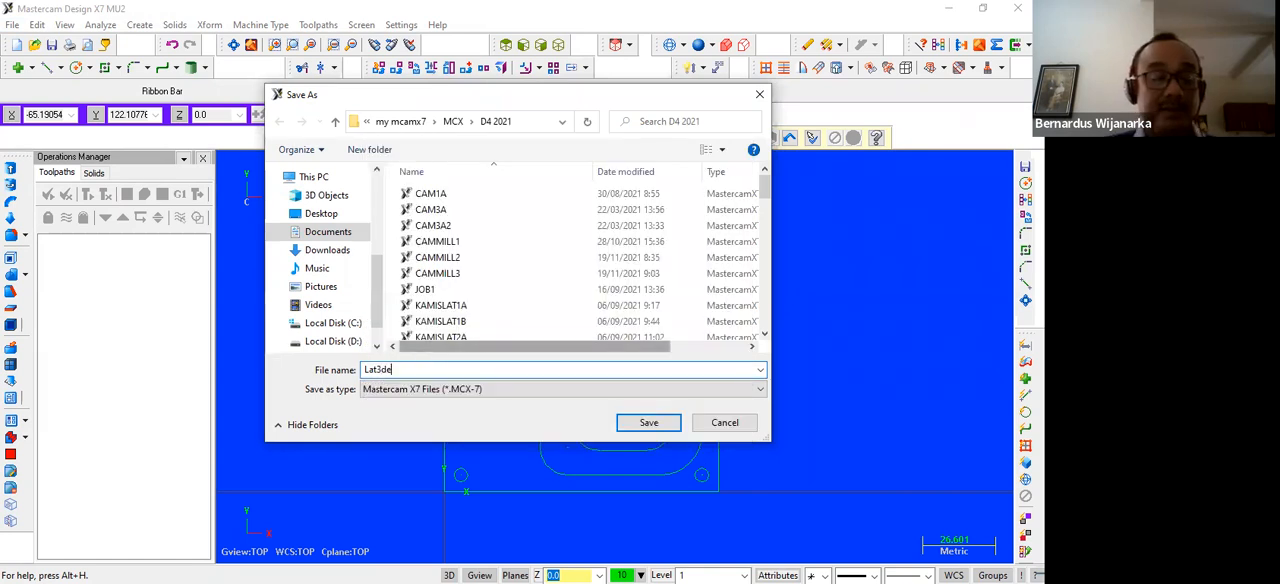
text(sember)
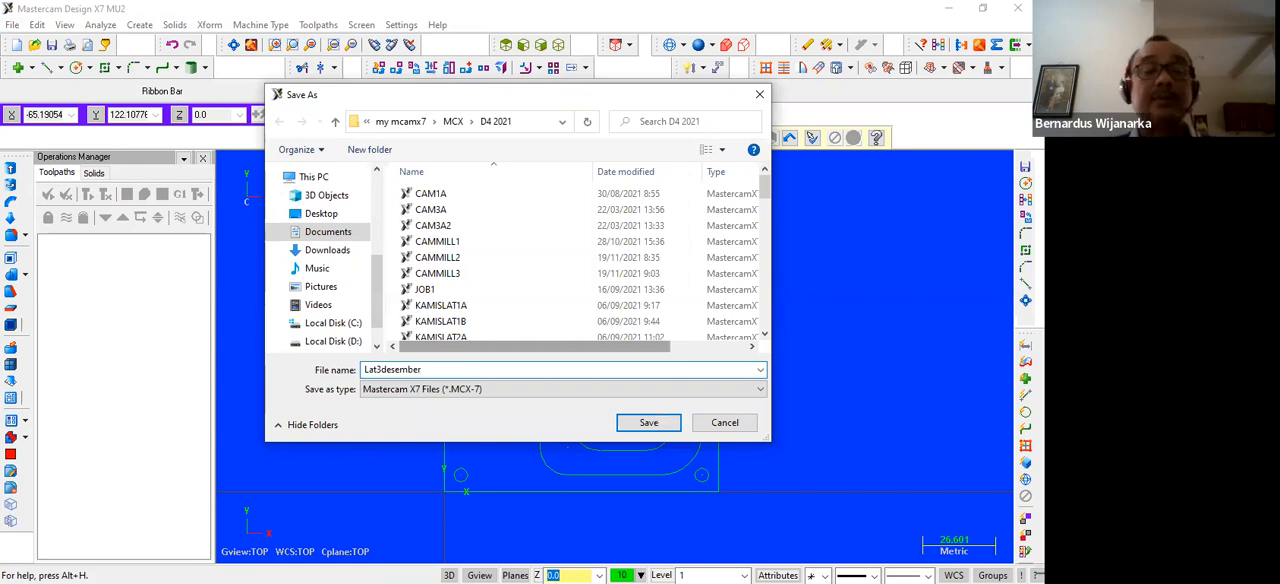
click(649, 423)
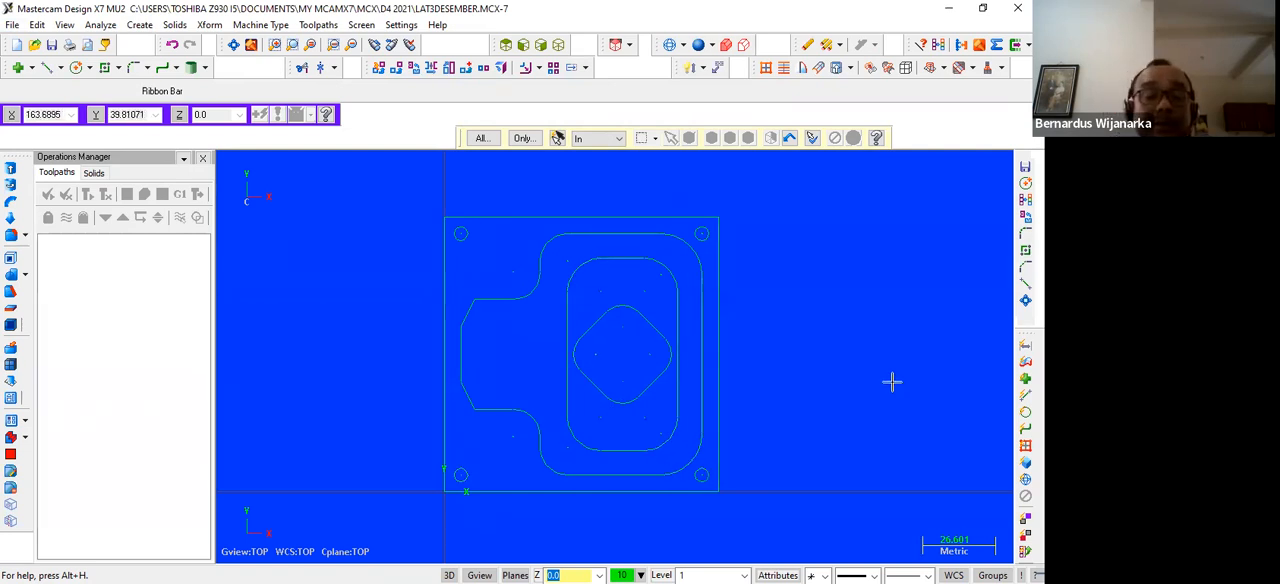
click(207, 27)
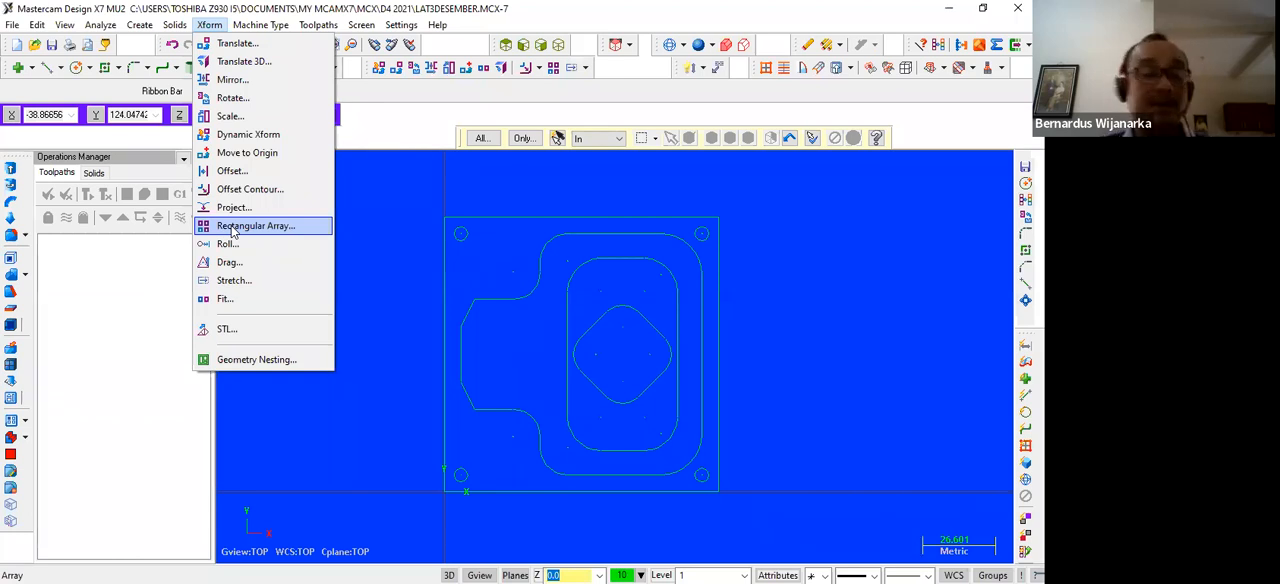
click(392, 198)
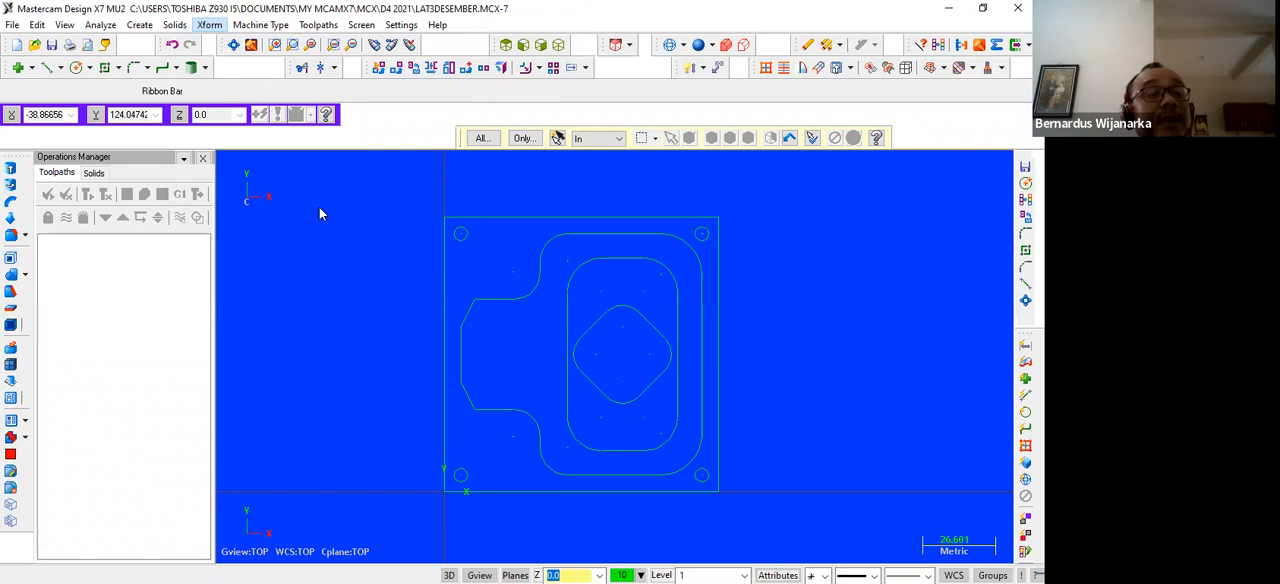
Save the part file again and assign the MILL DEFAULT MM milling machine to it
click(53, 45)
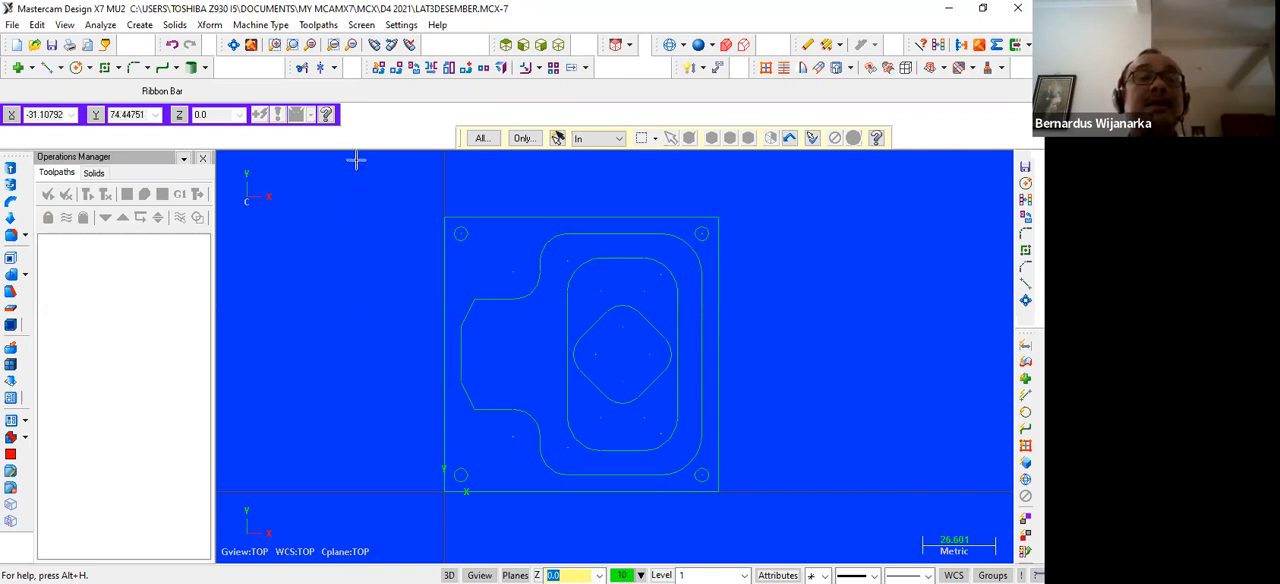
click(270, 24)
mouse_move(274, 46)
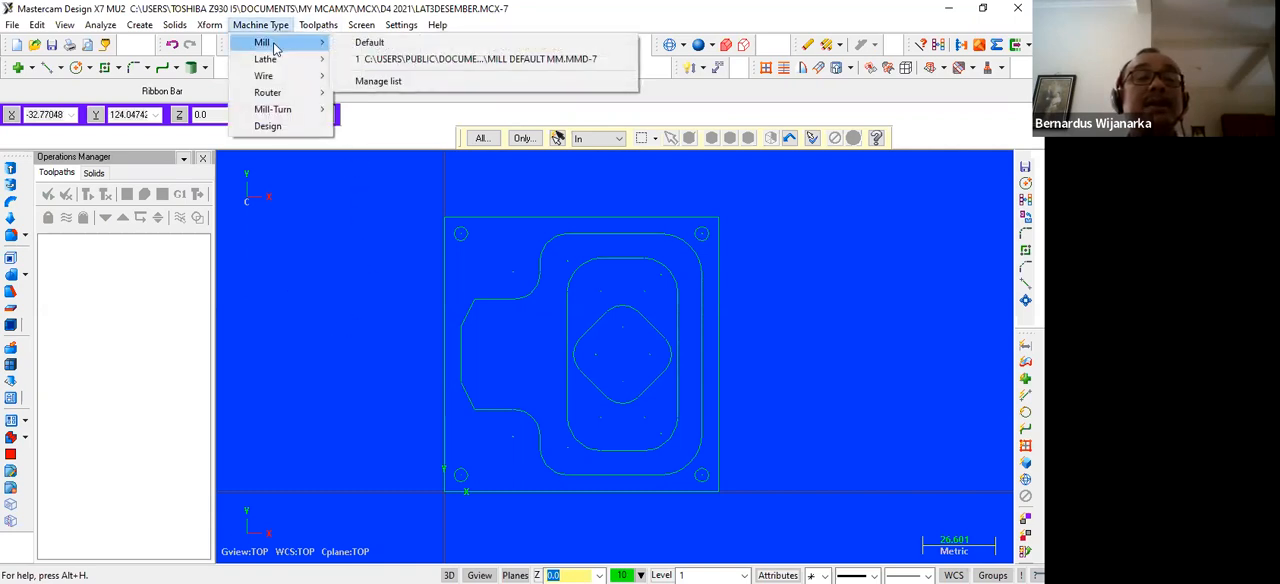
click(480, 59)
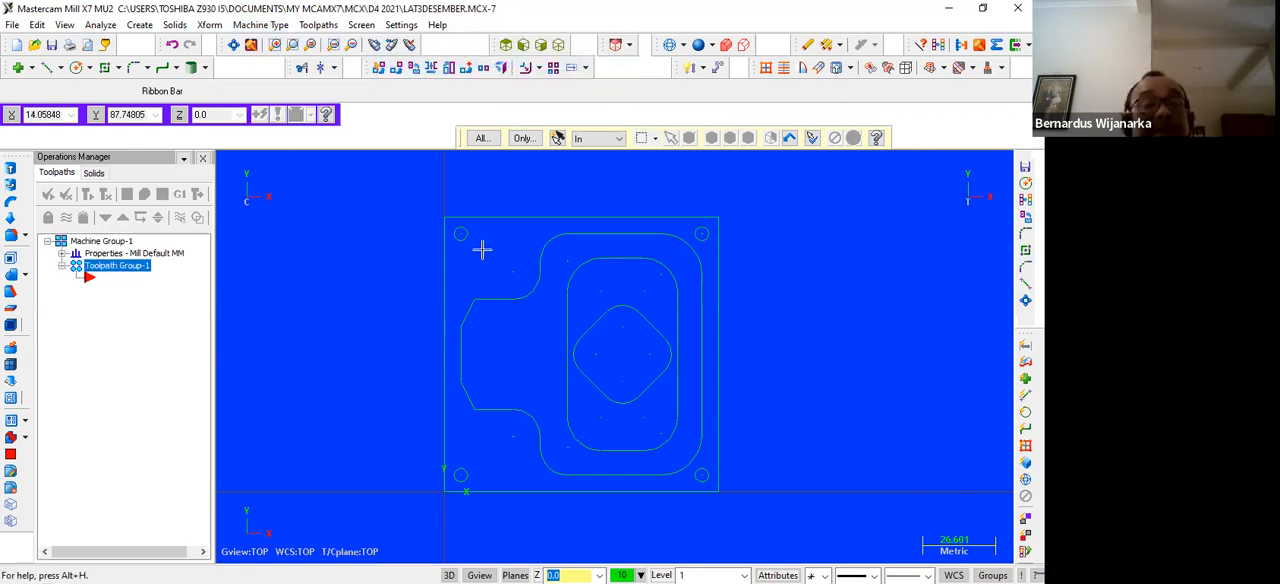
Set up a rectangular stock with X 100, Y 100 and Z 25, its origin at the top-face corner matching the part's zero point
click(62, 253)
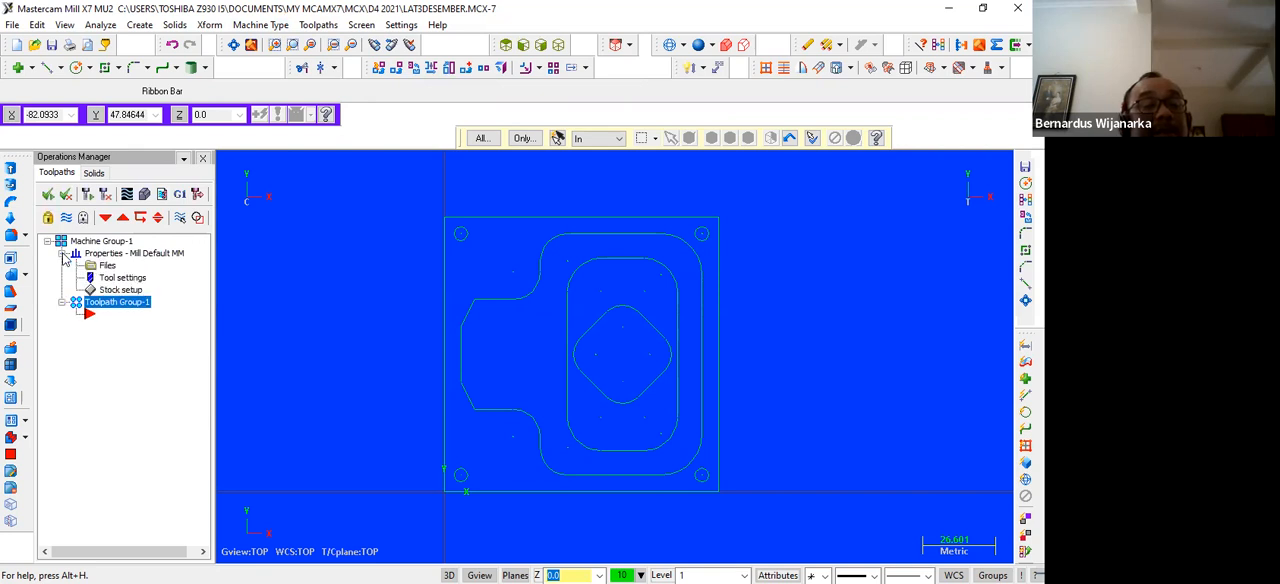
click(116, 290)
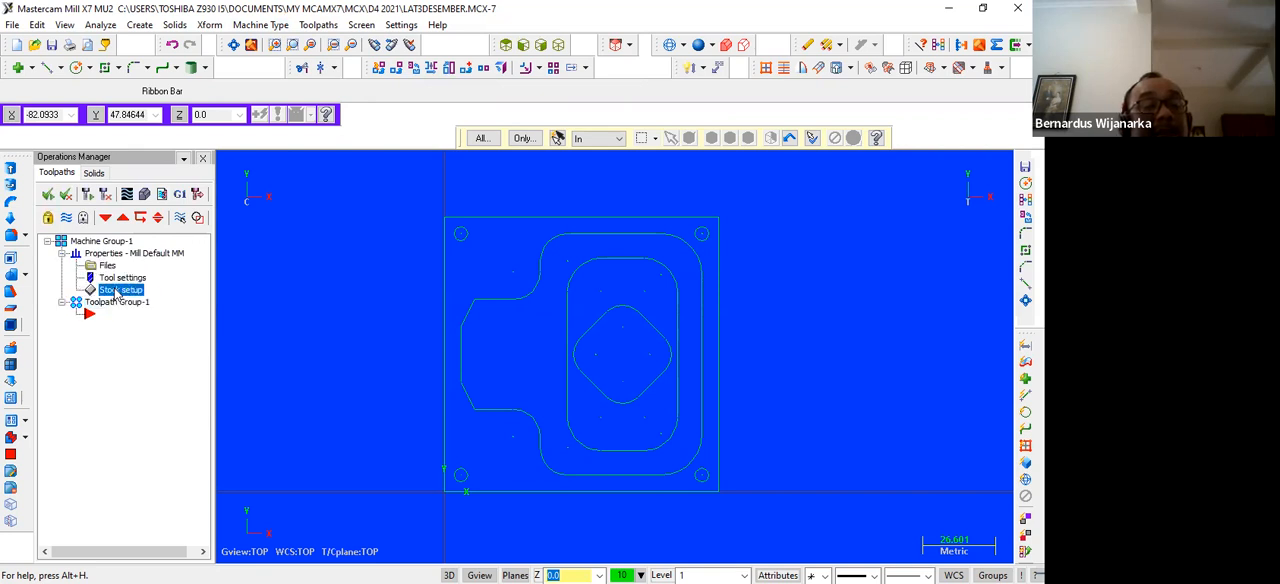
click(172, 268)
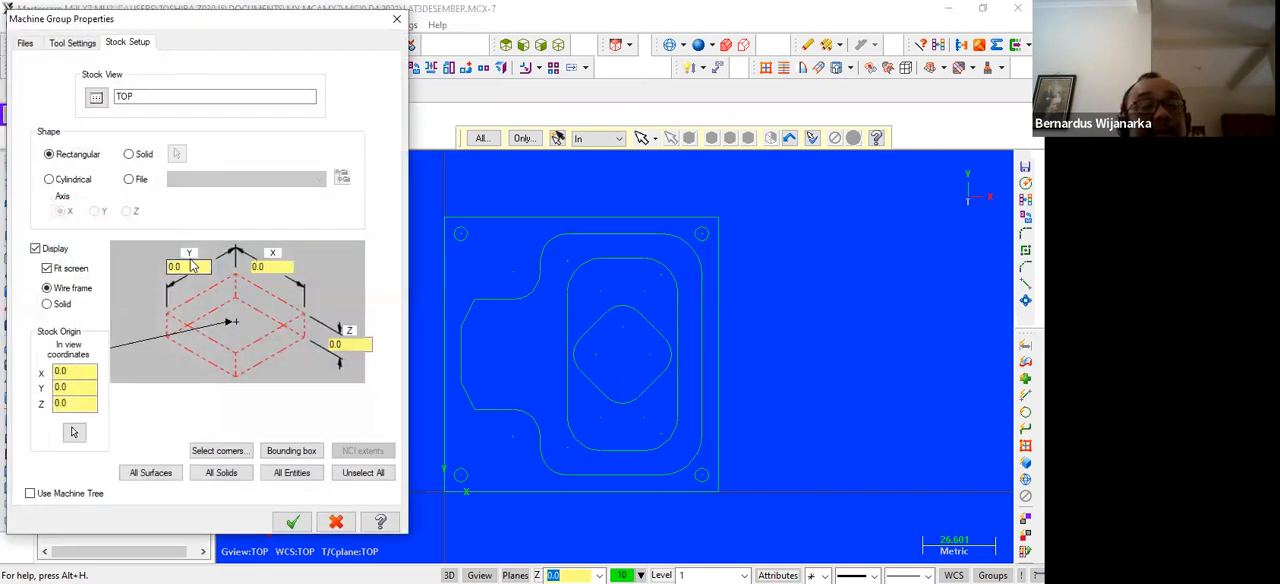
text(100)
click(257, 266)
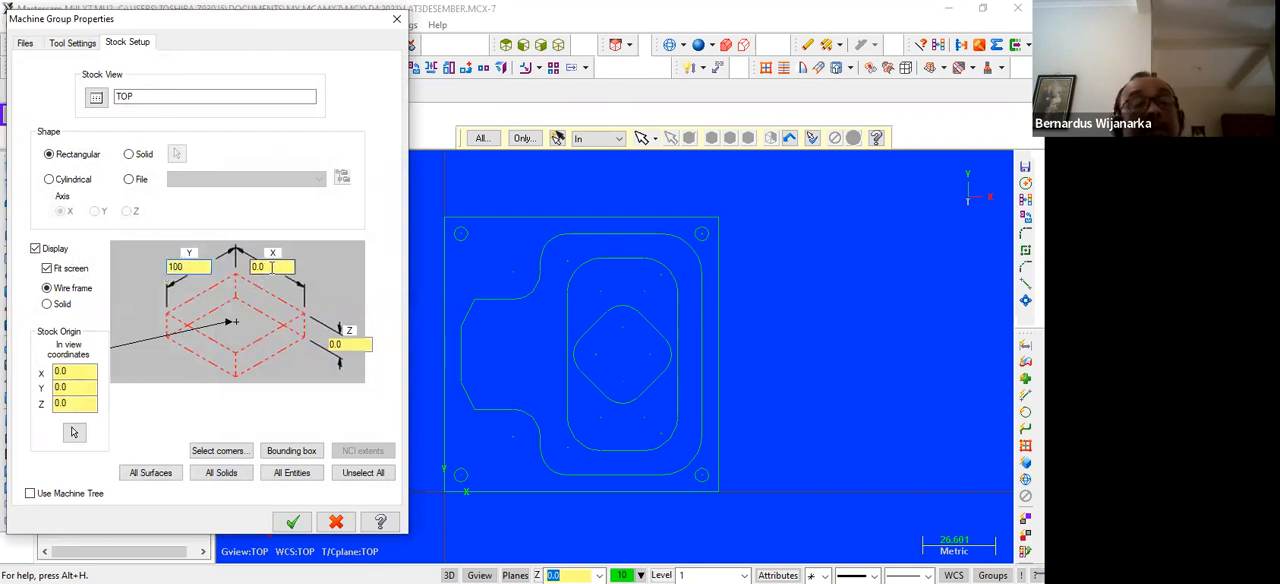
text(100)
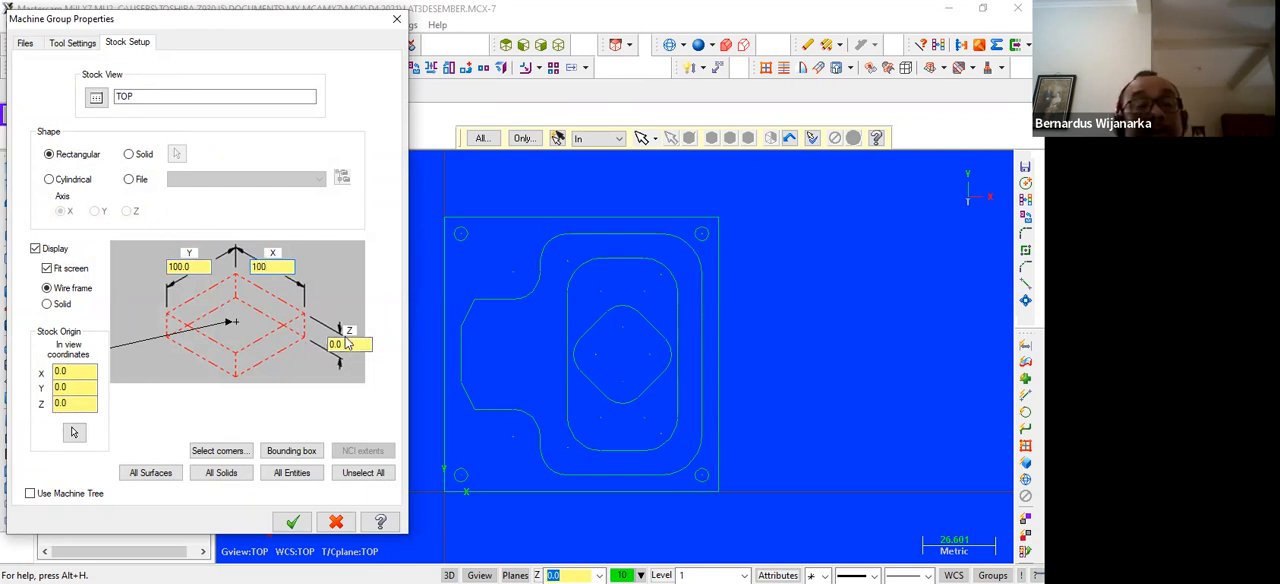
click(334, 344)
text(25)
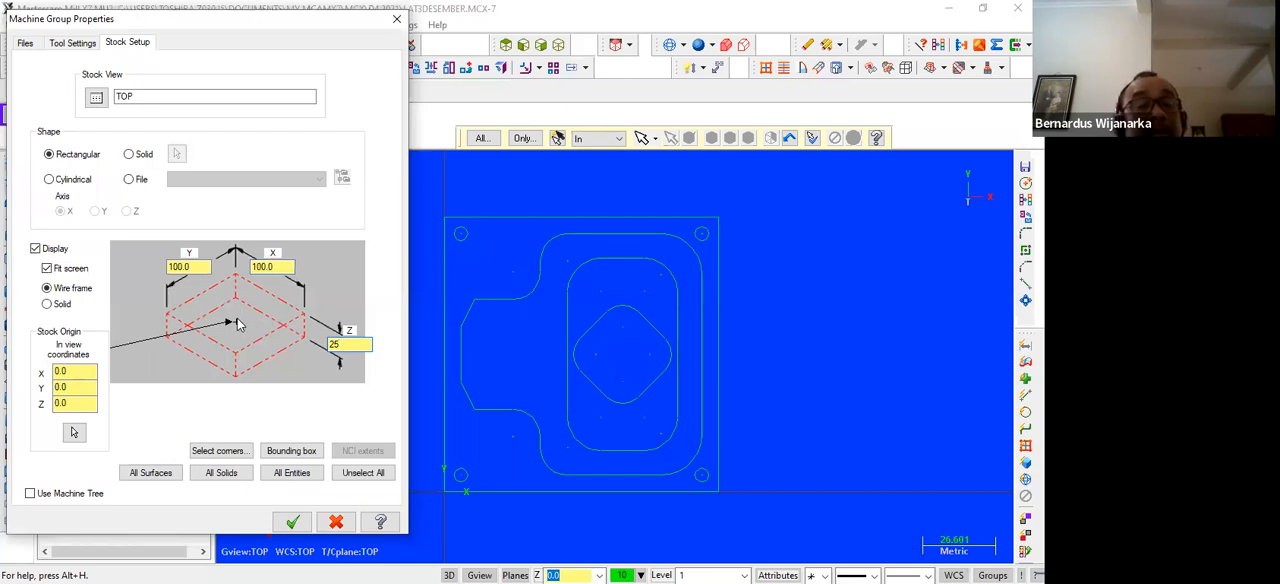
click(166, 318)
click(292, 518)
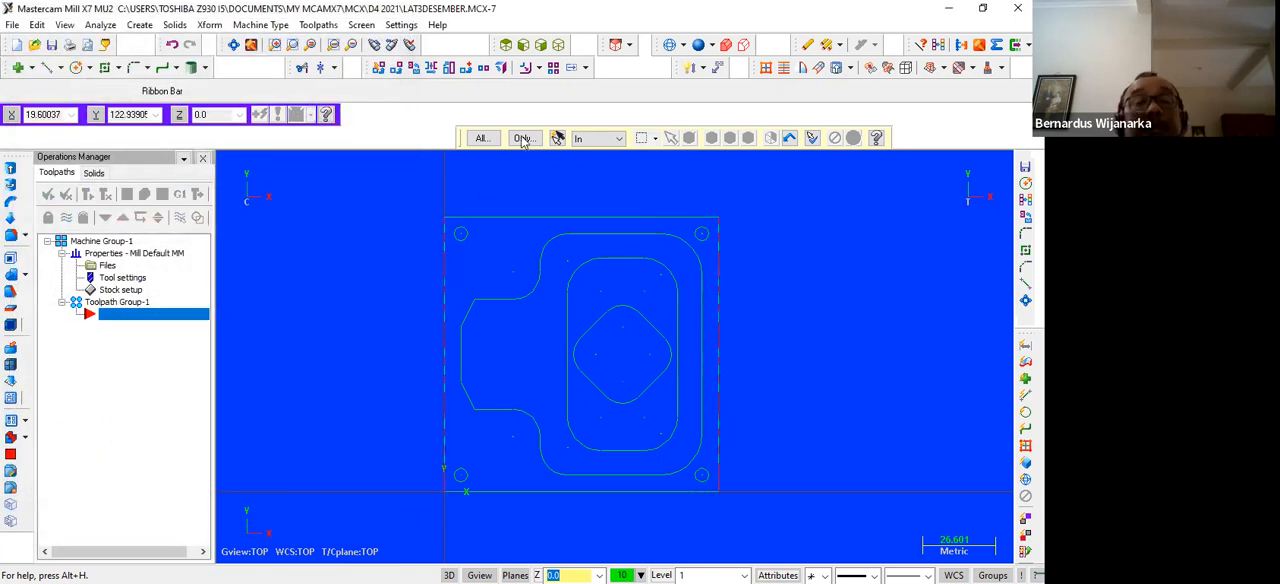
Inspect the stock boundary around the part in an isometric view fitted to the screen, and return to the top view
click(558, 48)
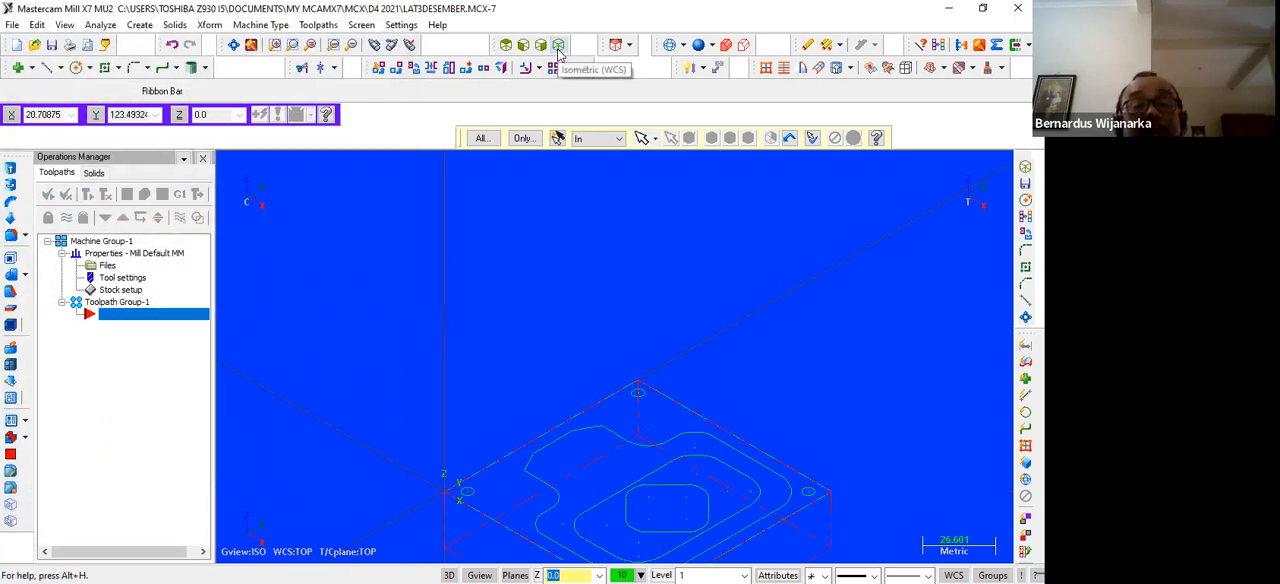
click(232, 46)
scroll(580, 423, down, 1)
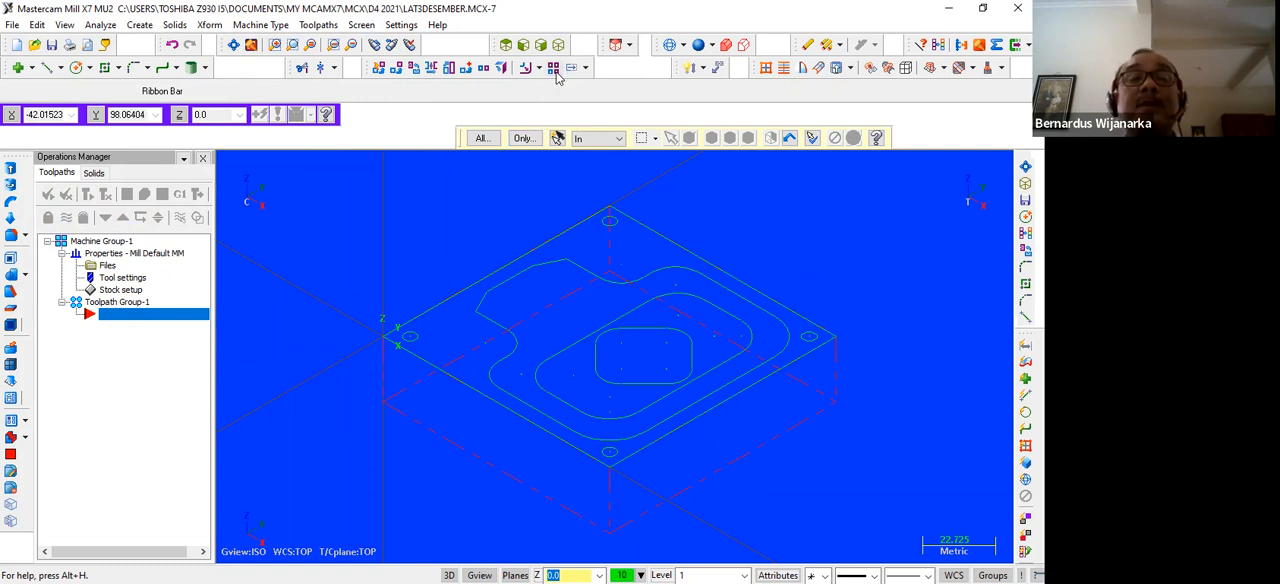
click(506, 46)
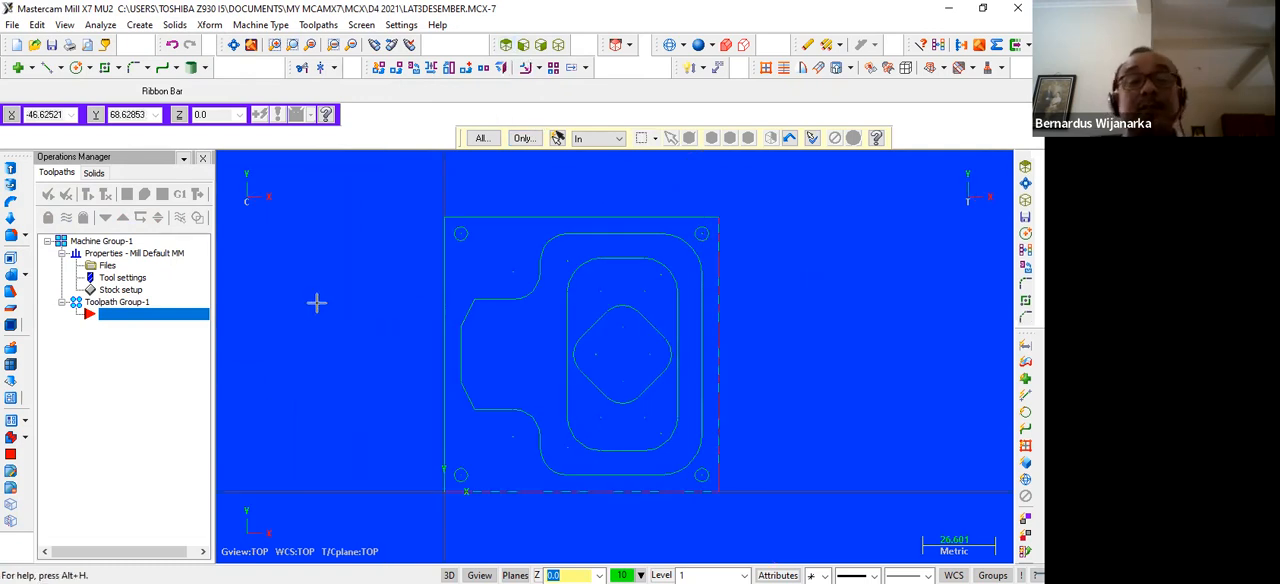
Create a Face toolpath under the NC name LAT3DESEMBER, using the plate's outer square as the chain
click(318, 25)
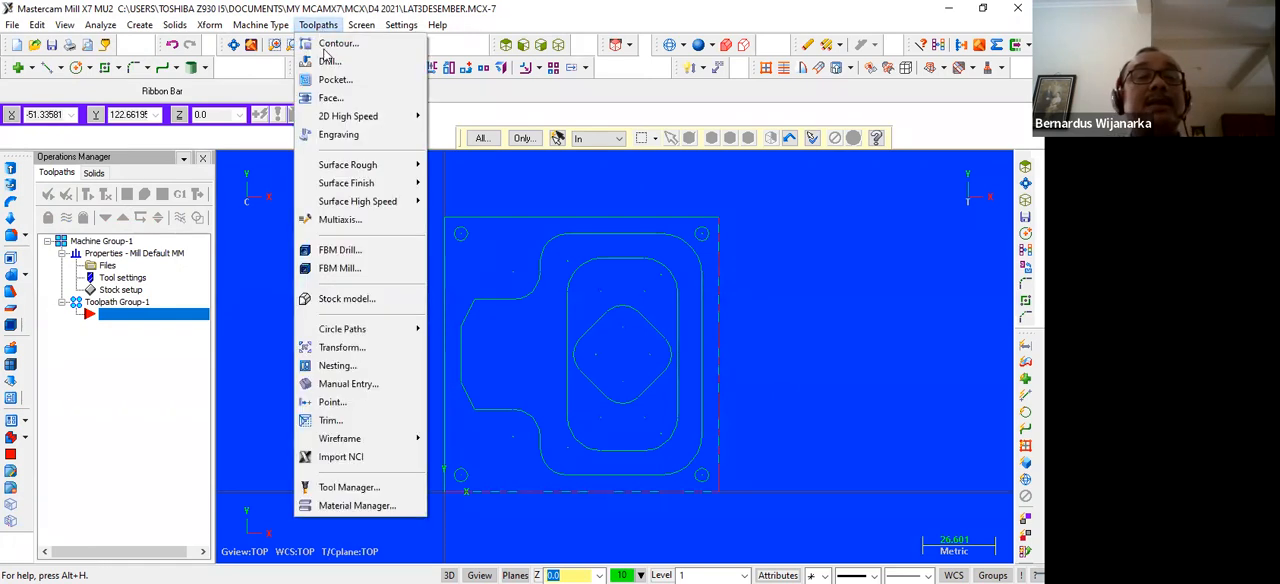
click(323, 99)
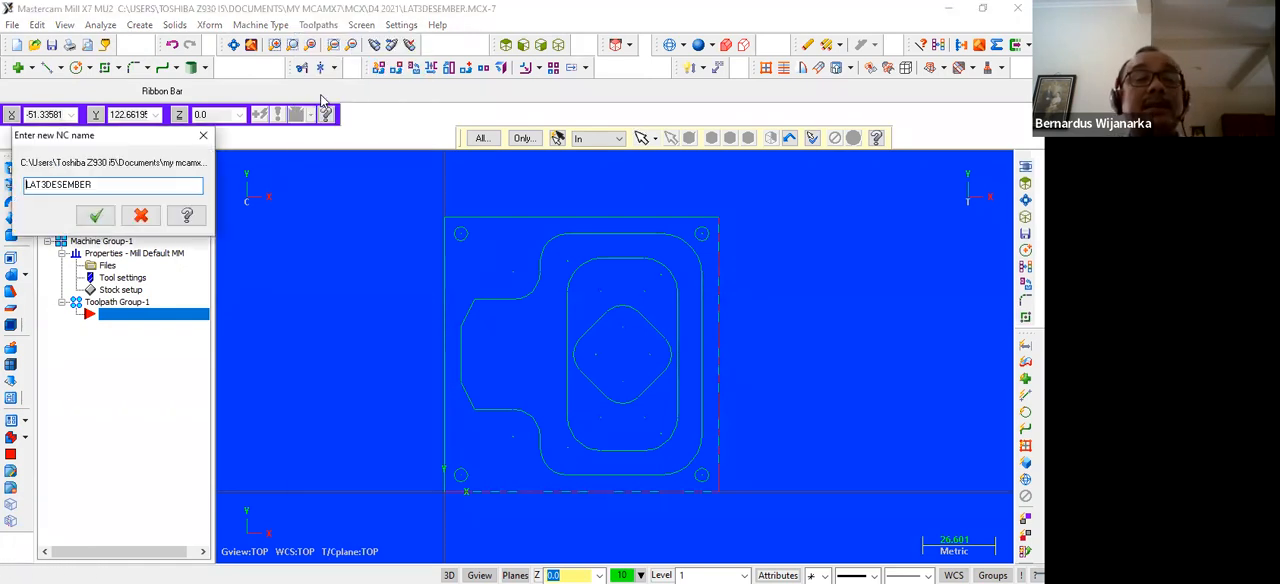
click(93, 214)
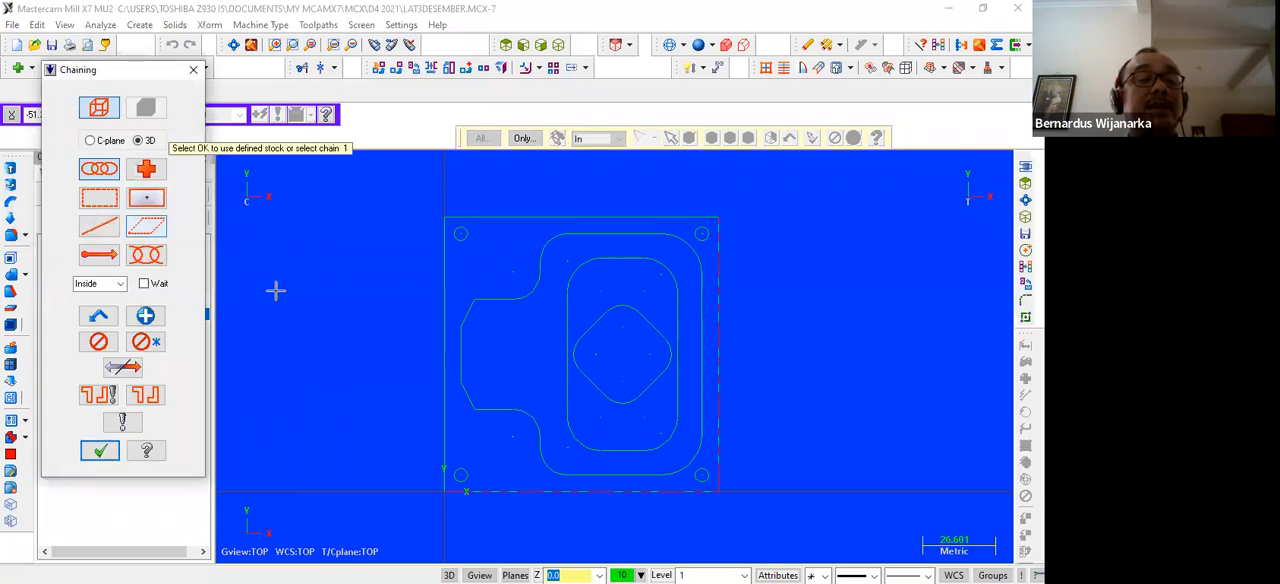
click(493, 488)
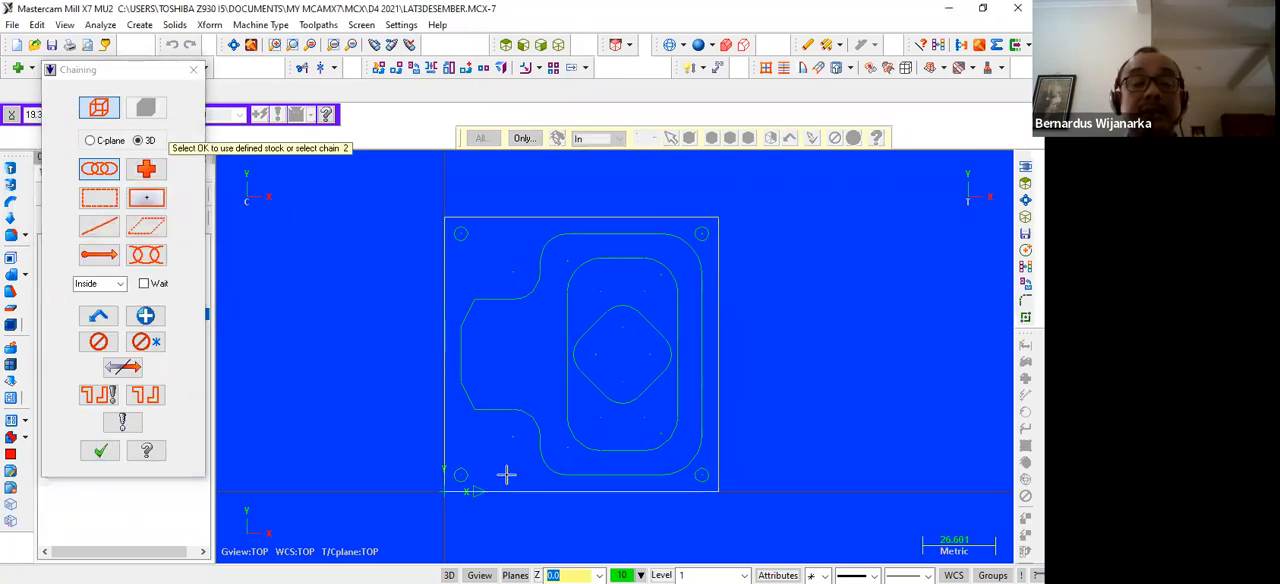
click(100, 451)
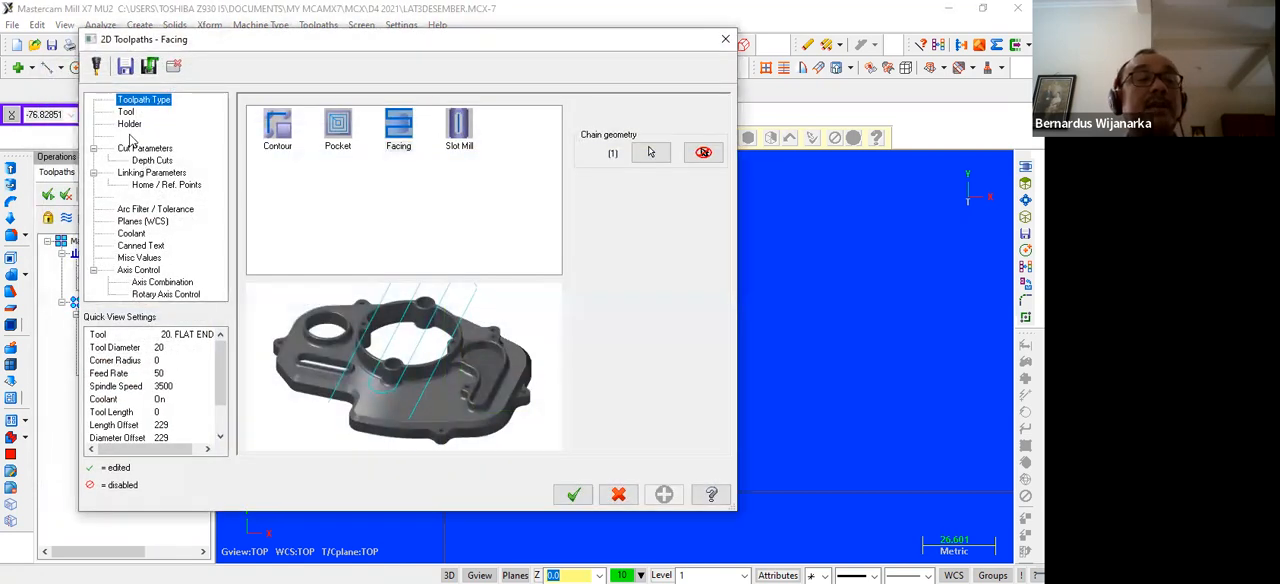
Assign the 75 mm Face Mill from the Mill_mm tool library to the facing toolpath
click(128, 113)
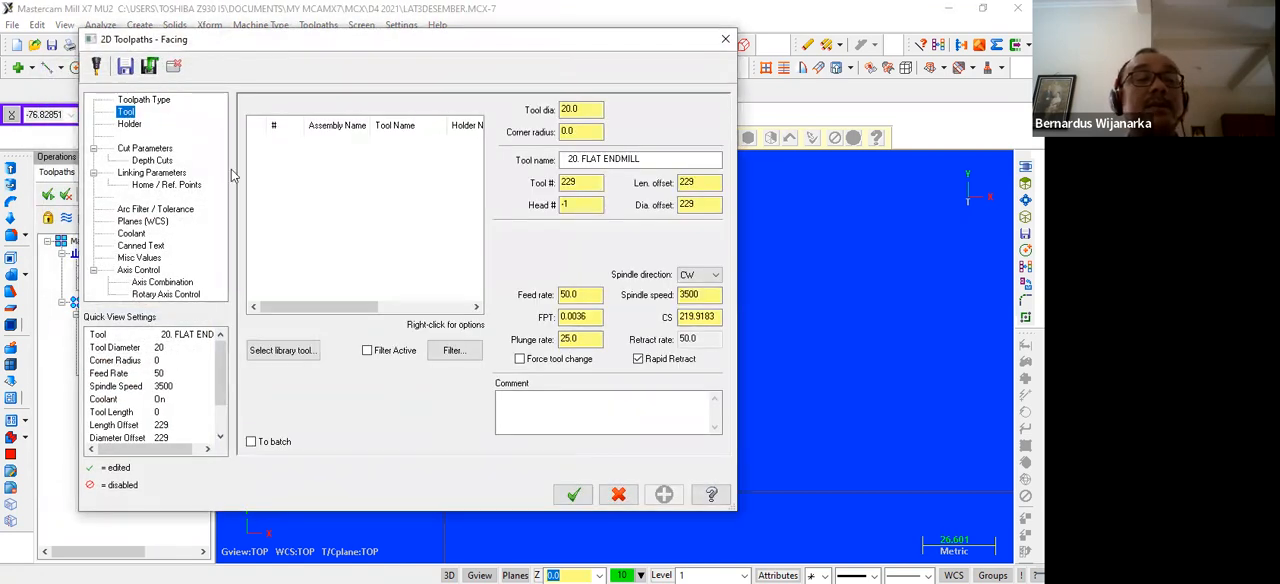
click(287, 351)
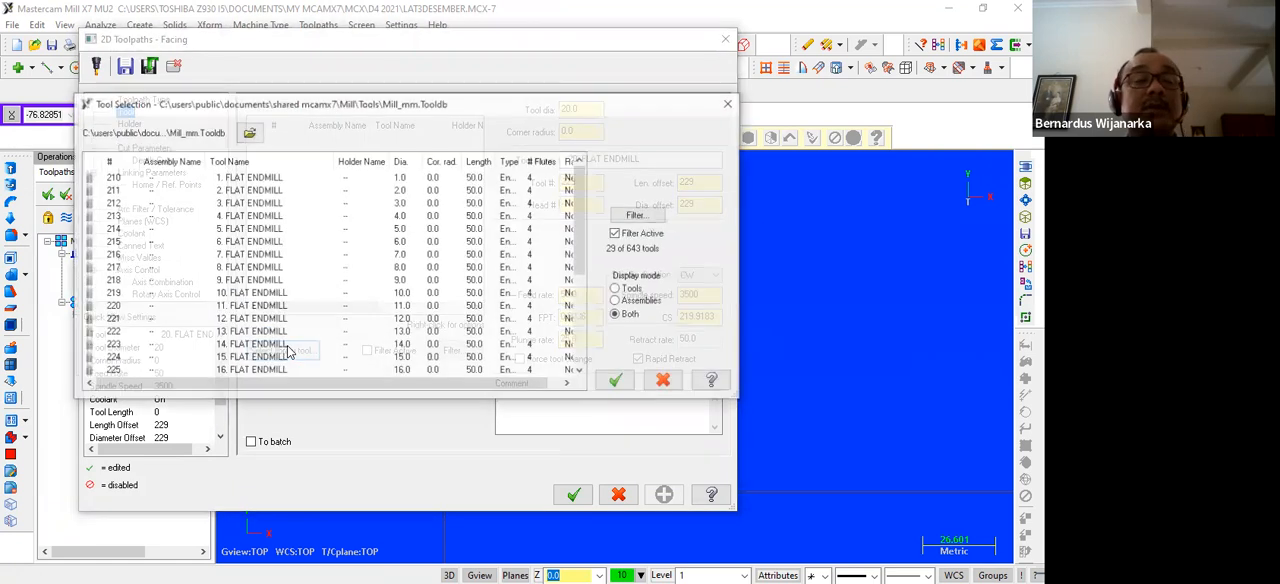
scroll(250, 285, down, 4)
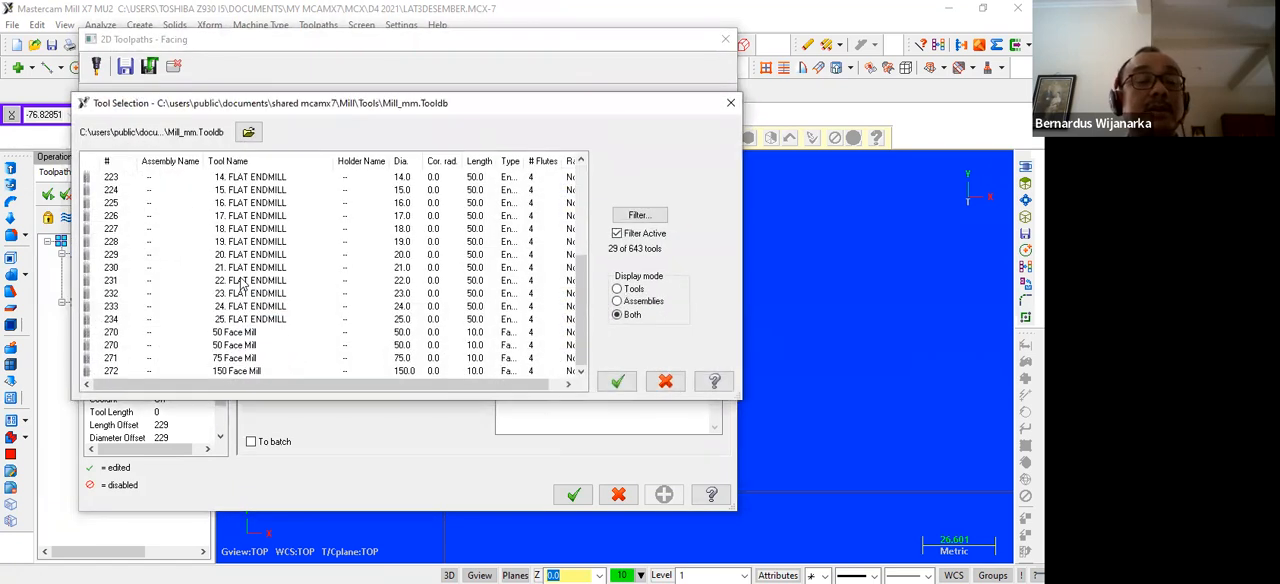
click(237, 359)
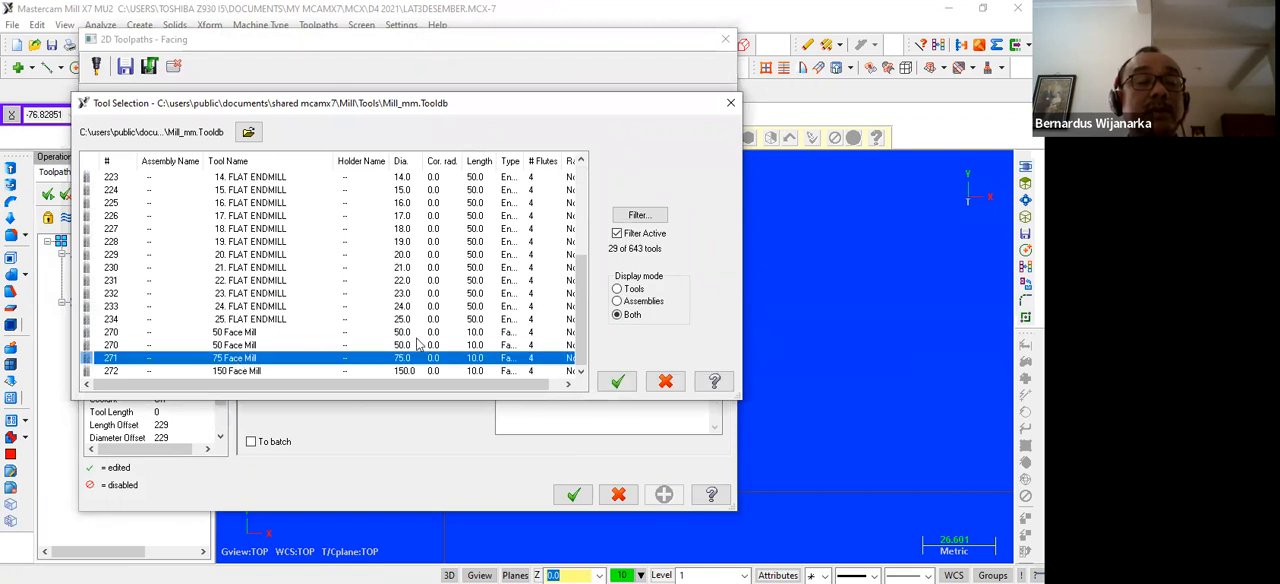
click(609, 385)
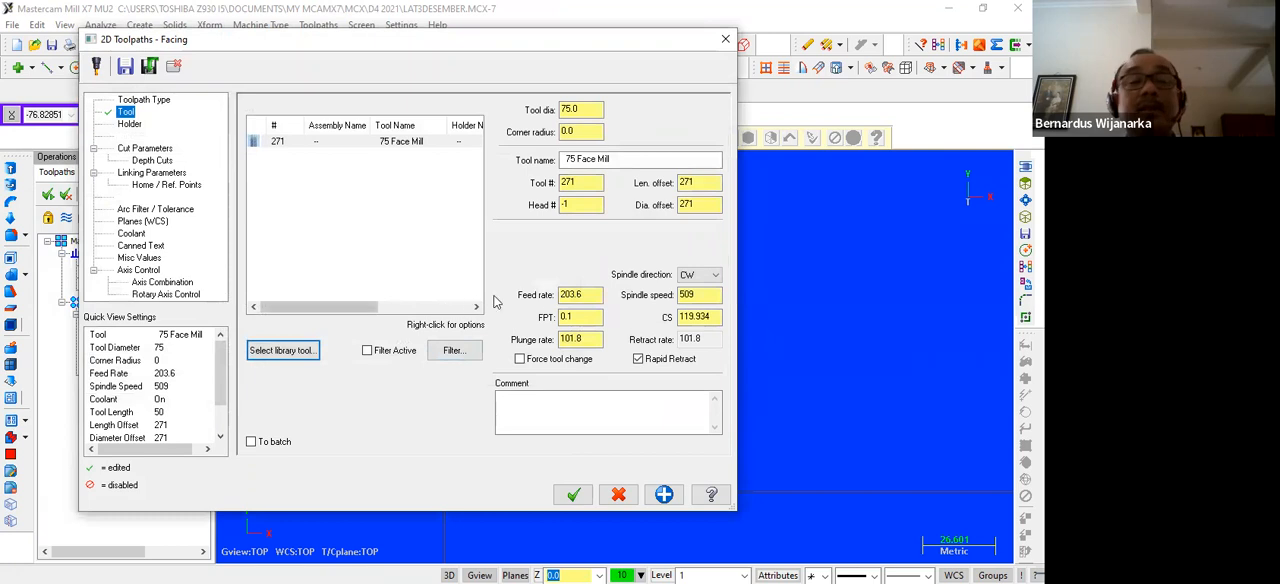
Set the spindle speed of the 75 mm Face Mill to 1000 for the facing toolpath
click(585, 294)
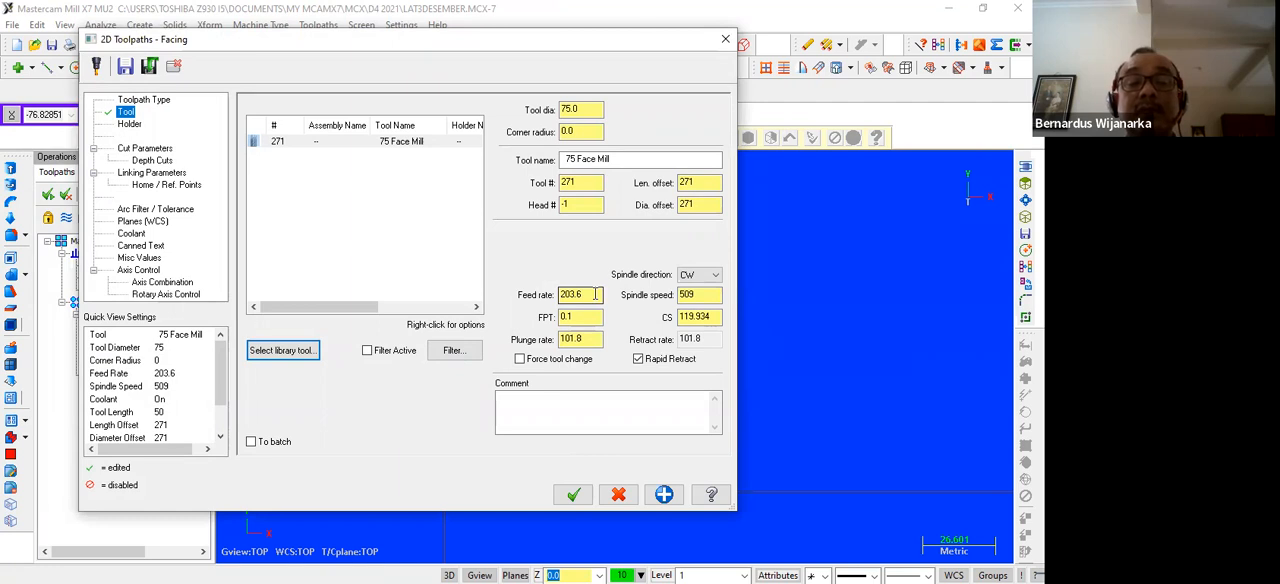
click(705, 317)
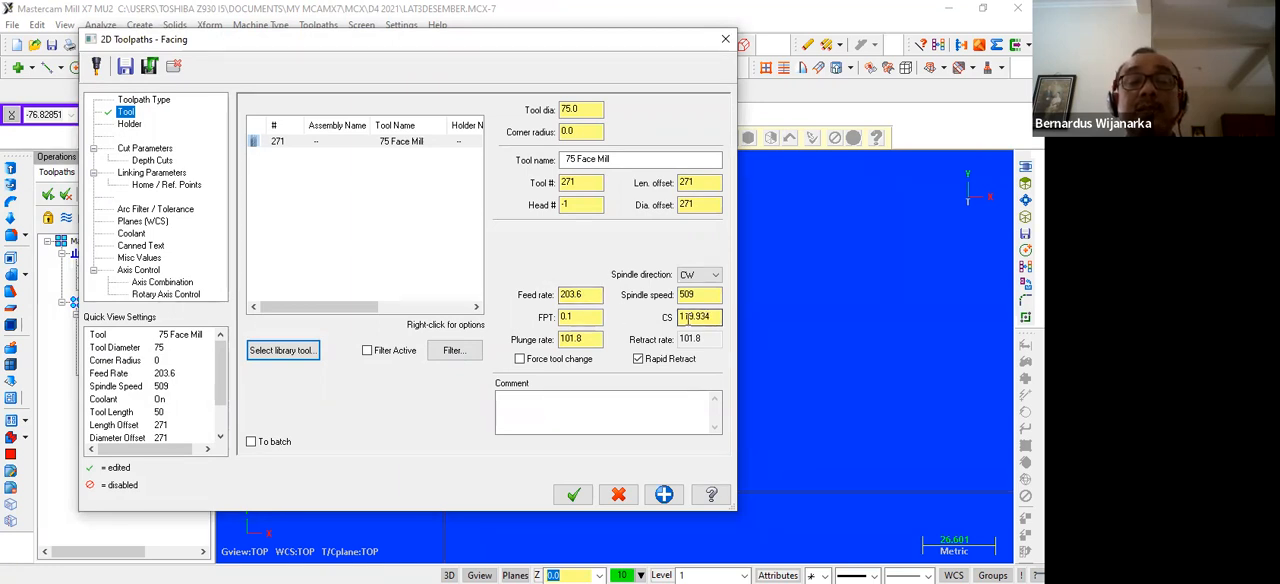
click(692, 296)
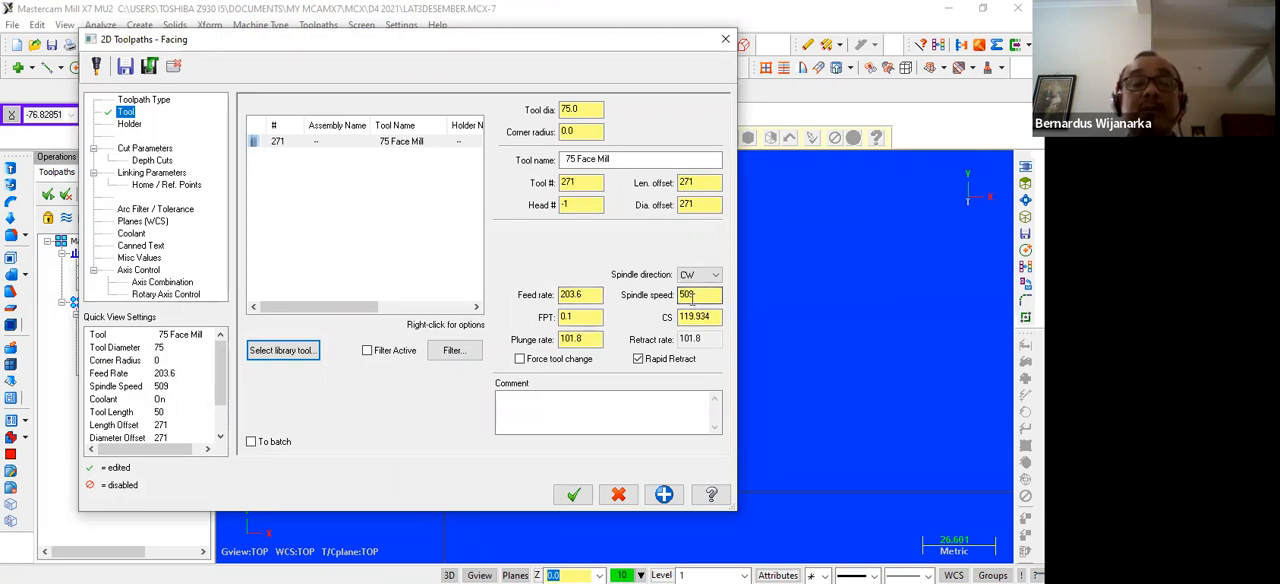
drag(694, 295, 671, 297)
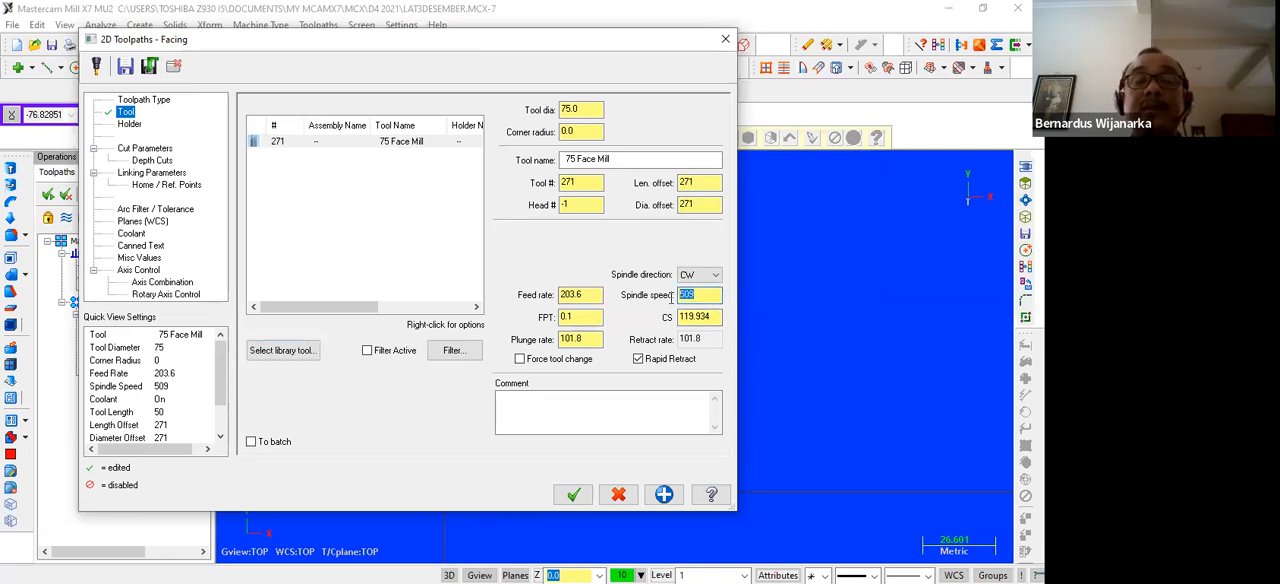
text(1000)
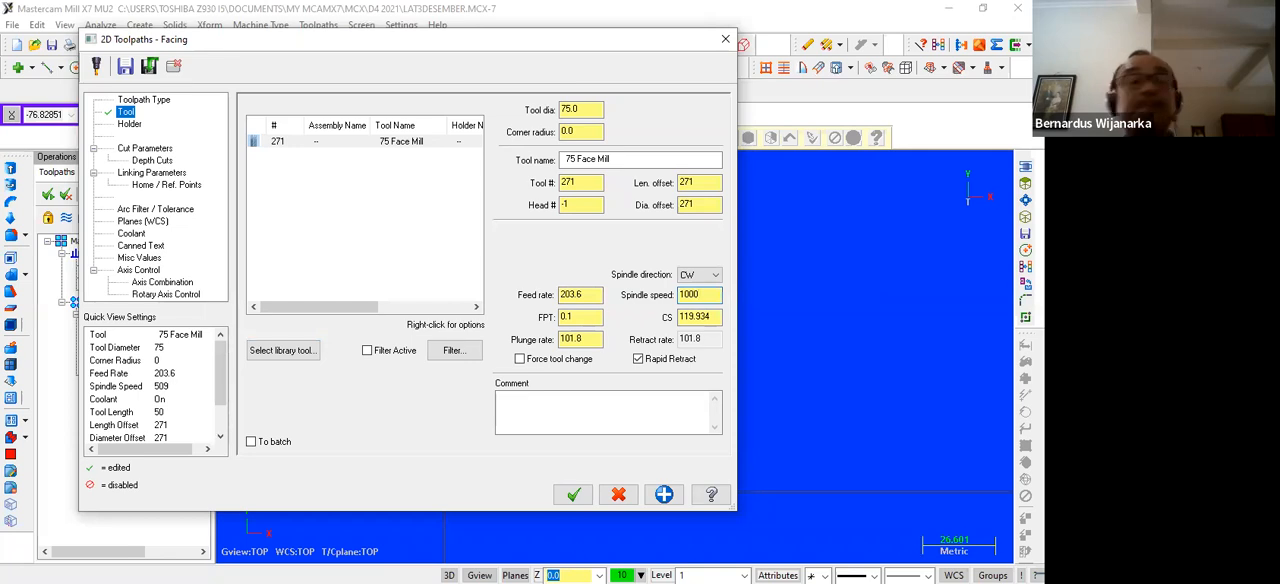
Set the facing cut style to Zigzag and the stock to leave on floors to 0
click(144, 148)
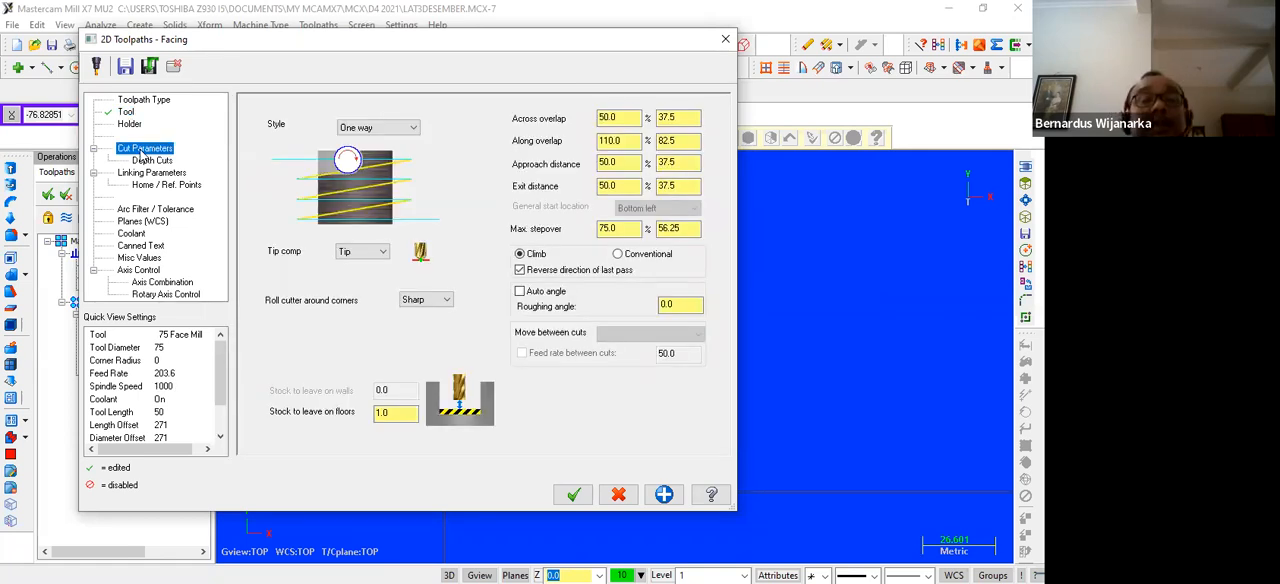
click(414, 128)
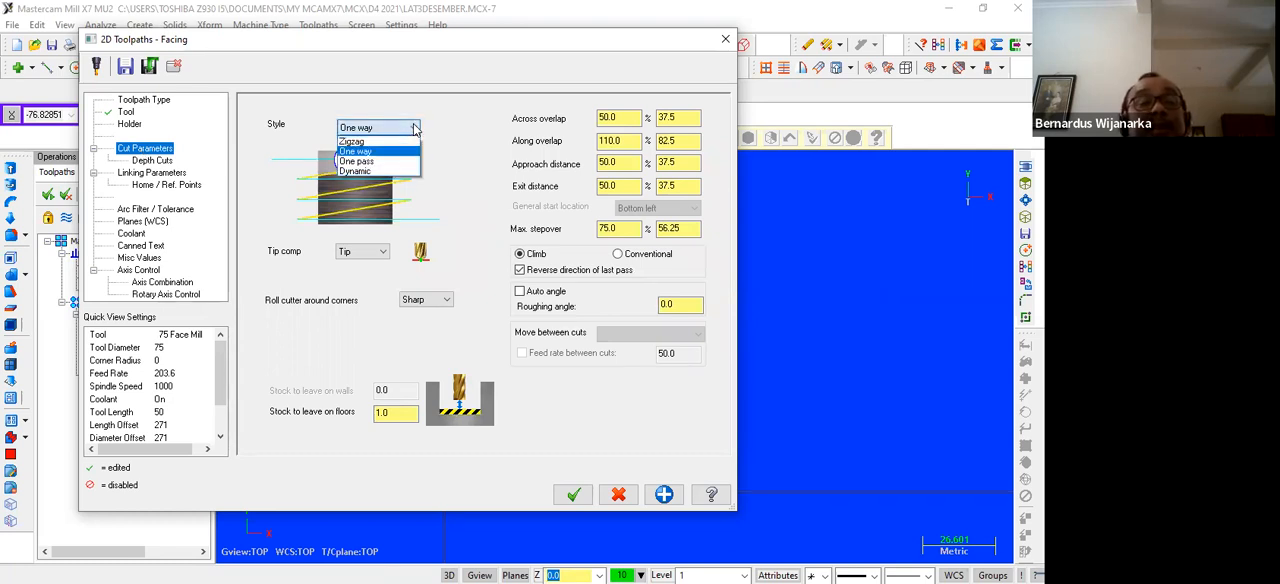
click(368, 146)
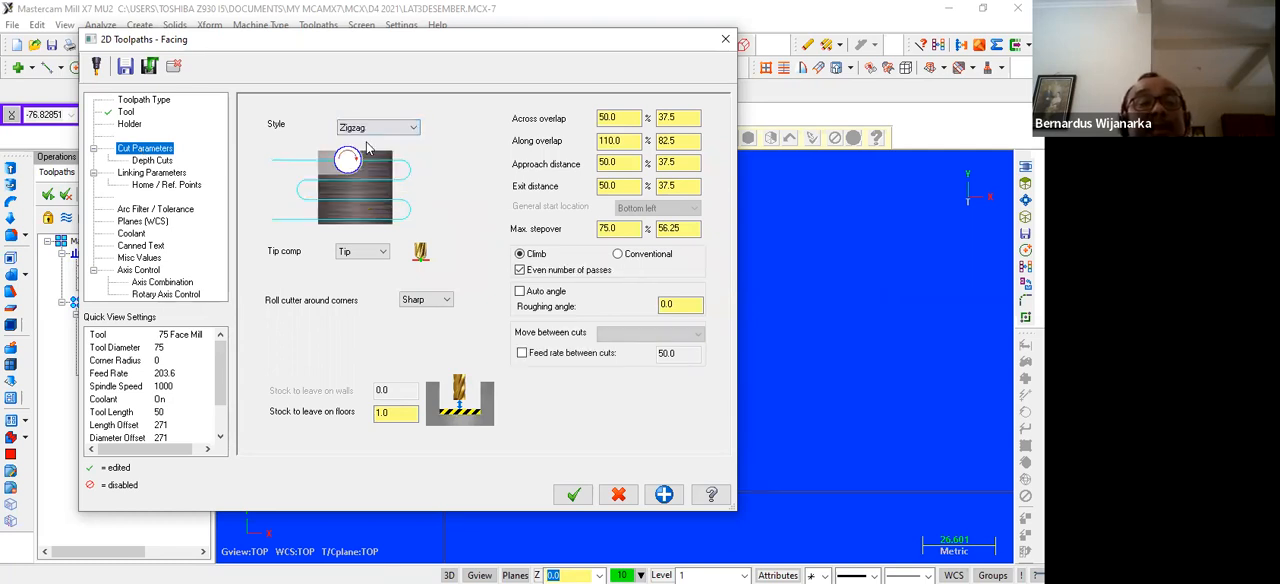
double_click(398, 413)
text(0)
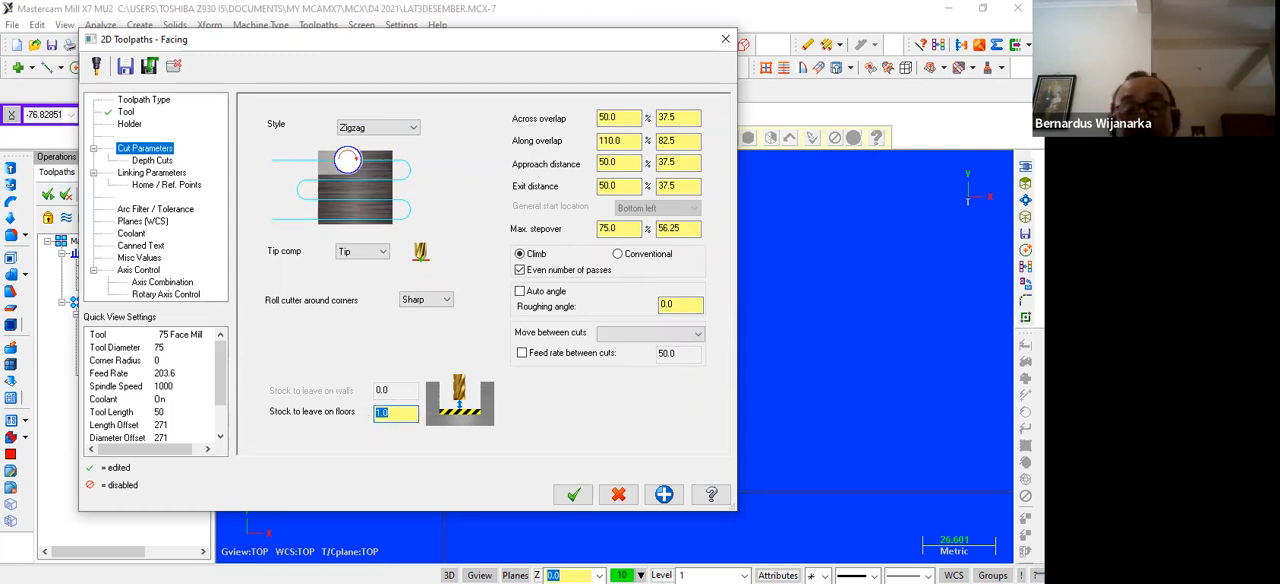
Set the facing across overlap to 20% of the tool diameter and disable depth cuts
click(612, 118)
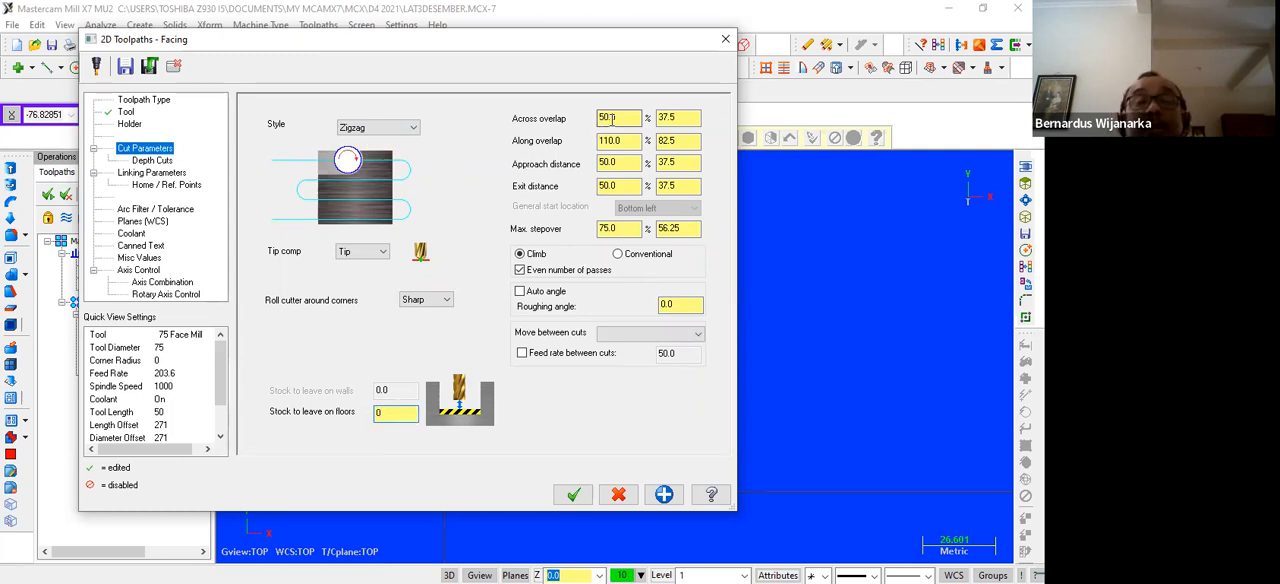
click(624, 117)
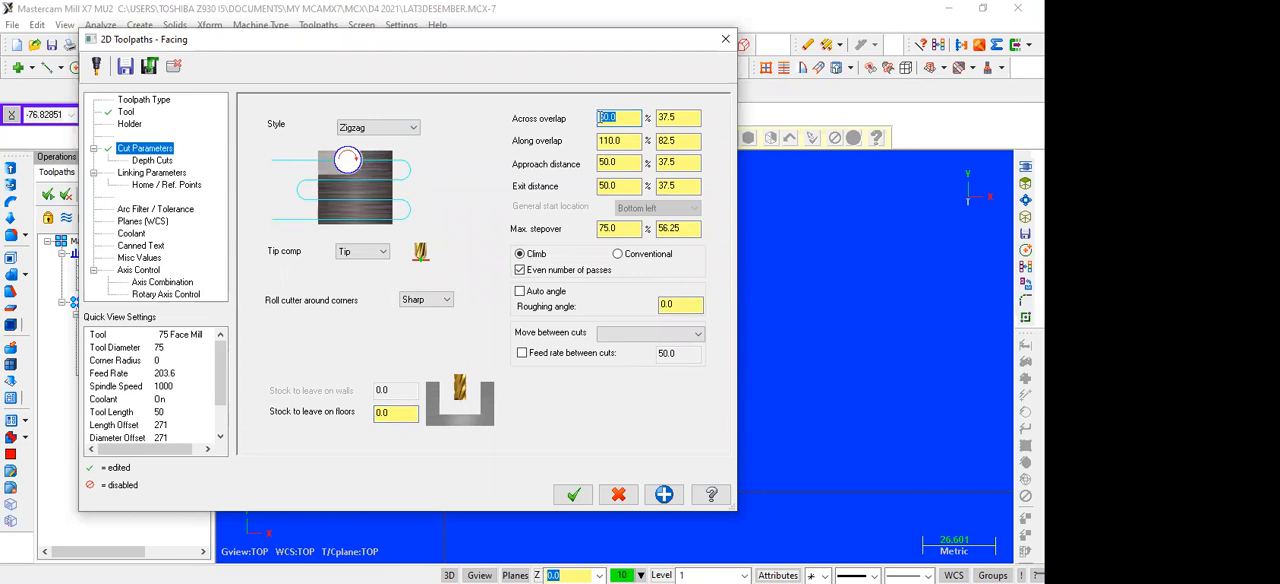
text(20)
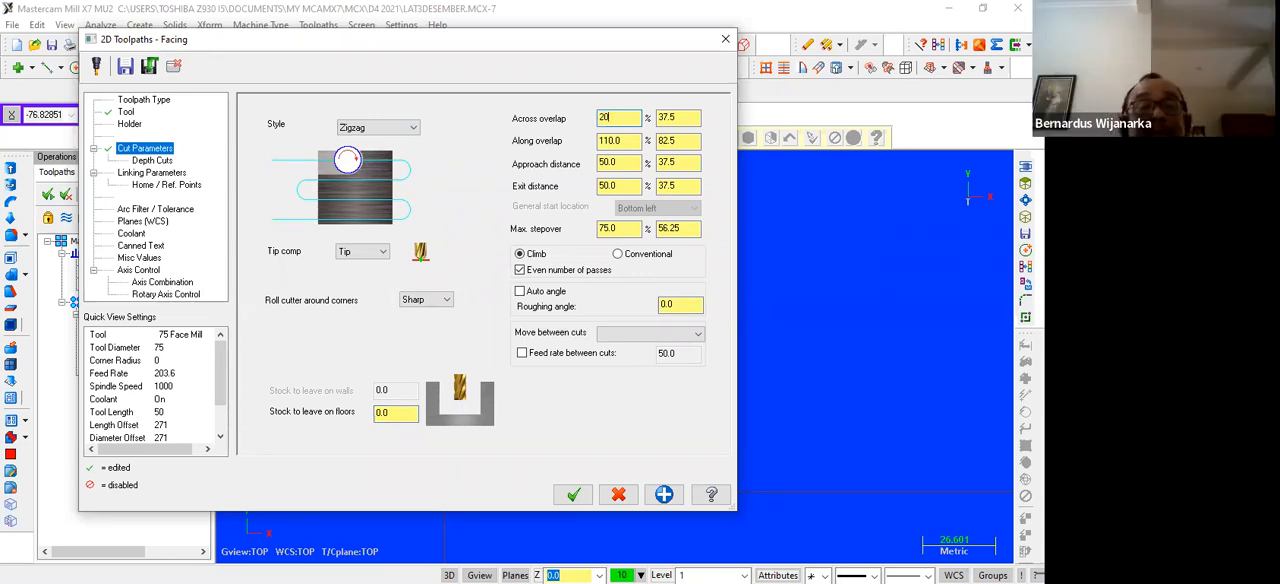
click(696, 117)
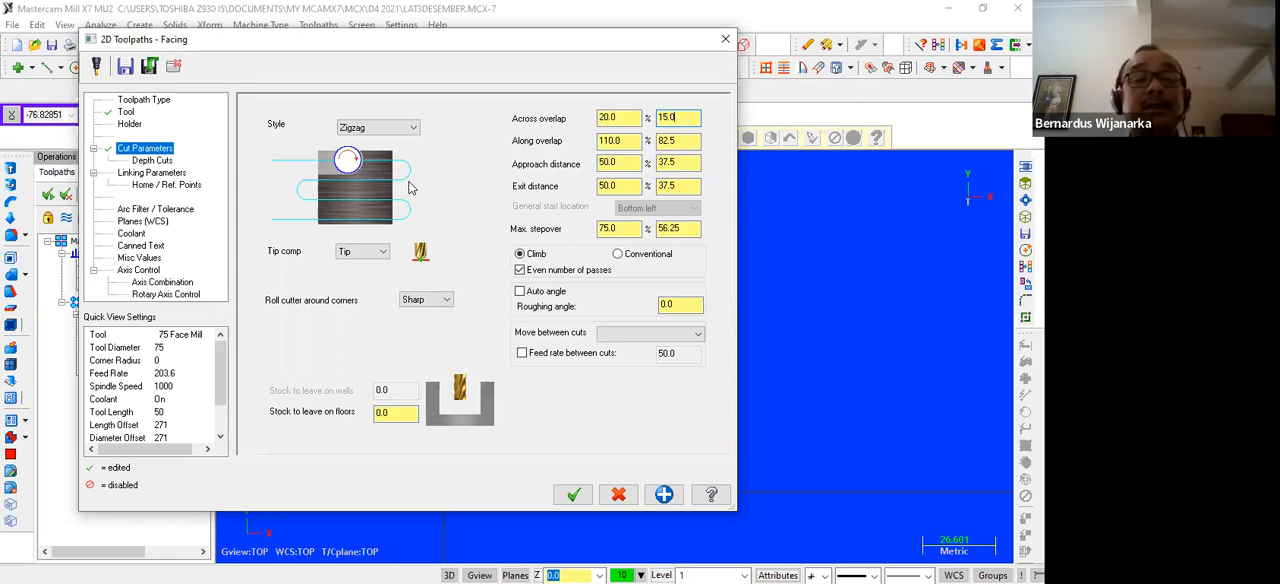
click(166, 166)
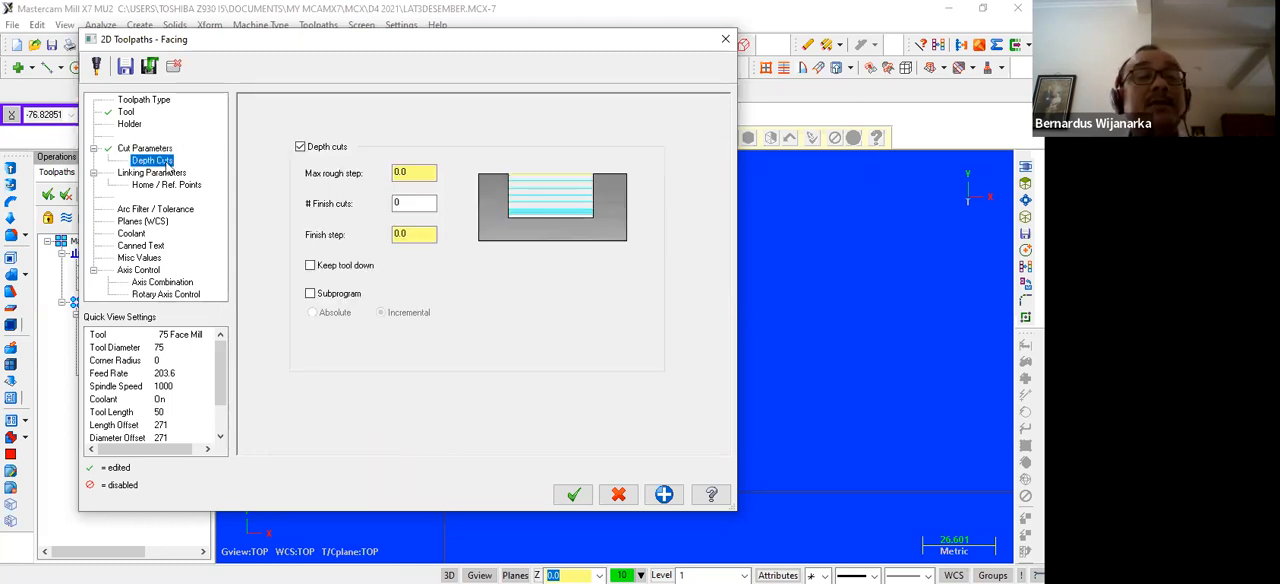
click(300, 148)
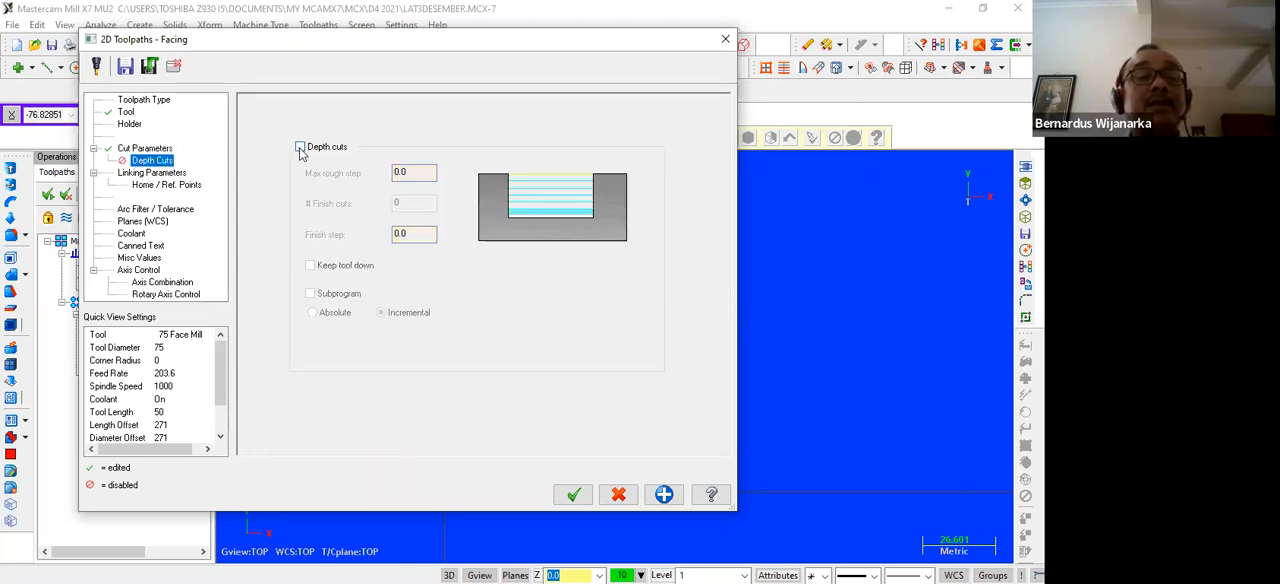
Switch the facing retract, feed plane and depth to absolute, with Retract at 10 and Feed plane at 5
click(155, 173)
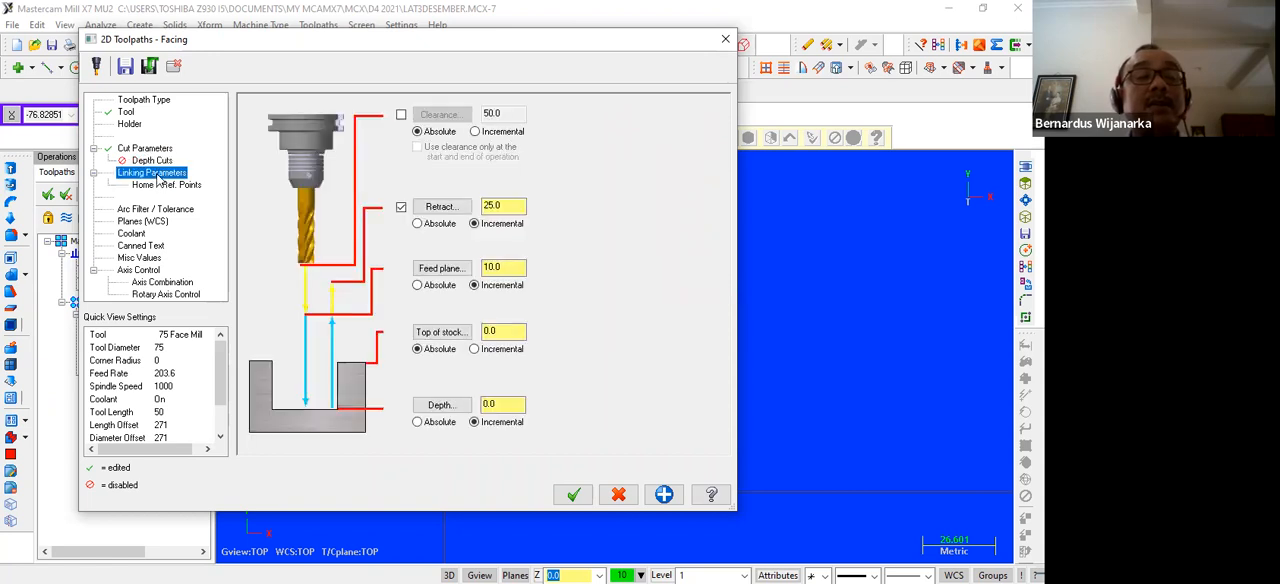
click(418, 224)
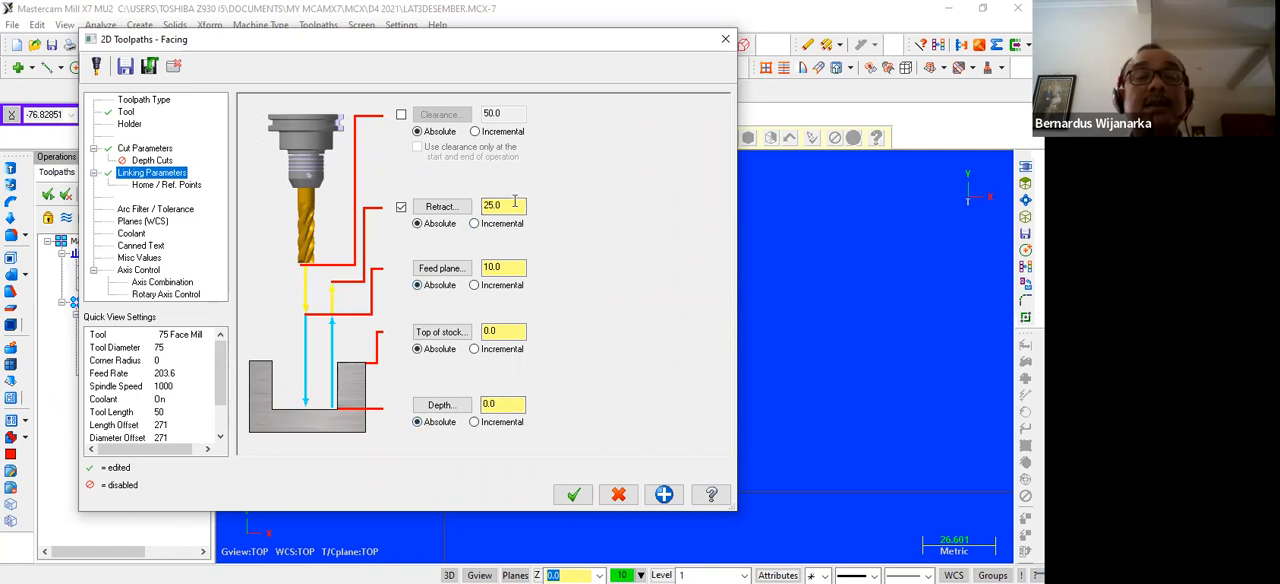
text(10)
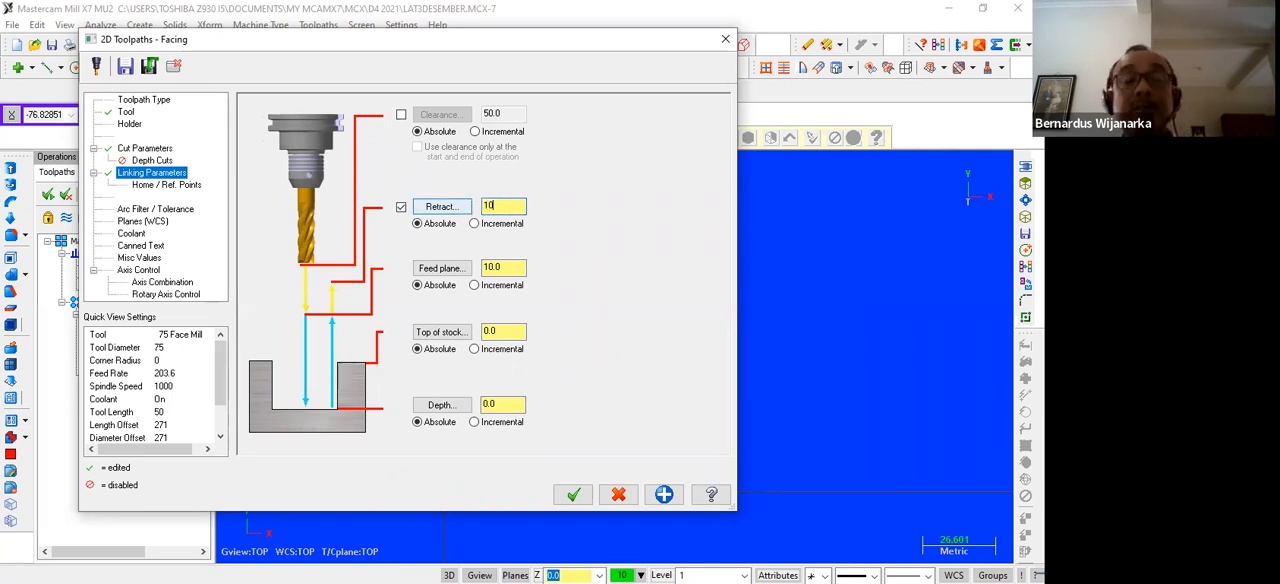
key(Tab)
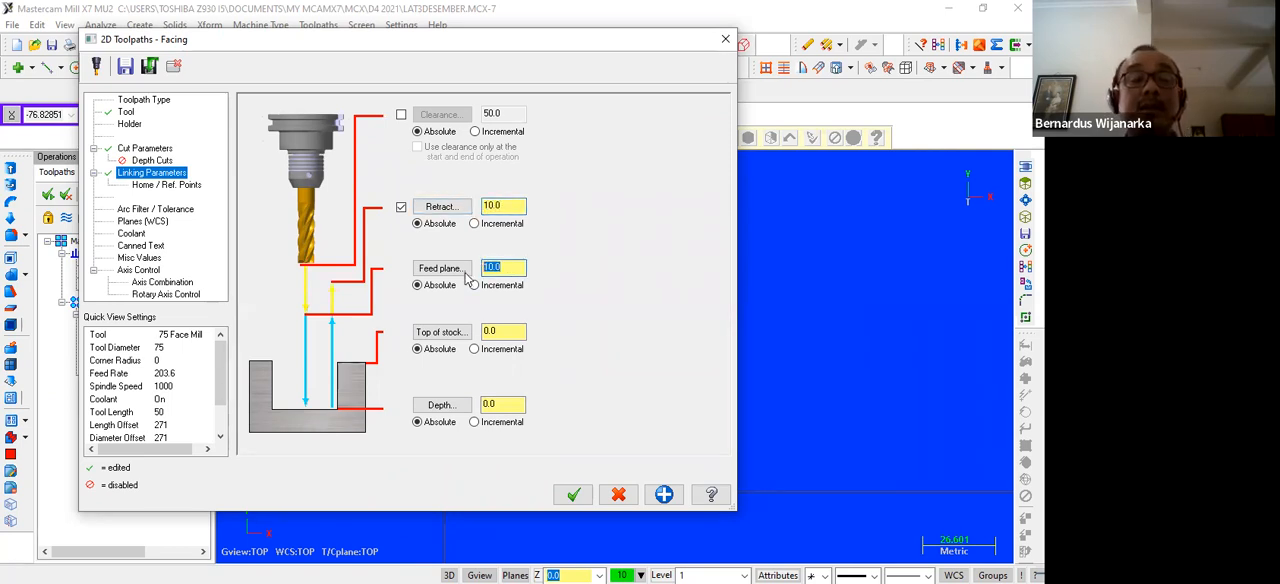
text(5)
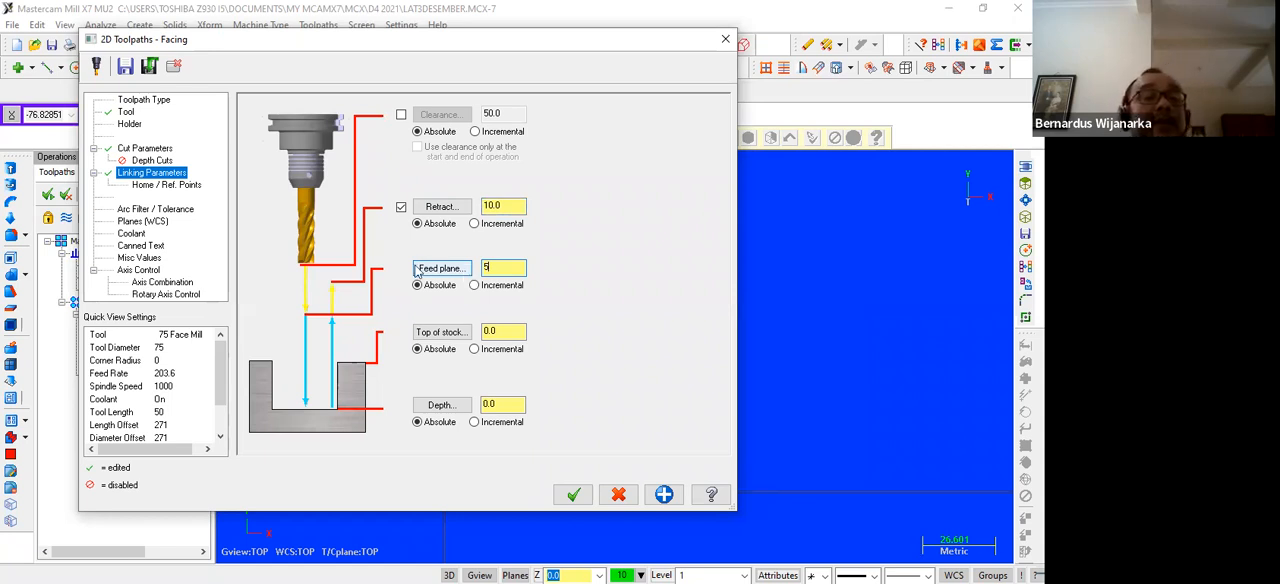
Turn flood coolant on for the facing operation and accept its parameters to generate the toolpath
click(140, 235)
click(498, 187)
click(495, 212)
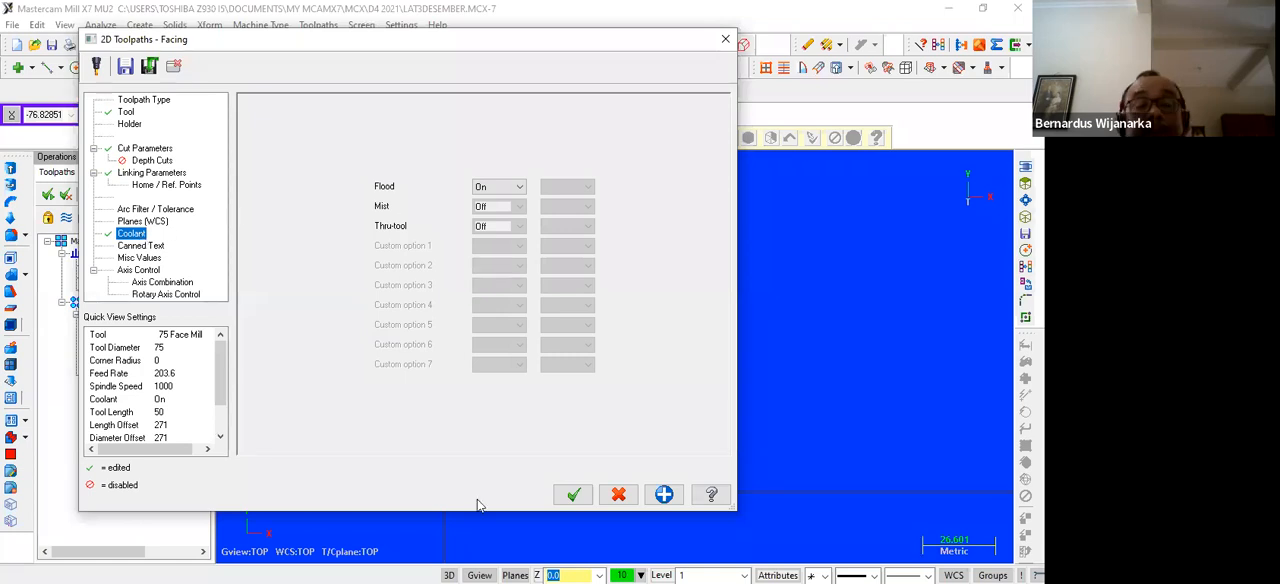
click(572, 494)
Play the backplot of the facing toolpath to check the face mill's zigzag motion across the plate, and close the backplot
scroll(437, 409, down, 2)
scroll(375, 386, up, 1)
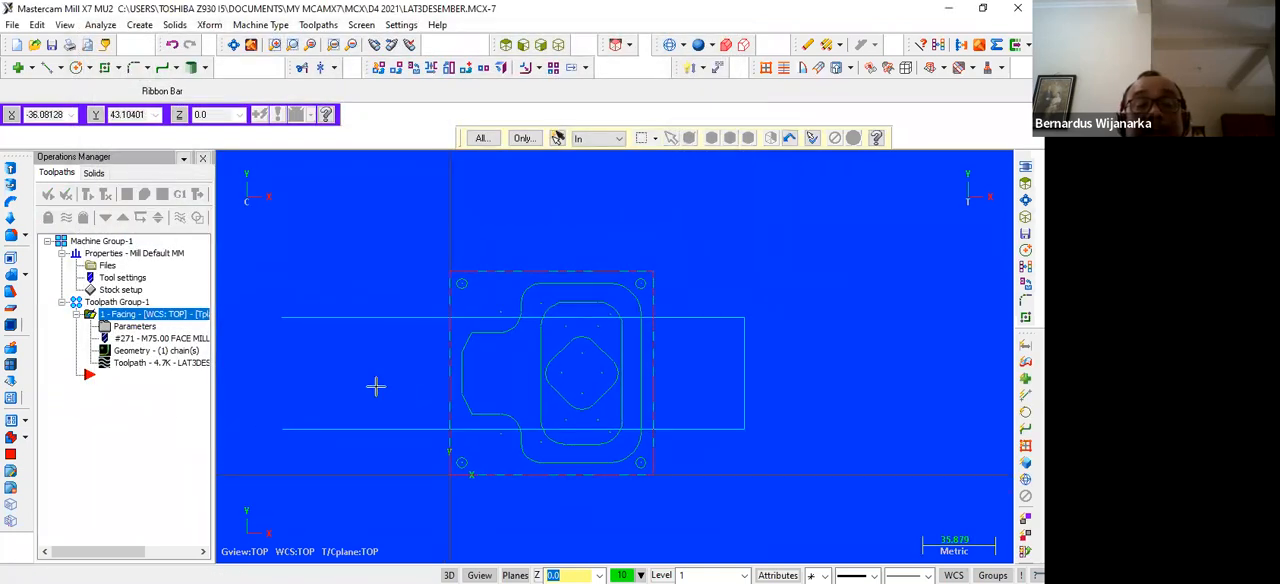
scroll(383, 357, down, 2)
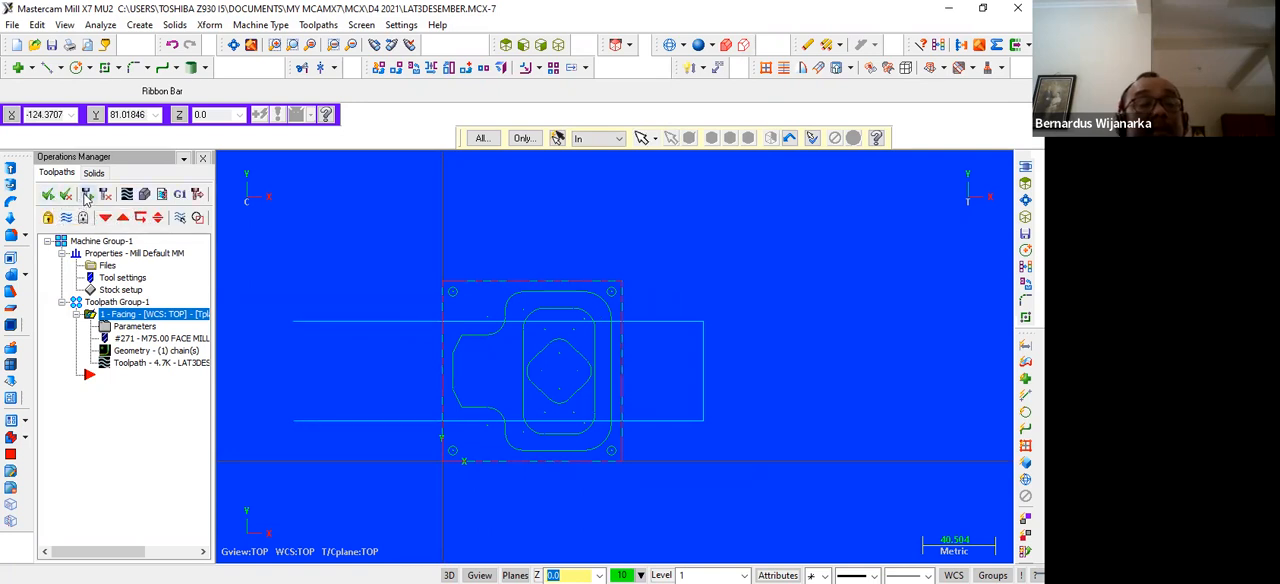
click(127, 195)
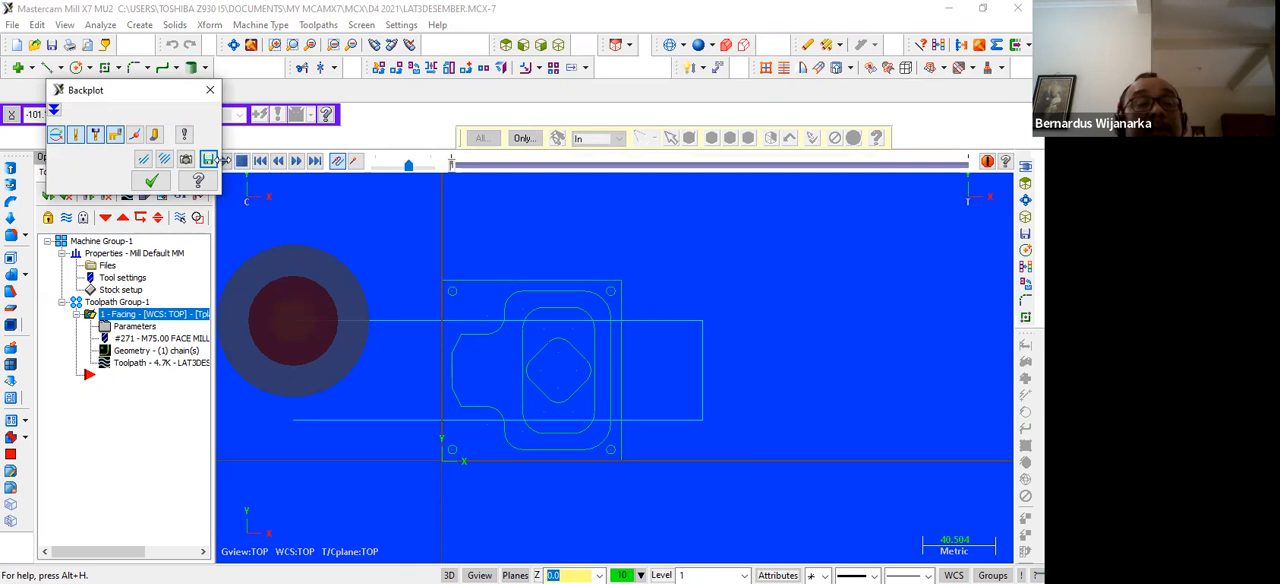
drag(128, 107, 72, 115)
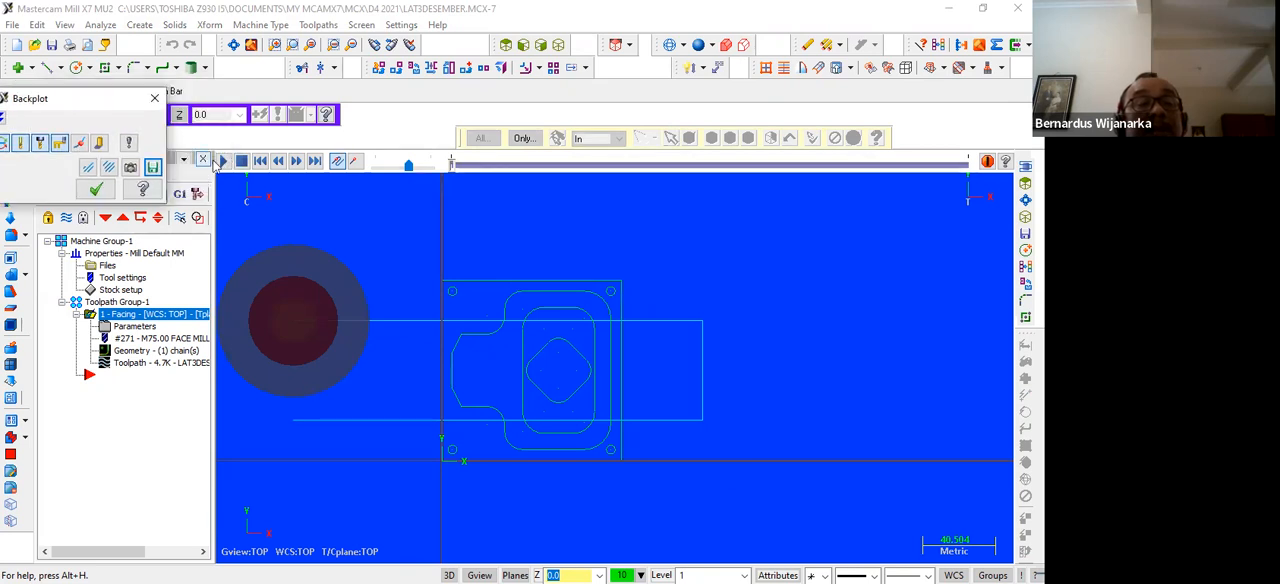
click(224, 161)
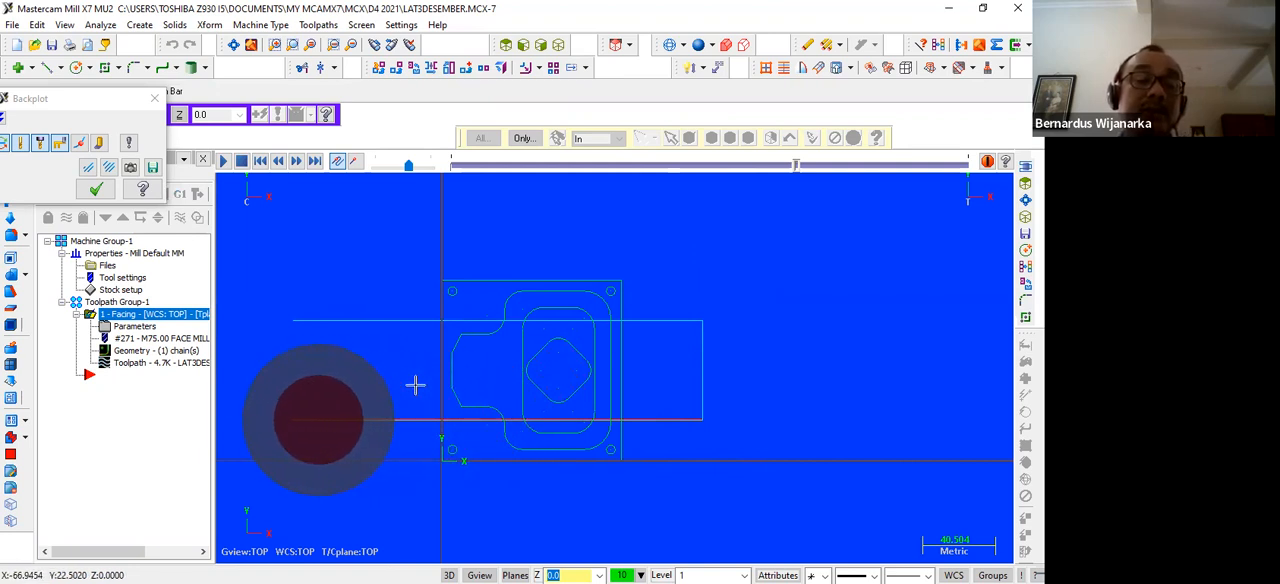
click(153, 101)
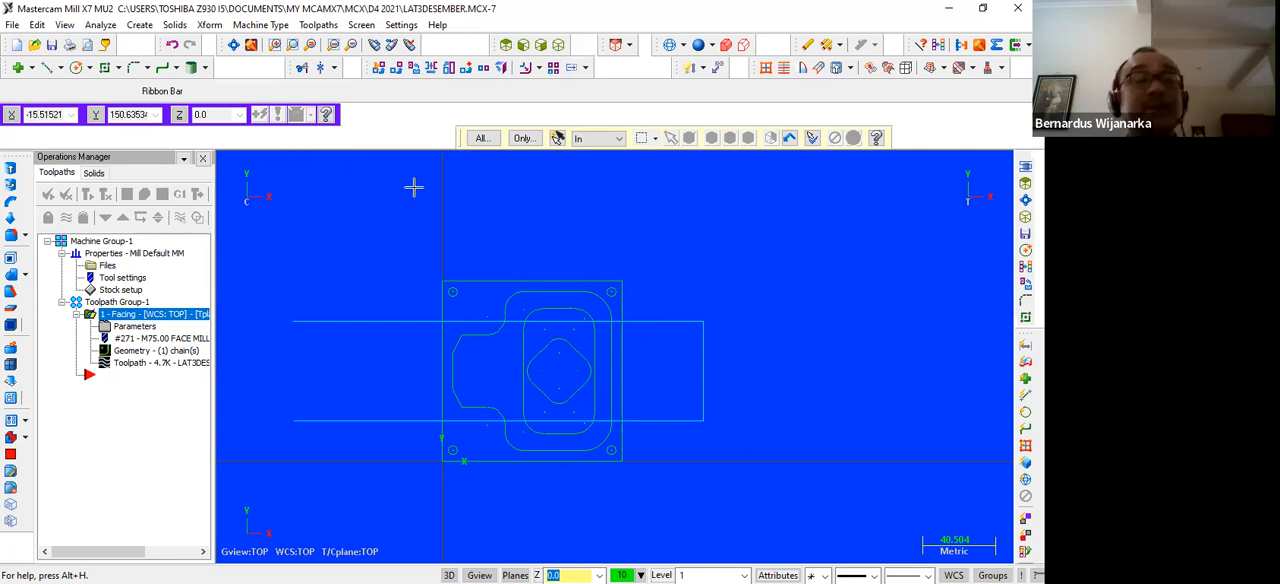
Start a contour toolpath and chain the notched outer profile inside the square plate, running counterclockwise from its straight left edge
scroll(405, 255, up, 2)
scroll(410, 260, up, 1)
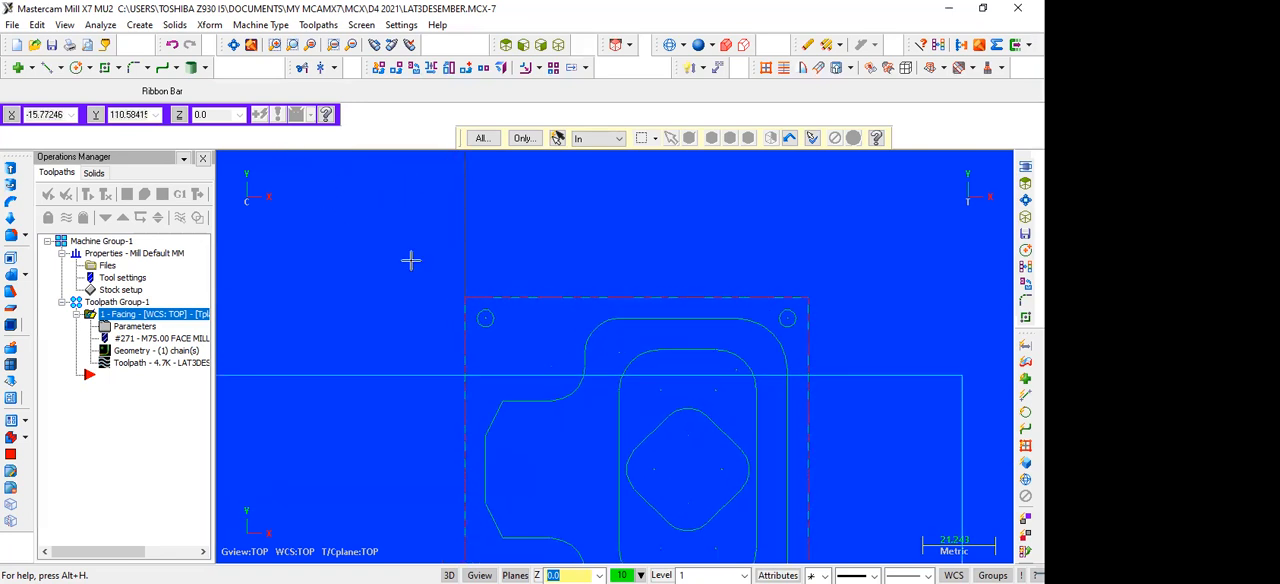
key(Down)
key(Down)
key(Down)
key(Down)
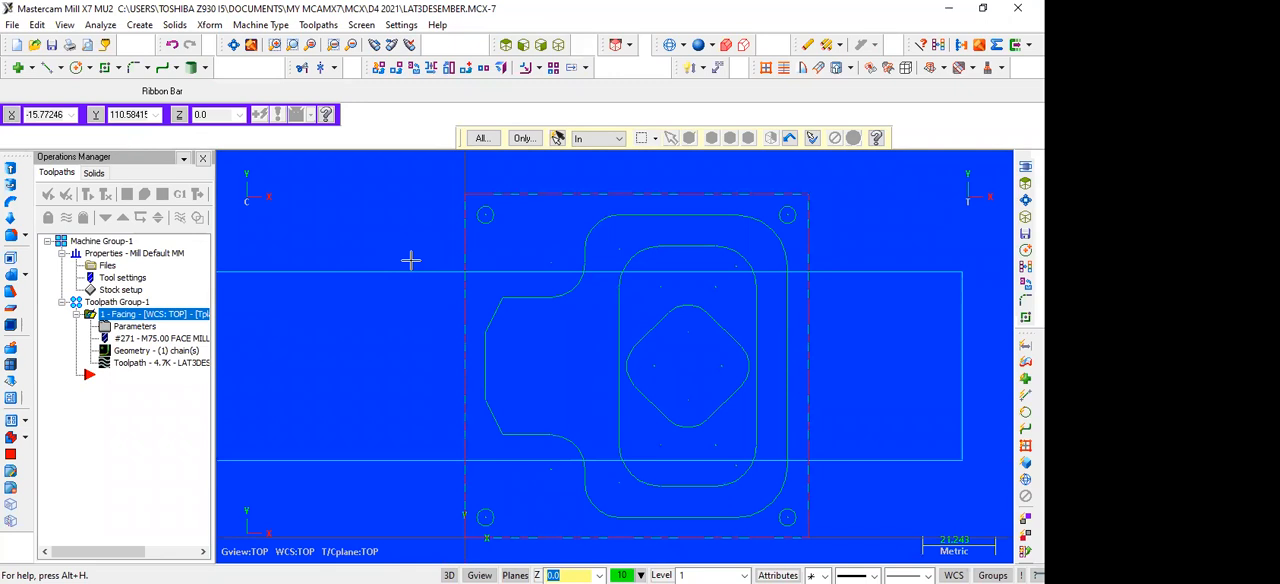
scroll(414, 311, down, 1)
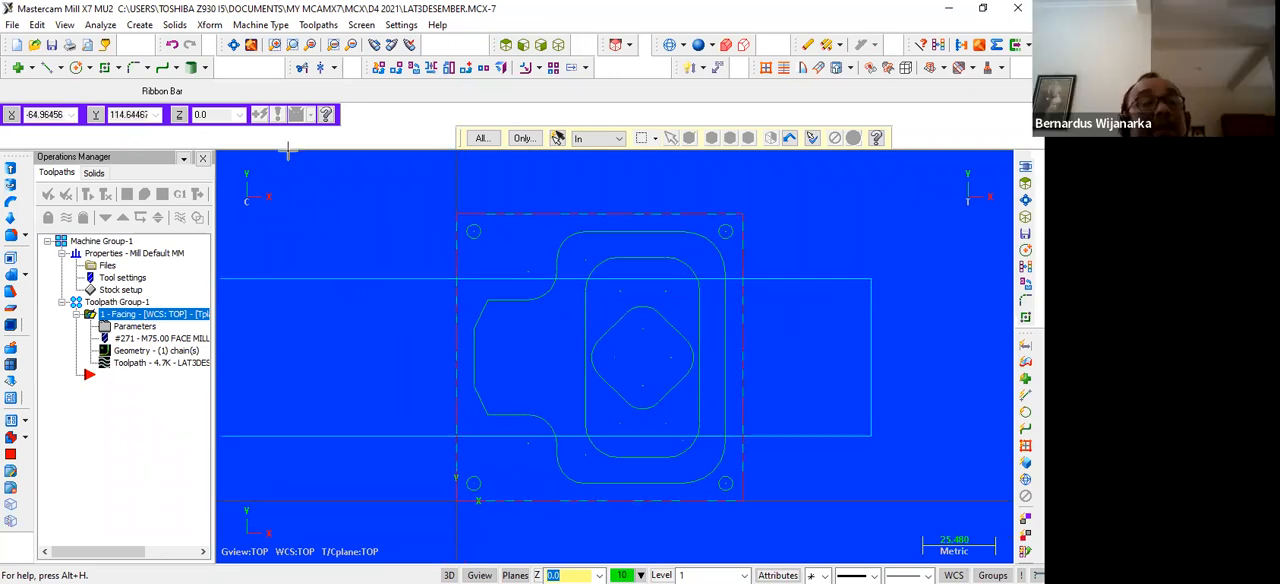
click(318, 24)
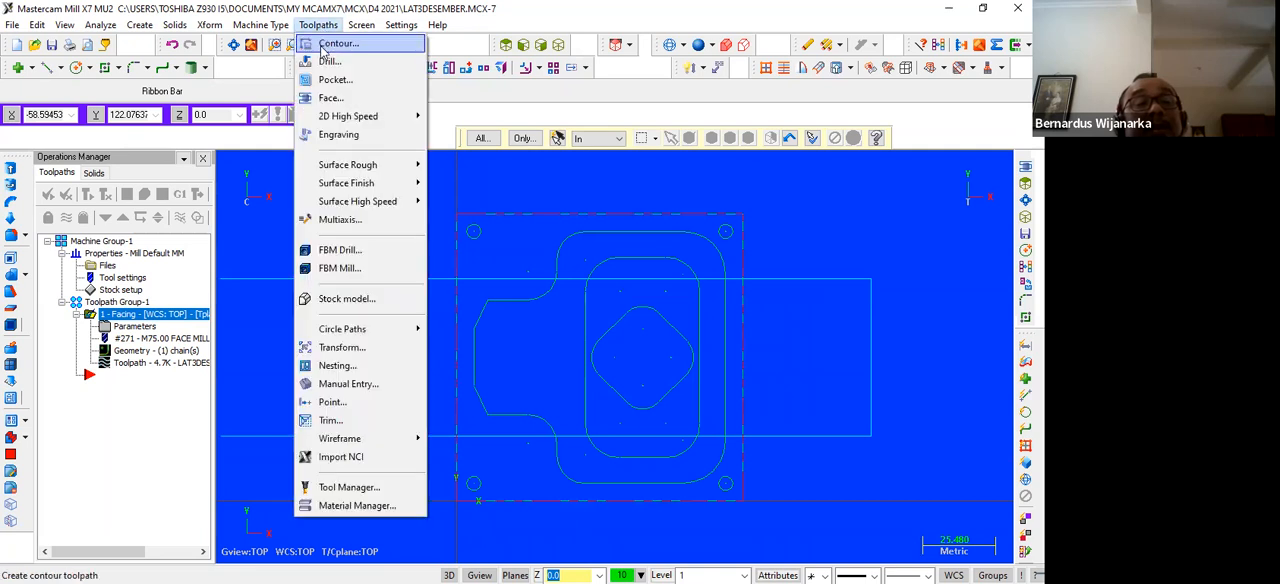
click(322, 46)
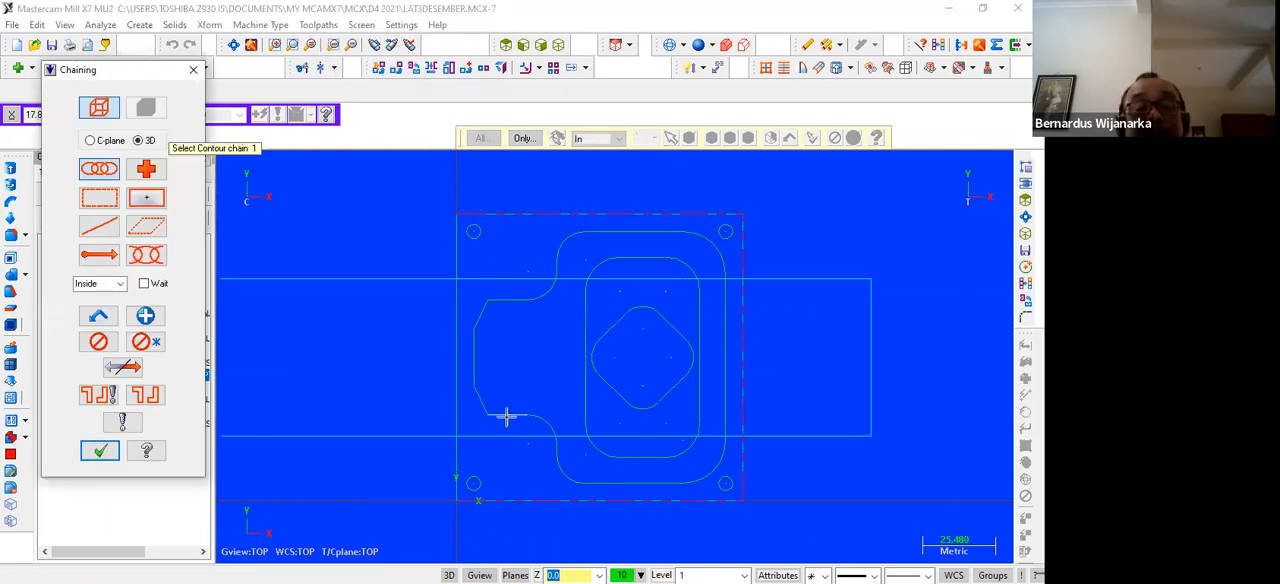
click(477, 356)
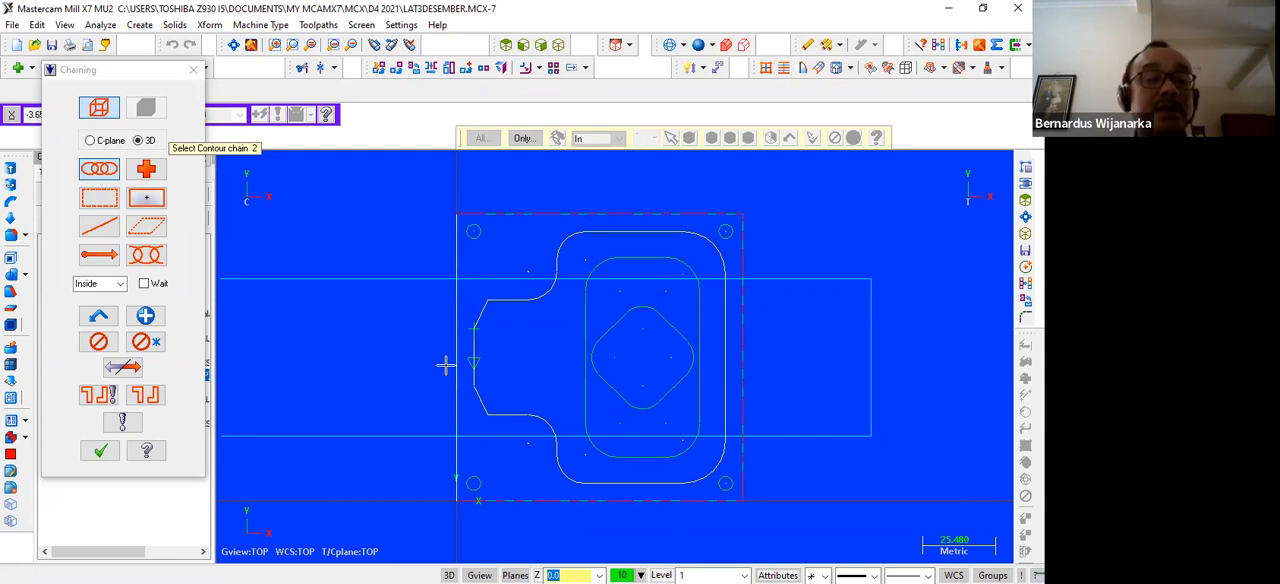
click(125, 369)
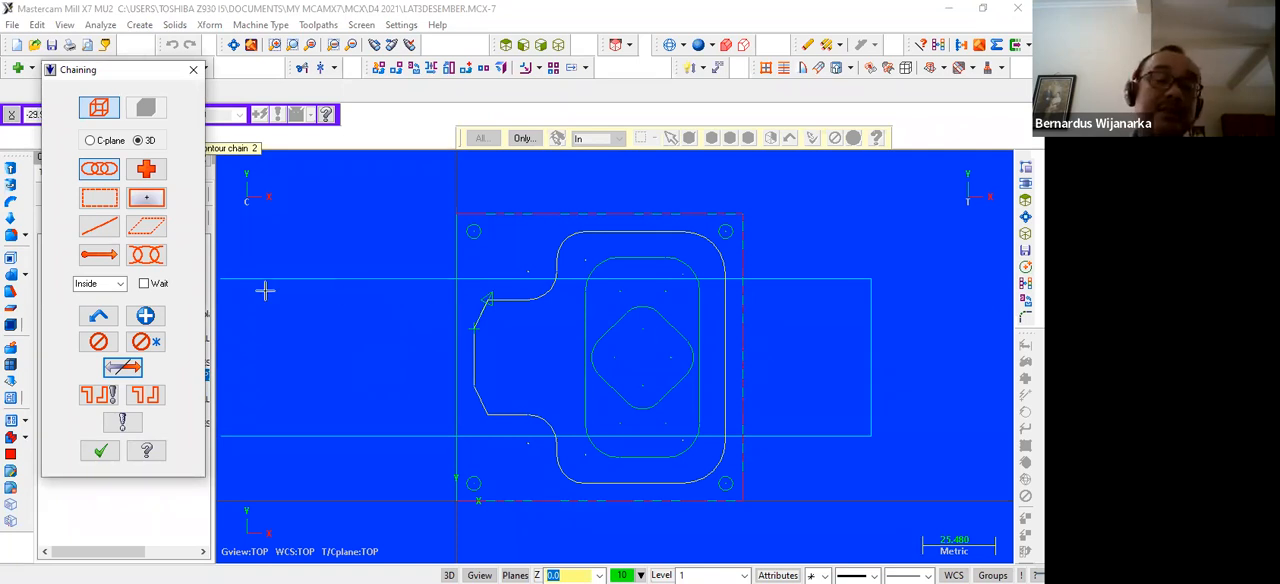
click(124, 368)
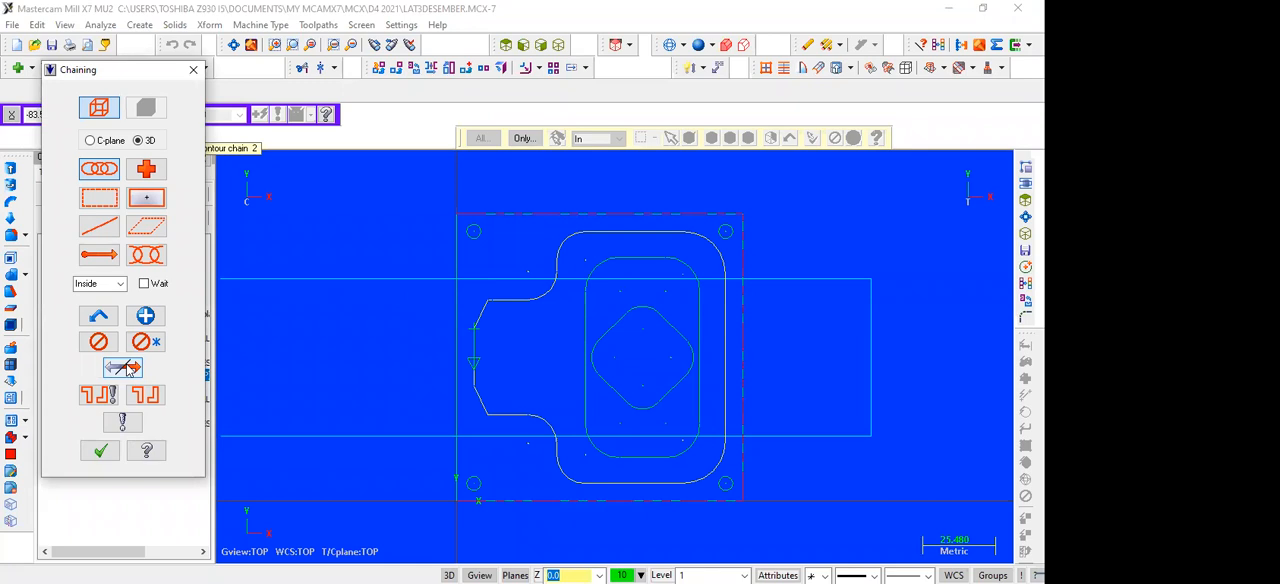
click(100, 450)
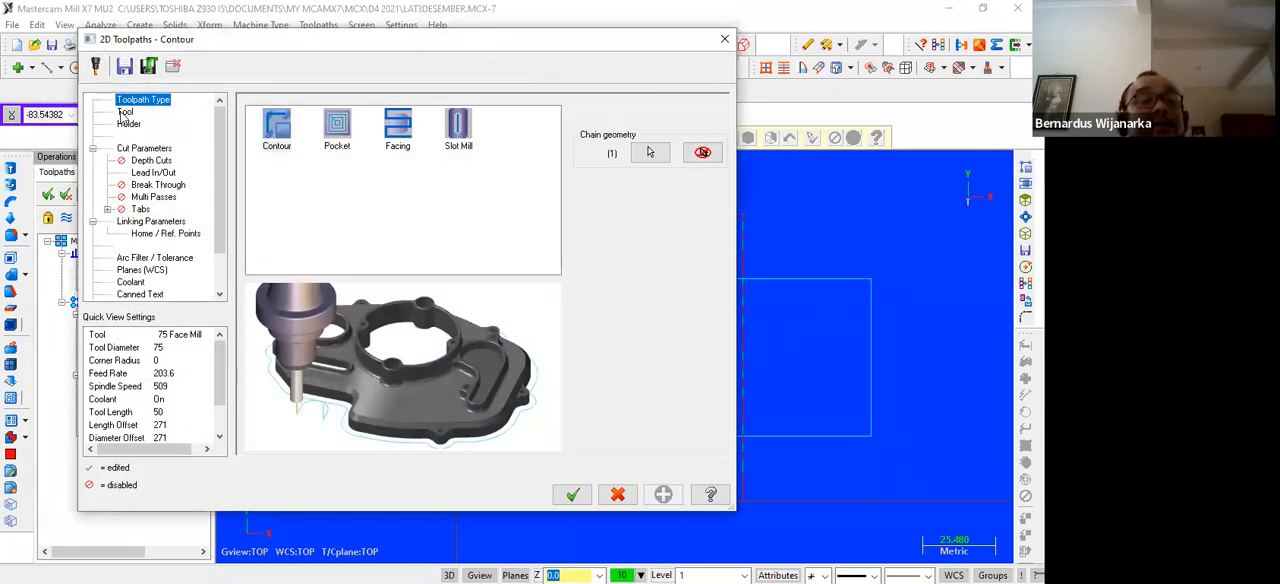
Choose the 12 mm flat endmill from the tool library for the contour operation
click(124, 112)
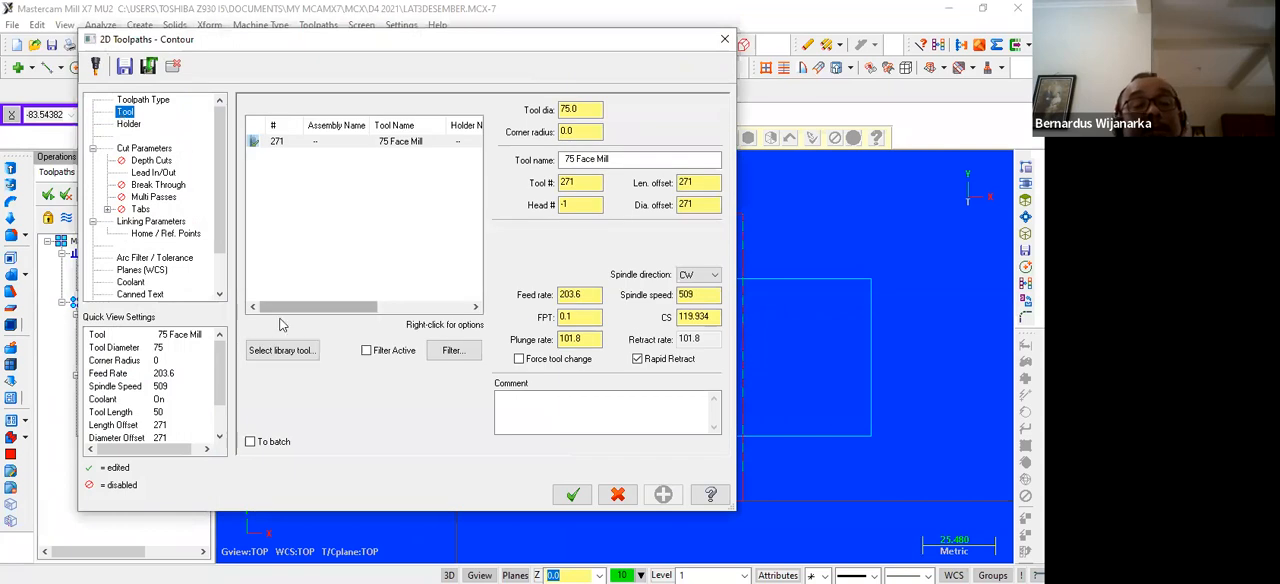
click(285, 351)
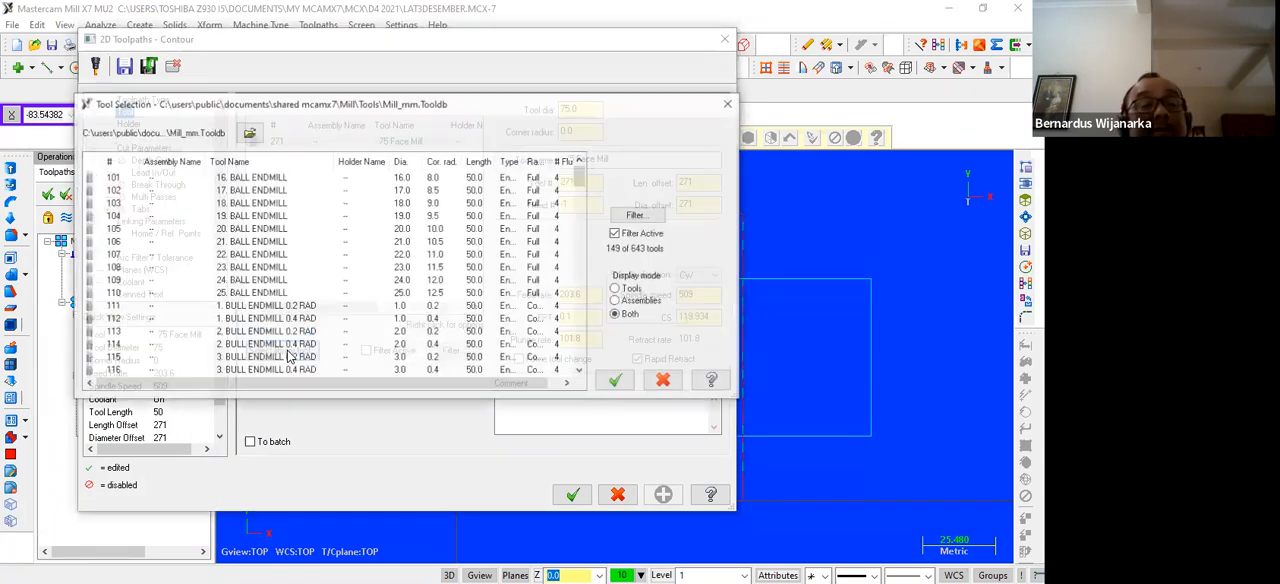
scroll(256, 260, down, 20)
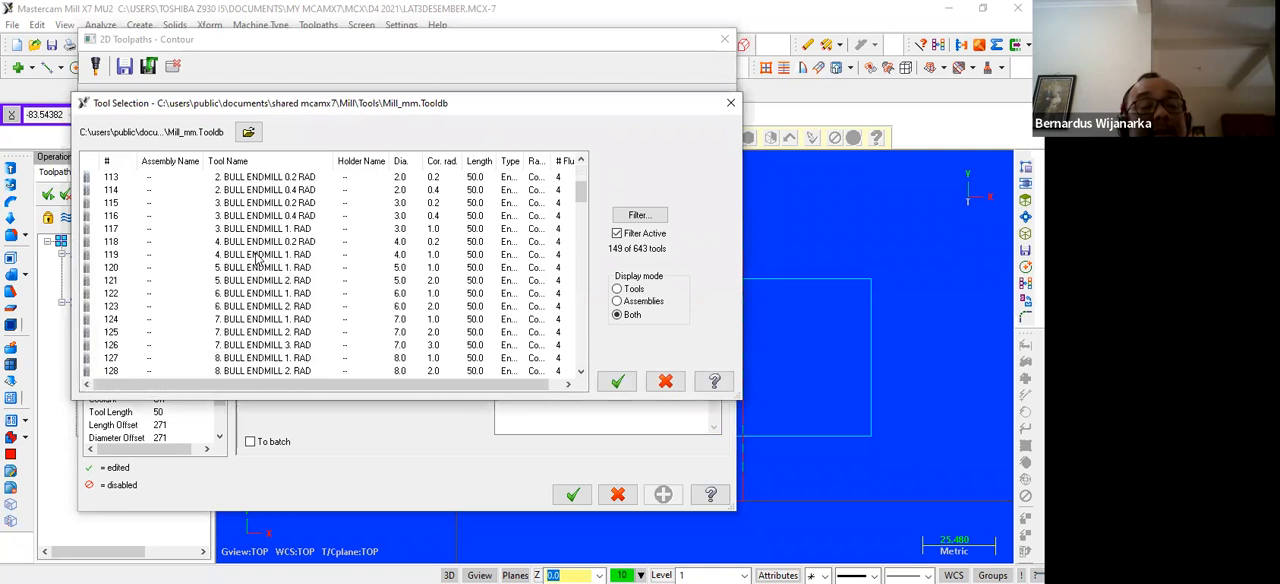
scroll(248, 258, down, 18)
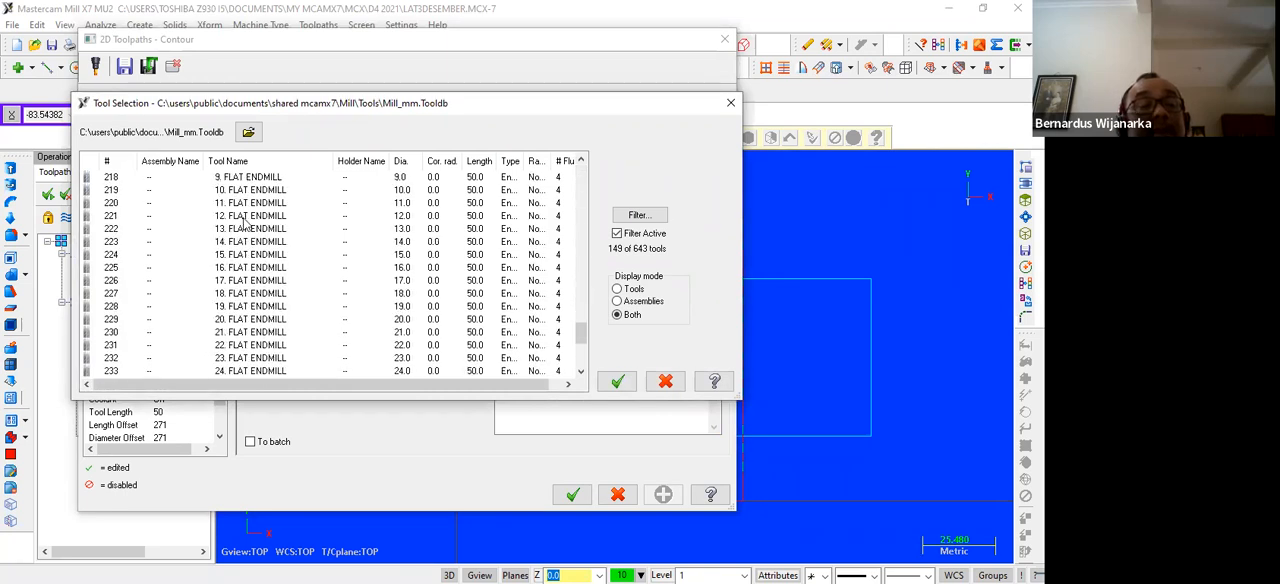
click(243, 216)
click(620, 381)
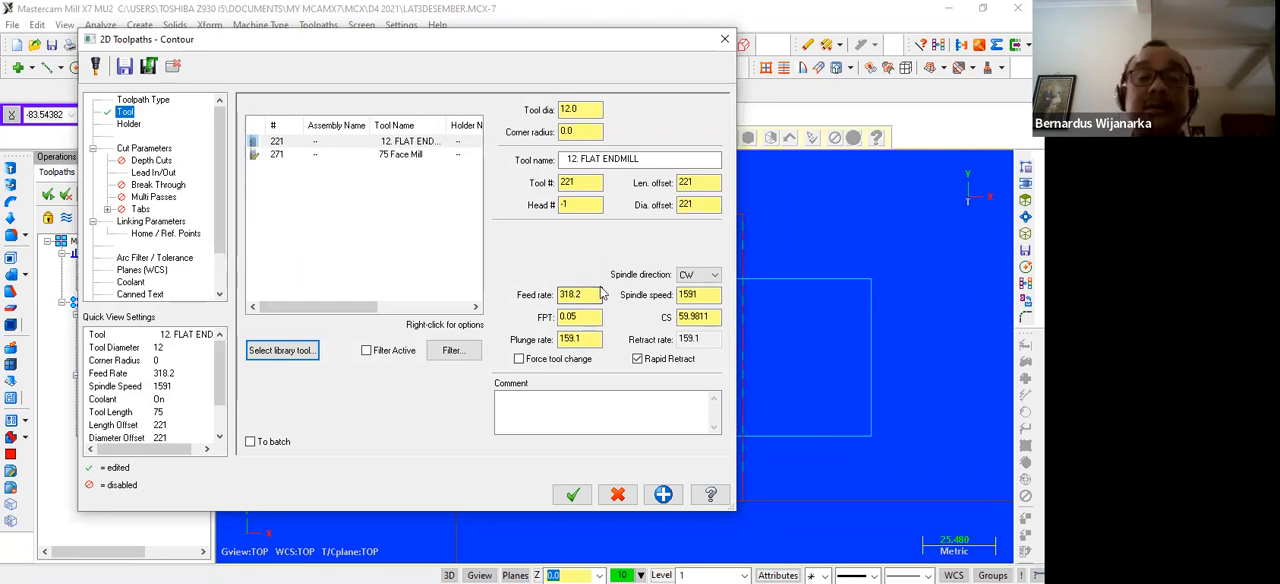
Set the endmill's feed rate to 200 and its spindle speed to 1800
drag(592, 297, 513, 298)
text(200)
click(701, 294)
double_click(701, 294)
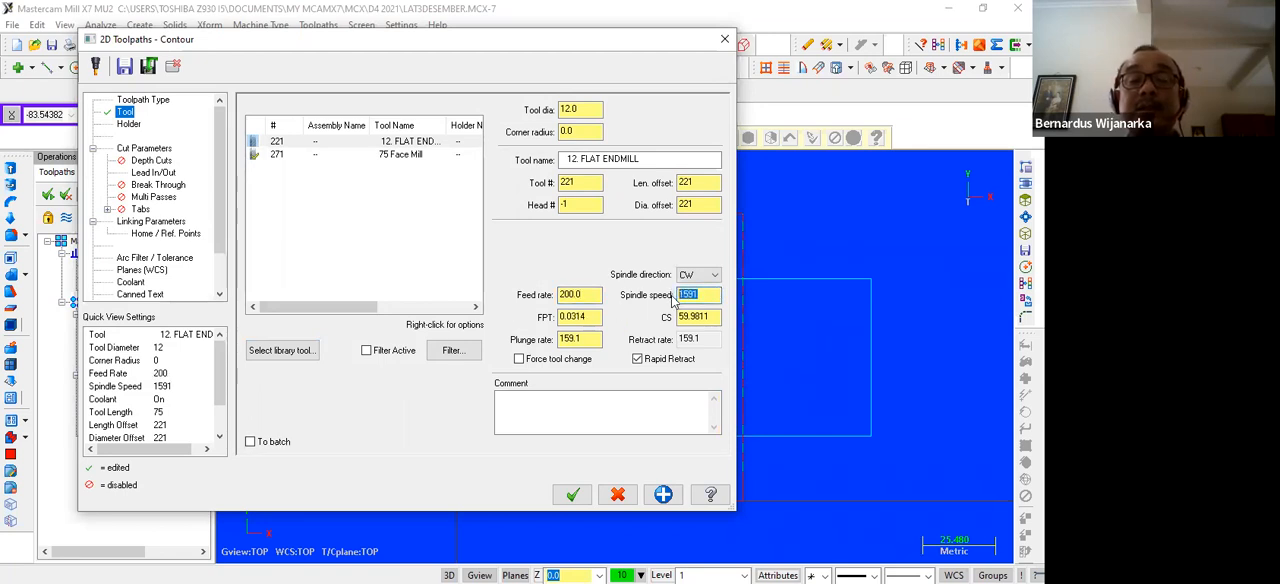
text(1800)
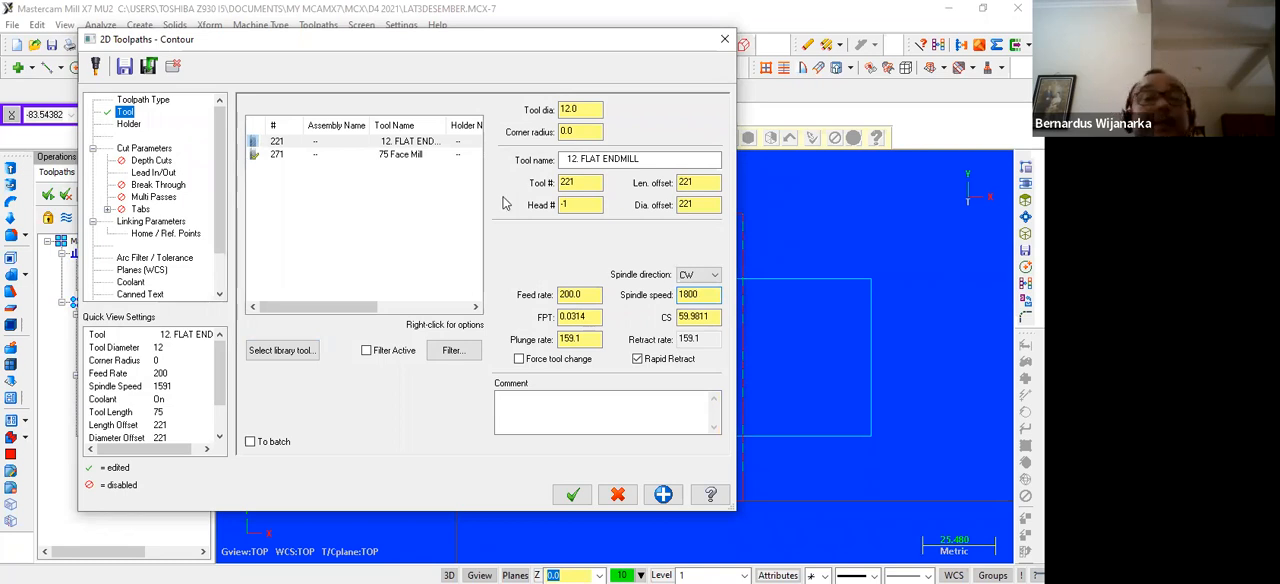
Set the contour's cutter compensation direction to Right
click(143, 149)
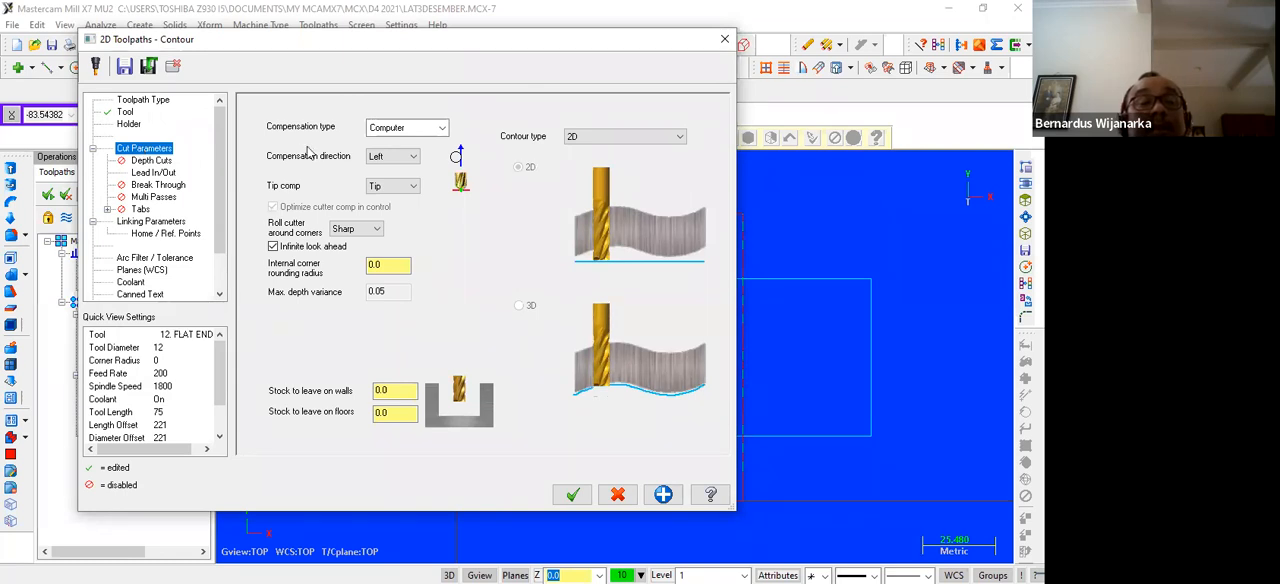
click(416, 161)
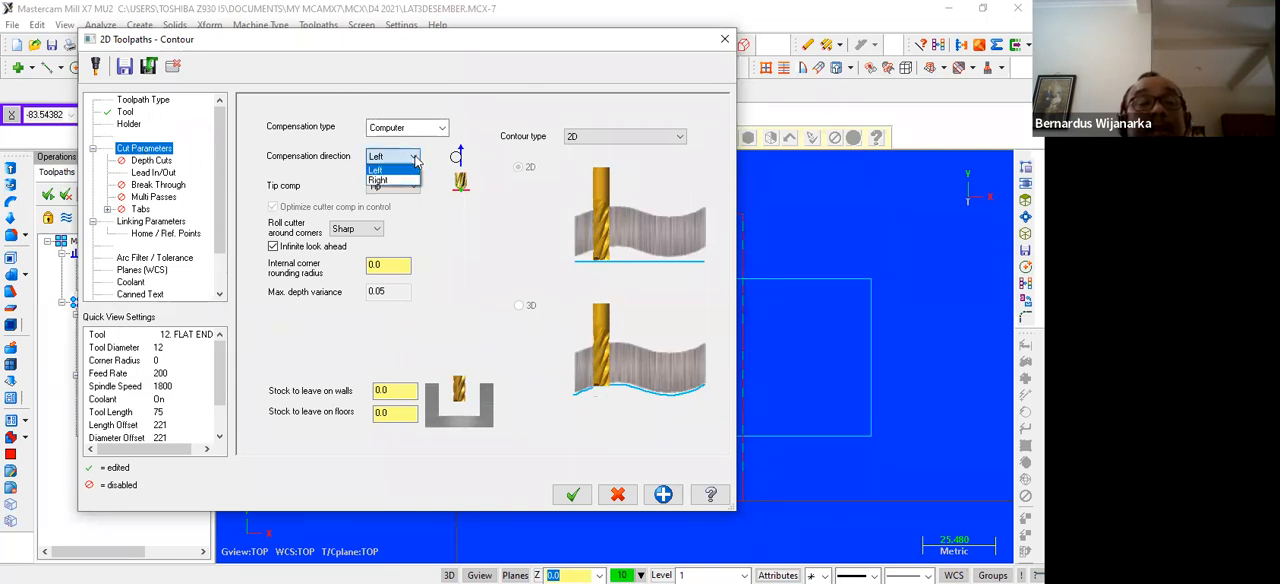
click(400, 180)
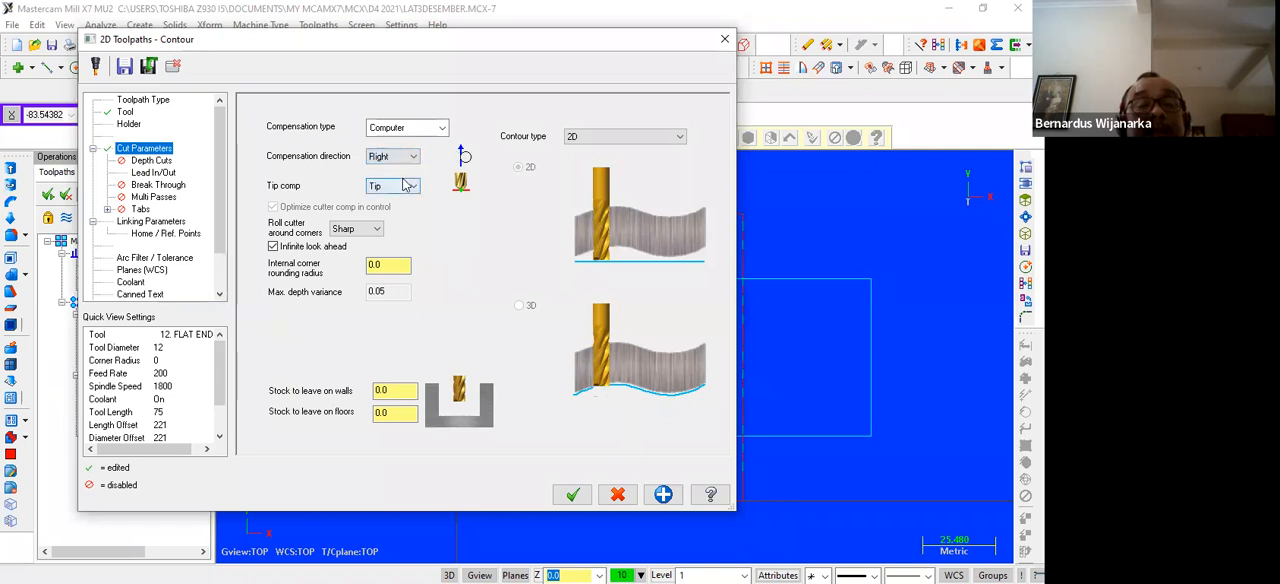
Enable depth cuts for the contour with 1 finish cut, and keep the tool down between depths
click(152, 163)
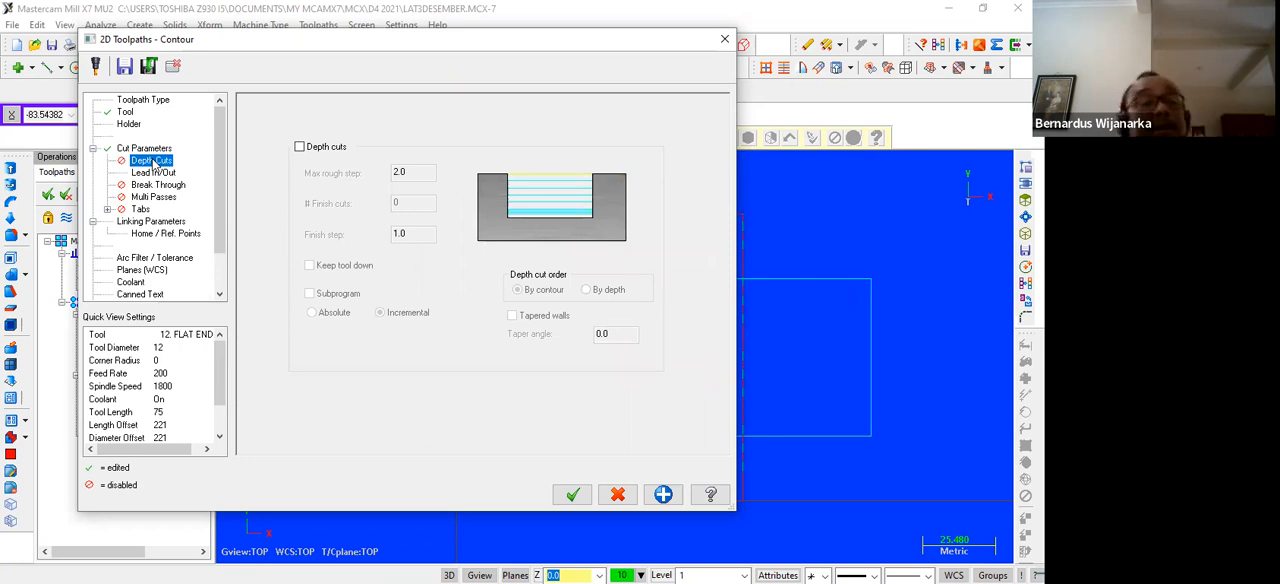
click(300, 147)
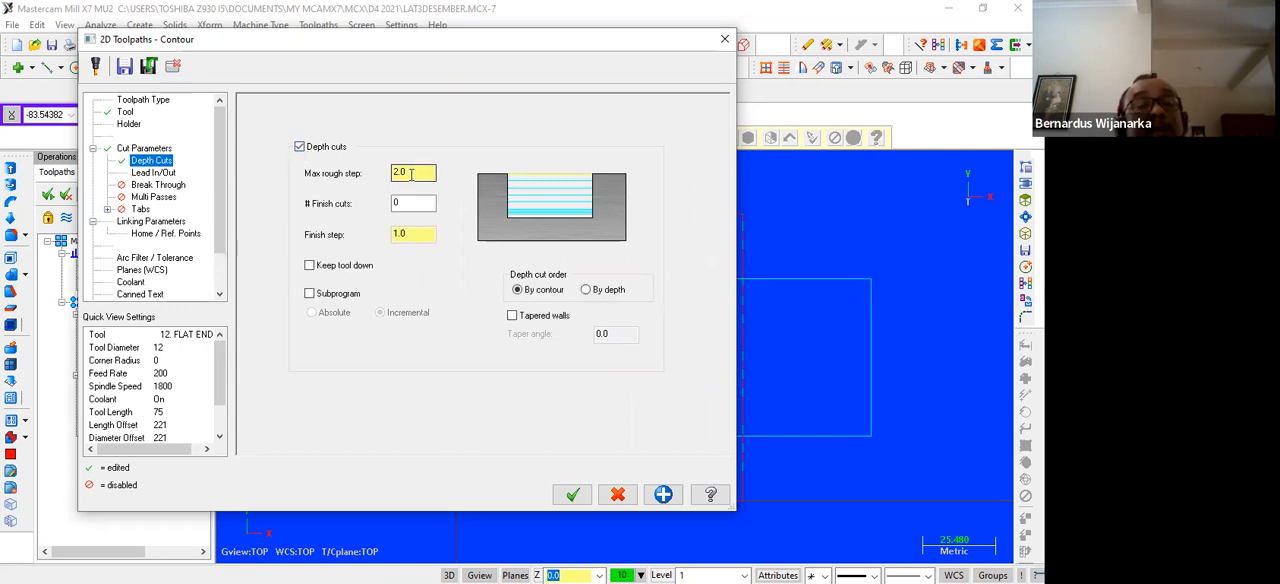
click(396, 203)
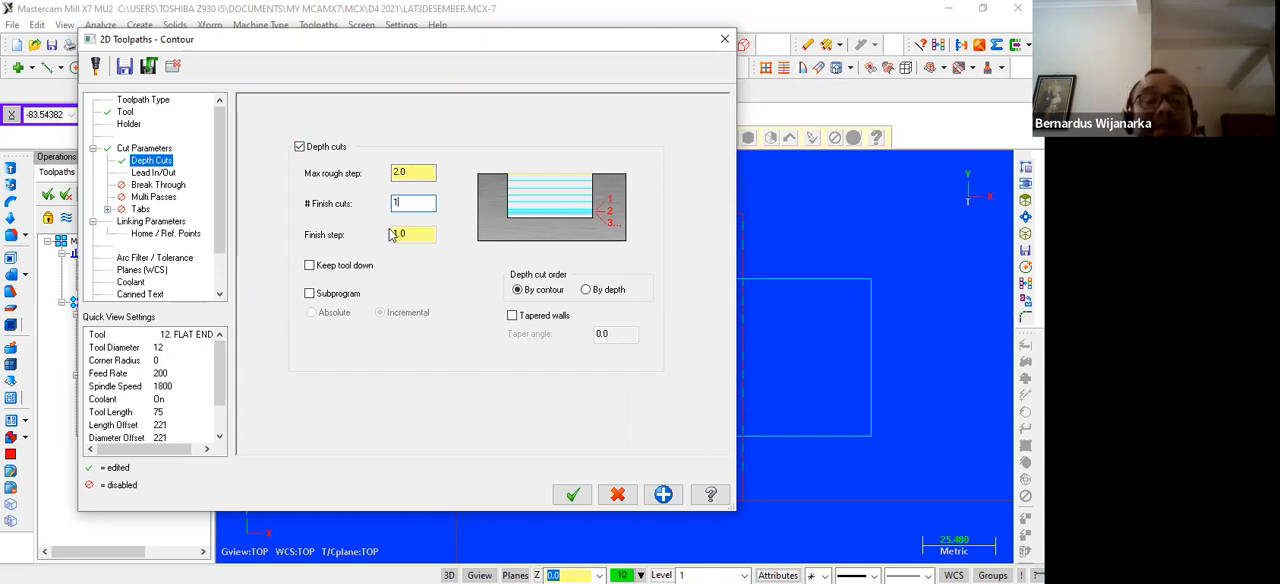
click(310, 267)
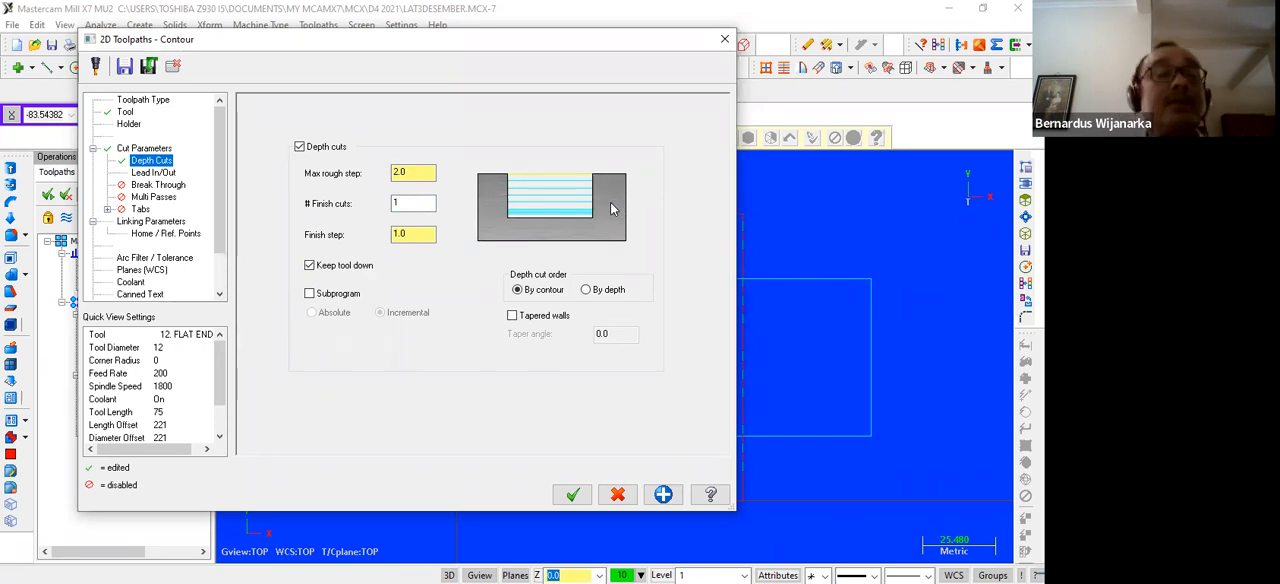
click(166, 174)
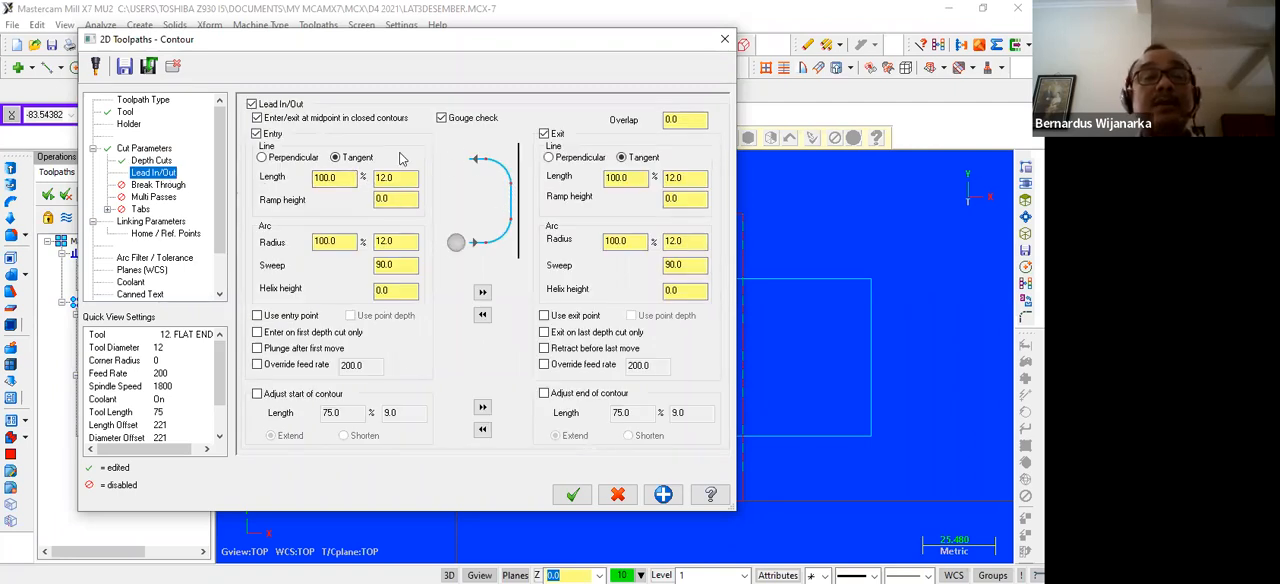
click(172, 192)
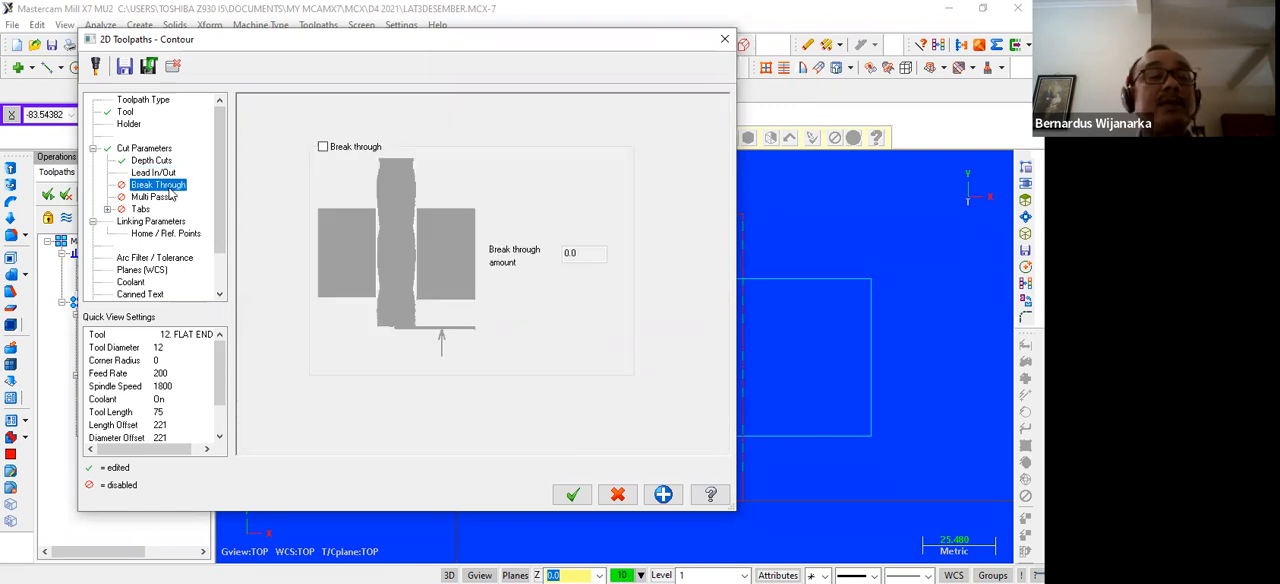
click(155, 197)
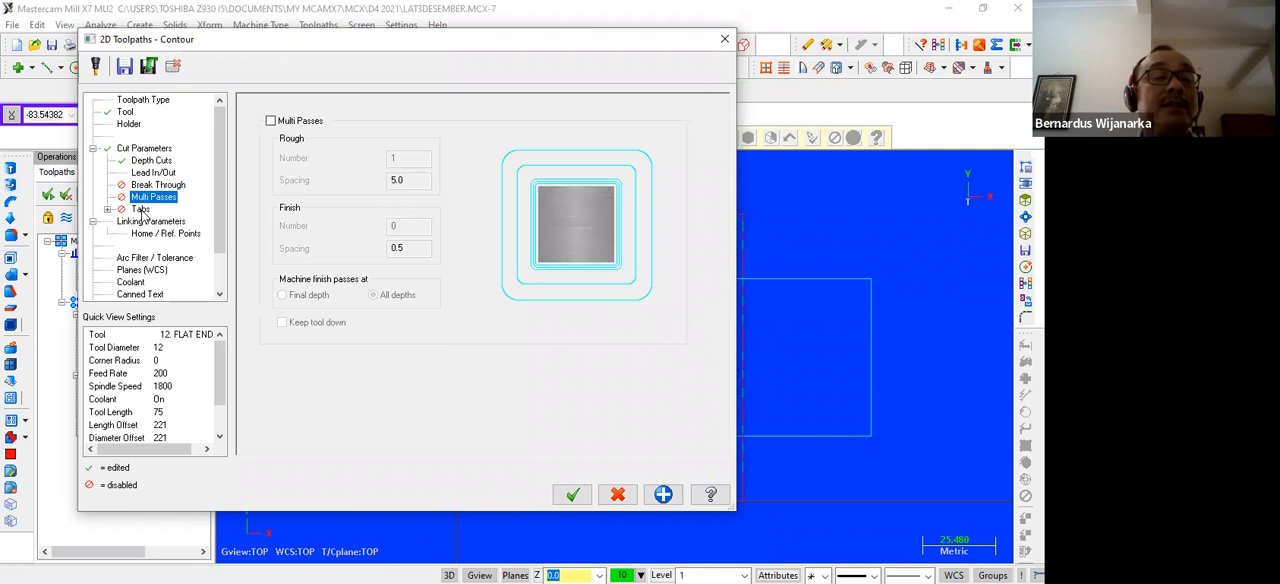
click(140, 209)
Make the contour's retract, feed plane and depth absolute, with Depth at -5, Retract at 10 and Feed plane at 5
click(148, 222)
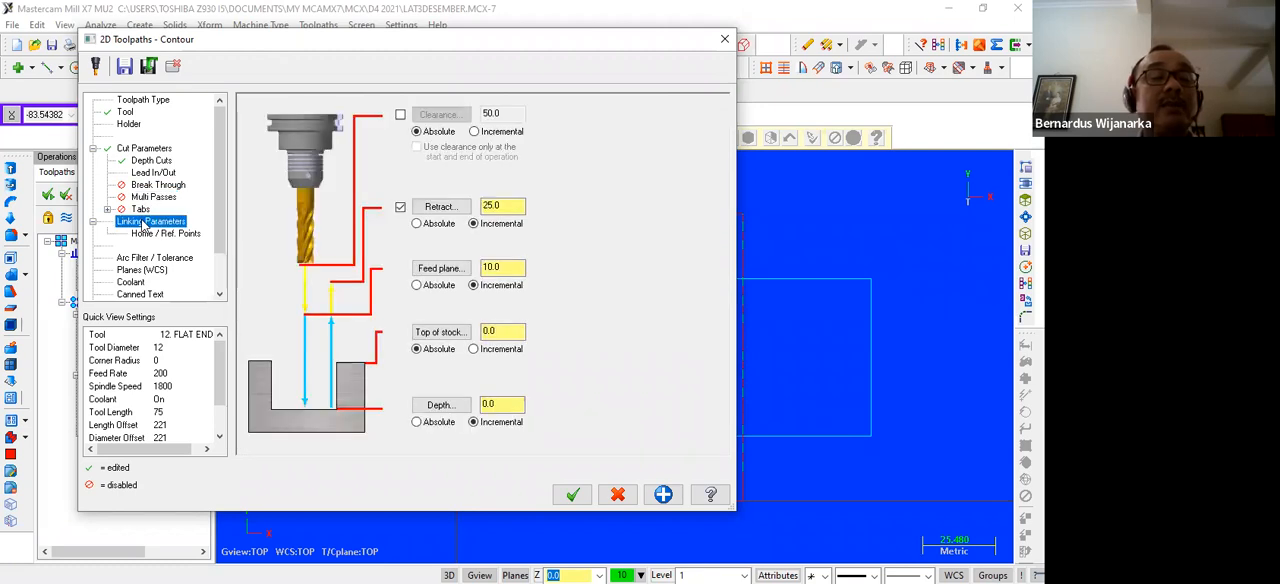
click(419, 224)
click(419, 286)
click(418, 421)
drag(503, 406, 471, 405)
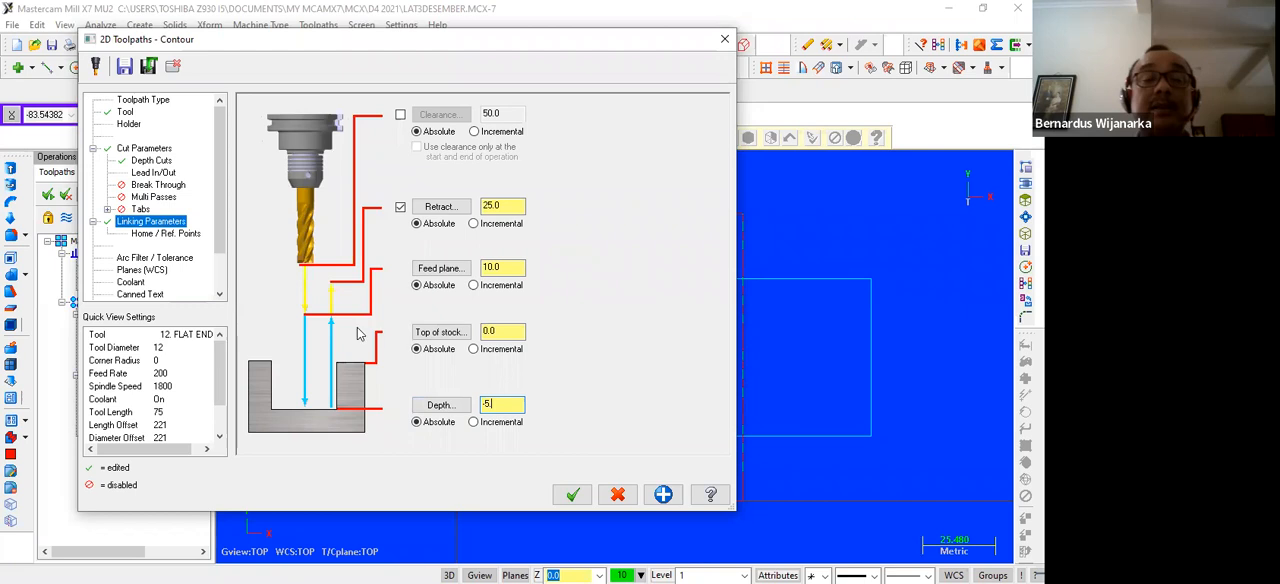
drag(508, 207, 487, 206)
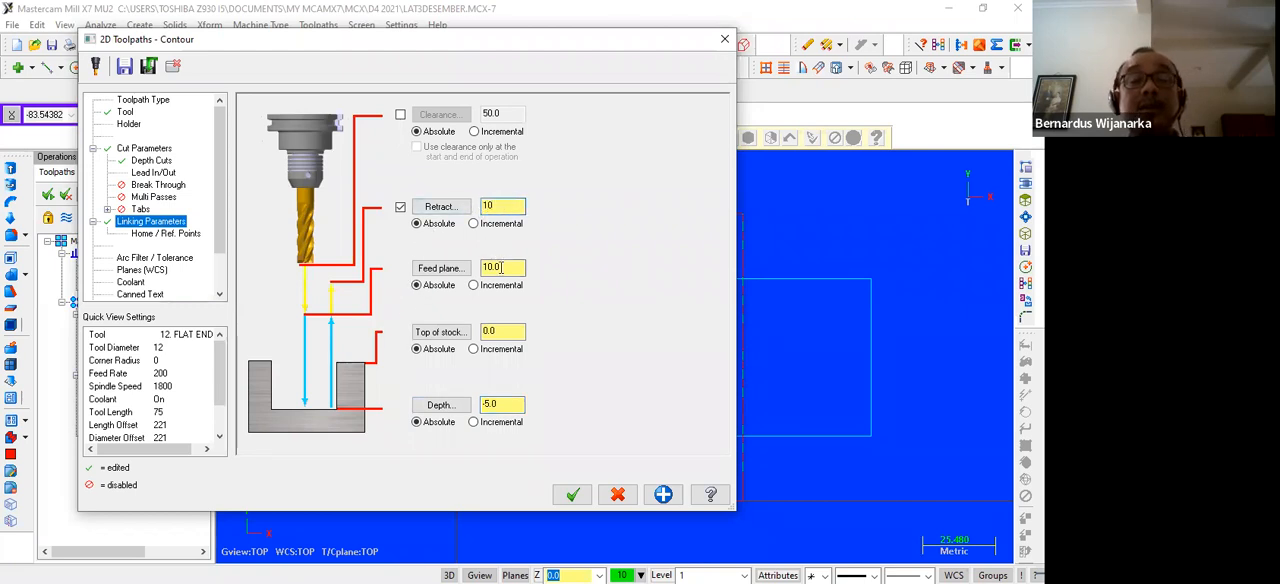
drag(503, 268, 474, 272)
text(5)
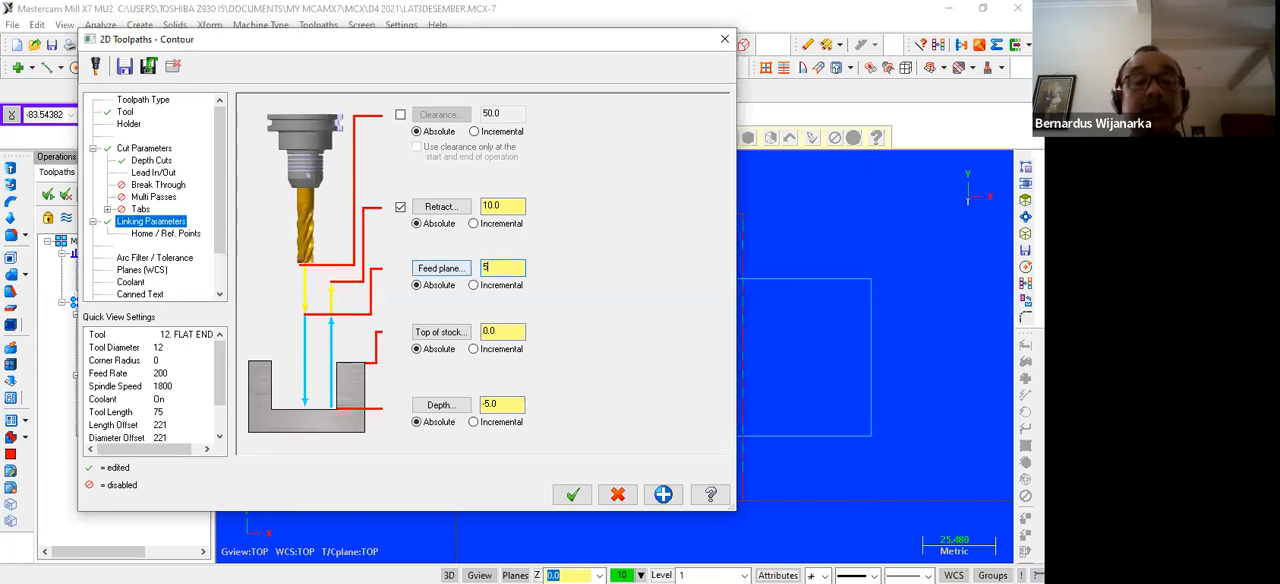
Turn flood coolant on for the contour operation and accept its parameters to generate the toolpath
click(130, 282)
click(498, 187)
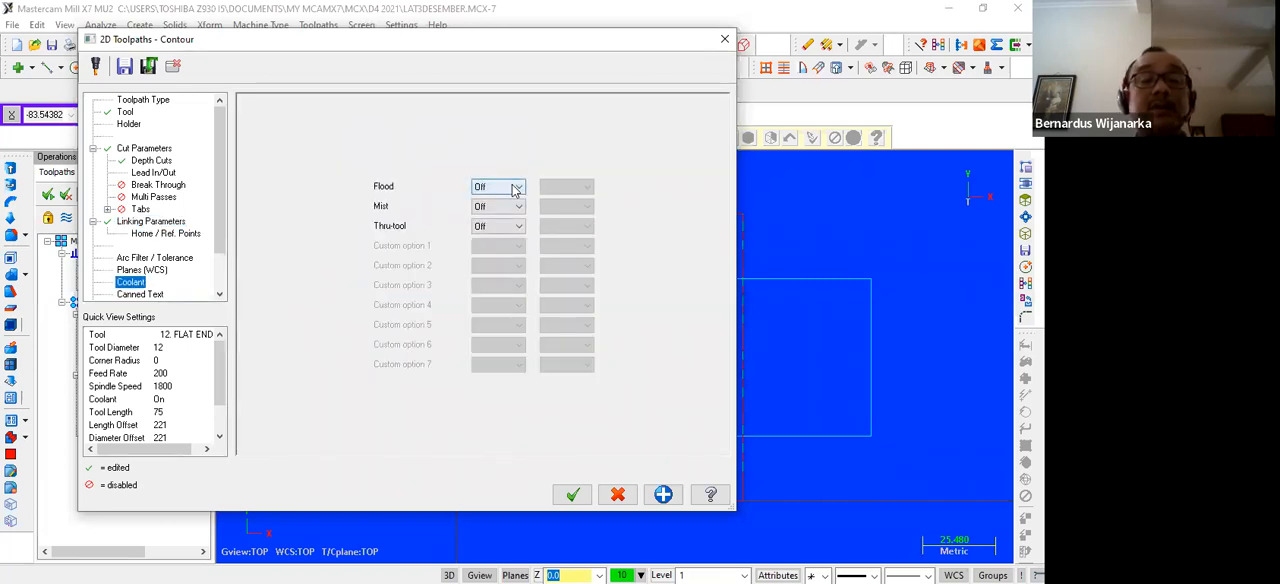
click(480, 201)
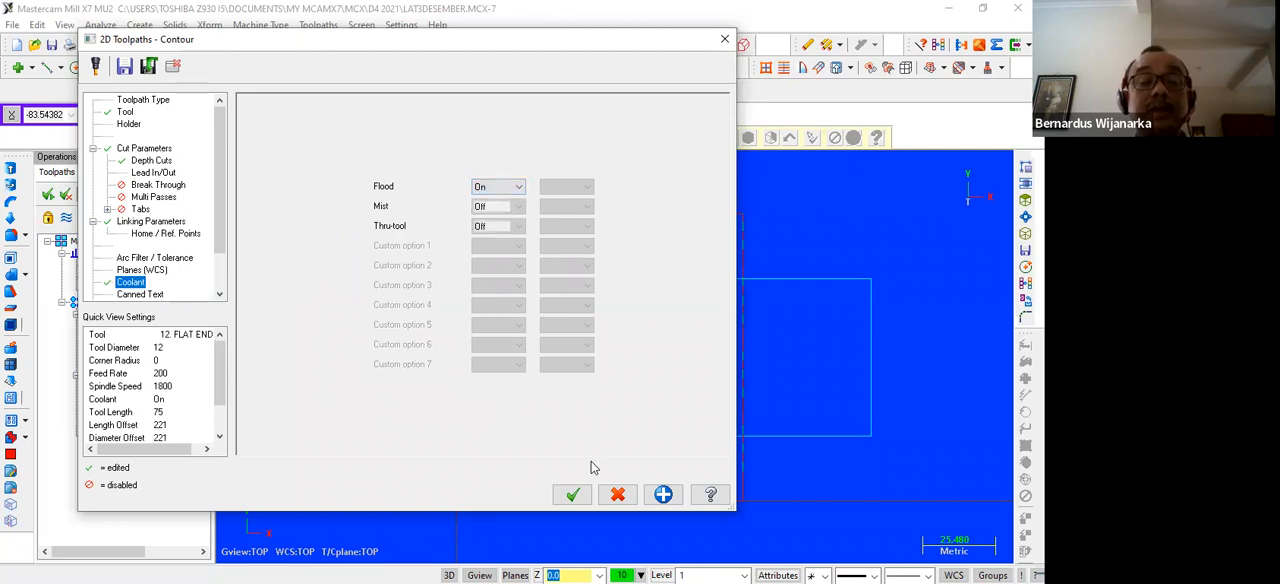
click(573, 496)
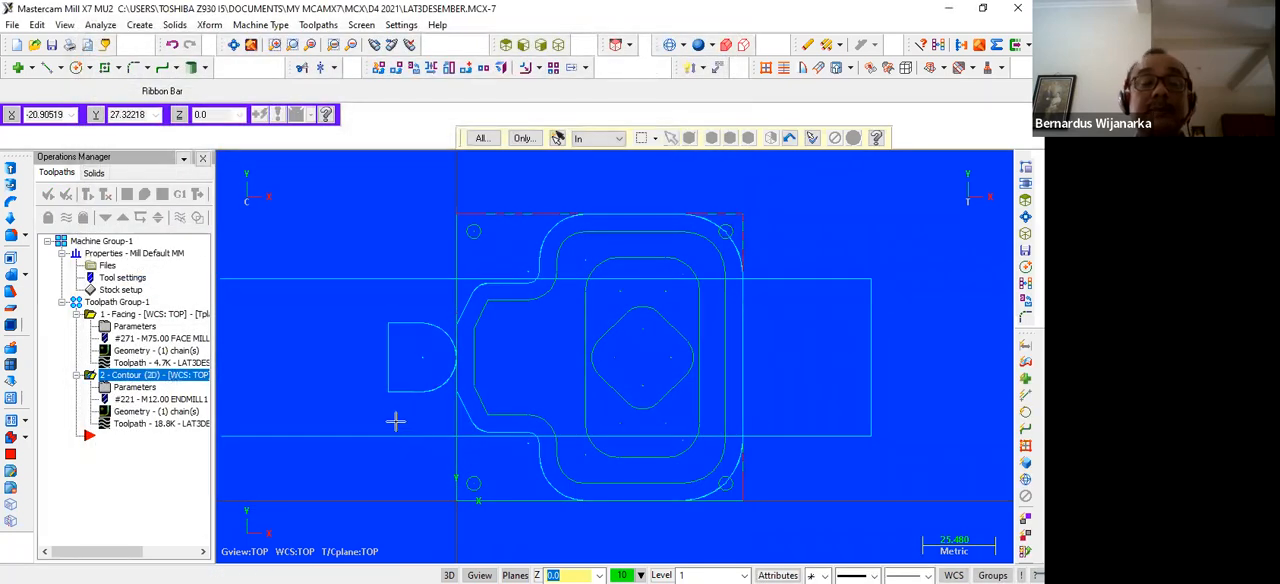
scroll(380, 388, up, 2)
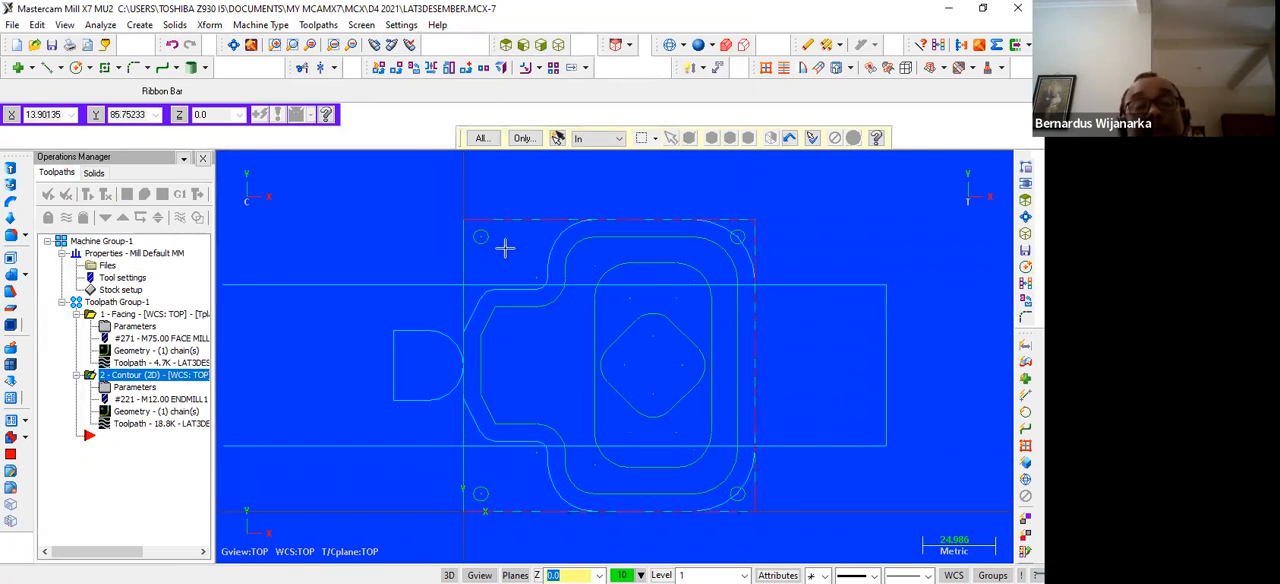
scroll(354, 251, down, 1)
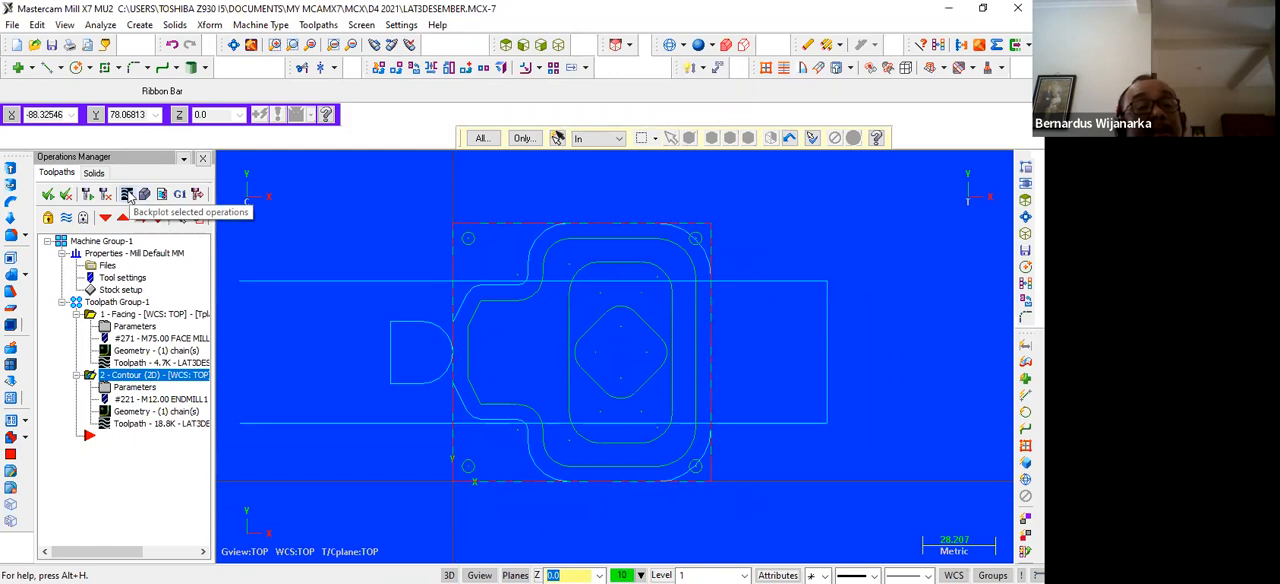
Backplot the contour operation in isometric view and return to the top view
click(558, 44)
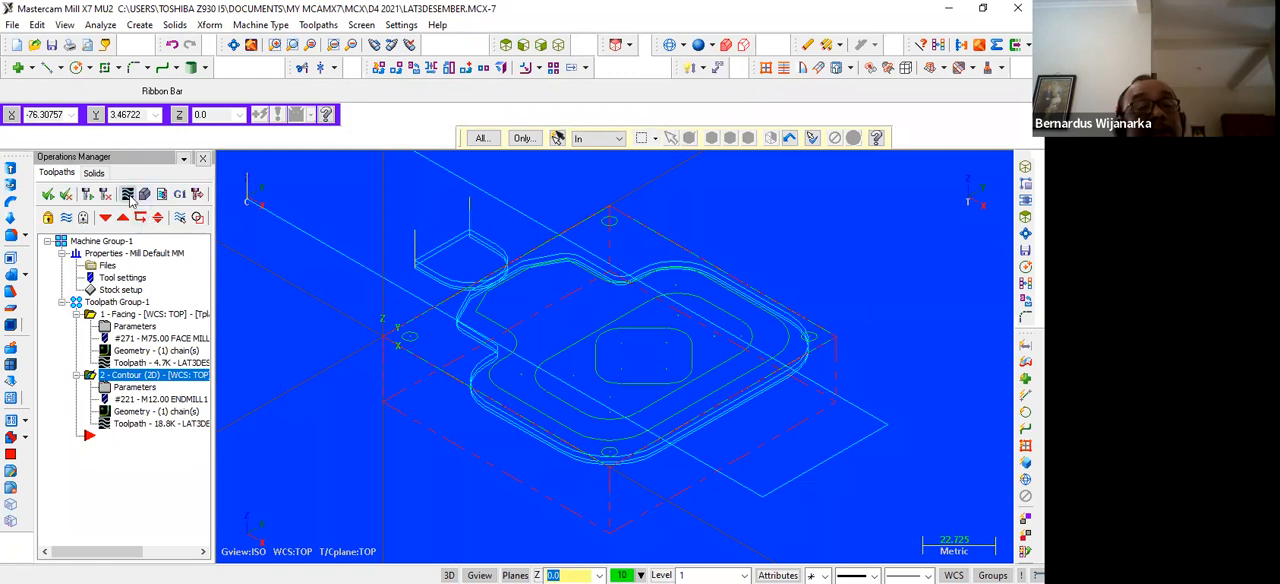
click(130, 200)
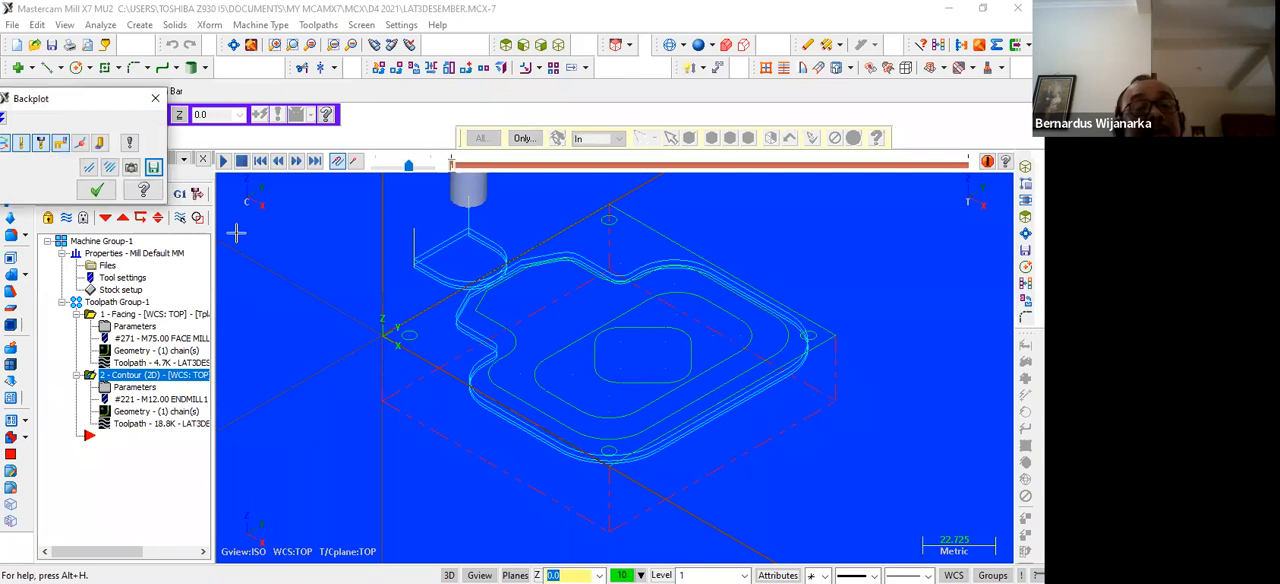
click(223, 161)
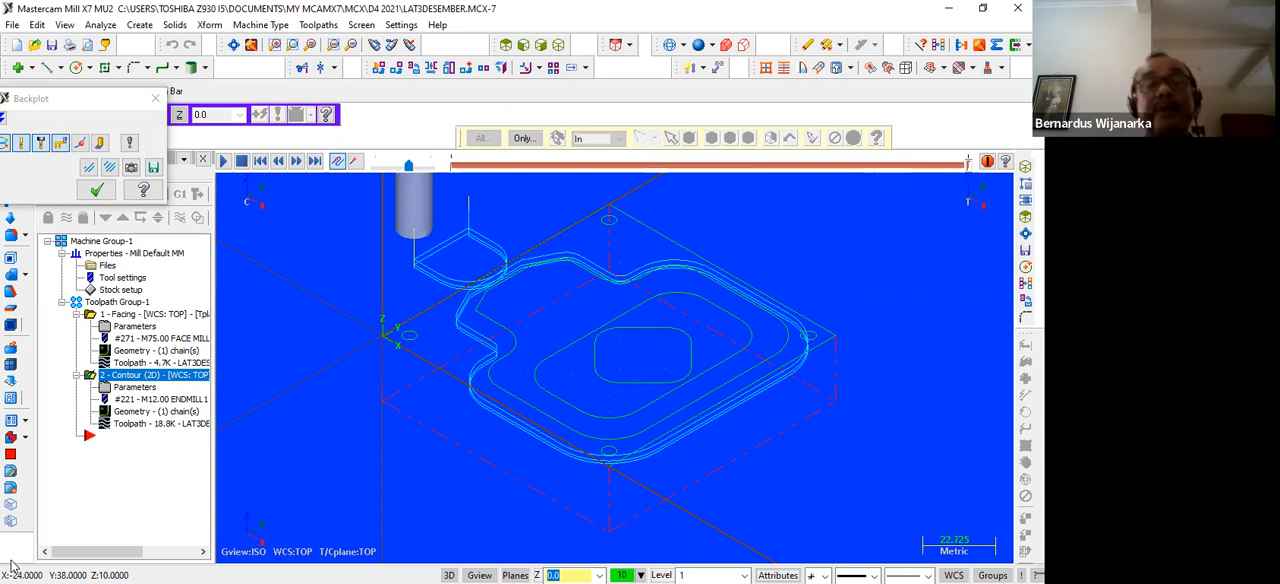
click(155, 98)
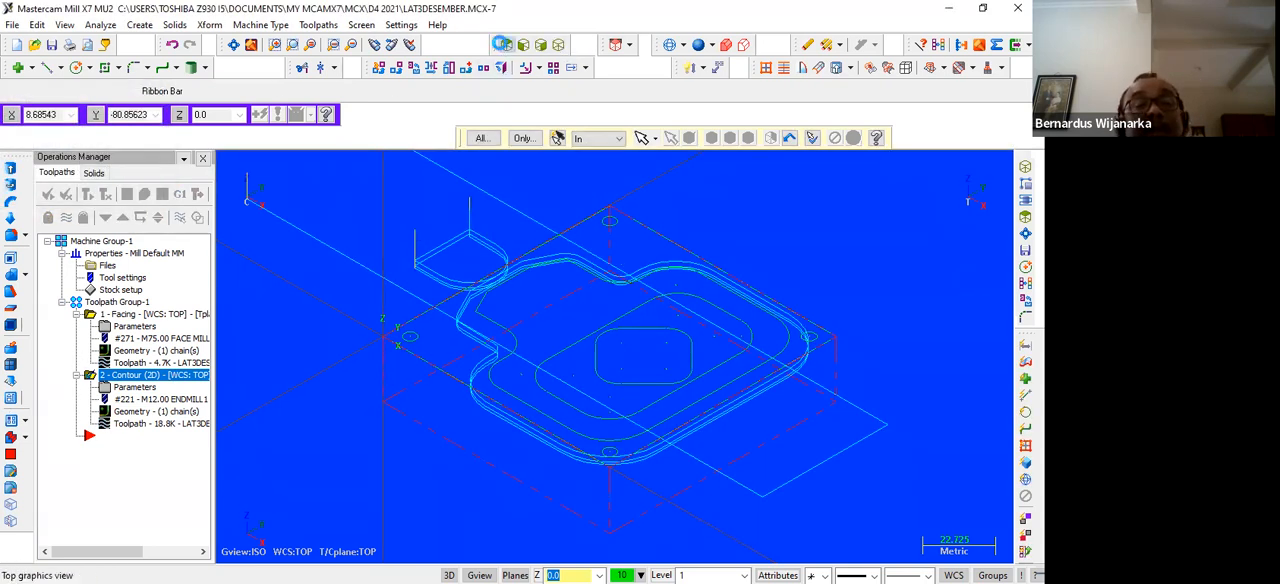
click(502, 44)
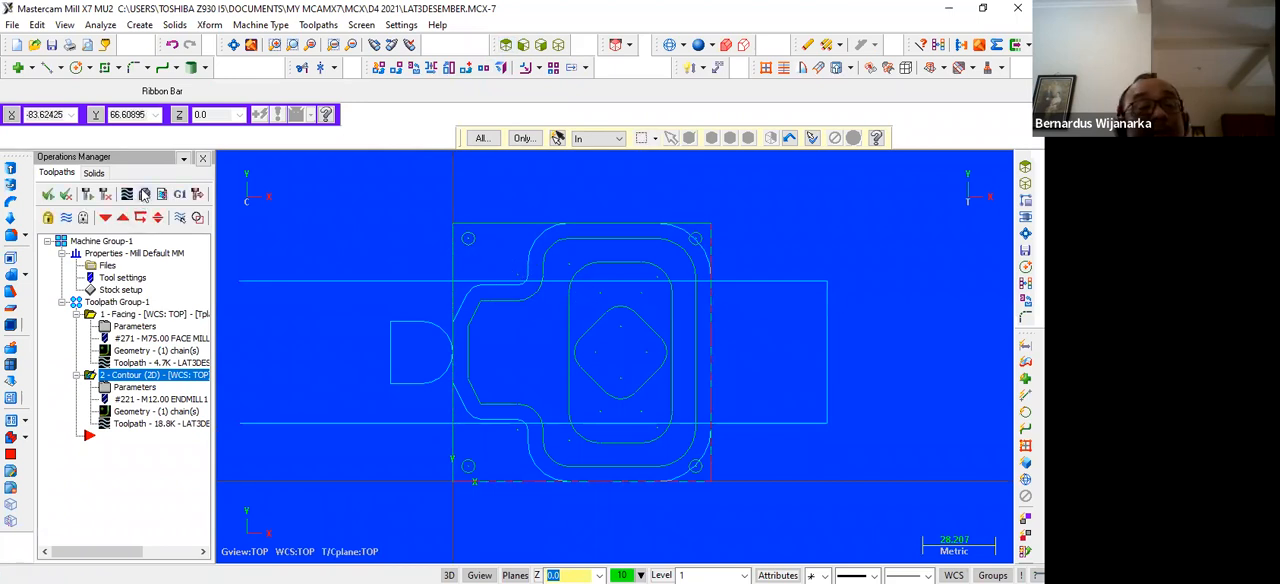
Verify the contour operation on the stock in the simulator from an isometric view, and close the simulator
click(144, 195)
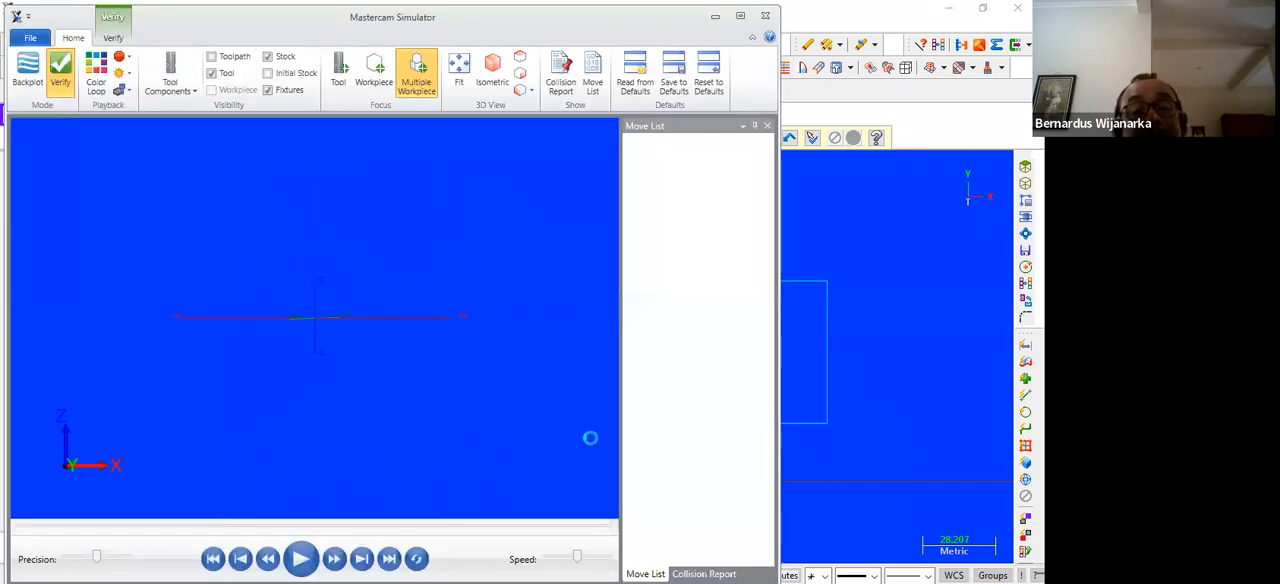
click(517, 62)
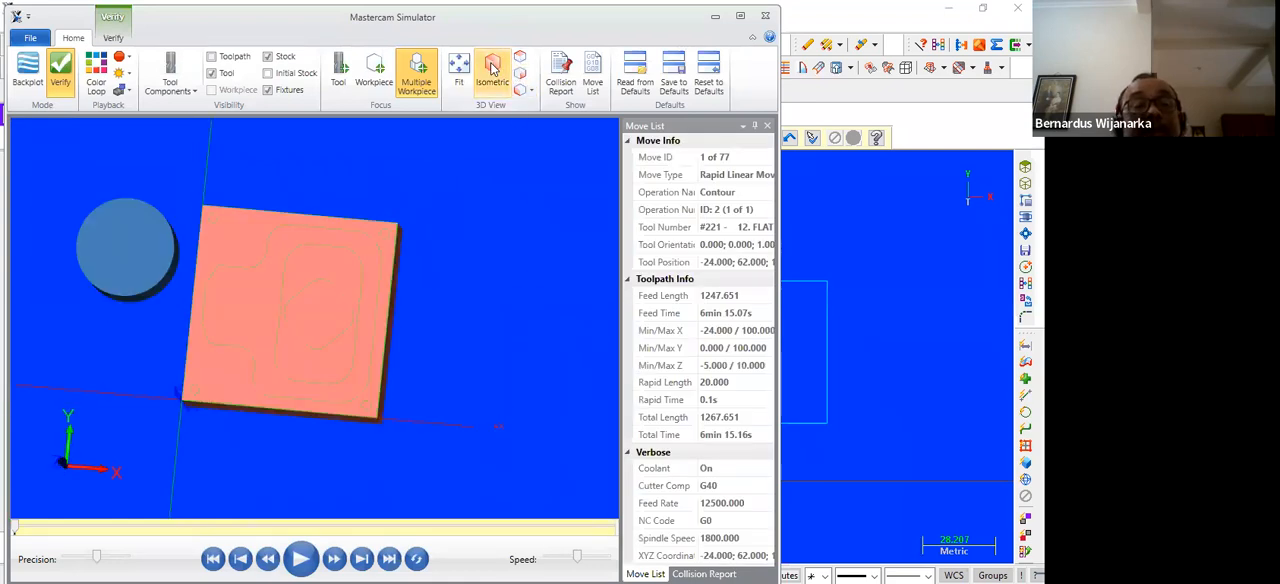
click(300, 559)
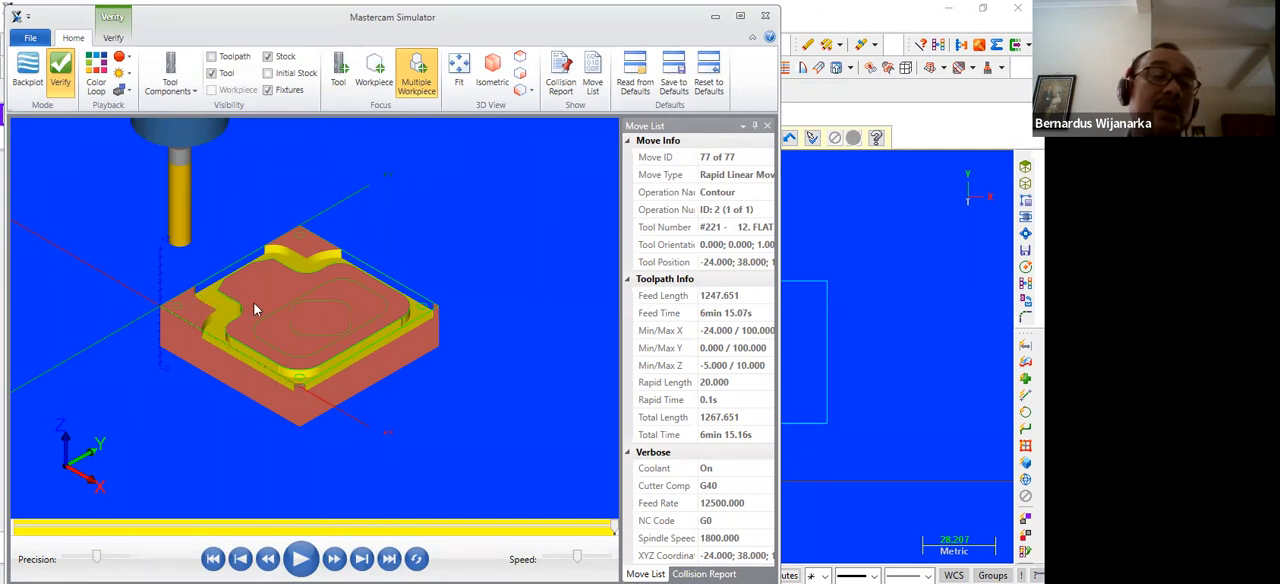
click(765, 17)
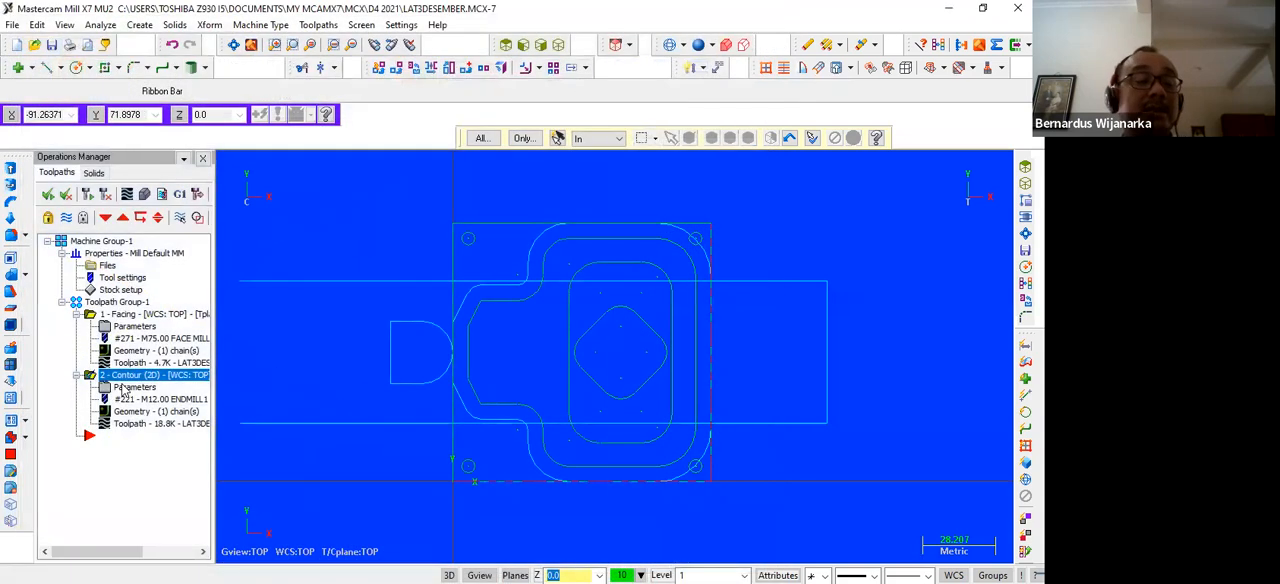
Enable multi passes for the contour operation with 3 roughing passes spaced 10 apart
click(121, 387)
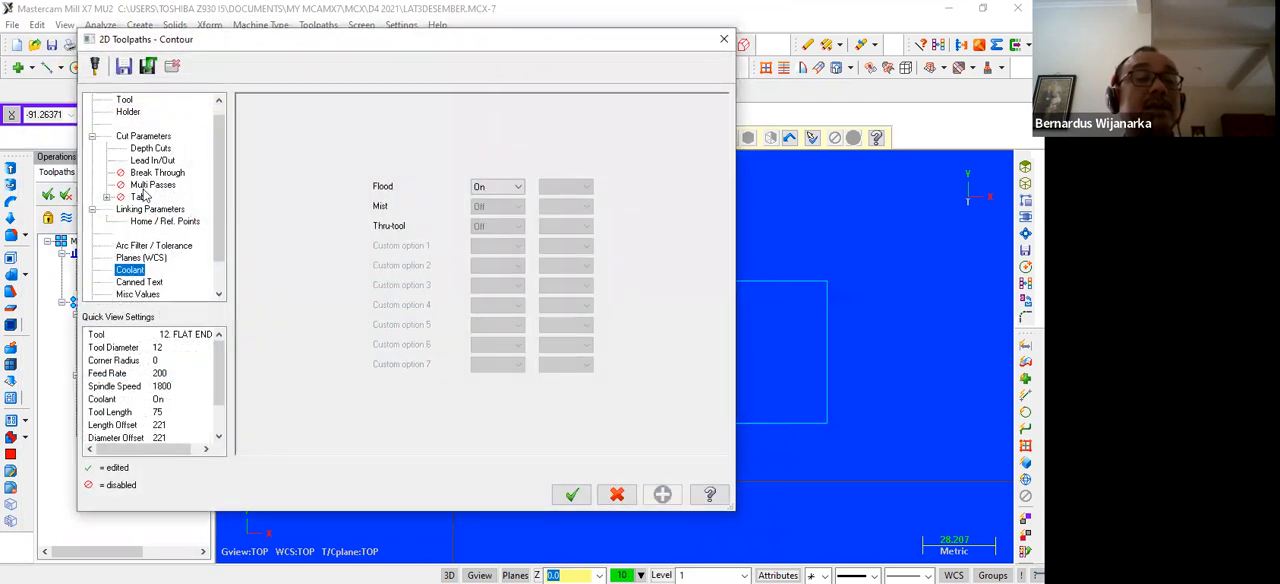
click(145, 188)
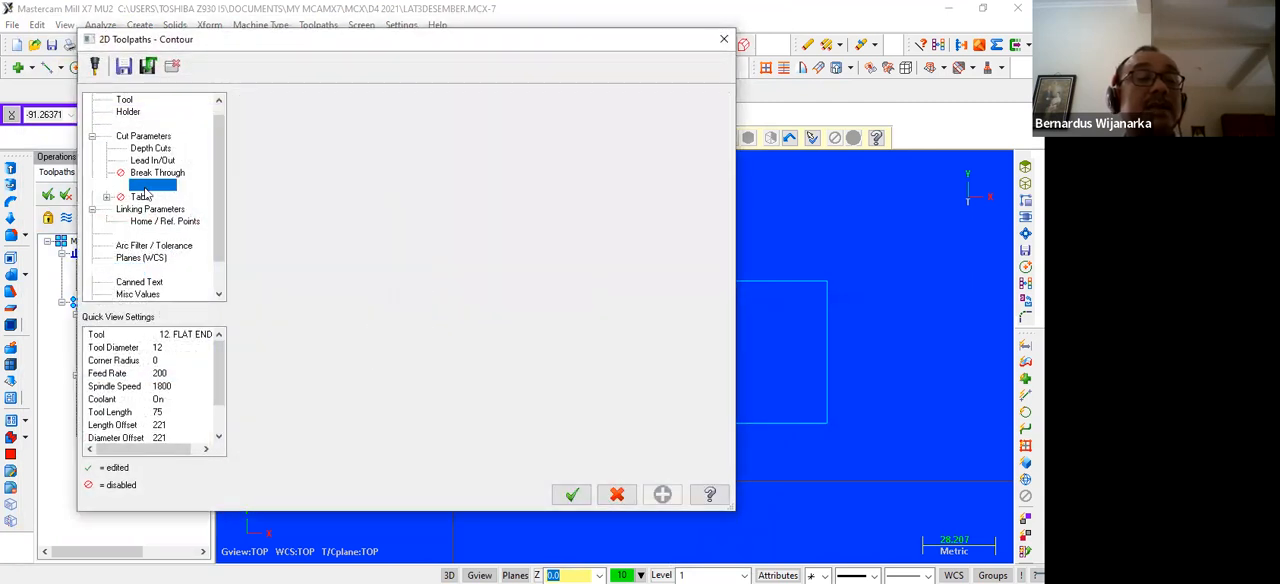
click(274, 121)
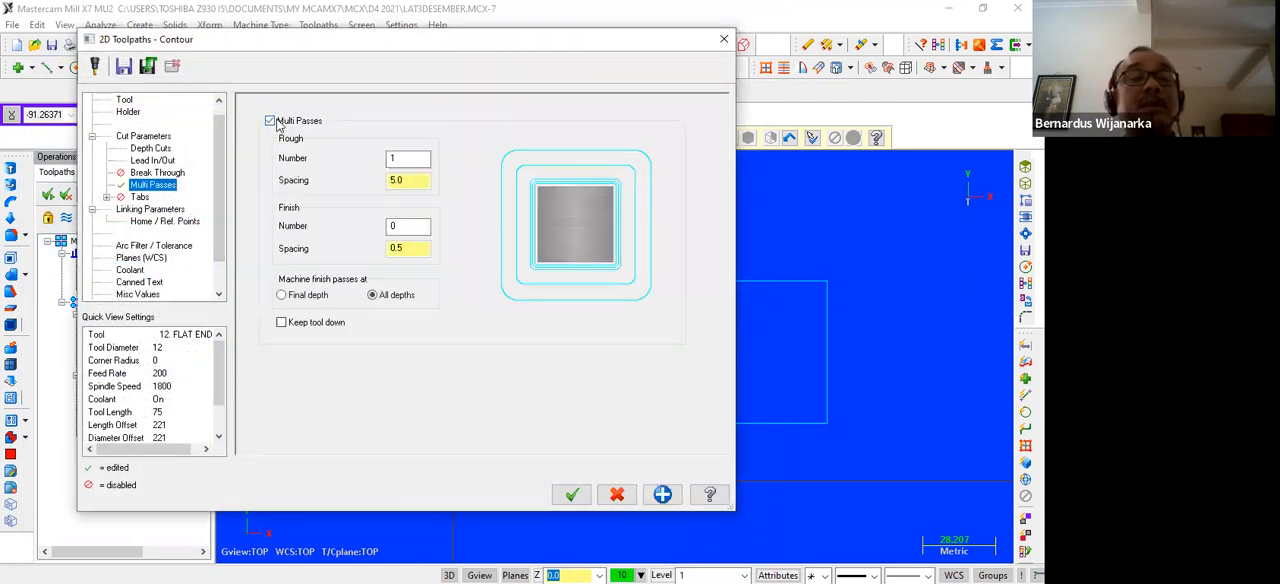
double_click(410, 158)
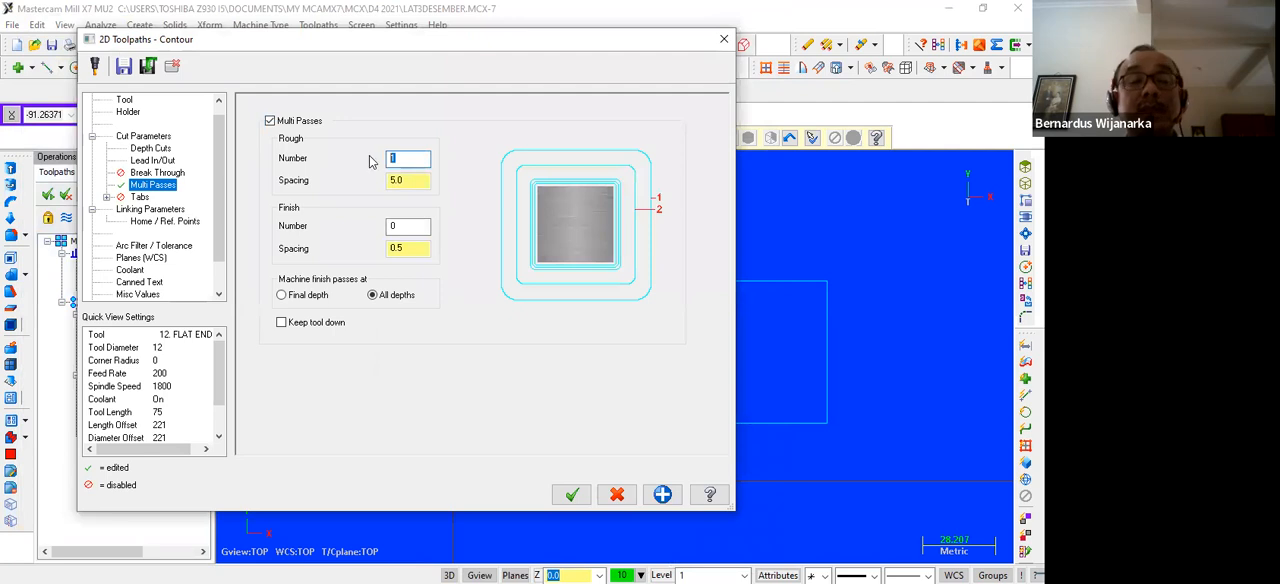
text(3)
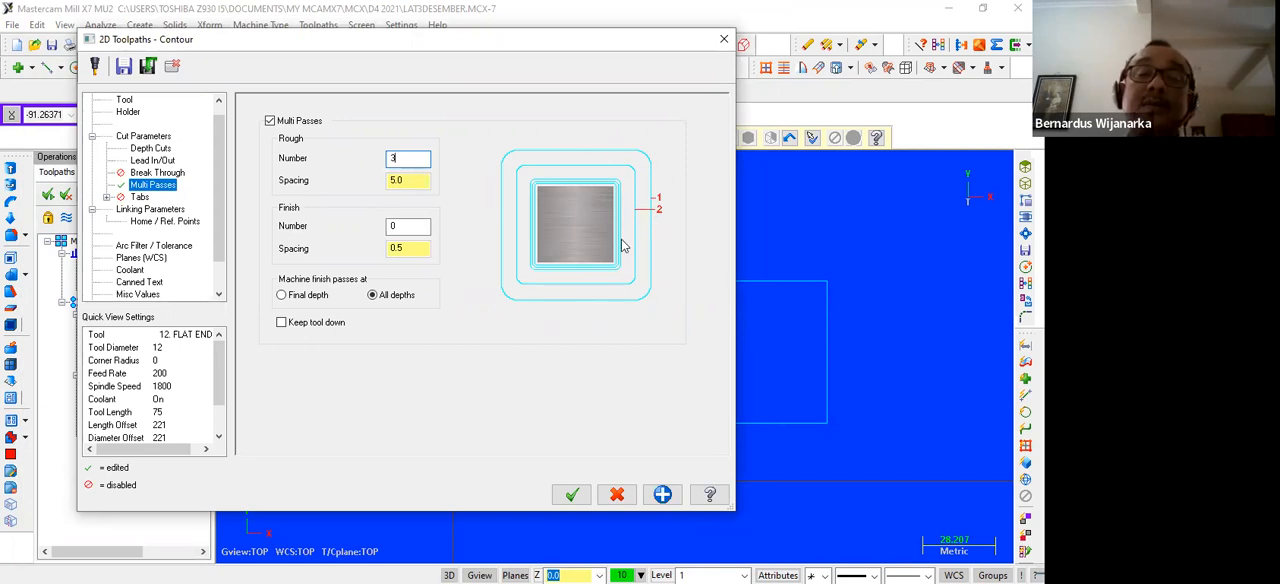
key(Tab)
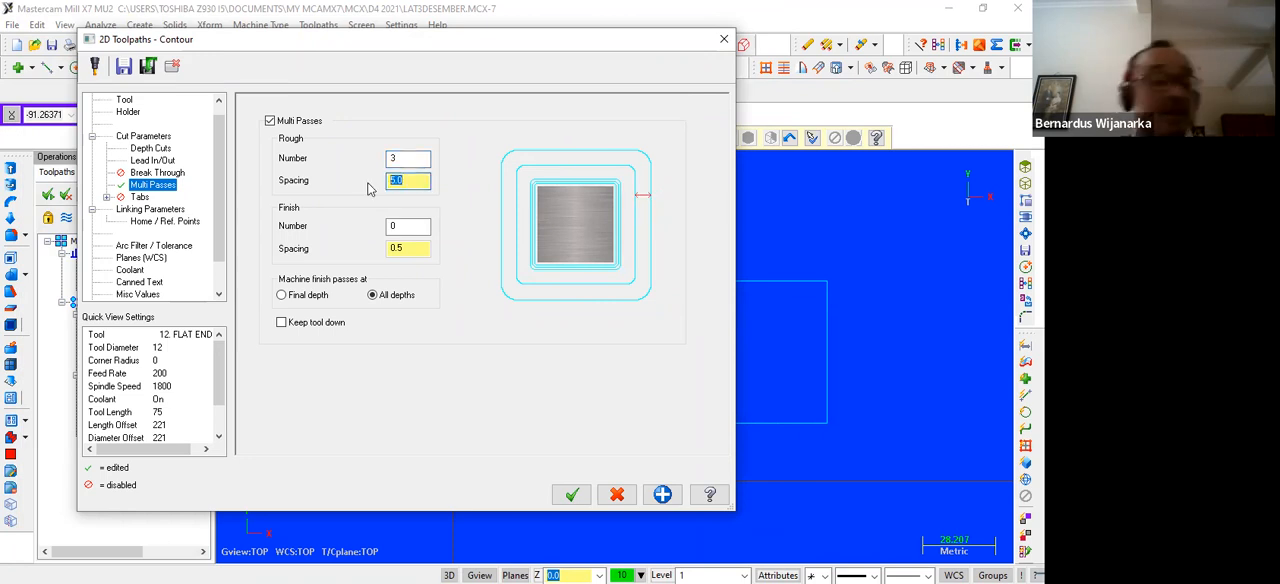
text(10)
Set 1 finish pass for the contour, machined at final depth only, and accept the parameters
click(410, 225)
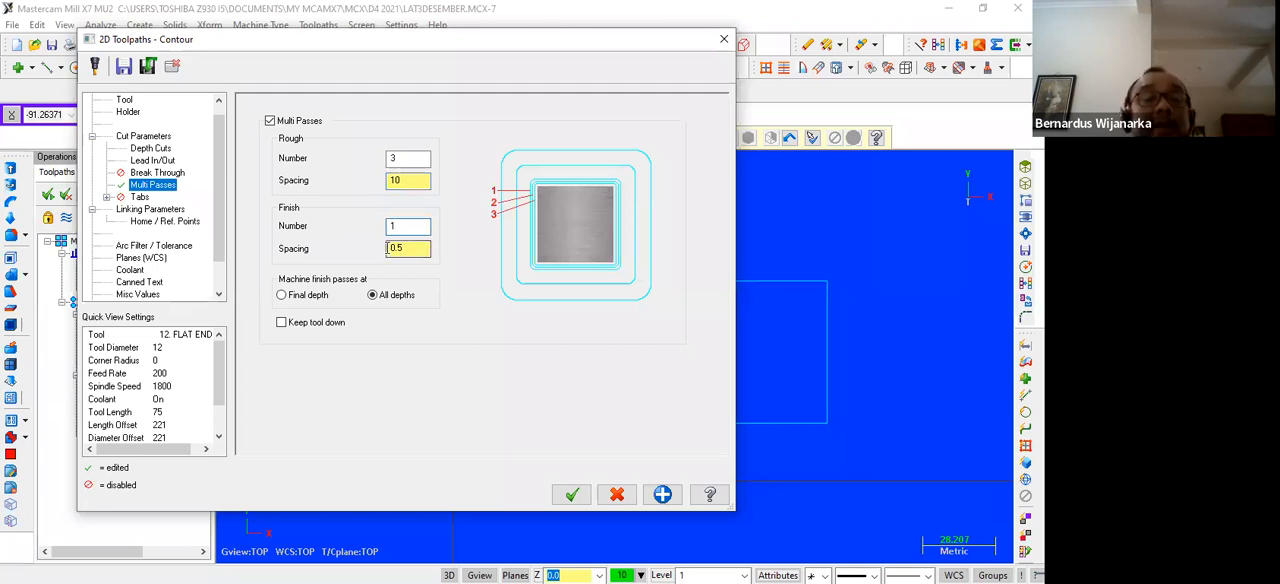
click(282, 296)
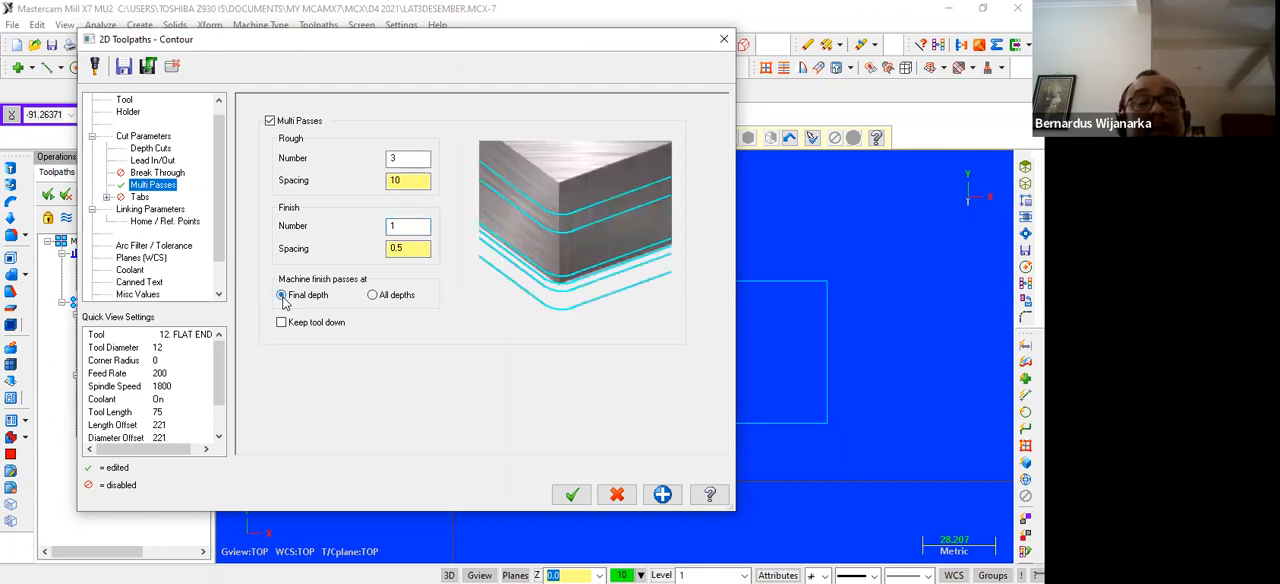
click(572, 495)
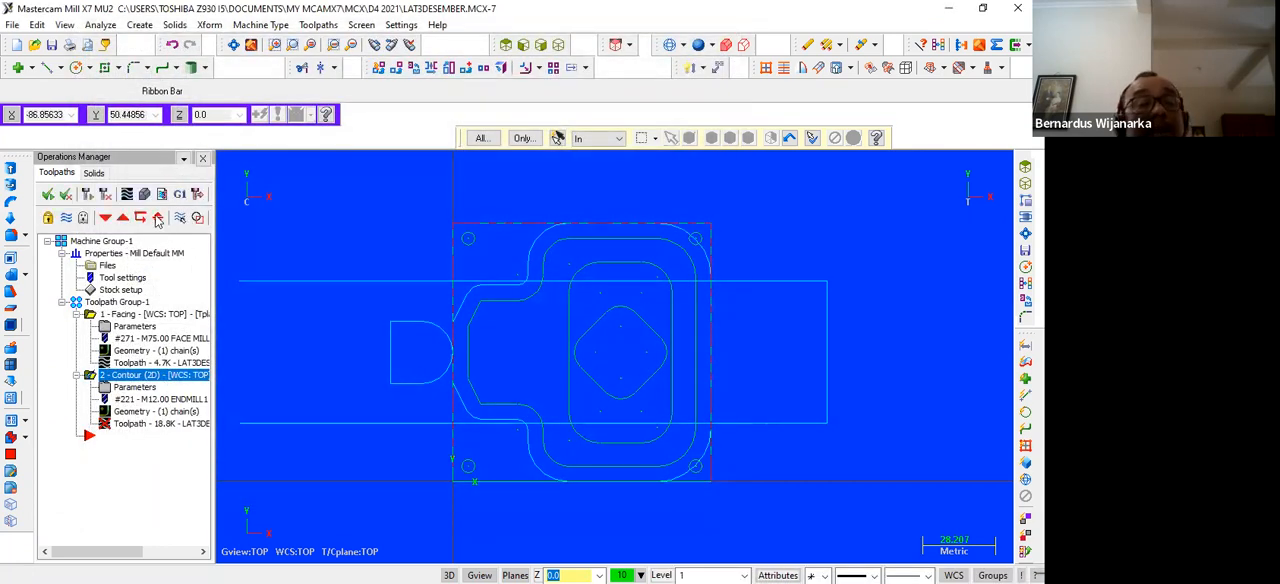
Regenerate the contour toolpath and verify the facing and contour operations together in the simulator from an isometric view
click(85, 194)
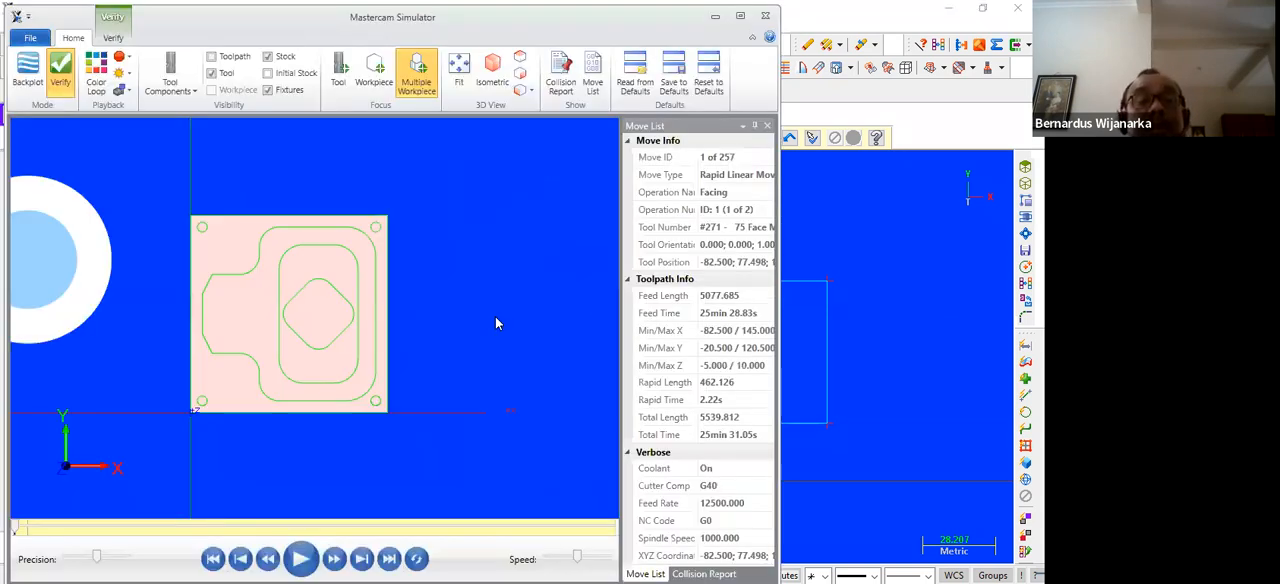
click(491, 72)
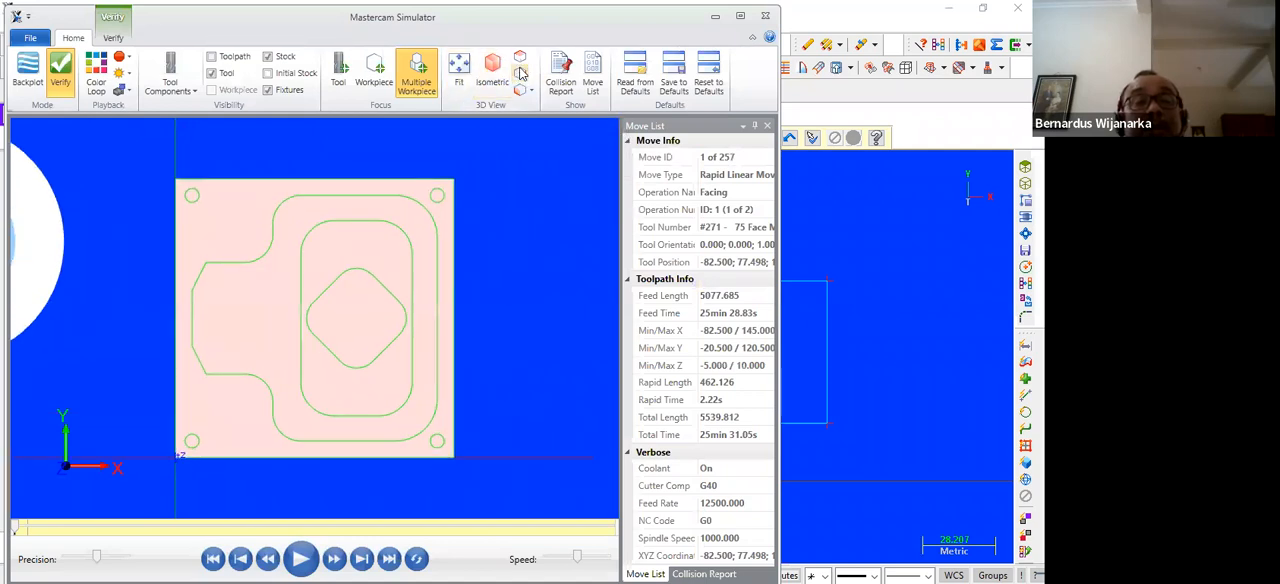
click(496, 72)
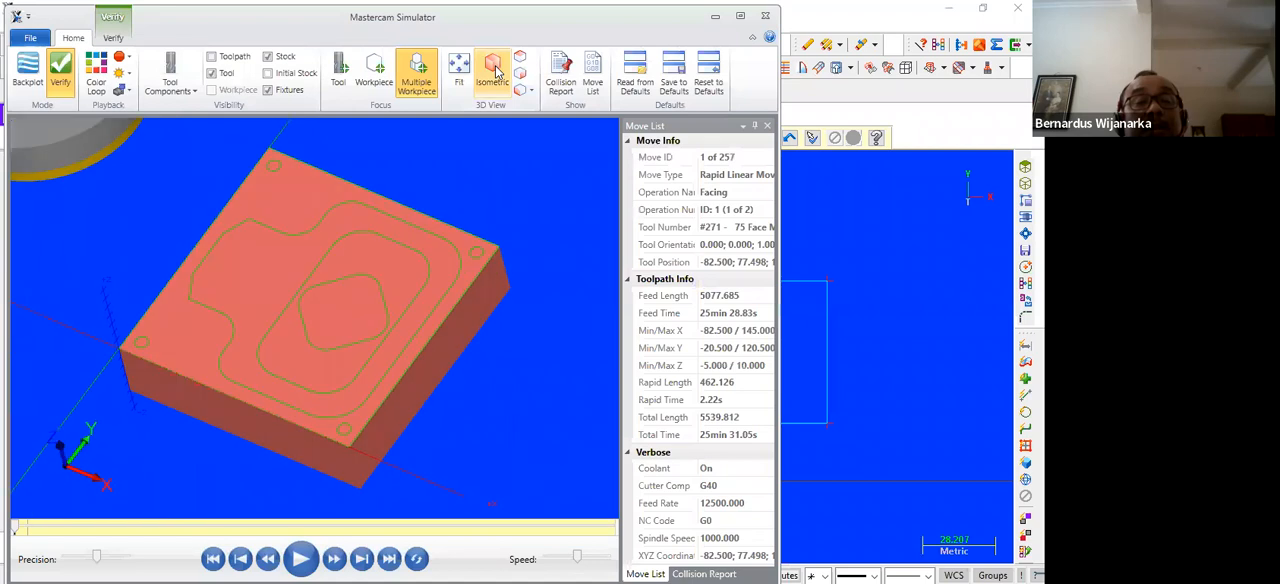
key(r)
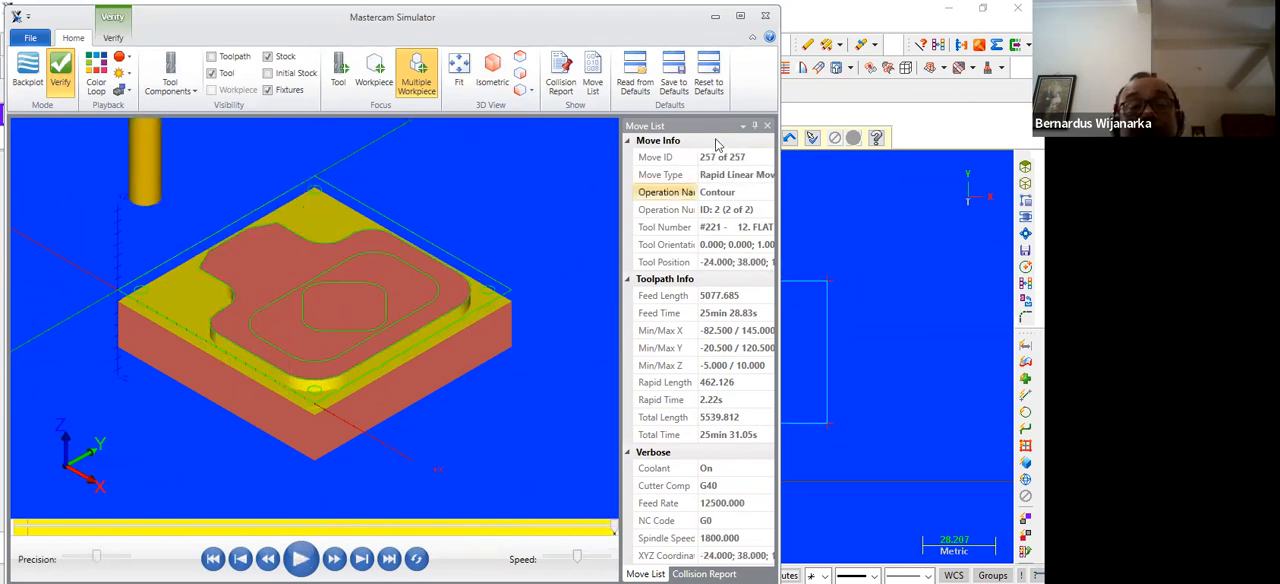
click(765, 17)
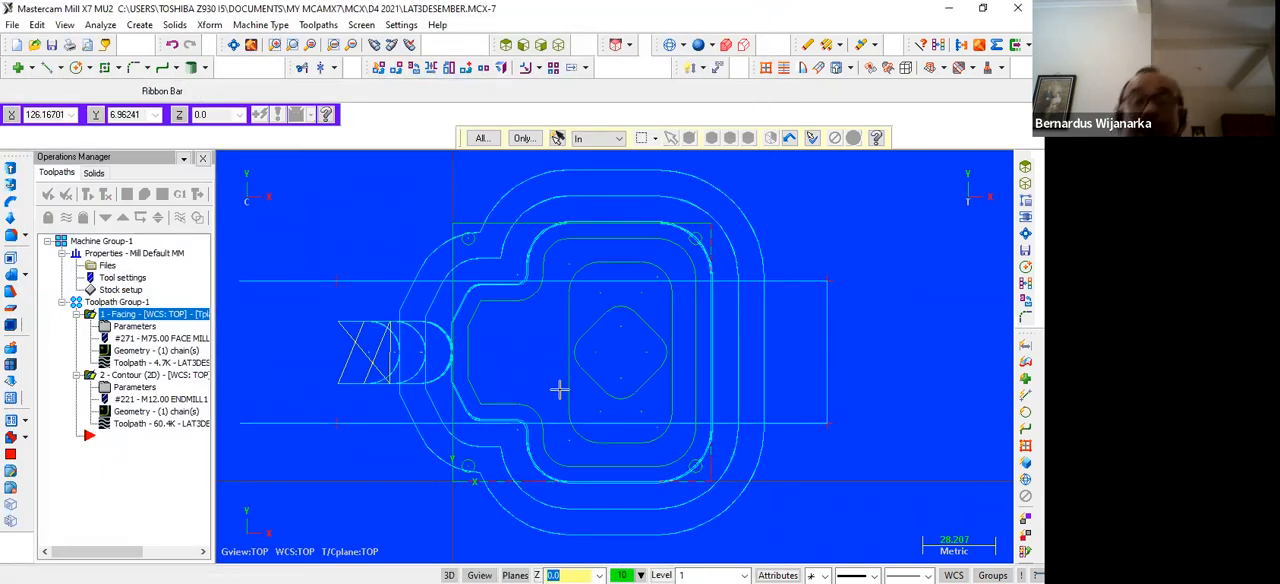
Select all operations and backplot the facing and contour toolpaths in isometric view
scroll(545, 370, down, 3)
scroll(545, 368, down, 1)
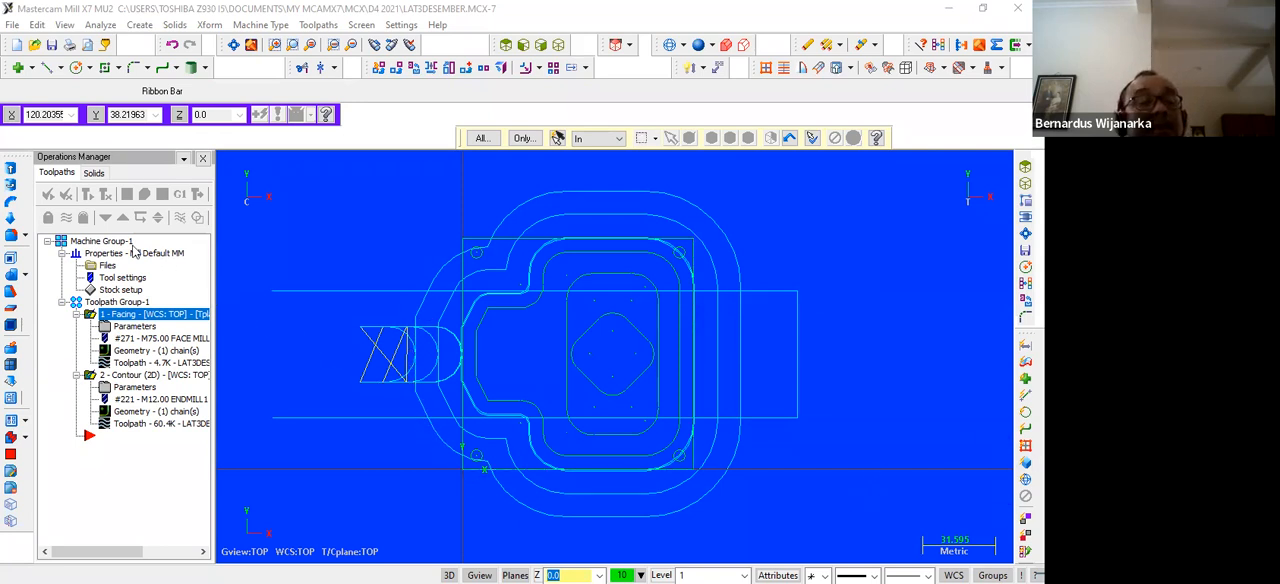
click(47, 197)
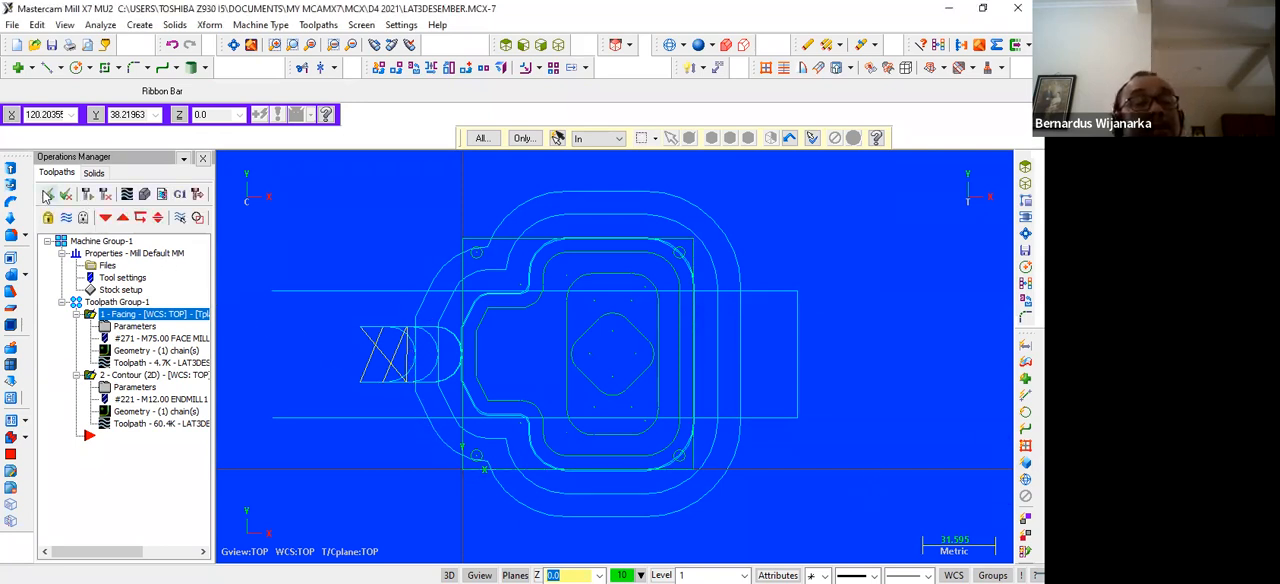
click(127, 195)
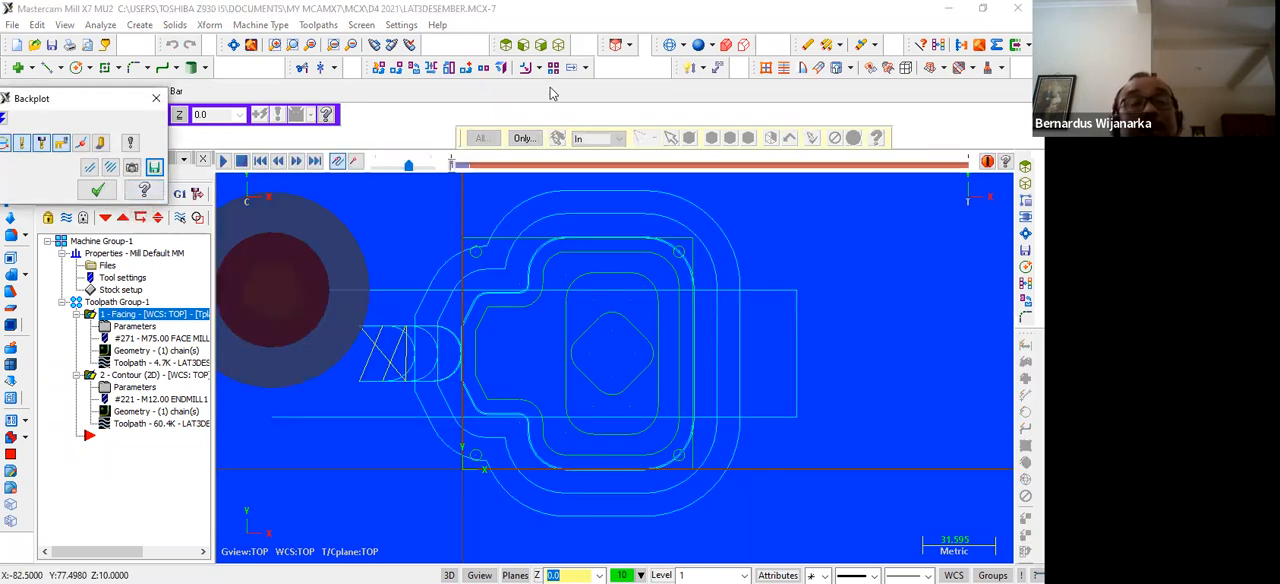
click(558, 46)
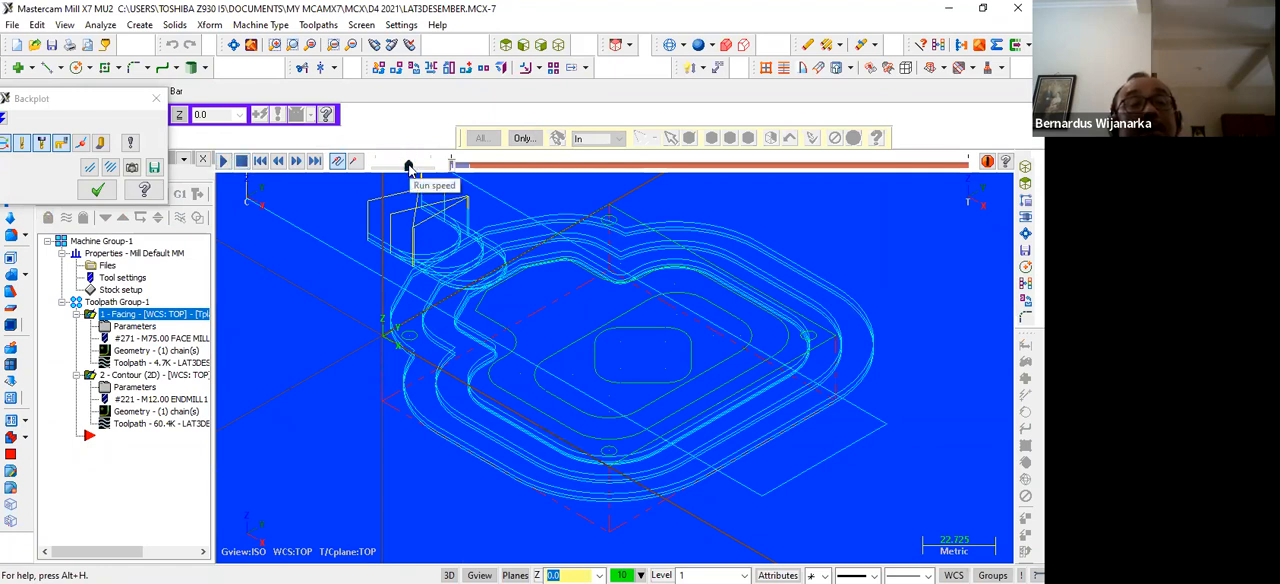
click(222, 164)
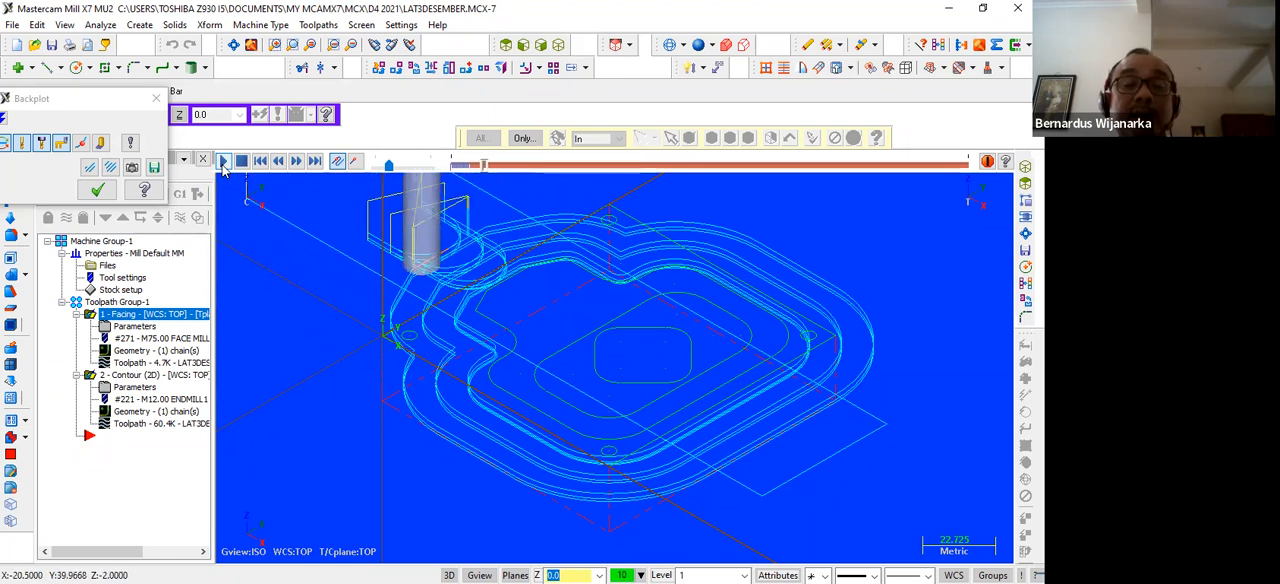
click(223, 161)
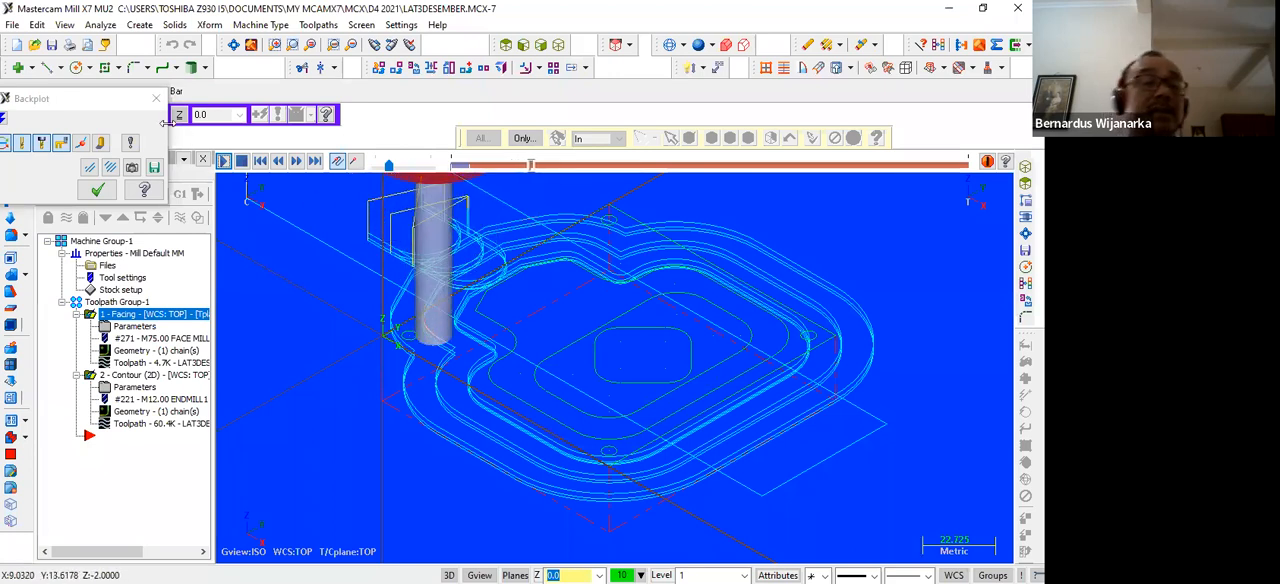
Examine the cycle time information in the expanded backplot, stop and close the backplot, and return to the top view
drag(52, 102, 76, 92)
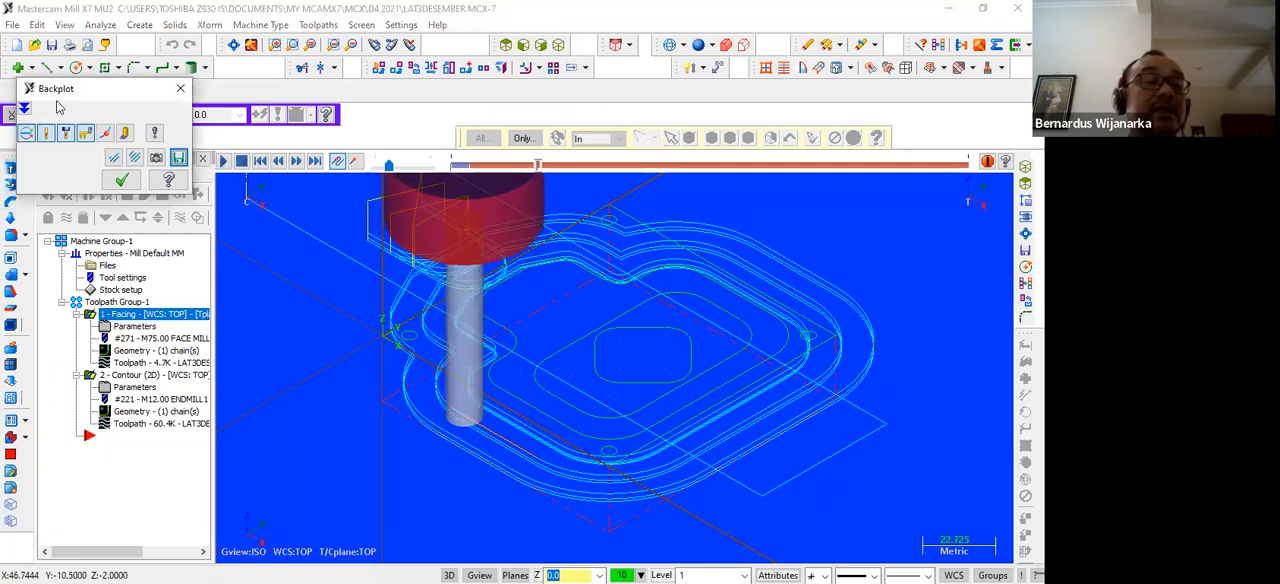
click(24, 108)
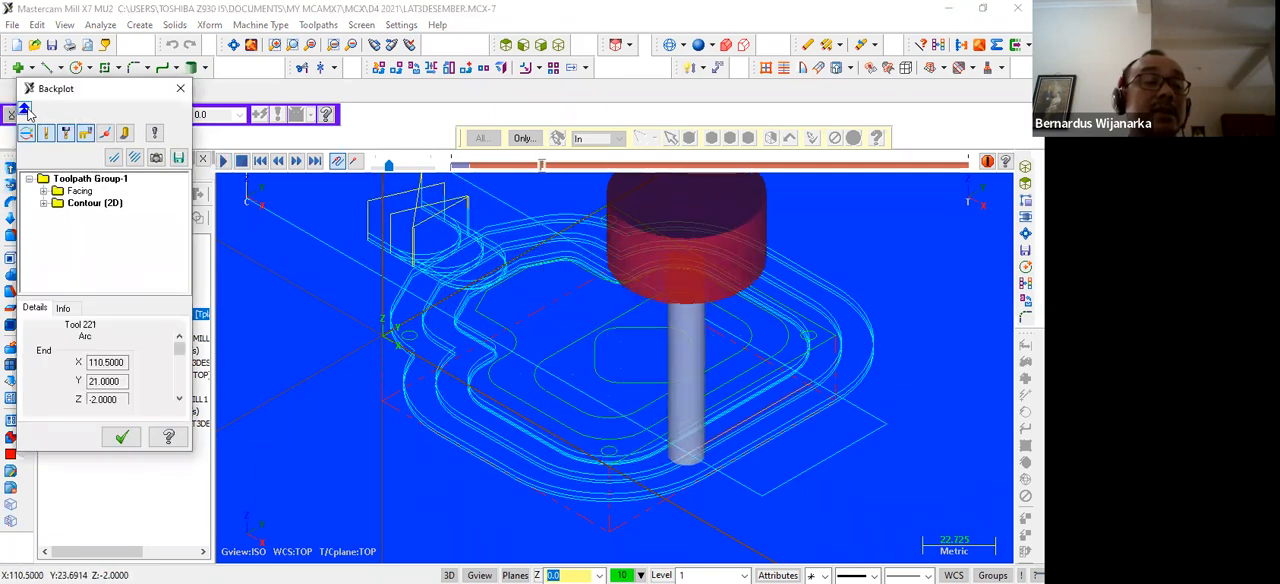
click(62, 308)
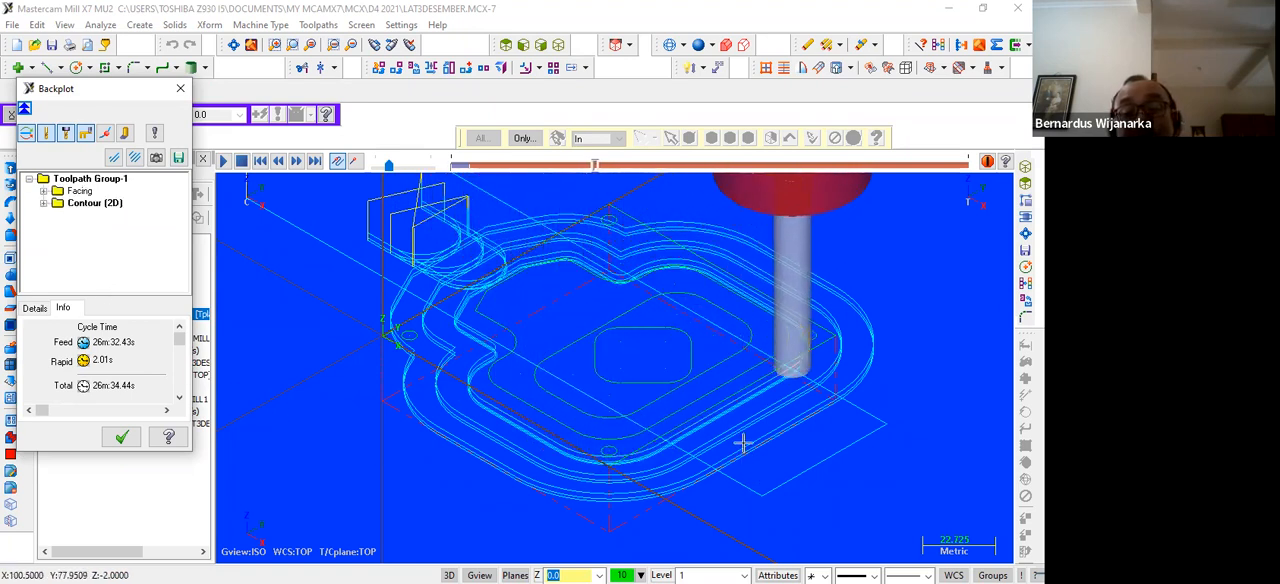
click(246, 166)
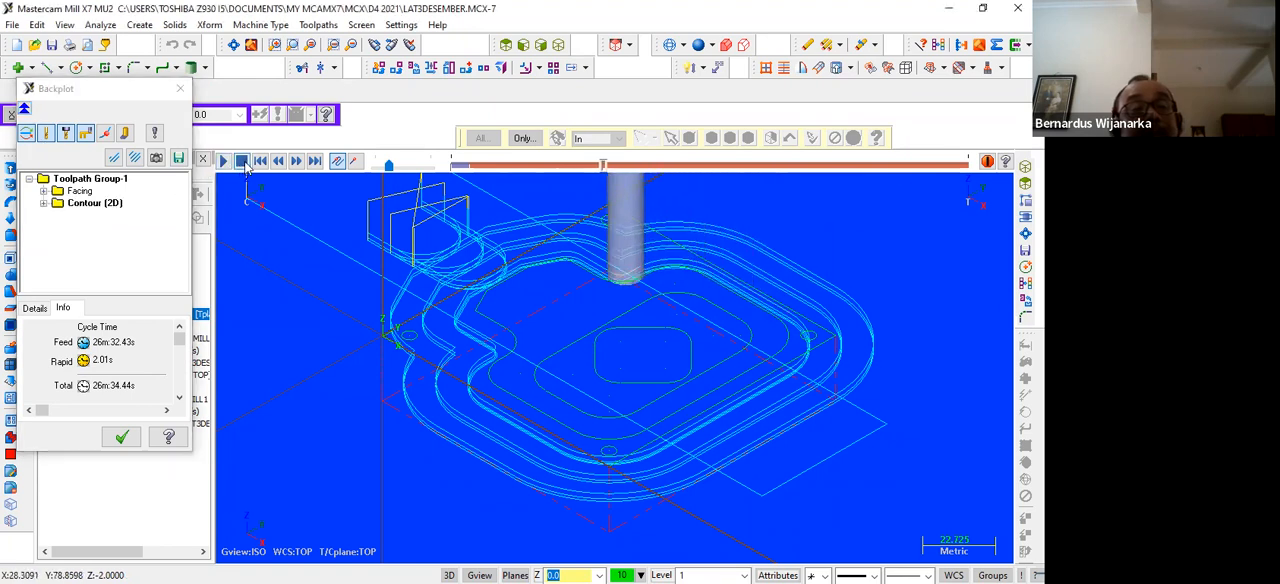
click(181, 91)
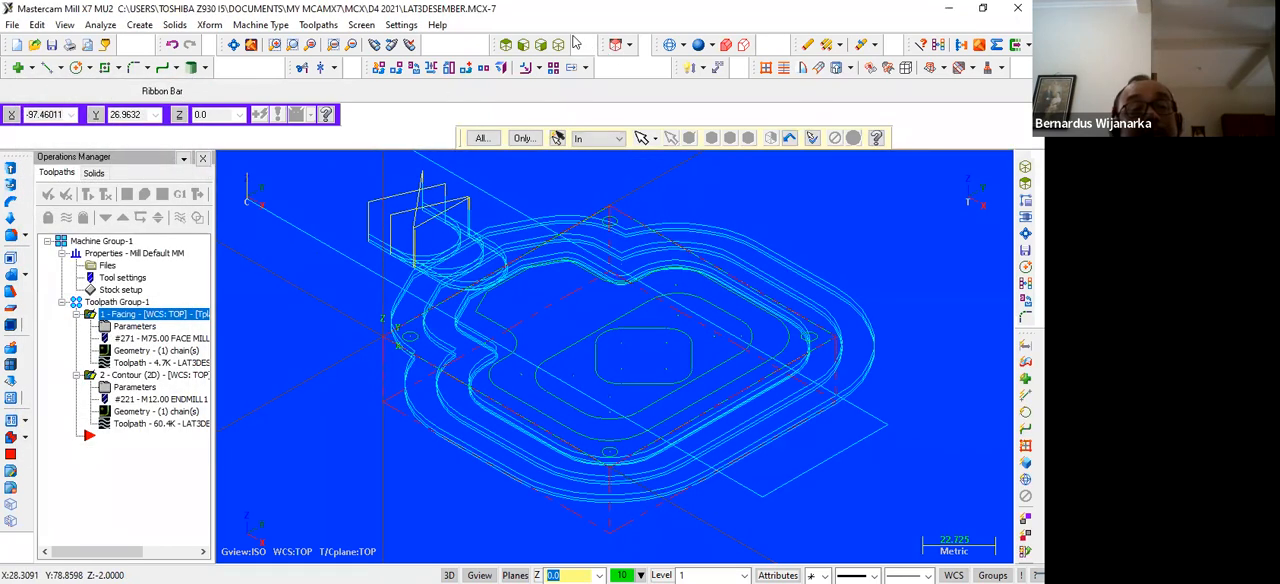
click(506, 46)
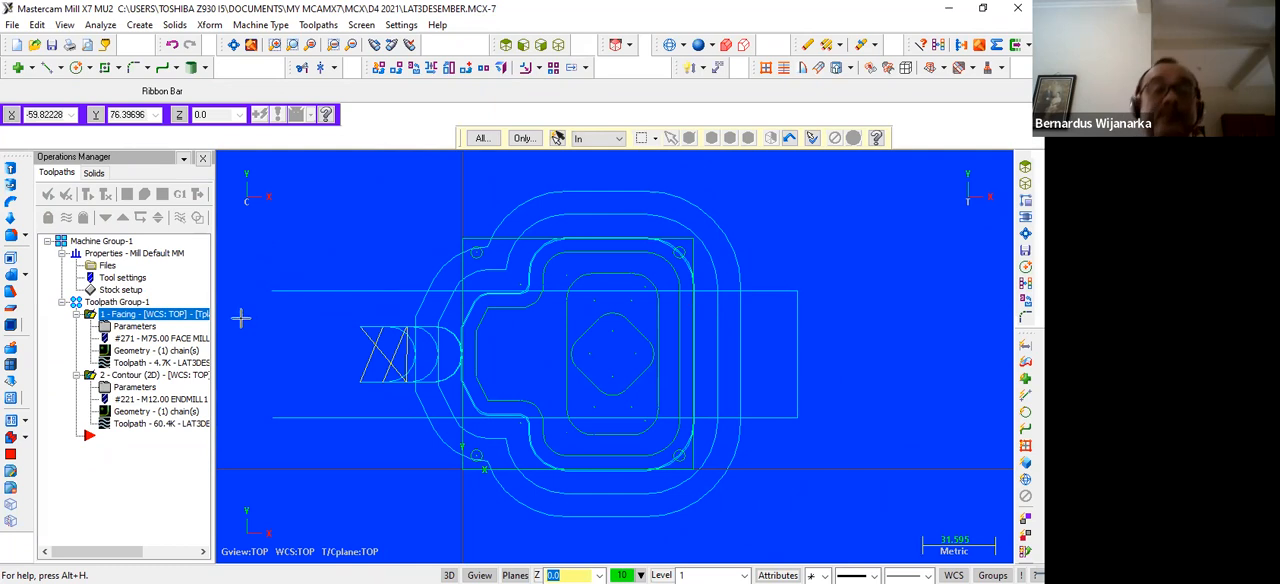
Delete the 2D contour operation from the toolpath group, keeping the facing operation
scroll(298, 229, up, 2)
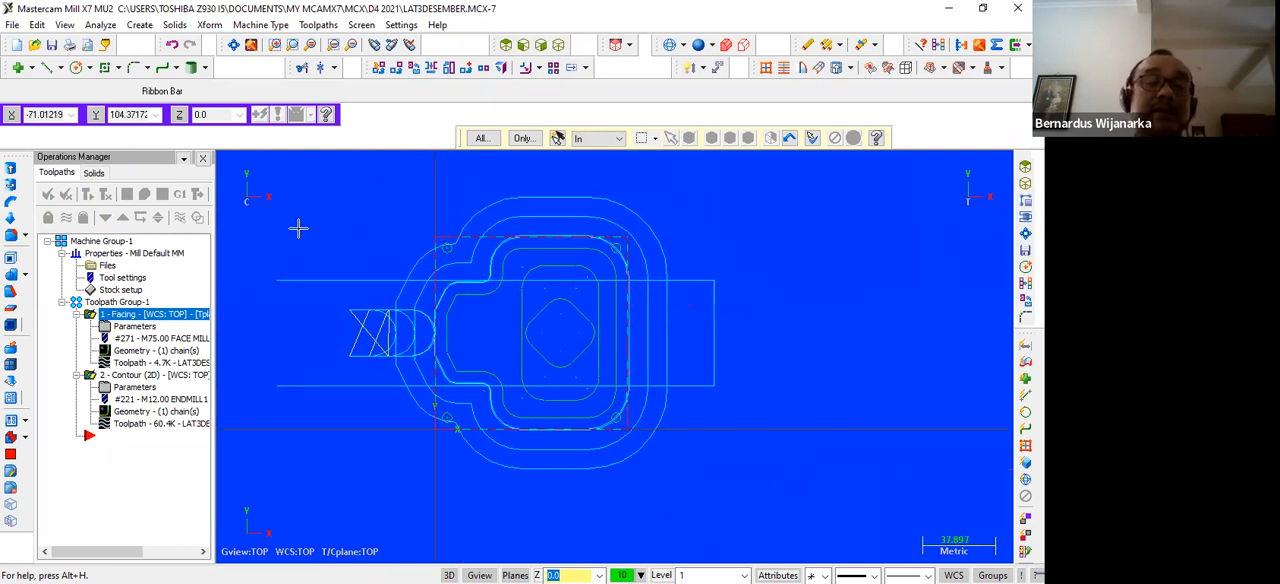
scroll(298, 229, up, 1)
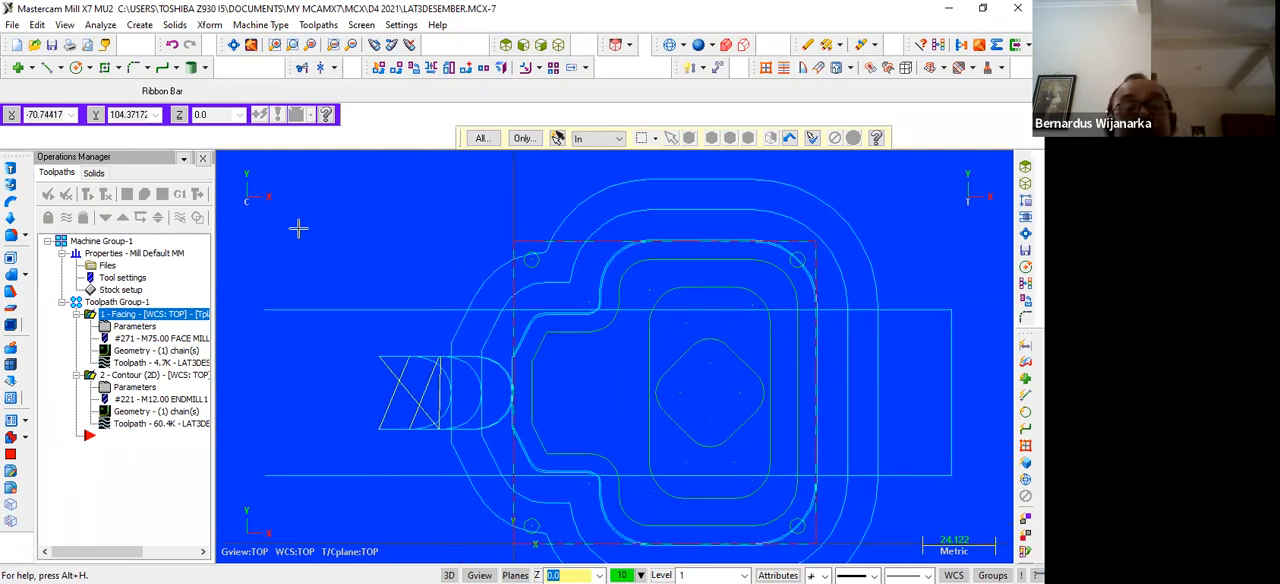
scroll(298, 229, down, 2)
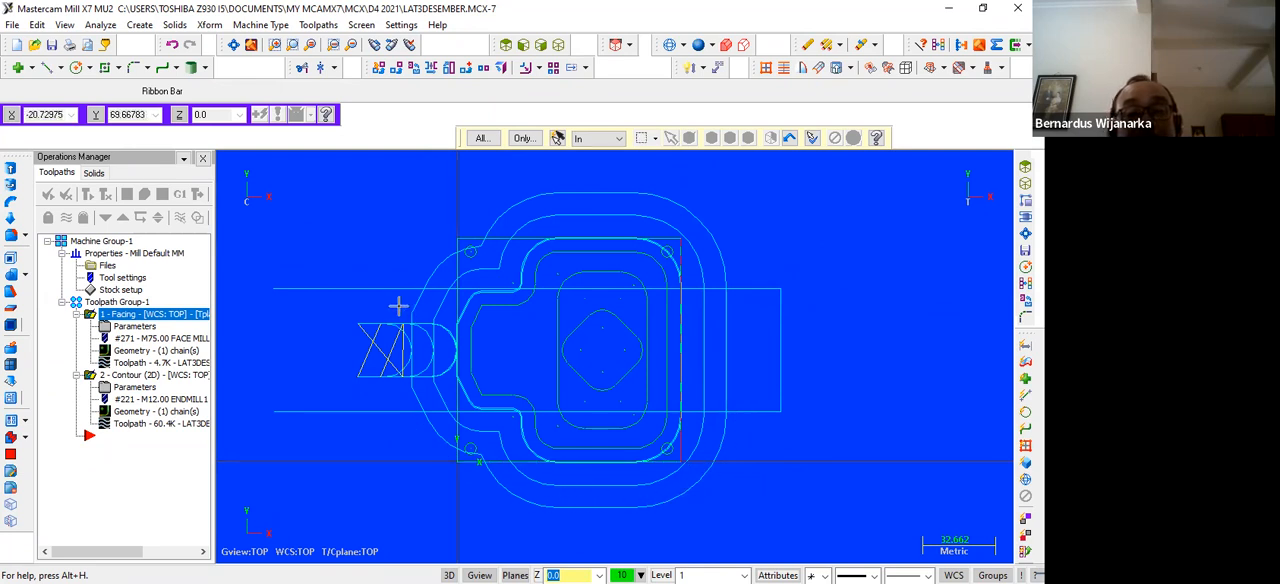
click(320, 24)
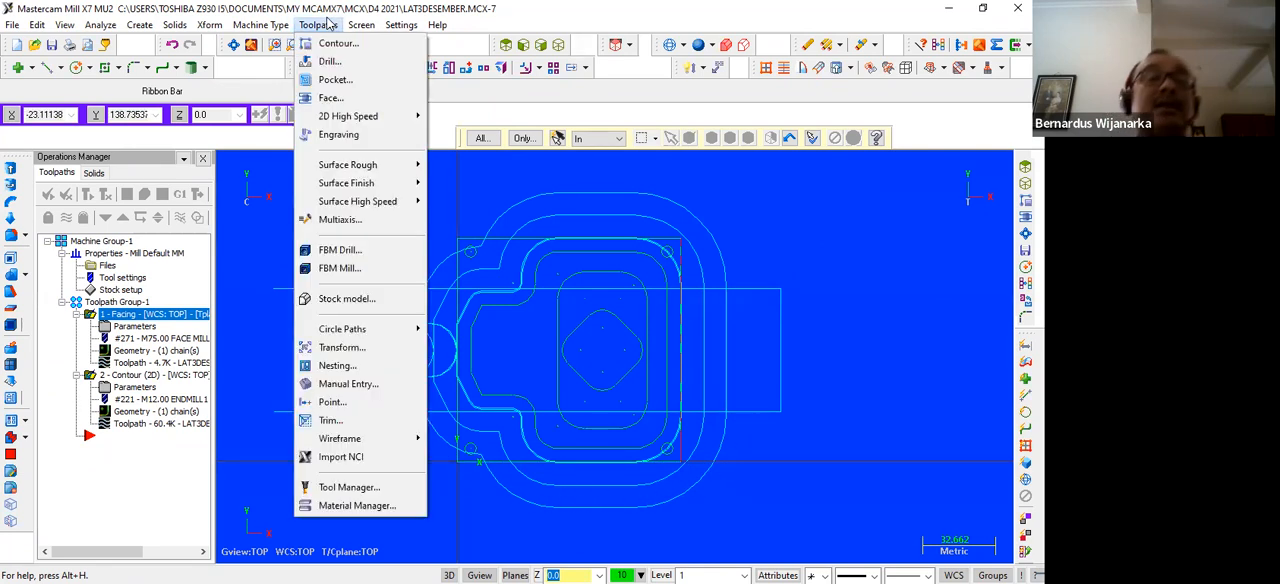
click(895, 449)
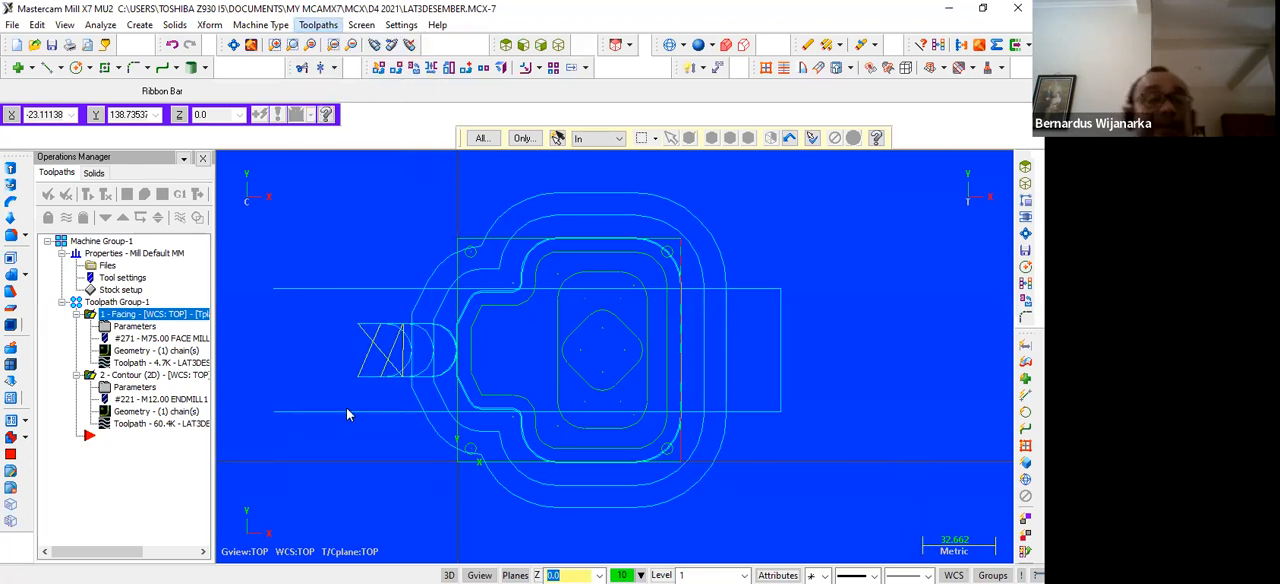
click(147, 375)
key(Delete)
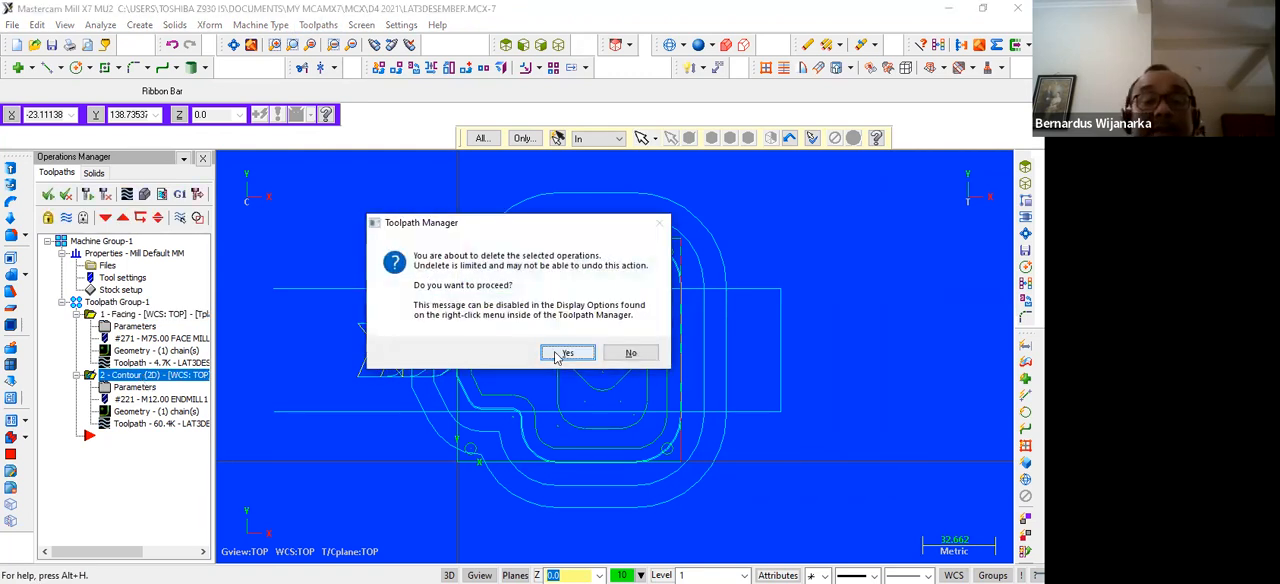
click(566, 353)
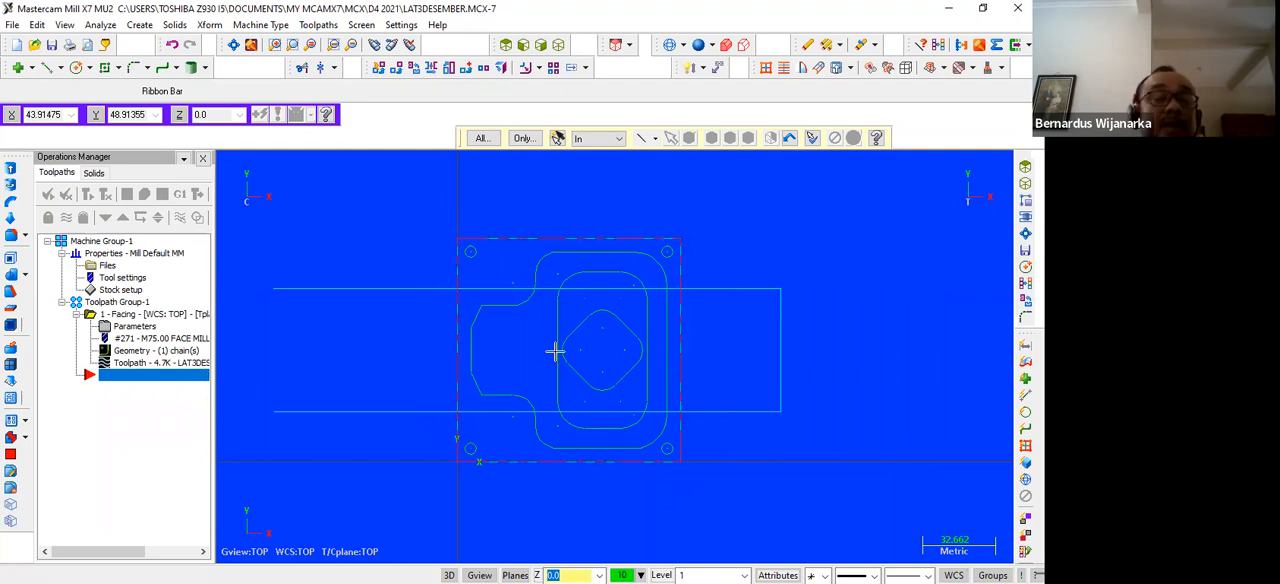
scroll(378, 316, up, 2)
scroll(378, 316, up, 1)
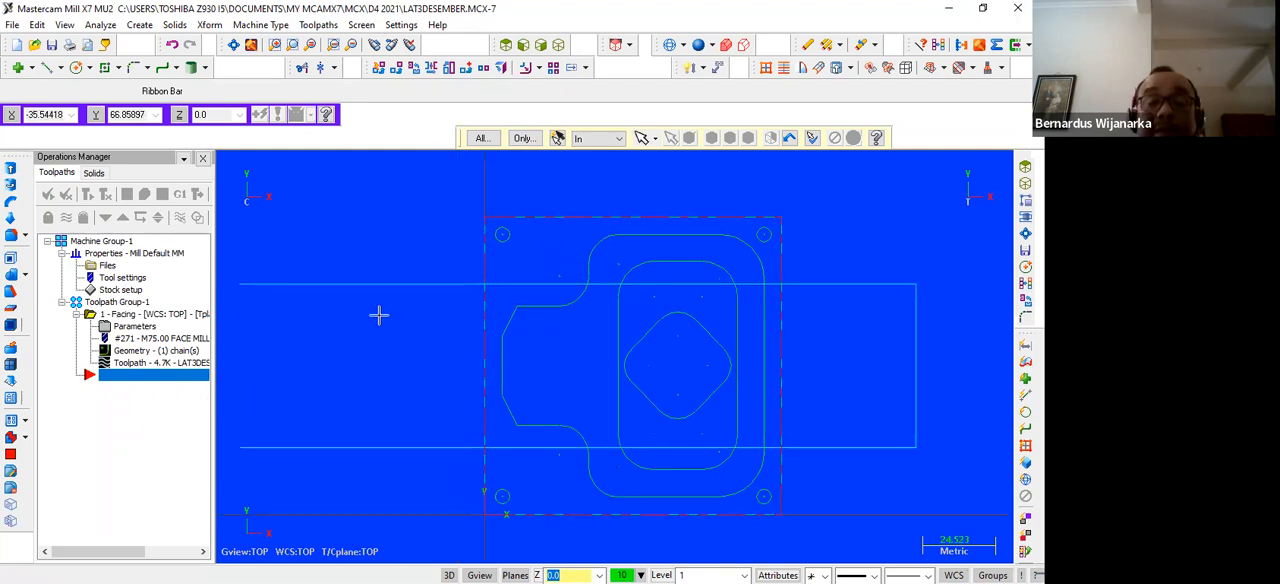
scroll(597, 413, down, 2)
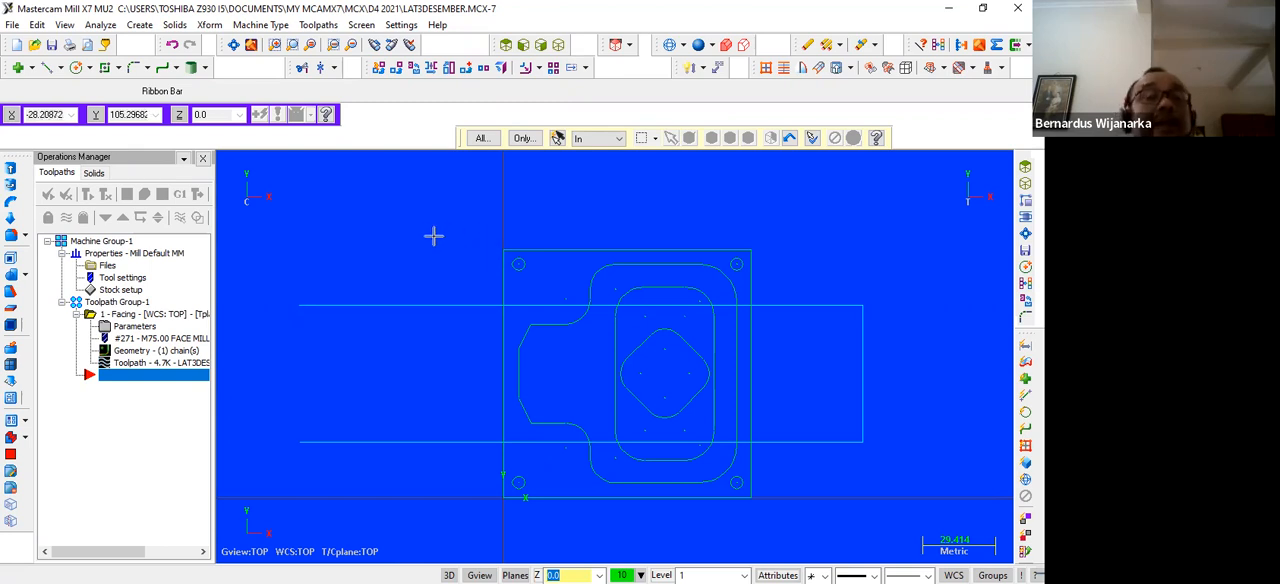
click(320, 26)
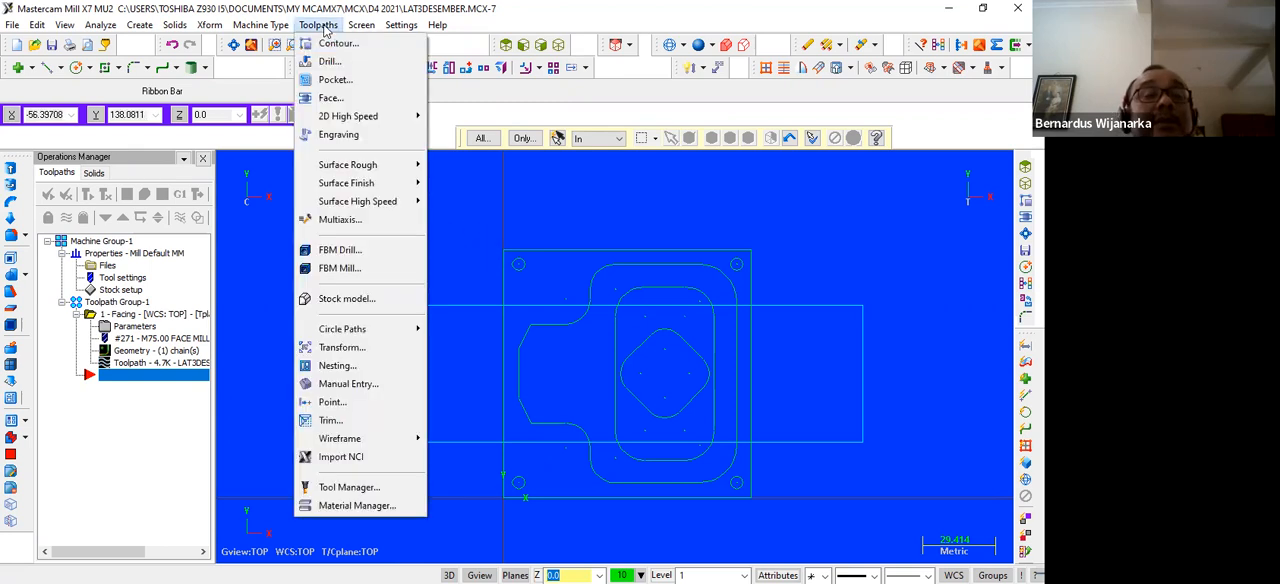
click(431, 199)
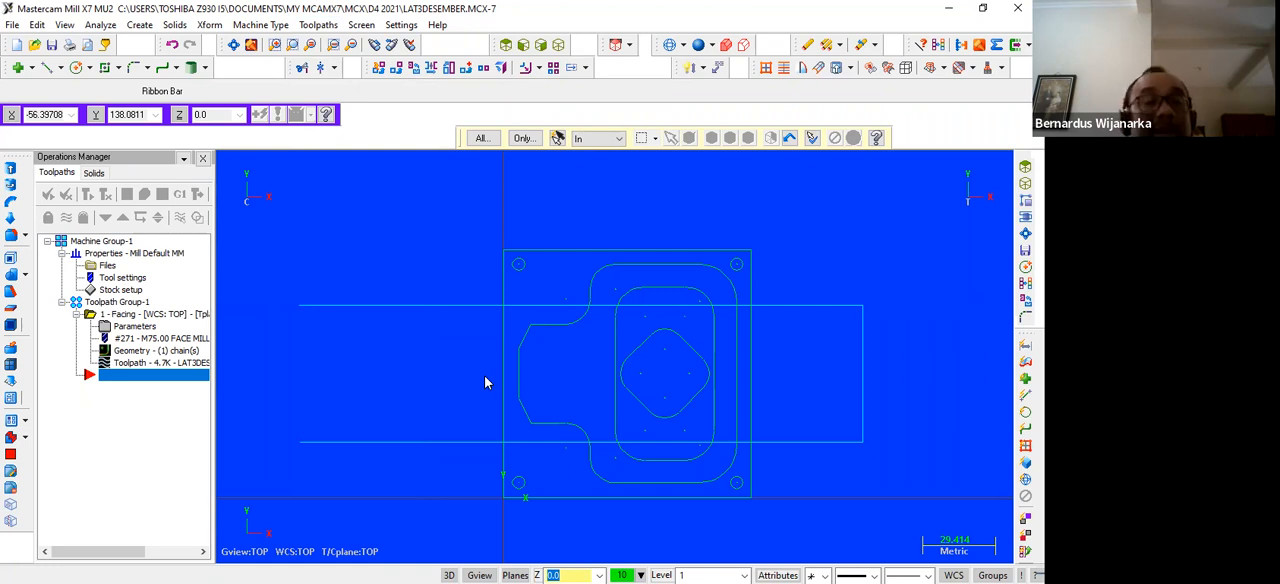
click(107, 66)
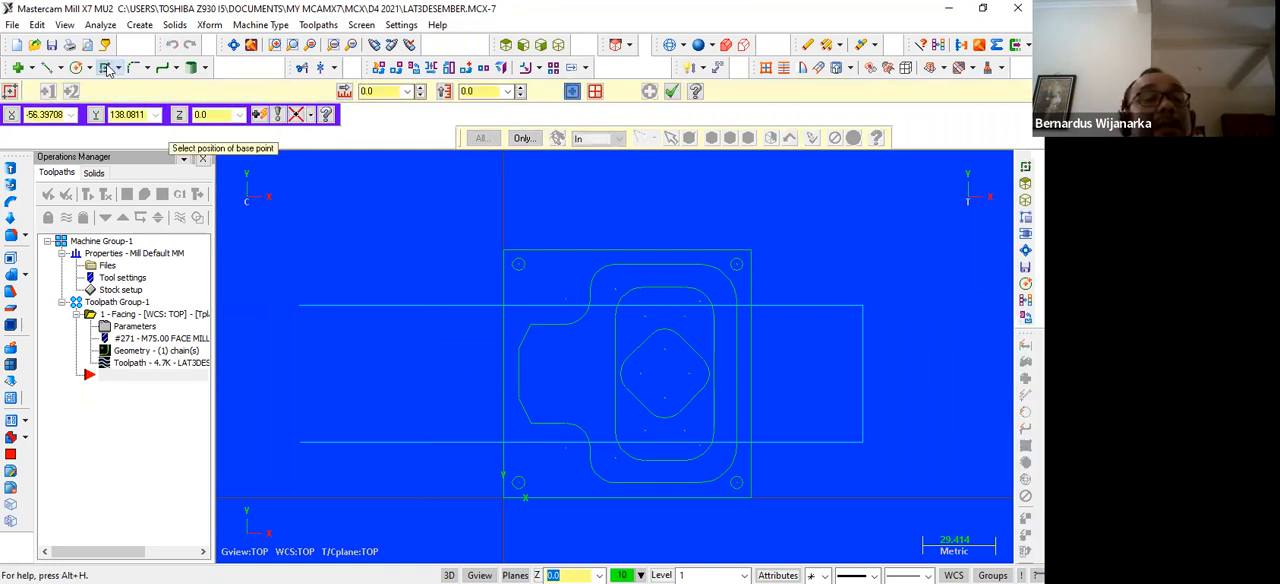
text(-7,-7)
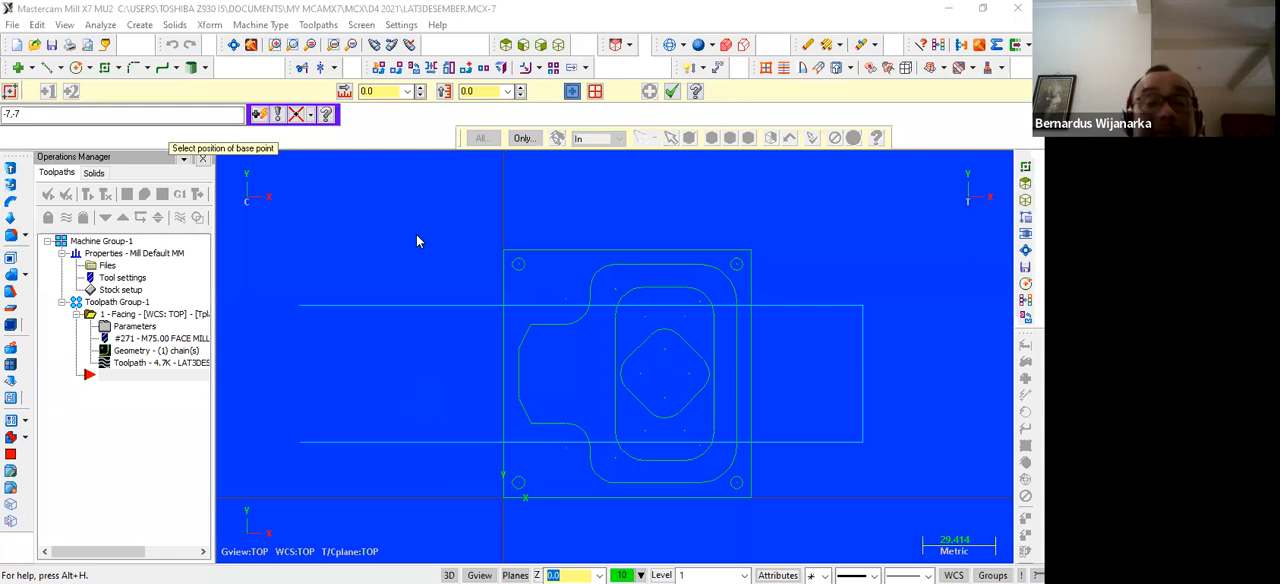
click(100, 112)
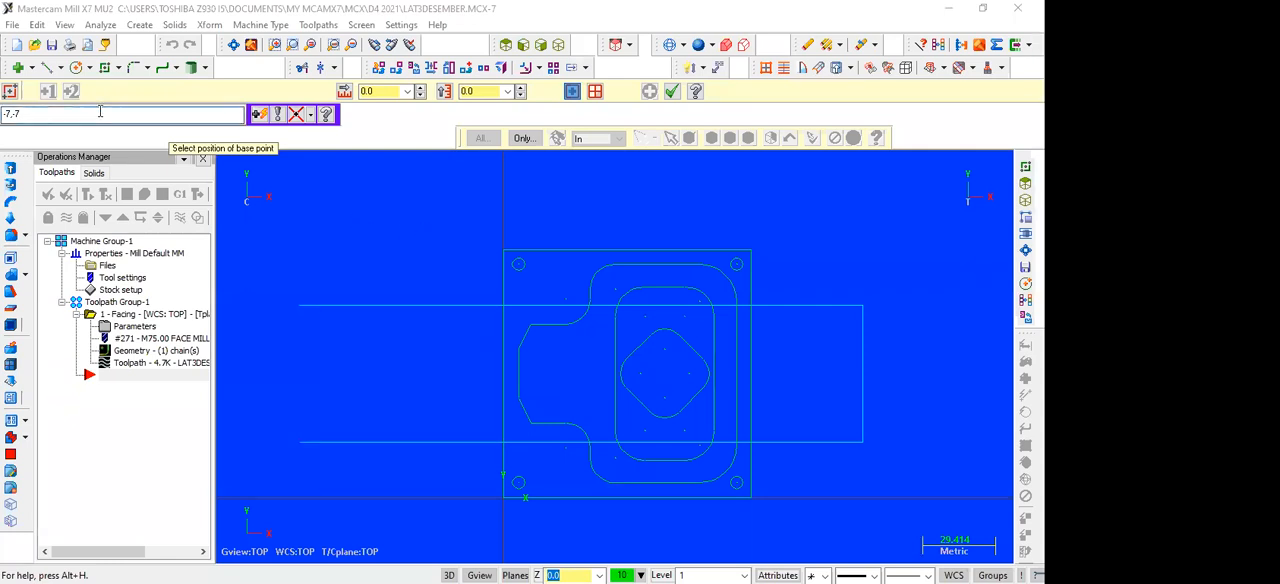
key(Return)
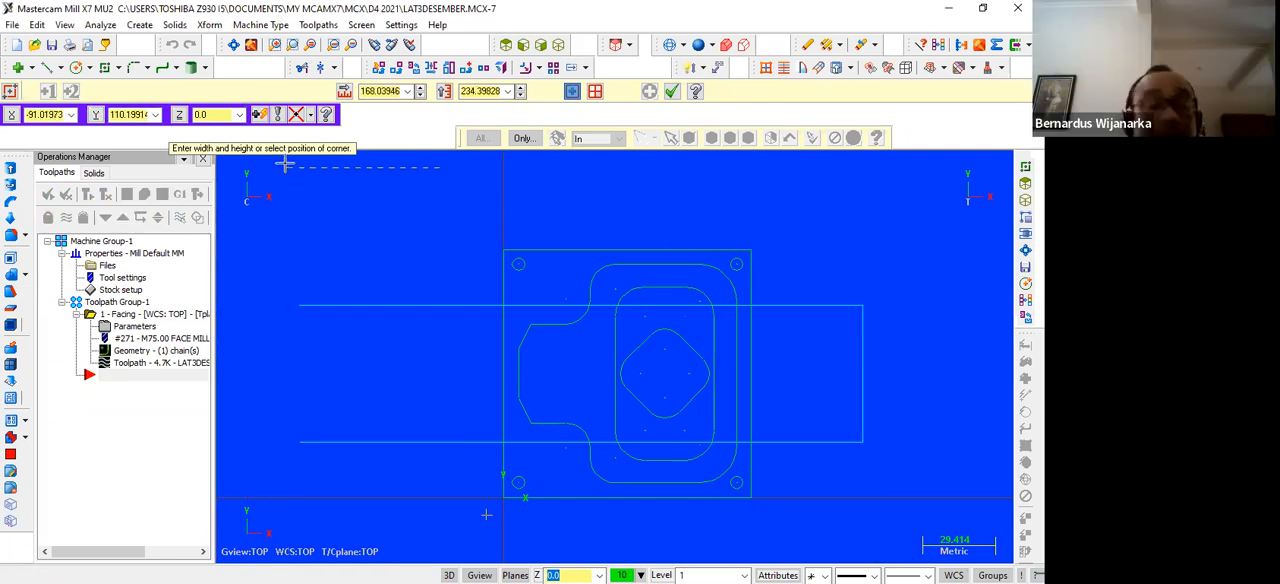
key(Escape)
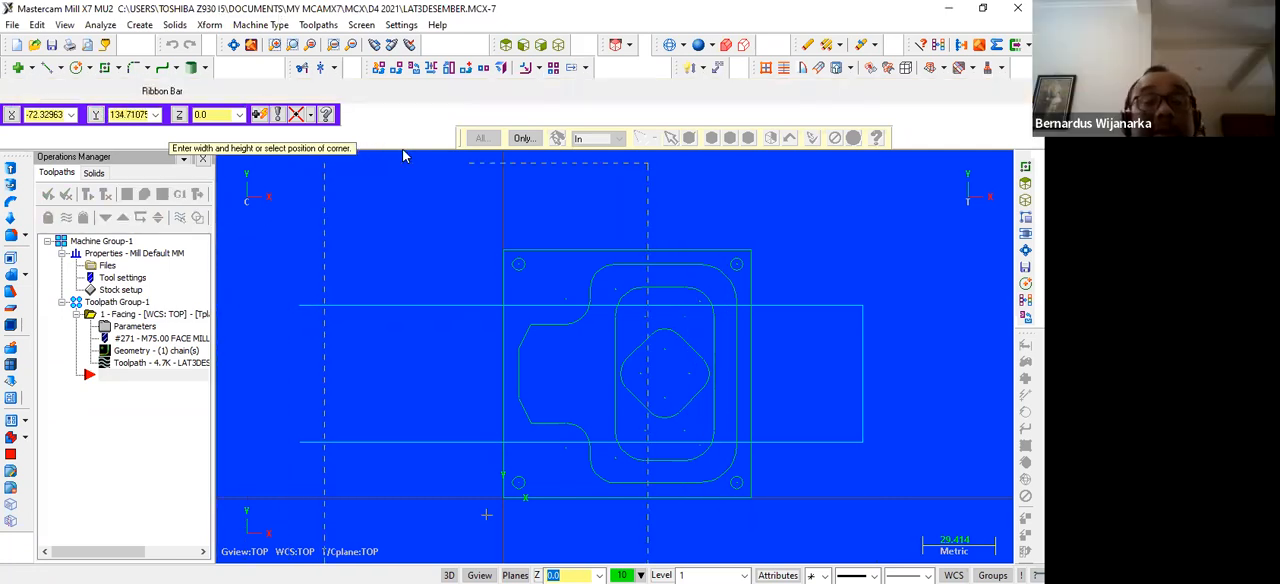
Draw a rectangle around the part from corner -7,-7 to corner 107,107, with centre anchoring turned off
click(105, 68)
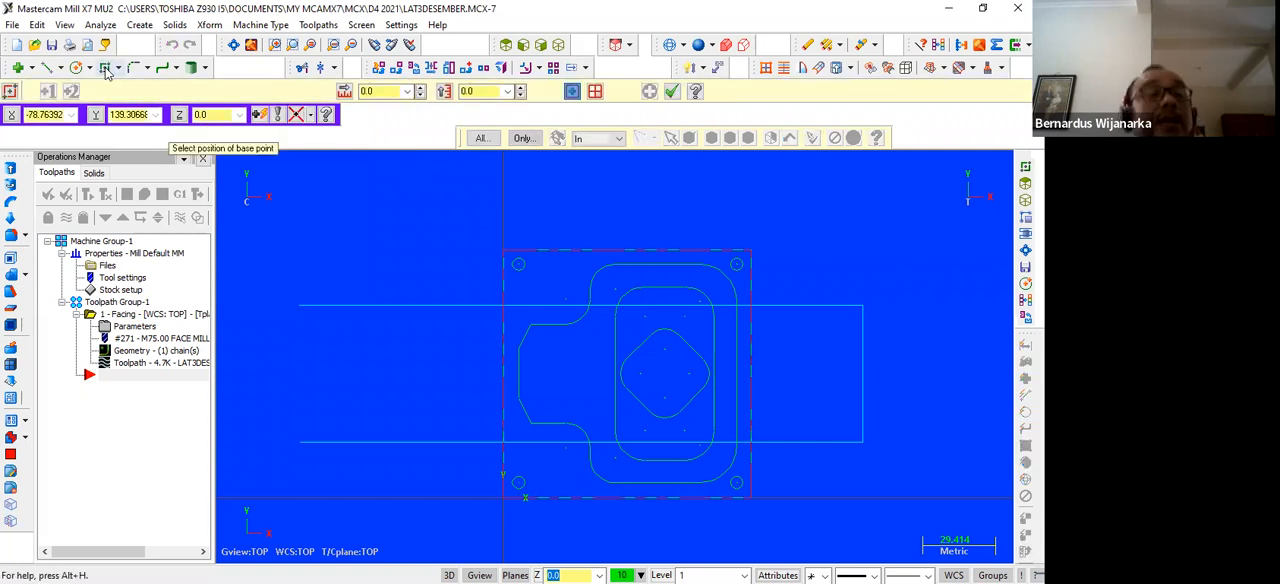
click(572, 93)
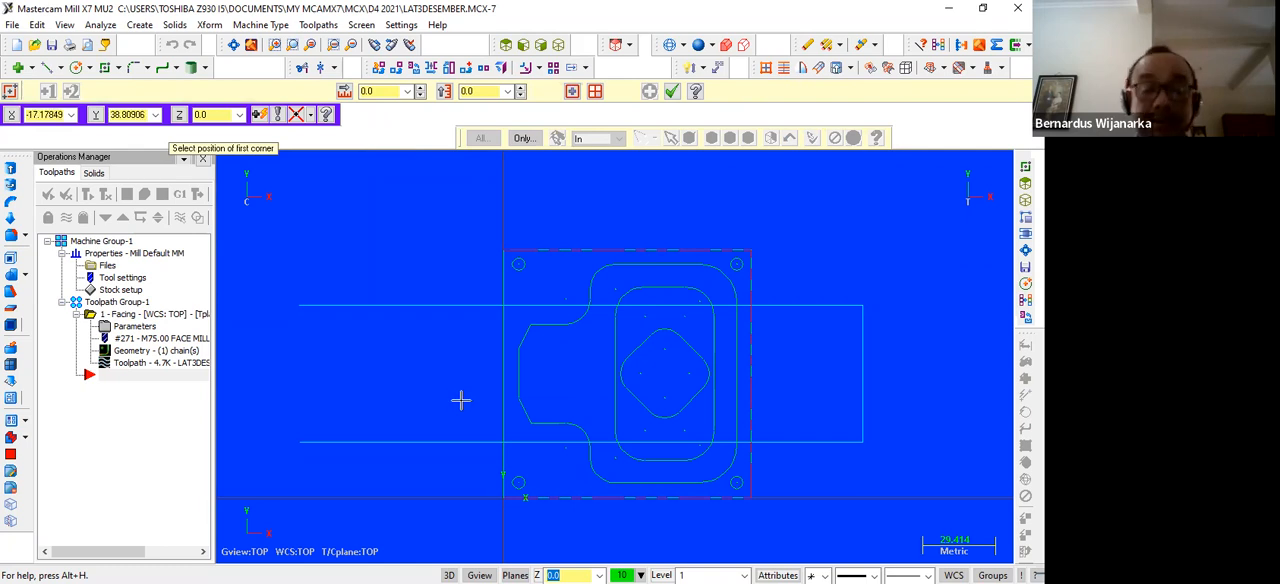
key(space)
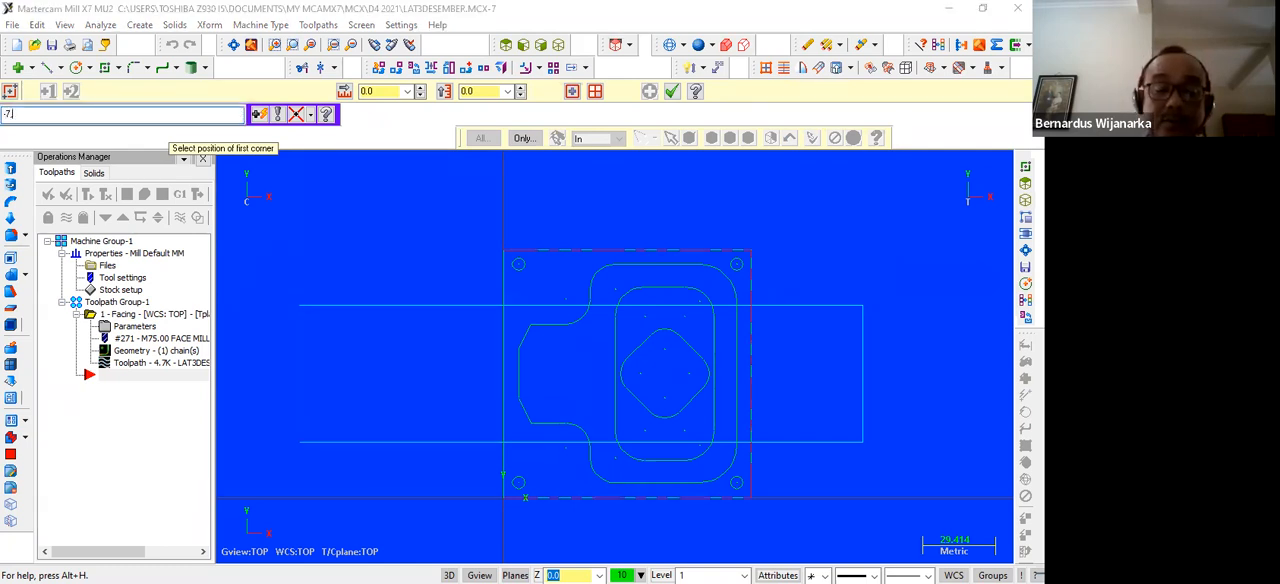
text(-7,-7)
key(Return)
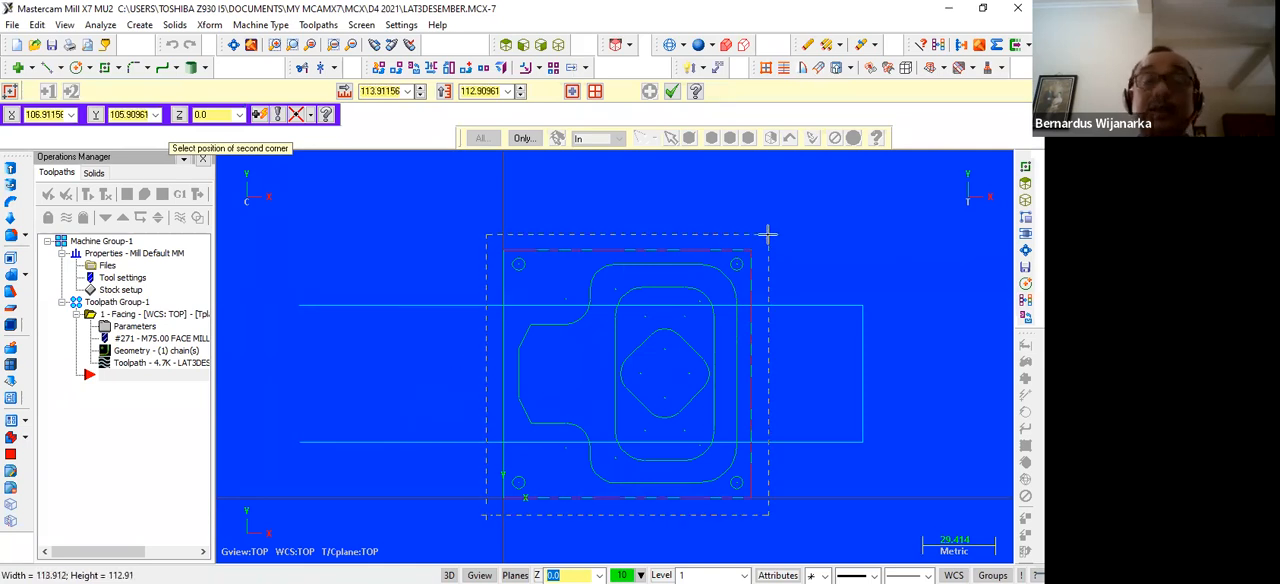
key(space)
text(10)
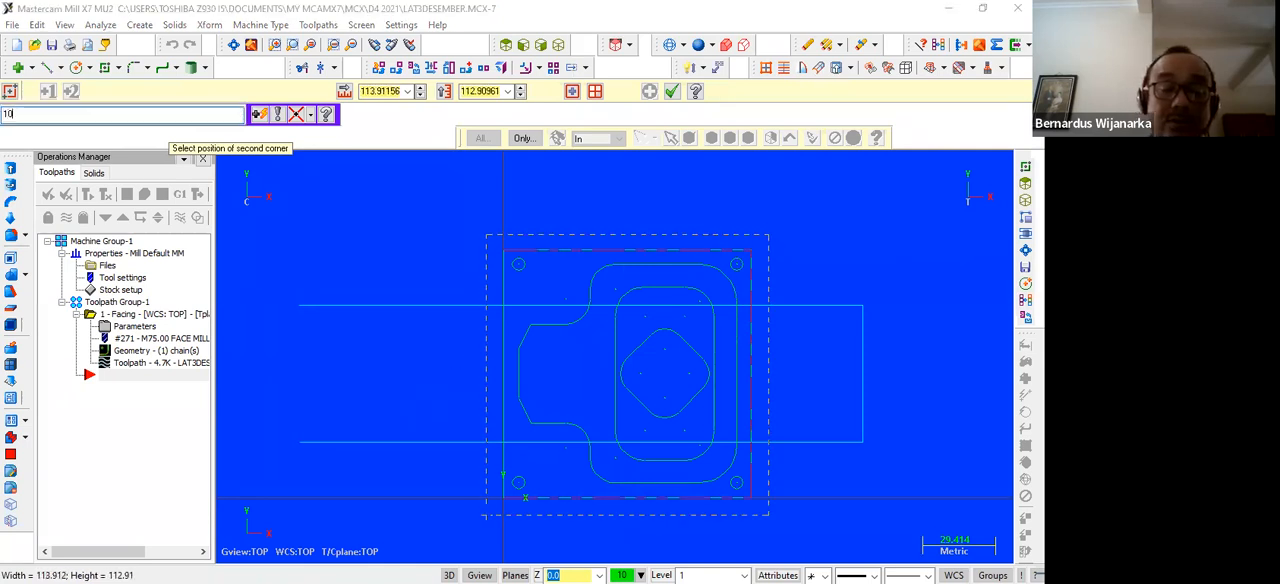
text(7,107)
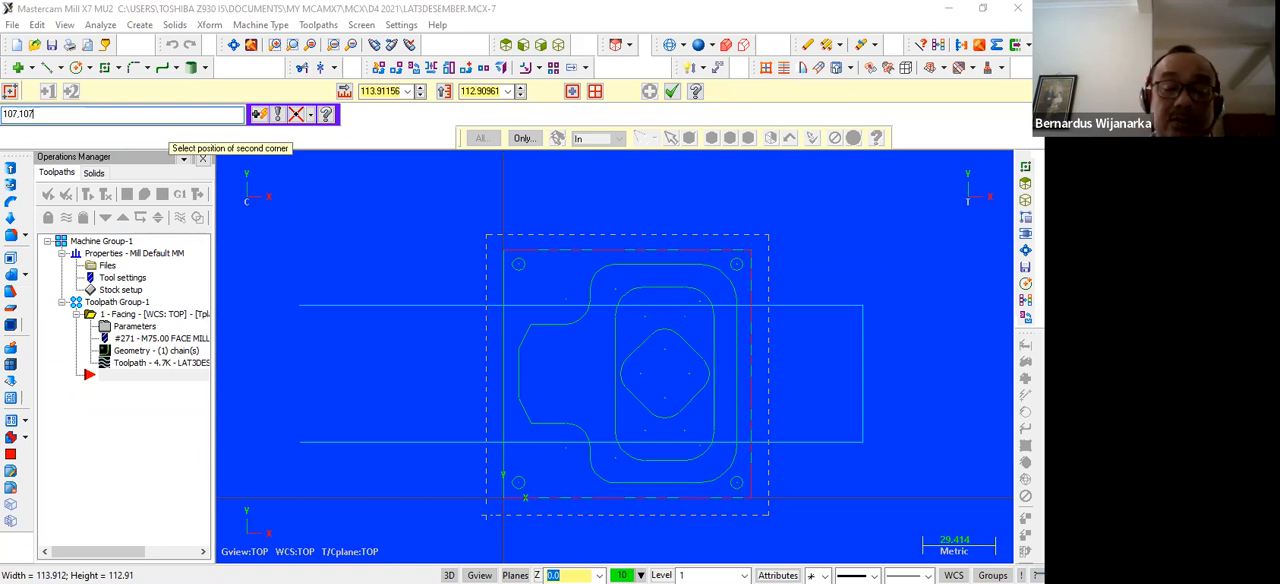
key(Return)
key(Escape)
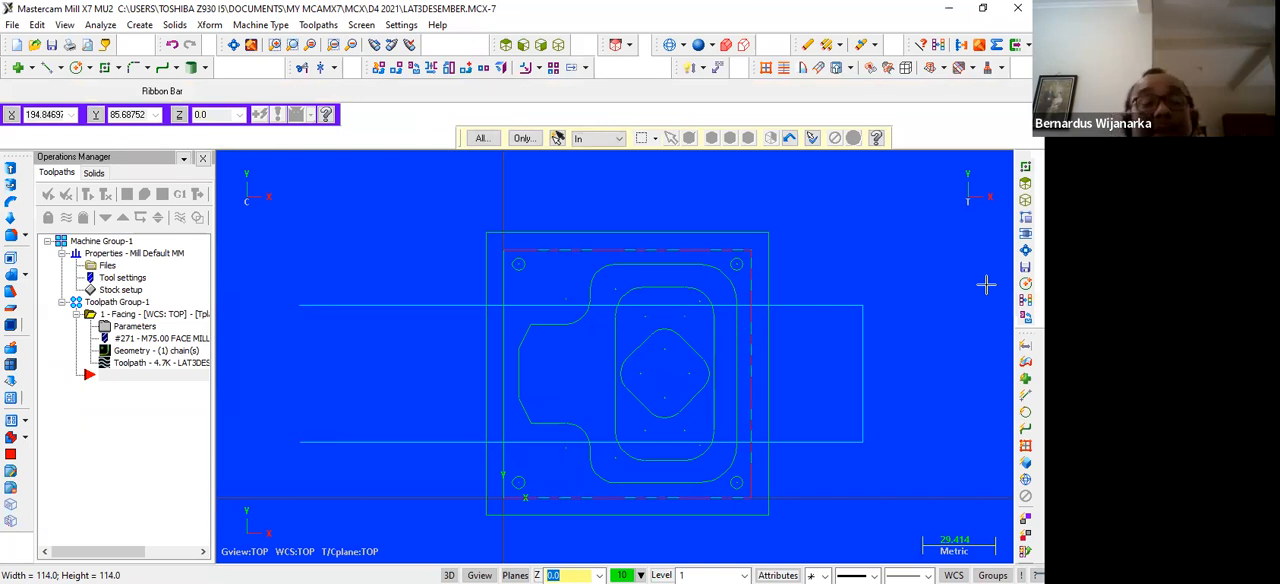
Create a pocket toolpath chained on the new outer rectangle and the part's stepped island profile
scroll(986, 285, up, 2)
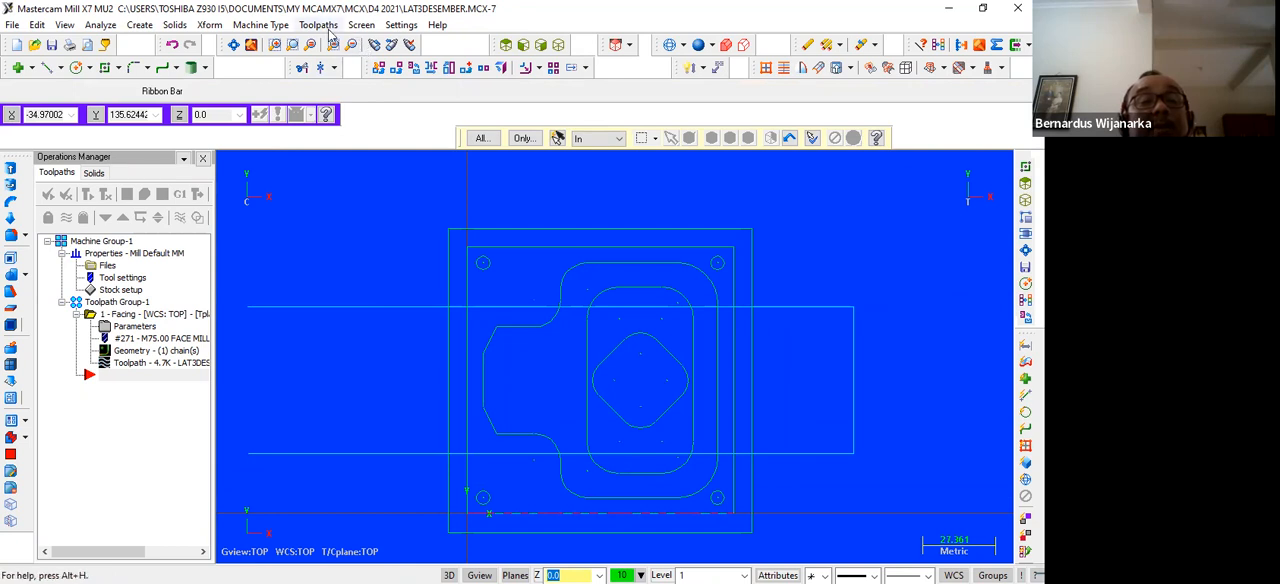
click(320, 25)
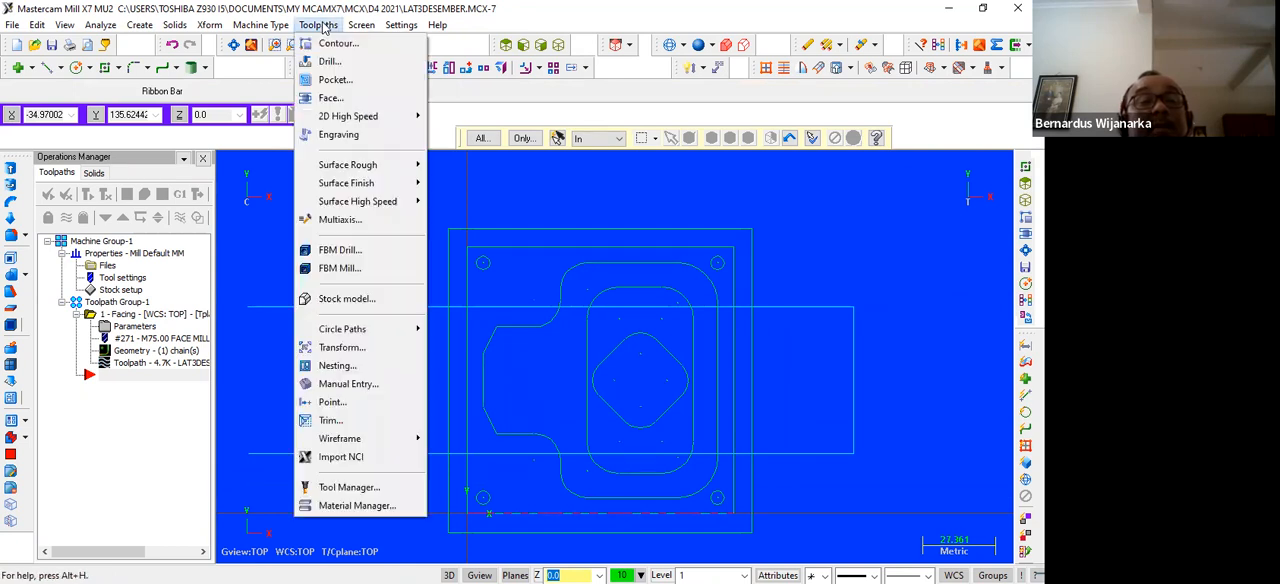
click(329, 79)
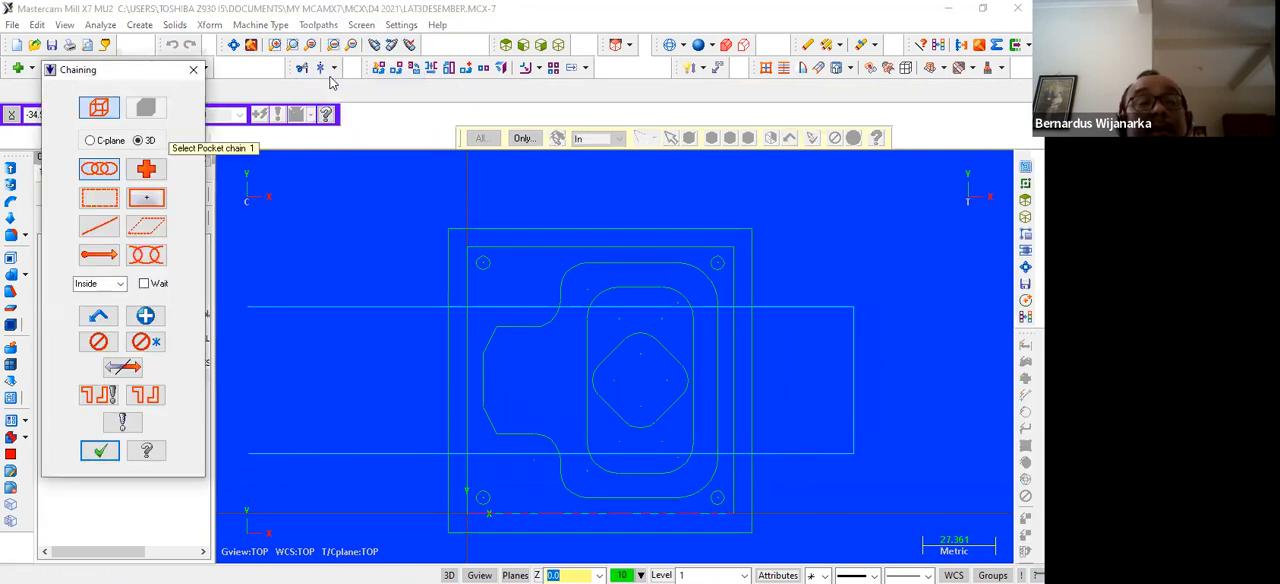
click(447, 323)
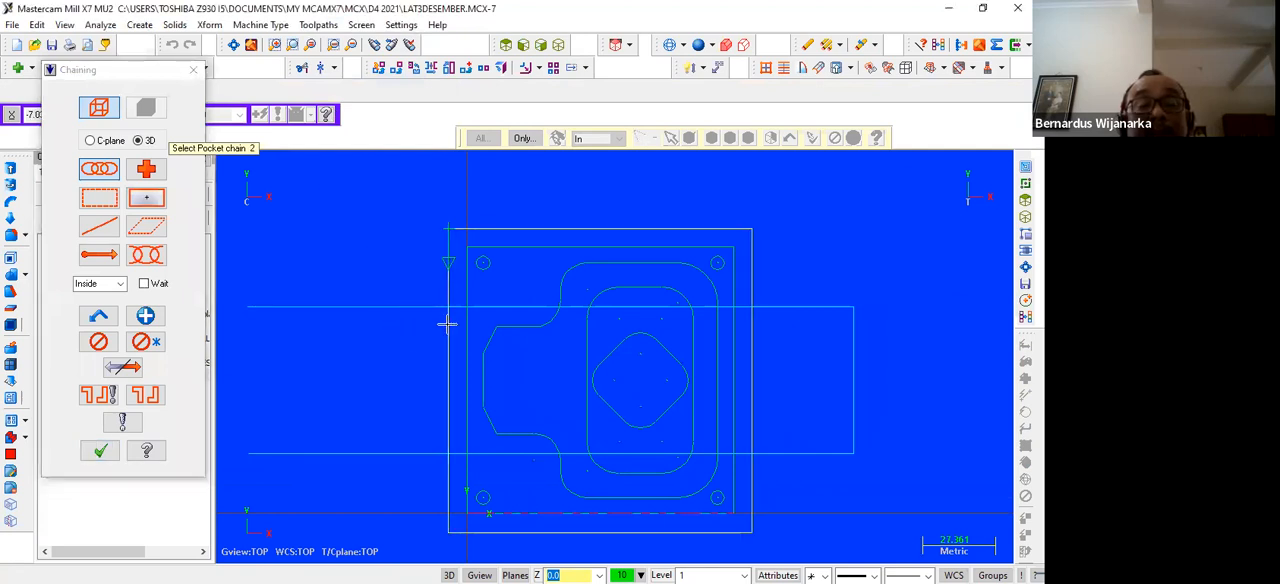
click(507, 325)
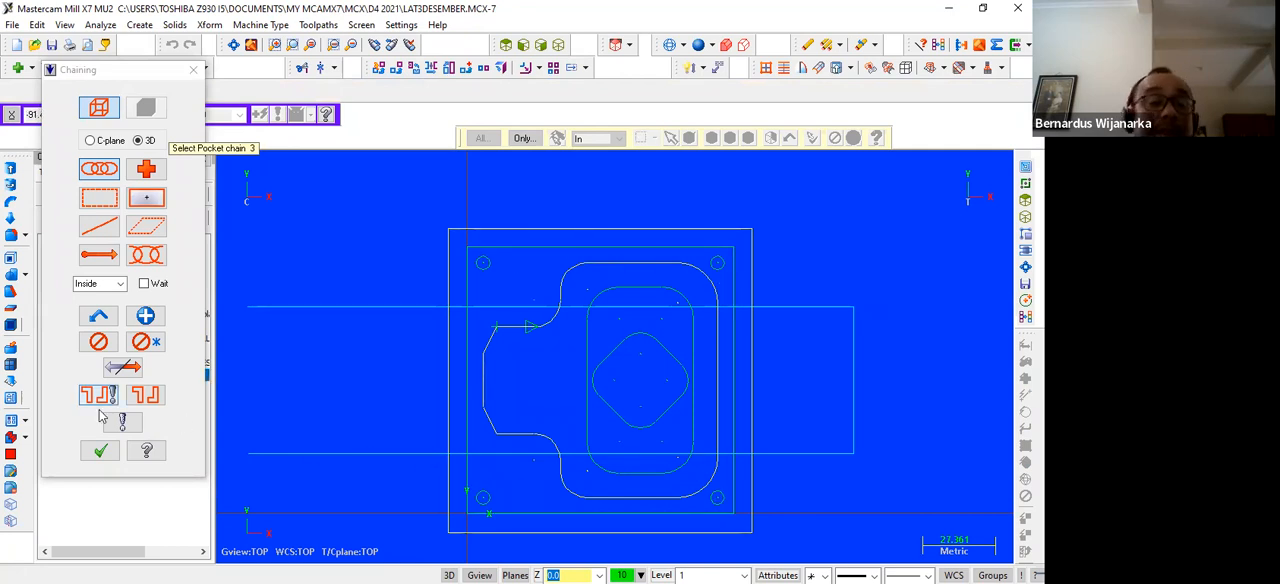
click(101, 452)
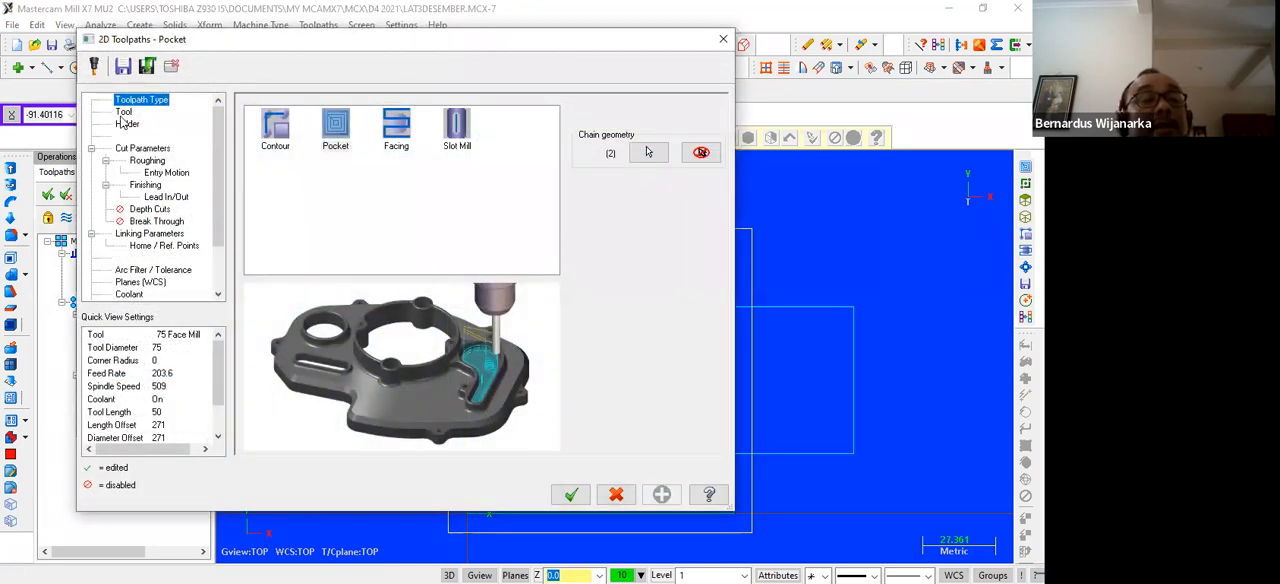
Choose the 12 mm flat endmill for the pocket and set its feed rate to 200
click(123, 112)
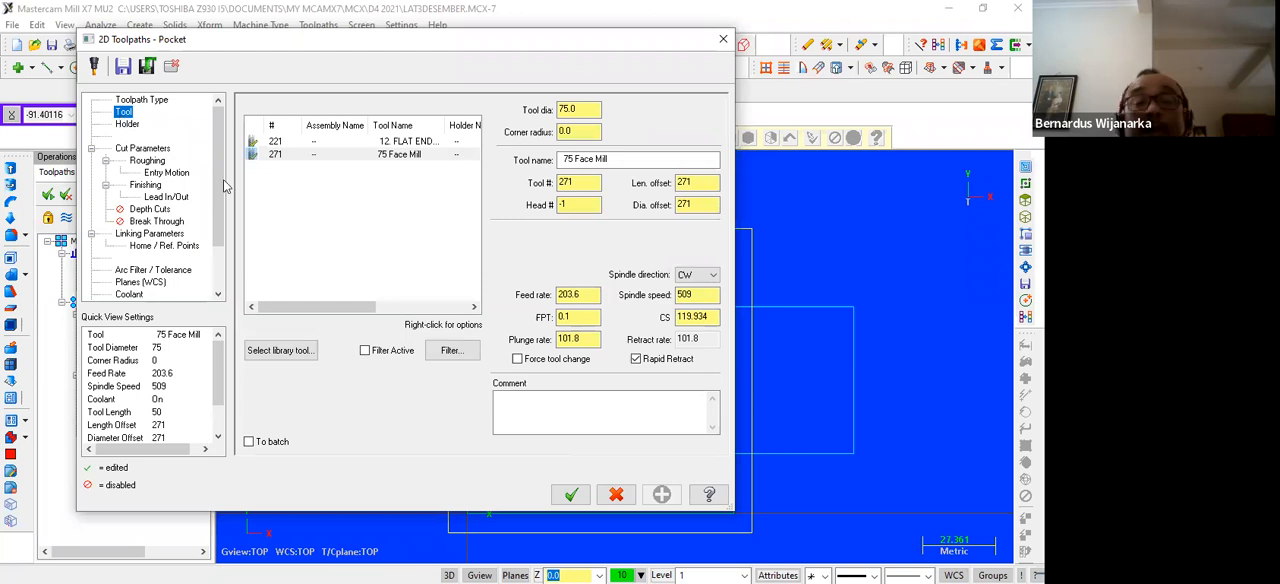
click(390, 143)
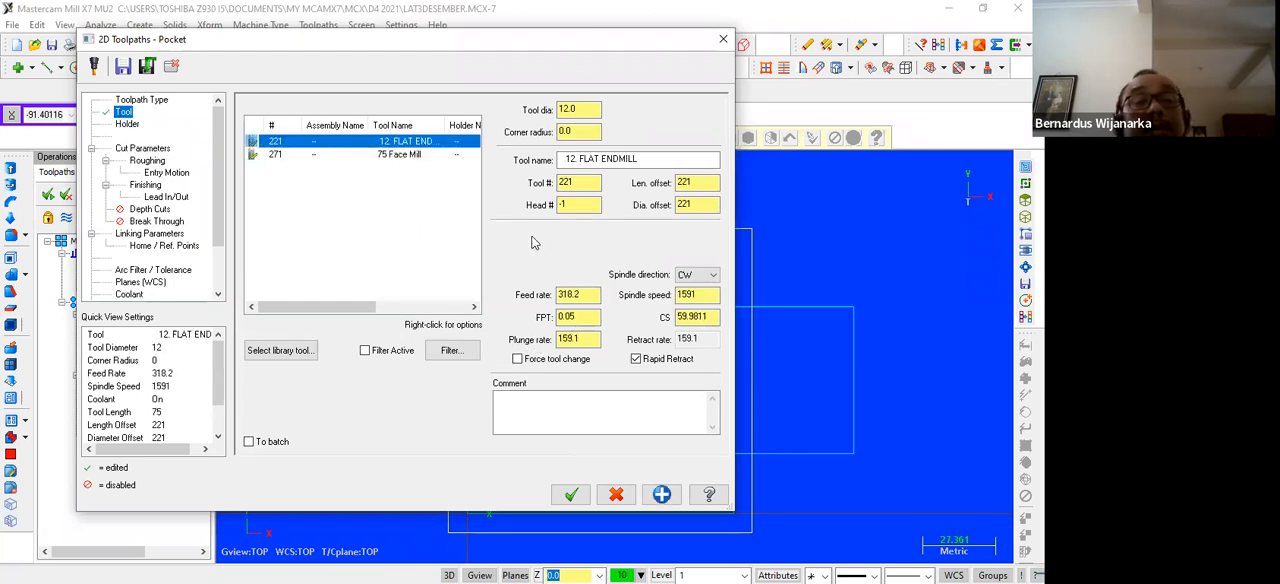
click(593, 295)
text(2)
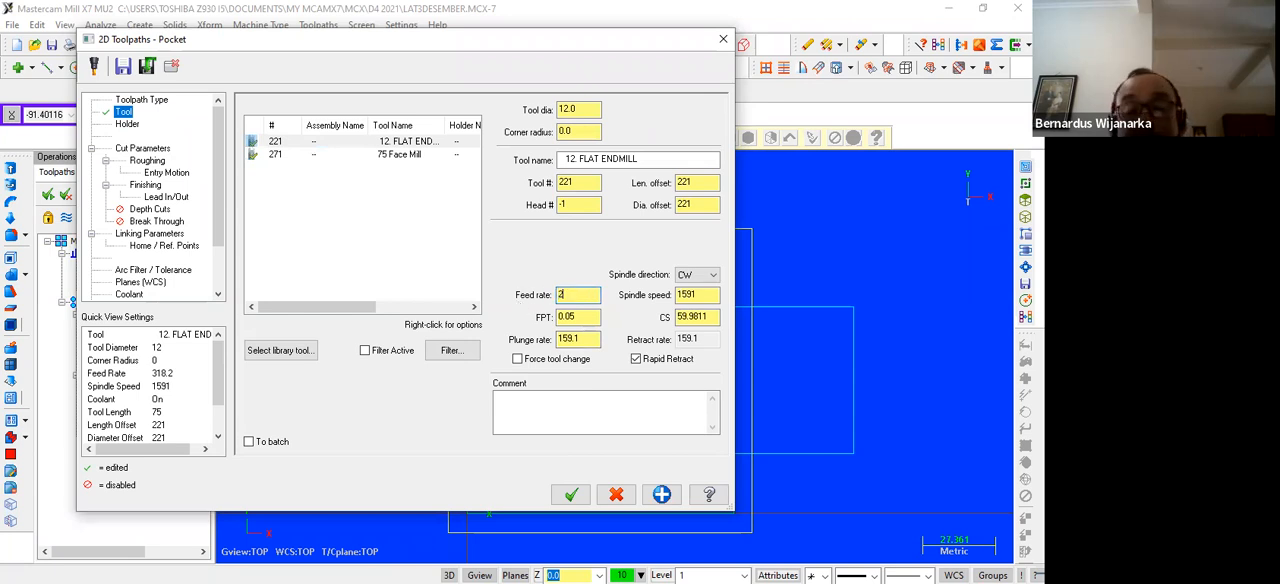
text(00)
click(703, 295)
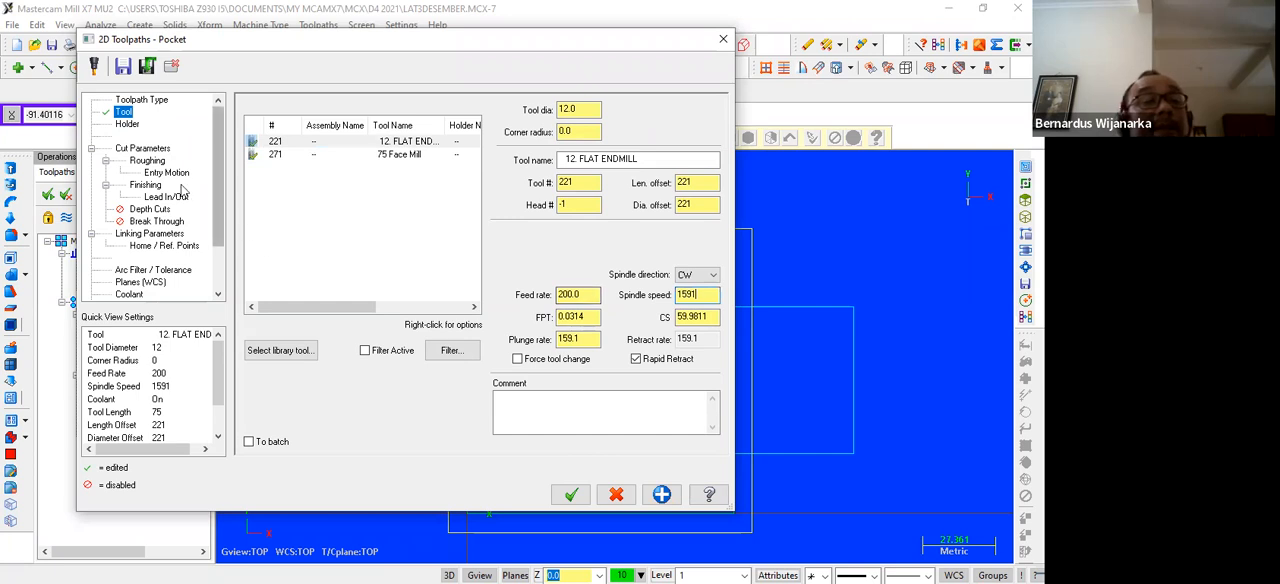
Set the pocket's stock to leave on walls and on floors to 0
click(150, 150)
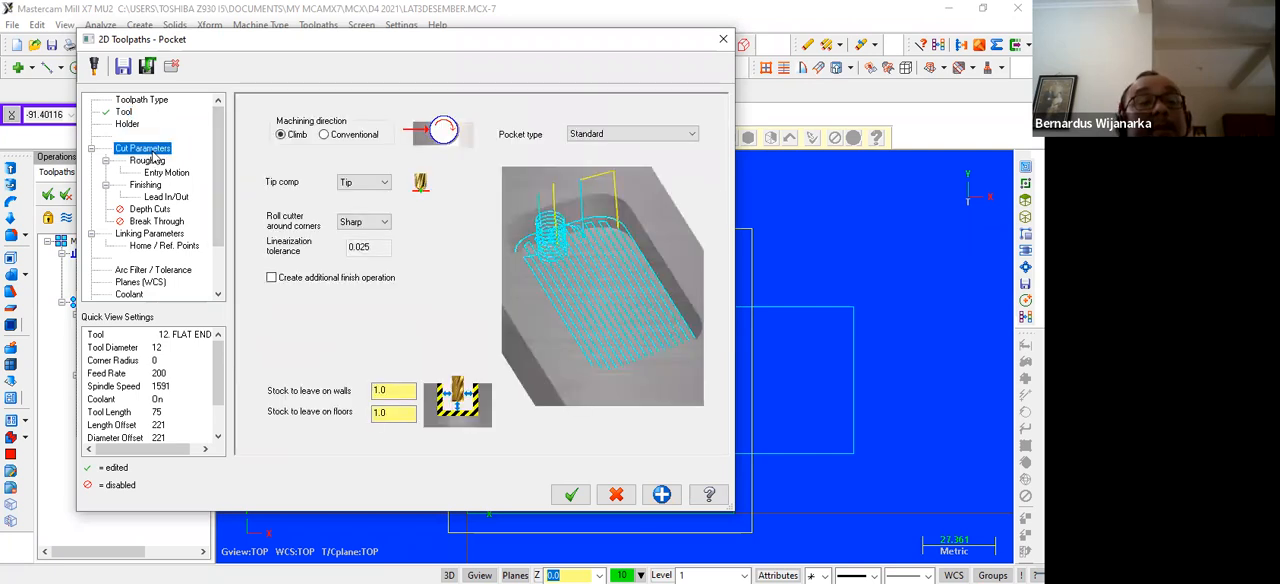
drag(402, 391, 366, 390)
text(0)
key(Tab)
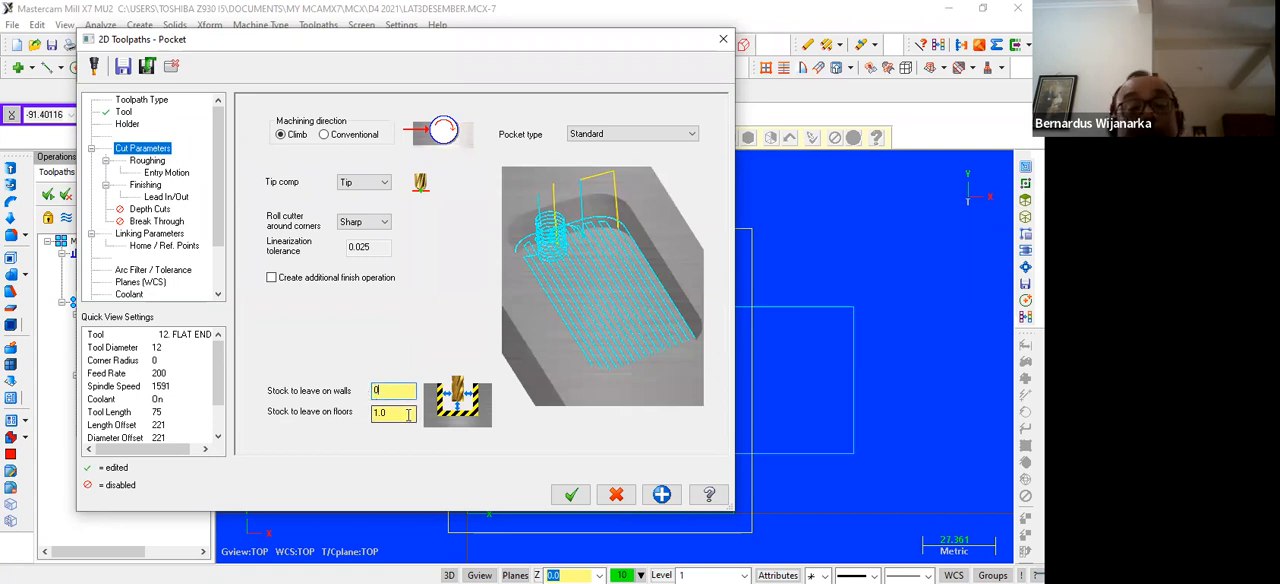
text(0)
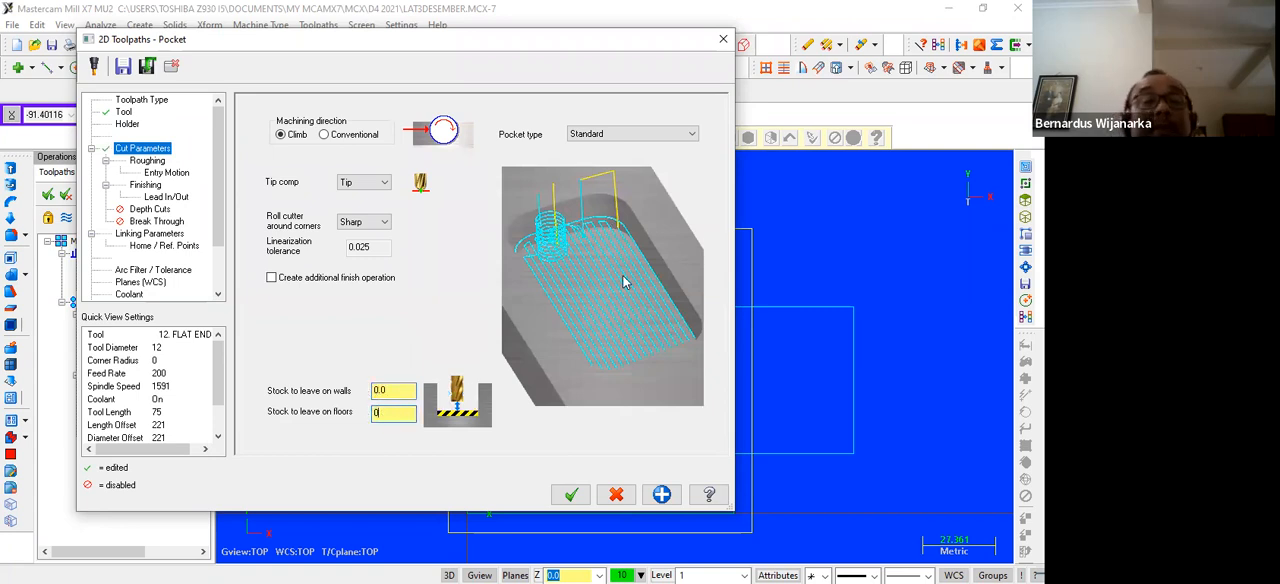
Choose Zigzag as the pocket's roughing method and disable the lead in/out for its finish pass
click(142, 162)
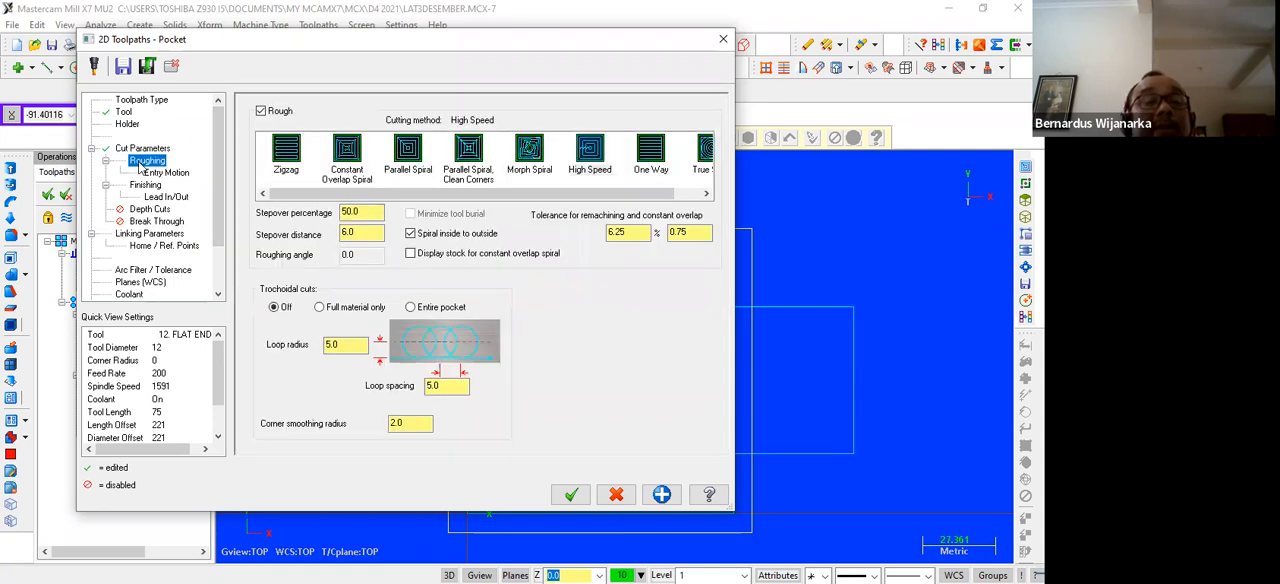
click(285, 160)
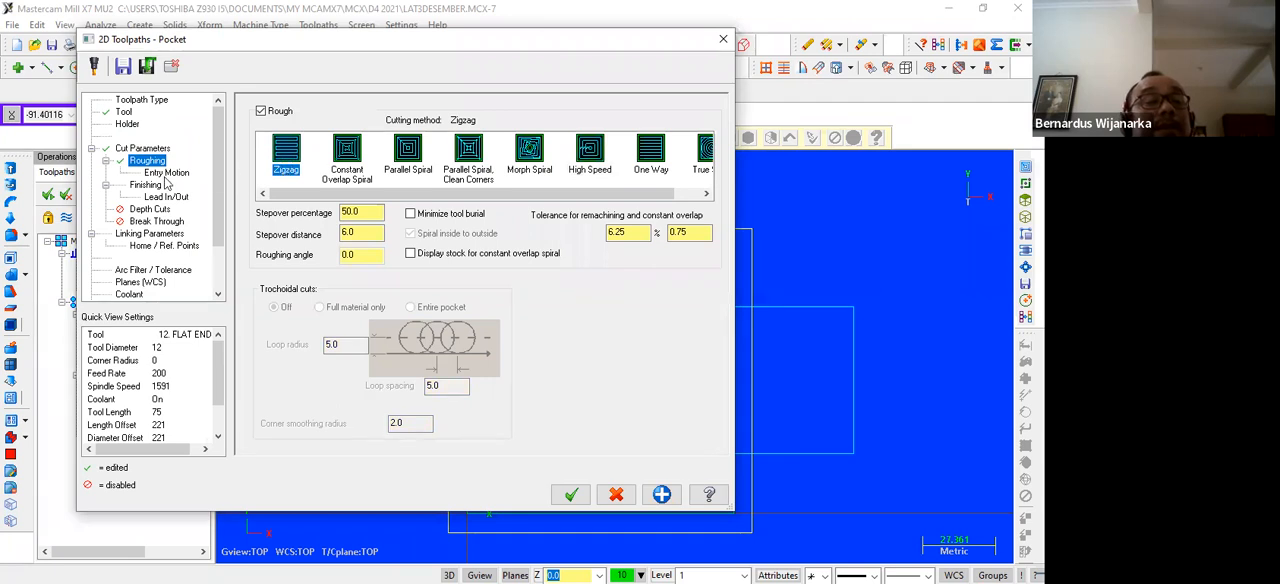
click(165, 175)
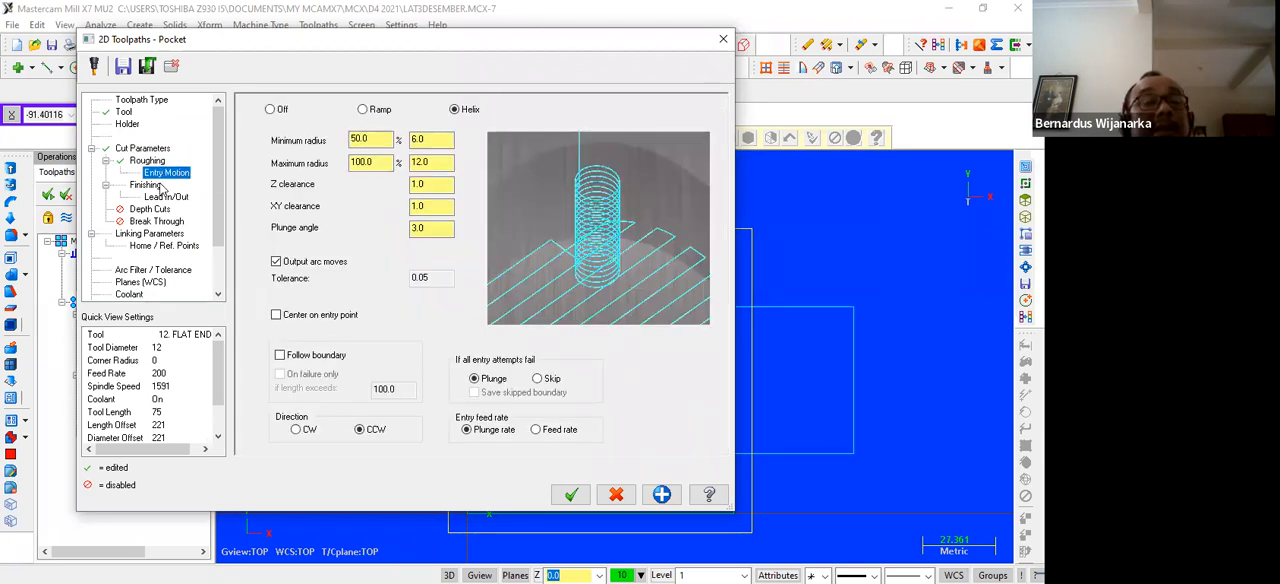
click(148, 185)
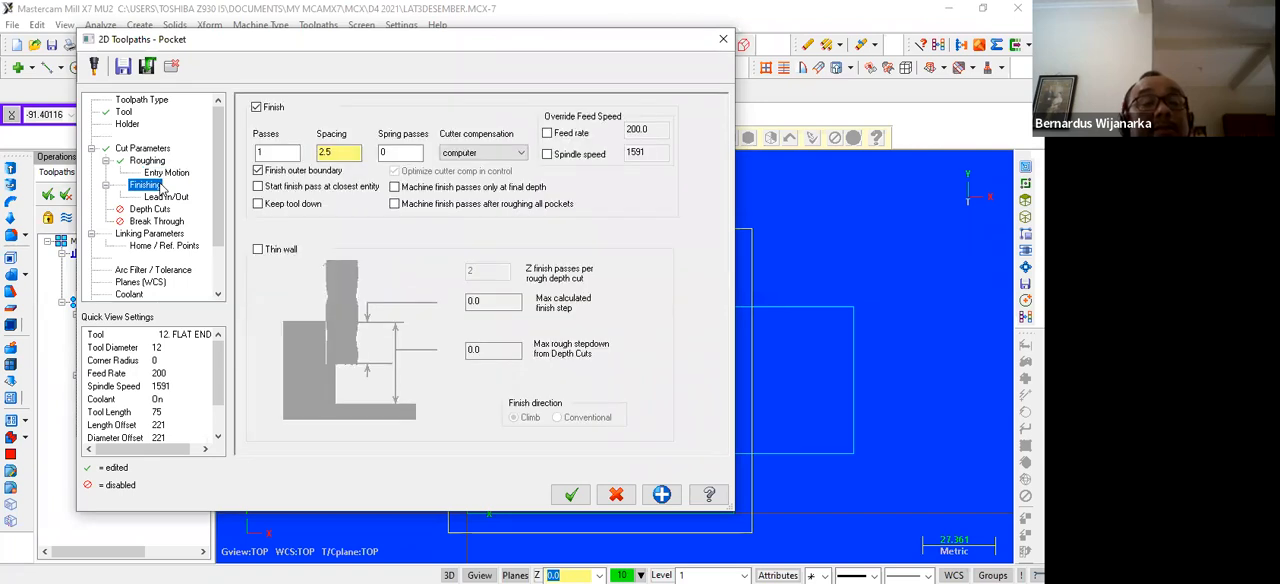
click(162, 197)
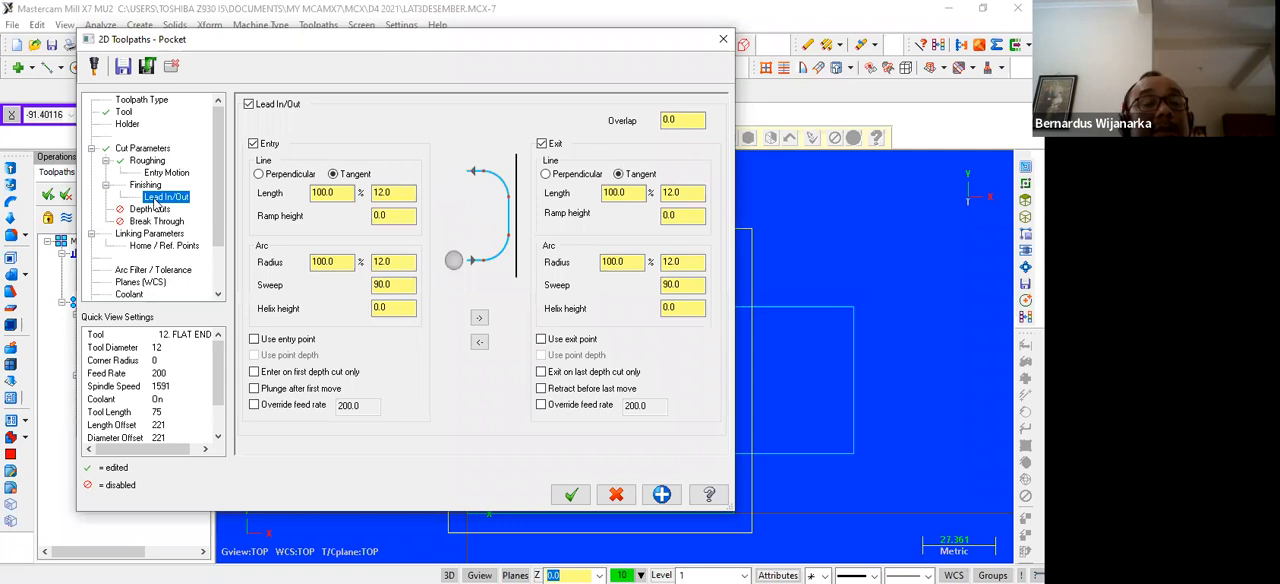
click(250, 104)
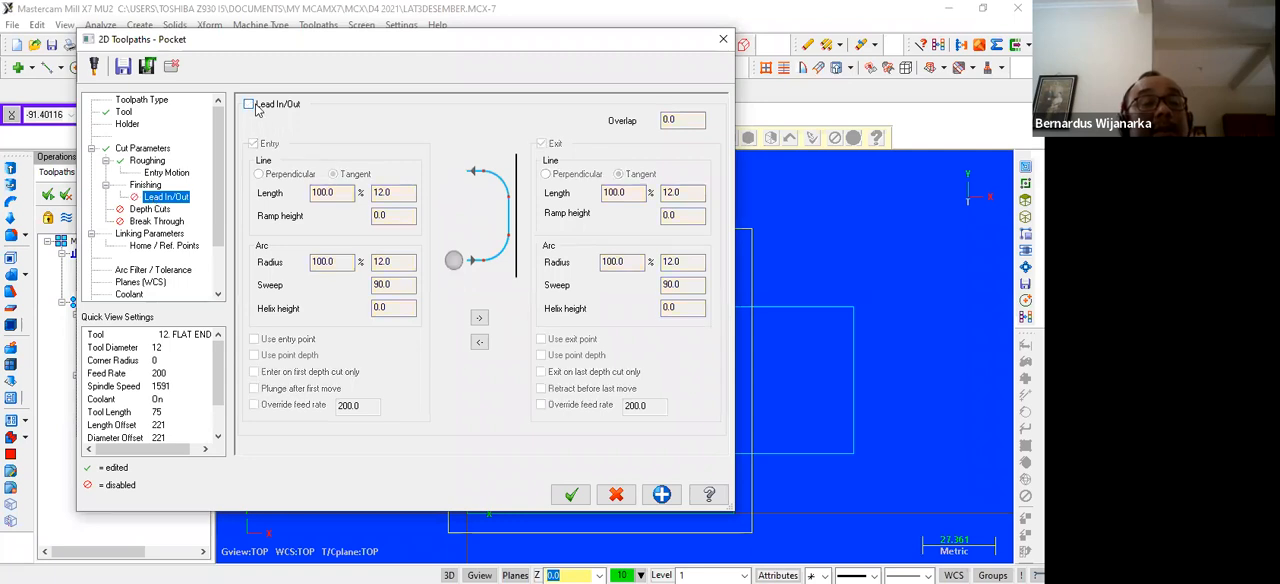
Enable depth cuts for the pocket with 1 finish cut
click(148, 209)
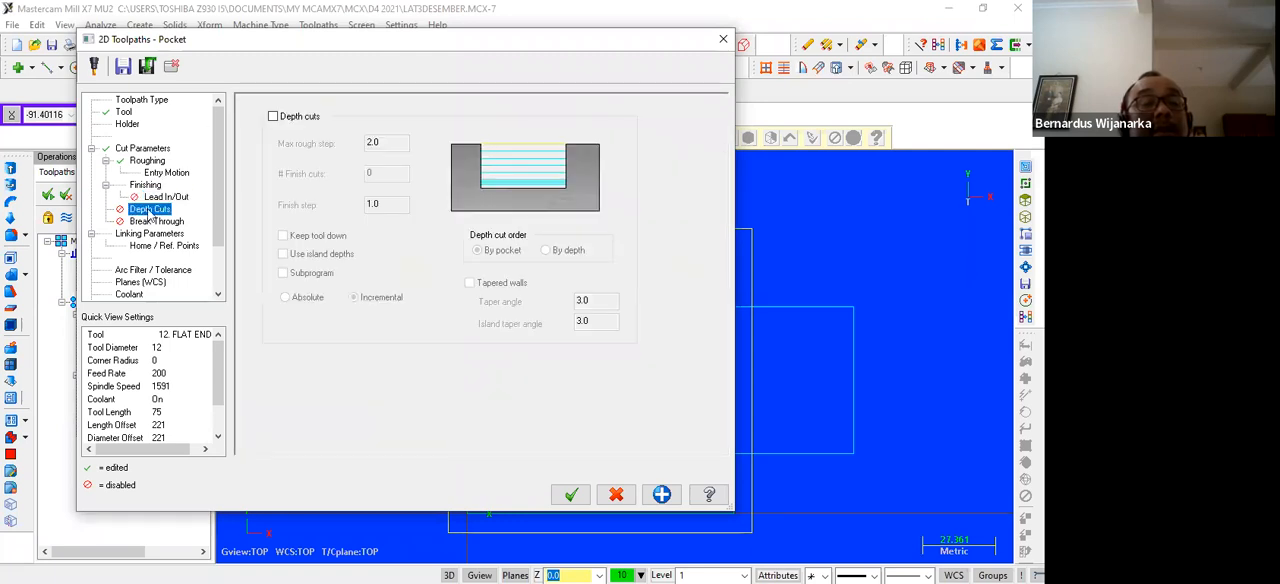
click(272, 117)
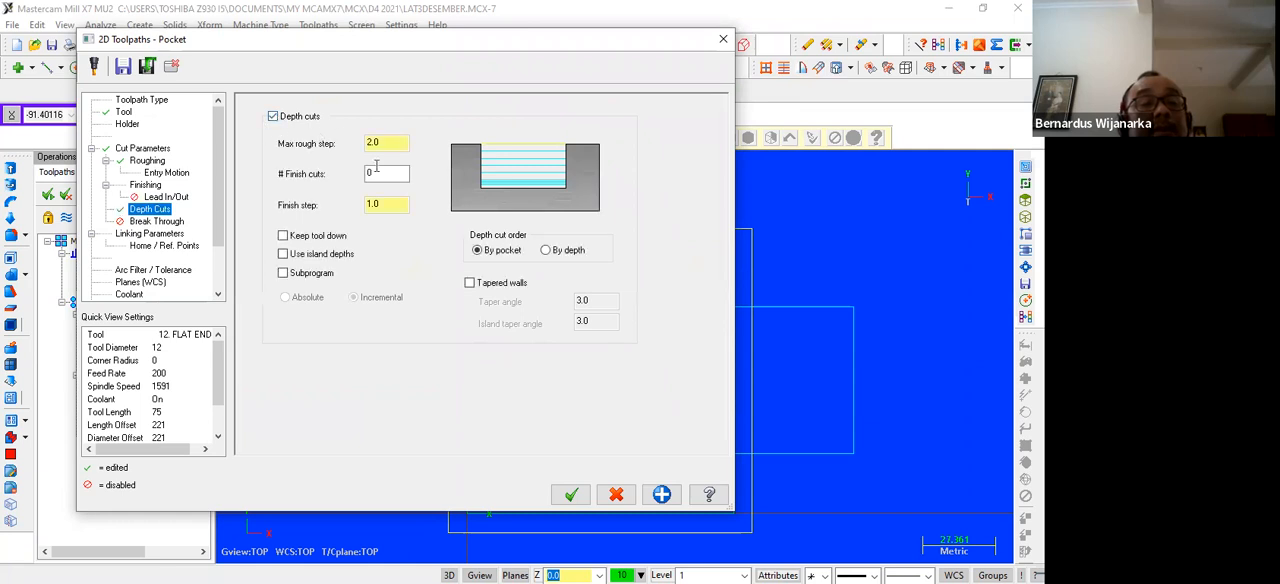
double_click(388, 173)
text(1)
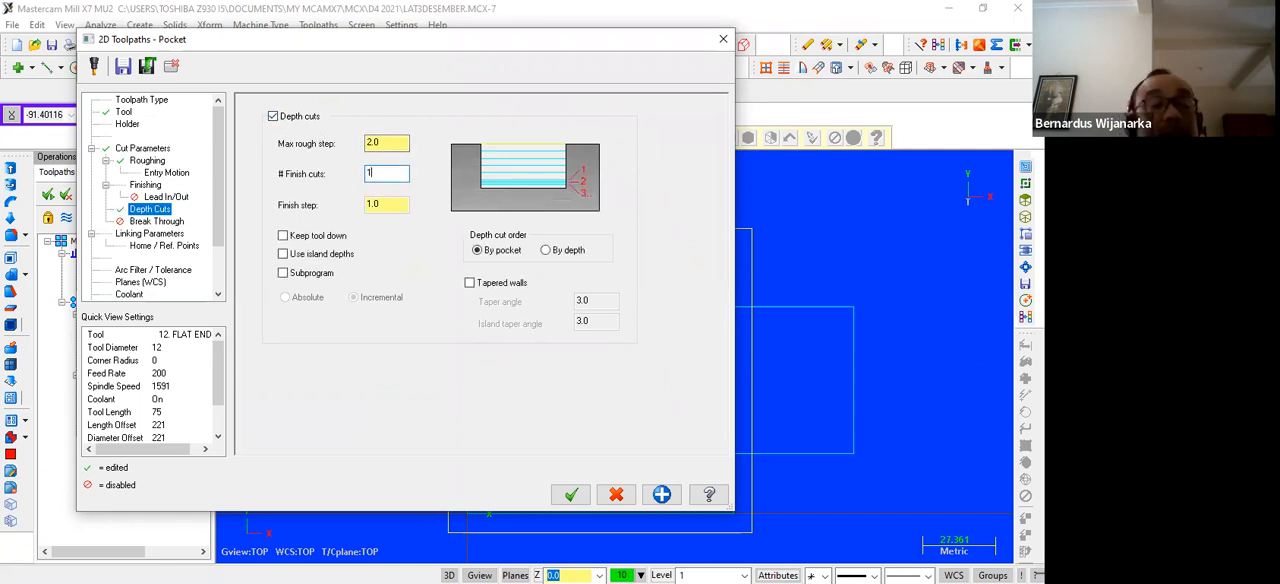
click(148, 222)
Make the pocket's retract, feed plane and depth absolute, and set the depth to -5
click(146, 234)
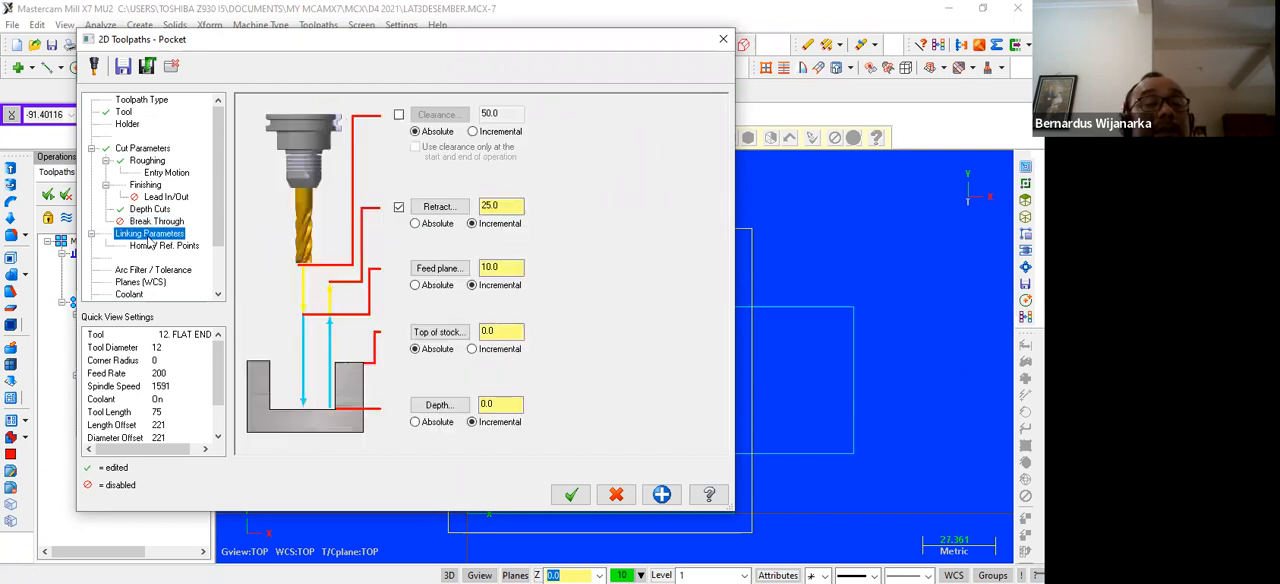
click(415, 223)
click(415, 285)
click(415, 421)
double_click(512, 405)
text(-)
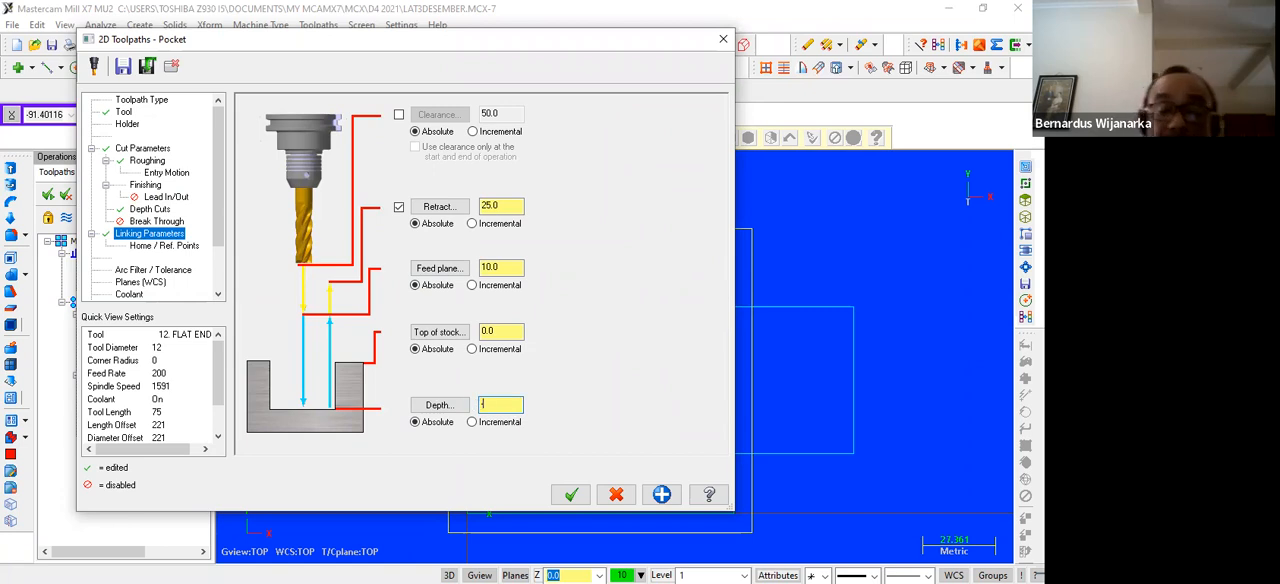
text(5)
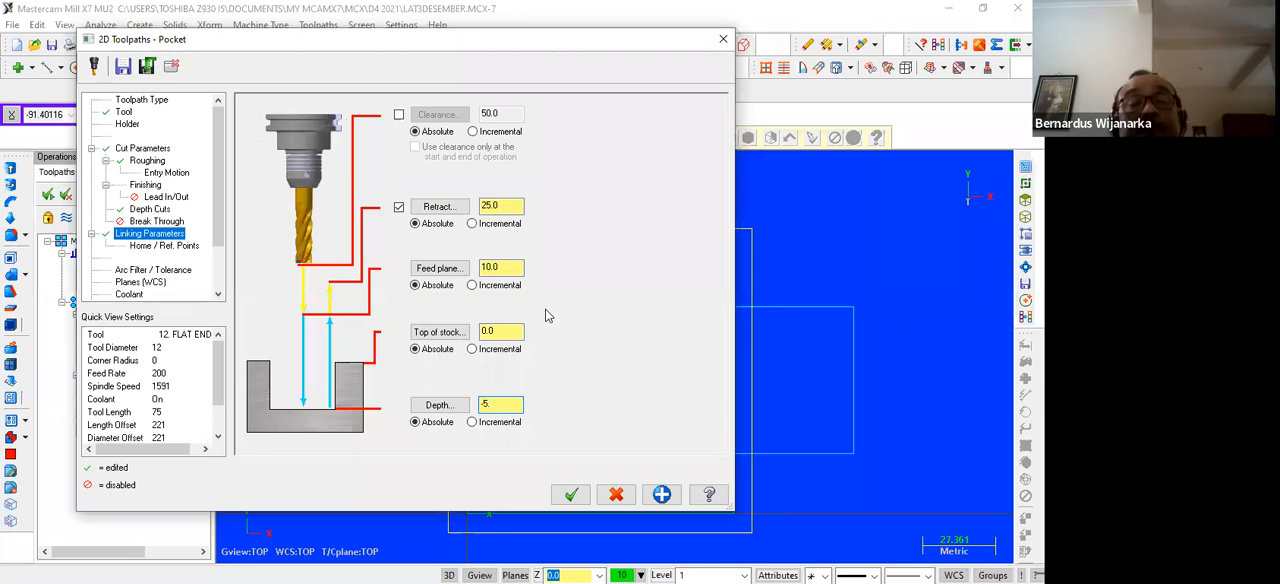
Set the retract height to 10 and the feed plane to 5, and generate the pocket toolpath
double_click(485, 206)
text(10.)
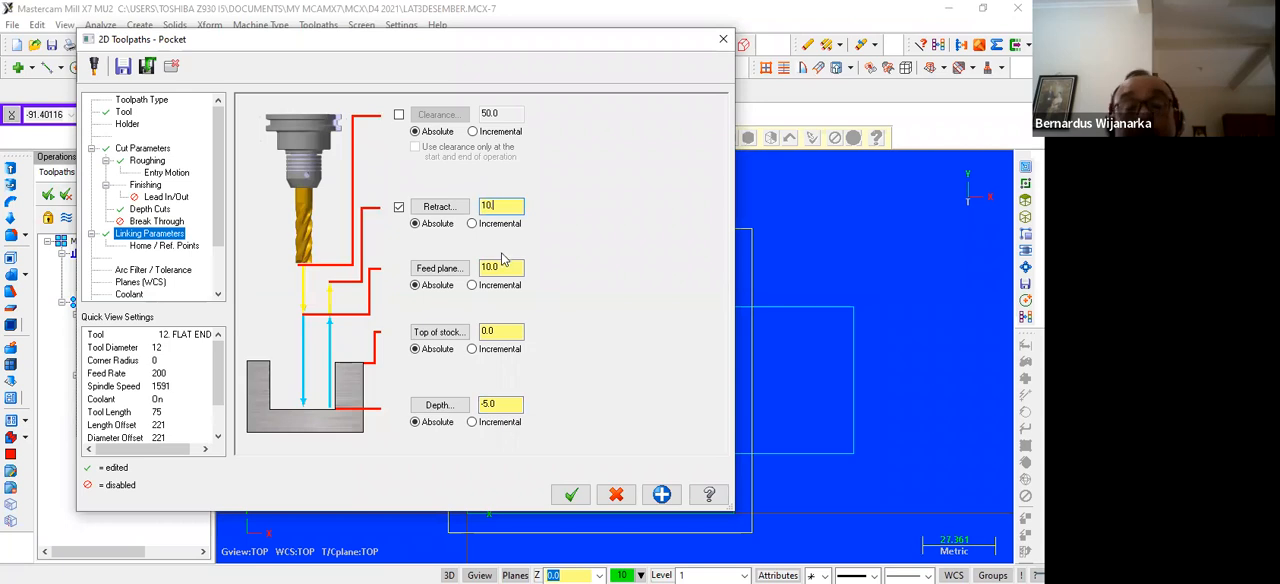
click(503, 264)
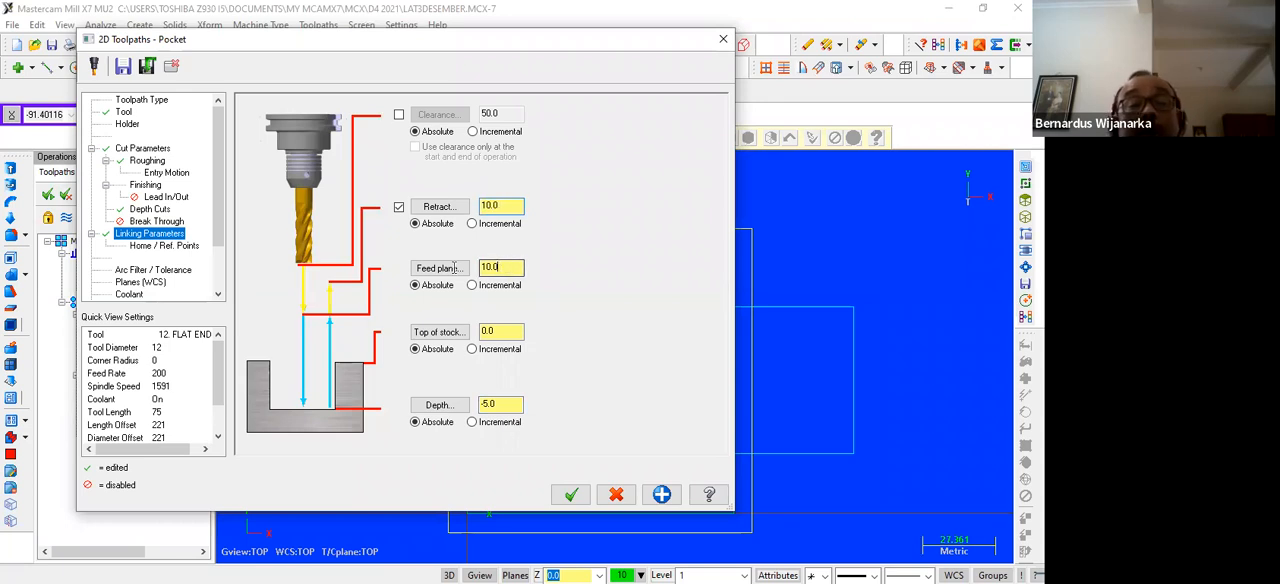
text(5.)
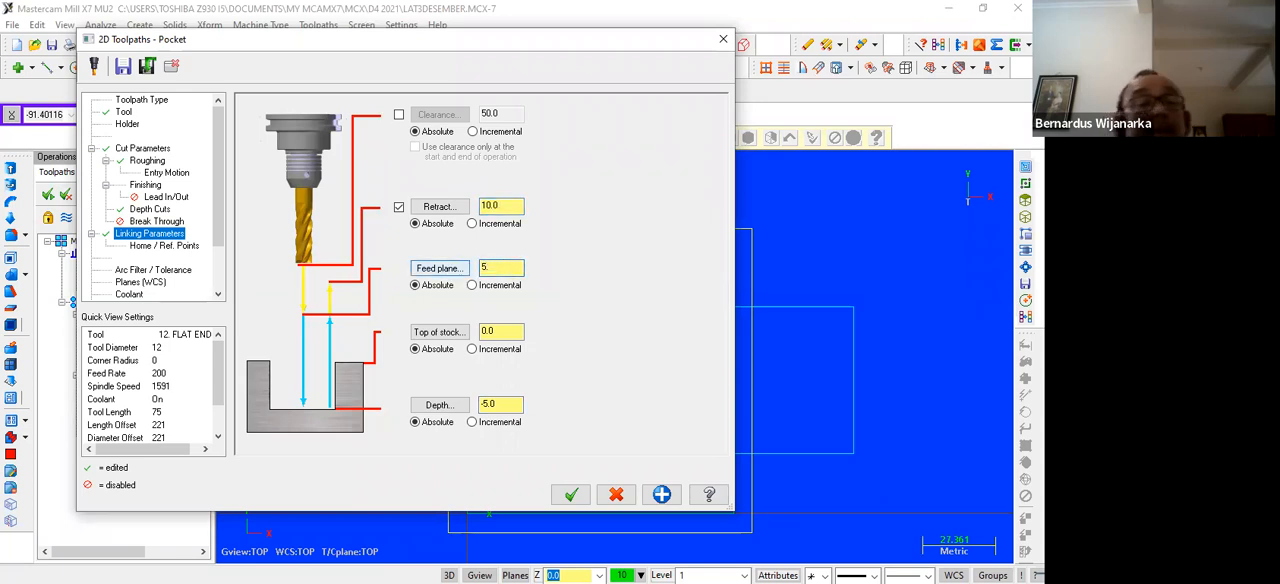
click(571, 494)
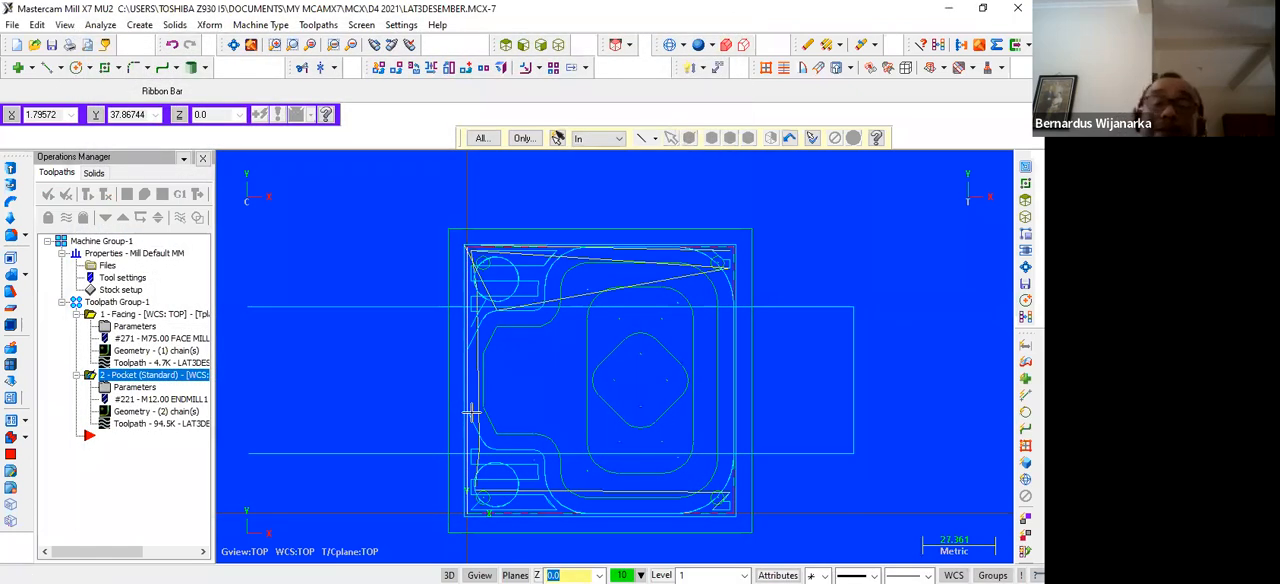
Backplot the facing and pocket operations together in isometric view and check their cycle time
scroll(431, 362, up, 3)
scroll(429, 357, up, 14)
scroll(428, 347, down, 8)
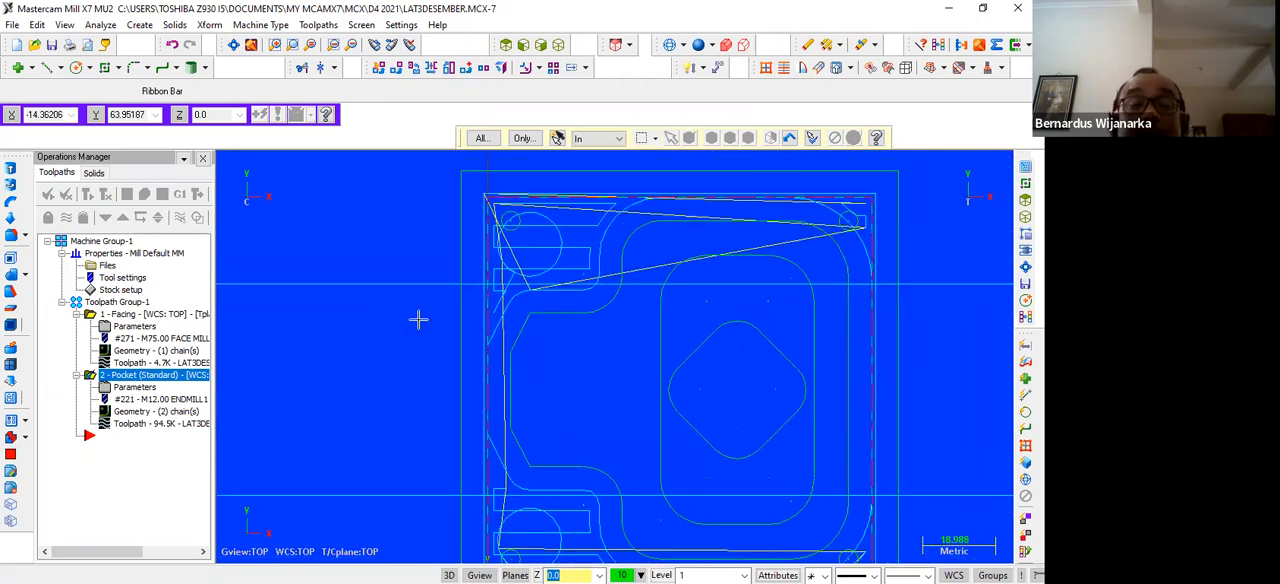
scroll(415, 315, down, 5)
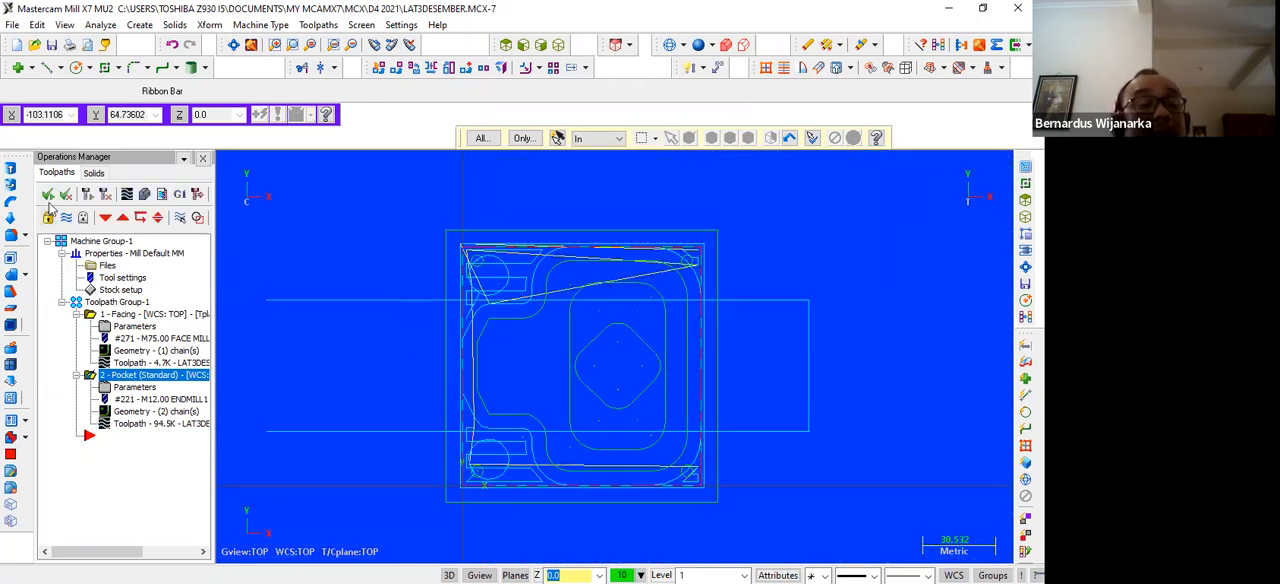
click(84, 194)
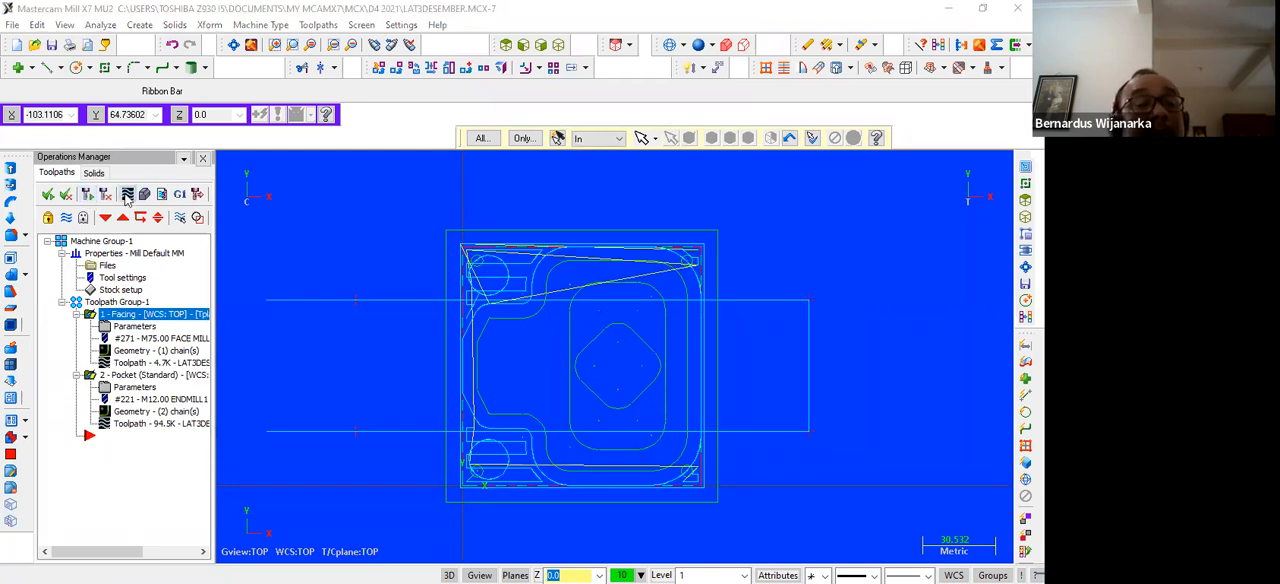
click(127, 194)
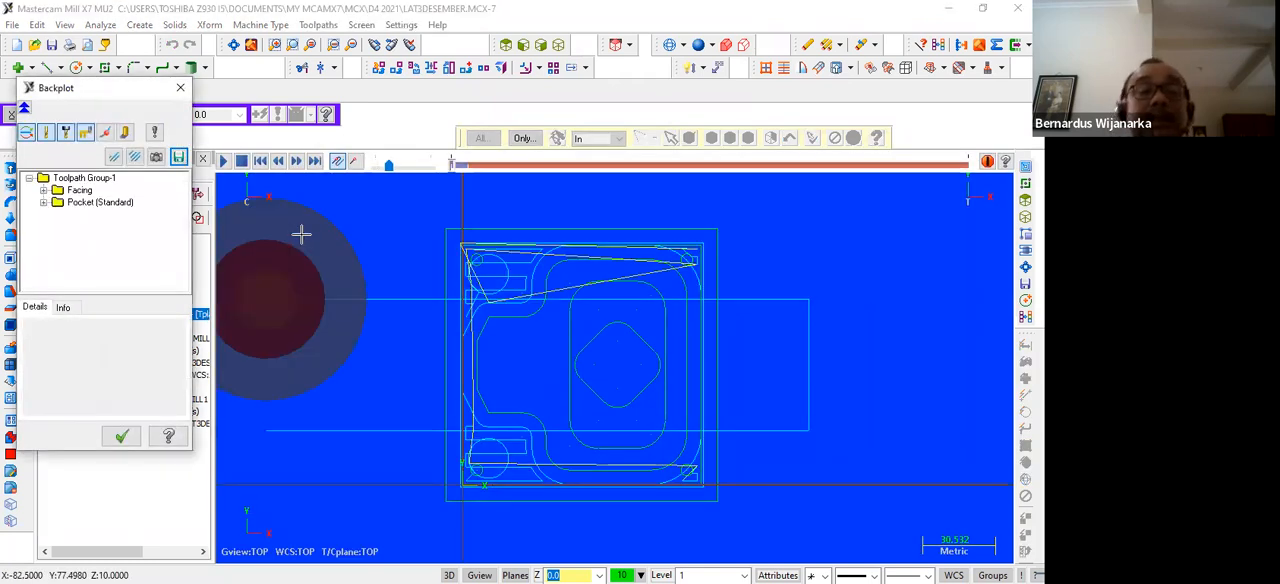
click(558, 45)
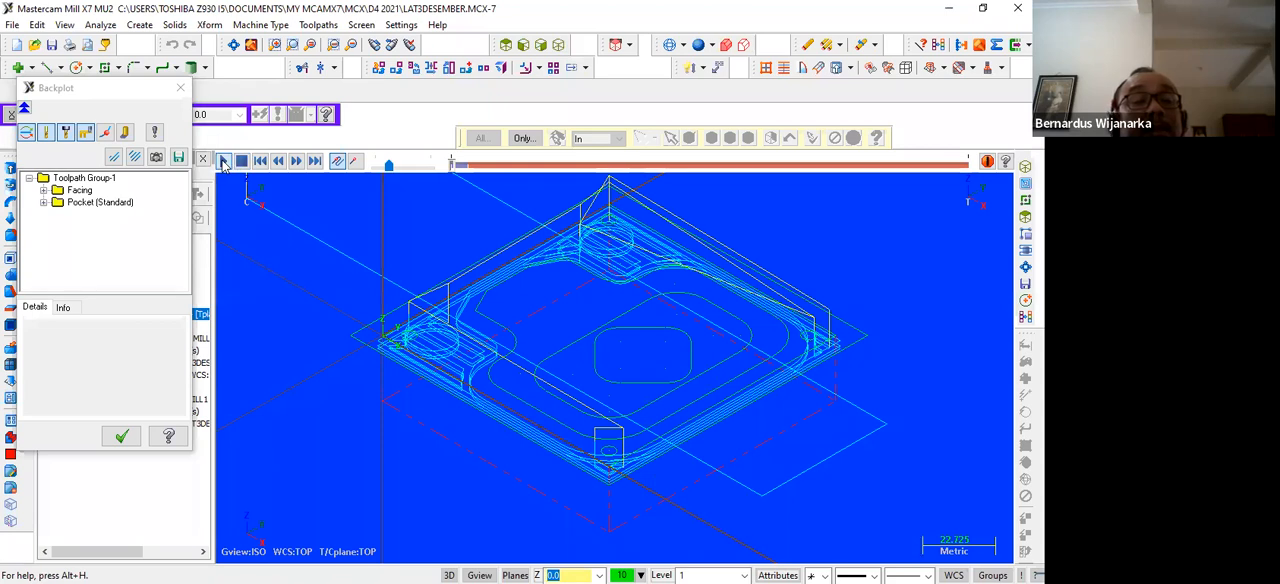
click(223, 161)
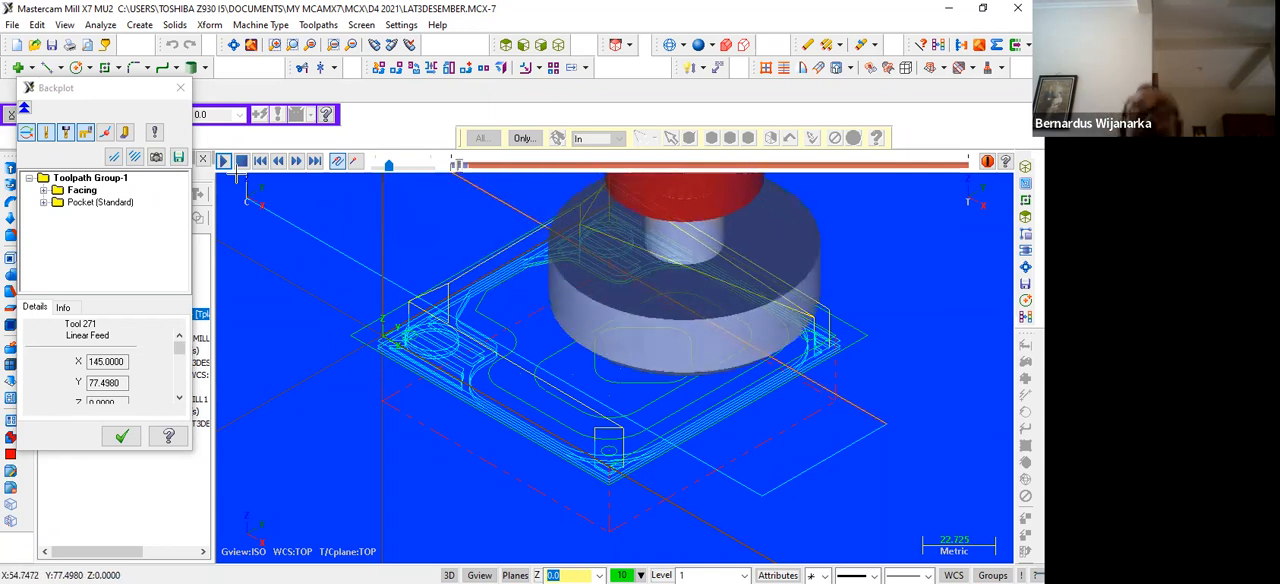
click(63, 307)
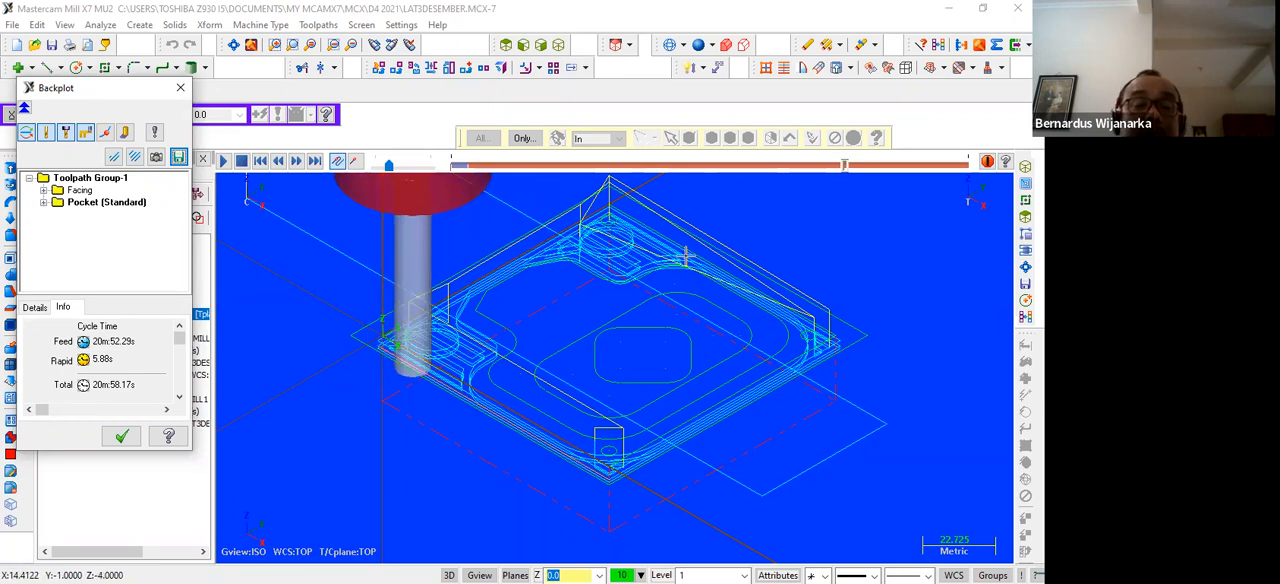
click(178, 91)
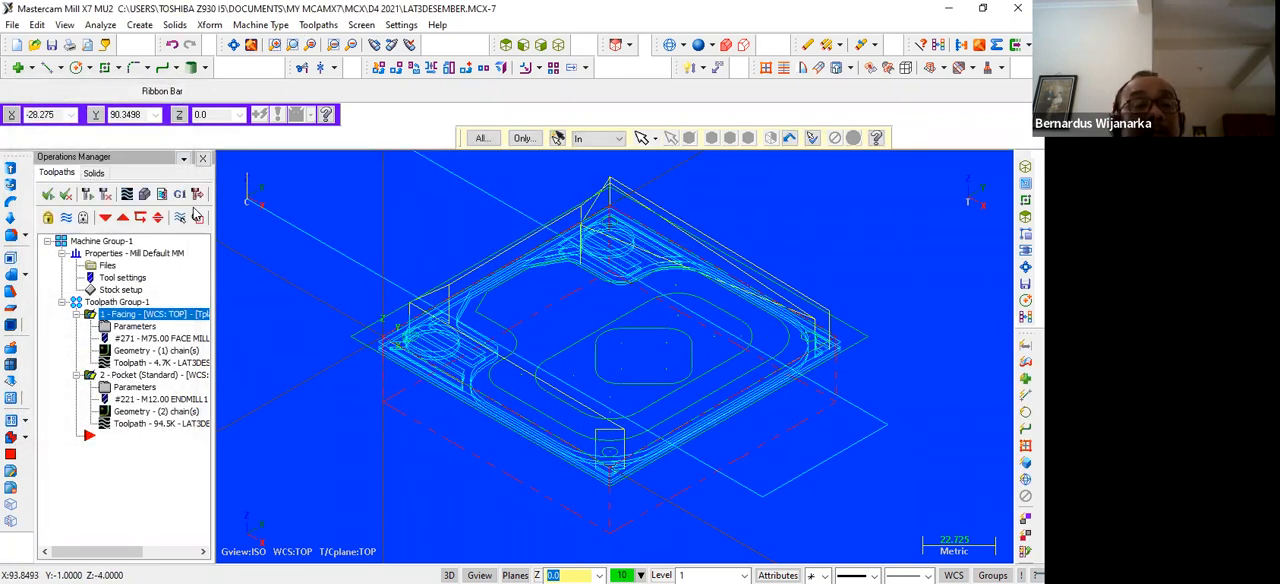
Run the solid verification of both operations, close the simulator and return to the top view
click(144, 196)
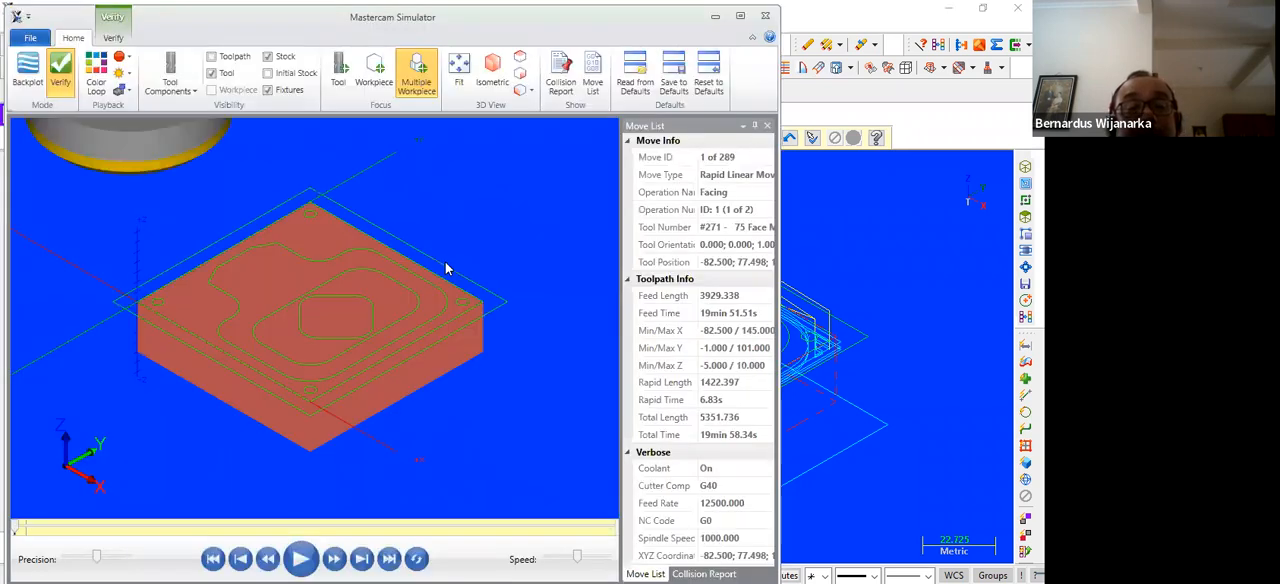
key(space)
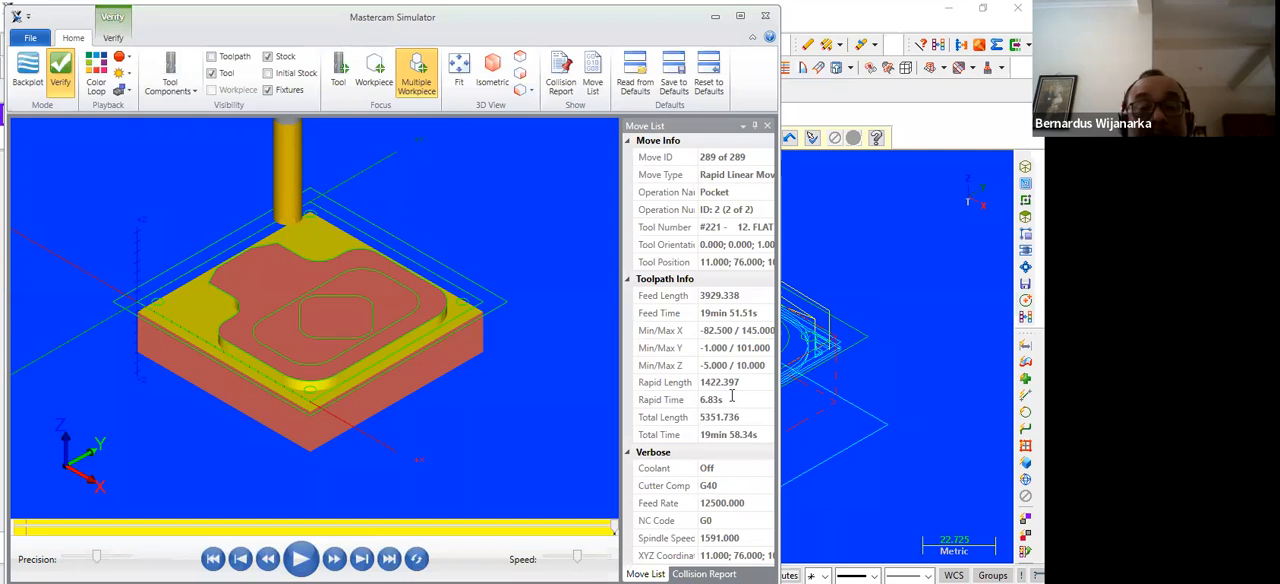
click(765, 18)
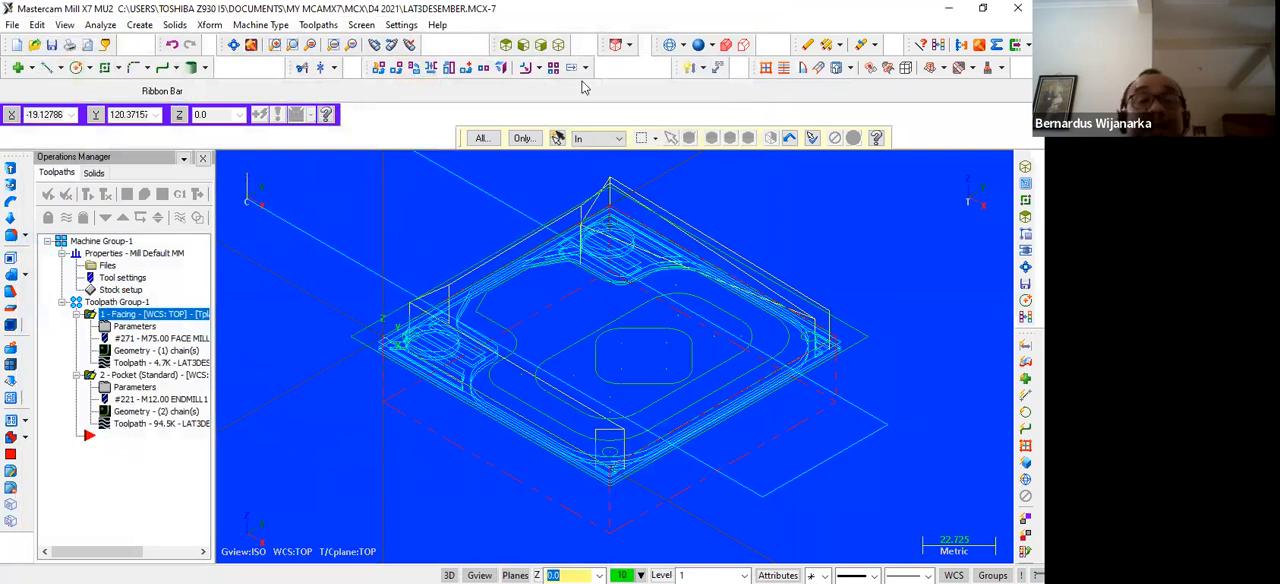
click(505, 46)
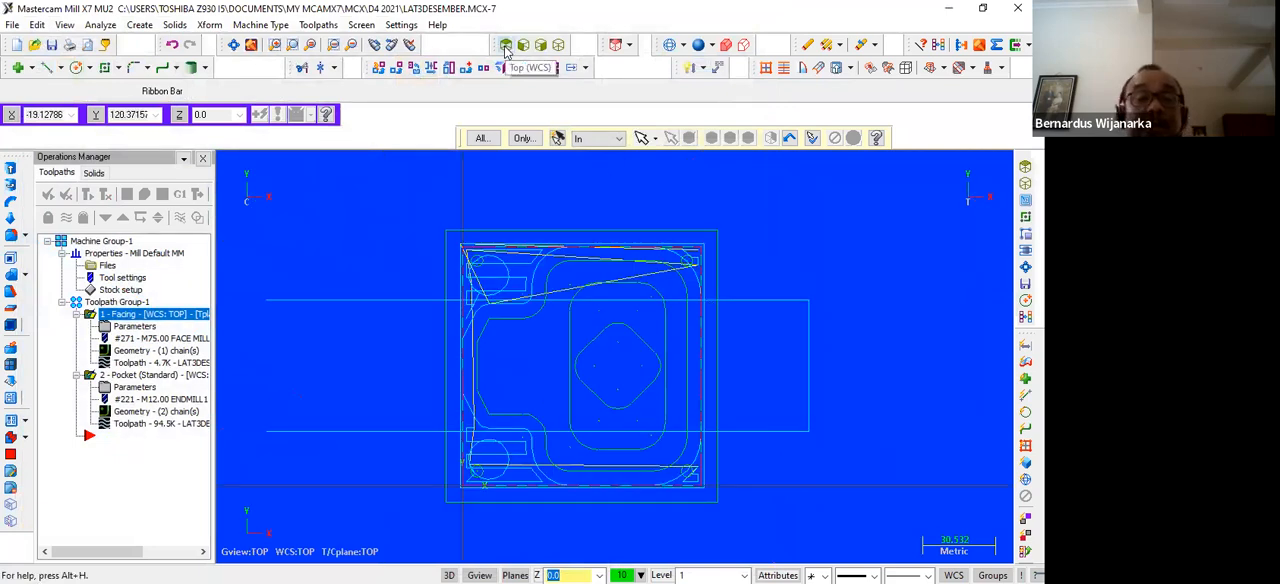
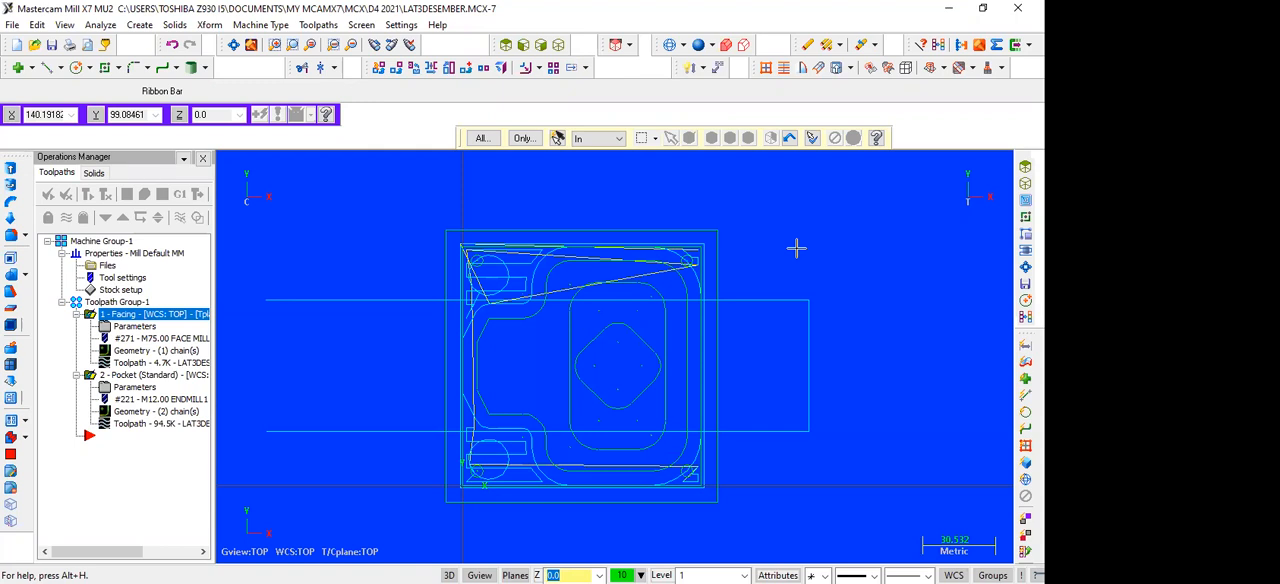
Save the current file, and save a copy of it under the name LAT3DESEMBER2
scroll(796, 248, up, 3)
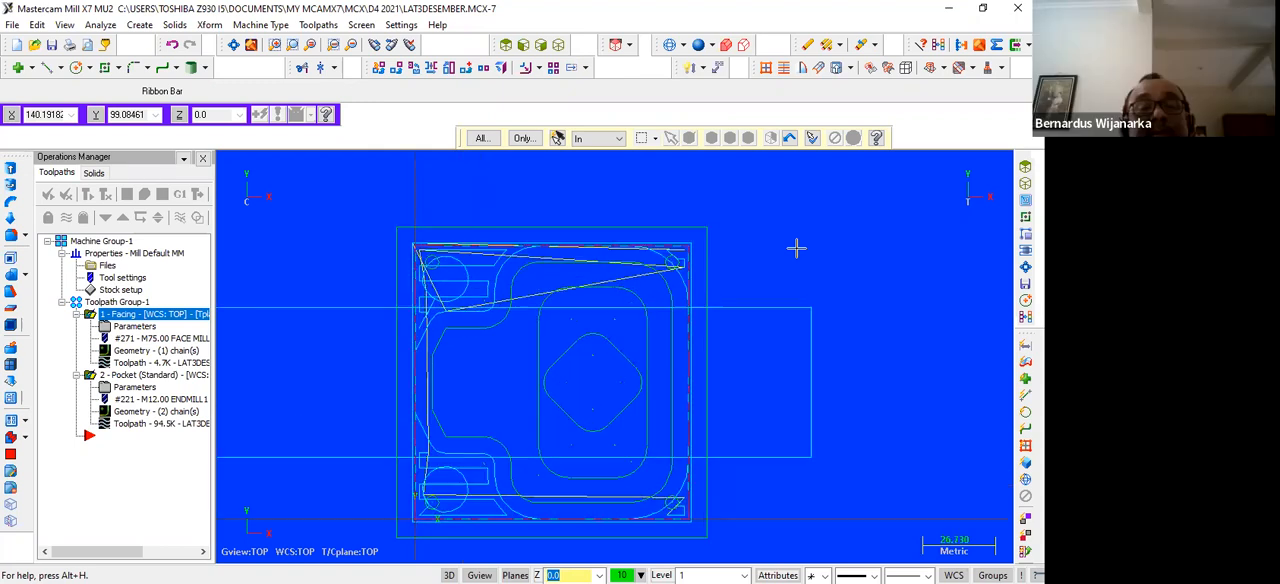
scroll(796, 248, down, 2)
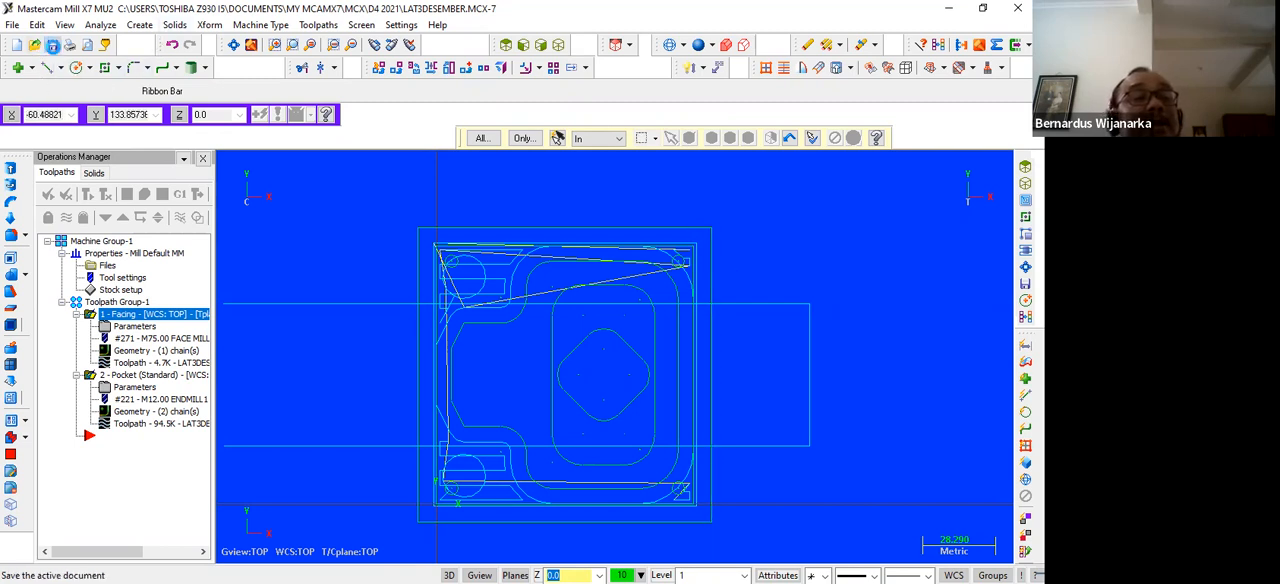
click(52, 45)
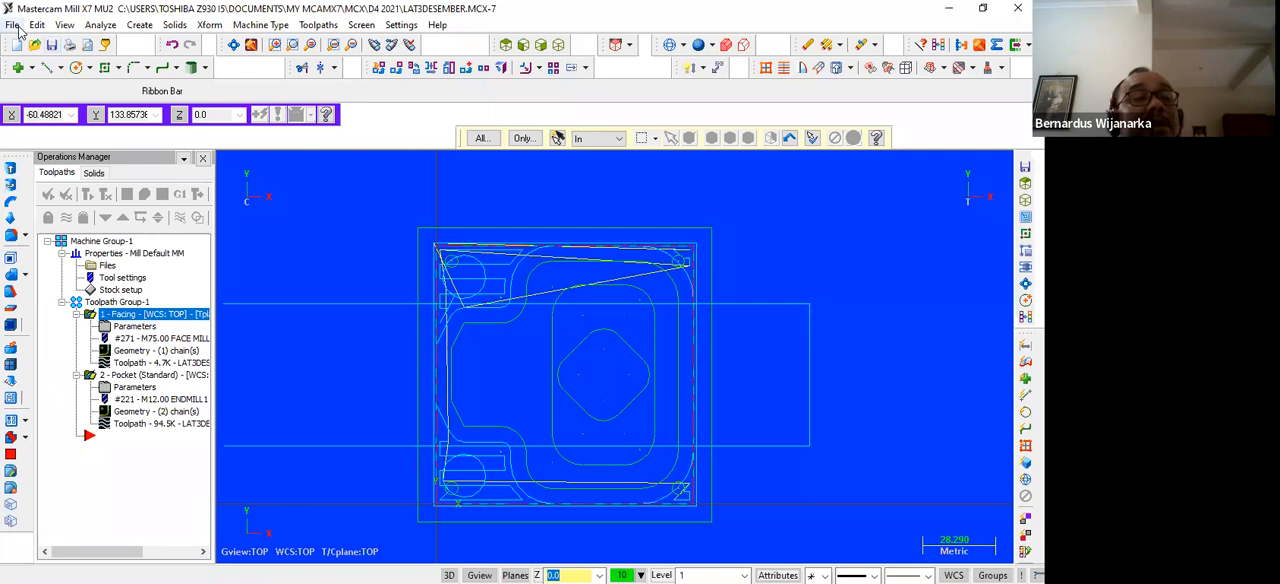
click(14, 27)
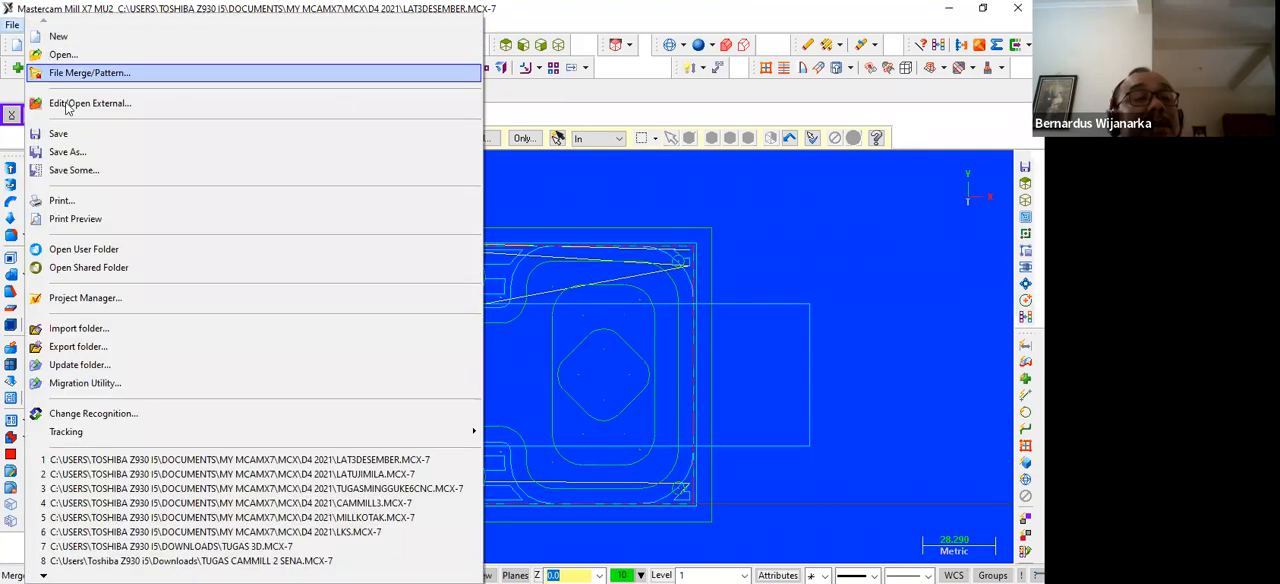
click(66, 152)
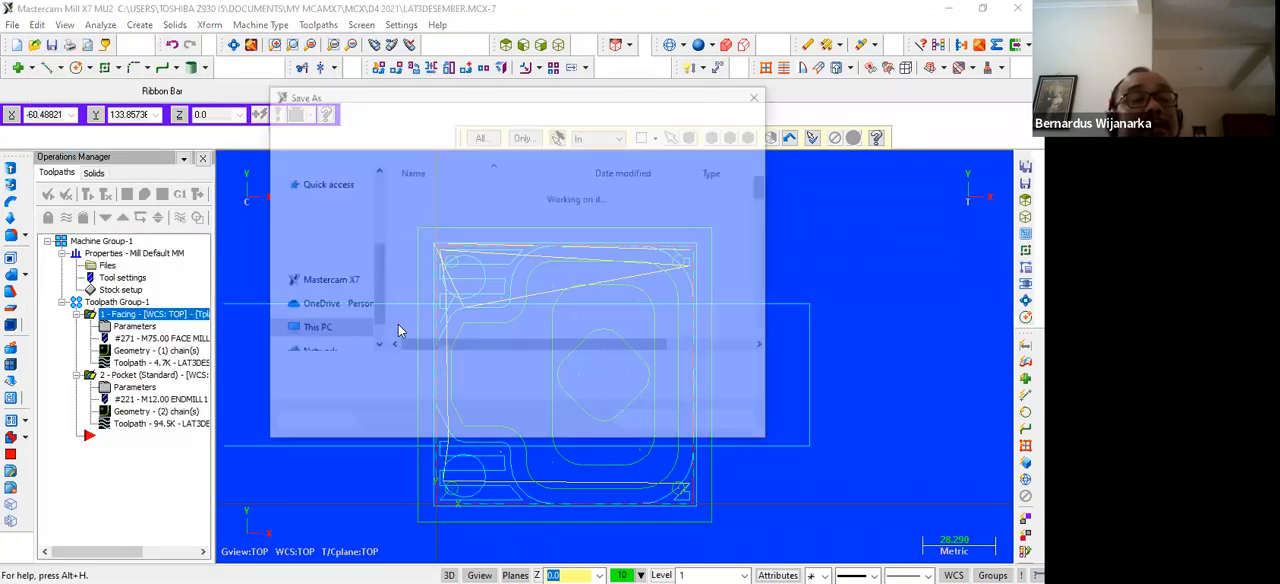
click(450, 366)
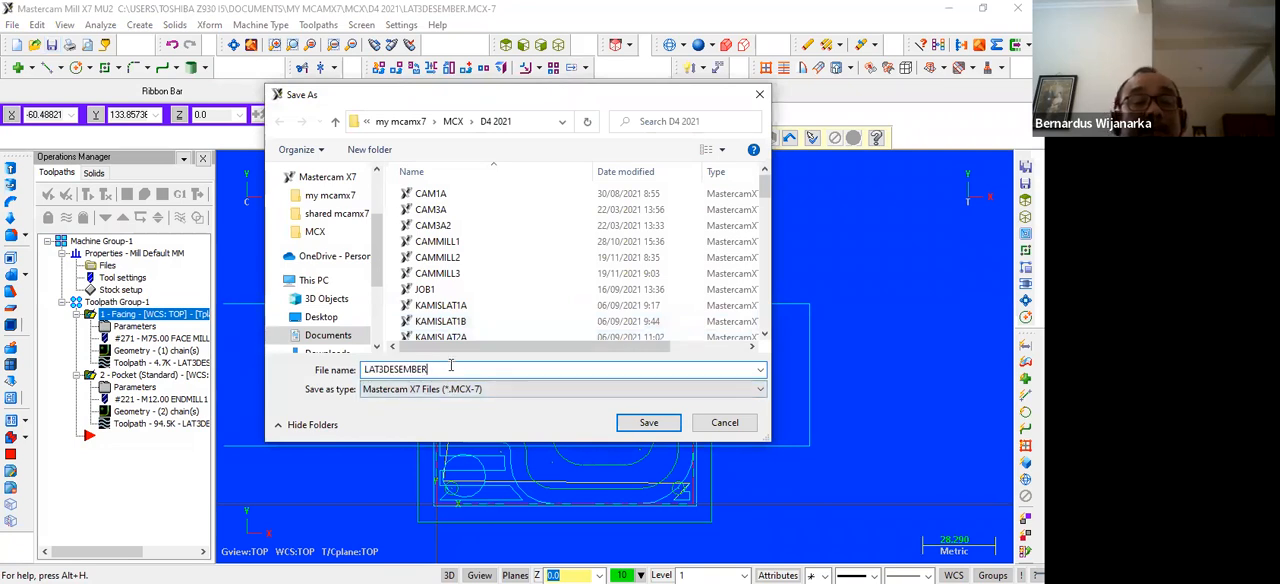
text(2)
click(648, 422)
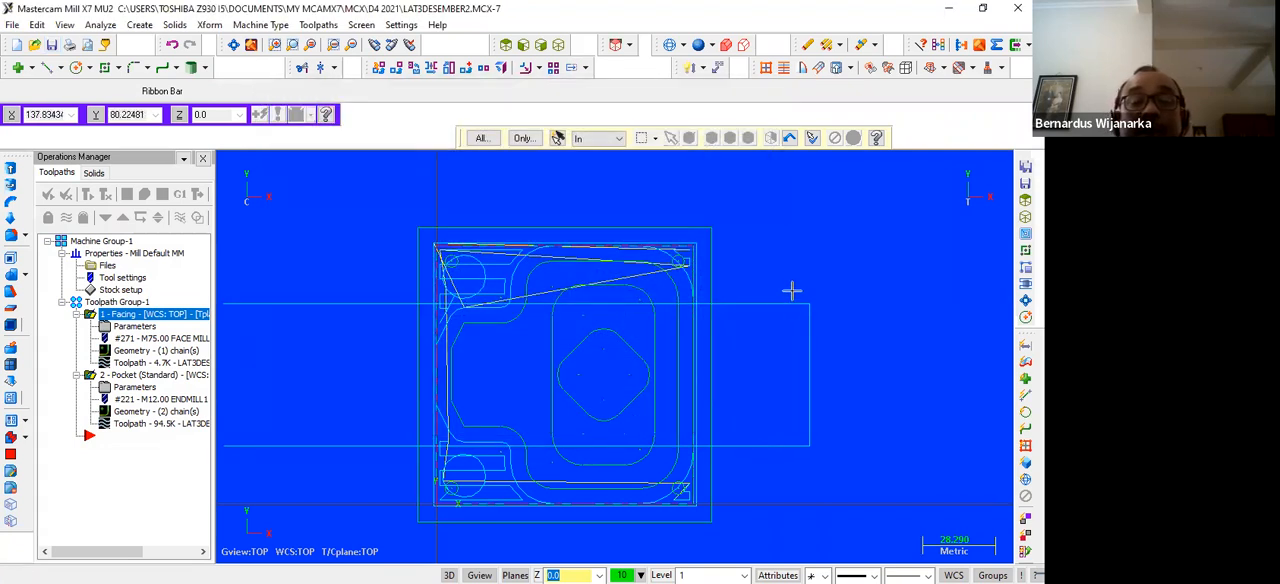
Delete the standard pocket operation from the toolpath group, keeping only the facing operation
scroll(798, 272, down, 1)
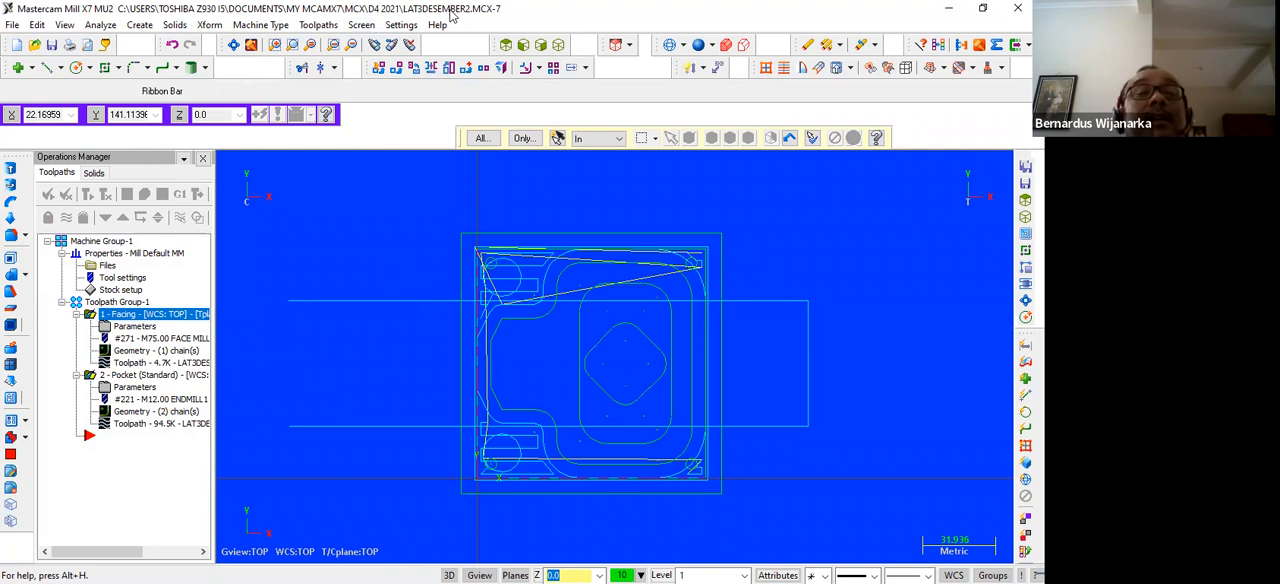
click(133, 378)
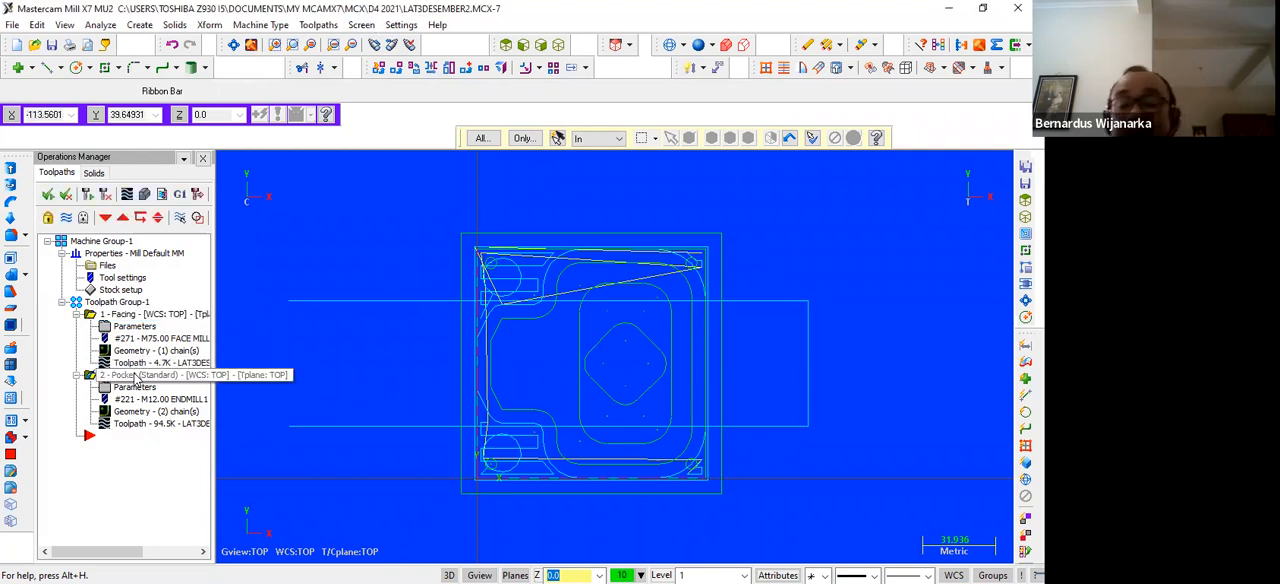
key(Delete)
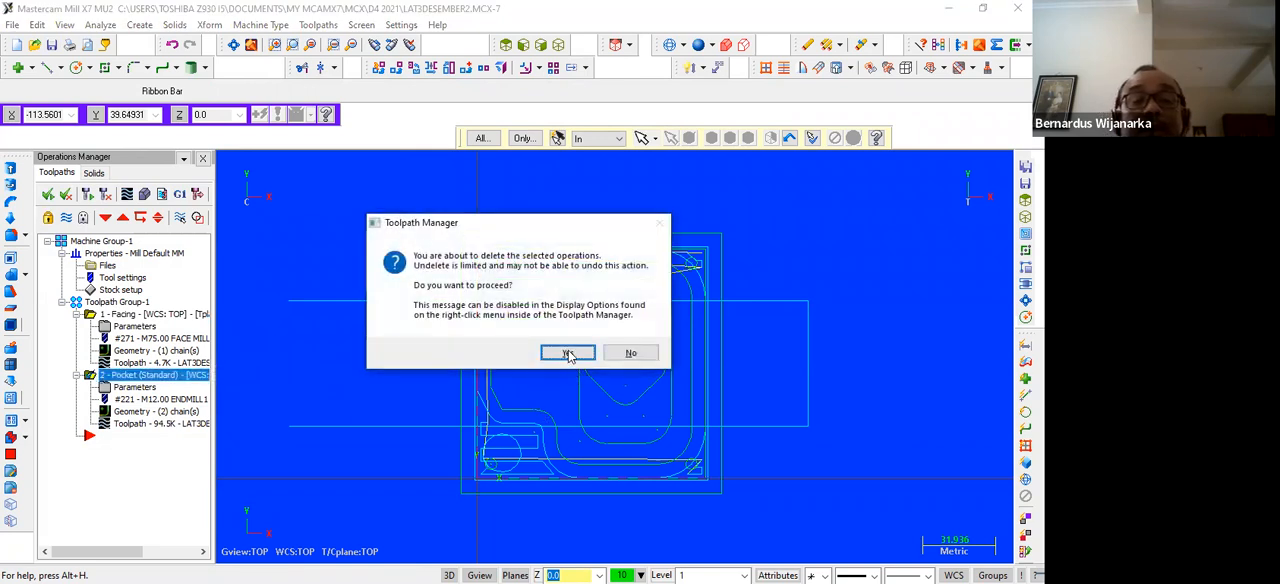
click(567, 353)
scroll(398, 303, down, 2)
scroll(385, 296, up, 2)
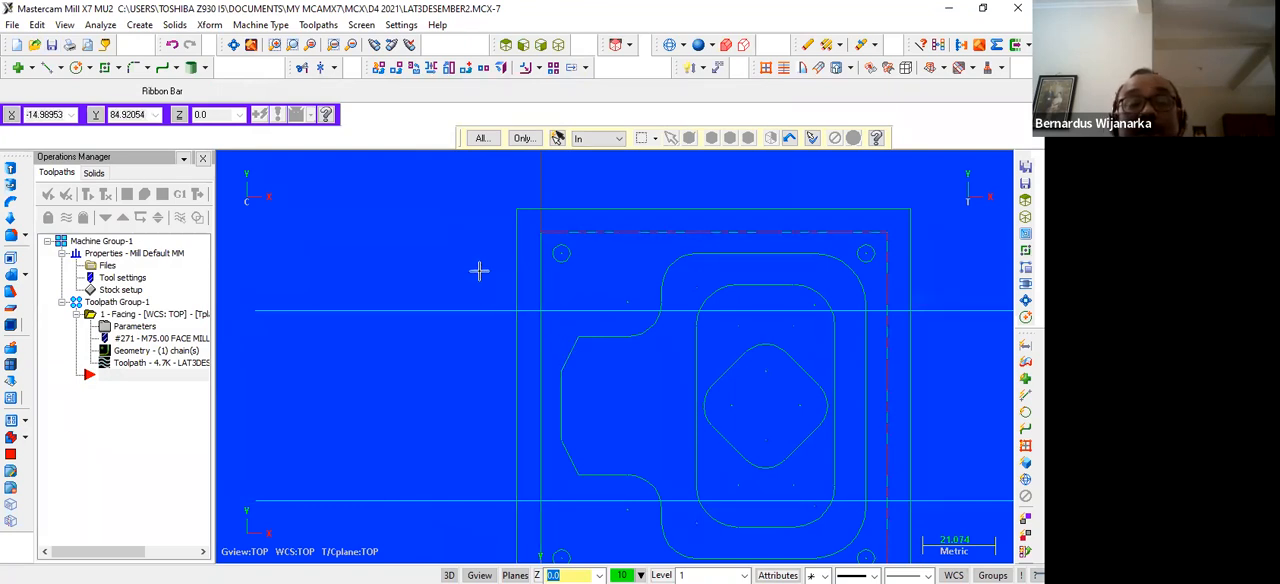
Create a pocket toolpath chained to the part's outer square and the stepped island profile inside it
scroll(378, 290, down, 2)
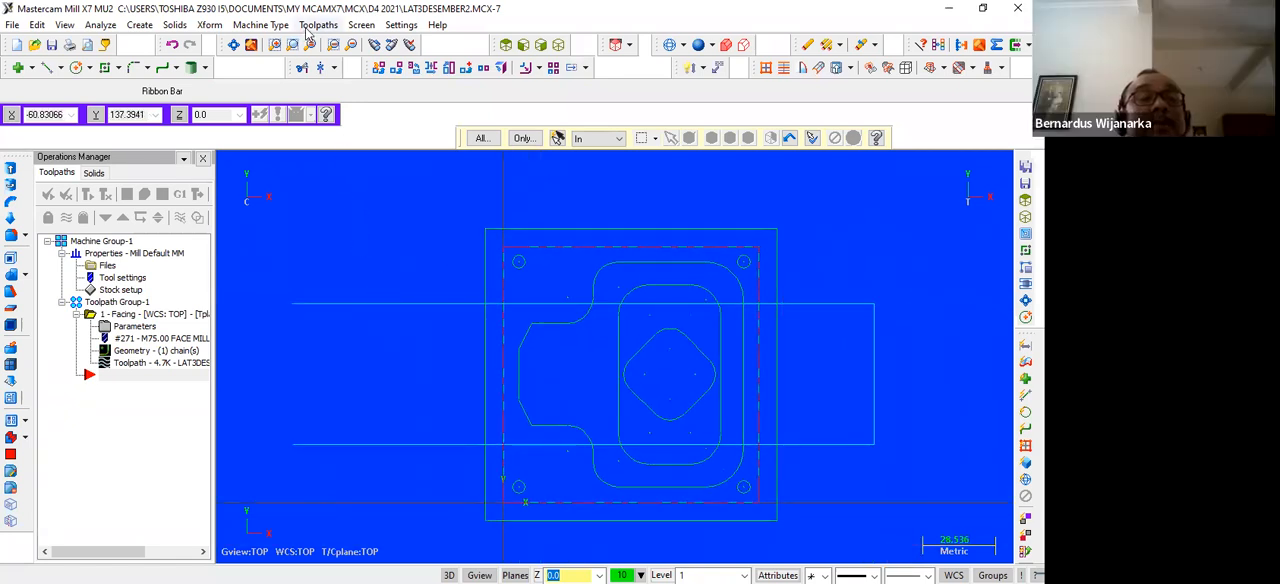
click(316, 25)
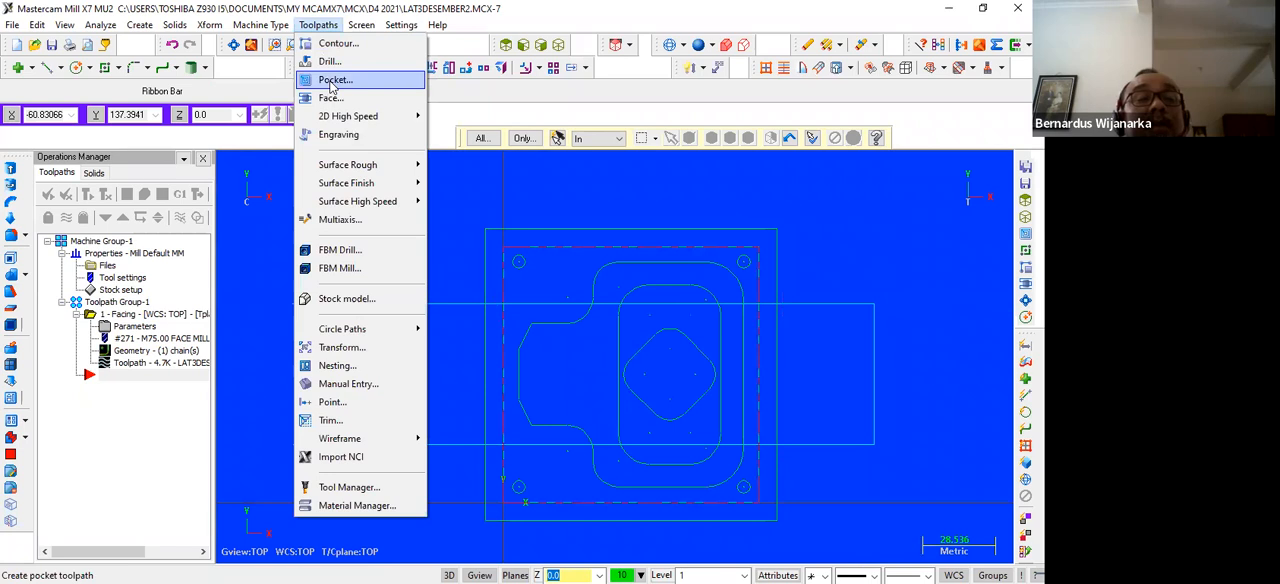
click(333, 80)
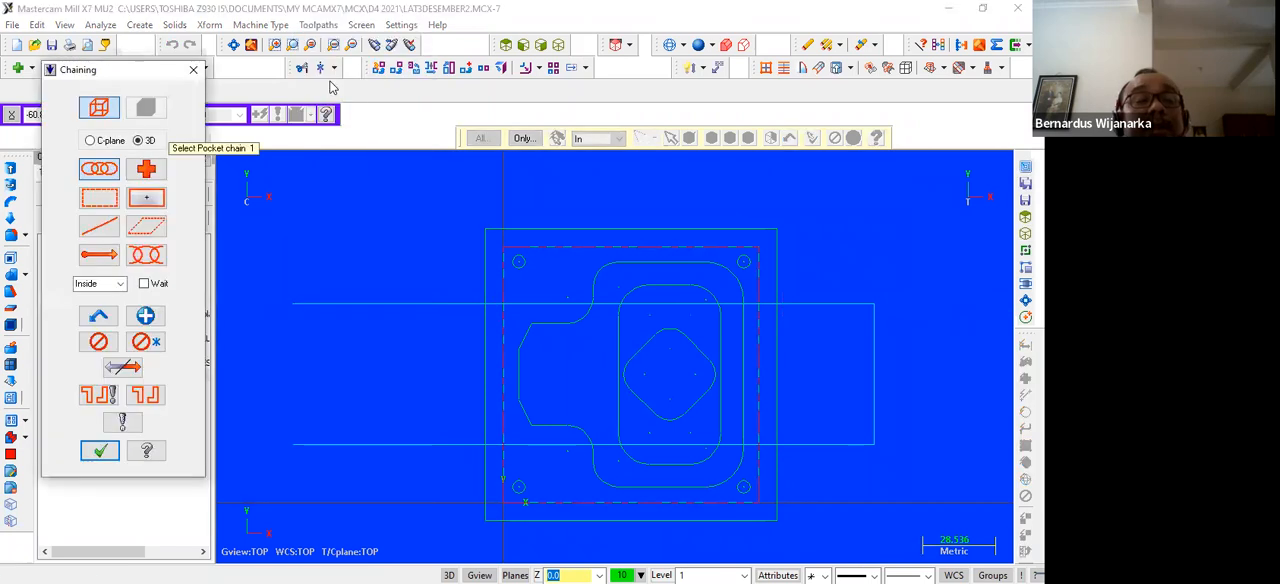
click(499, 353)
click(519, 364)
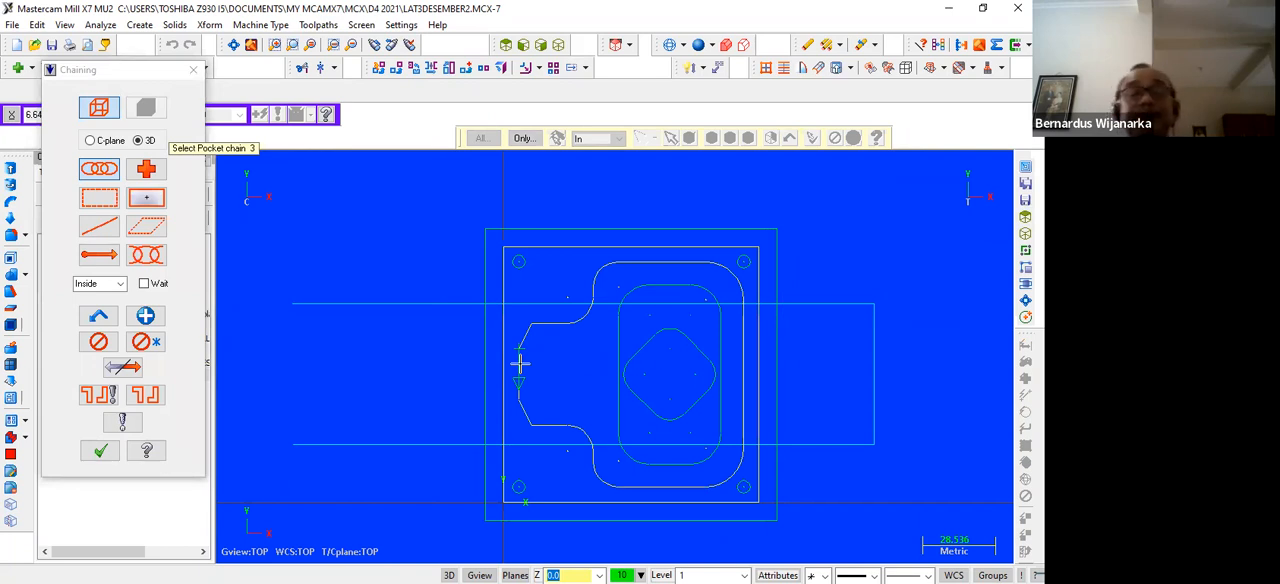
click(100, 451)
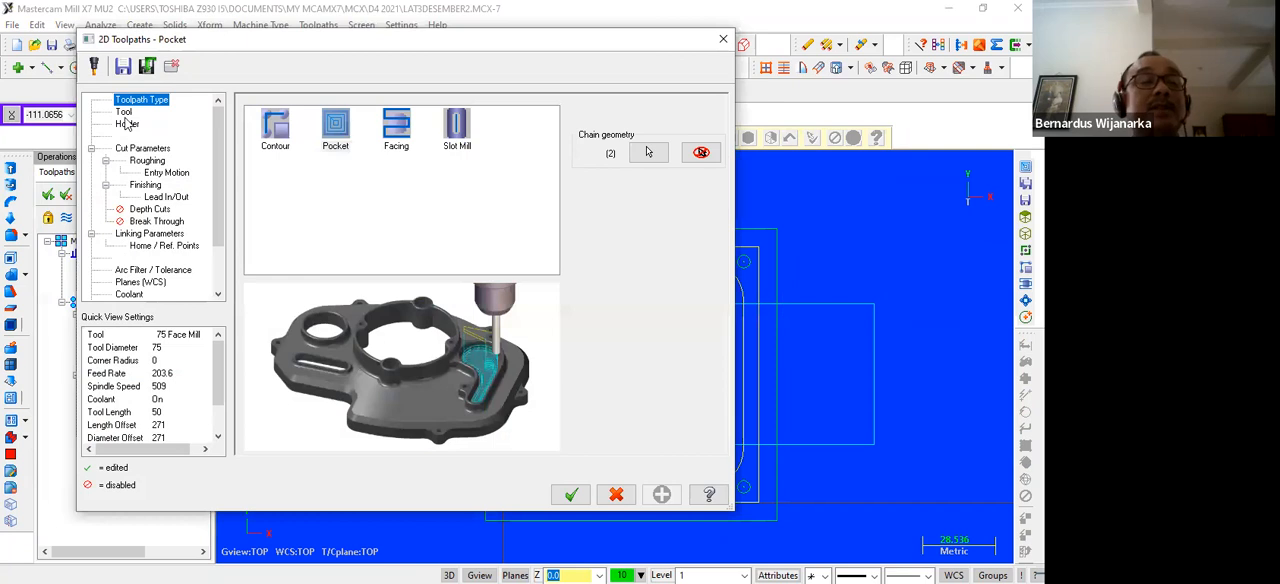
Choose the 12 mm flat endmill for the pocket and set its feed rate to 200
click(123, 112)
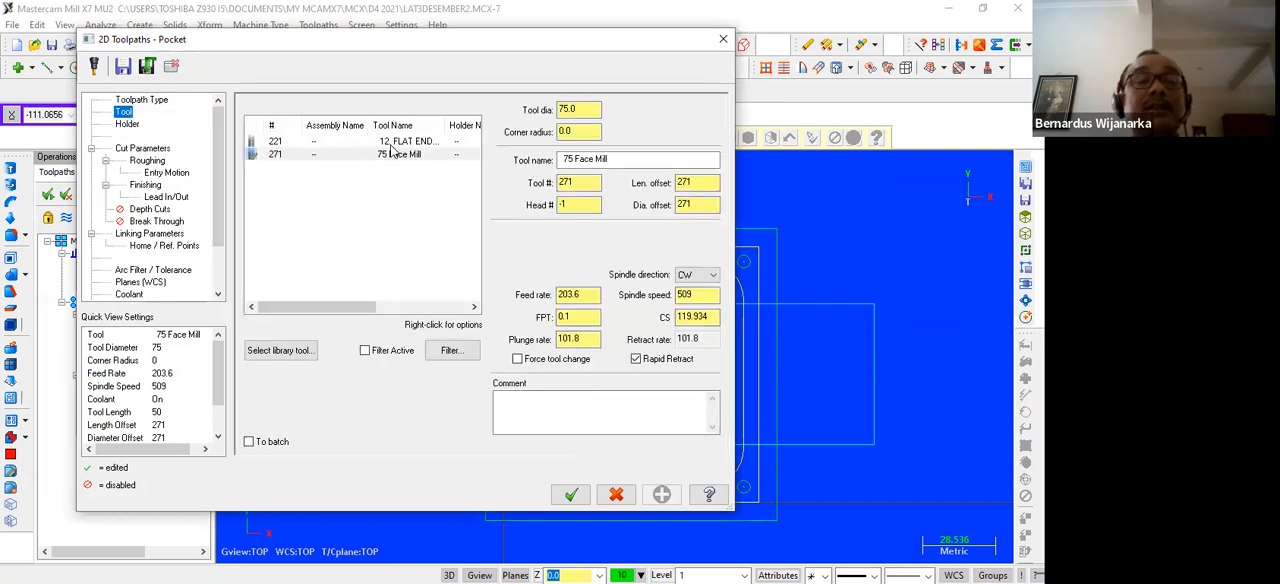
click(278, 141)
drag(604, 296, 545, 300)
text(2)
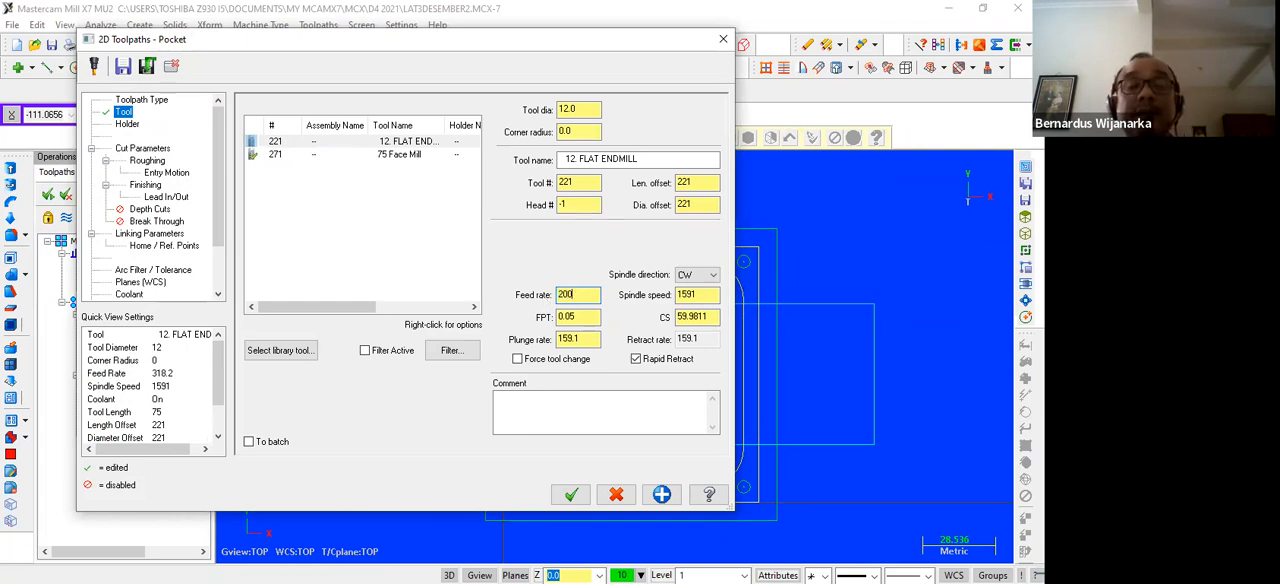
Set the pocket's stock to leave on walls and on floors to 0
click(131, 149)
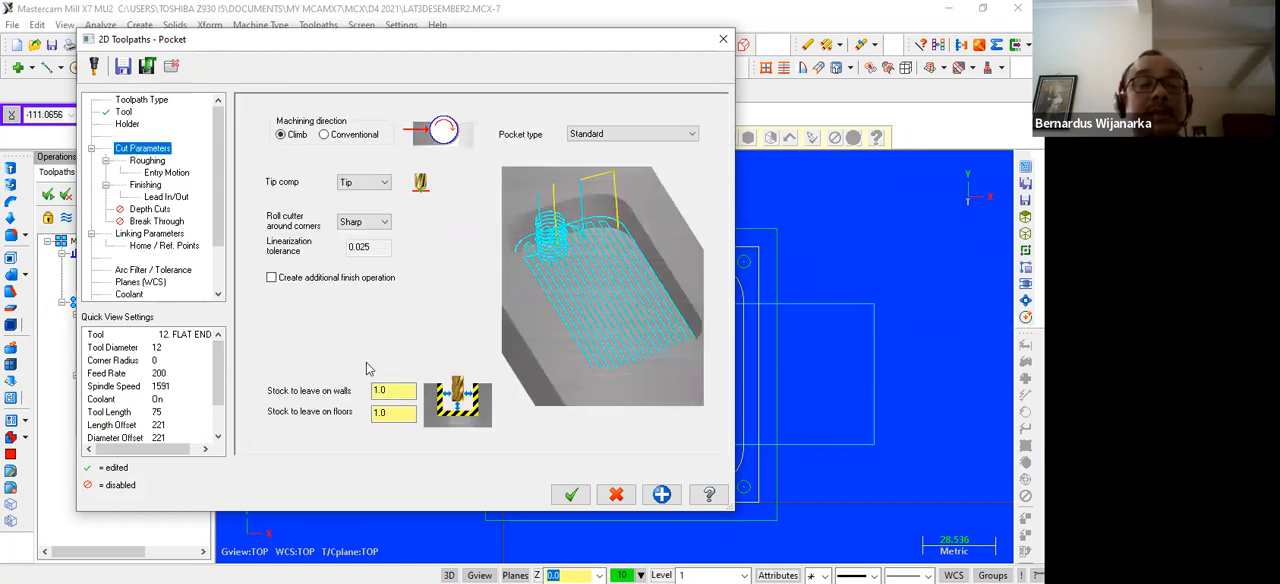
double_click(390, 390)
text(0)
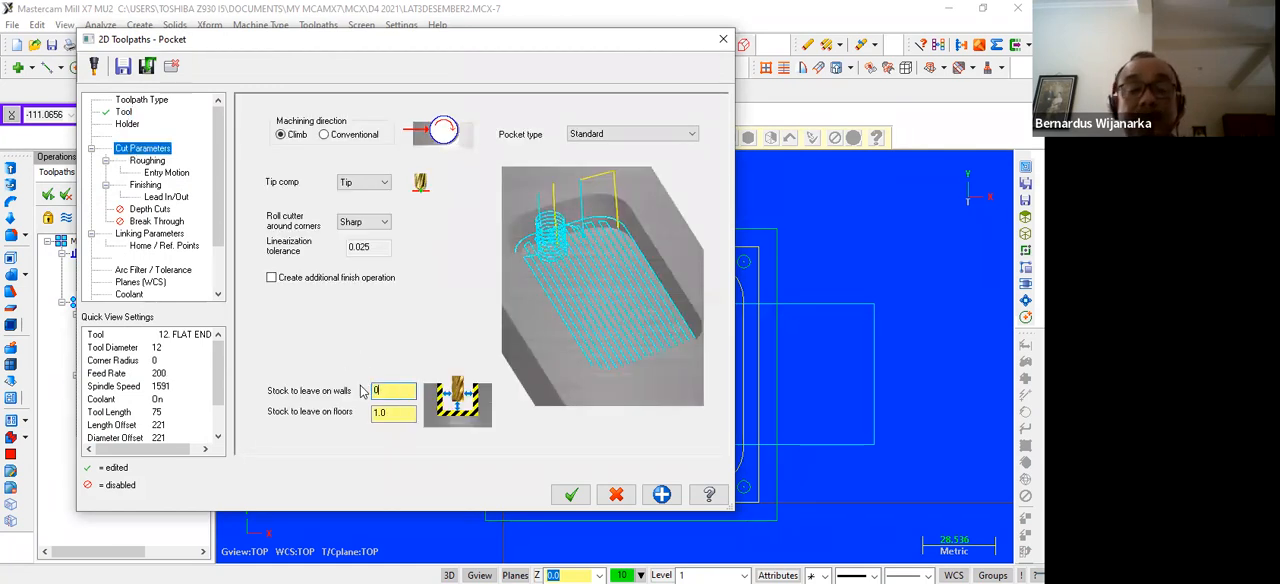
double_click(400, 413)
text(0)
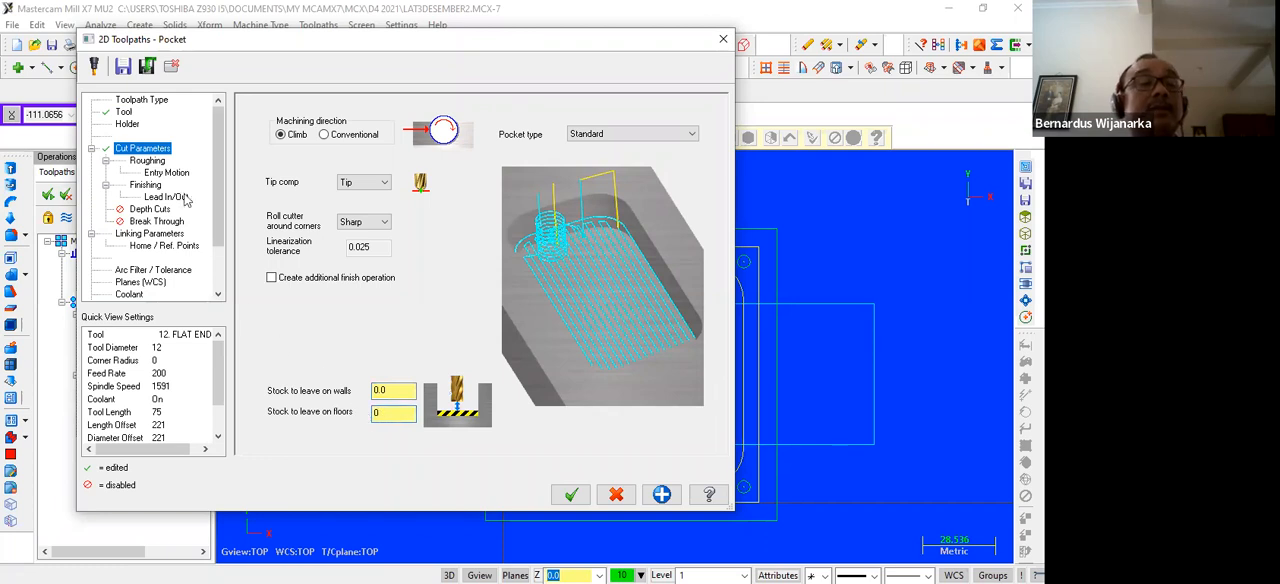
Set the pocket's roughing method to Zigzag and disable the lead in/out of the finish passes
click(157, 161)
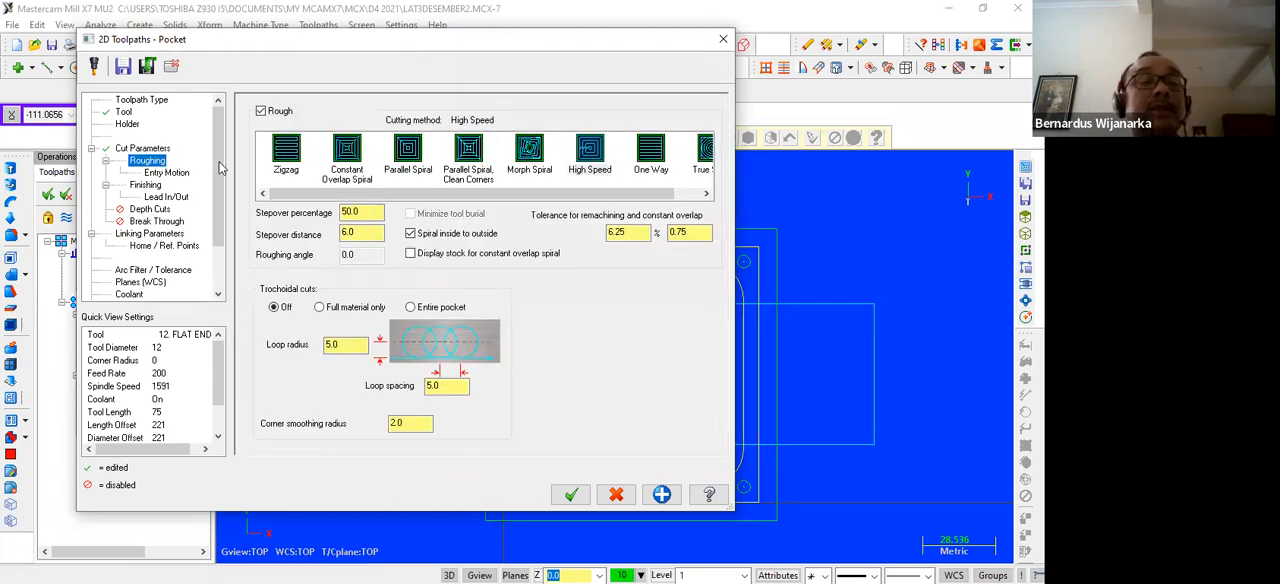
click(286, 152)
click(548, 118)
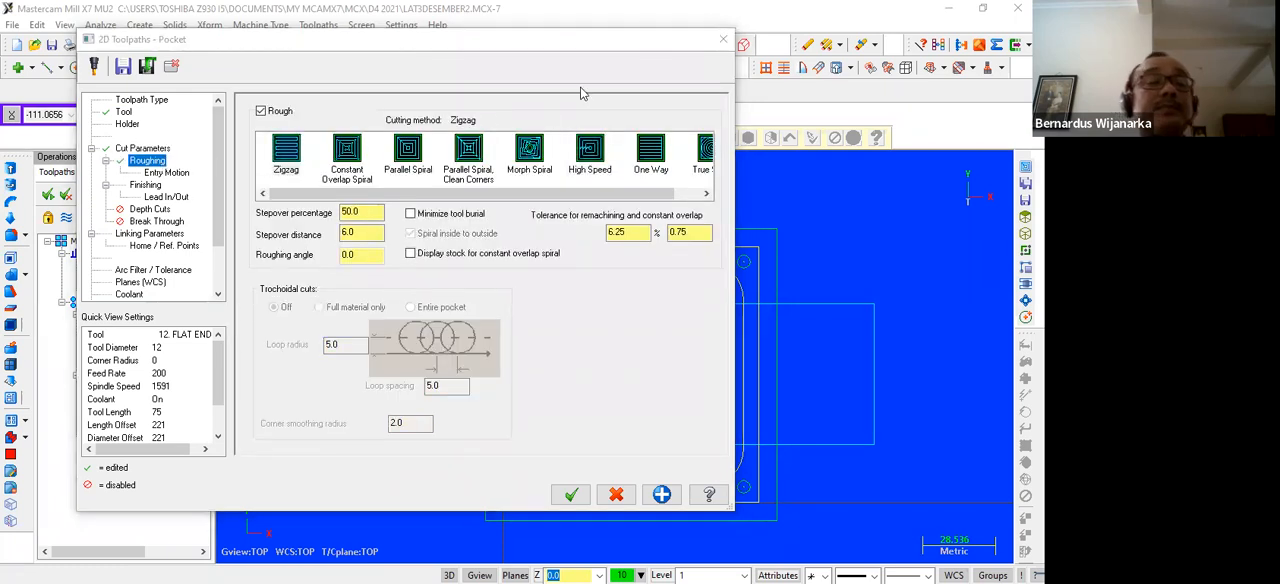
click(183, 176)
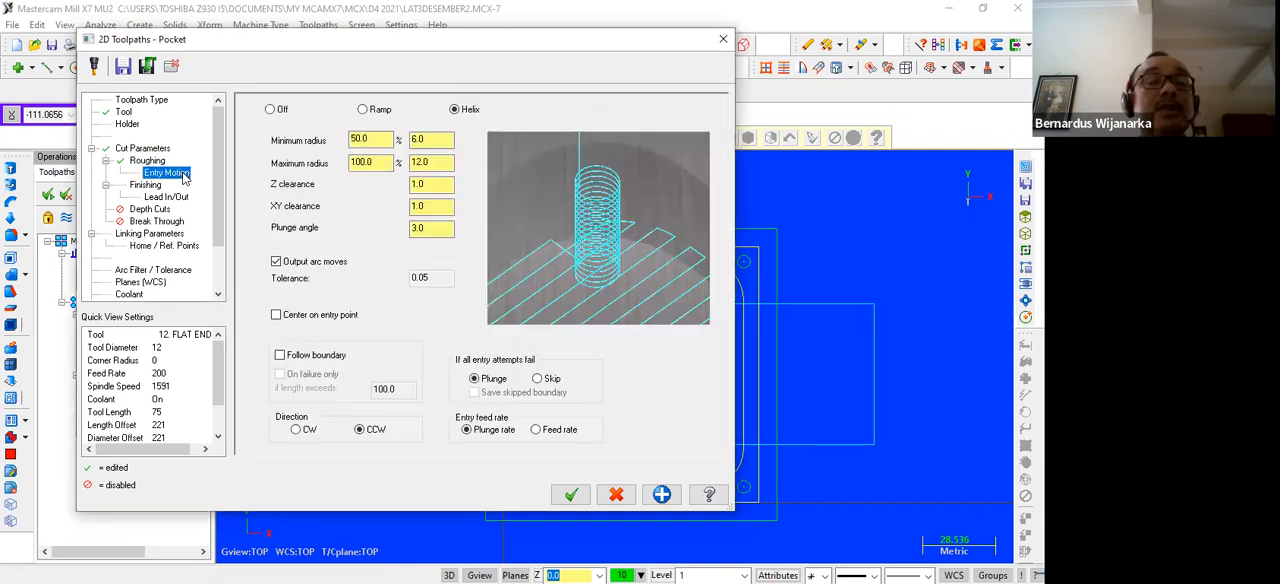
click(145, 185)
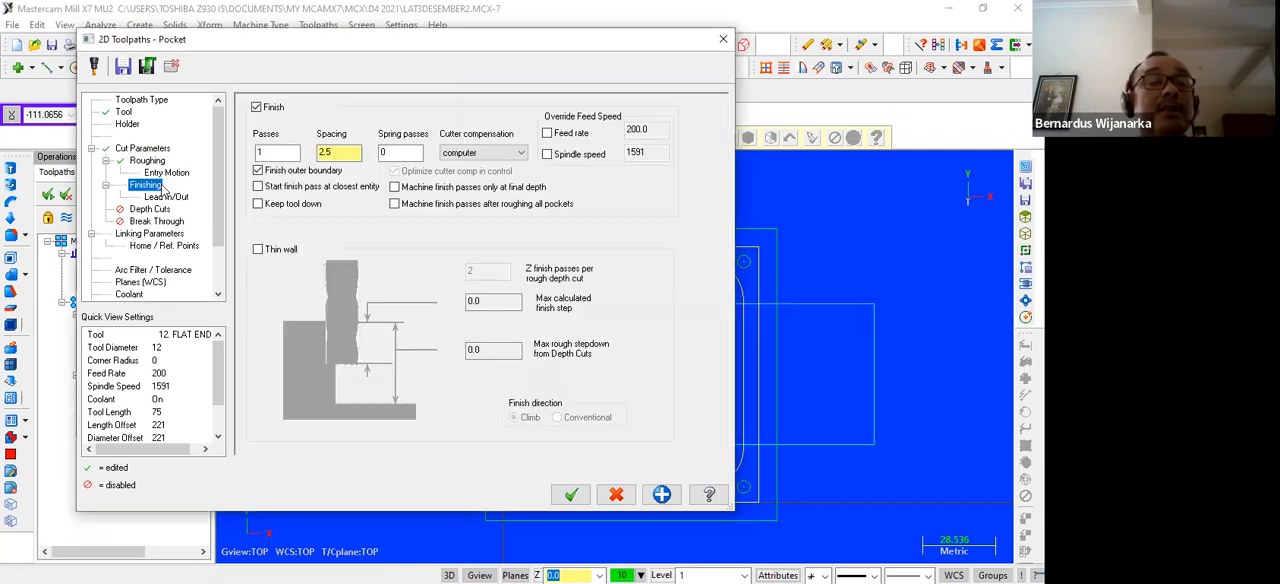
click(163, 197)
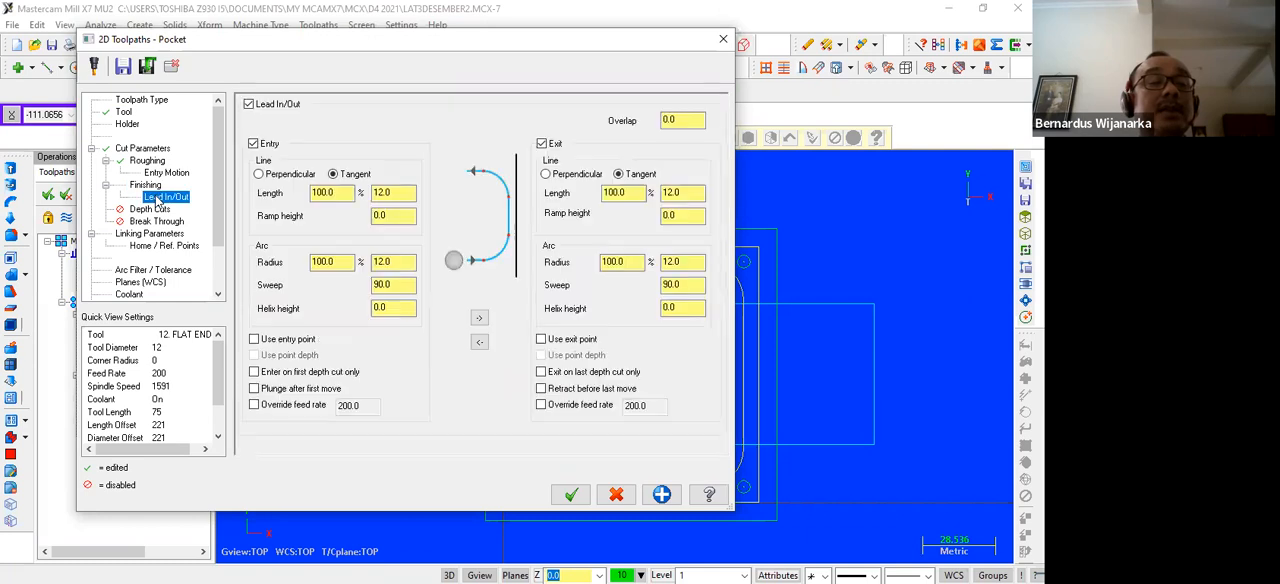
click(249, 104)
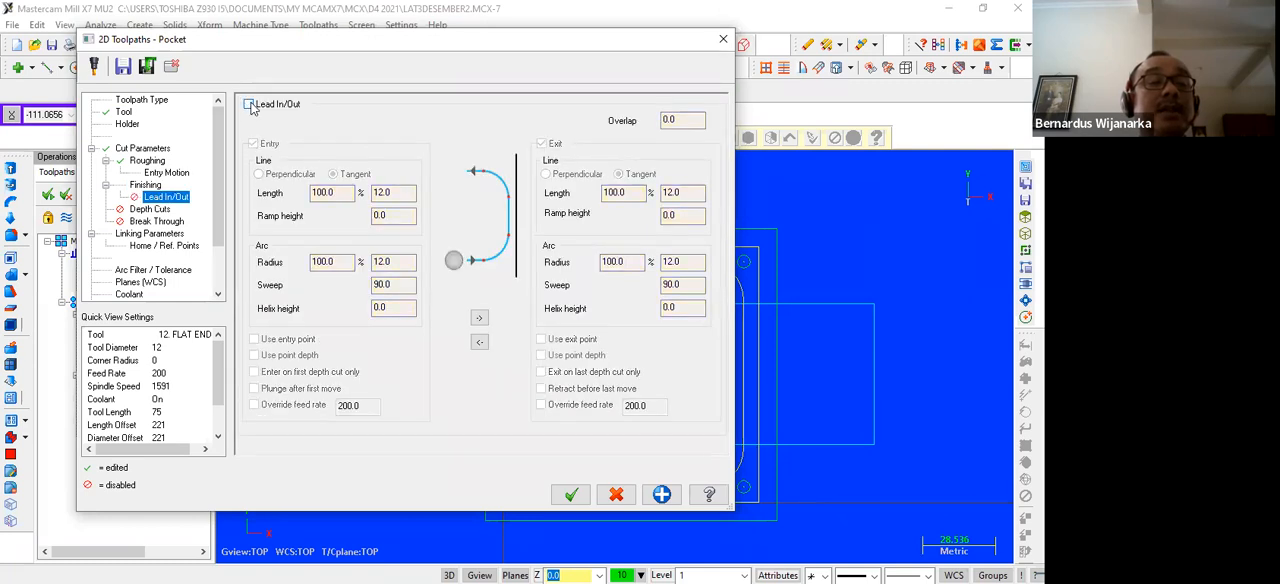
Enable depth cuts for the pocket and set the number of finish cuts to 1
click(155, 209)
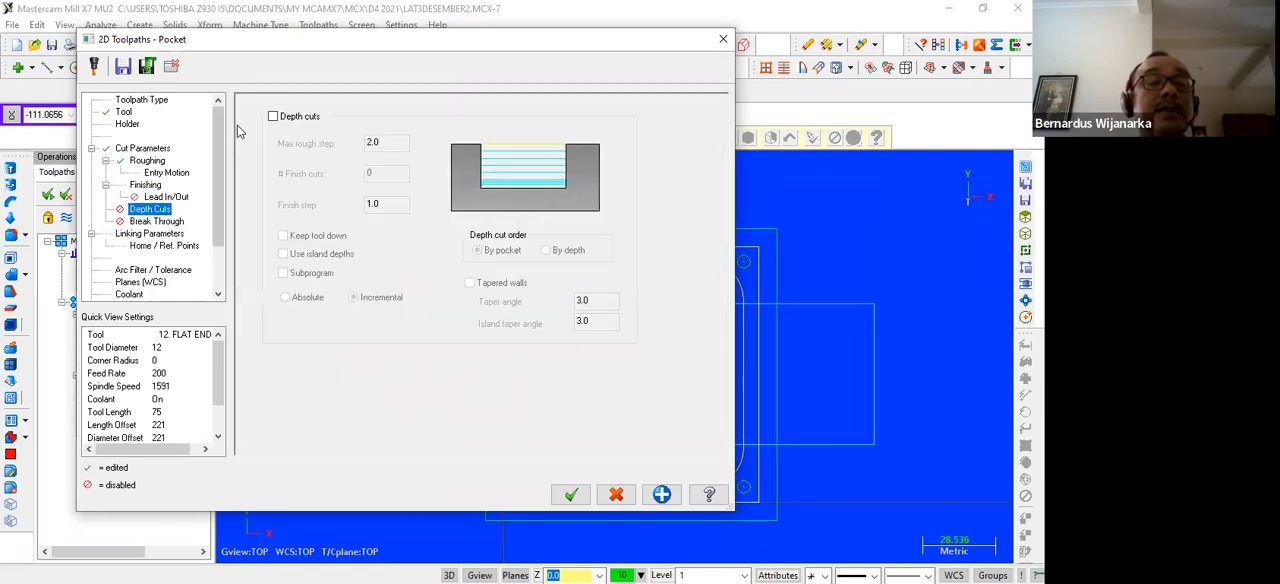
click(273, 116)
click(366, 173)
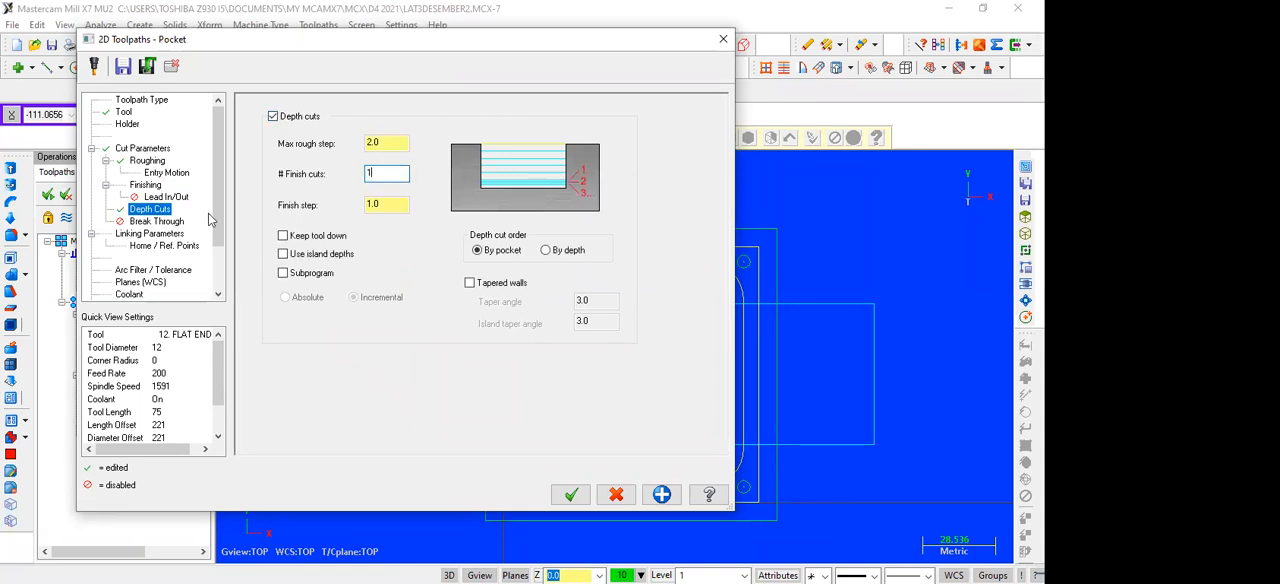
Make the pocket's retract, feed plane and depth absolute, and set the retract height to 10
click(150, 233)
click(430, 224)
click(418, 285)
click(430, 423)
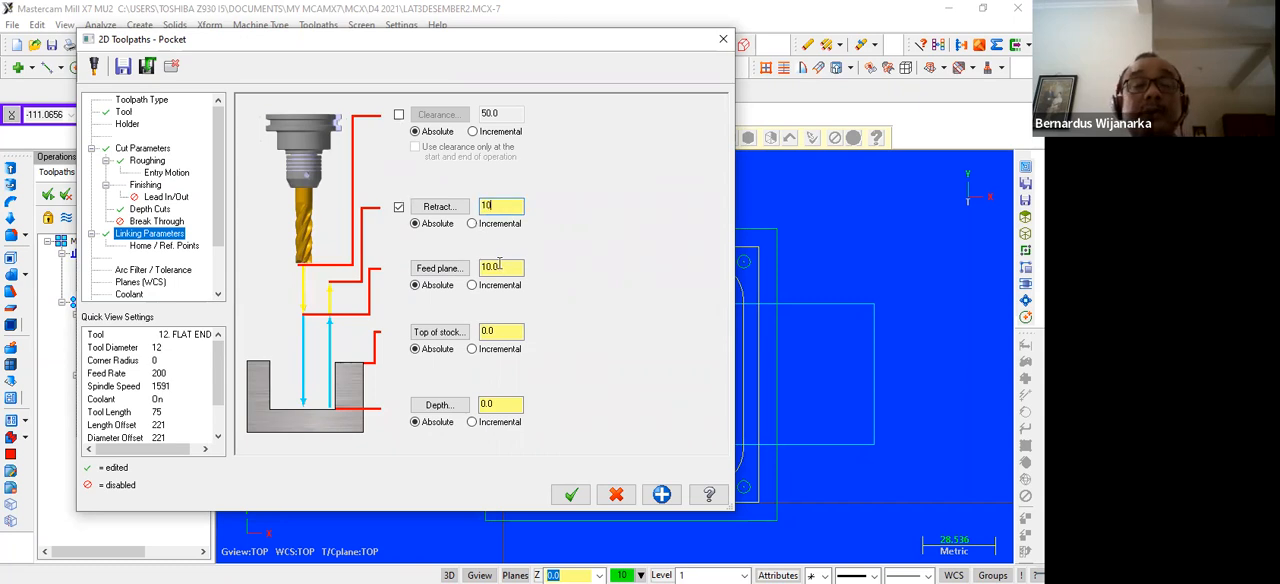
Set the feed plane to 5 and the depth to -5, and generate the new pocket toolpath
key(Tab)
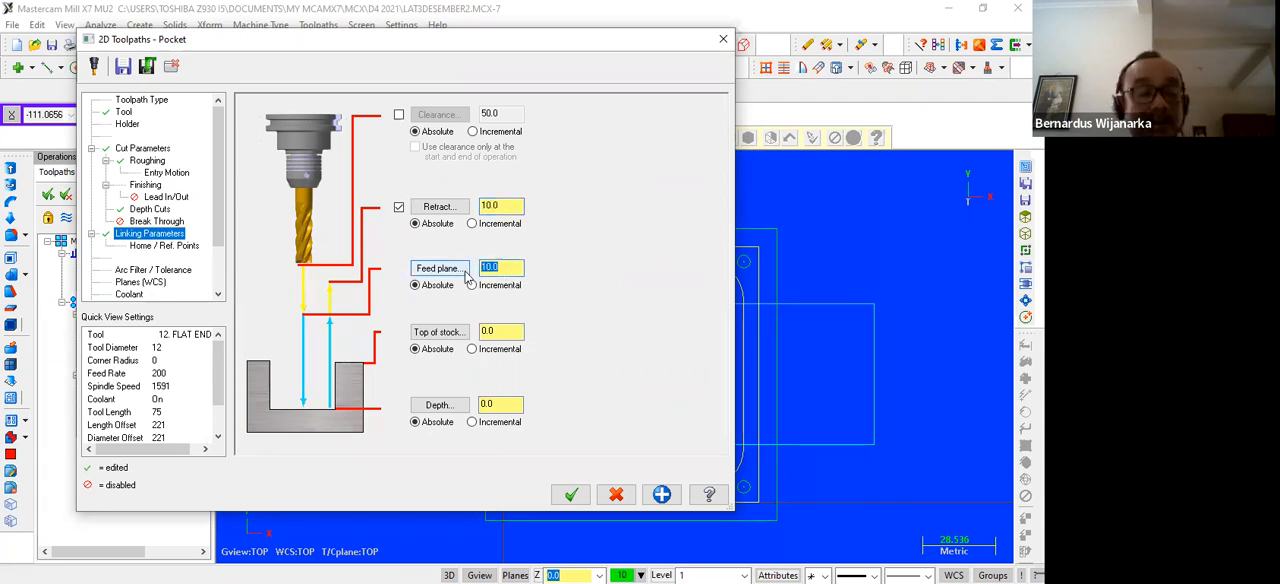
text(5)
key(Tab)
key(Tab)
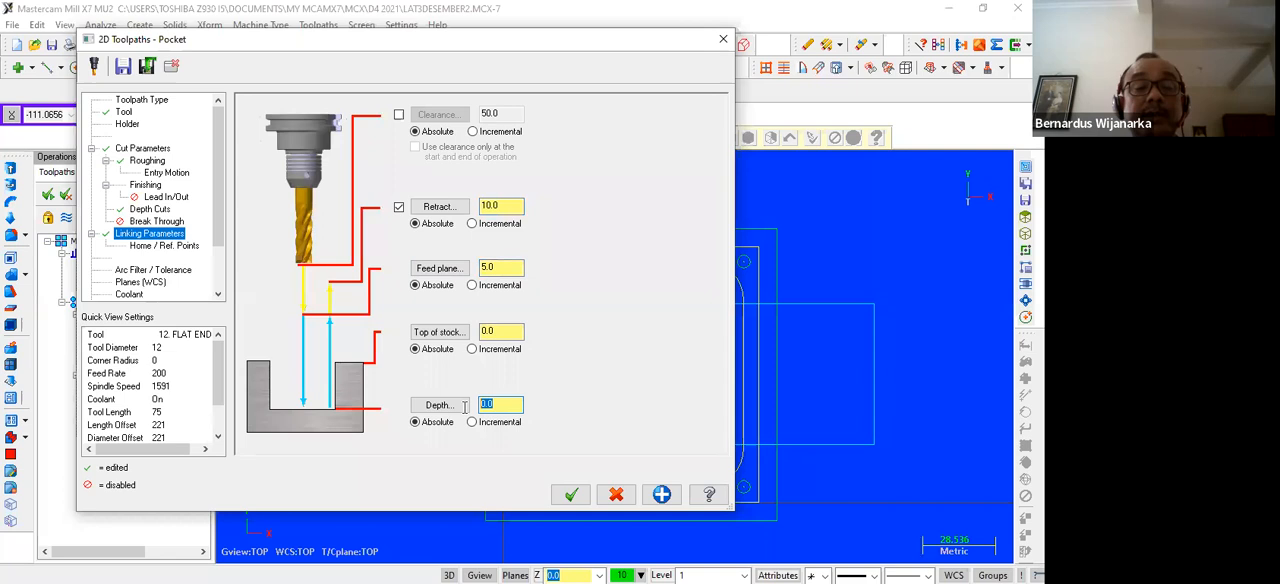
text(-5)
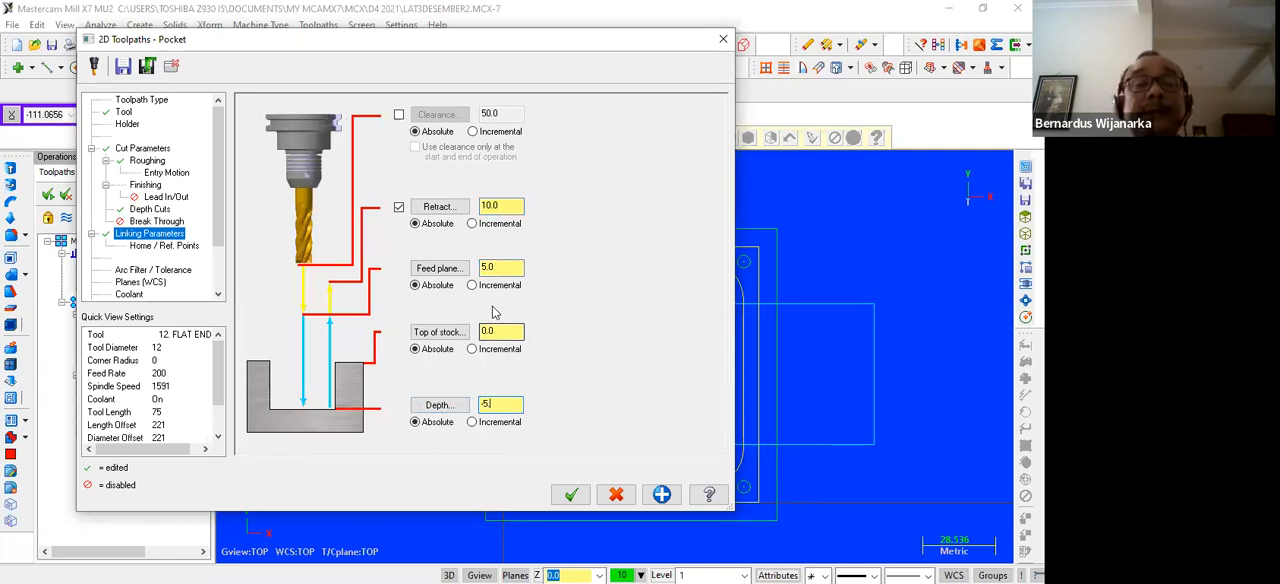
text(.)
click(571, 496)
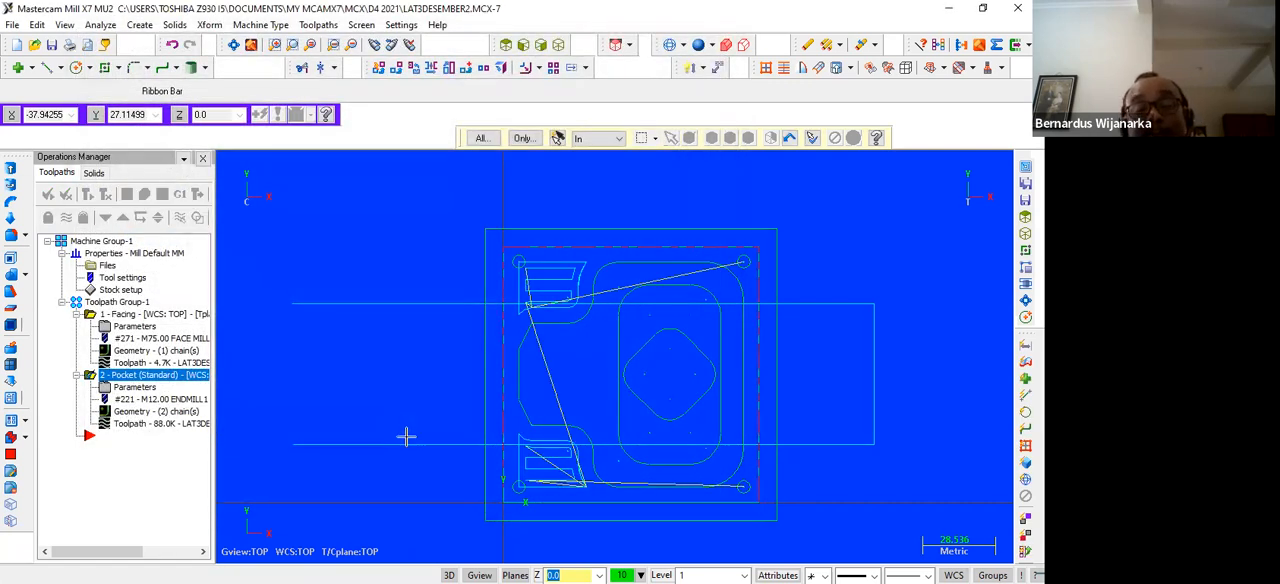
scroll(405, 436, down, 1)
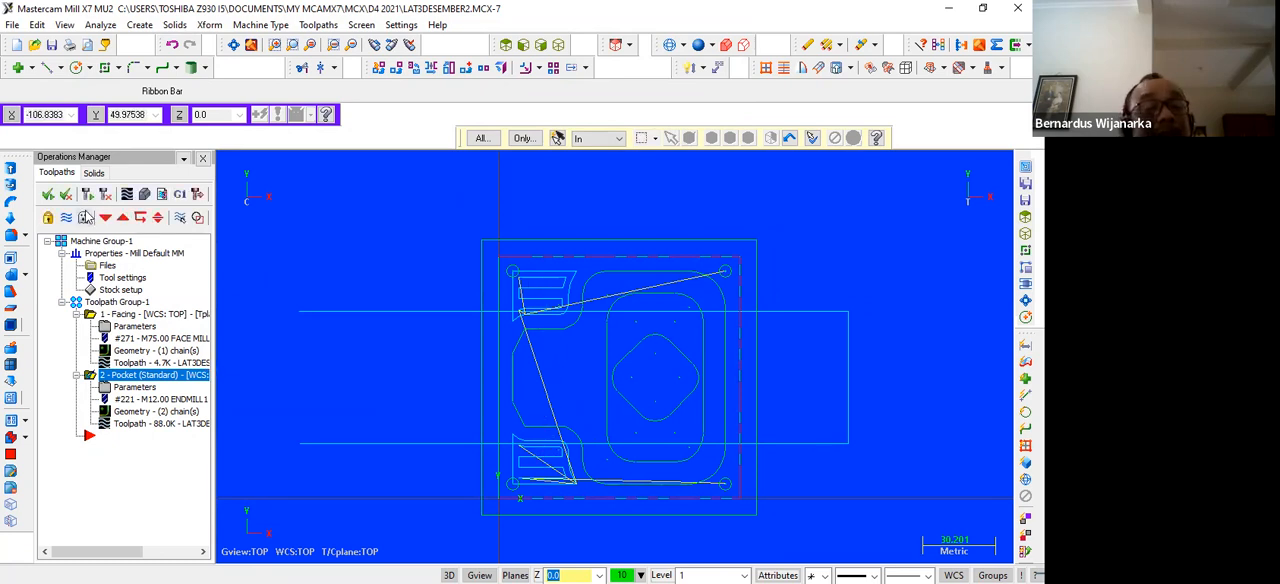
Select and regenerate all operations, run their verification in isometric view, and inspect the milled corners before closing the simulator
click(50, 196)
click(88, 196)
click(146, 193)
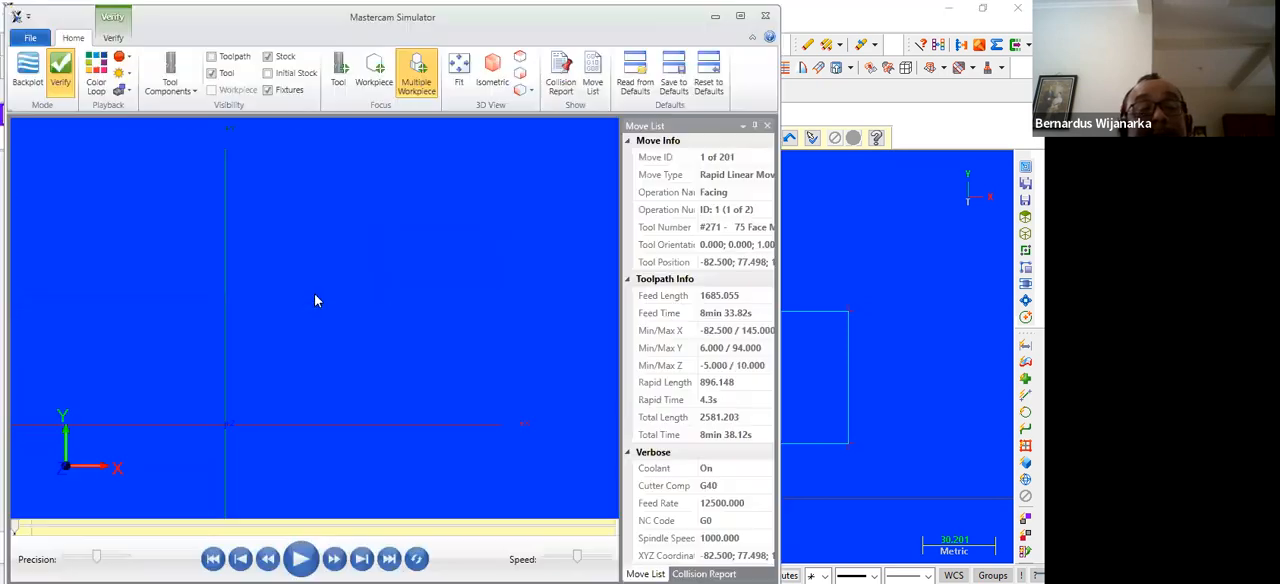
click(490, 68)
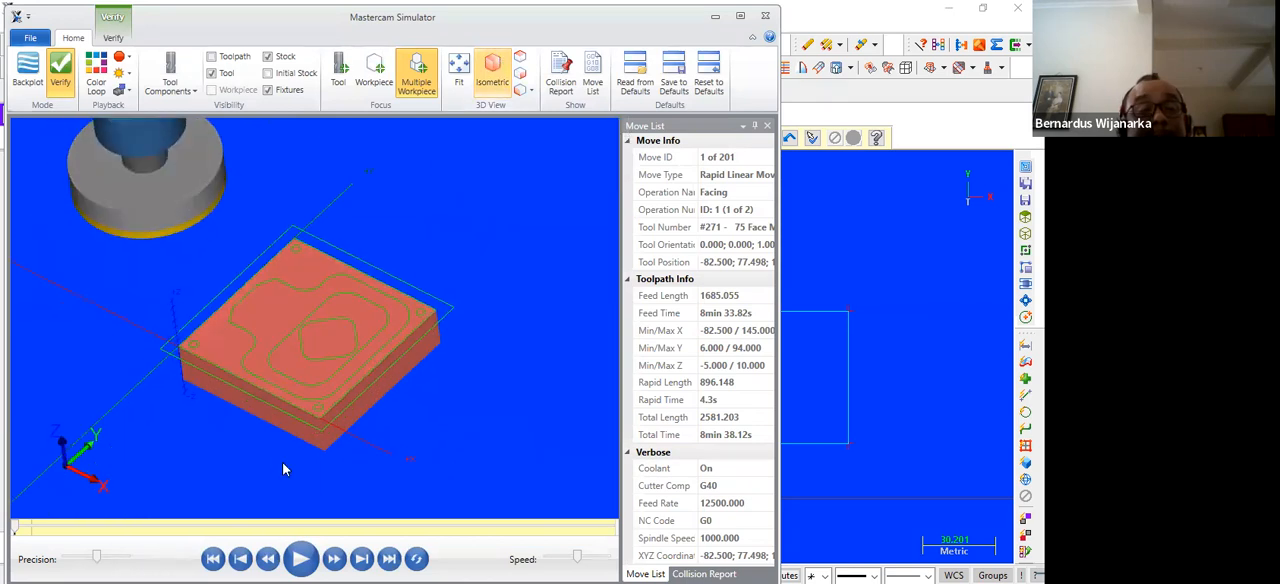
key(r)
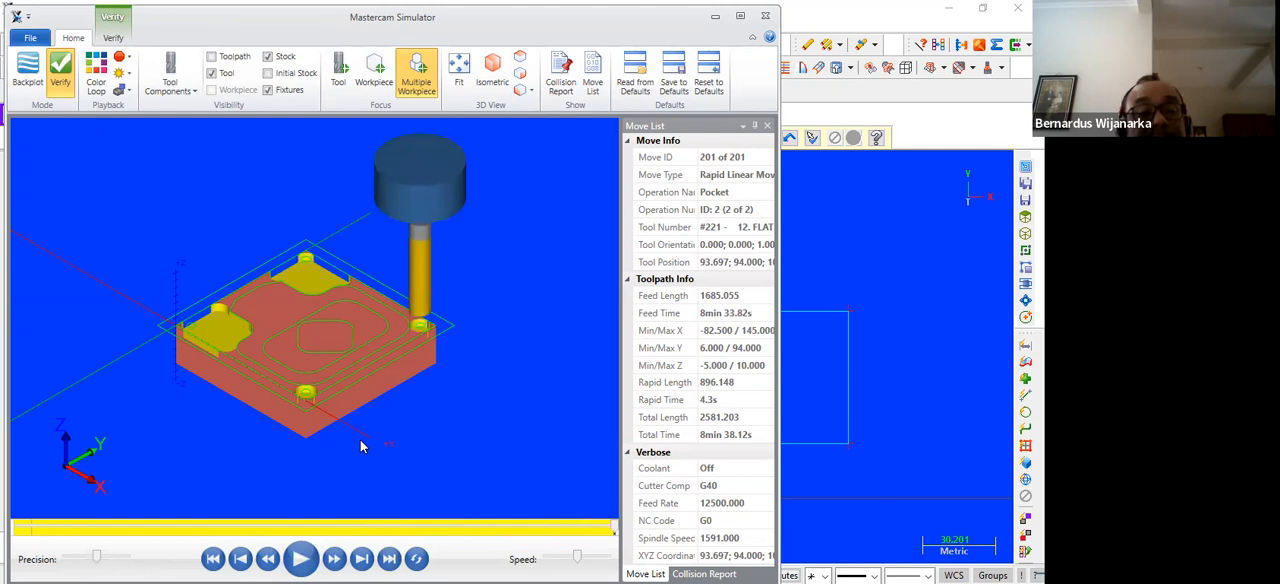
scroll(330, 342, up, 4)
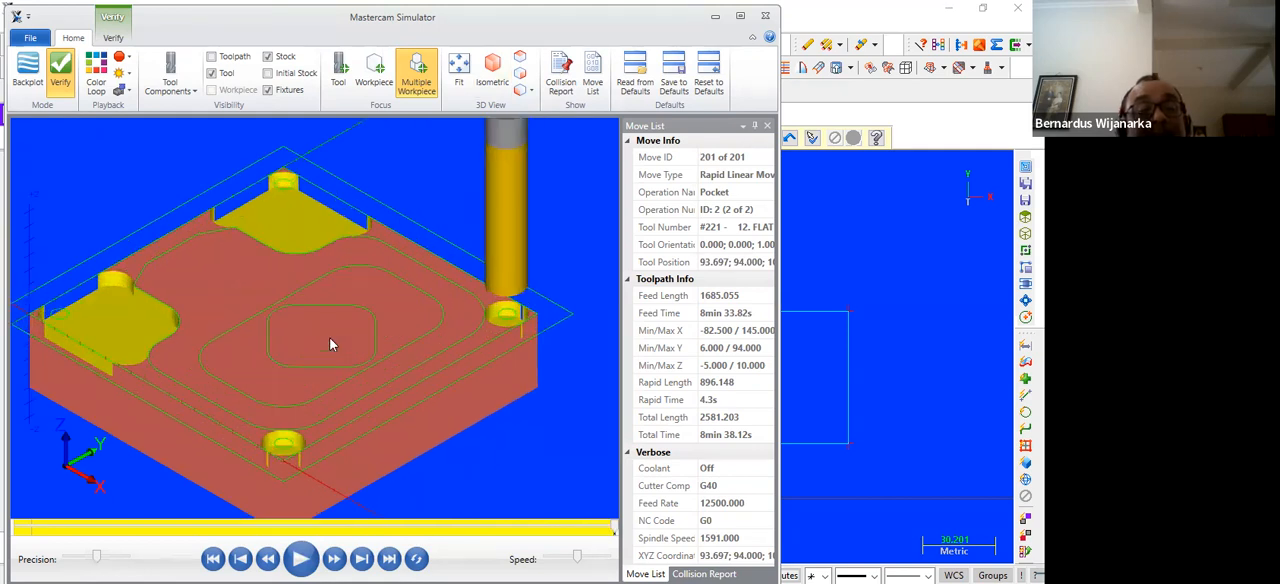
scroll(331, 343, down, 2)
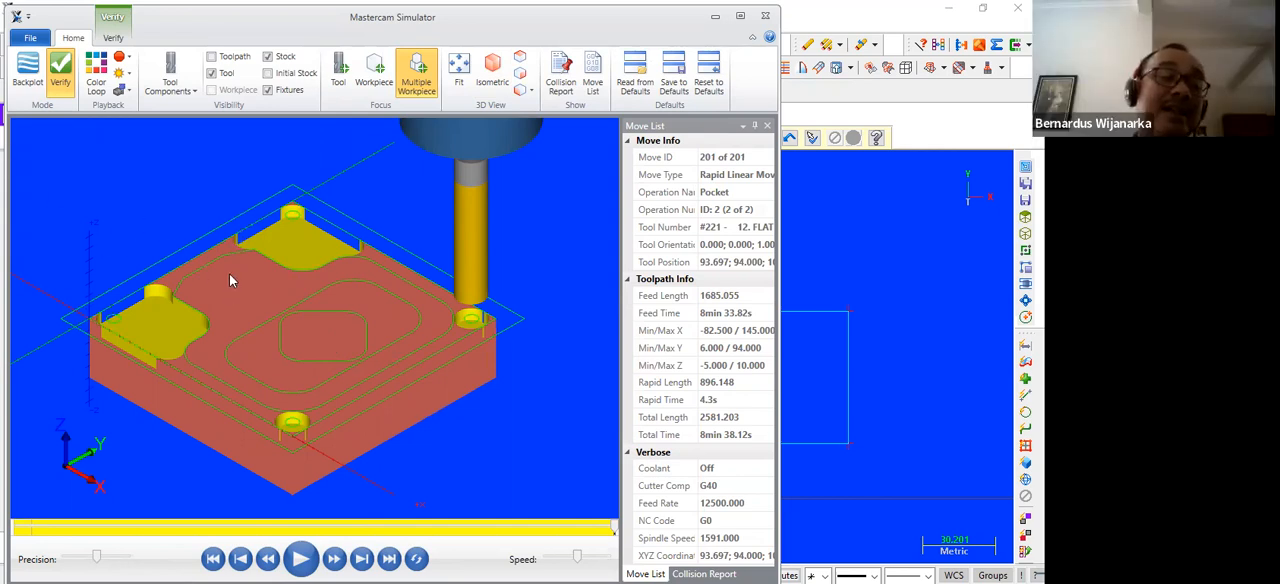
scroll(229, 280, up, 3)
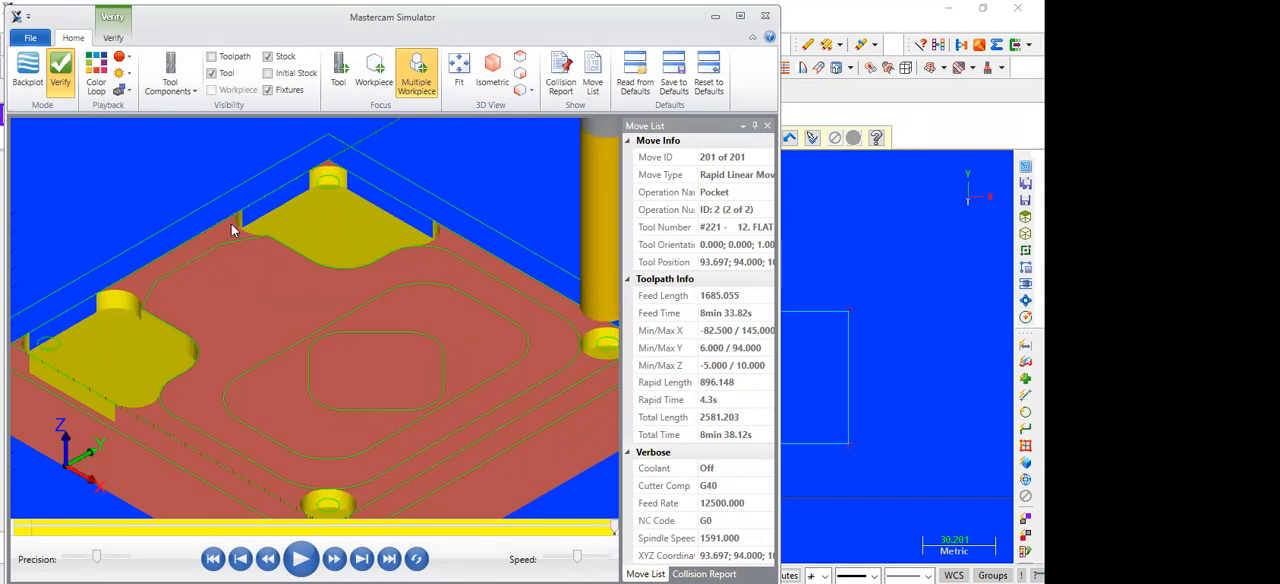
scroll(471, 245, down, 4)
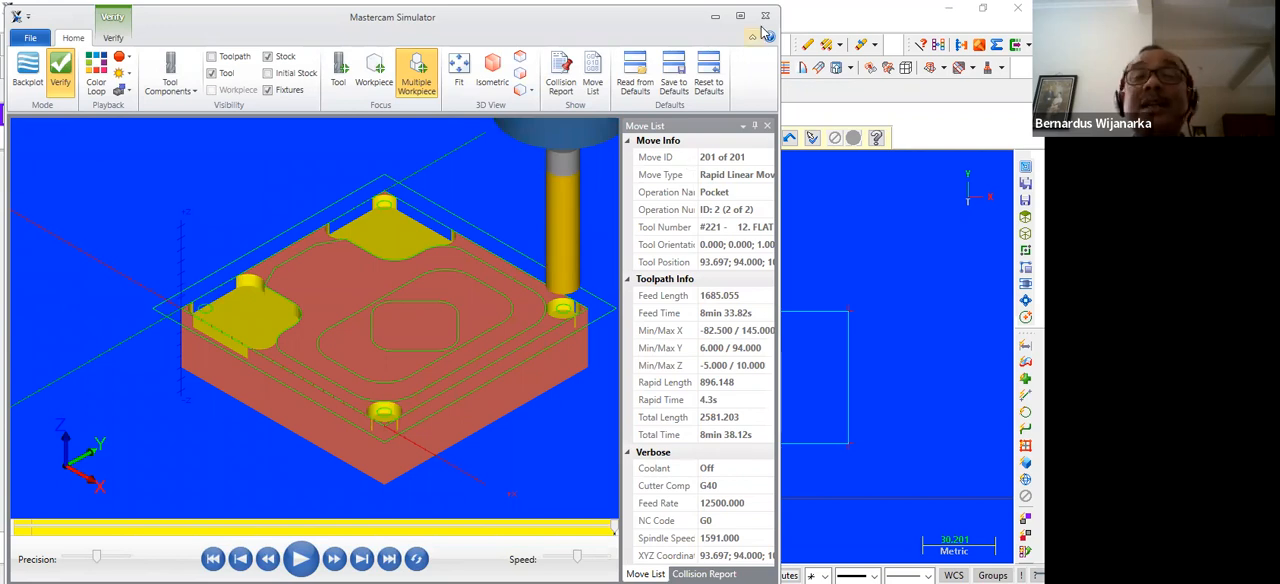
click(766, 17)
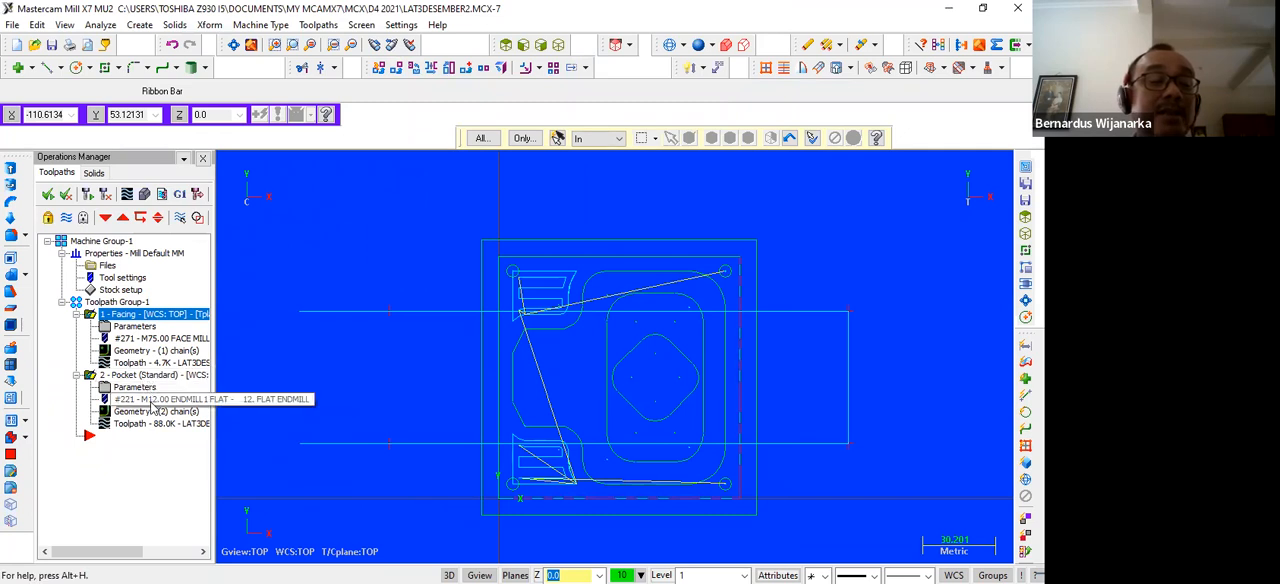
Set the diameter of the pocket's flat end mill to 6 mm and regenerate the toolpath
click(153, 402)
click(153, 401)
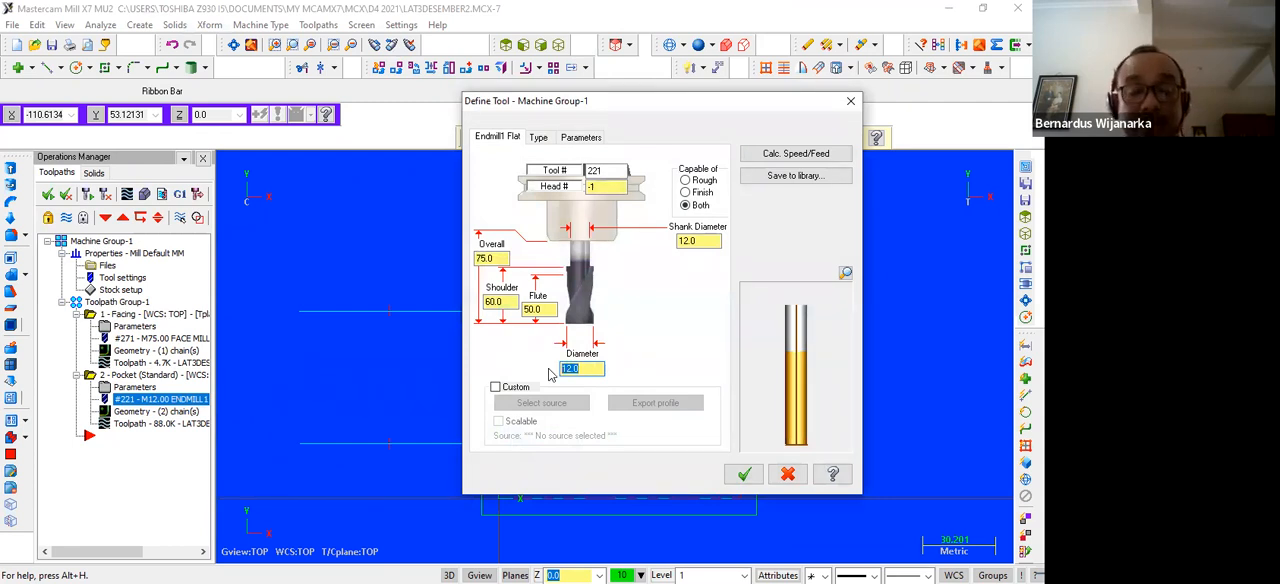
click(743, 474)
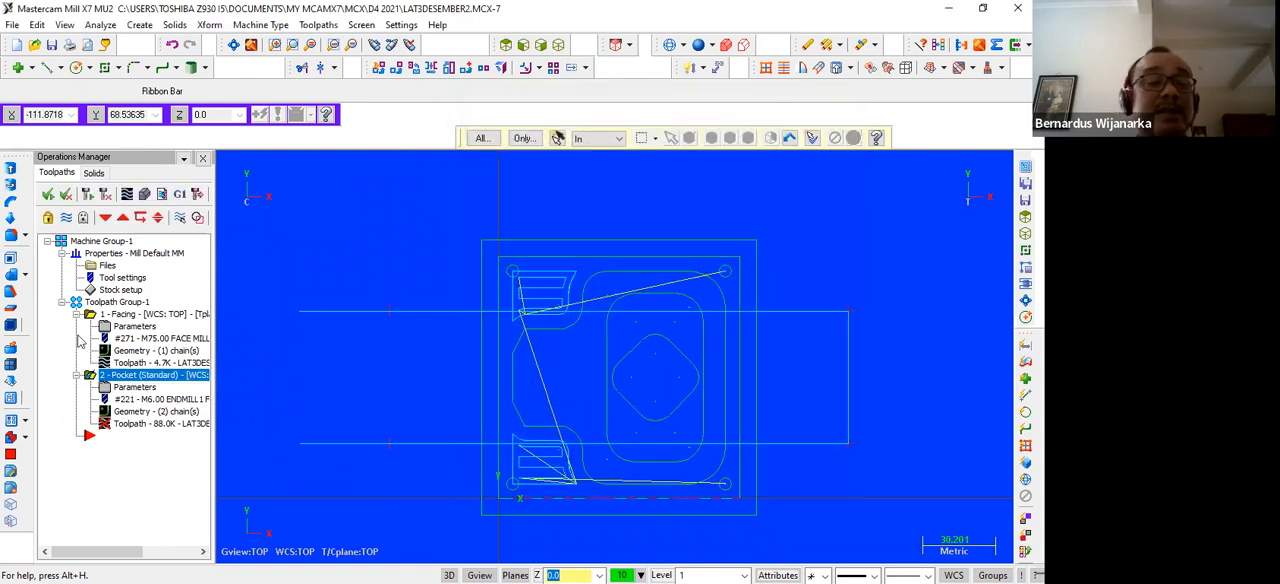
click(87, 195)
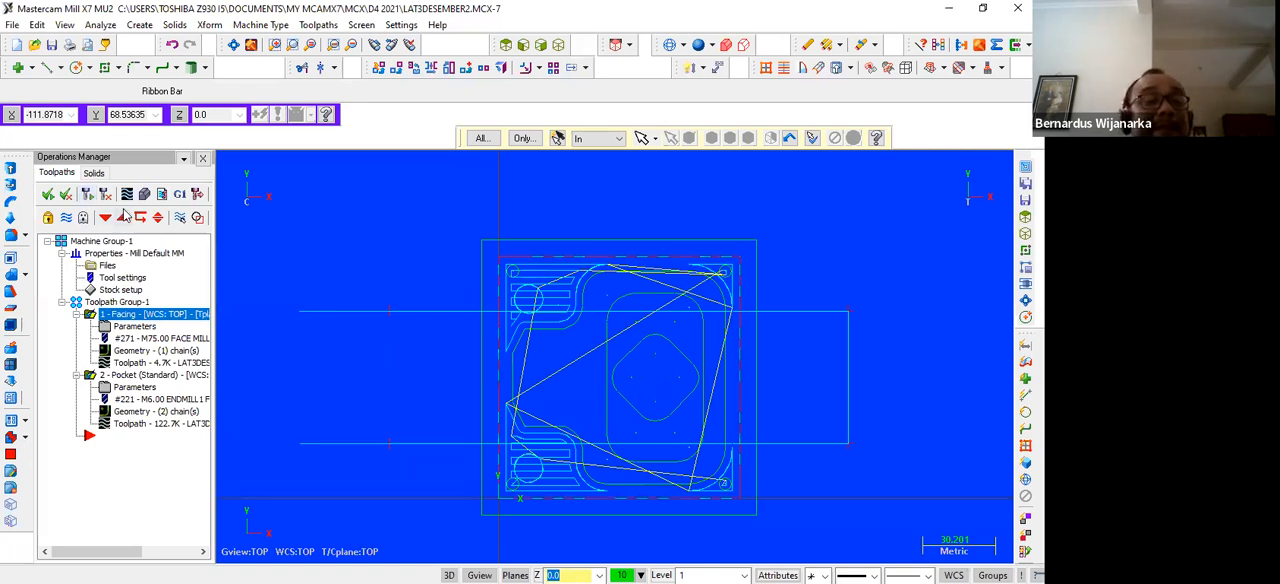
Verify the facing and pocket toolpaths with the 6 mm cutter in isometric view and inspect the material left around the edges
click(144, 195)
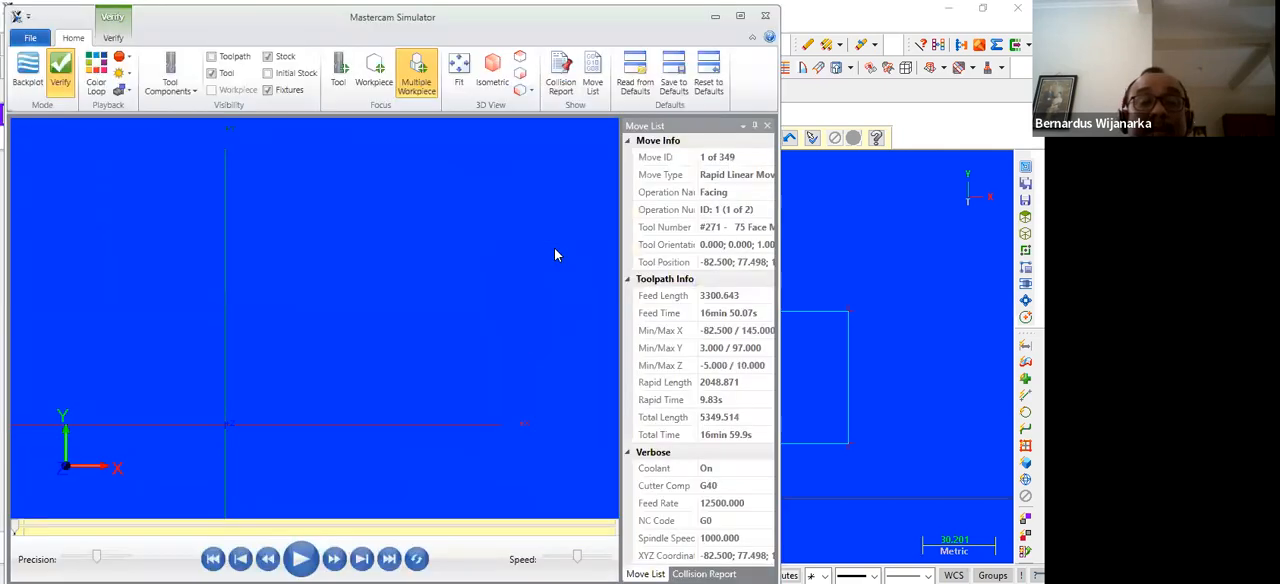
click(494, 76)
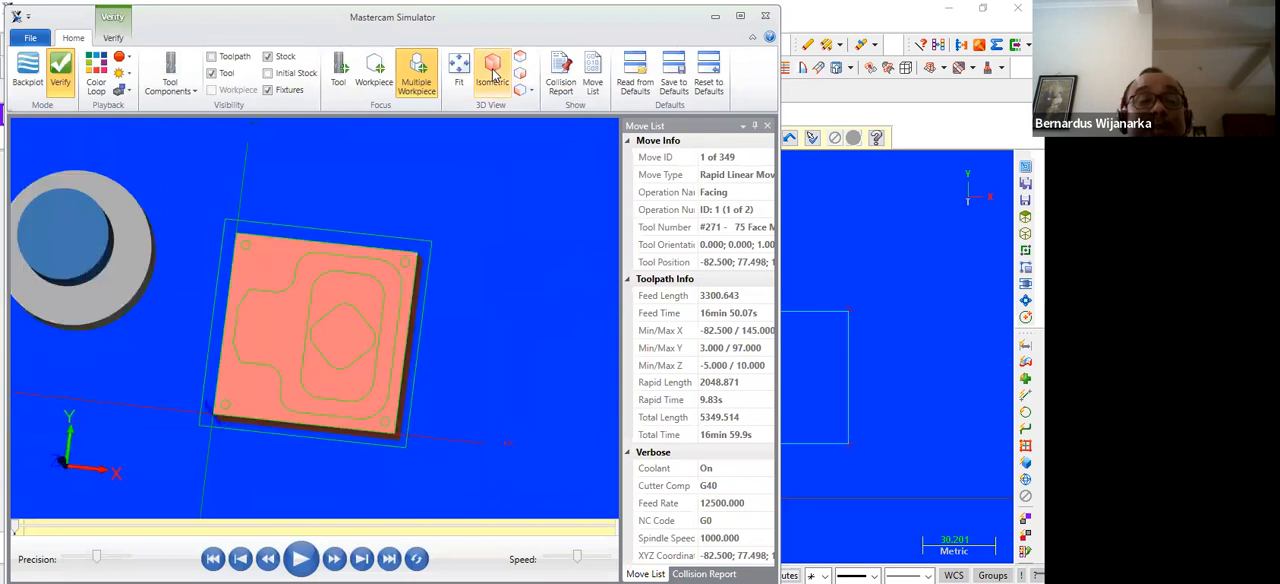
key(space)
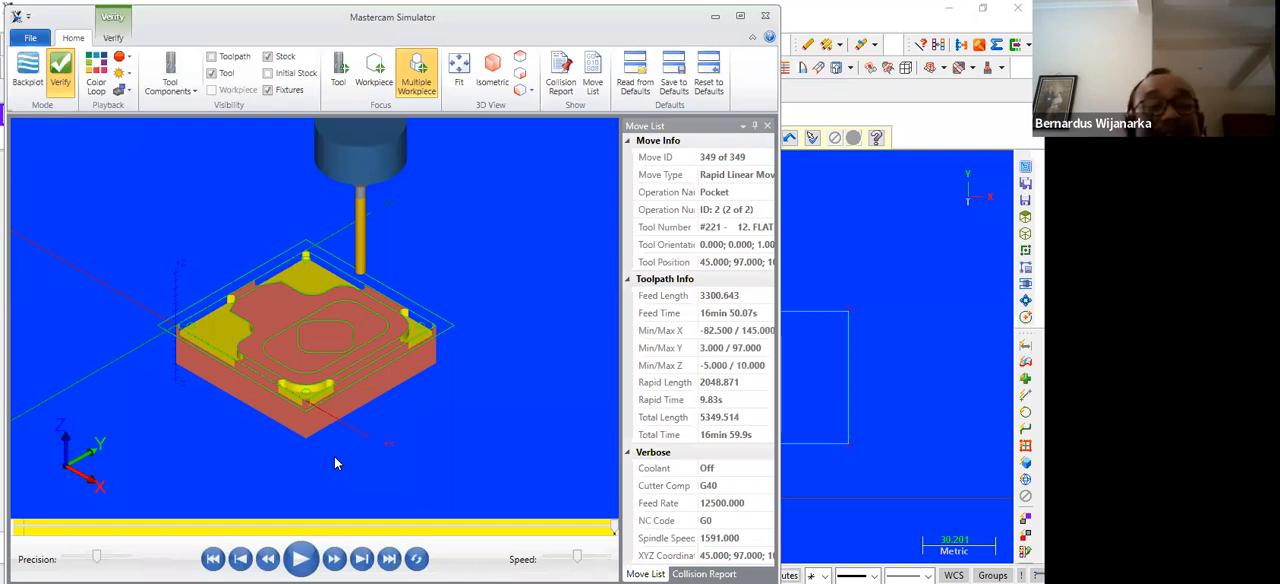
scroll(372, 299, up, 5)
scroll(372, 299, down, 1)
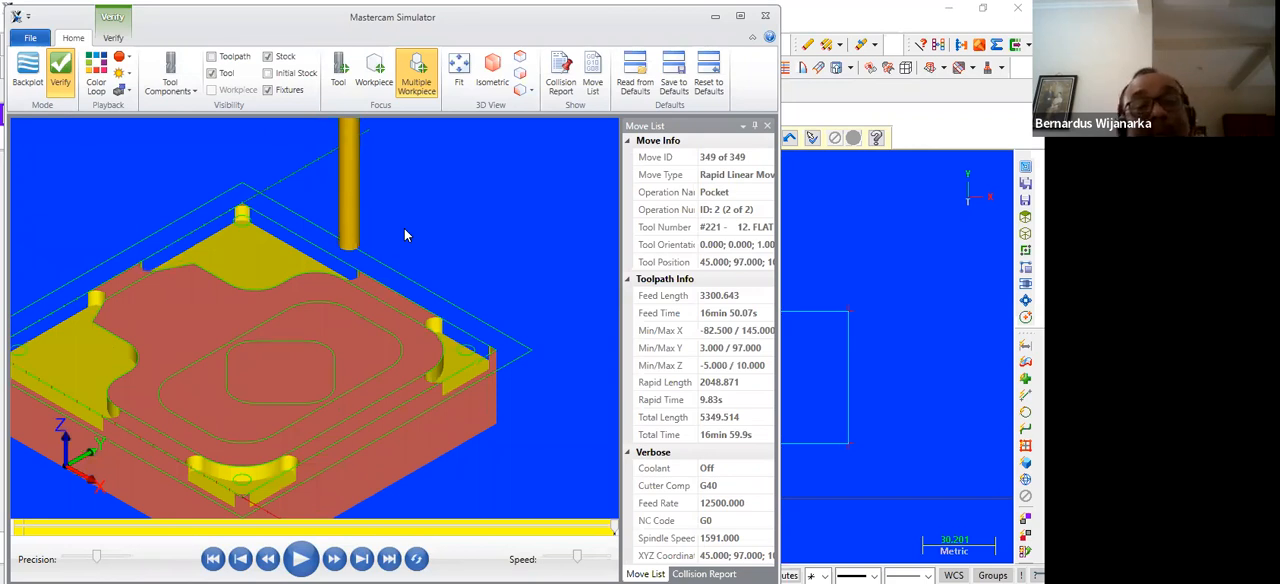
scroll(404, 228, down, 3)
scroll(404, 228, up, 2)
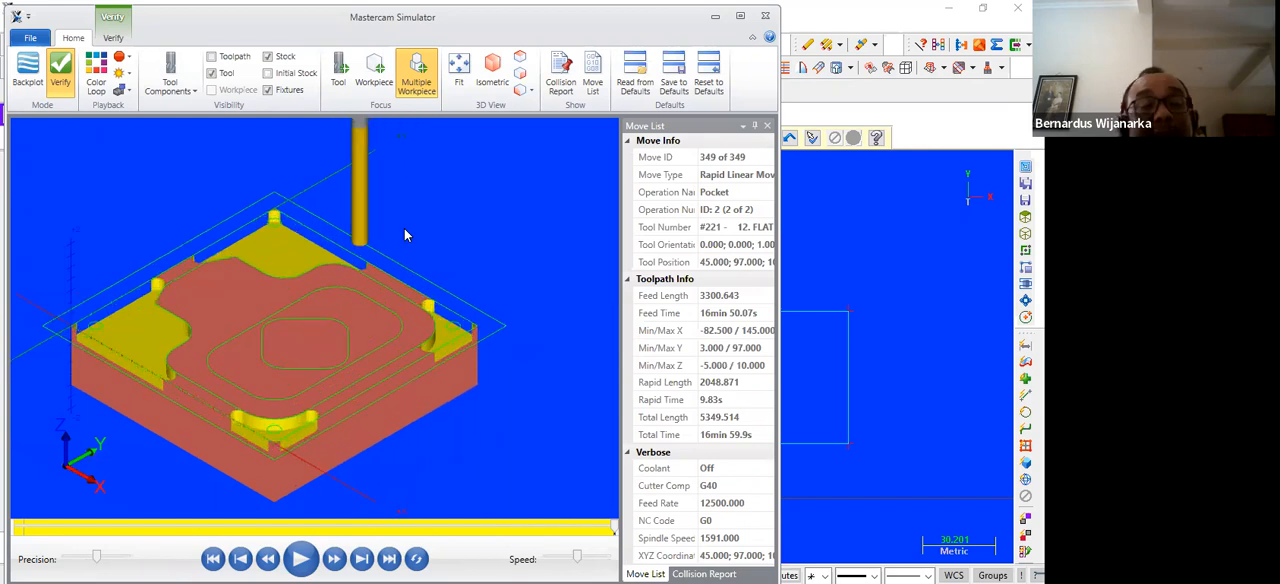
click(766, 17)
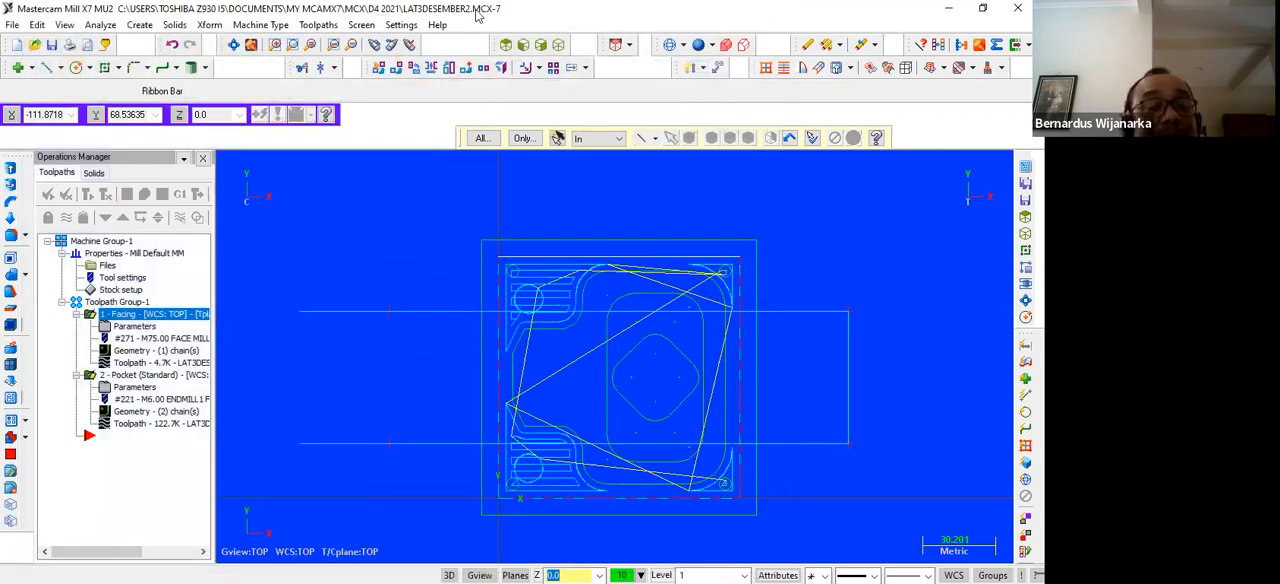
Set the diameter of the pocket's flat end mill to 5.95 mm and regenerate the toolpath
scroll(484, 324, up, 1)
scroll(484, 324, up, 3)
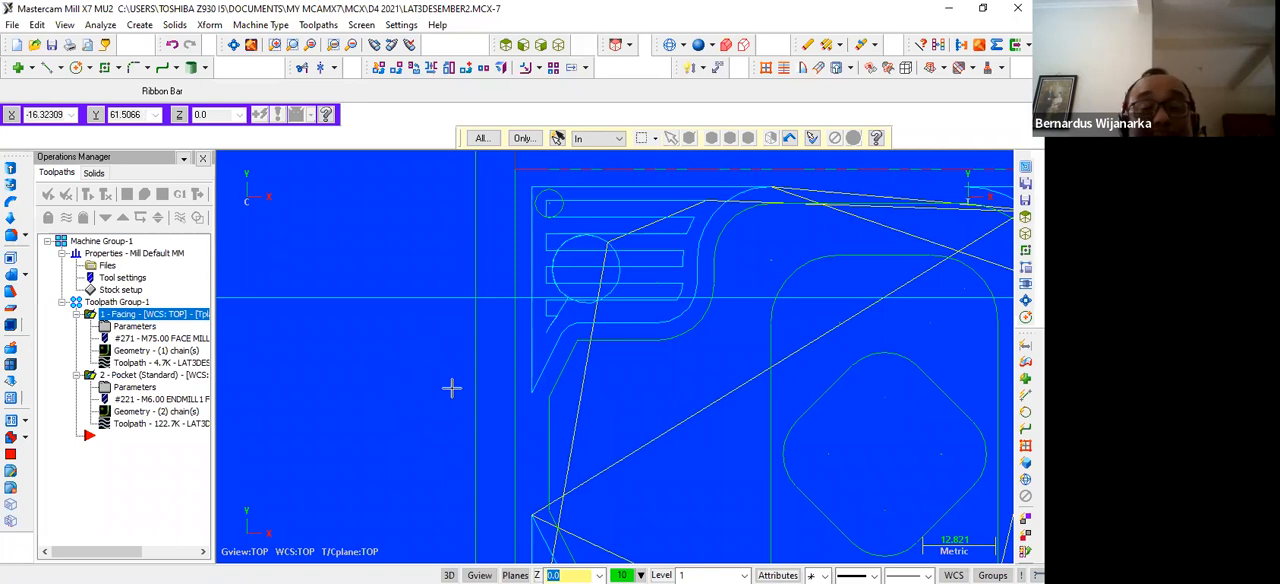
scroll(451, 388, down, 1)
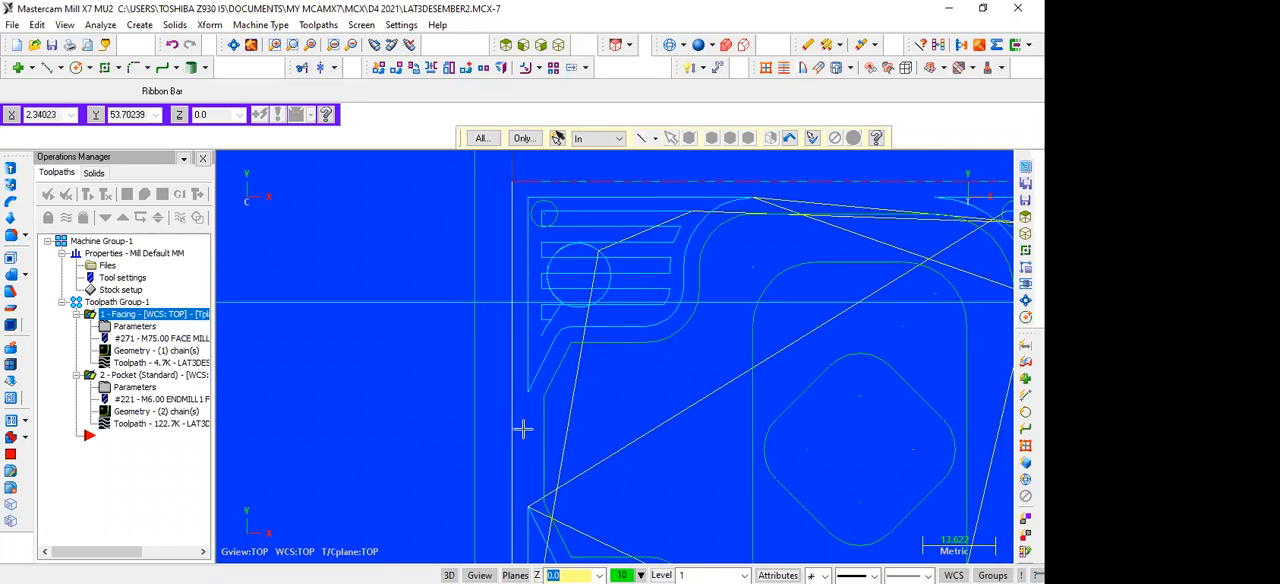
double_click(145, 401)
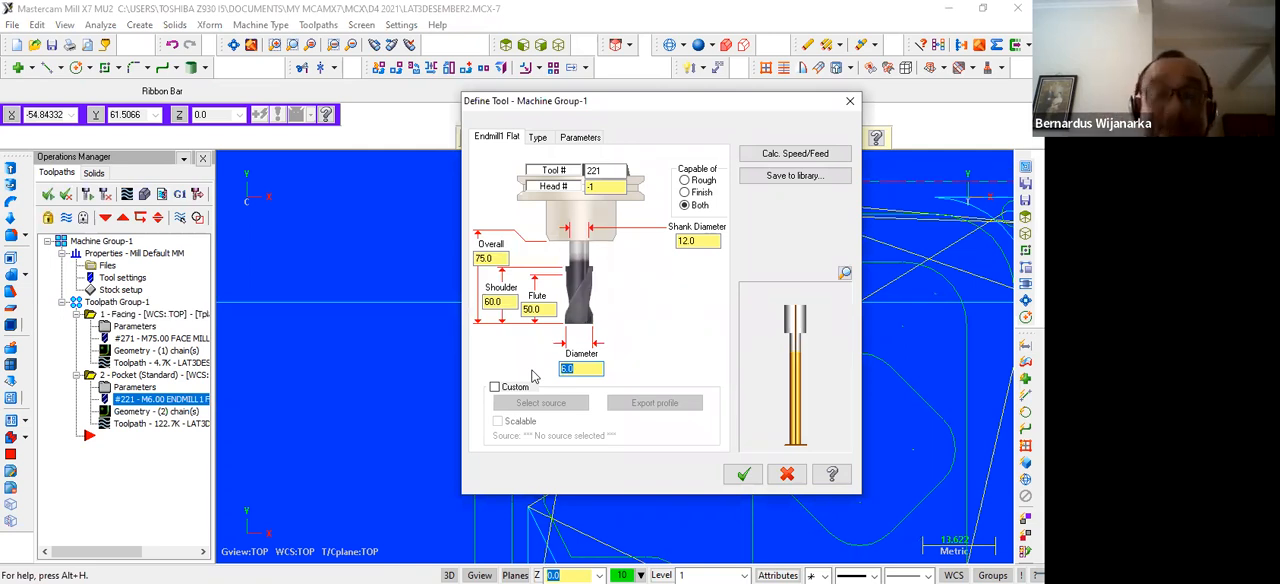
text(5)
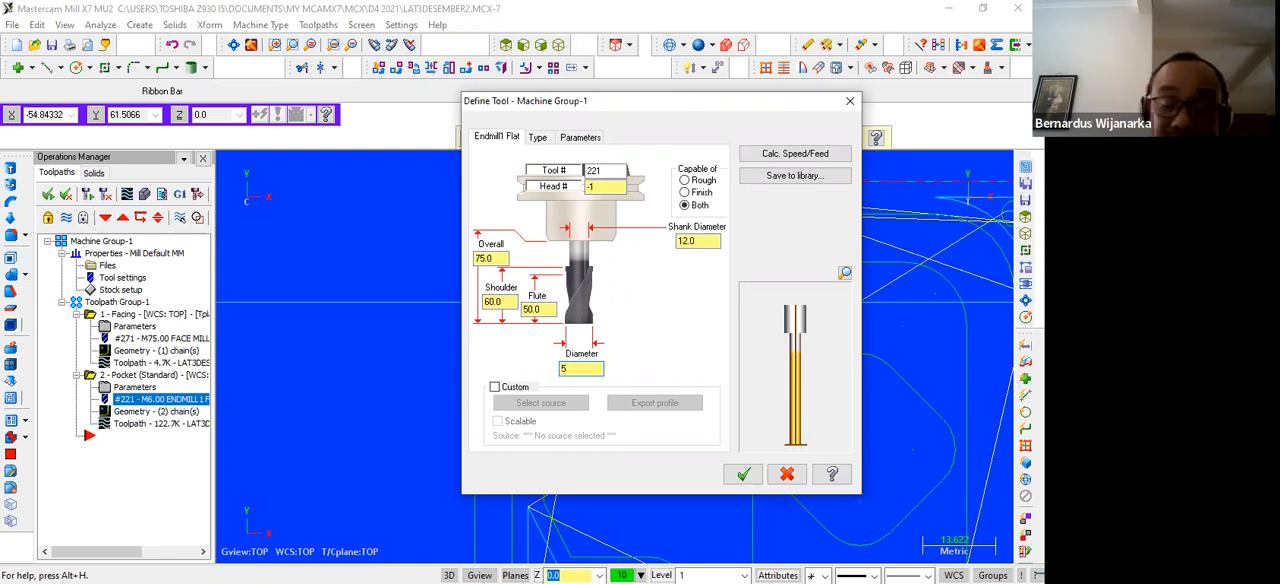
text(.95)
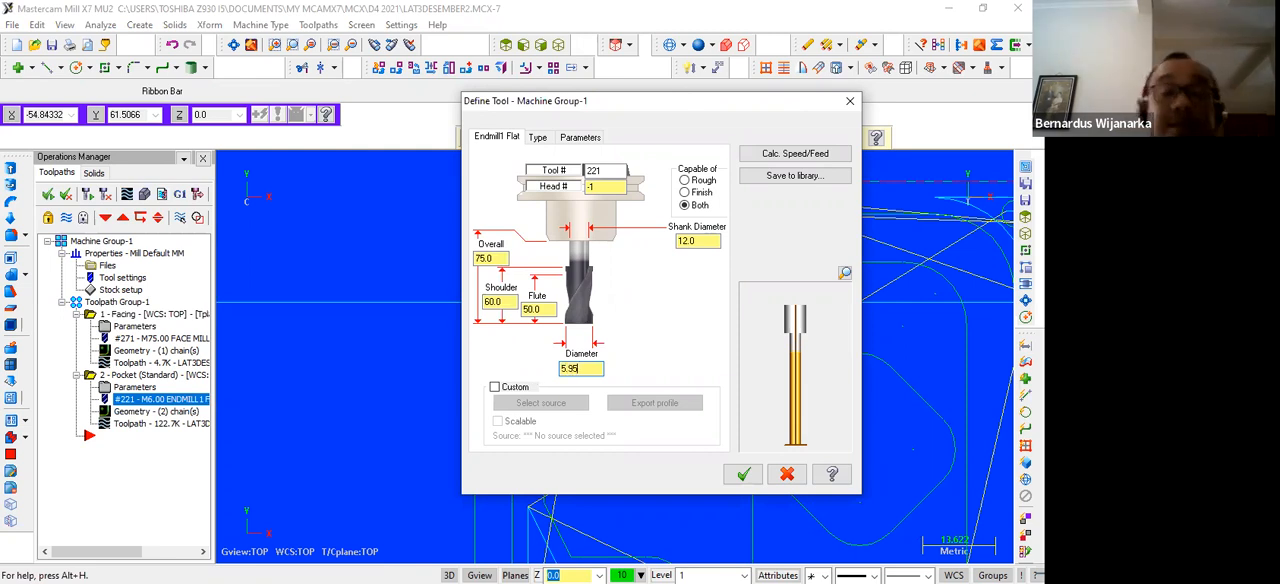
click(740, 476)
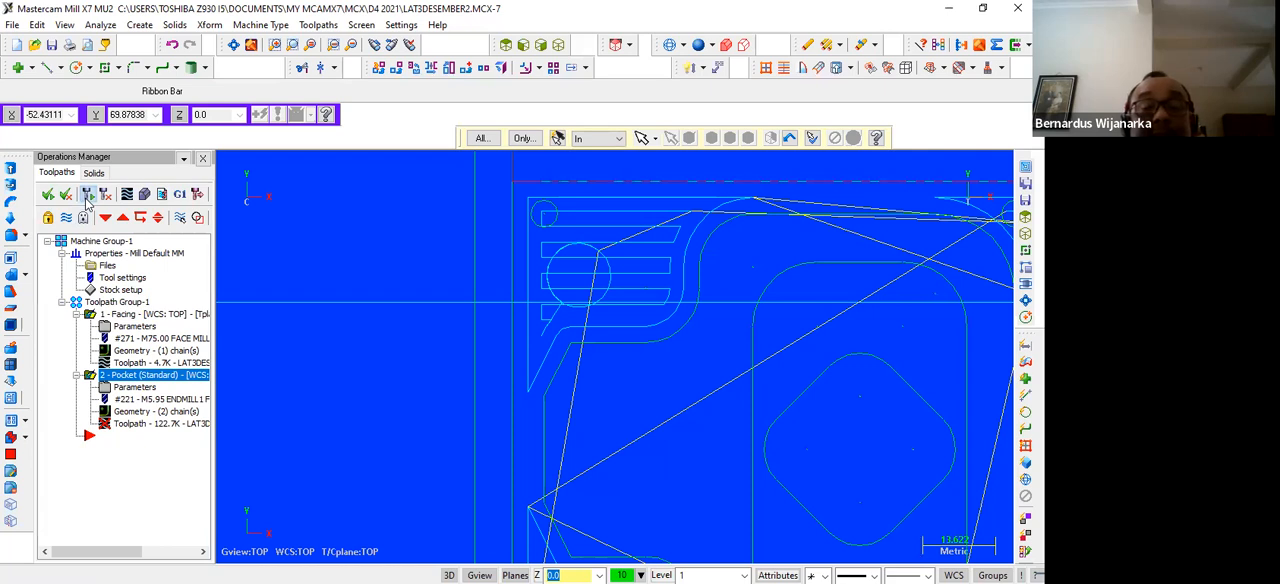
click(87, 196)
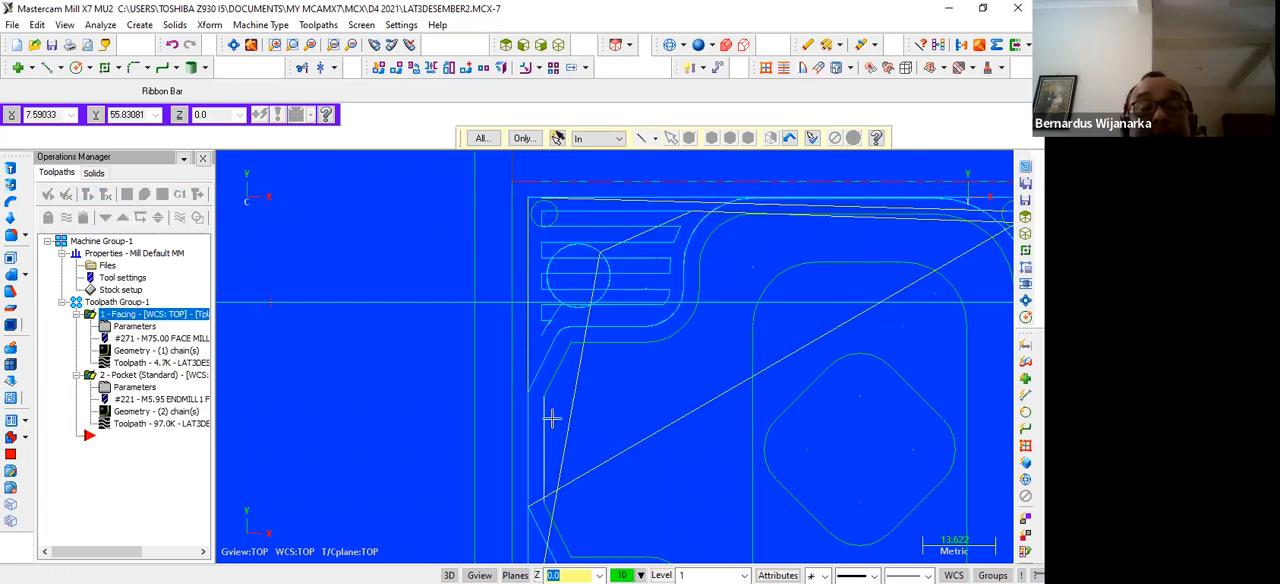
Verify the facing and pocket toolpaths with the 5.95 mm cutter in isometric view and inspect the milled contour
scroll(558, 418, down, 2)
scroll(559, 417, up, 5)
scroll(558, 415, down, 9)
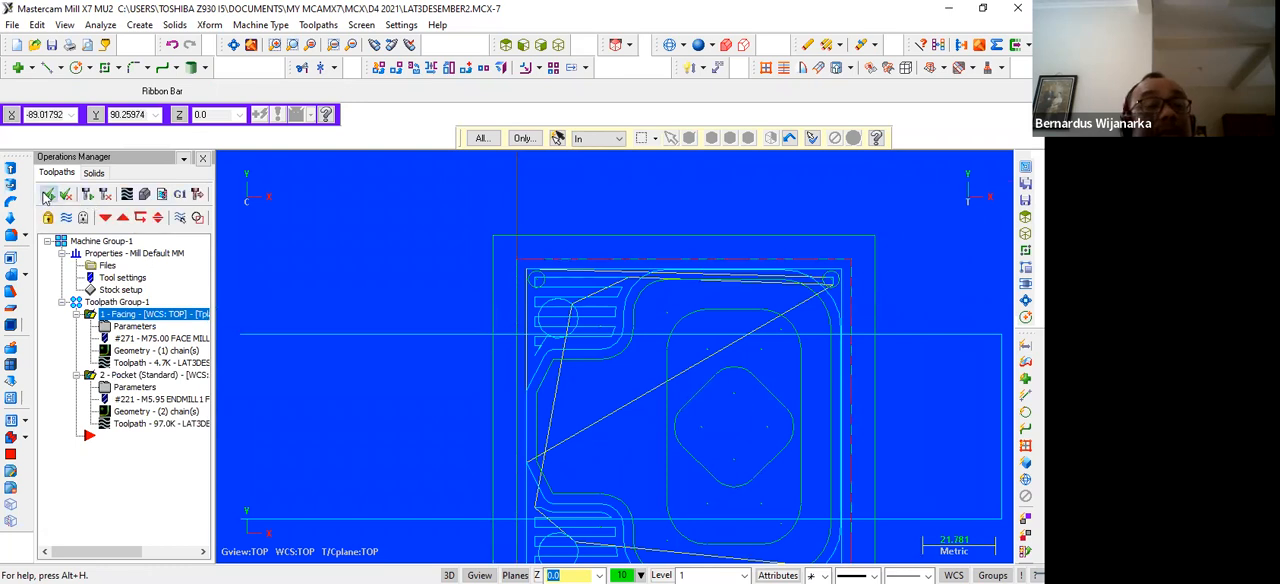
click(142, 194)
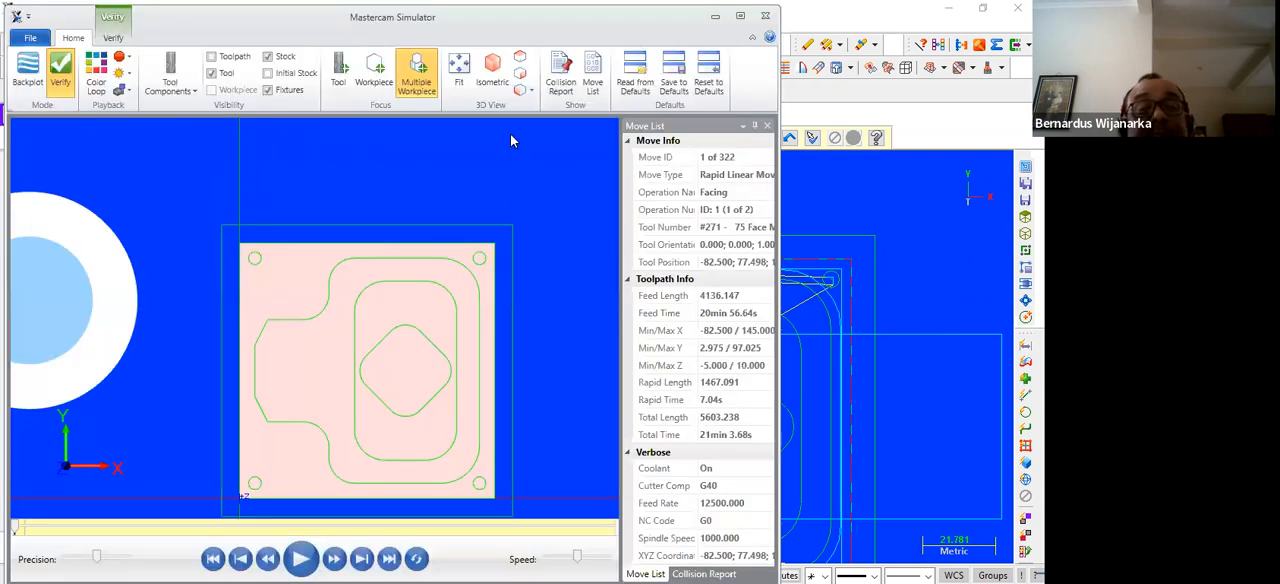
click(489, 78)
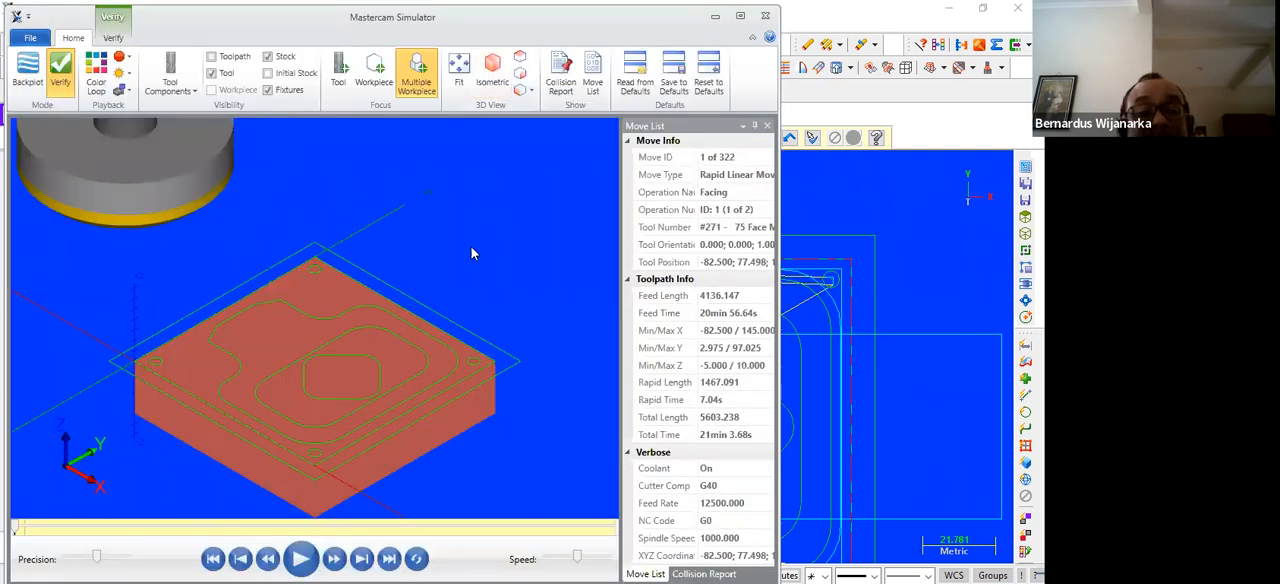
click(300, 559)
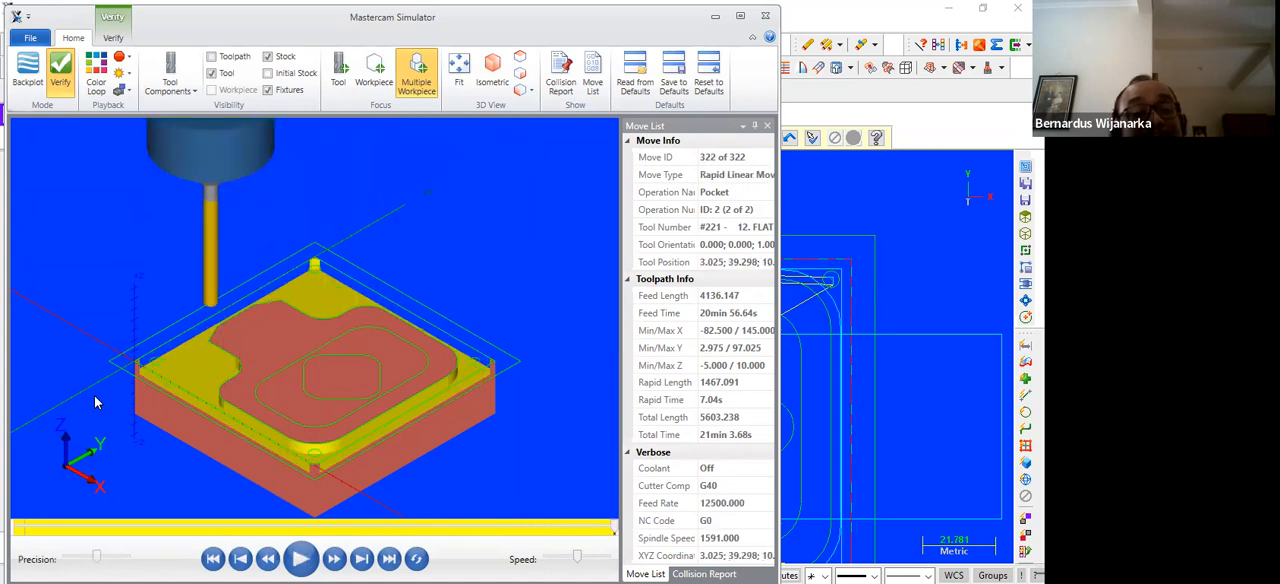
scroll(333, 365, up, 5)
scroll(333, 365, down, 3)
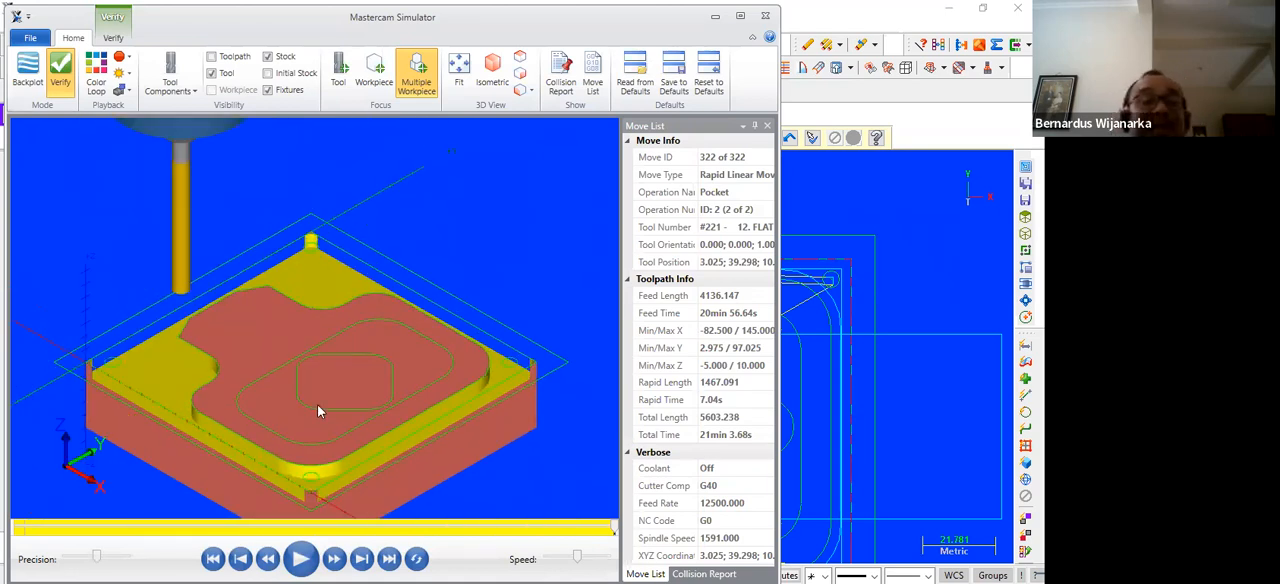
scroll(342, 366, up, 2)
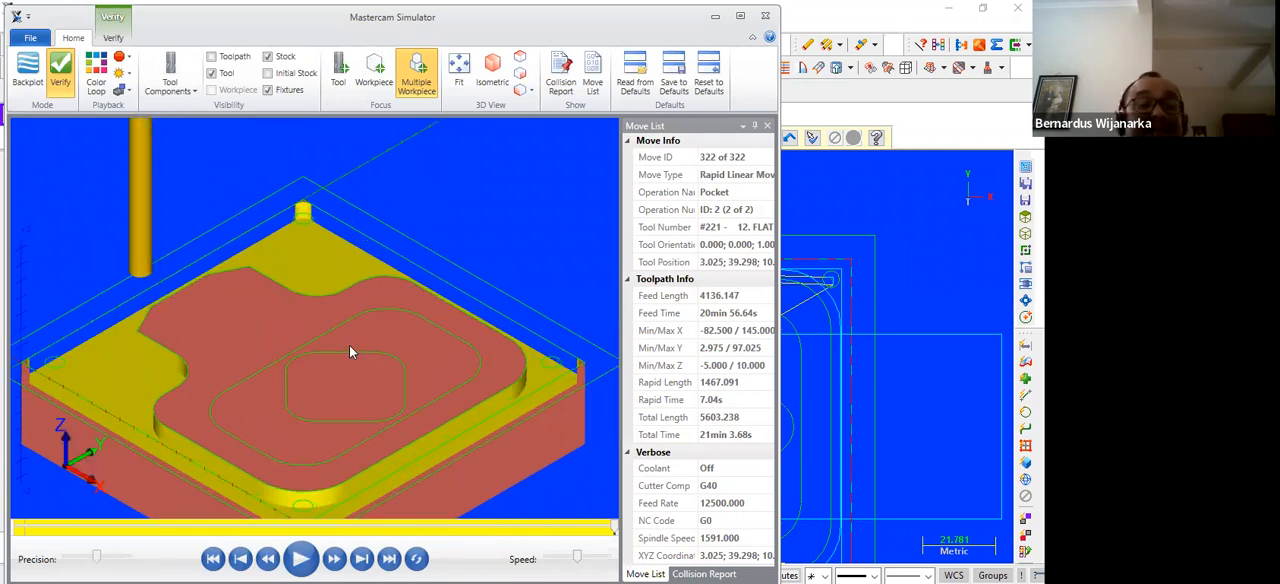
scroll(351, 347, down, 1)
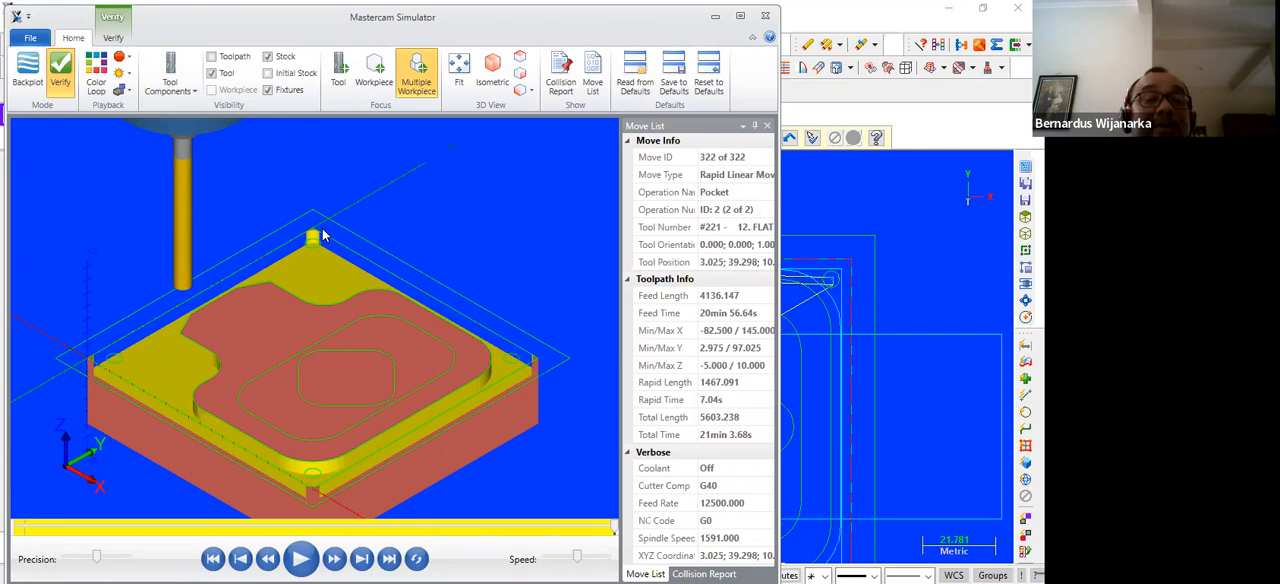
Inspect the milled part's corner from the top view and close the simulator
click(519, 58)
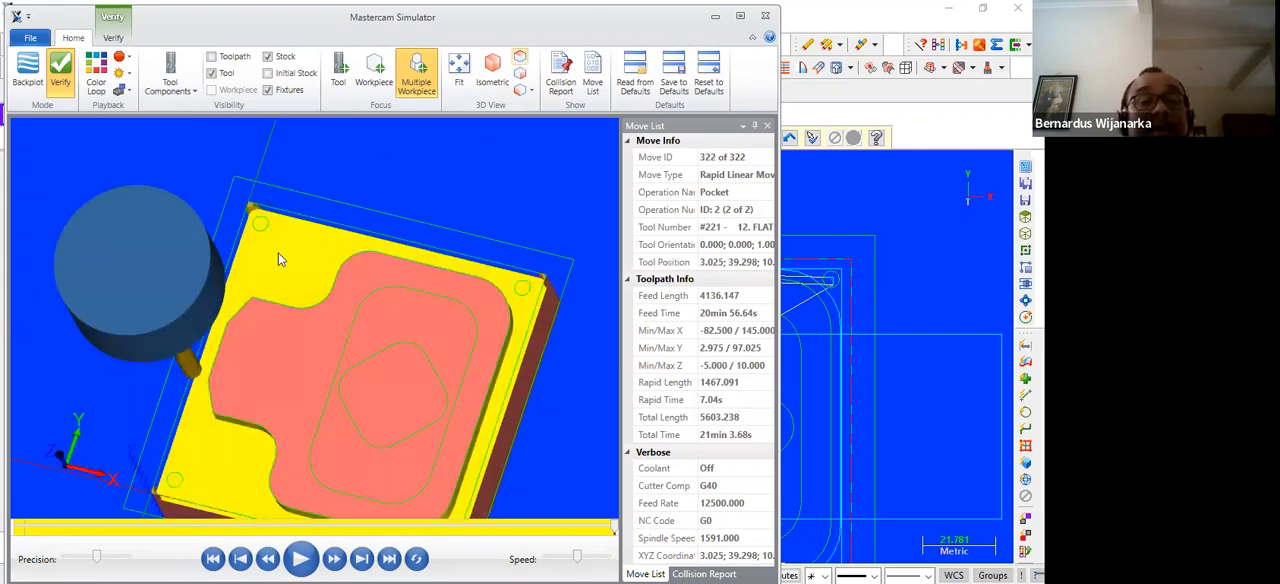
scroll(235, 265, up, 3)
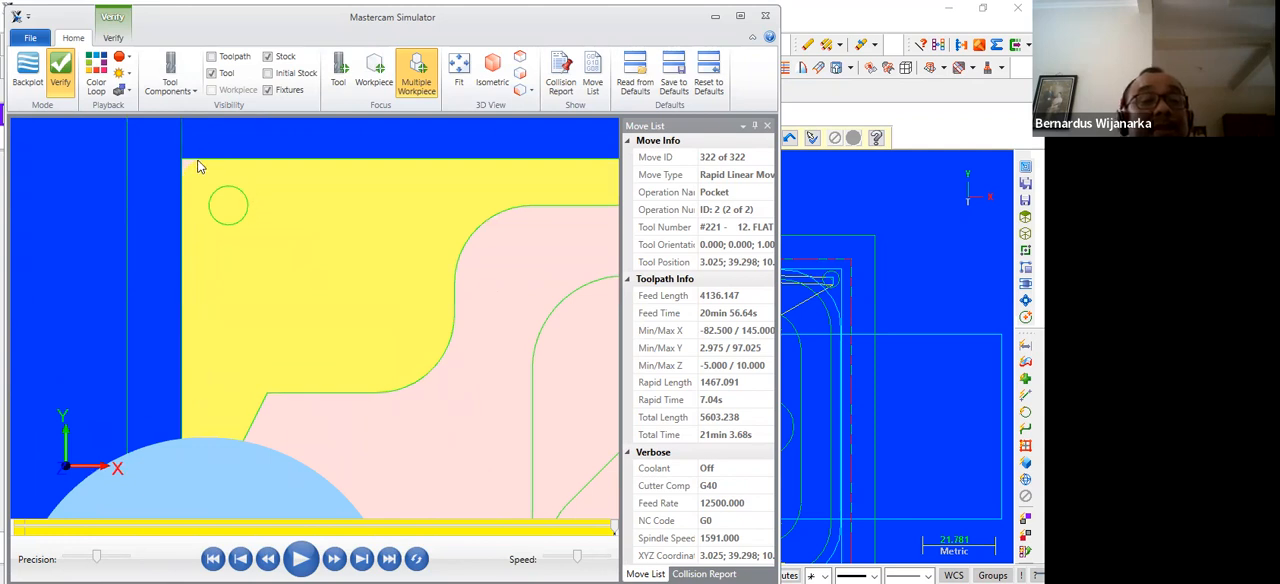
scroll(295, 232, down, 3)
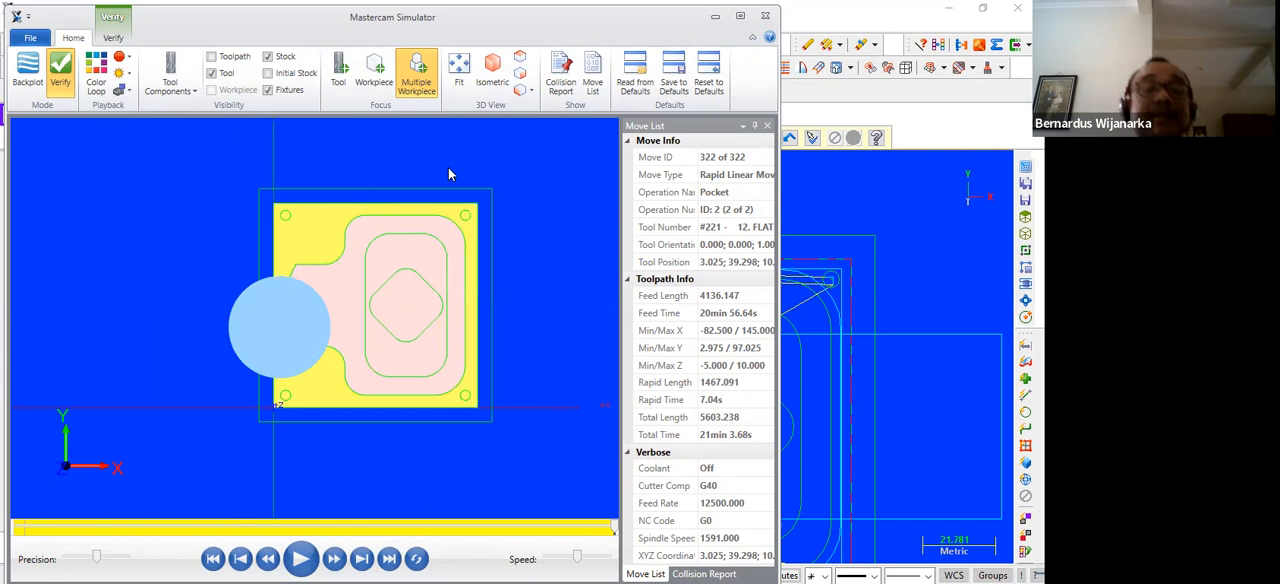
click(765, 17)
scroll(507, 259, down, 1)
key(Right)
key(Right)
key(Right)
key(Right)
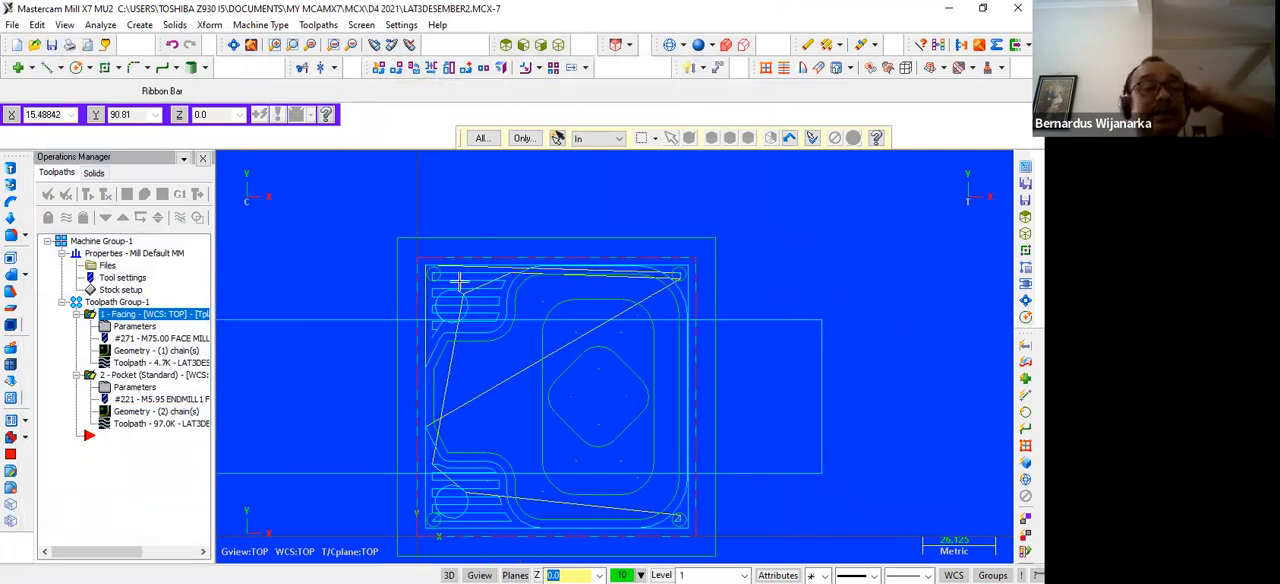
Save the LAT3DESEMBER2 file and reopen LAT3DESEMBER.MCX-7 from the recent files
click(55, 48)
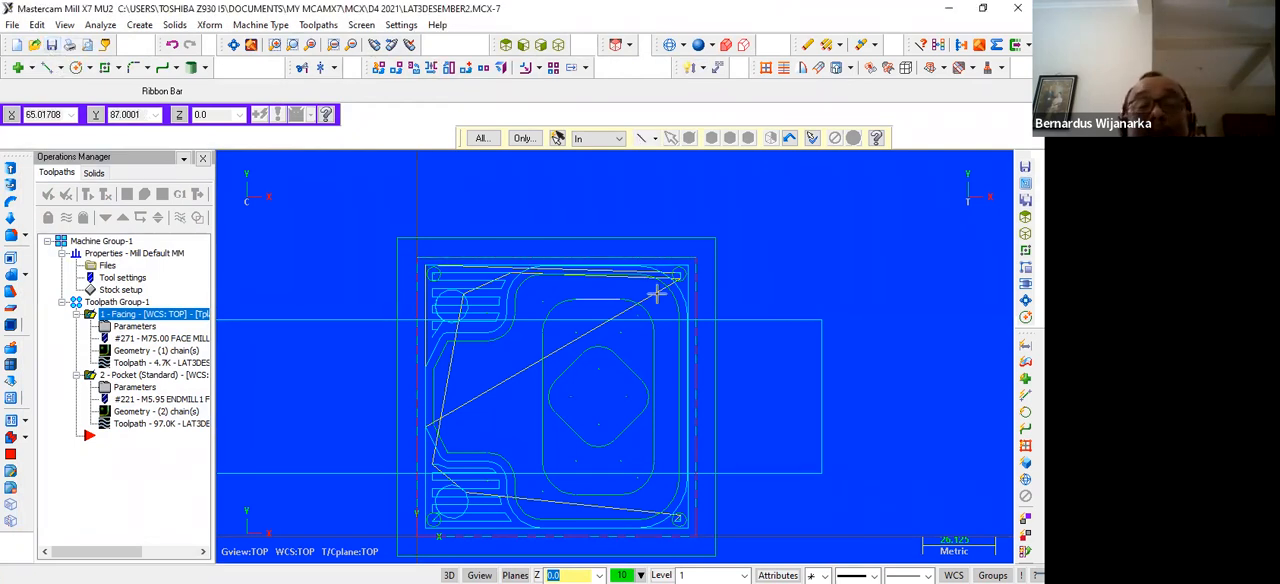
scroll(852, 252, down, 1)
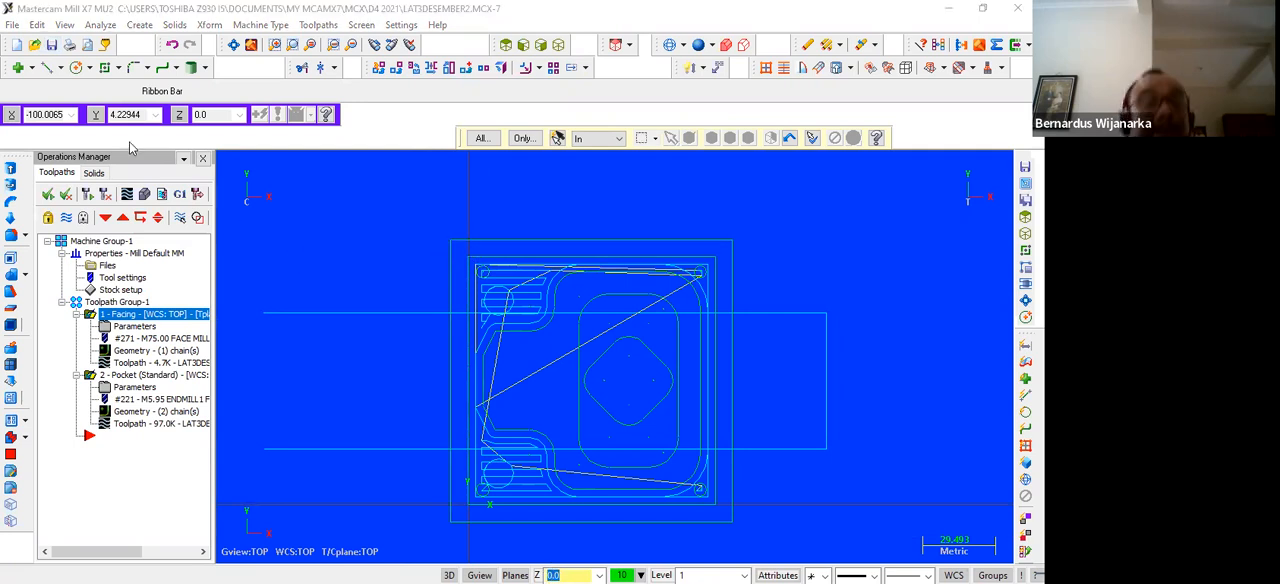
click(12, 24)
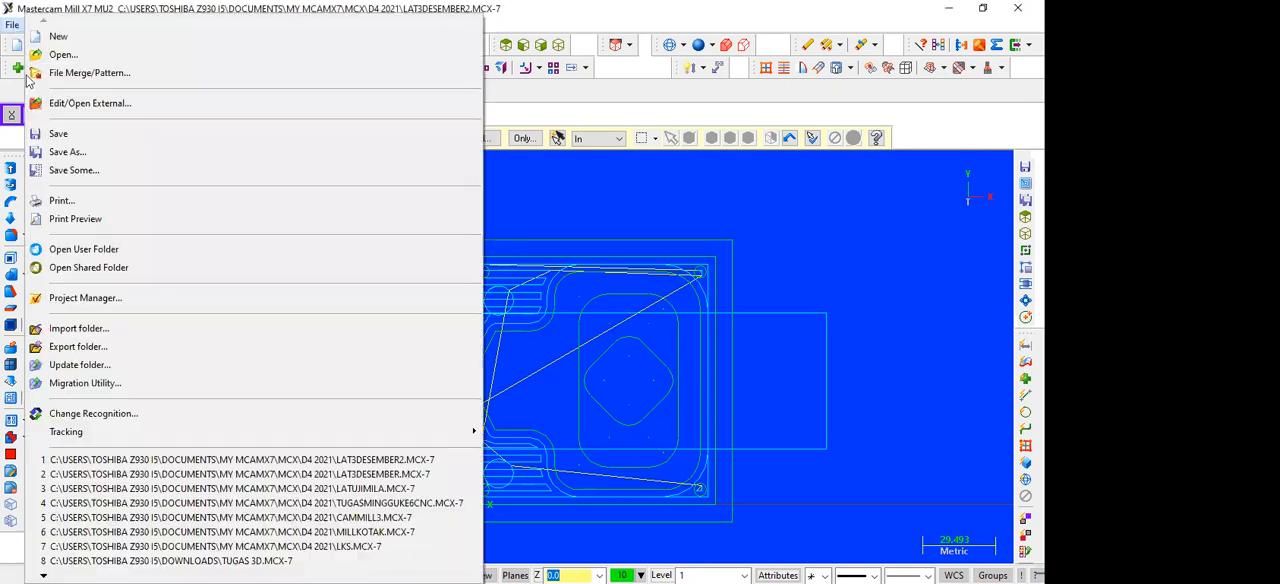
click(386, 474)
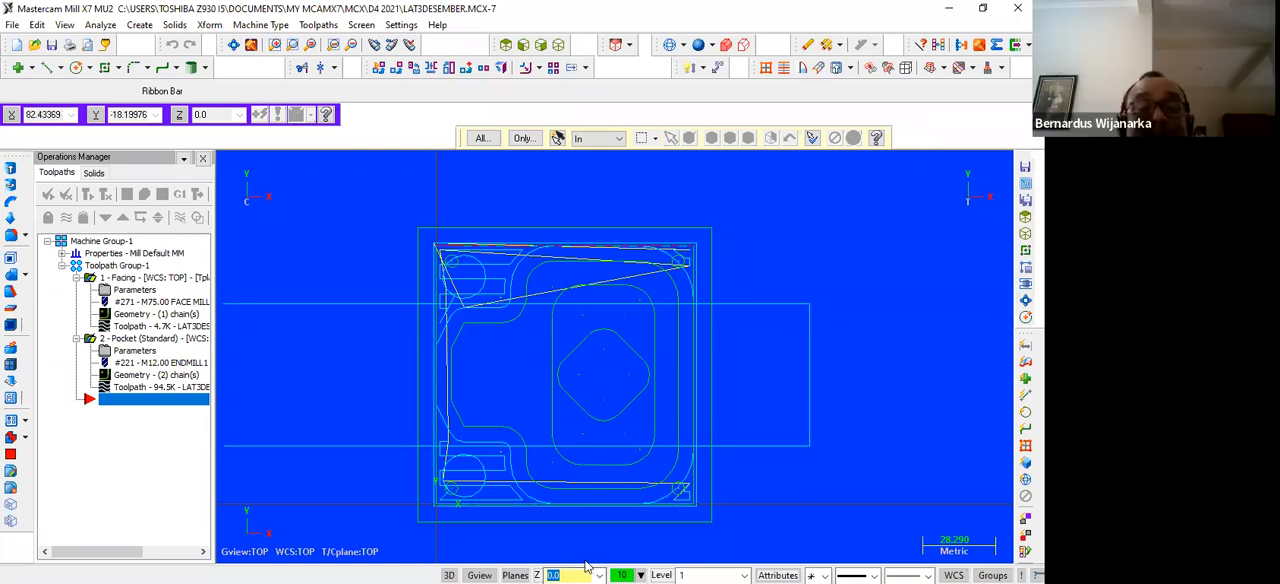
click(952, 10)
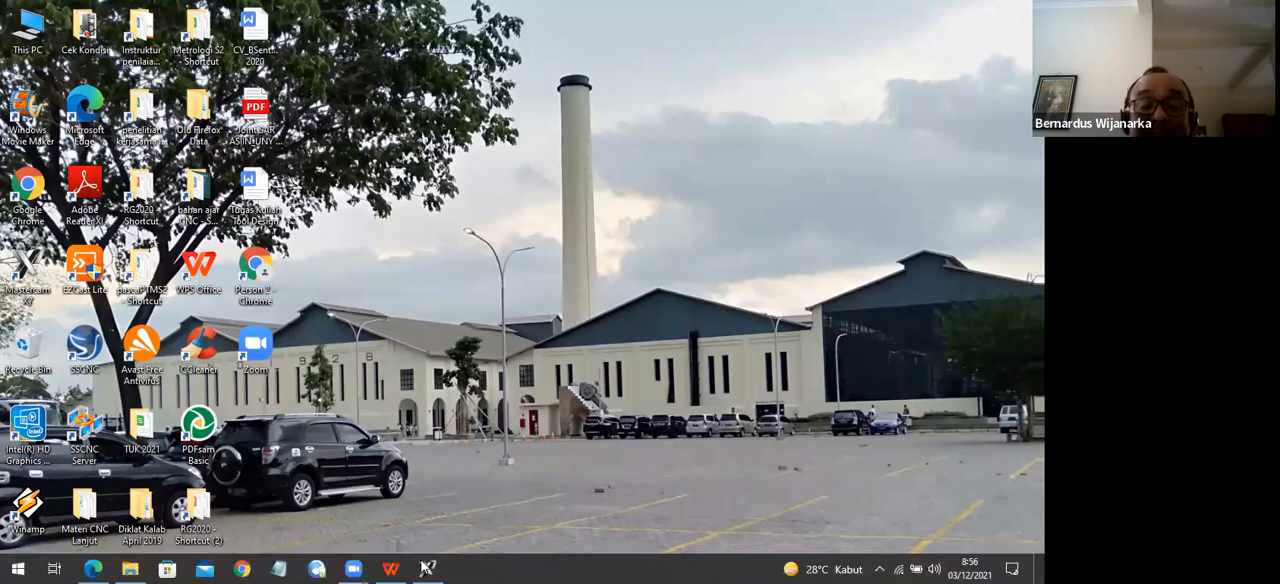
click(427, 567)
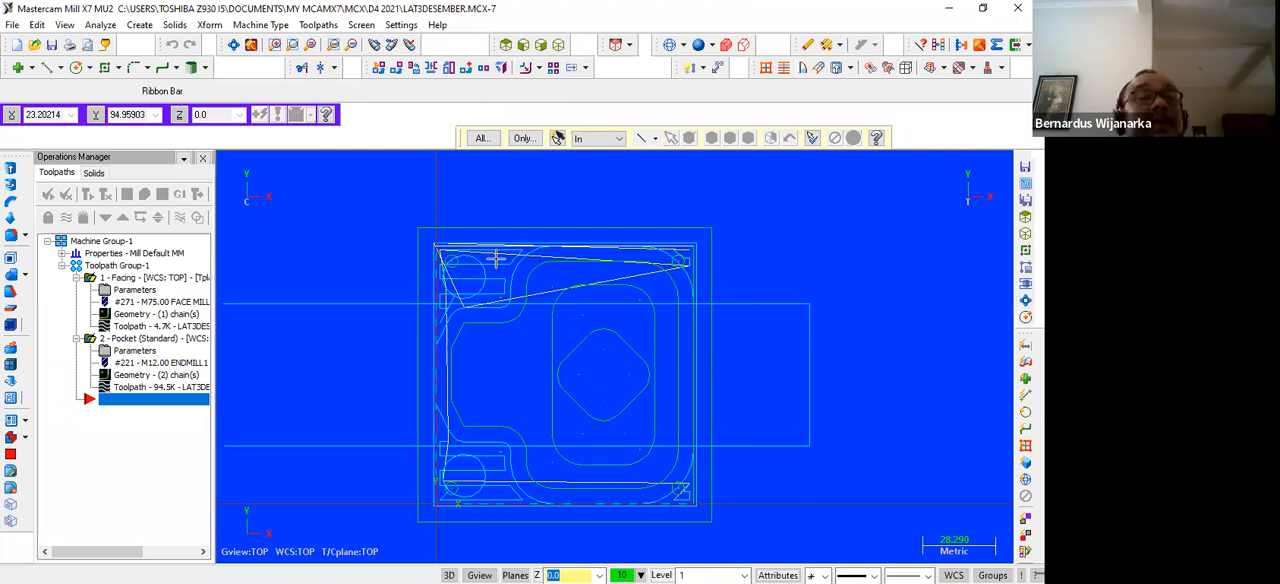
scroll(495, 259, down, 1)
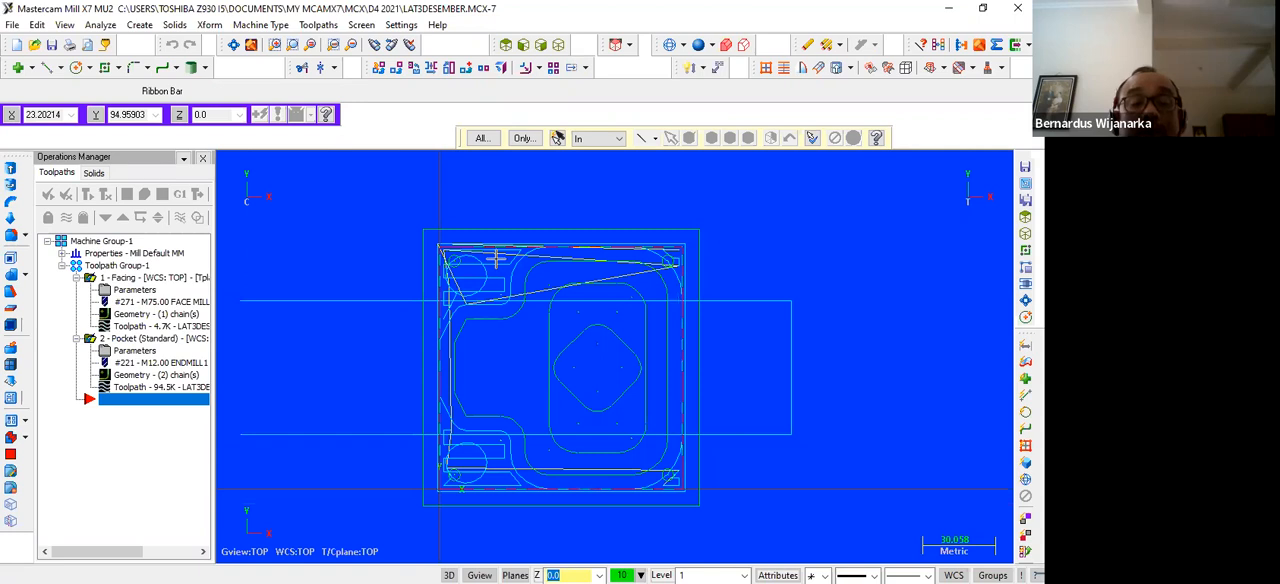
scroll(496, 259, down, 1)
scroll(496, 259, up, 1)
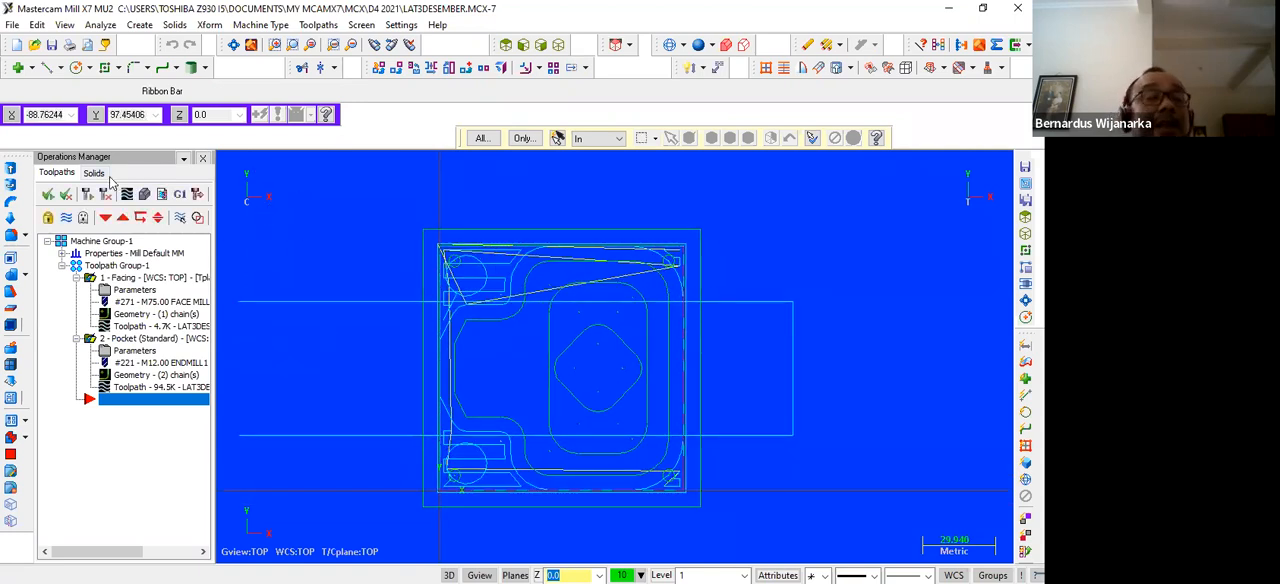
Verify all toolpaths of LAT3DESEMBER with the 12 mm end mill in isometric view and close the simulator
click(88, 198)
click(146, 198)
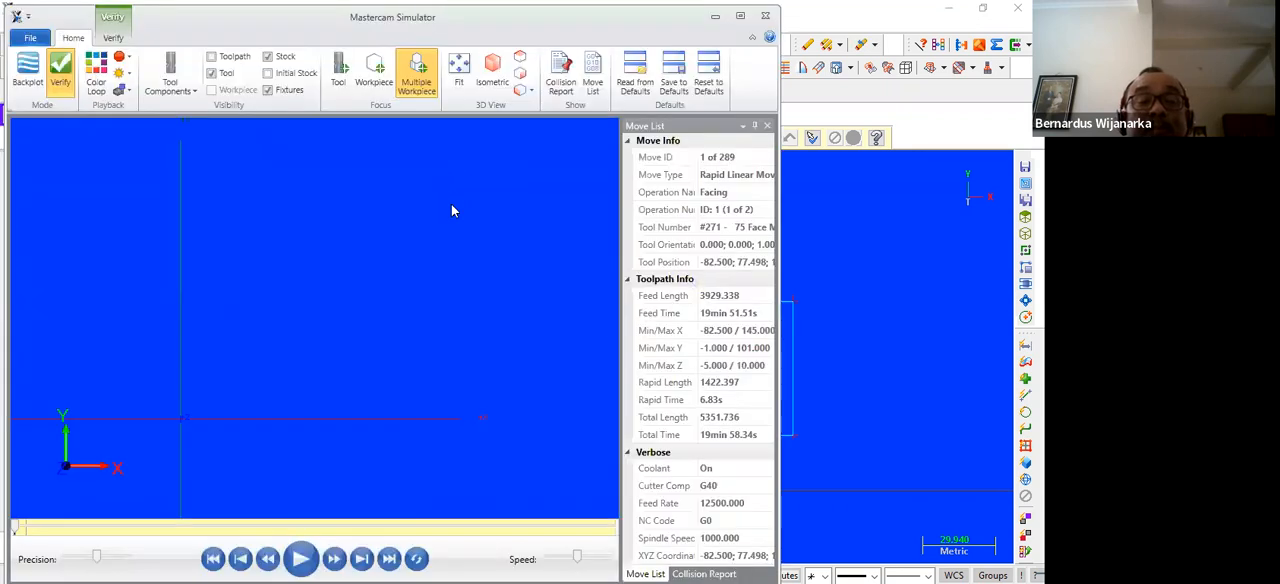
click(495, 82)
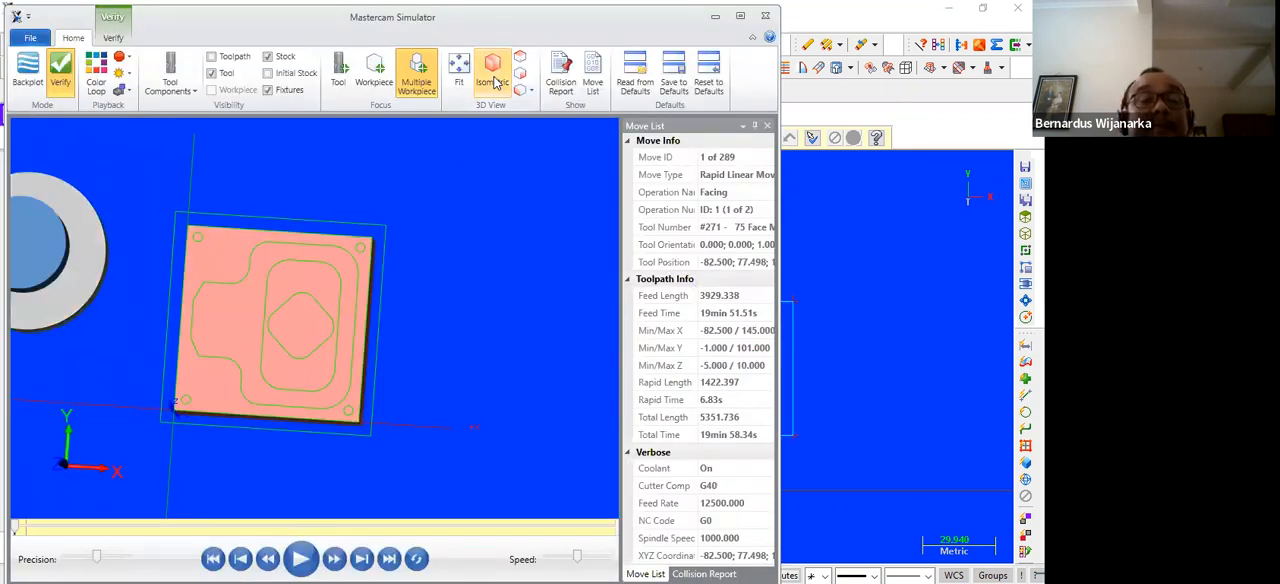
click(296, 561)
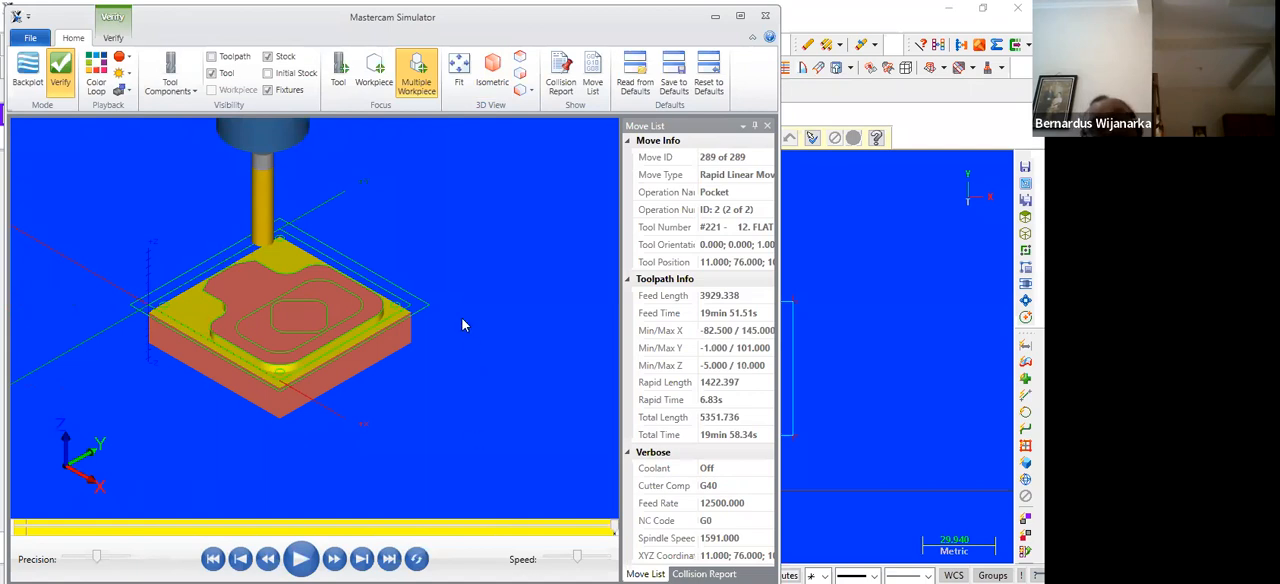
click(765, 17)
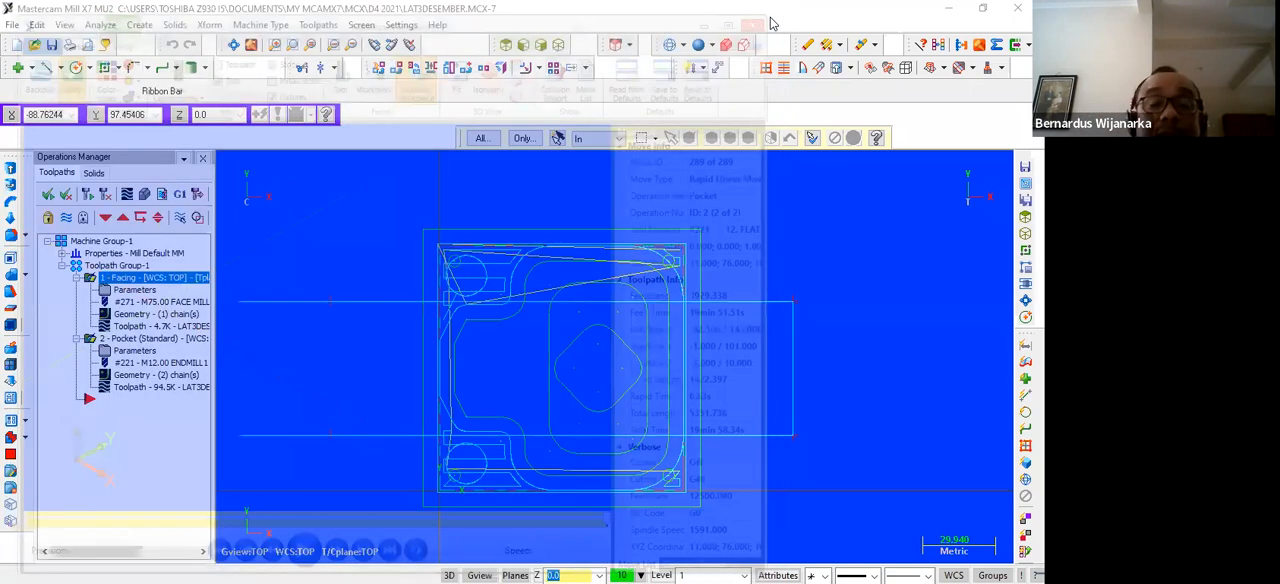
scroll(341, 253, down, 1)
scroll(340, 253, up, 1)
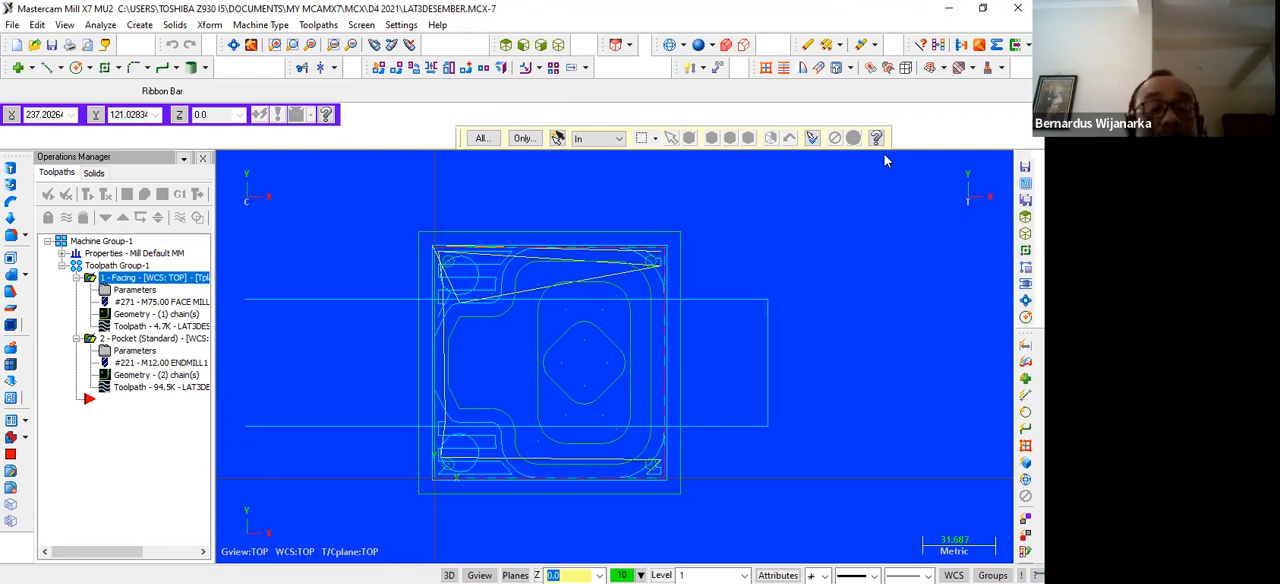
Switch to Exercise - FANUC.pdf, check the inner pocket's dimensions and section depths, and return to Mastercam
click(98, 563)
scroll(517, 181, up, 2)
scroll(517, 181, down, 1)
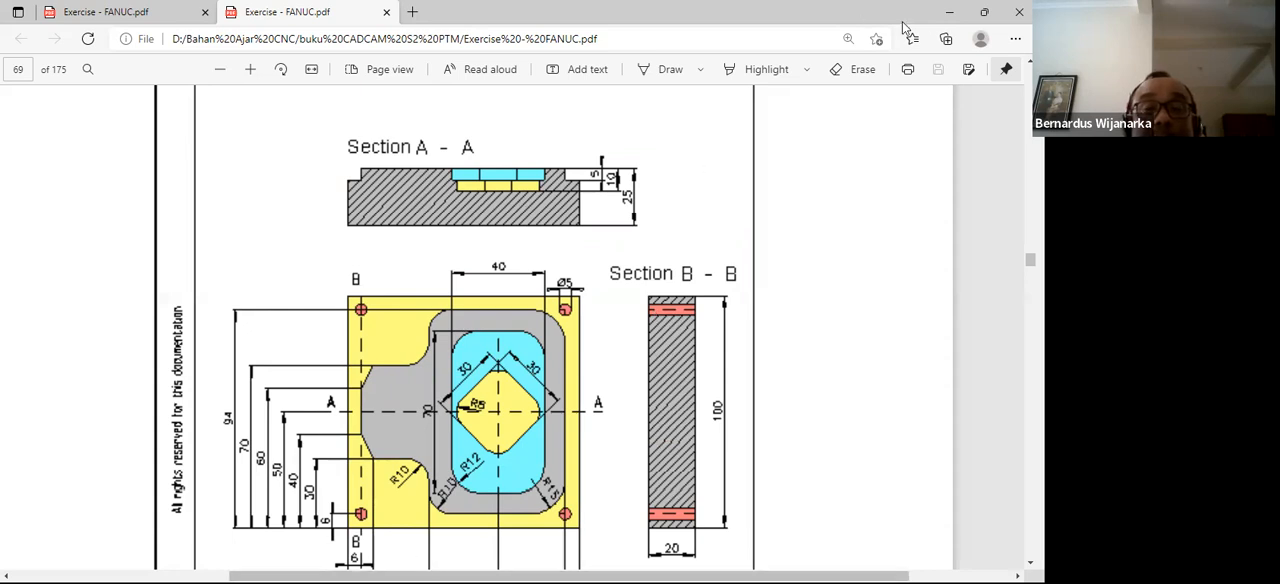
click(948, 12)
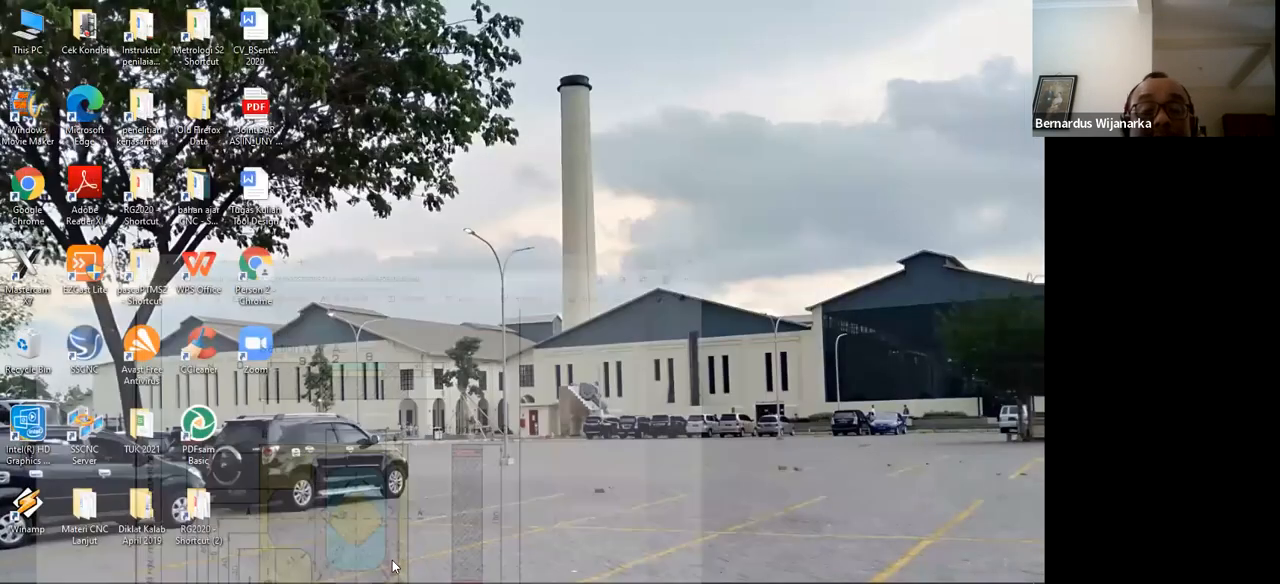
mouse_move(366, 580)
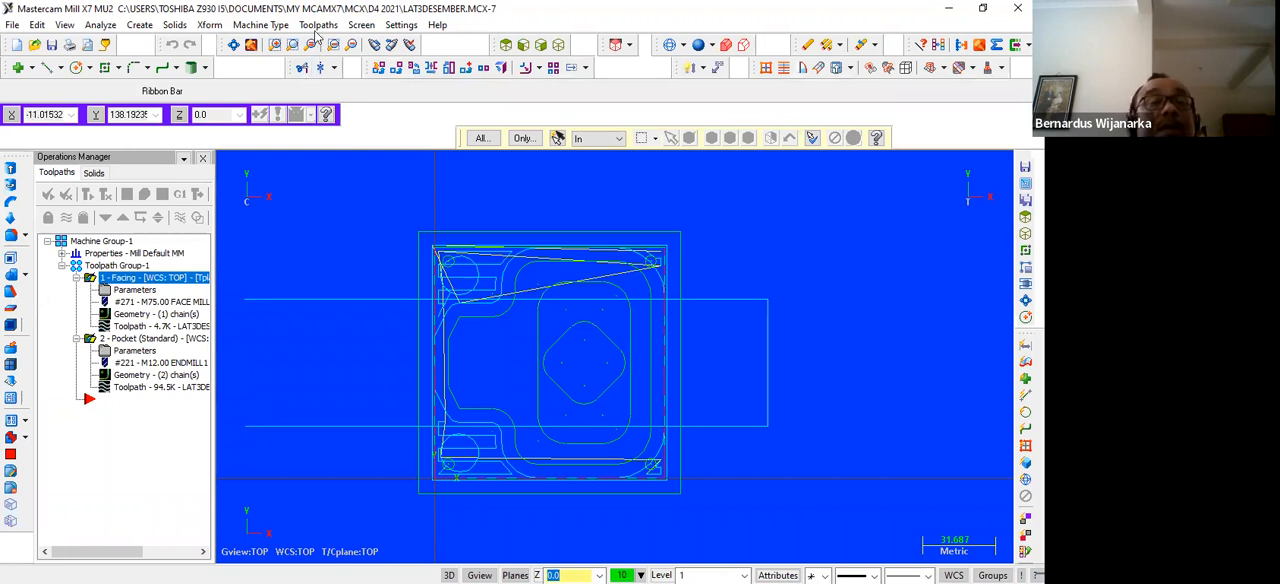
Start a new pocket toolpath chained on the inner rounded rectangle around the diamond
click(318, 25)
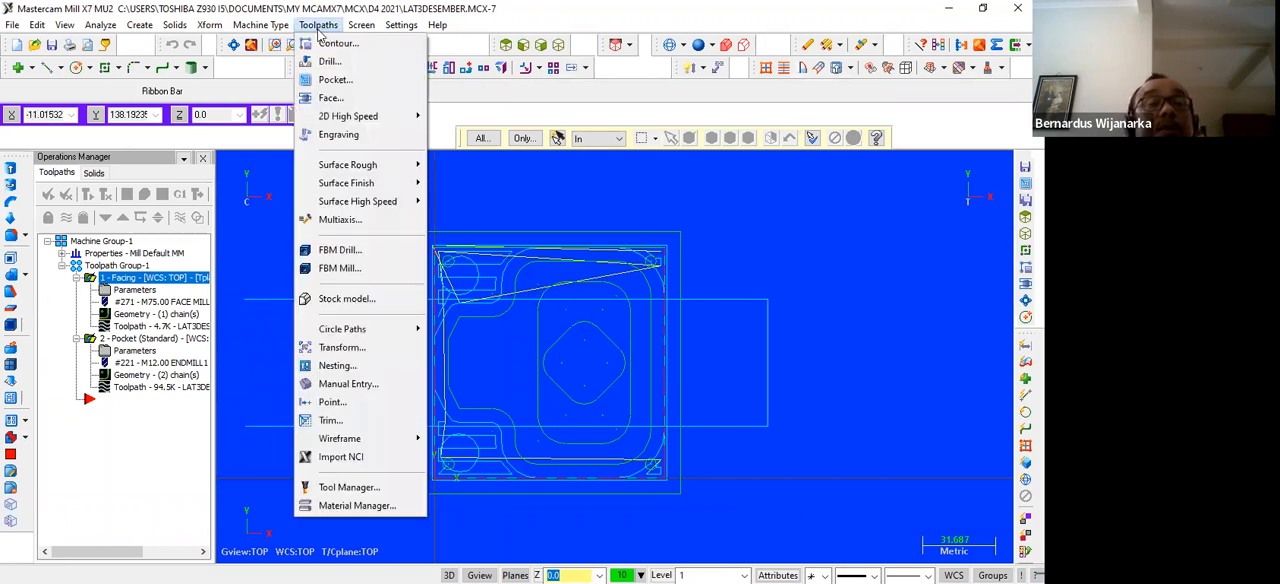
click(331, 80)
click(540, 331)
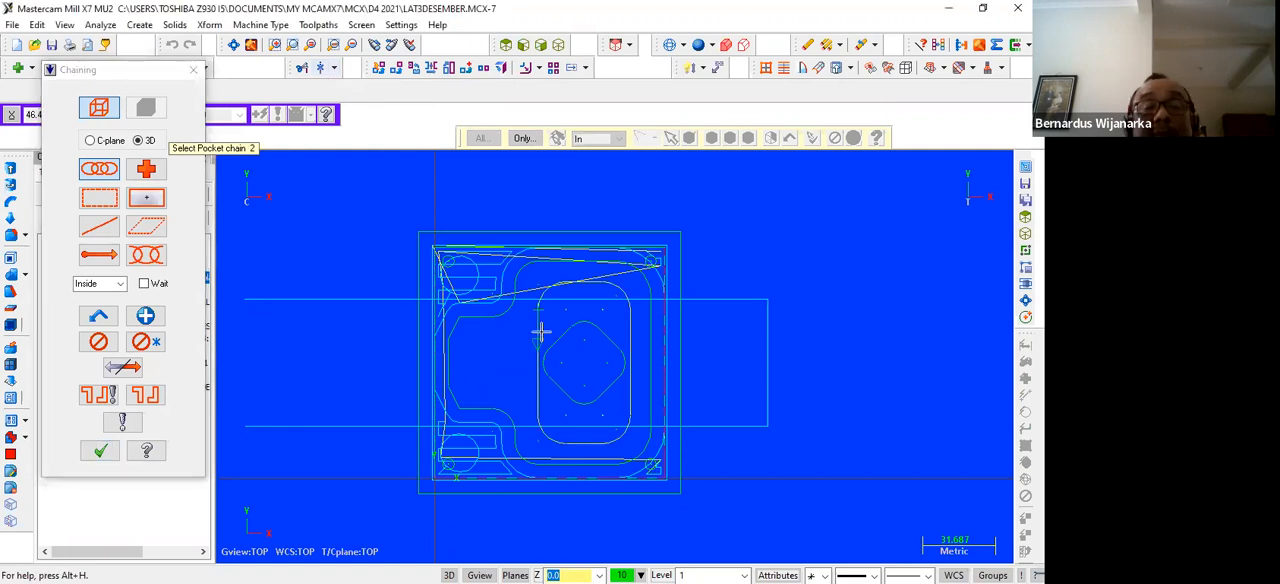
click(100, 451)
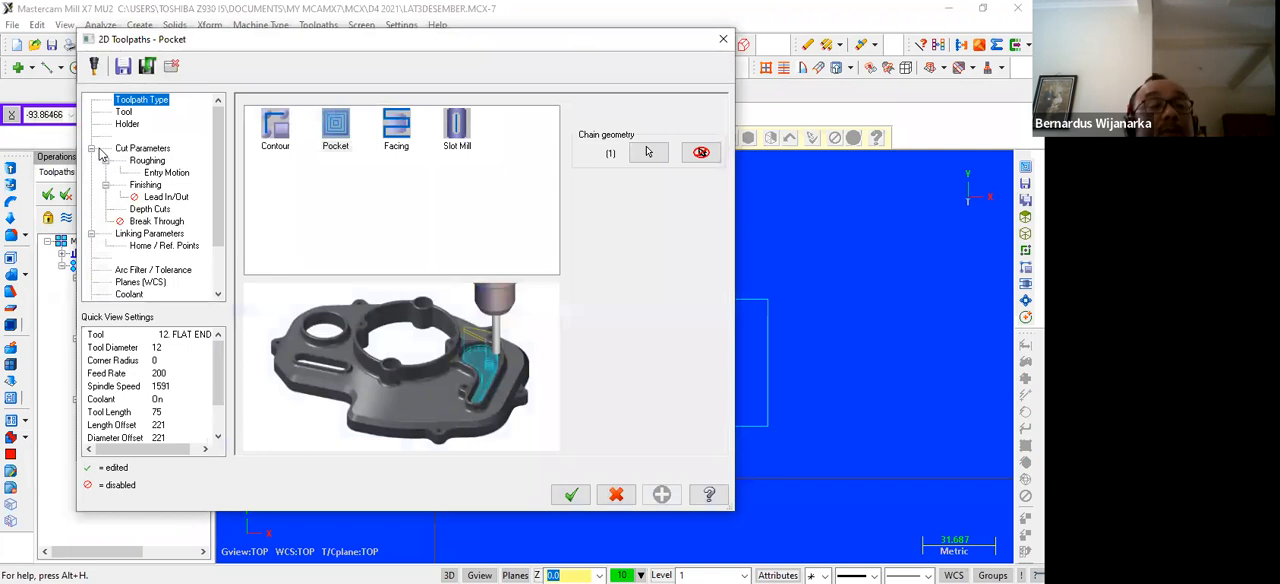
Set the rectangular pocket's roughing to Parallel Spiral with the 12 mm flat end mill and keep the tool down between depth cuts
click(123, 112)
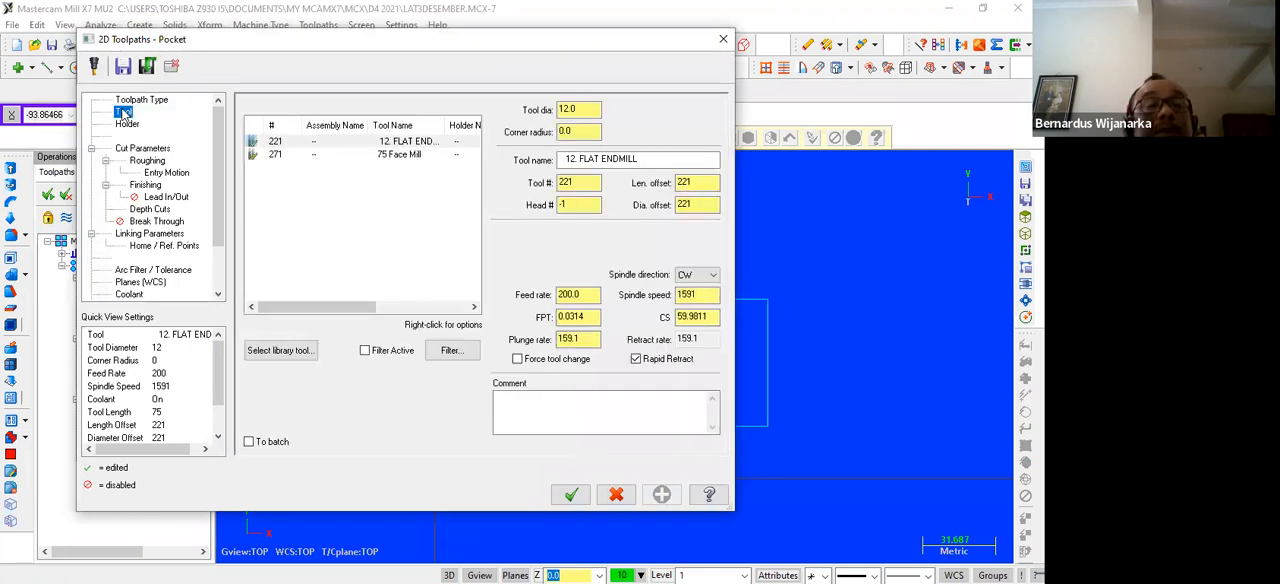
click(129, 150)
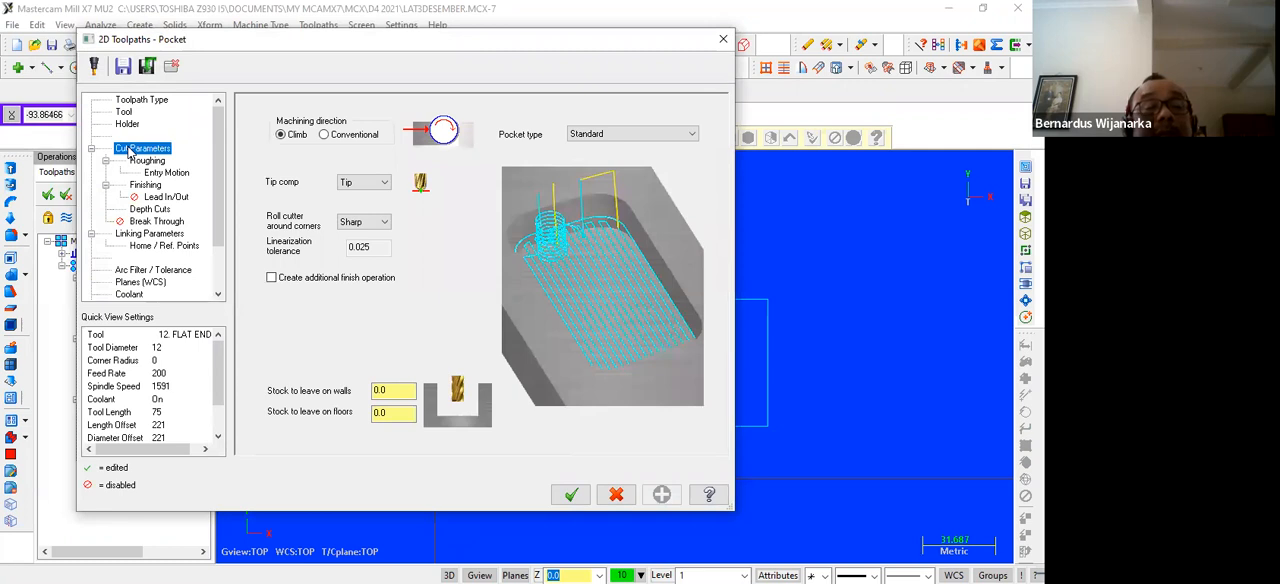
click(140, 161)
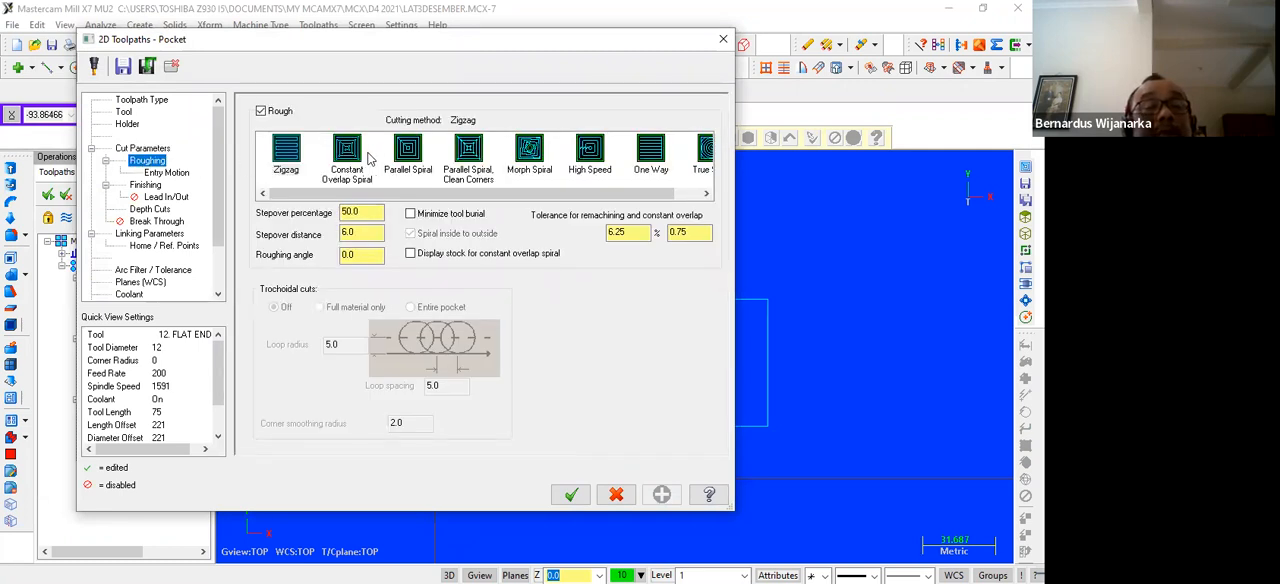
click(407, 152)
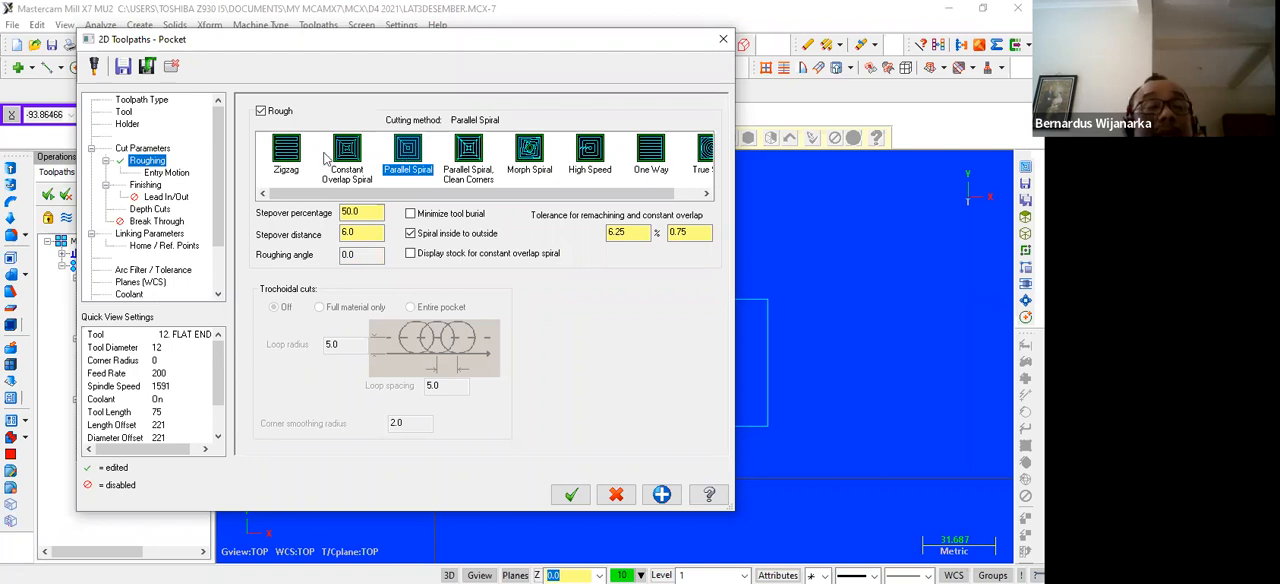
click(160, 175)
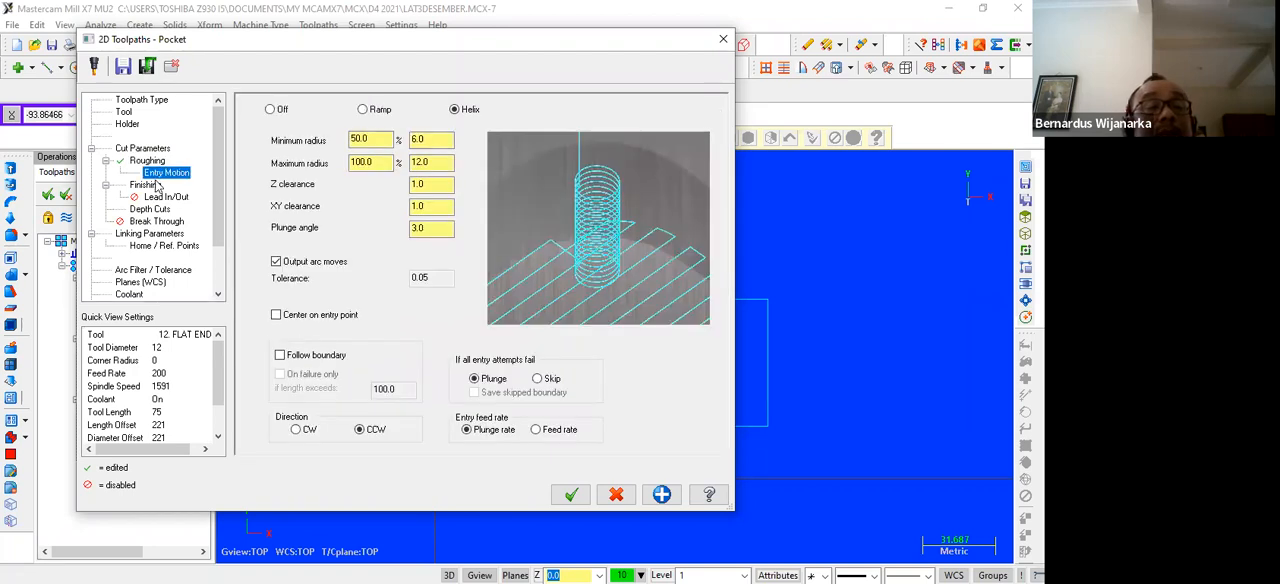
click(145, 185)
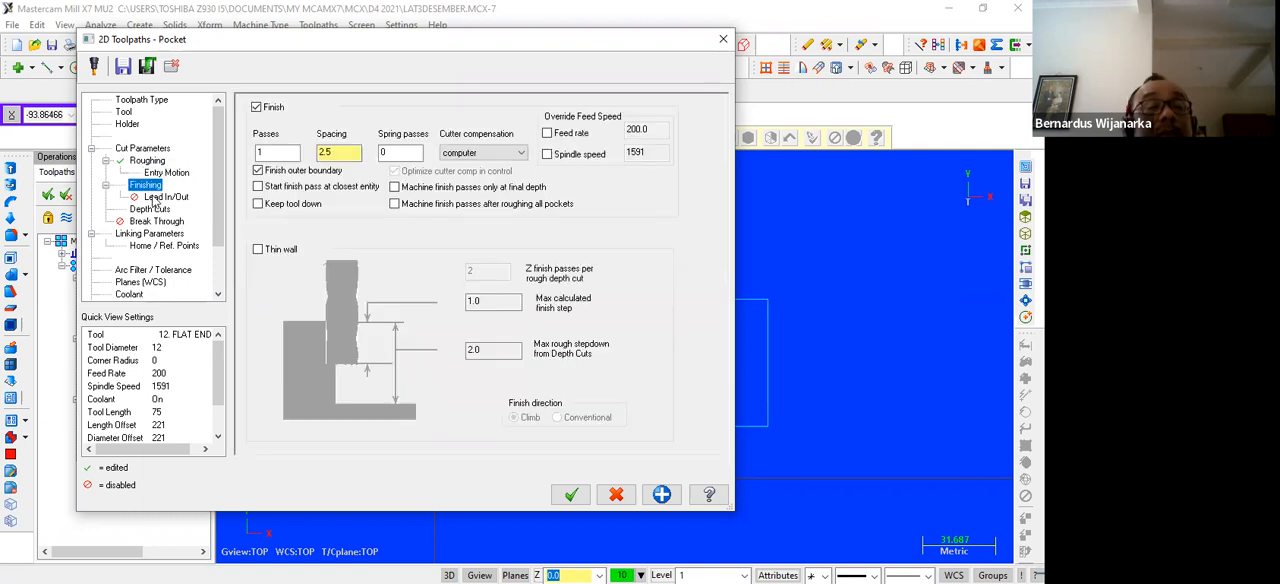
click(160, 197)
click(150, 209)
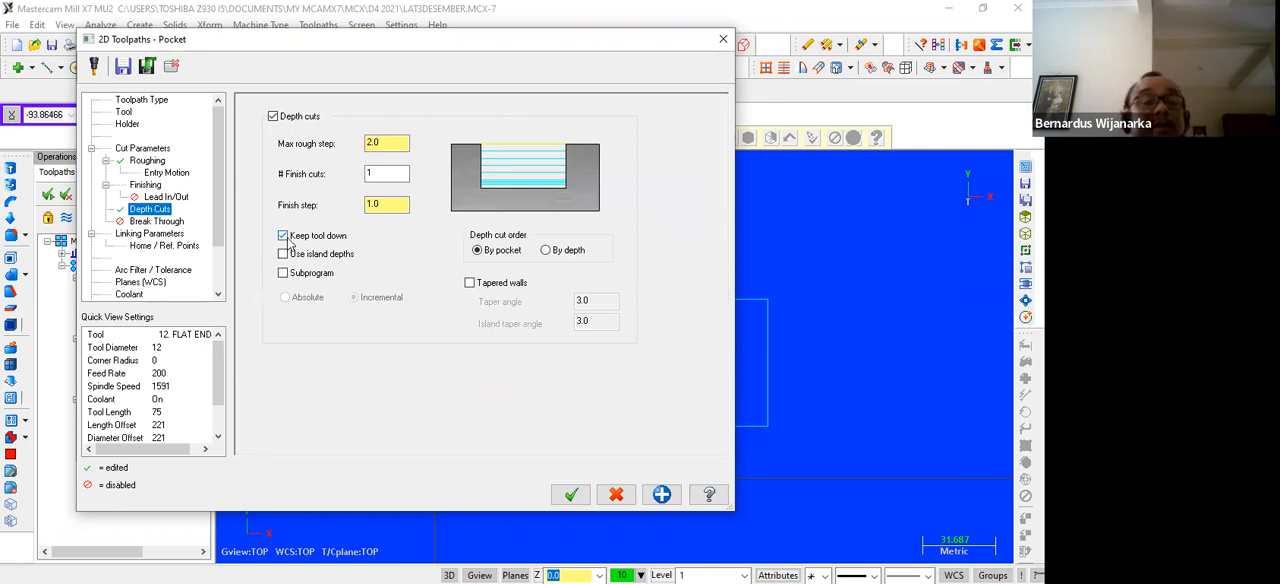
Set the rectangular pocket's absolute depth to -5 and generate the toolpath
click(156, 236)
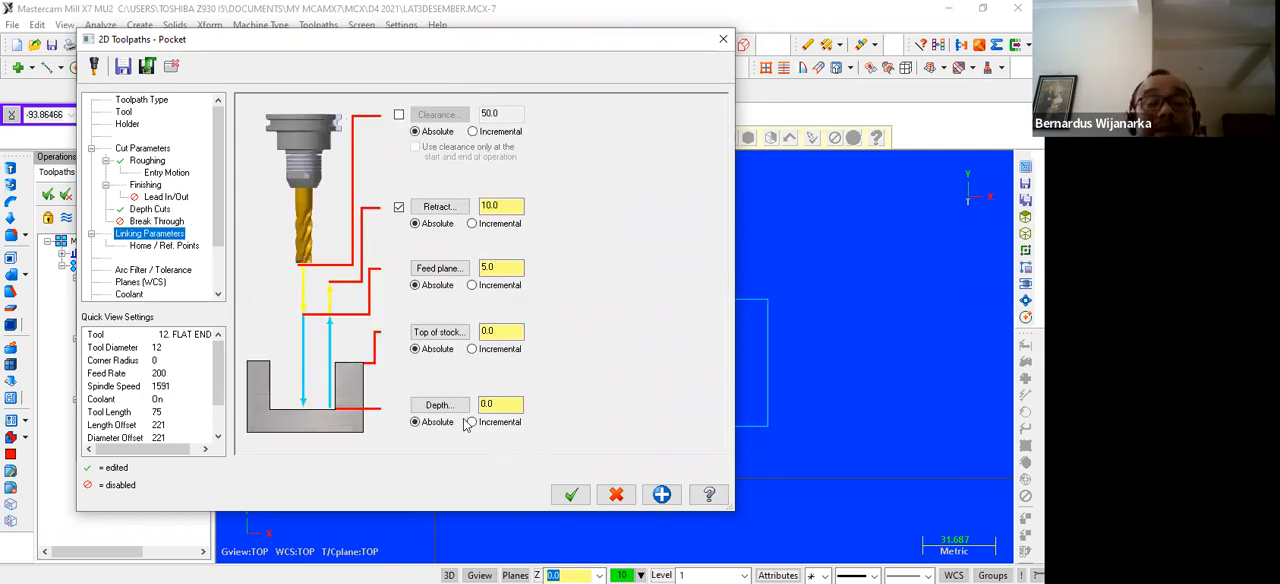
drag(514, 402, 470, 403)
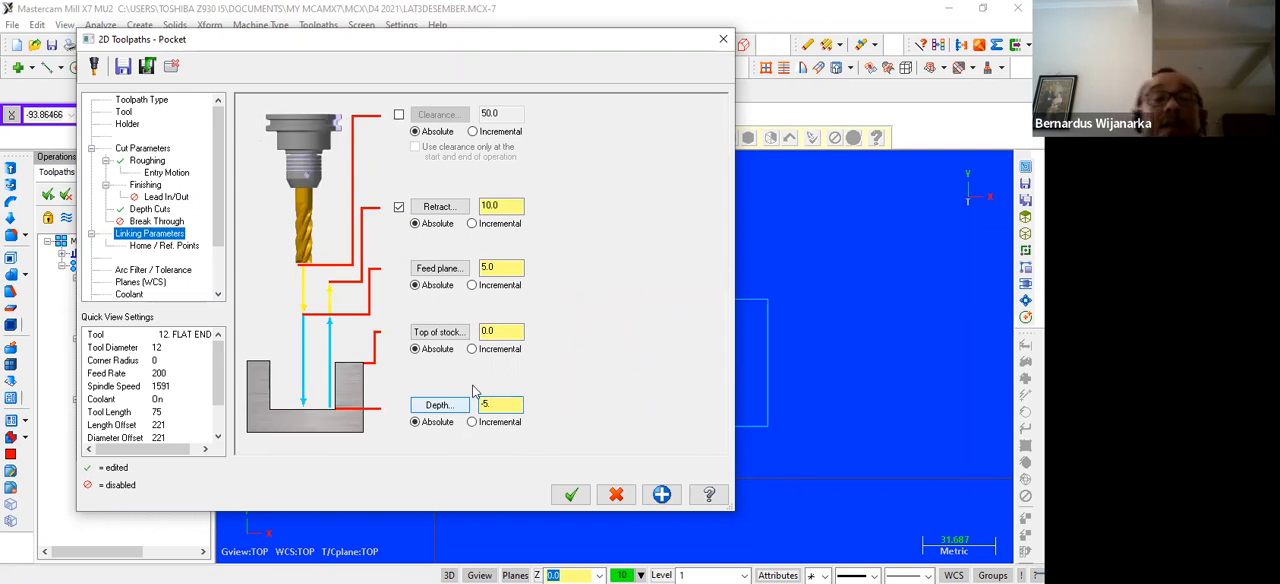
text(-5)
key(Return)
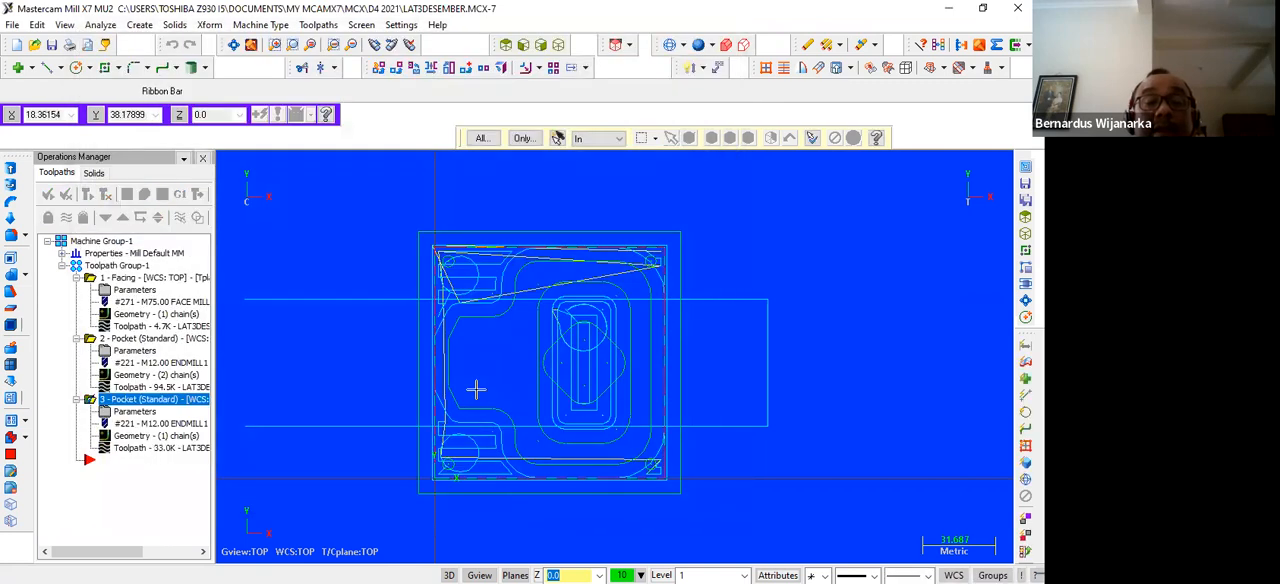
Start a new pocket toolpath chained on the central rounded diamond
scroll(625, 330, up, 3)
scroll(646, 326, up, 1)
scroll(660, 323, down, 3)
scroll(668, 323, down, 1)
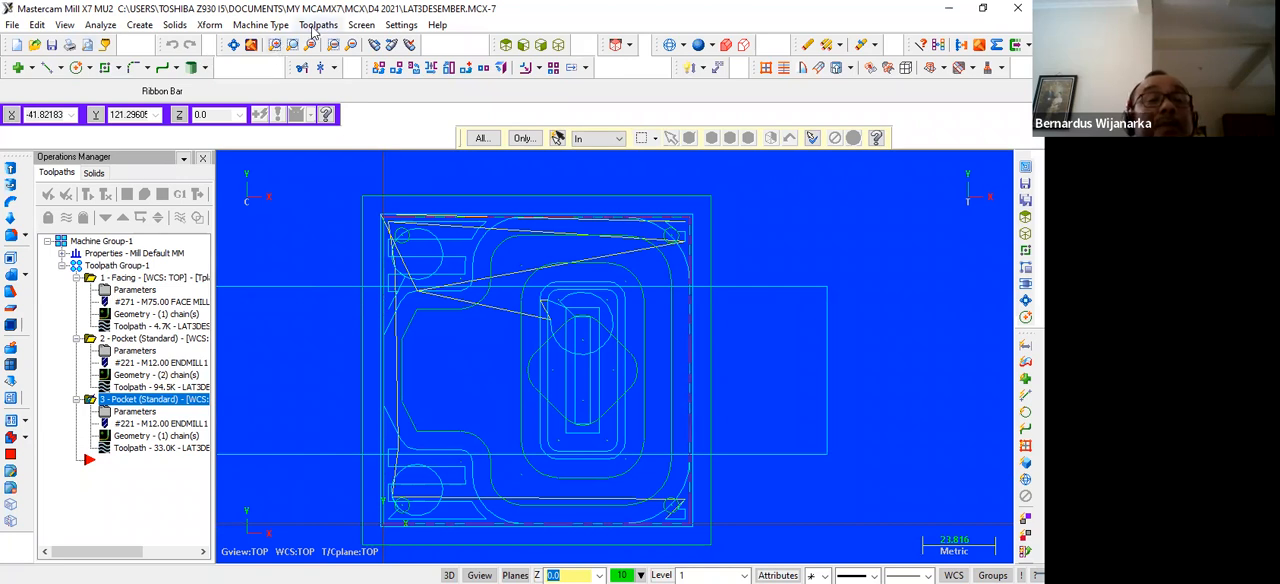
click(317, 25)
click(330, 87)
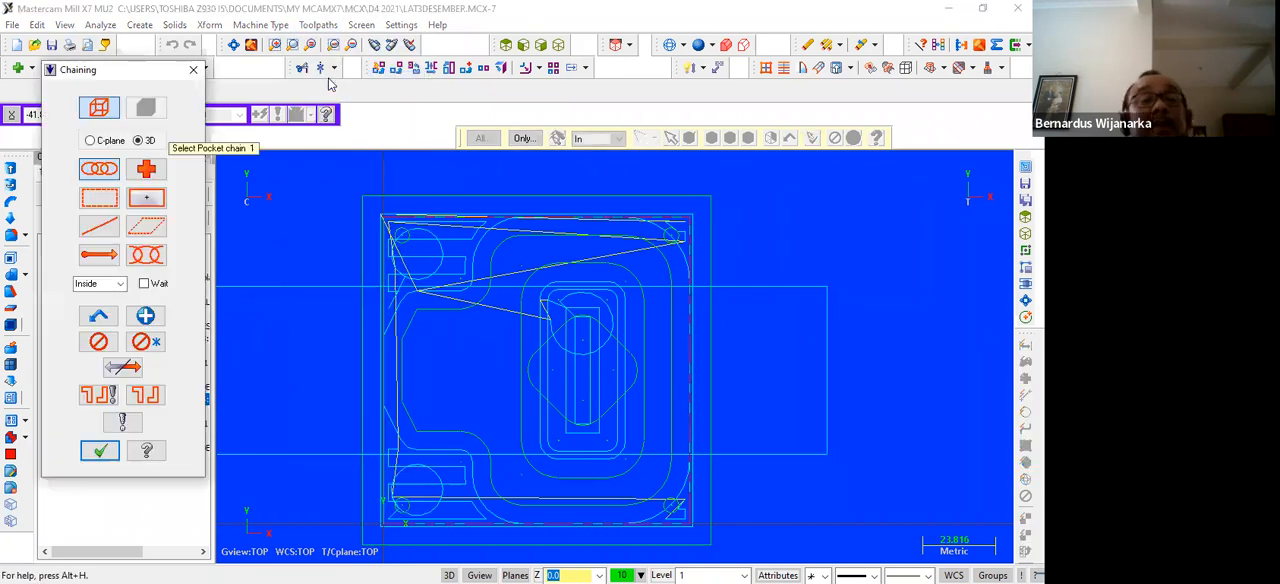
click(540, 388)
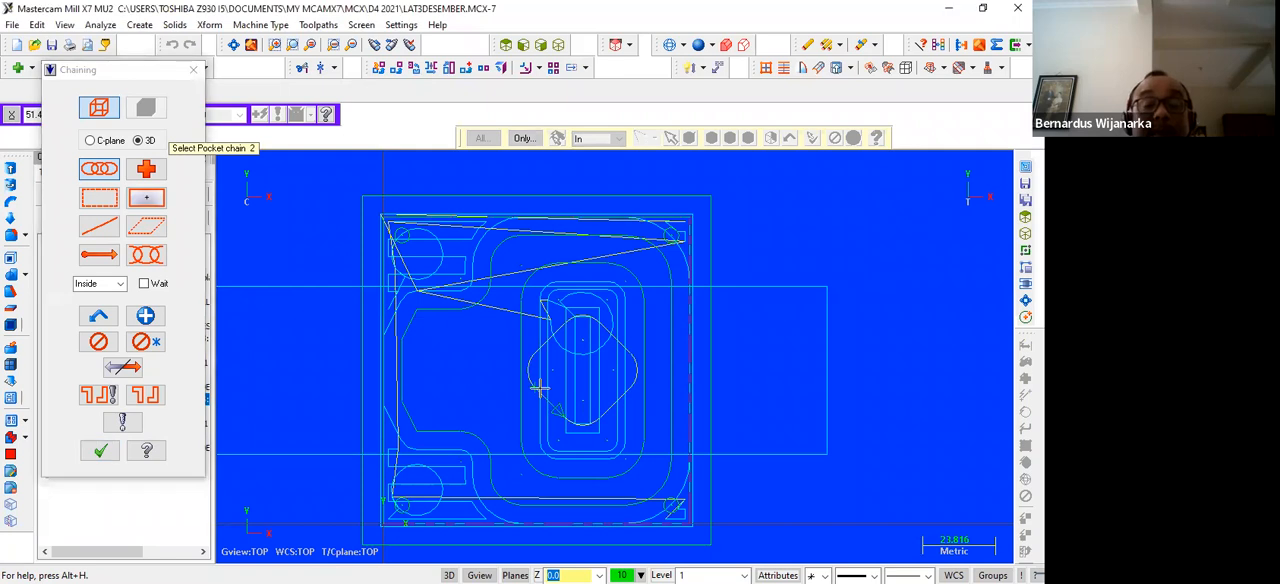
click(97, 453)
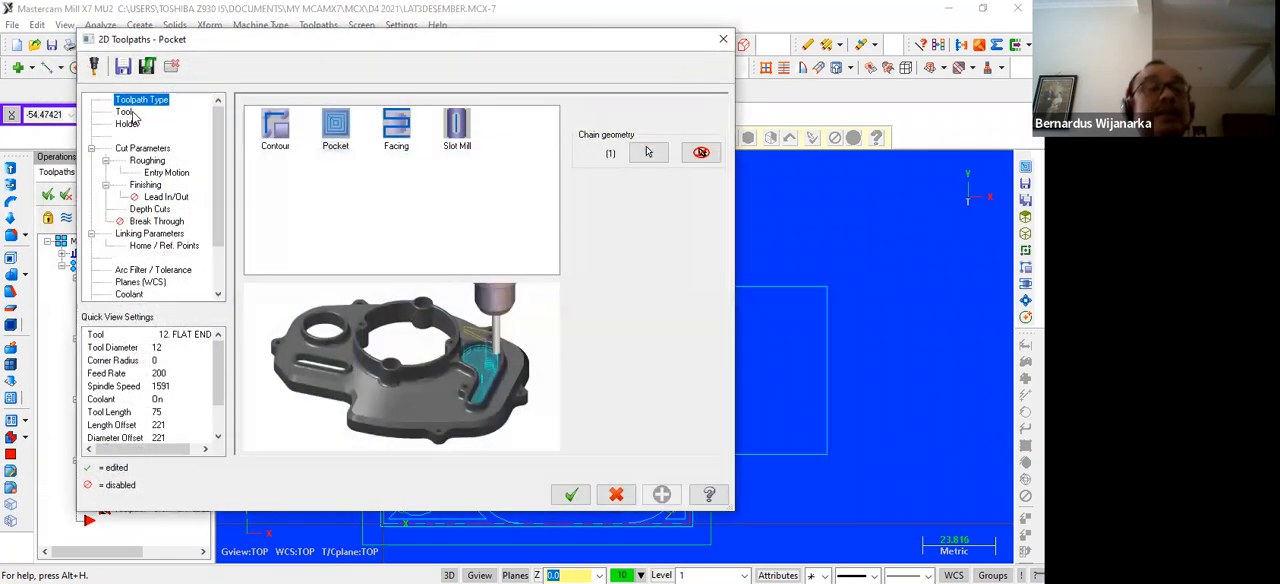
Review the diamond pocket's tool, holder, cut, roughing, entry motion, finishing and depth cut settings
click(127, 112)
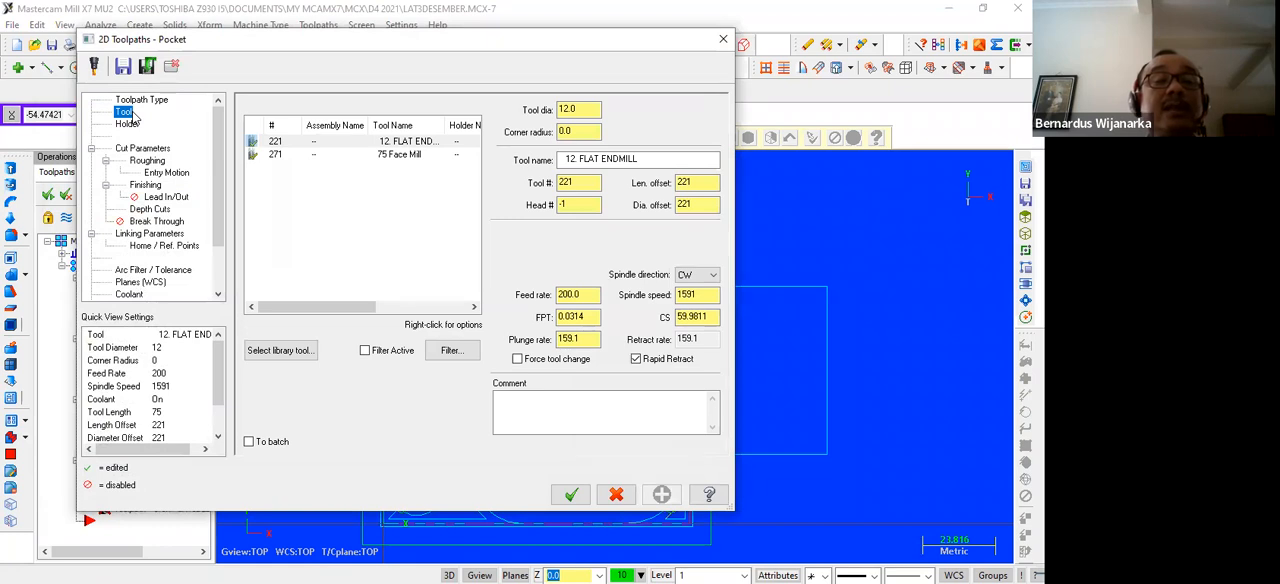
click(128, 124)
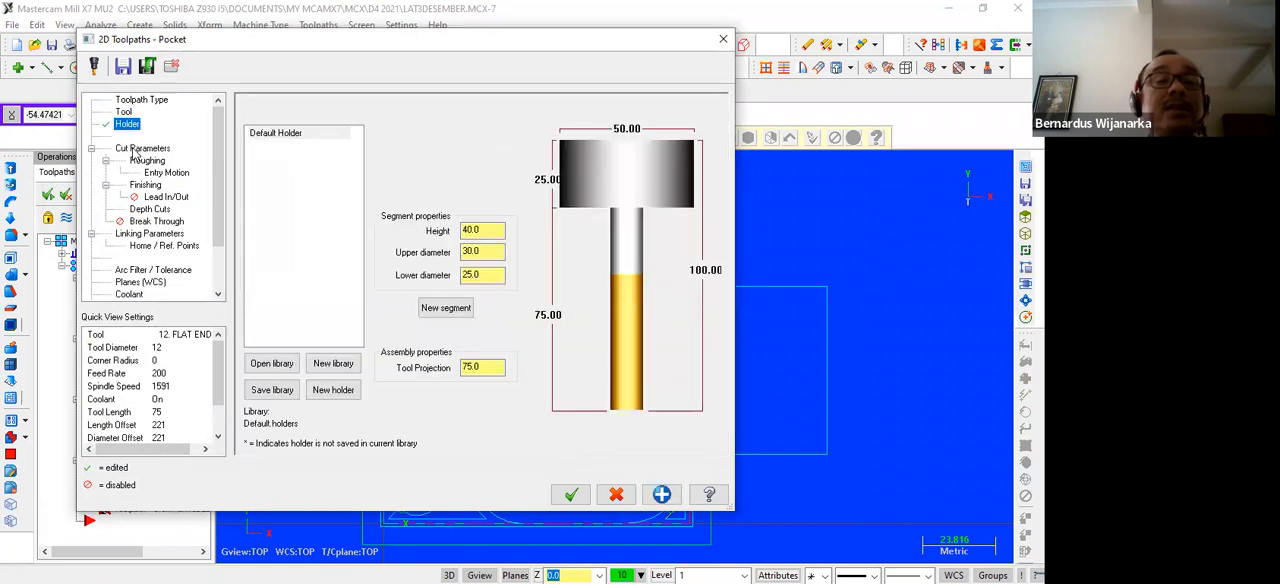
click(140, 148)
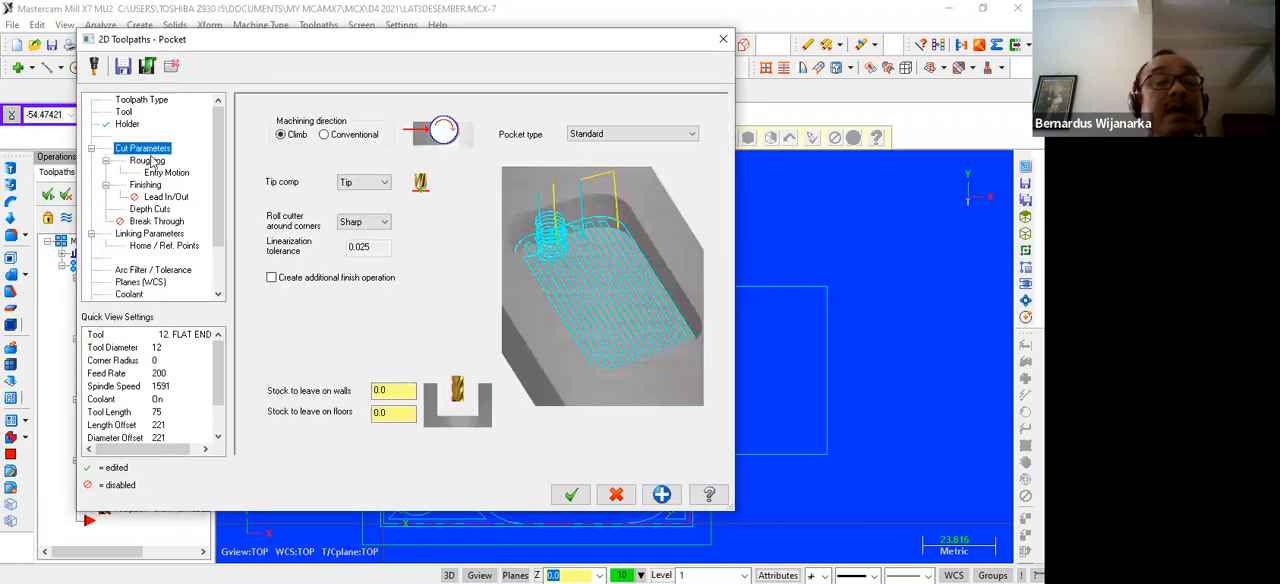
click(148, 161)
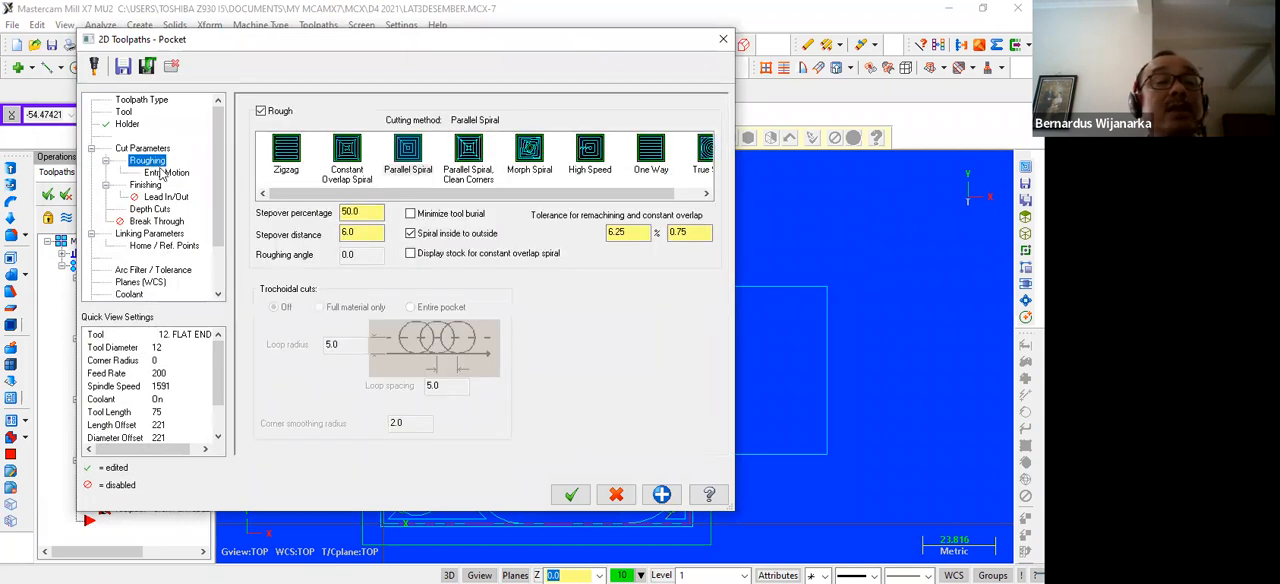
click(163, 173)
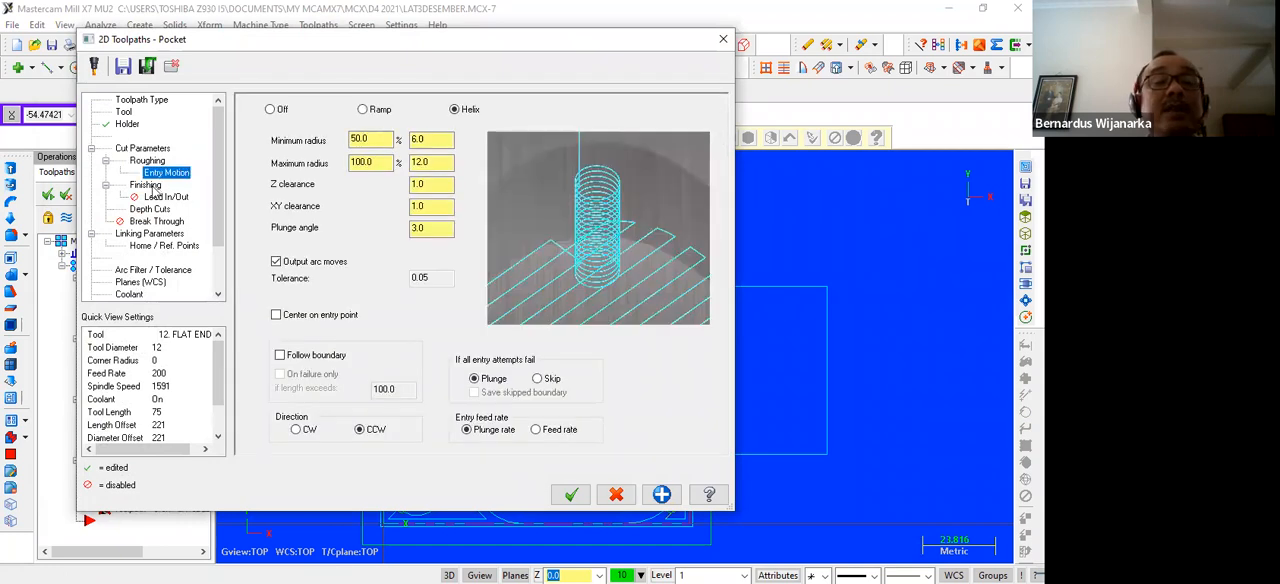
click(145, 186)
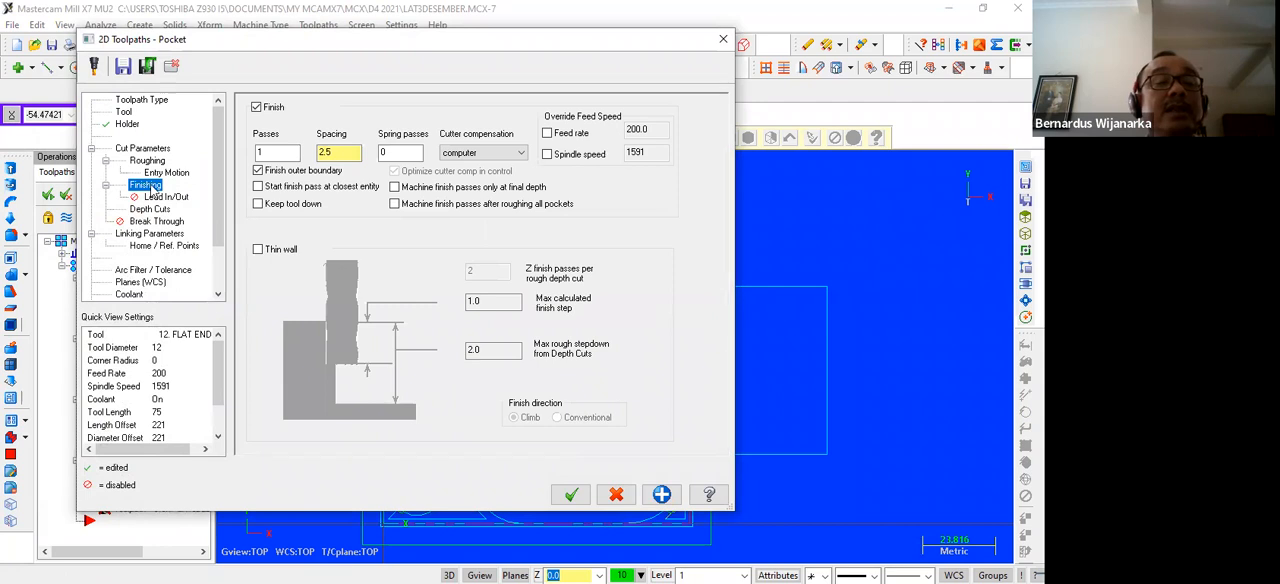
click(150, 209)
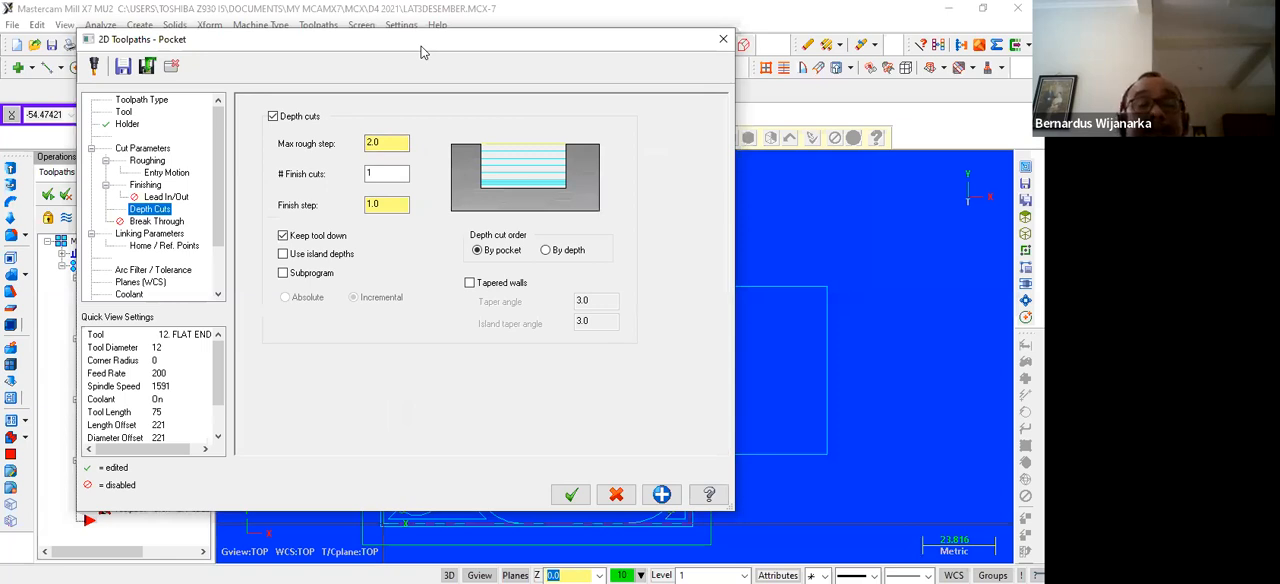
Switch to Exercise - FANUC.pdf, check the diamond pocket's depth in Section A-A, and return to Mastercam
drag(422, 51, 512, 68)
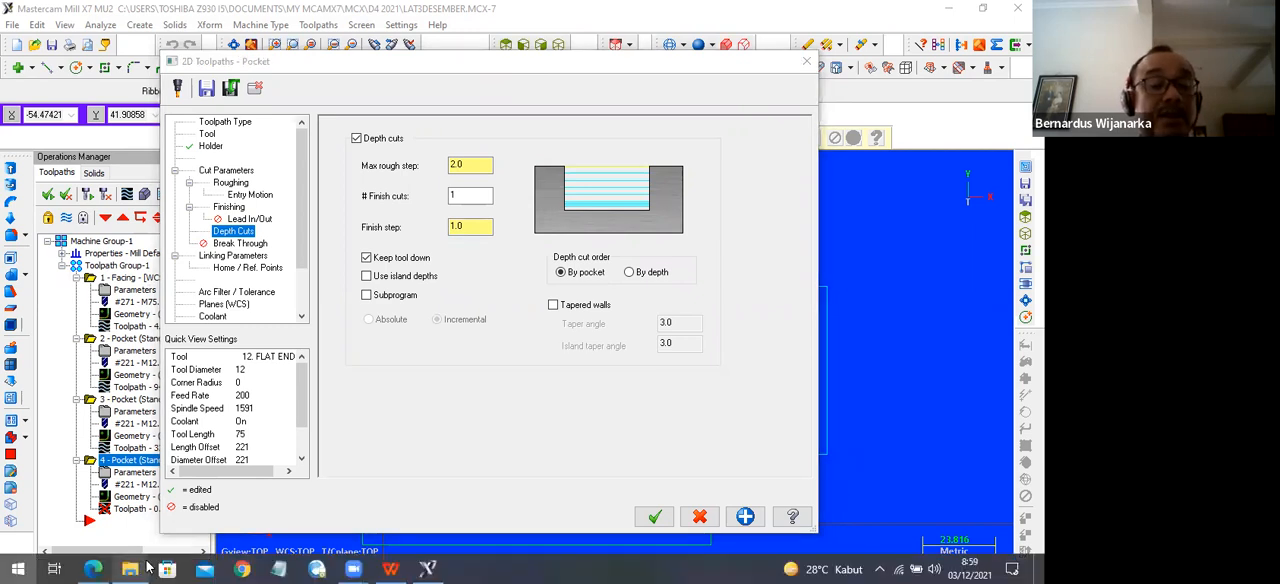
key(super)
click(95, 568)
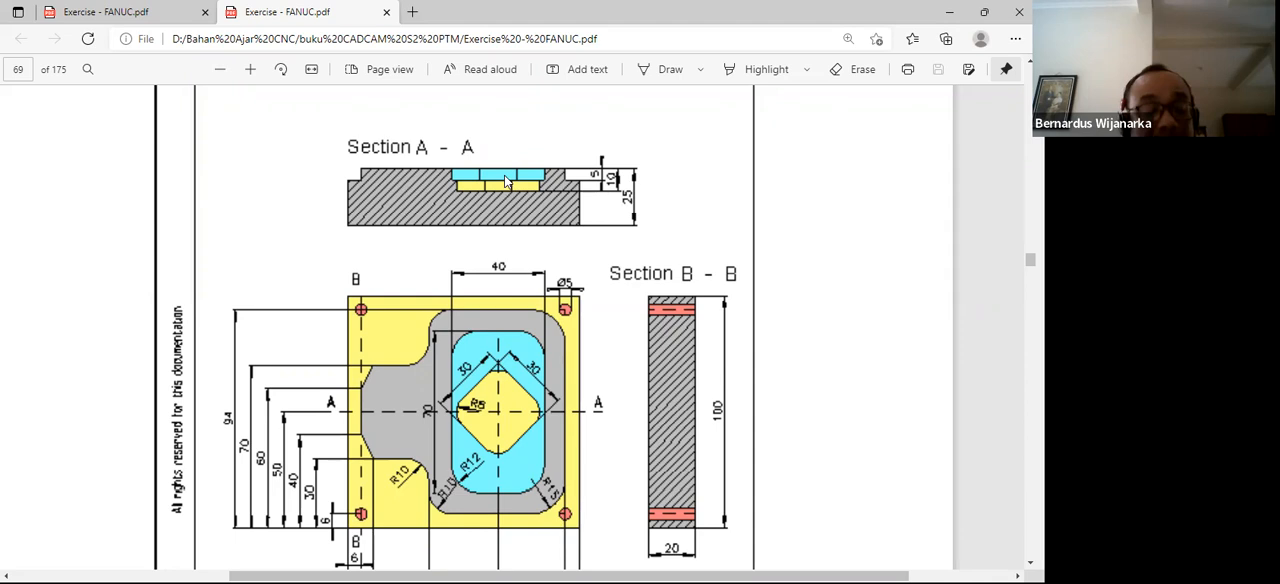
click(18, 573)
click(426, 572)
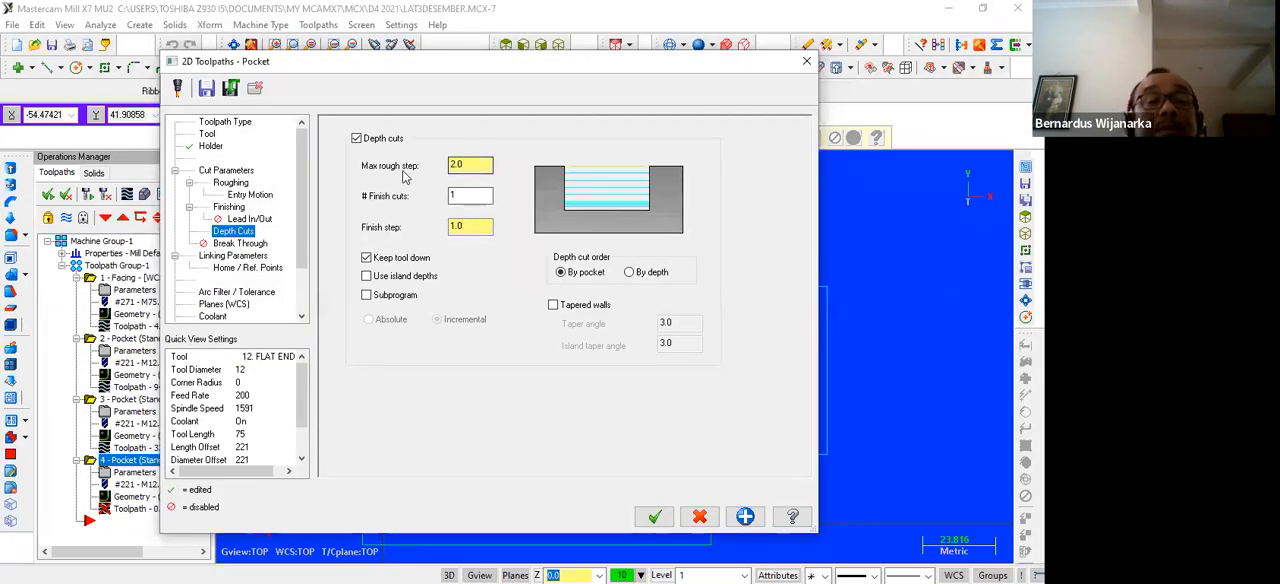
Set the diamond pocket's max rough step to 7.5 and absolute depth to -10, and generate the toolpath
click(474, 162)
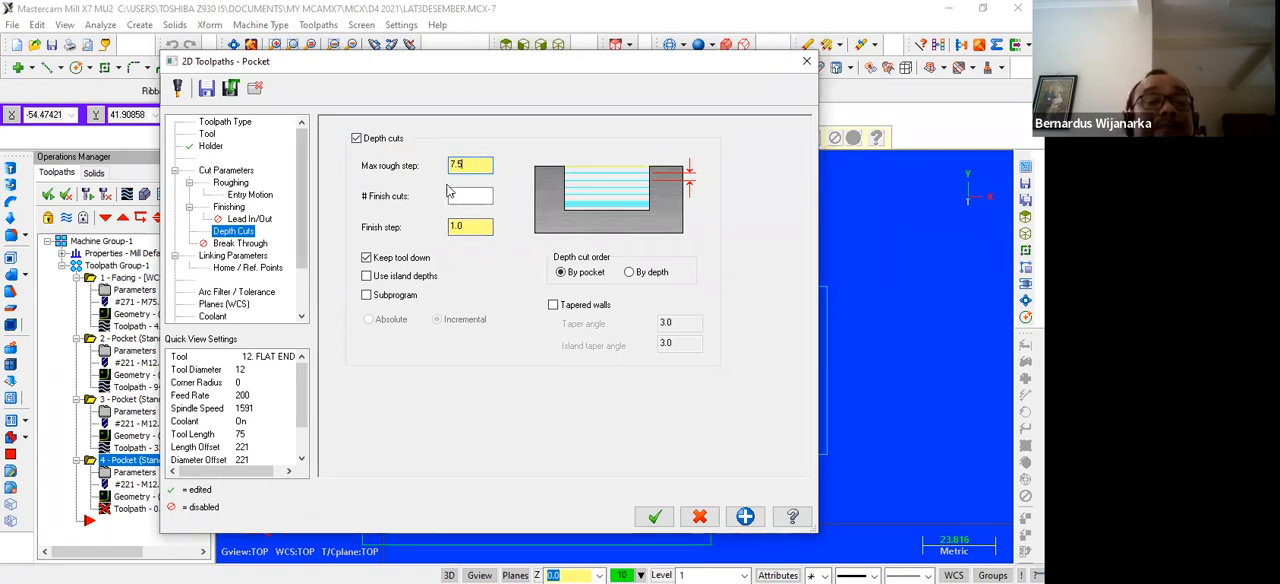
click(242, 244)
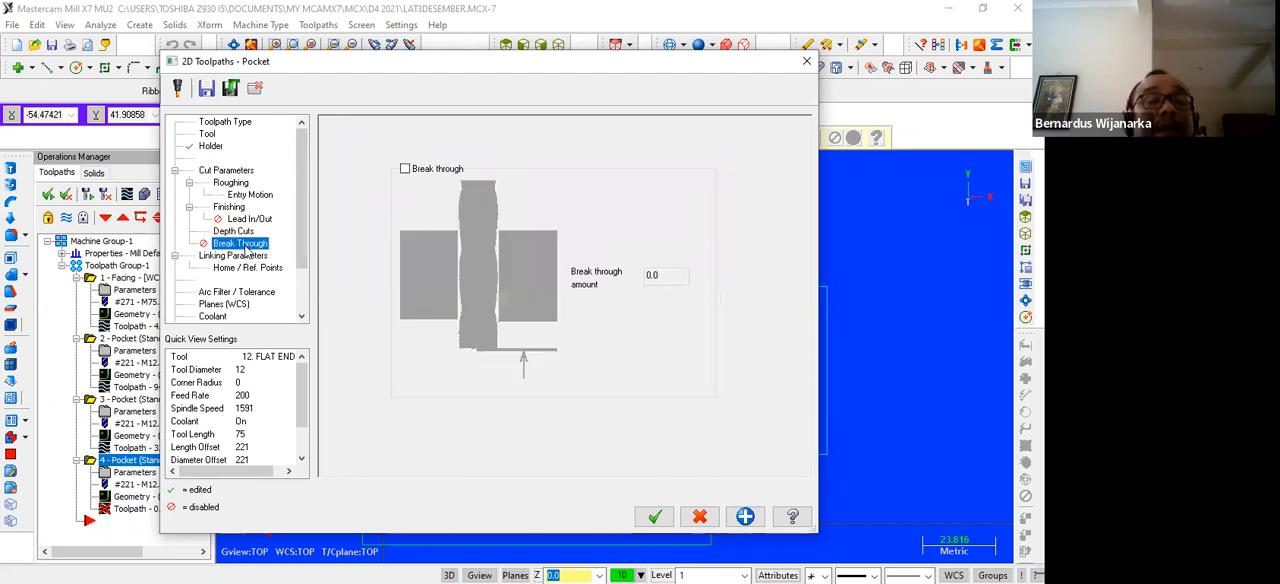
click(240, 256)
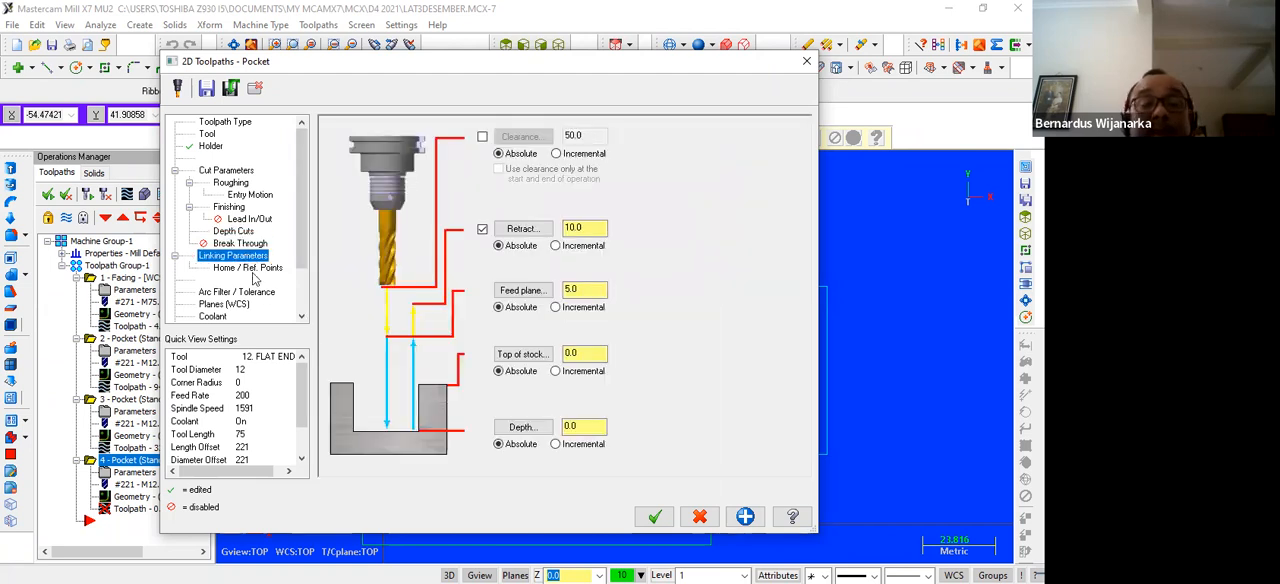
drag(586, 427, 541, 436)
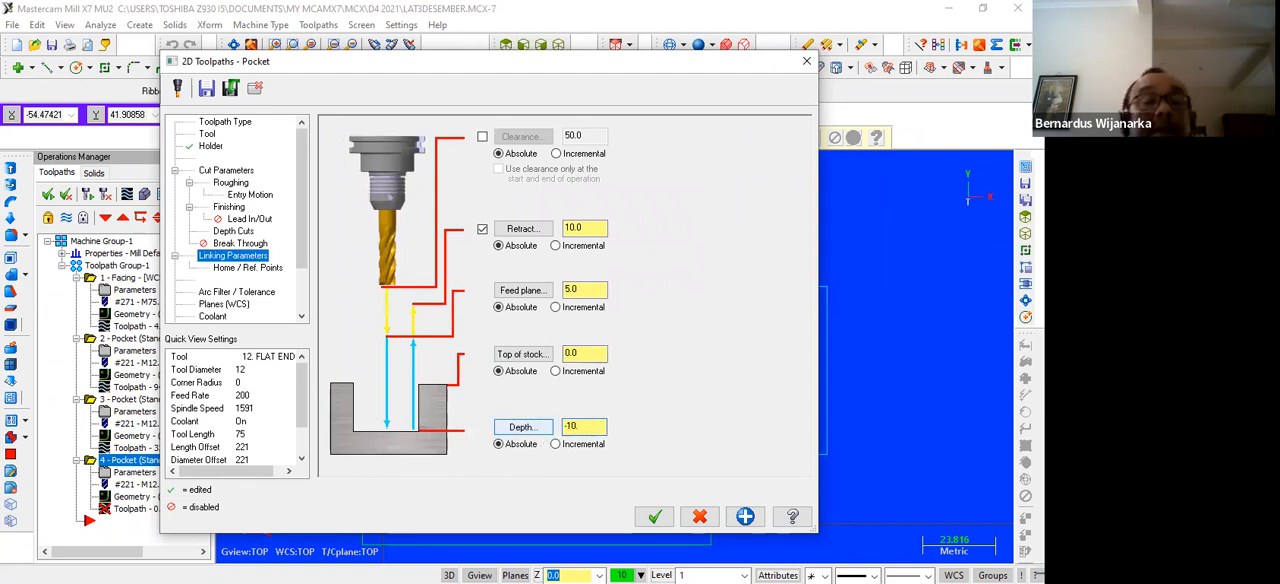
click(654, 516)
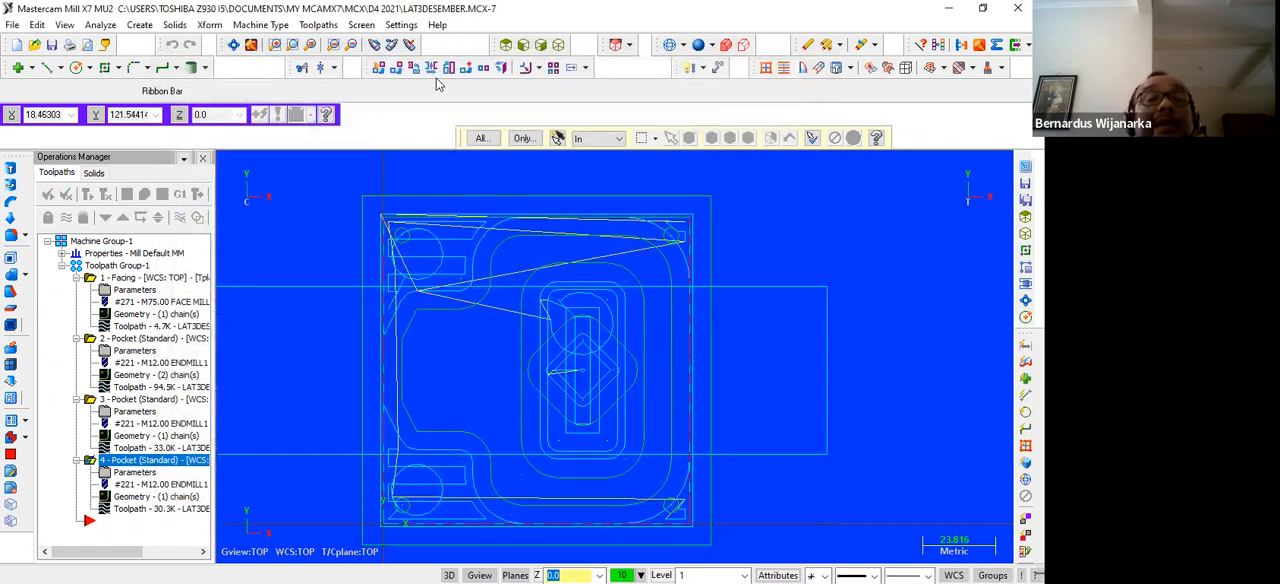
Examine the generated pocket toolpaths in isometric view, close up around the diamond and the inner rounded rectangle
click(558, 44)
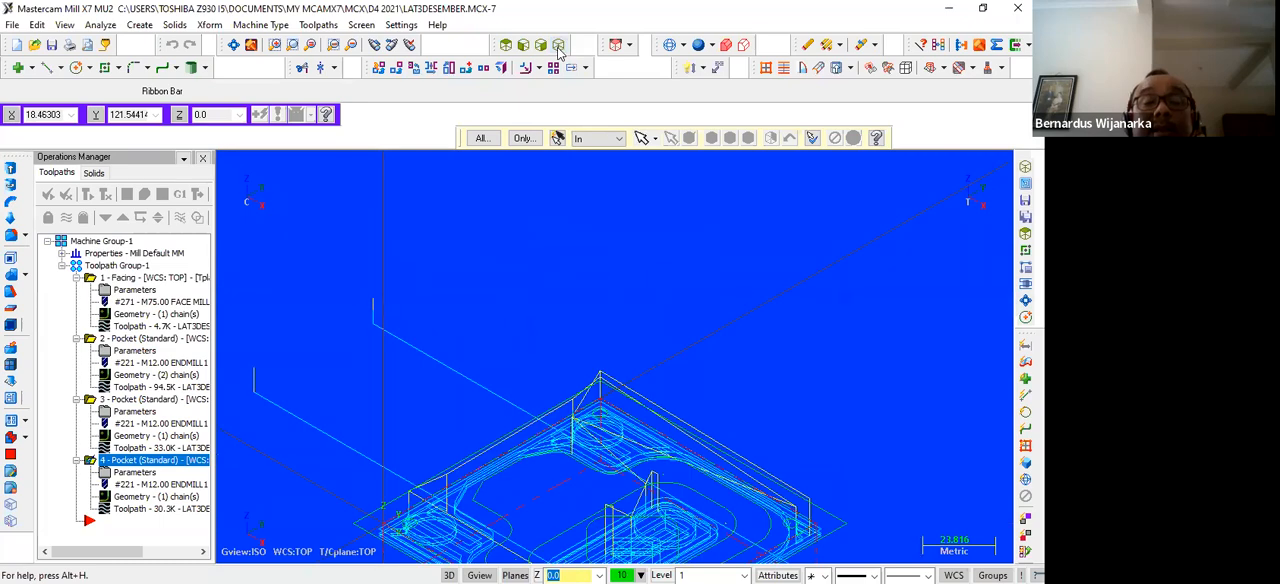
scroll(517, 355, up, 4)
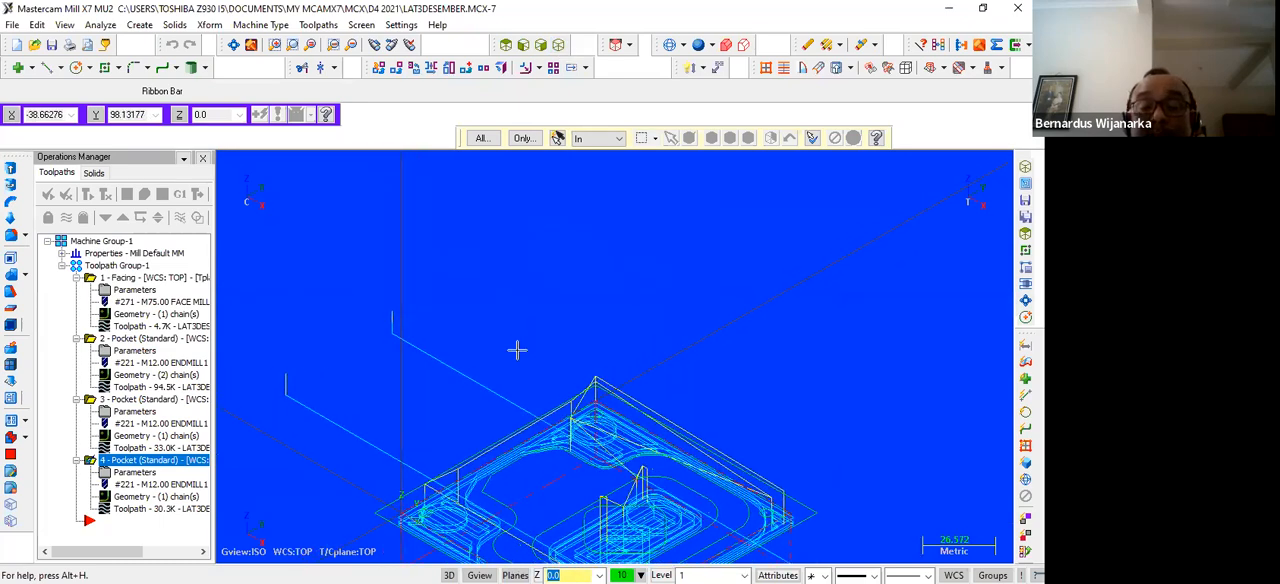
key(Down)
key(Down)
key(Down)
key(Down)
key(Down)
key(Down)
key(Down)
key(Down)
key(Down)
key(Down)
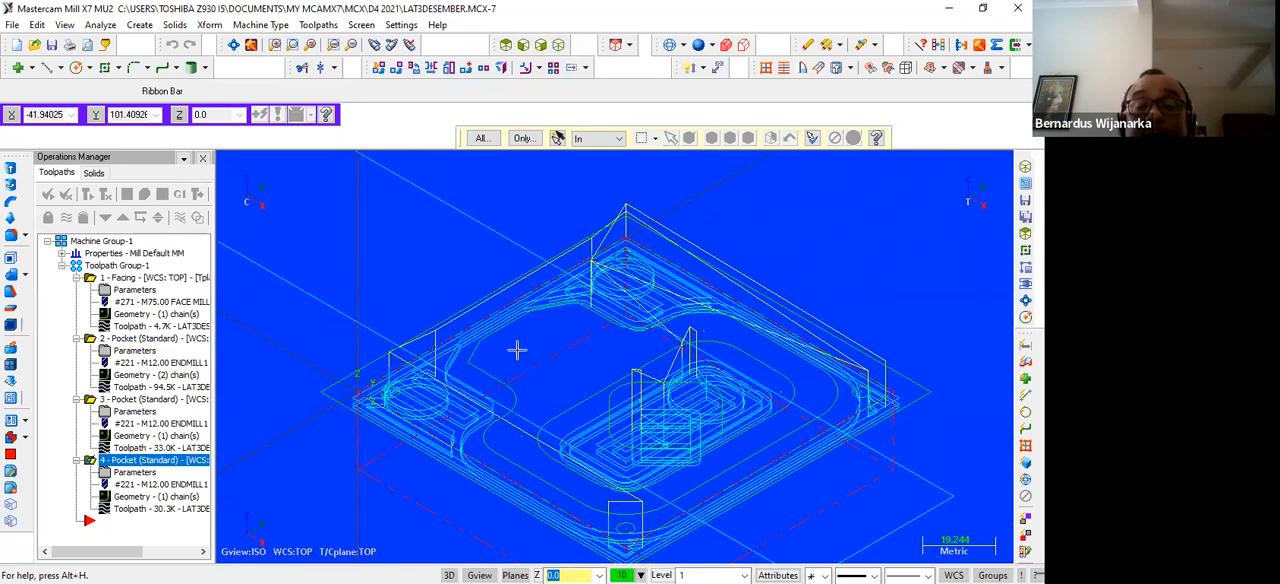
scroll(721, 353, up, 4)
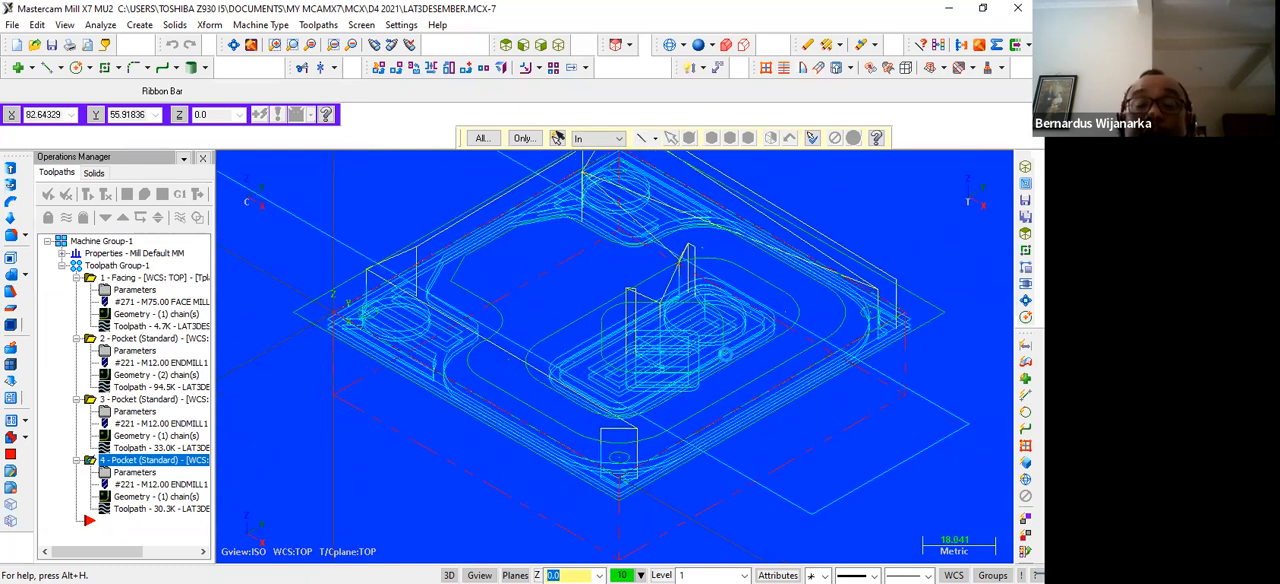
scroll(721, 353, up, 2)
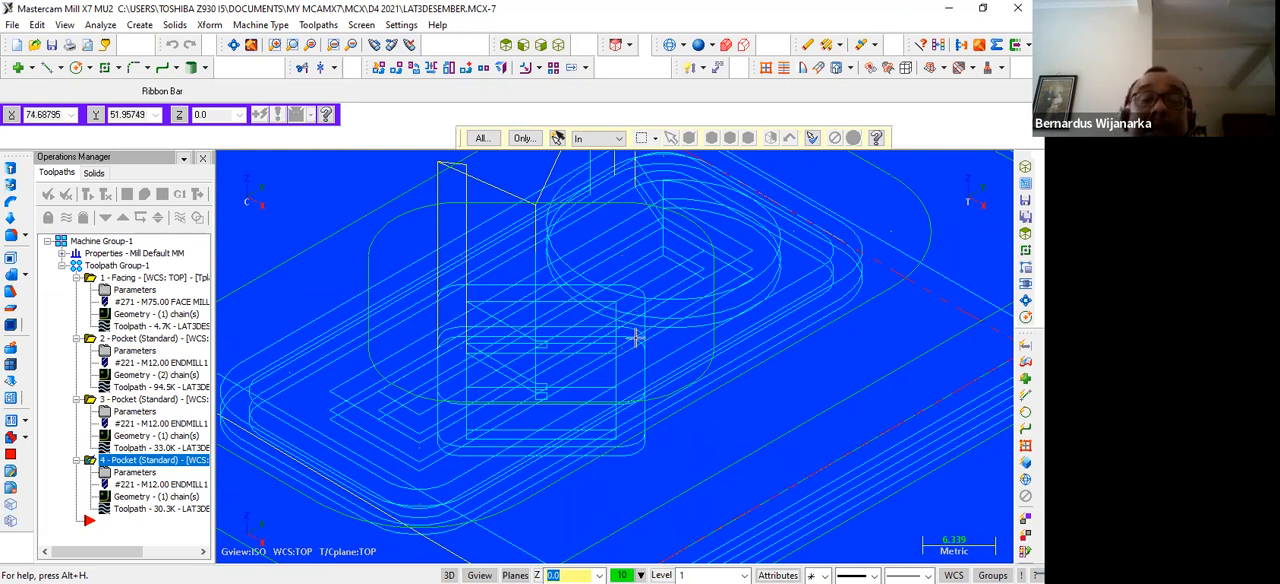
scroll(636, 338, down, 2)
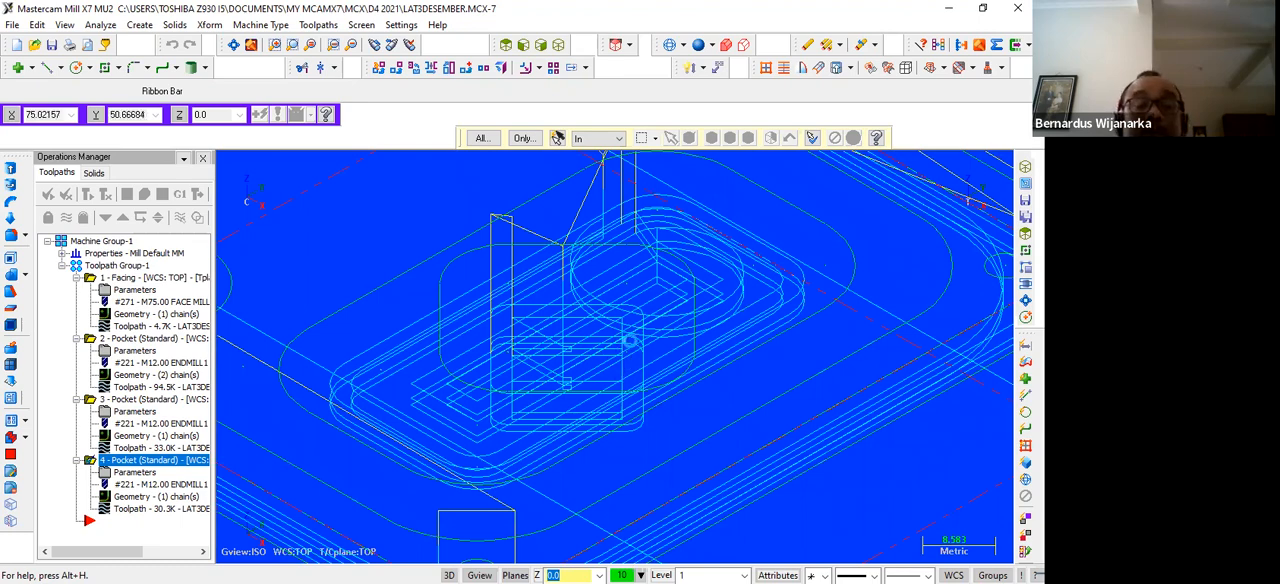
scroll(620, 303, down, 1)
scroll(659, 313, down, 3)
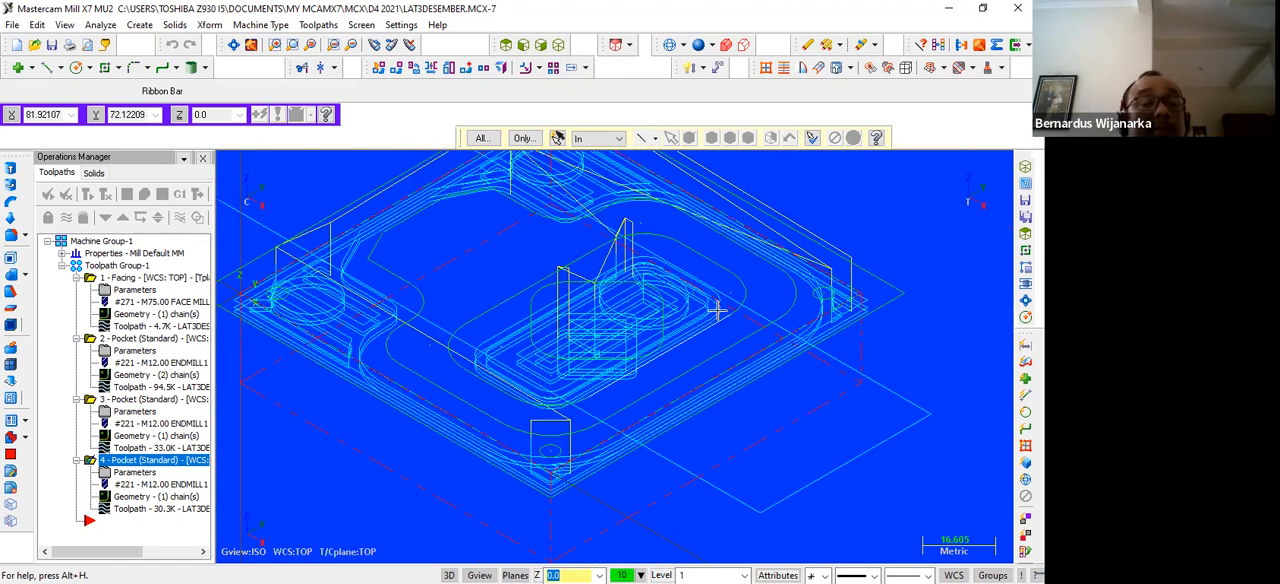
click(101, 199)
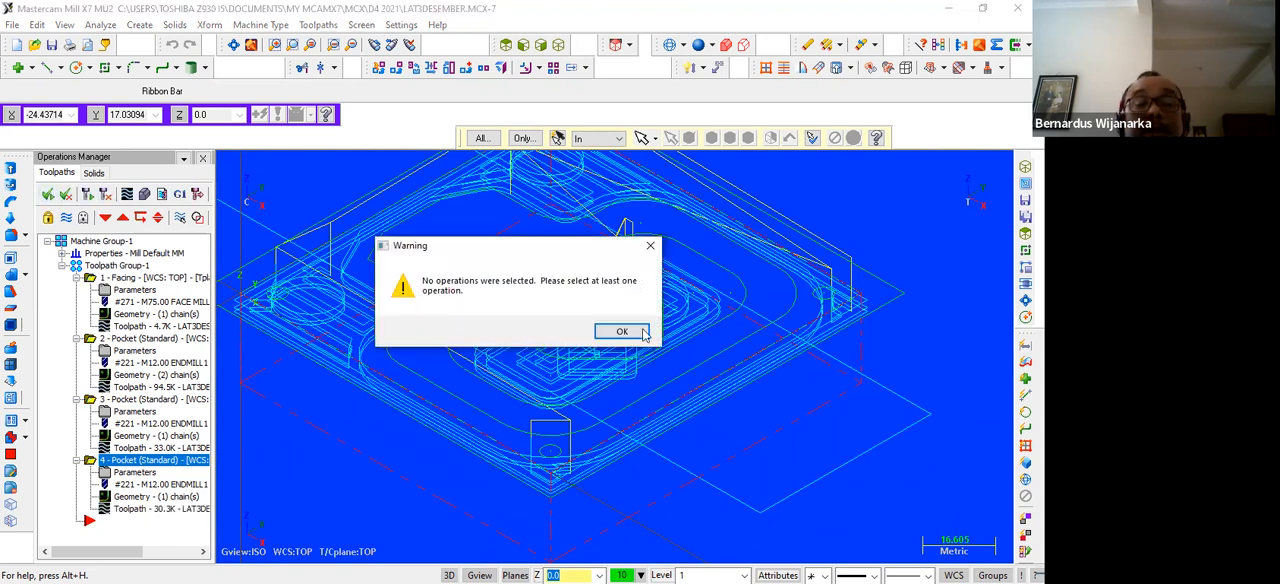
click(650, 245)
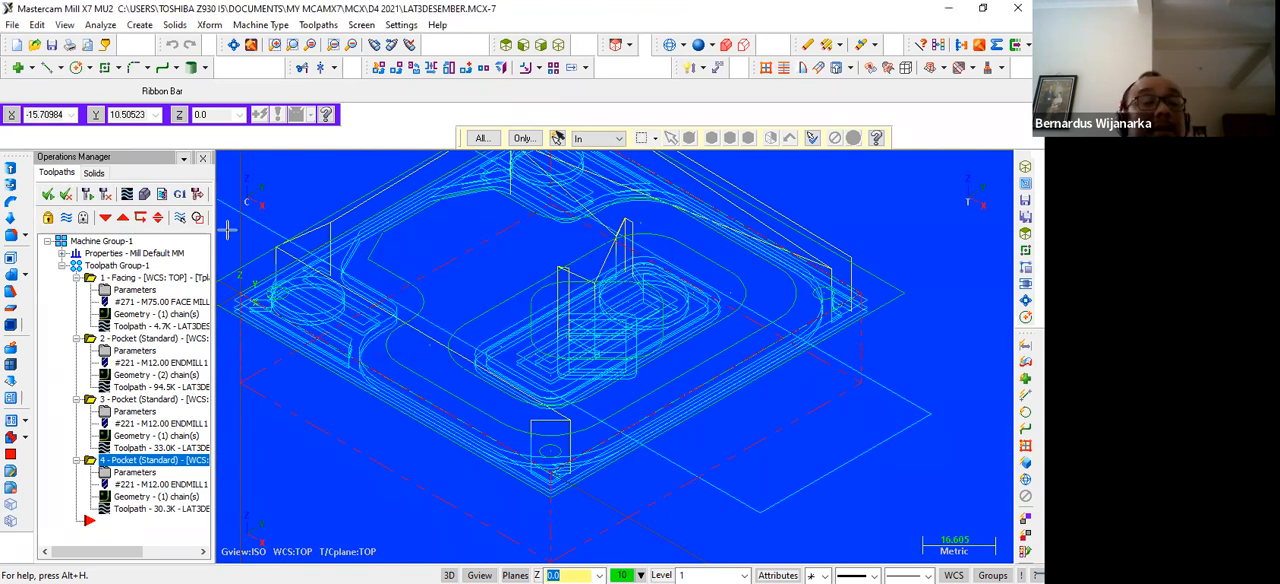
click(88, 195)
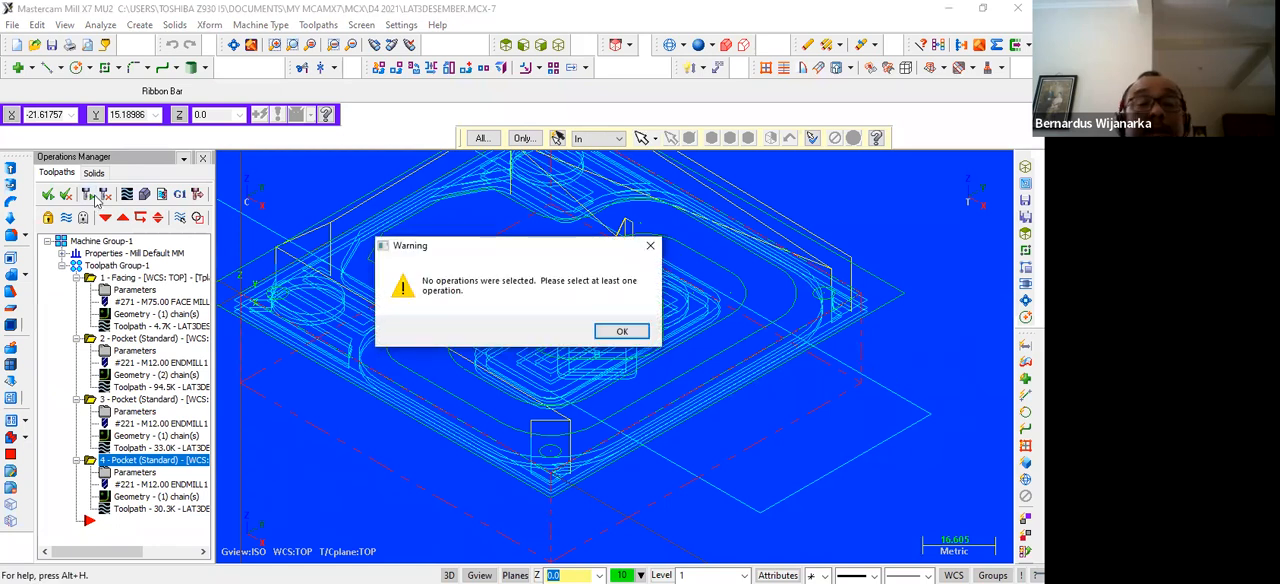
click(651, 245)
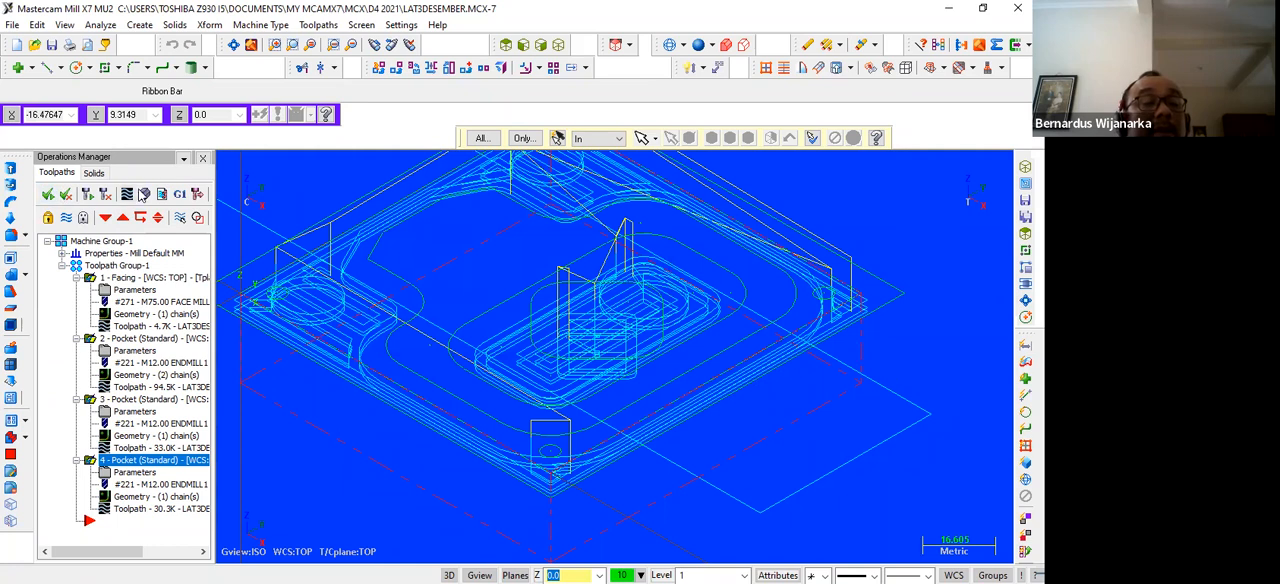
Verify the facing and three pocket toolpaths in Mastercam Simulator and inspect the machined part from top, front and isometric views
click(143, 195)
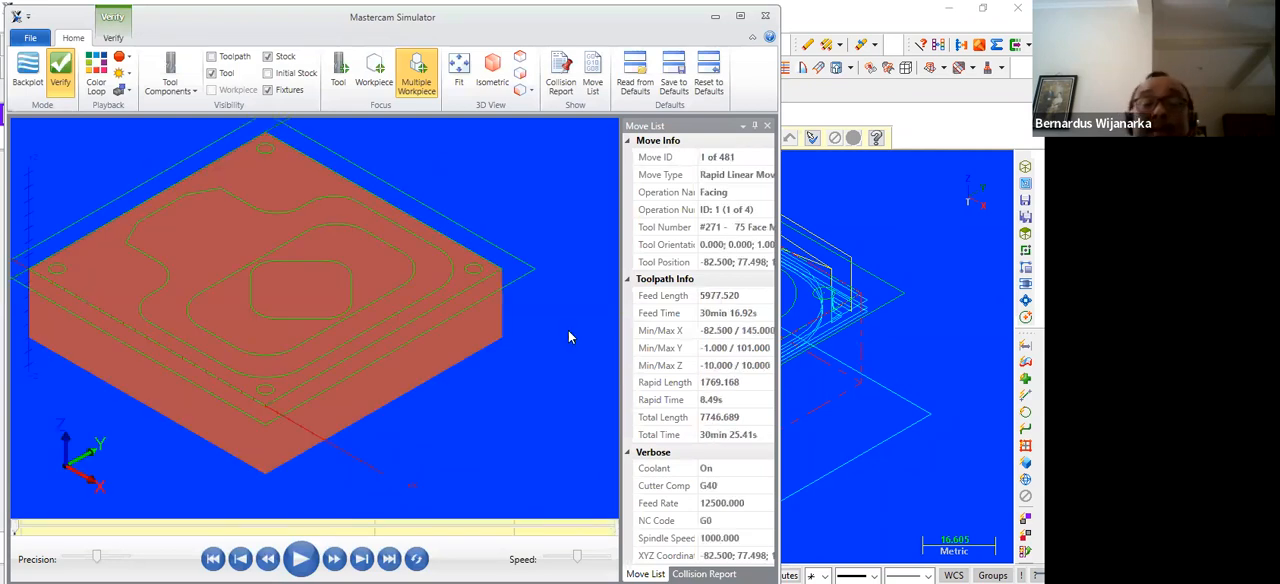
click(300, 560)
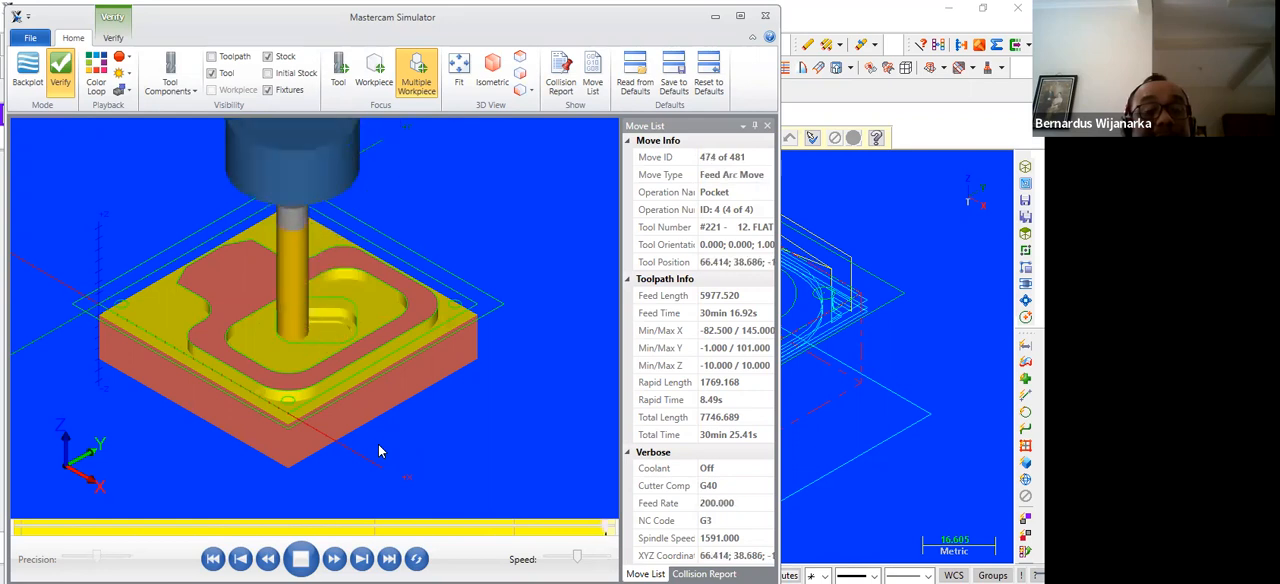
click(519, 60)
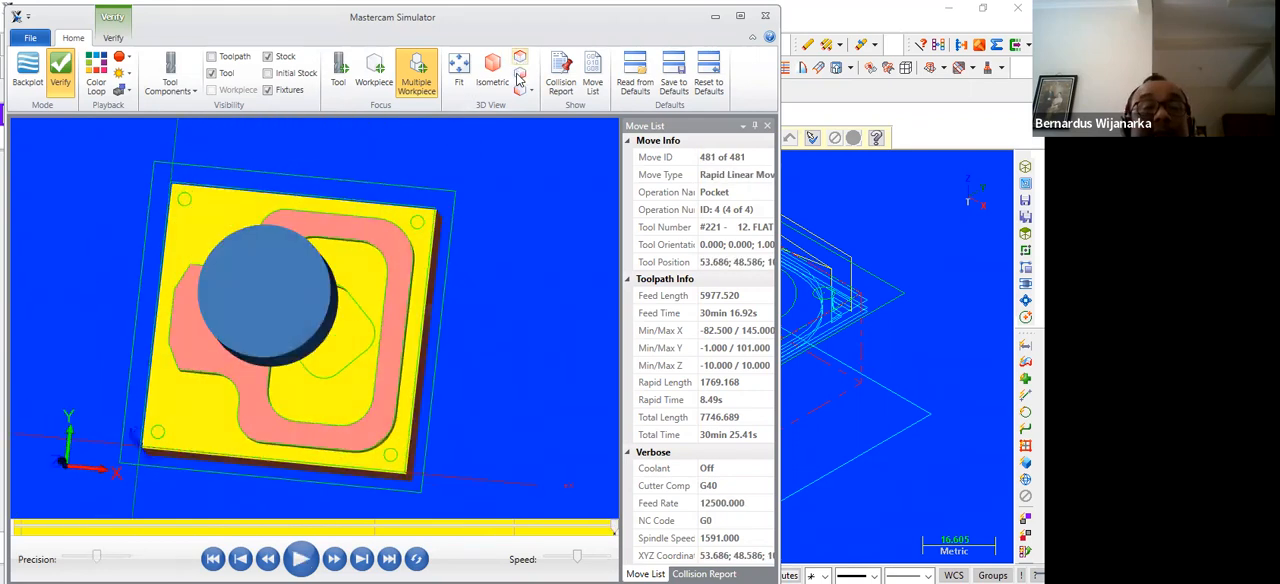
click(519, 80)
click(519, 91)
click(518, 93)
click(502, 72)
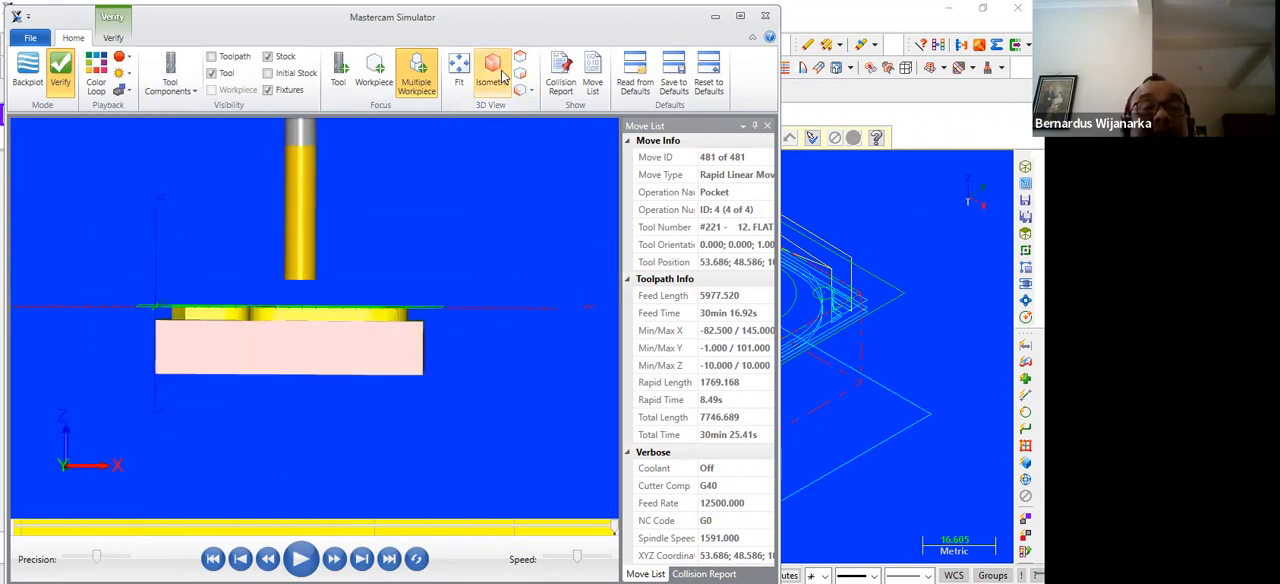
click(456, 70)
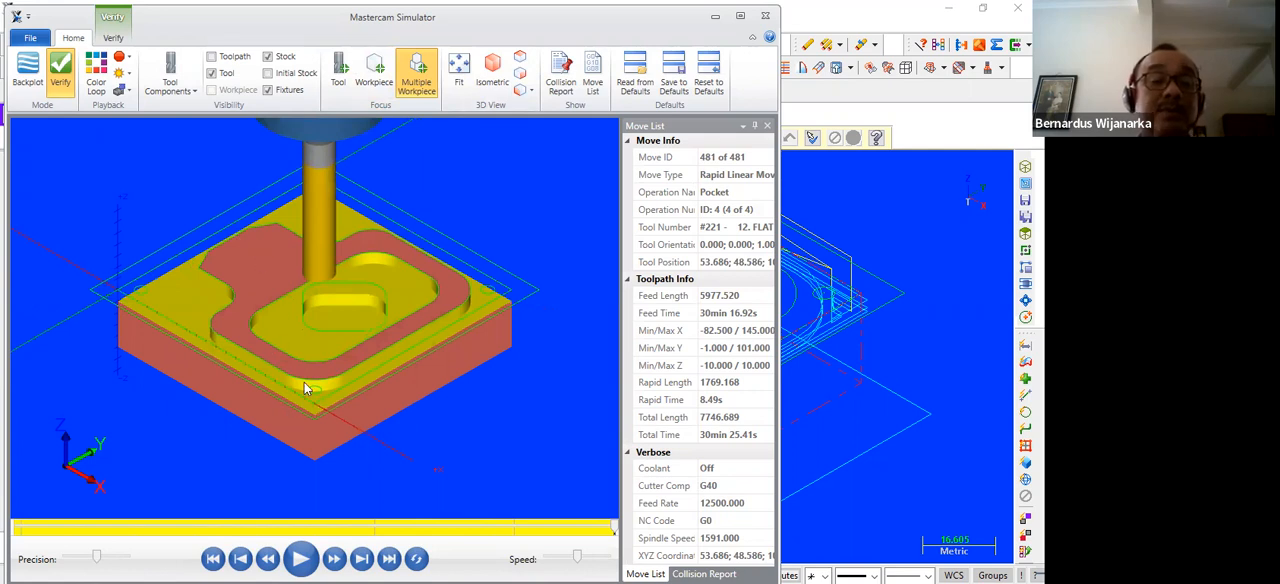
Close the simulator and start a drill toolpath from the top view on the four corner-hole circles, selected as entities
click(766, 18)
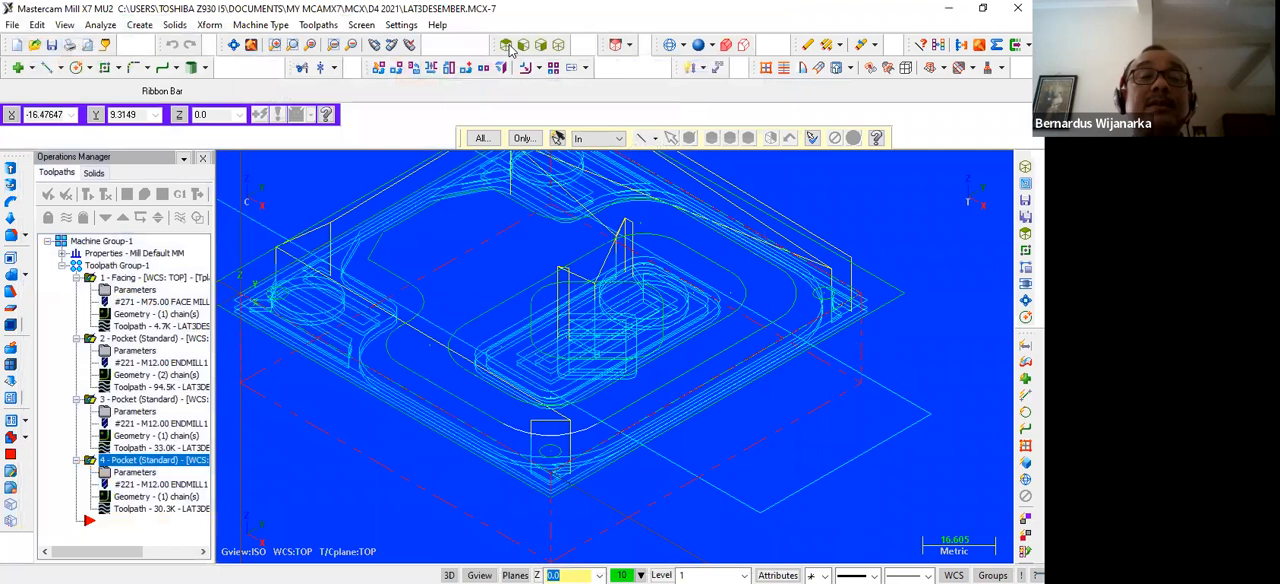
click(506, 45)
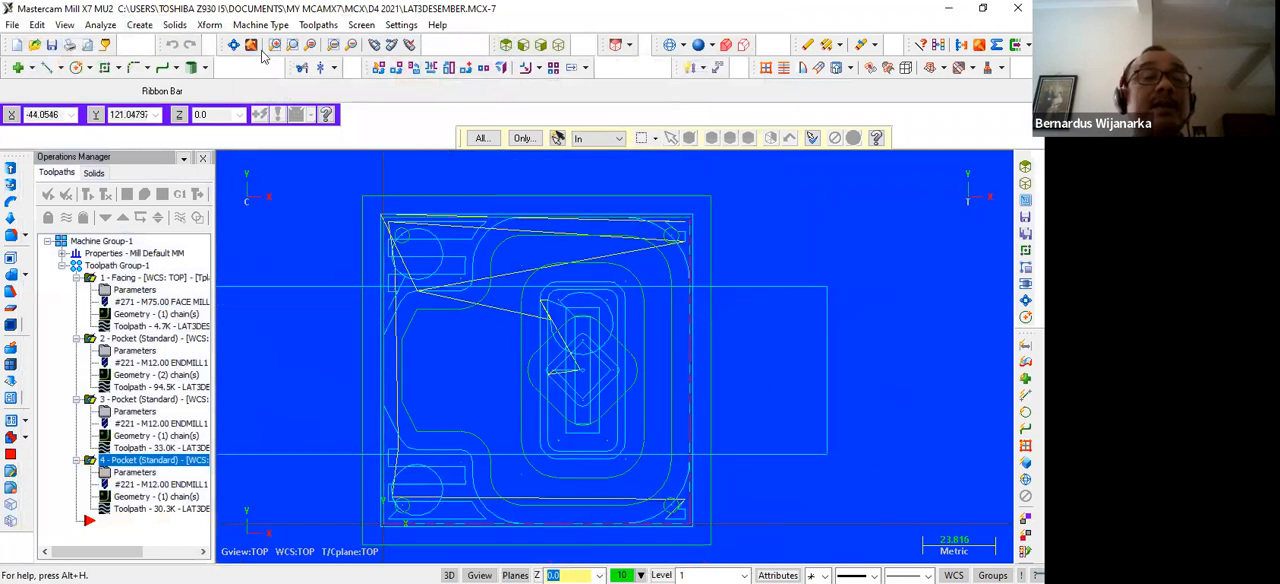
click(316, 25)
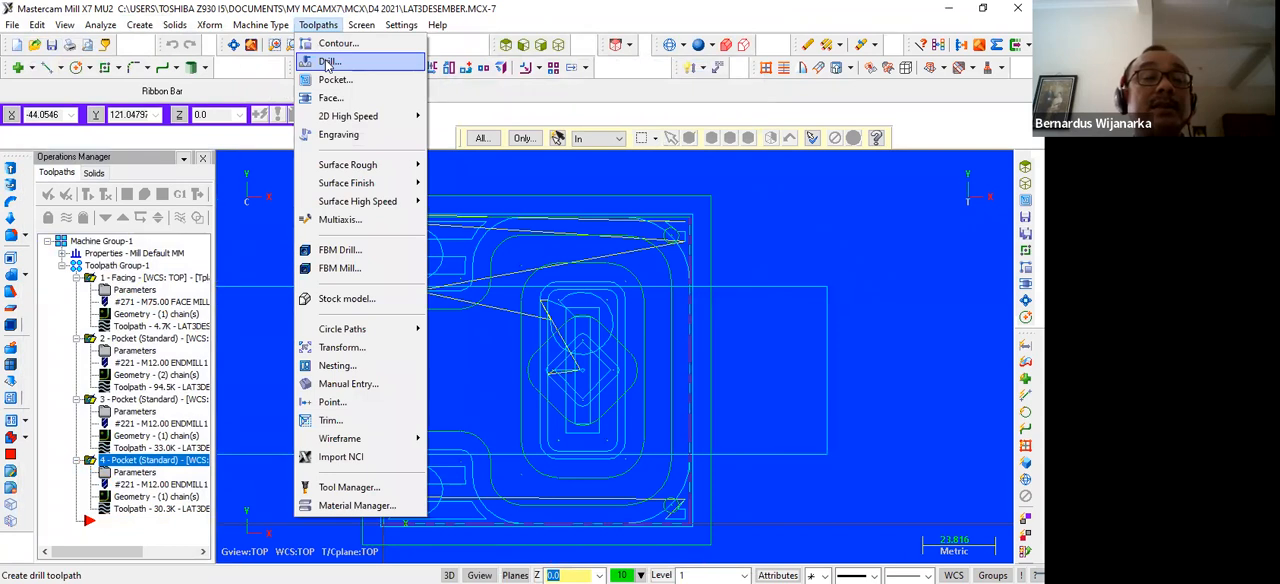
click(327, 63)
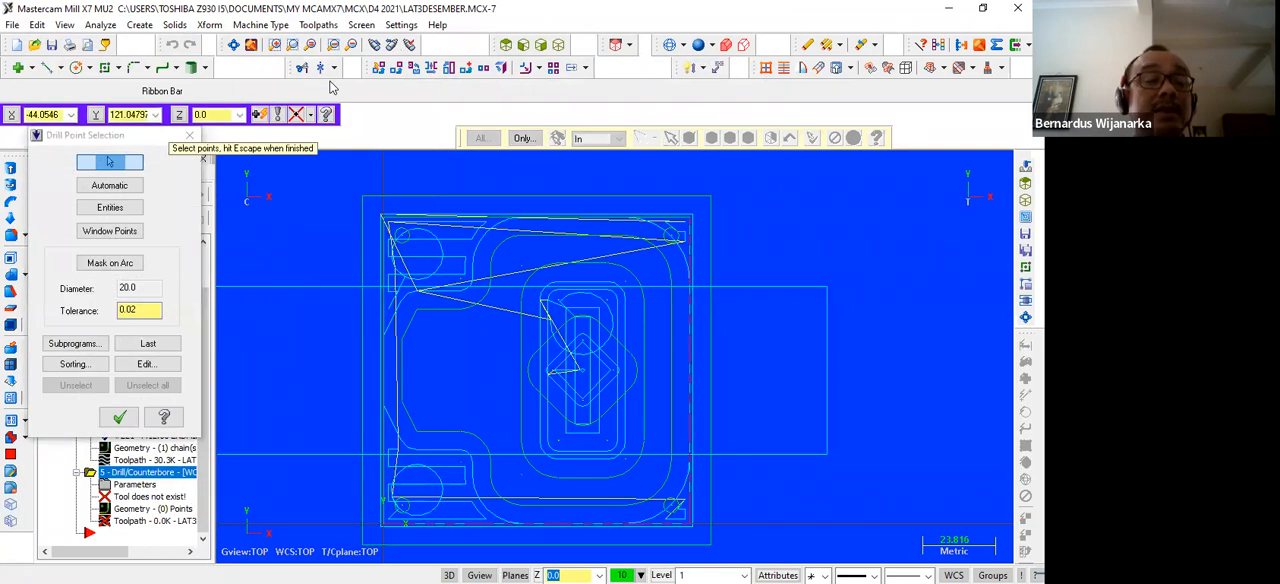
click(111, 209)
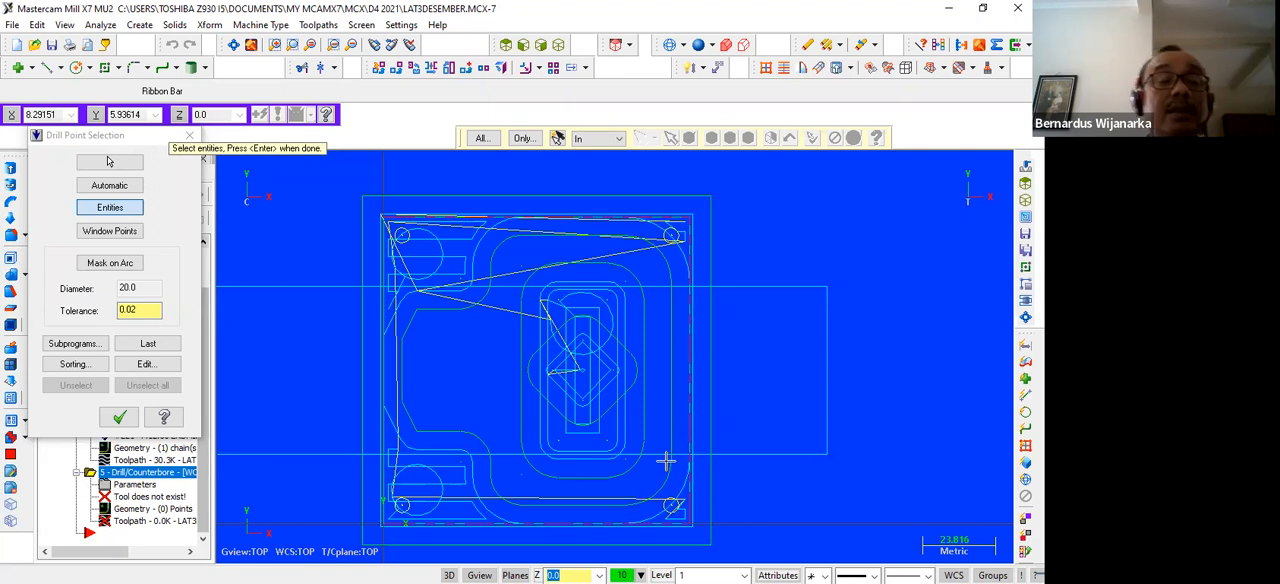
key(Return)
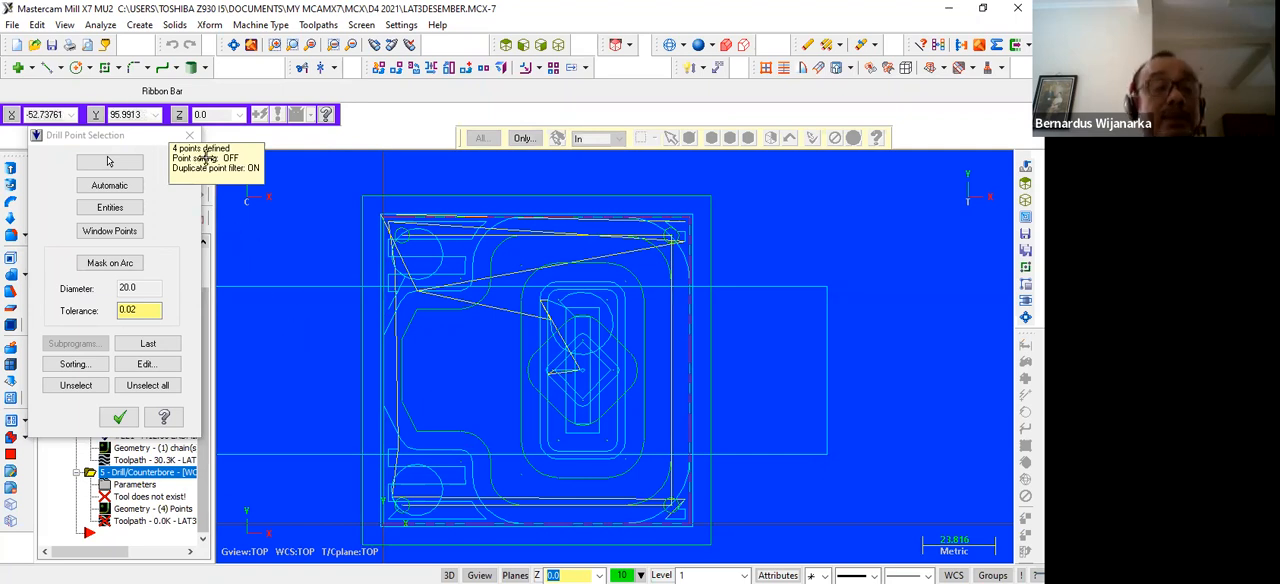
click(119, 417)
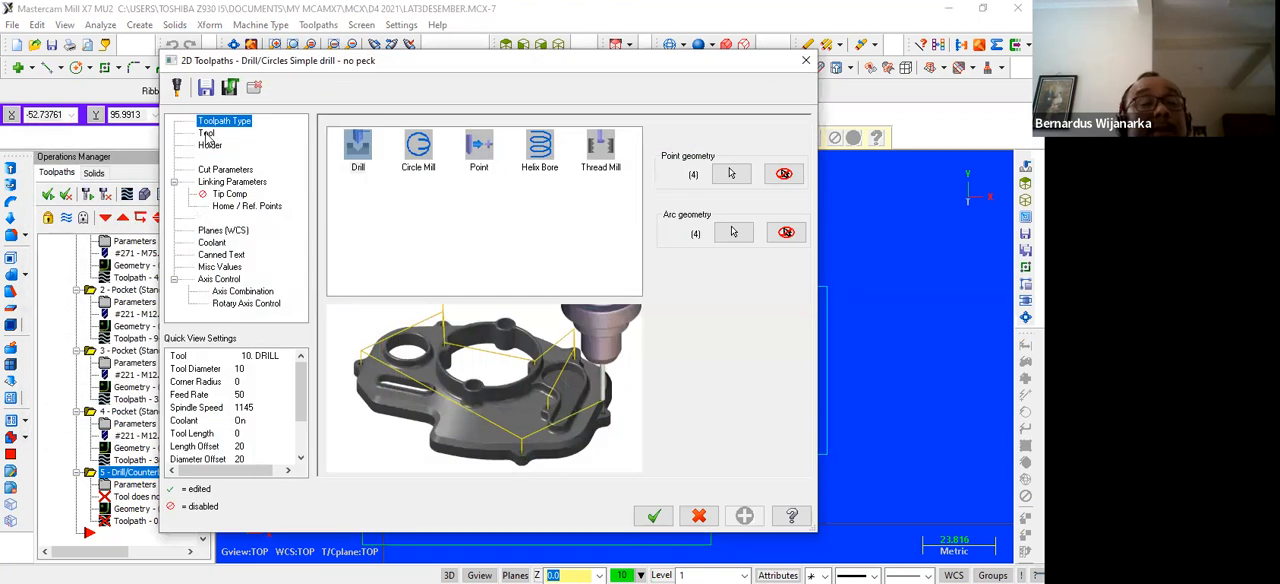
Choose the 5 mm drill from the tool library for the corner holes and check its holder settings
click(206, 134)
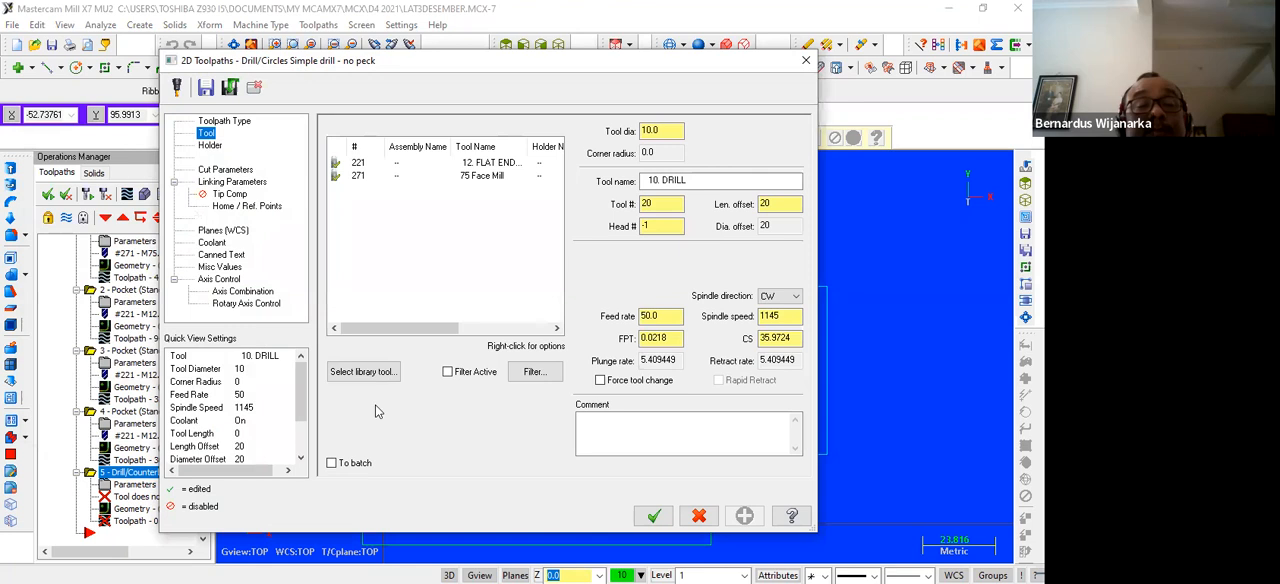
click(391, 375)
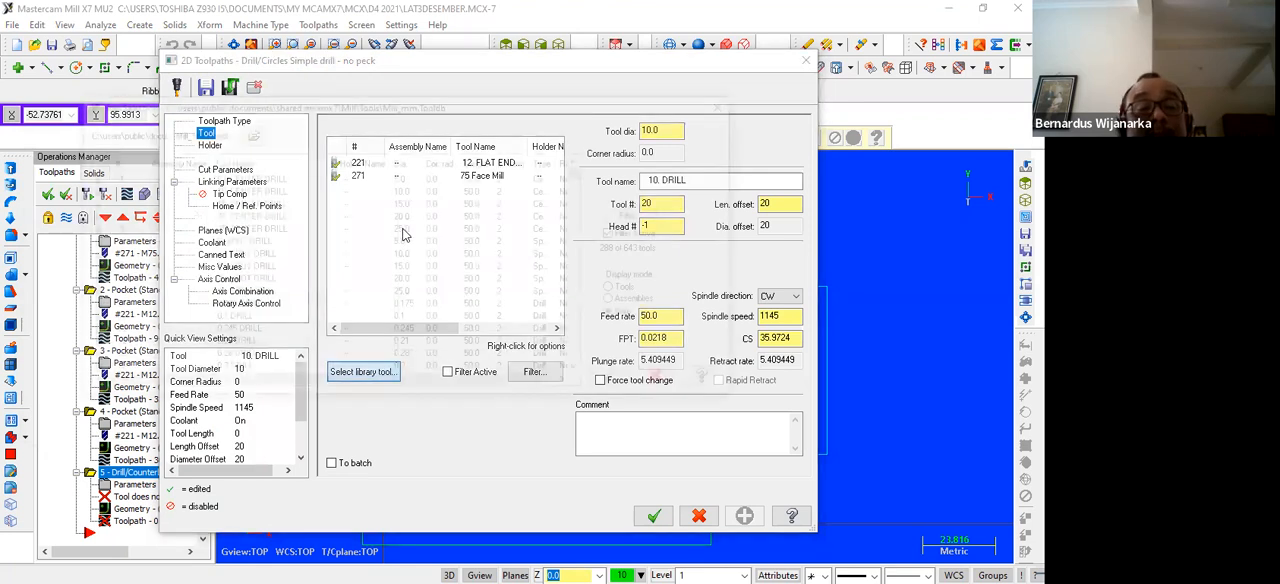
scroll(237, 240, down, 13)
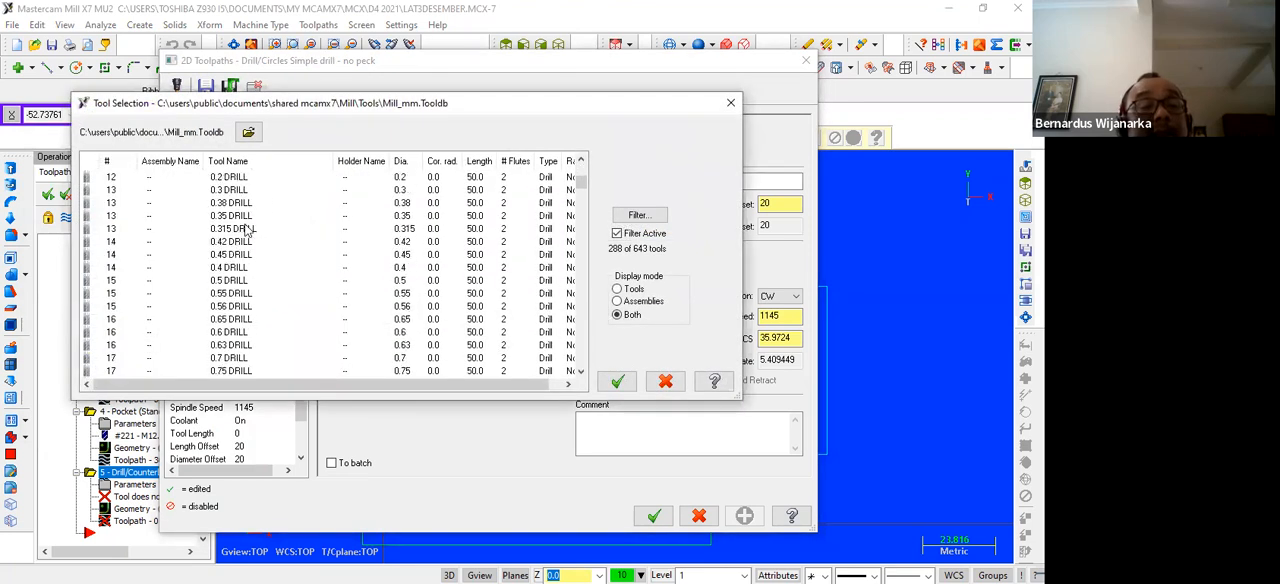
scroll(236, 244, down, 4)
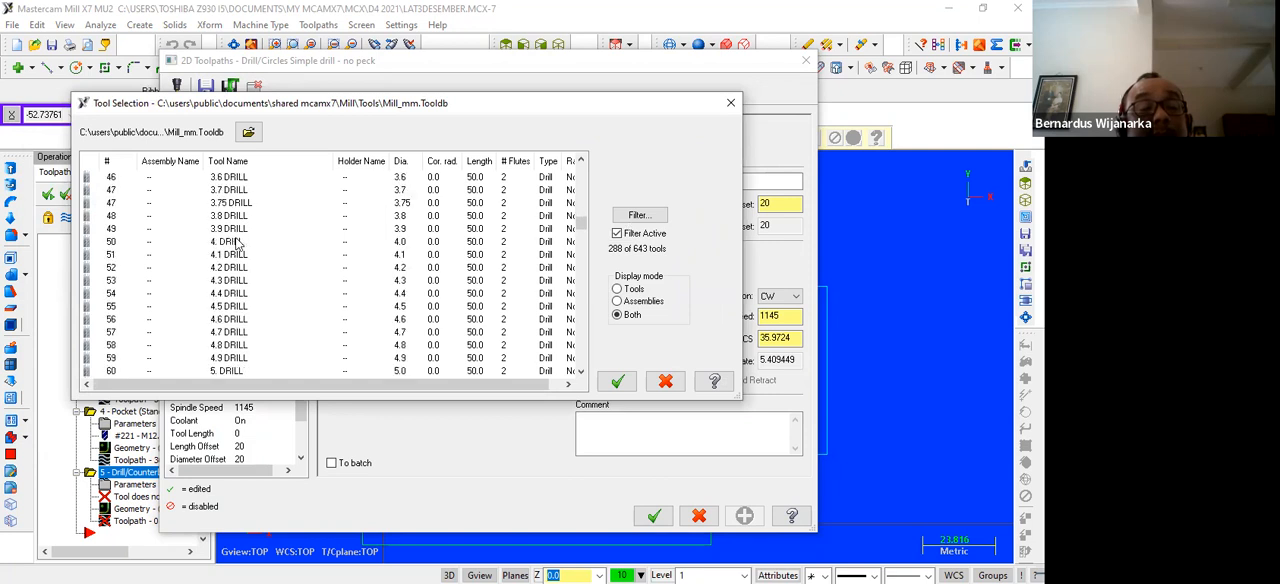
click(237, 295)
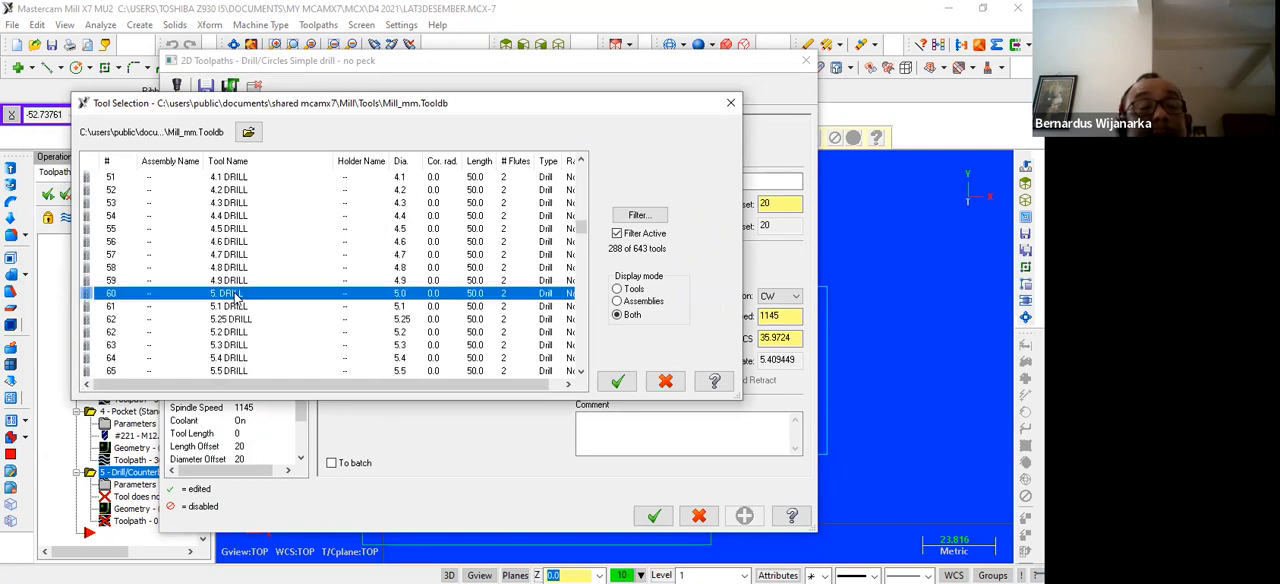
click(615, 383)
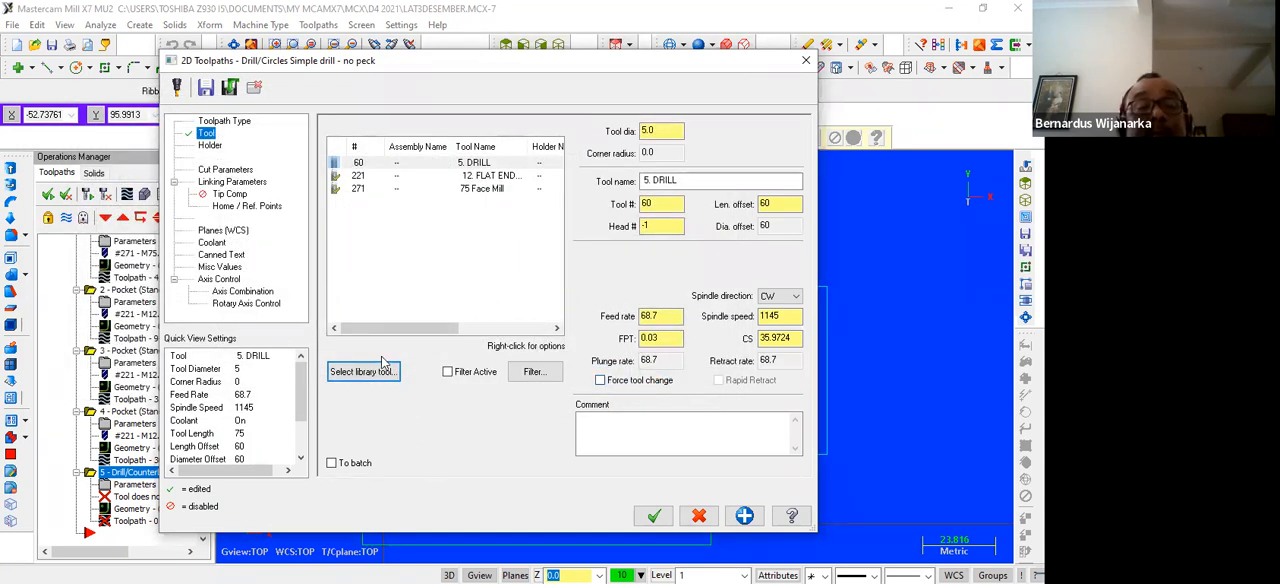
click(203, 148)
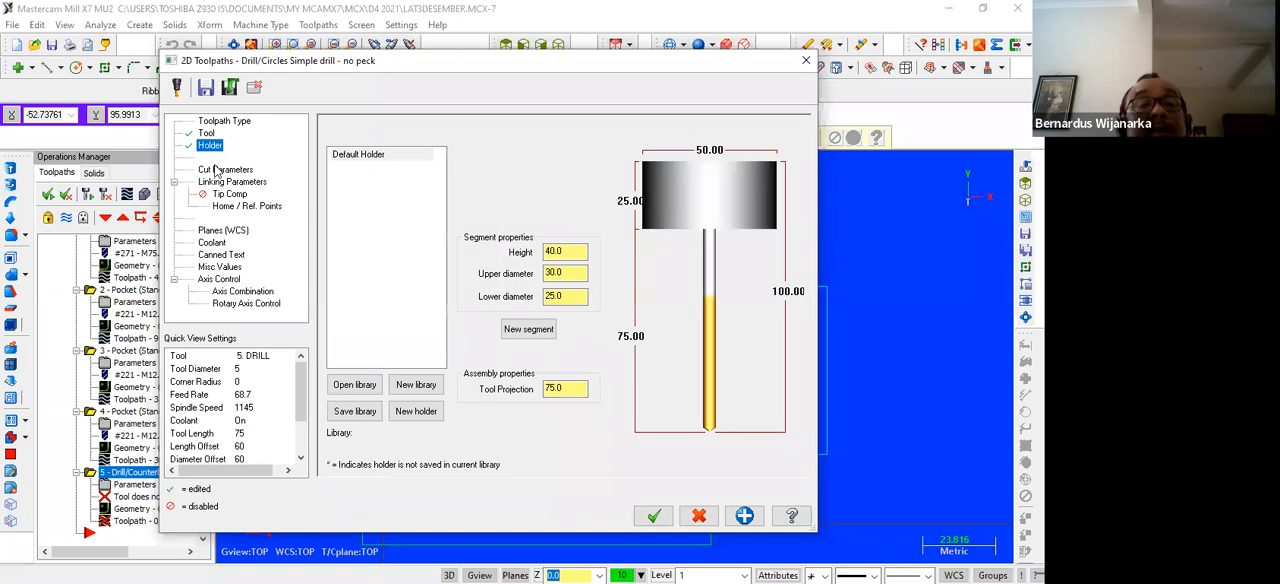
Set the corner holes' drilling cycle to Chip Break with a peck of 5
click(221, 172)
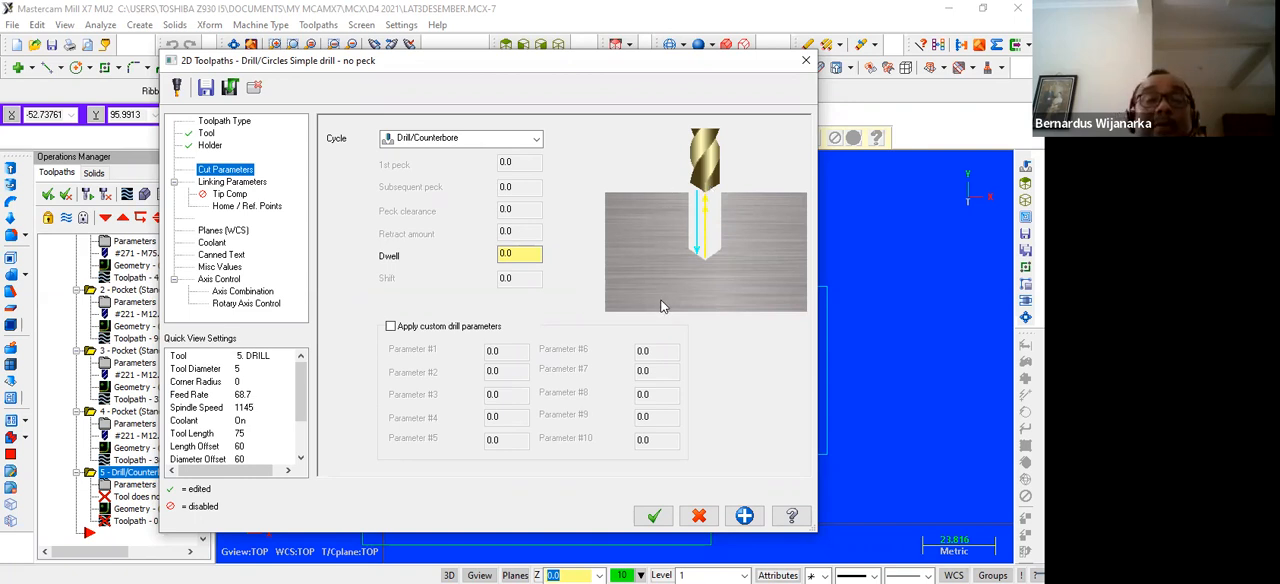
click(527, 143)
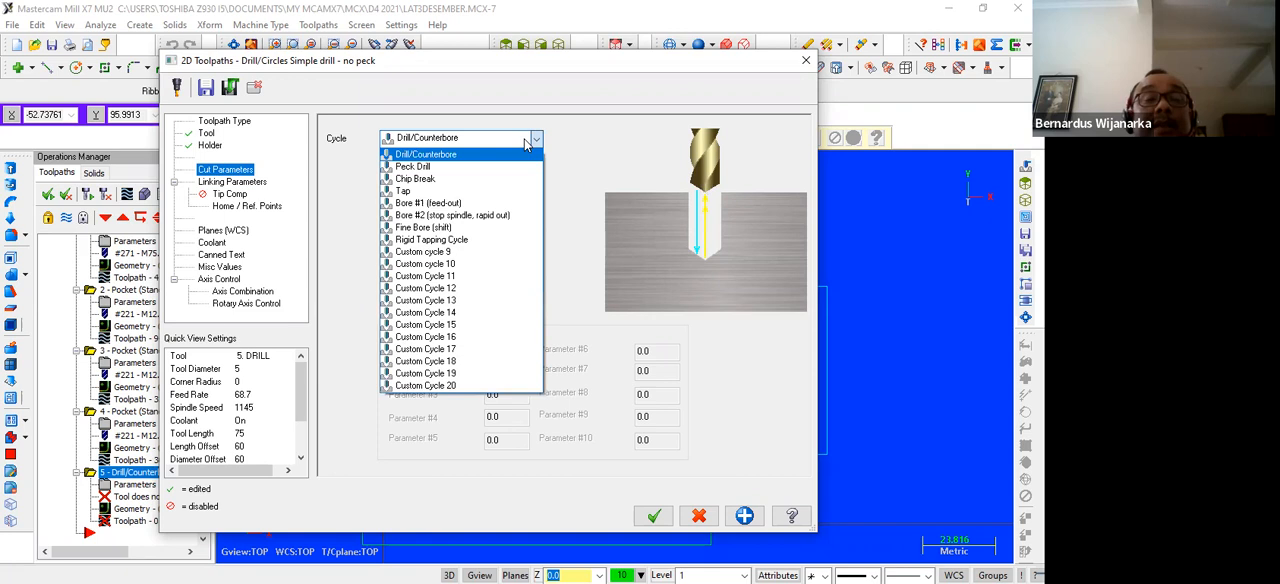
click(426, 166)
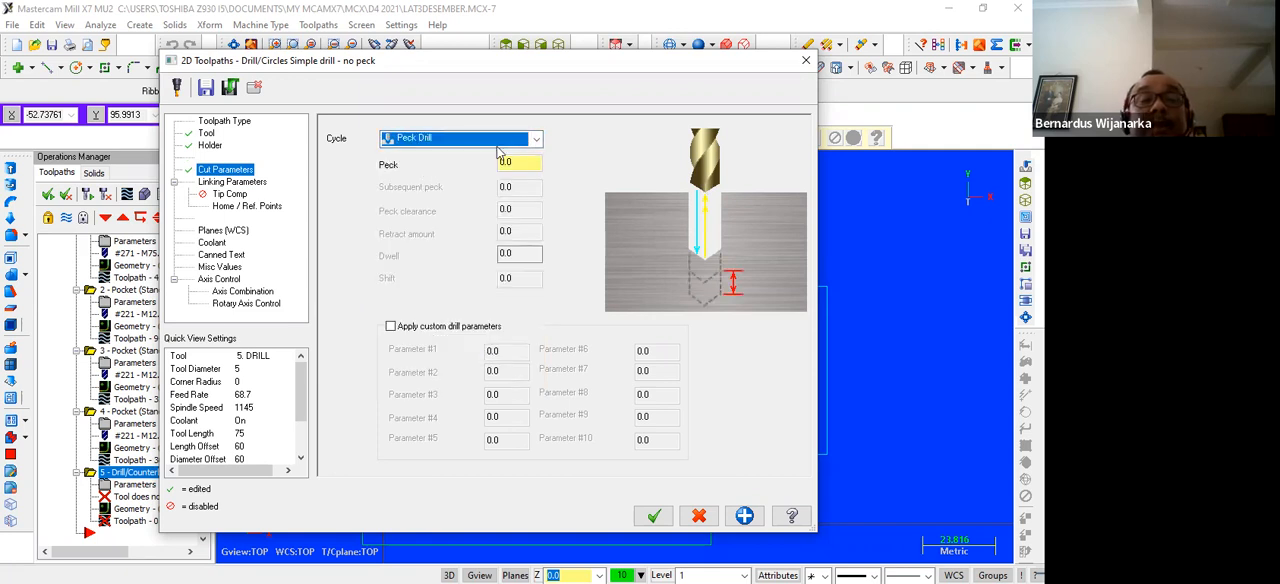
click(536, 143)
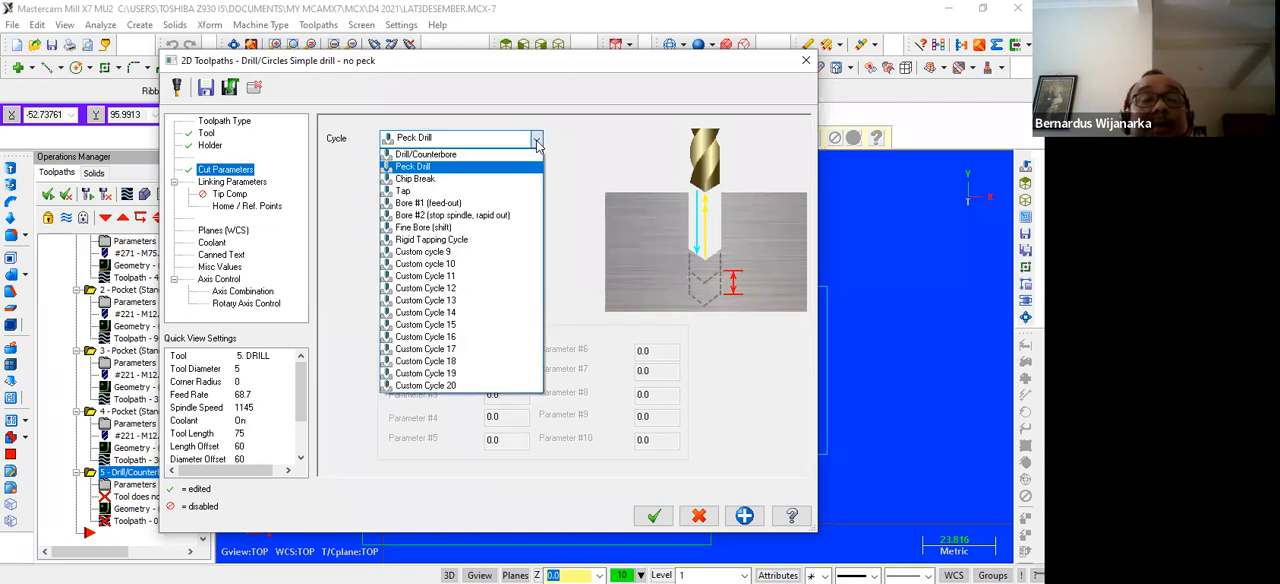
click(434, 179)
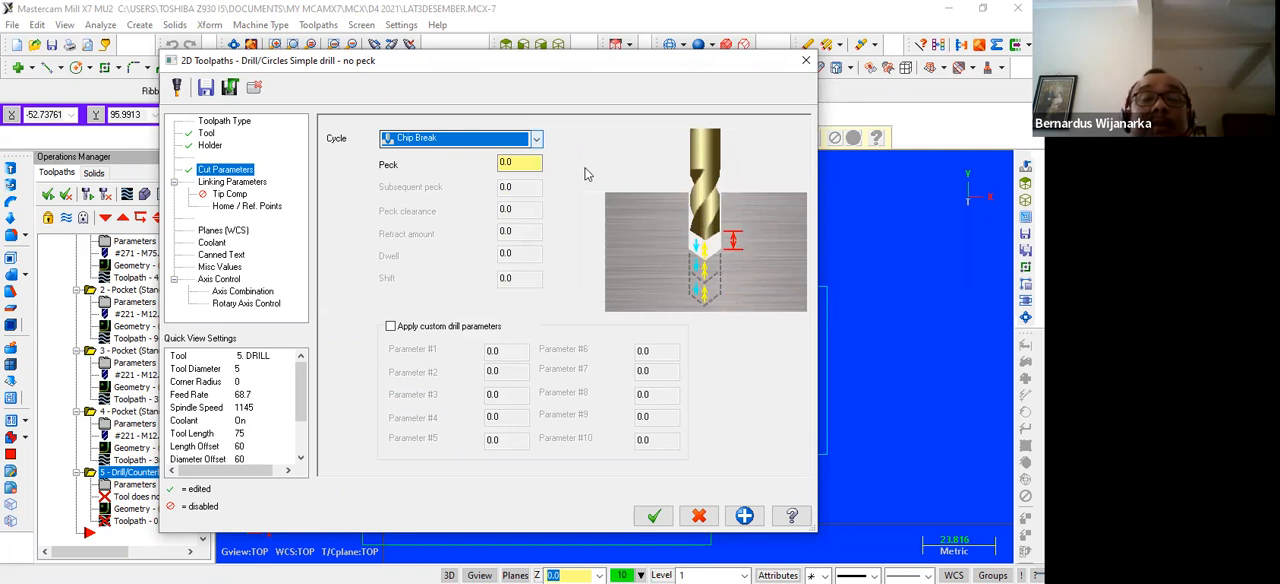
click(527, 168)
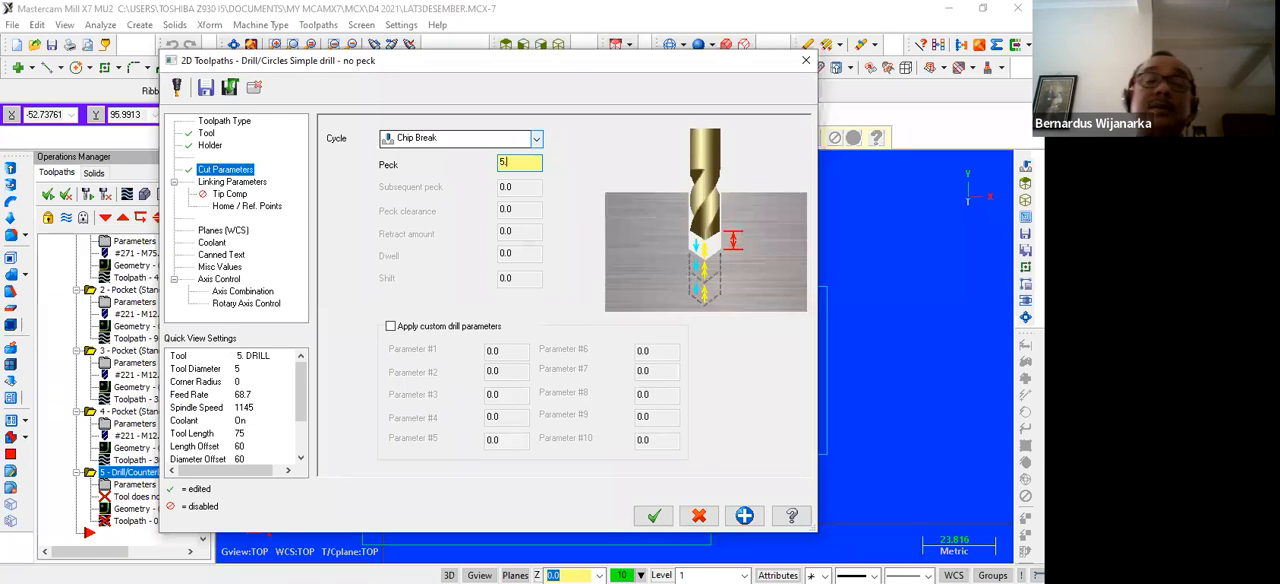
Set the drilling's absolute retract to 10, top of stock to 5 and absolute depth to -30, and generate the toolpath
click(256, 183)
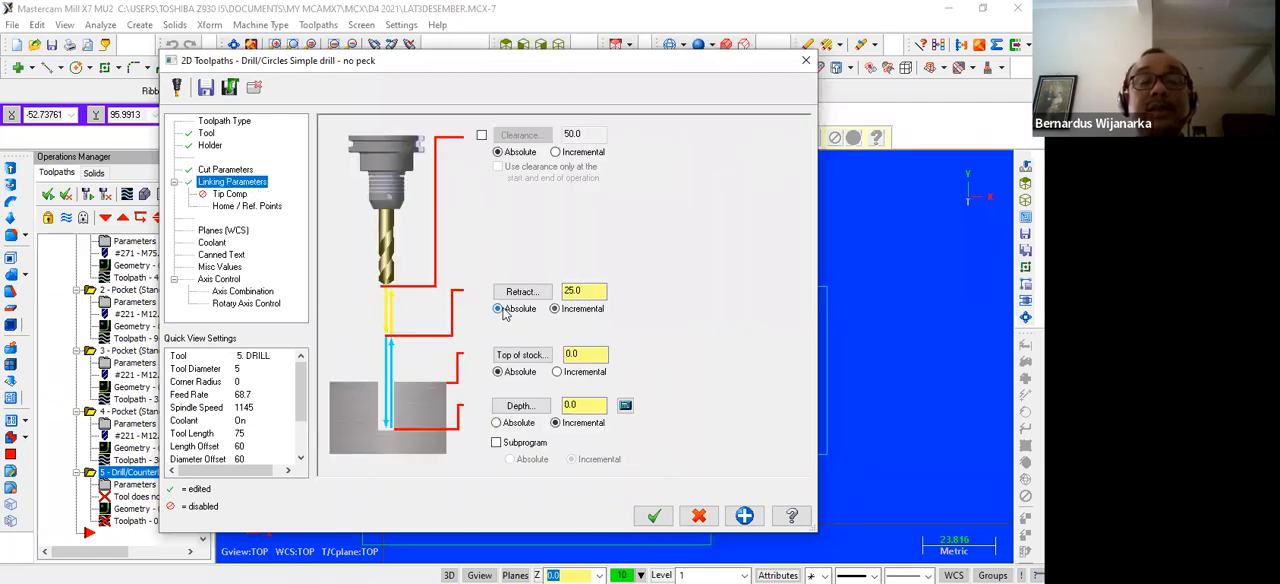
click(498, 423)
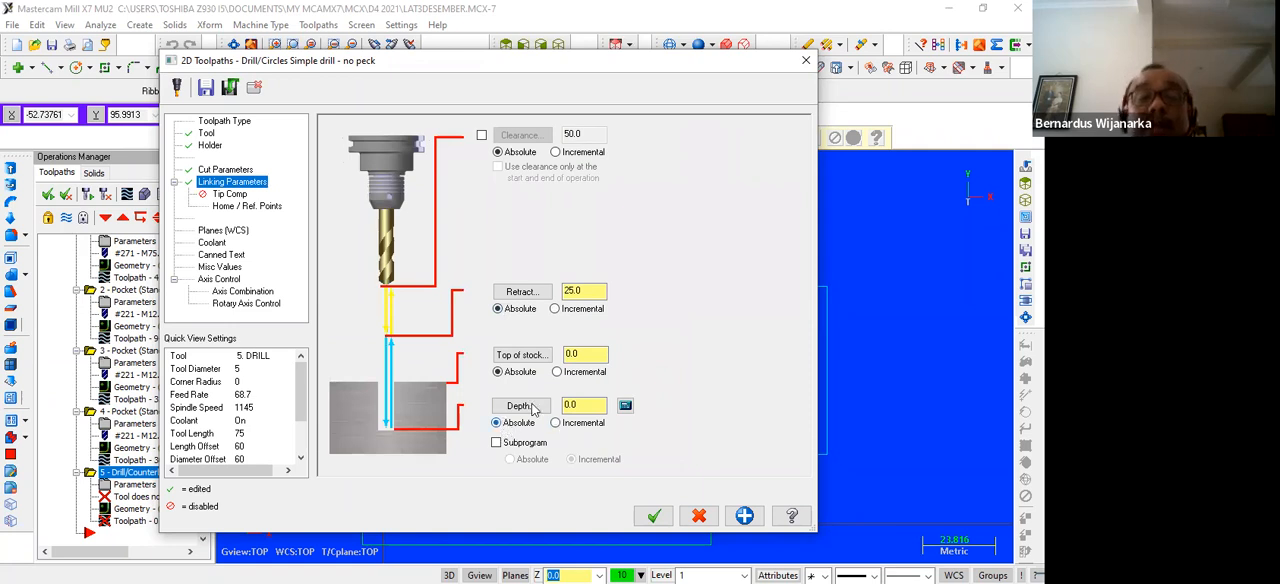
drag(604, 291, 564, 291)
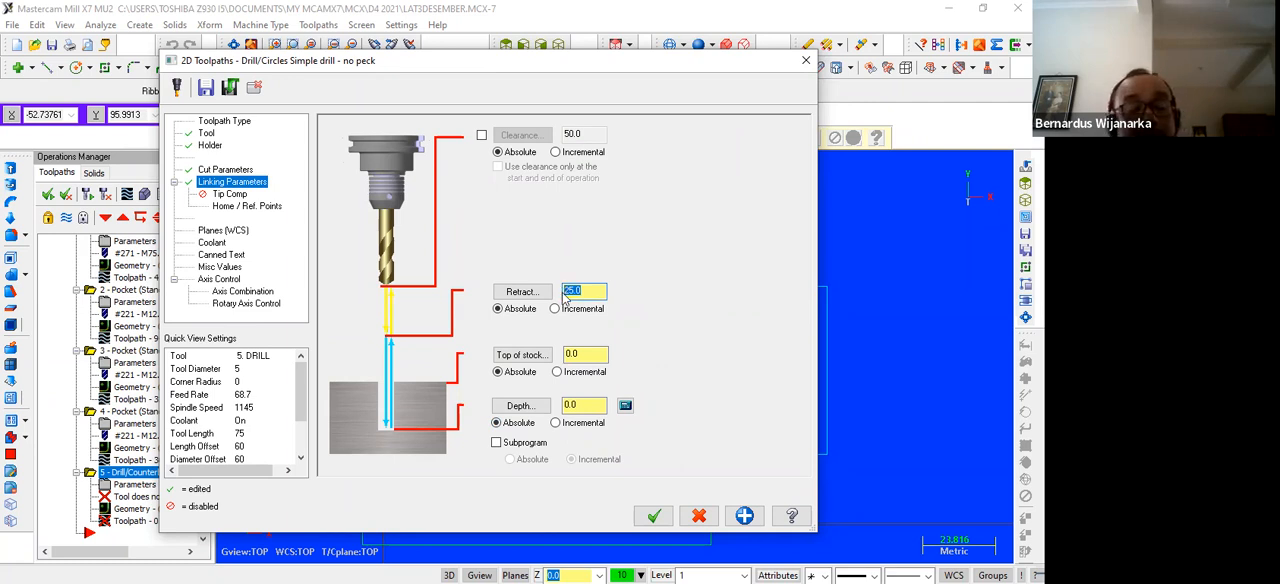
text(1)
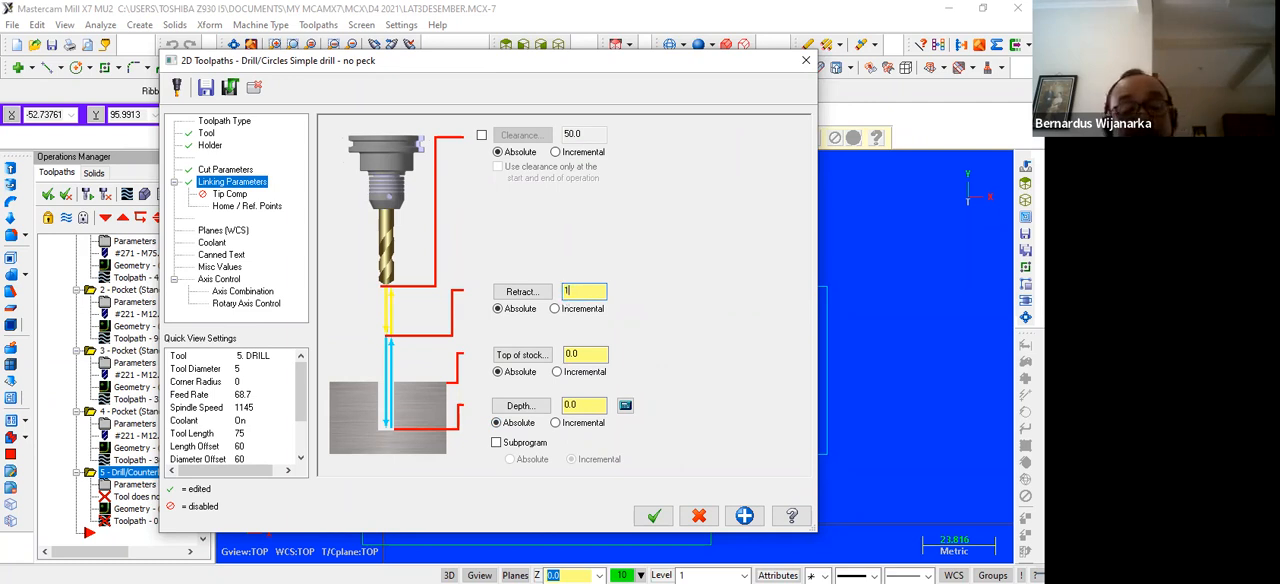
text(0)
drag(600, 354, 563, 353)
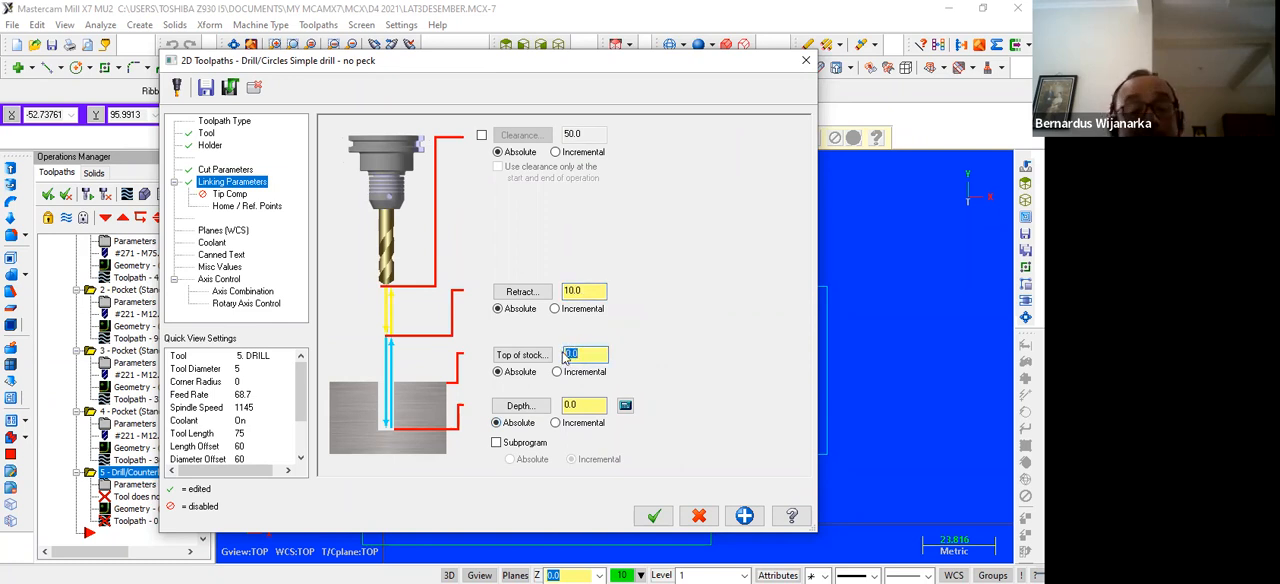
text(5)
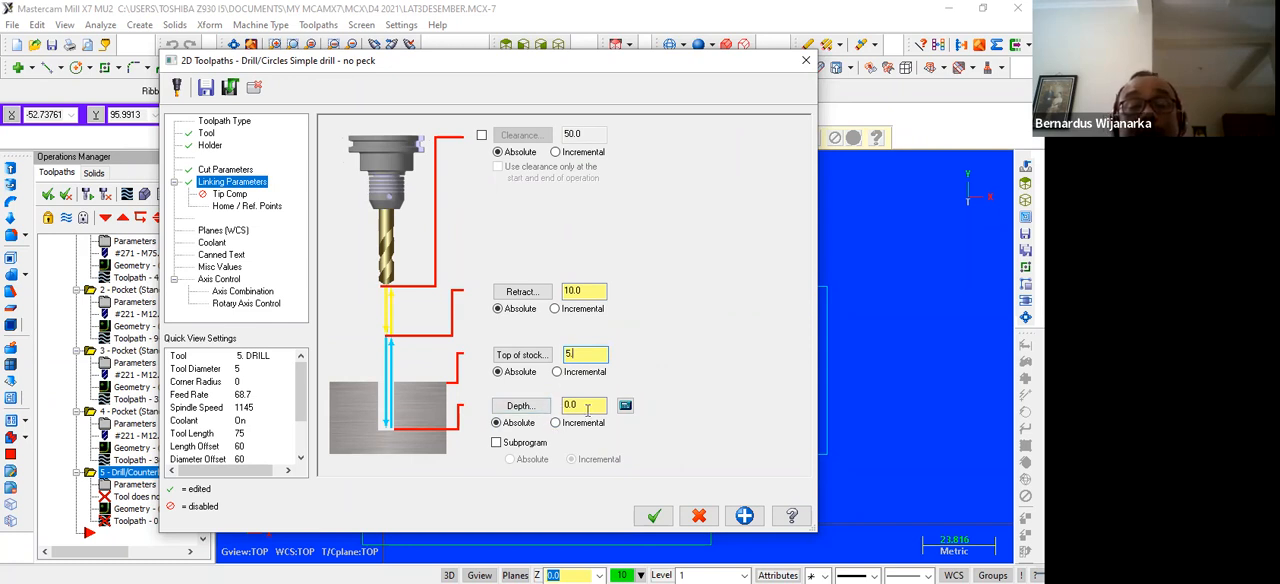
drag(590, 405, 566, 405)
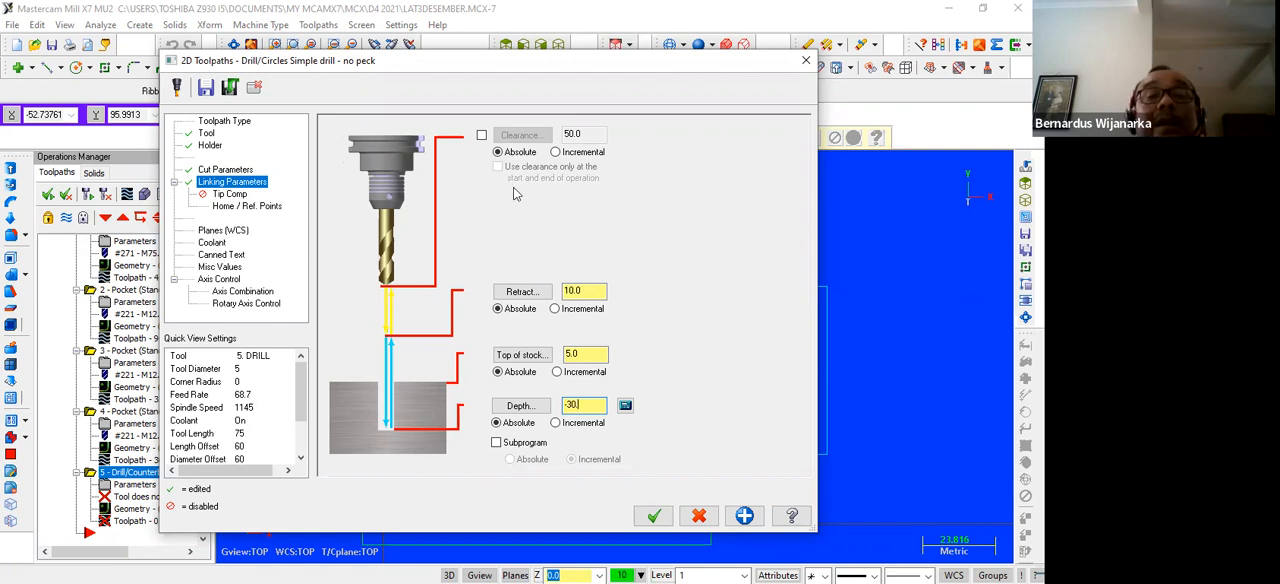
key(Return)
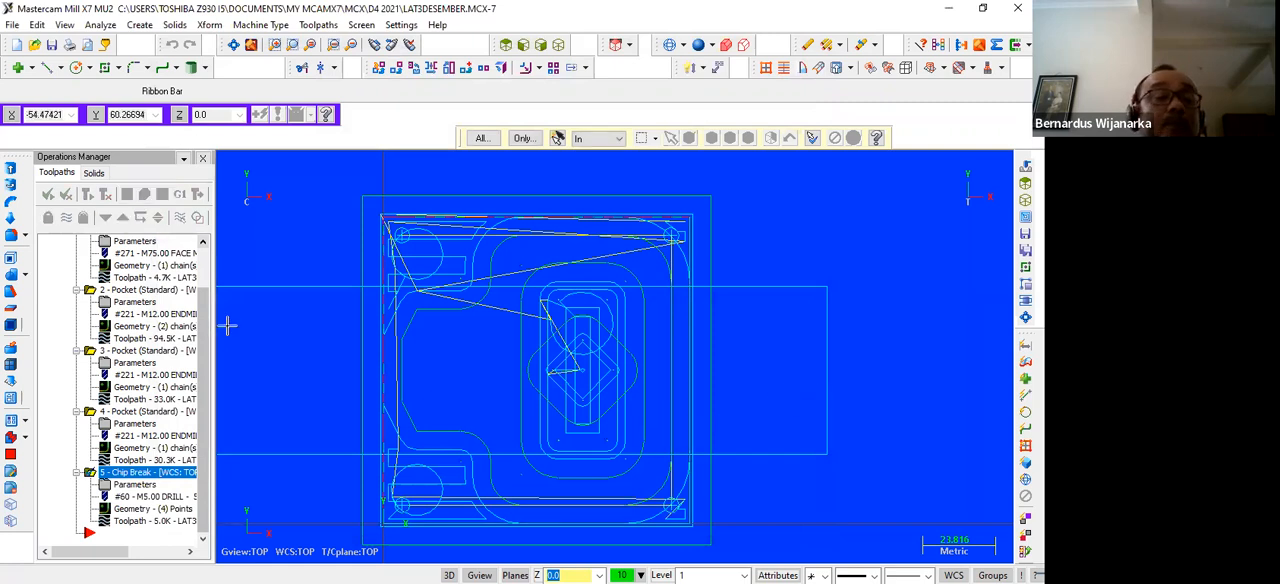
Verify all five operations, including the corner-hole drilling, in Mastercam Simulator and inspect the machined part from isometric and top views
scroll(120, 310, up, 2)
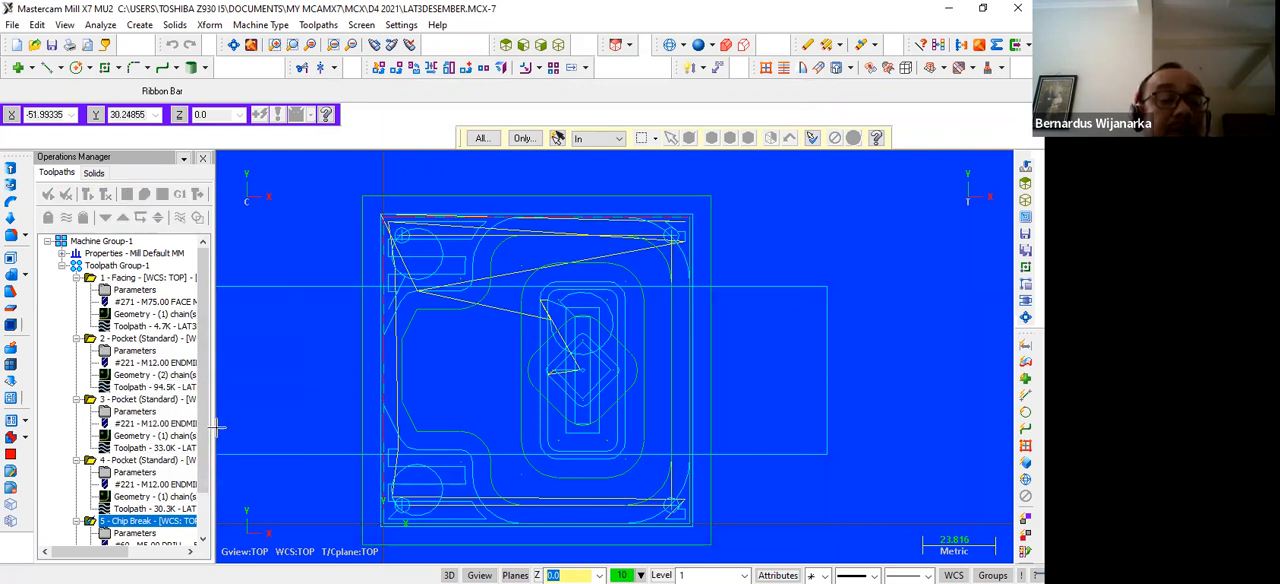
scroll(207, 432, down, 4)
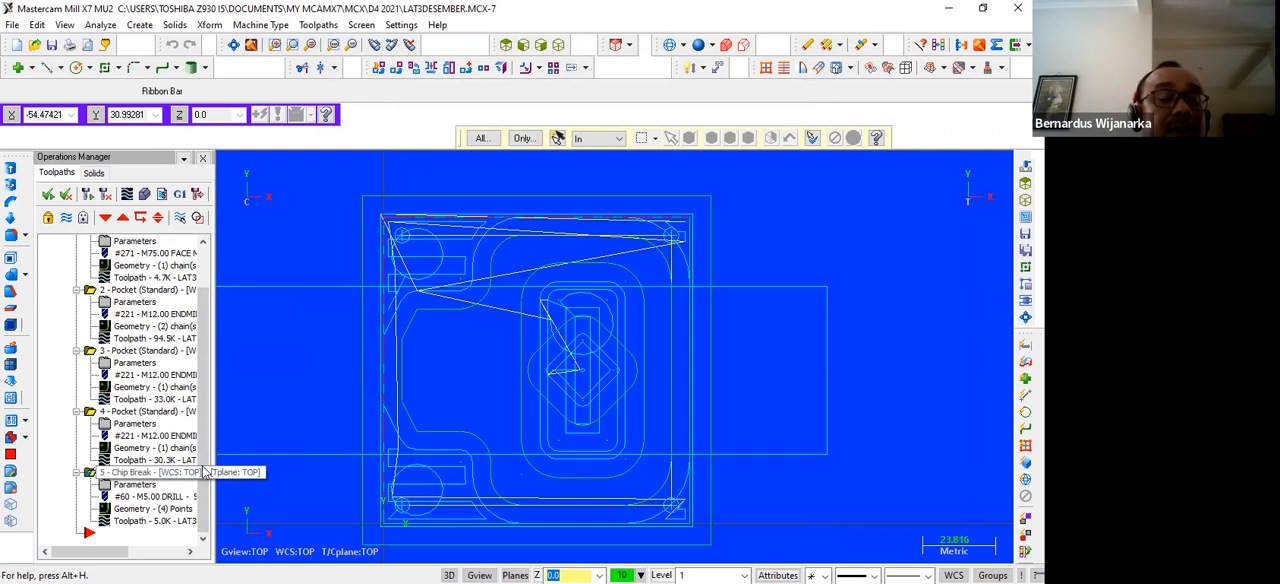
click(204, 472)
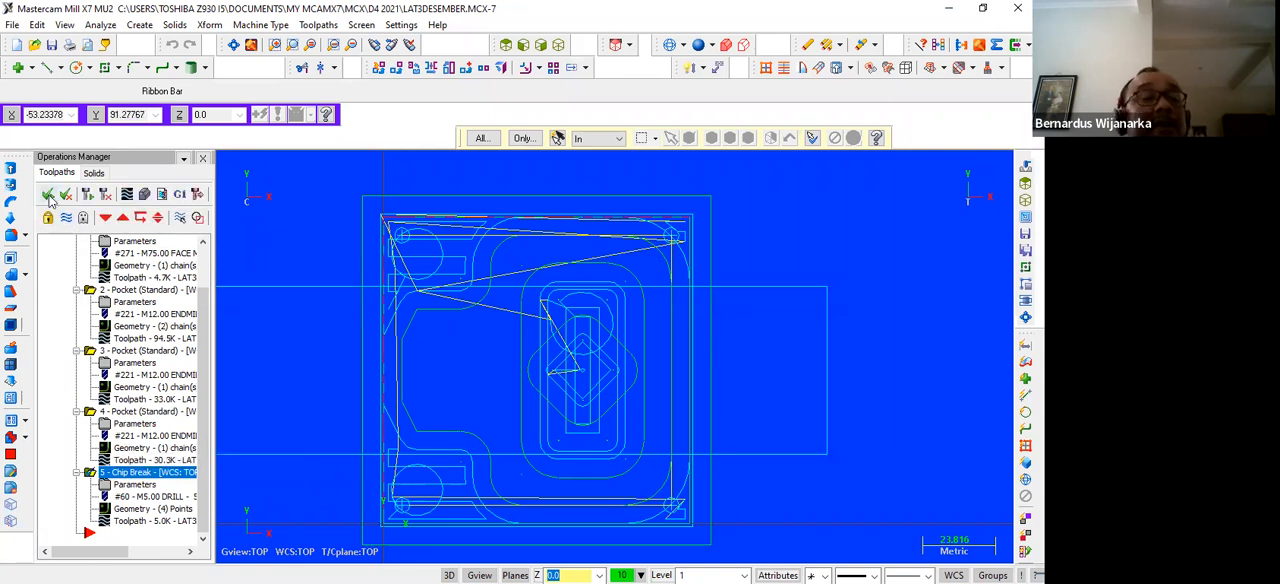
click(144, 194)
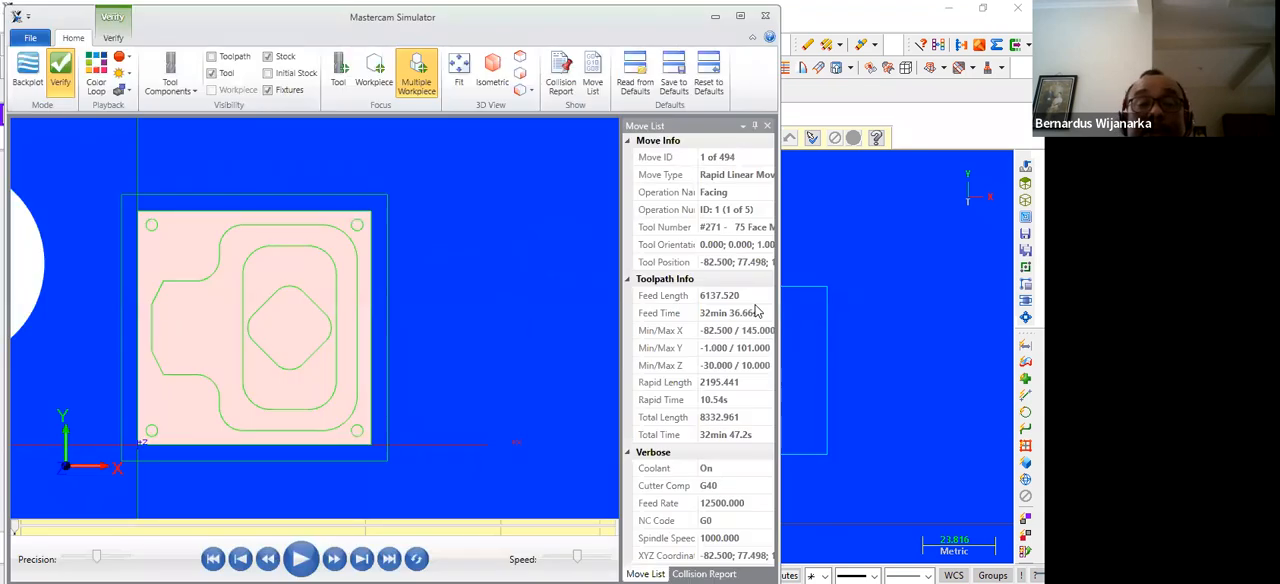
click(495, 80)
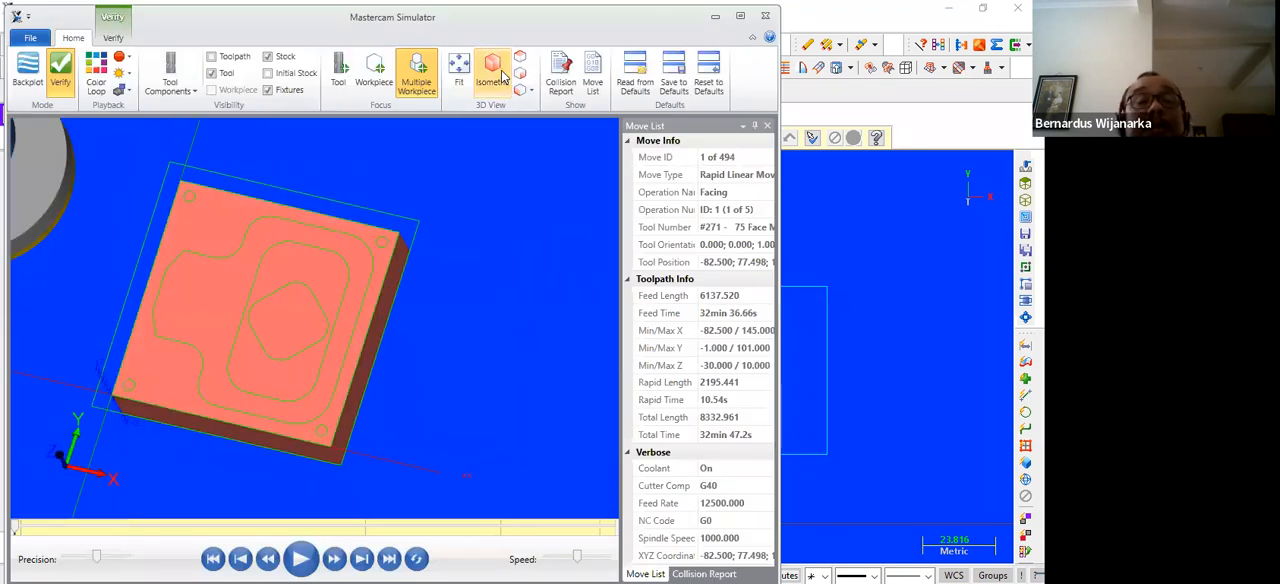
click(302, 556)
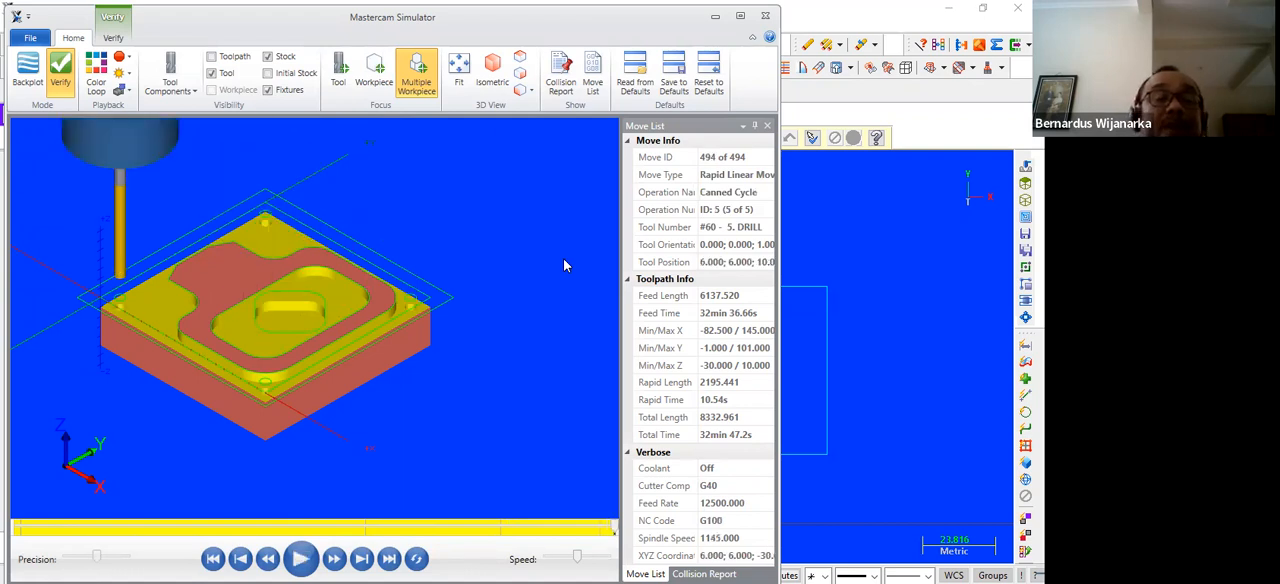
click(519, 60)
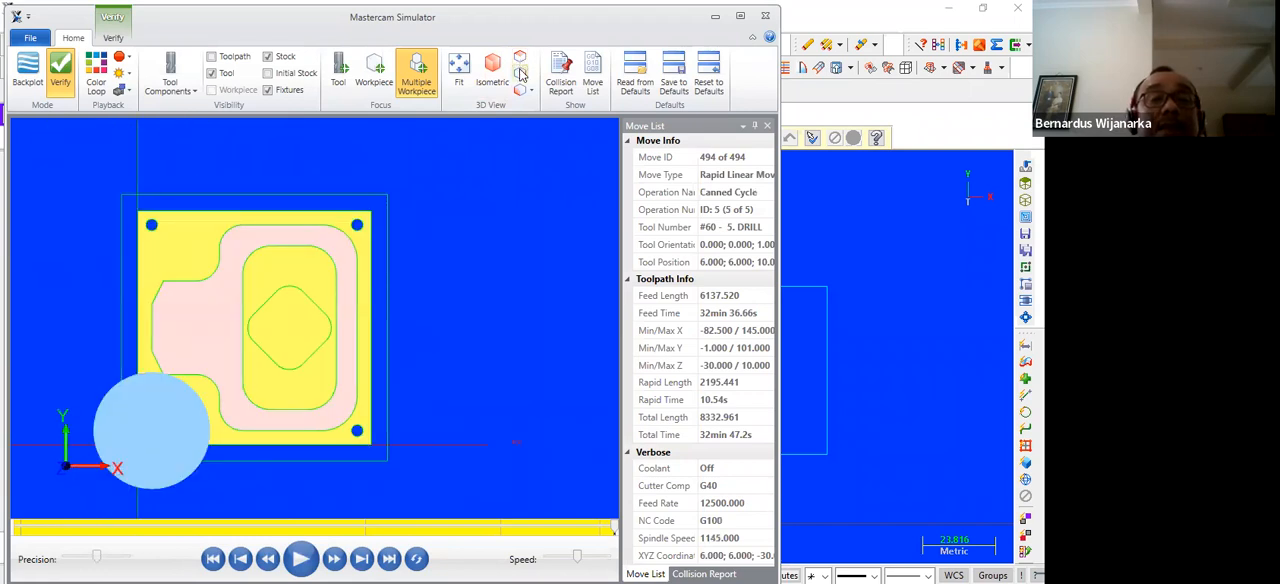
Inspect the machined part and its drilled corner holes from the side, bottom and isometric views, and close the simulation
click(520, 90)
click(520, 90)
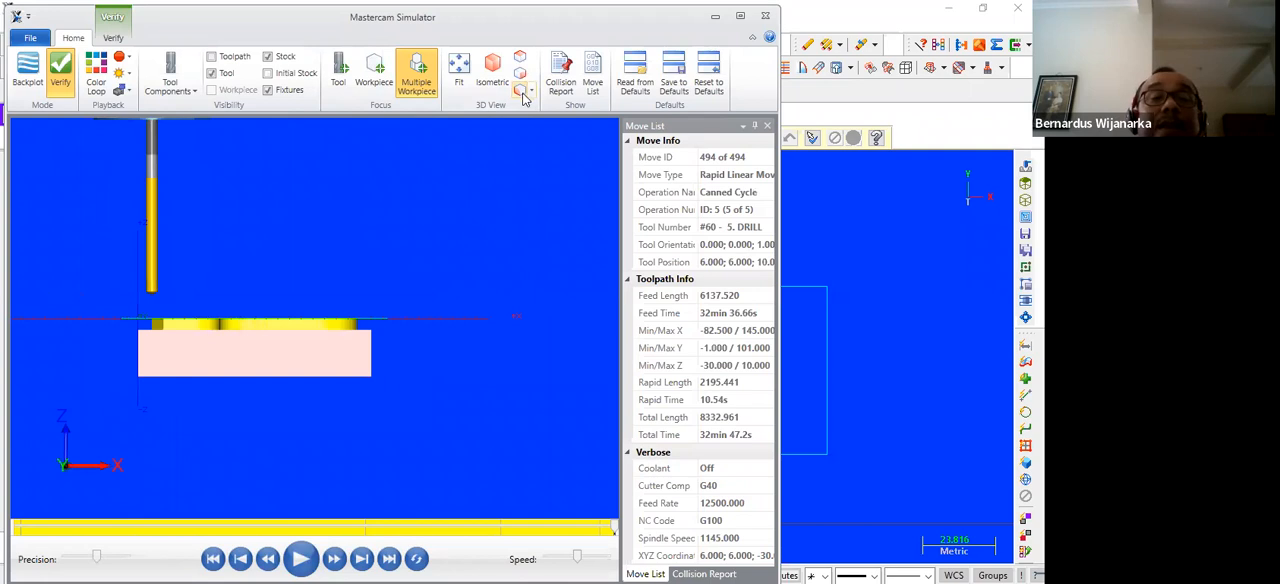
click(531, 91)
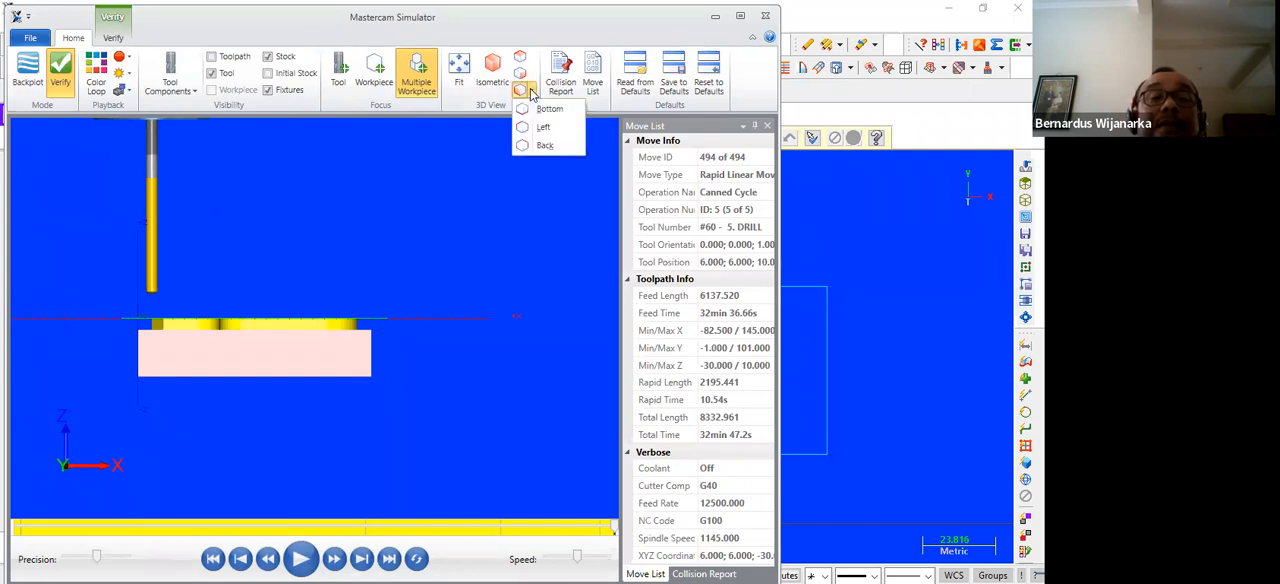
click(545, 109)
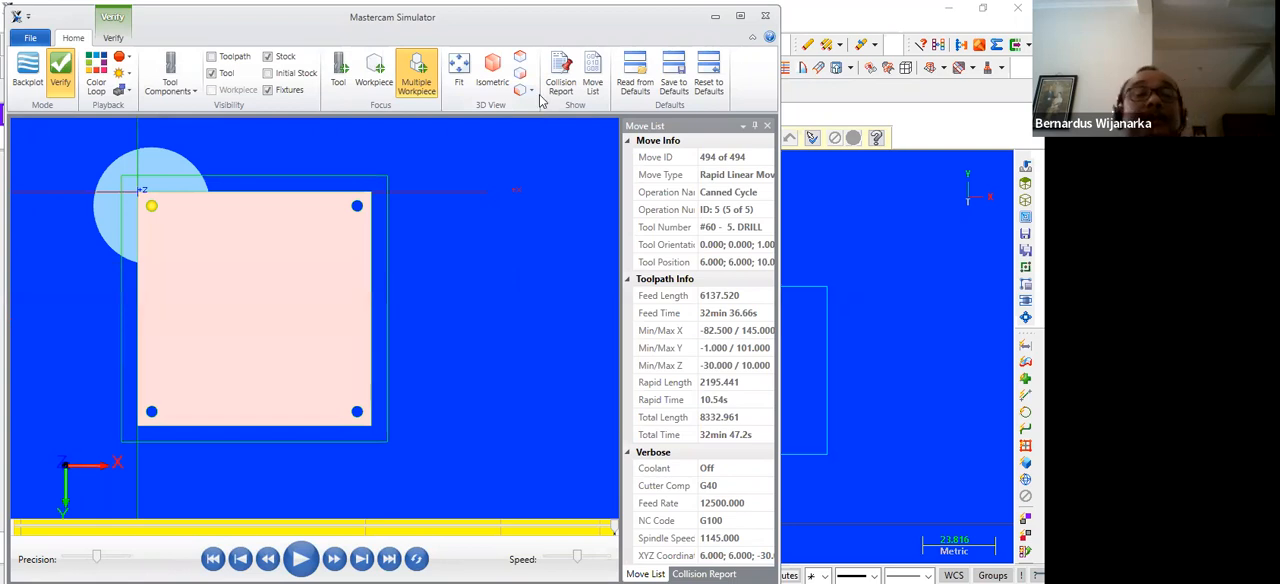
click(532, 92)
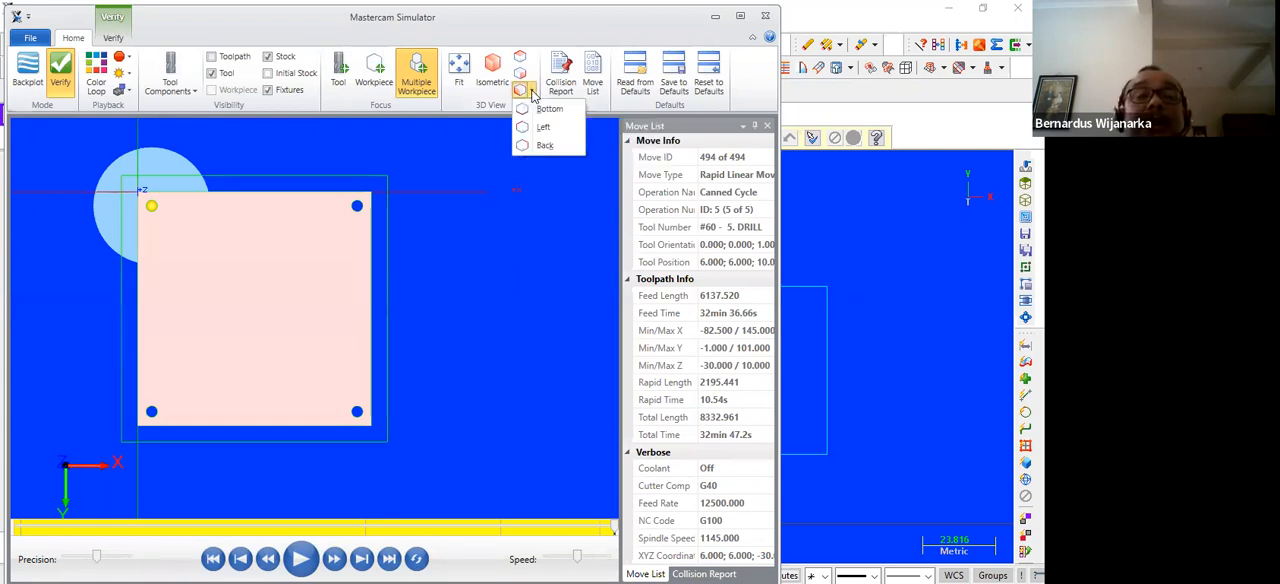
click(540, 127)
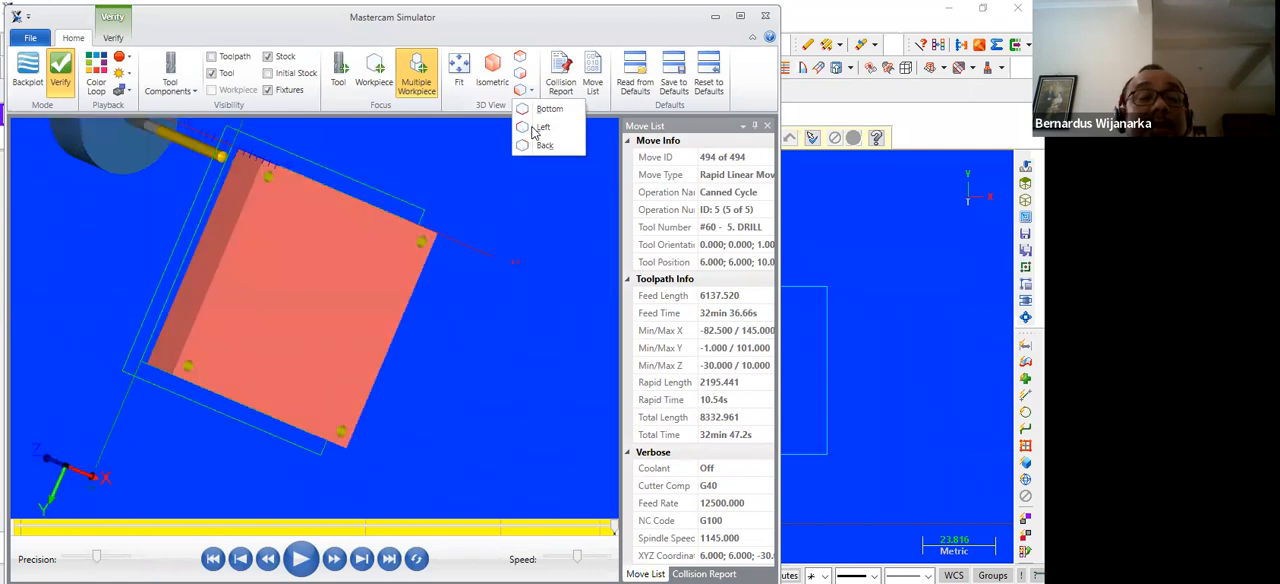
click(496, 74)
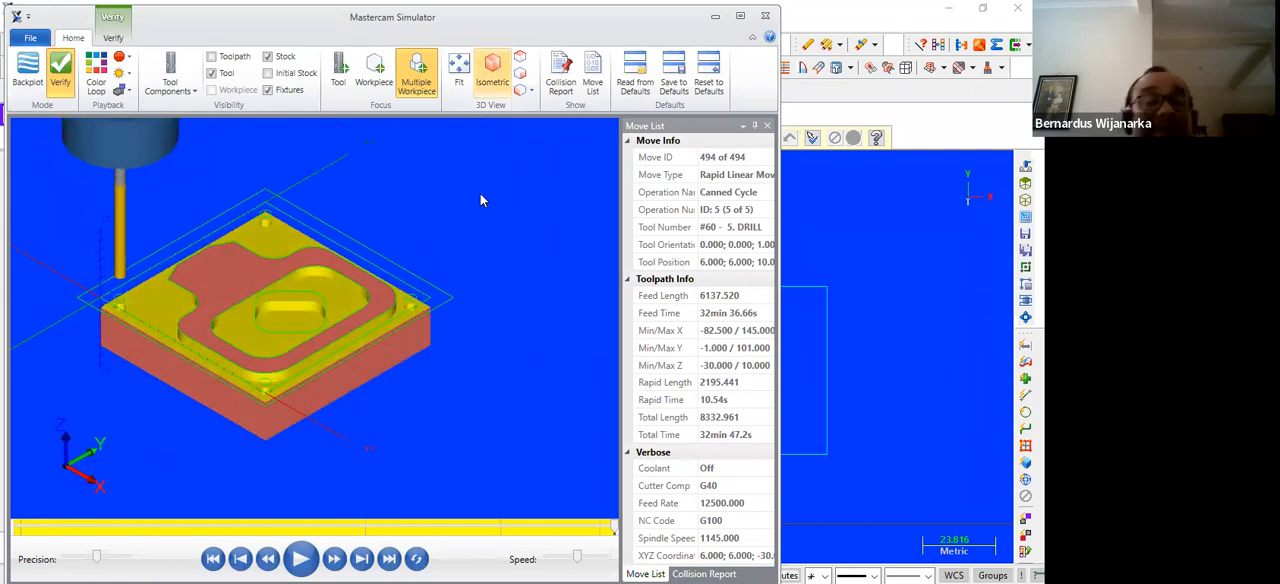
click(762, 18)
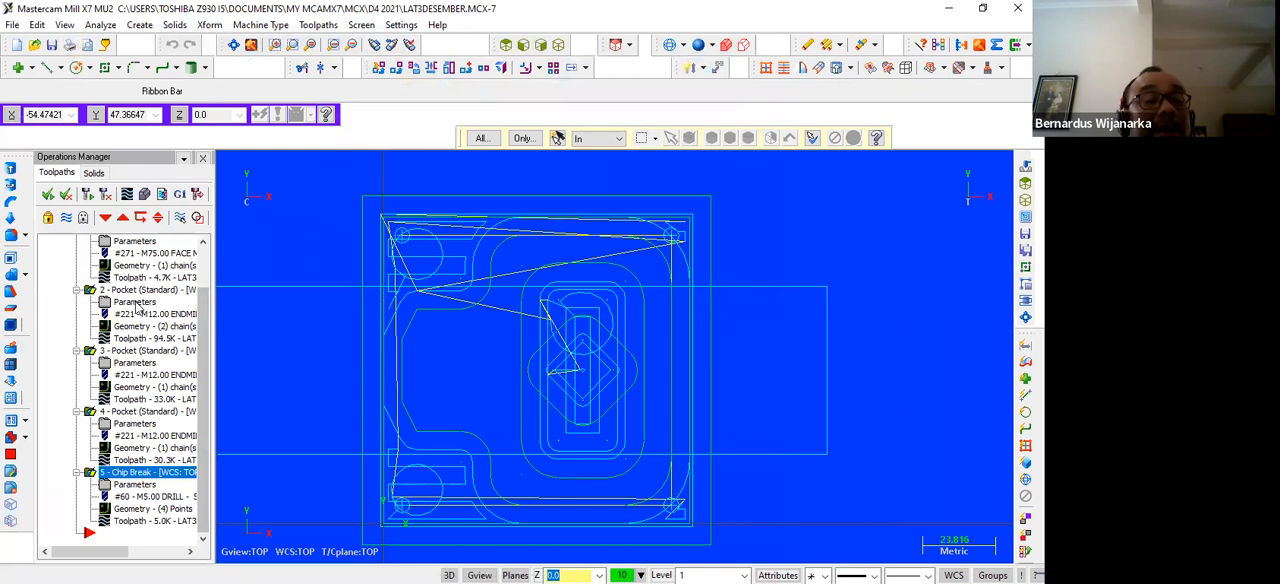
Set the facing operation's absolute depth to -0.05 and regenerate its toolpath
scroll(140, 302, up, 1)
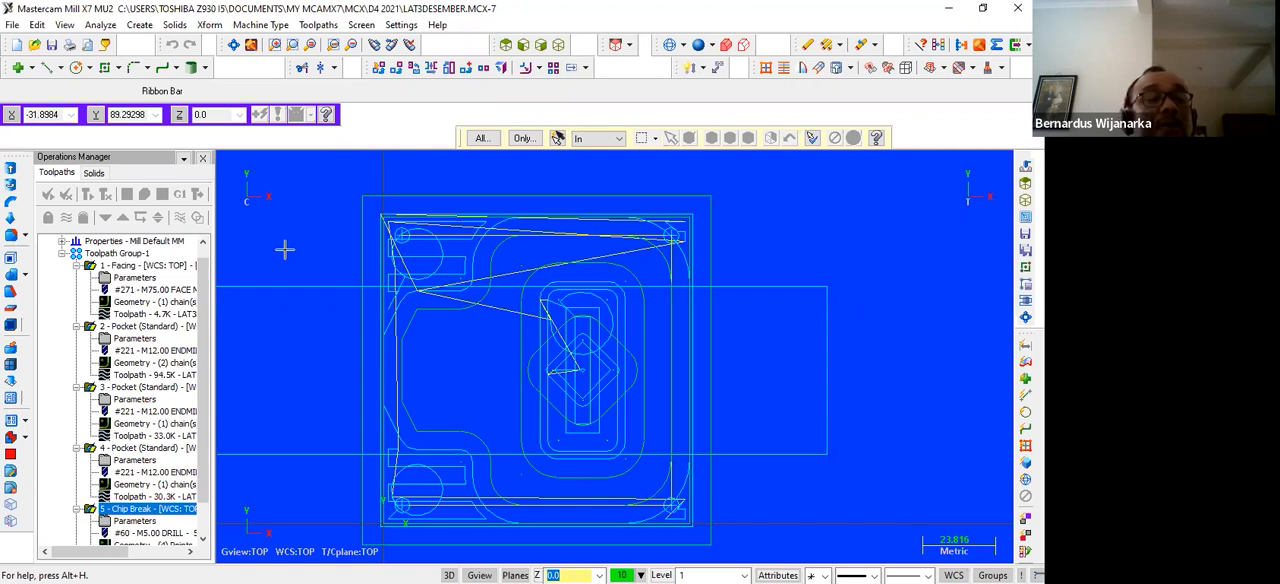
click(140, 279)
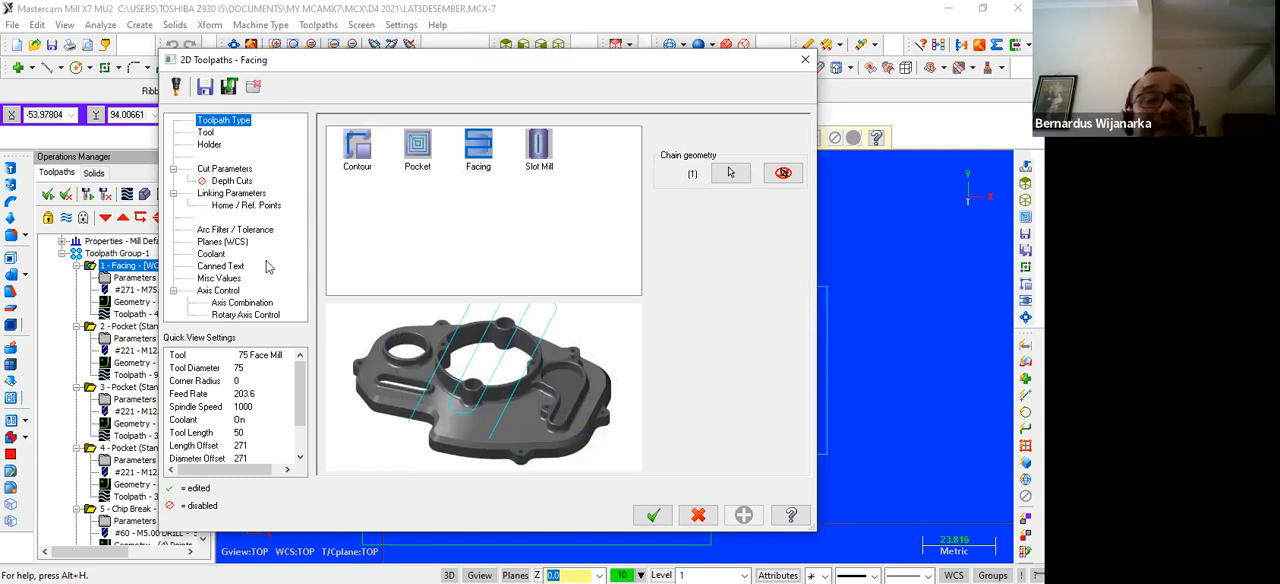
click(235, 194)
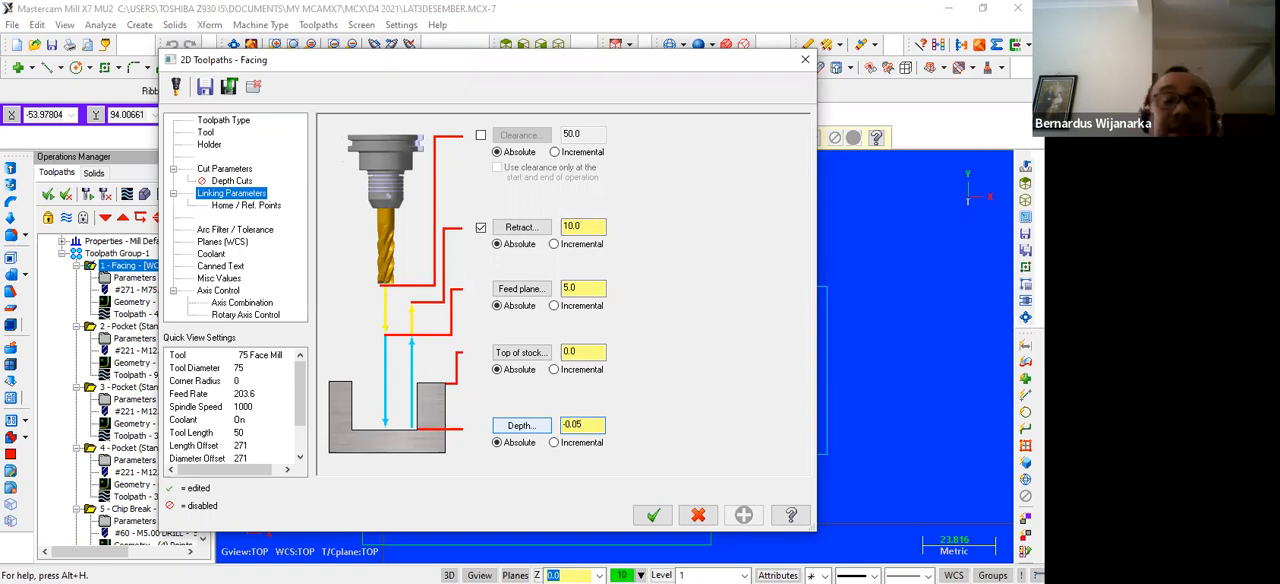
key(Return)
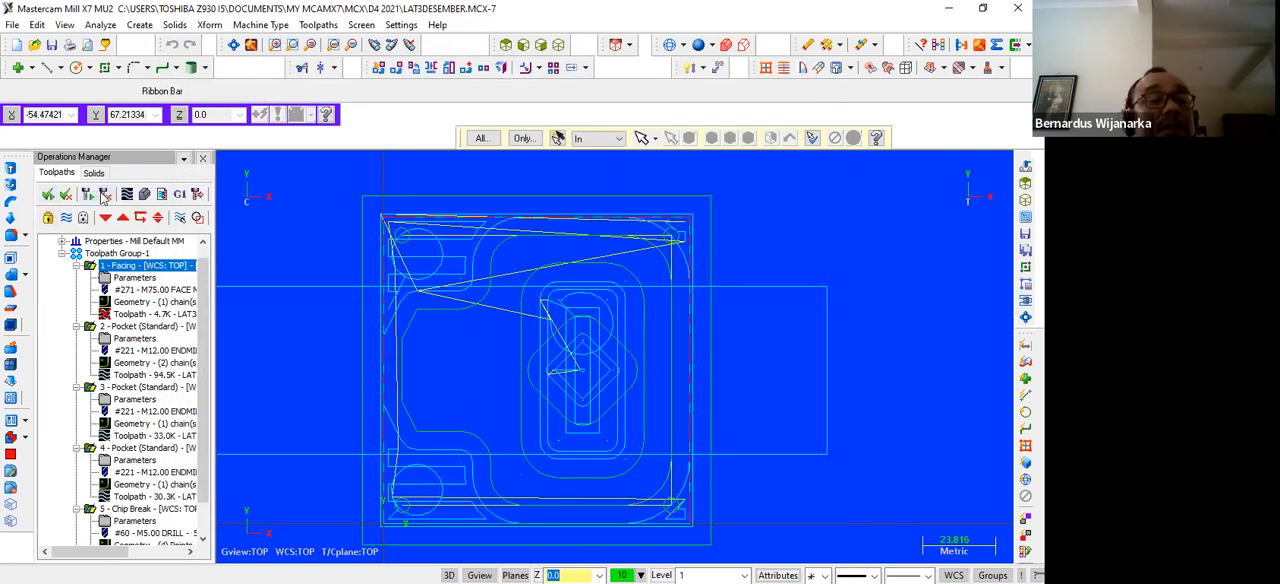
click(90, 195)
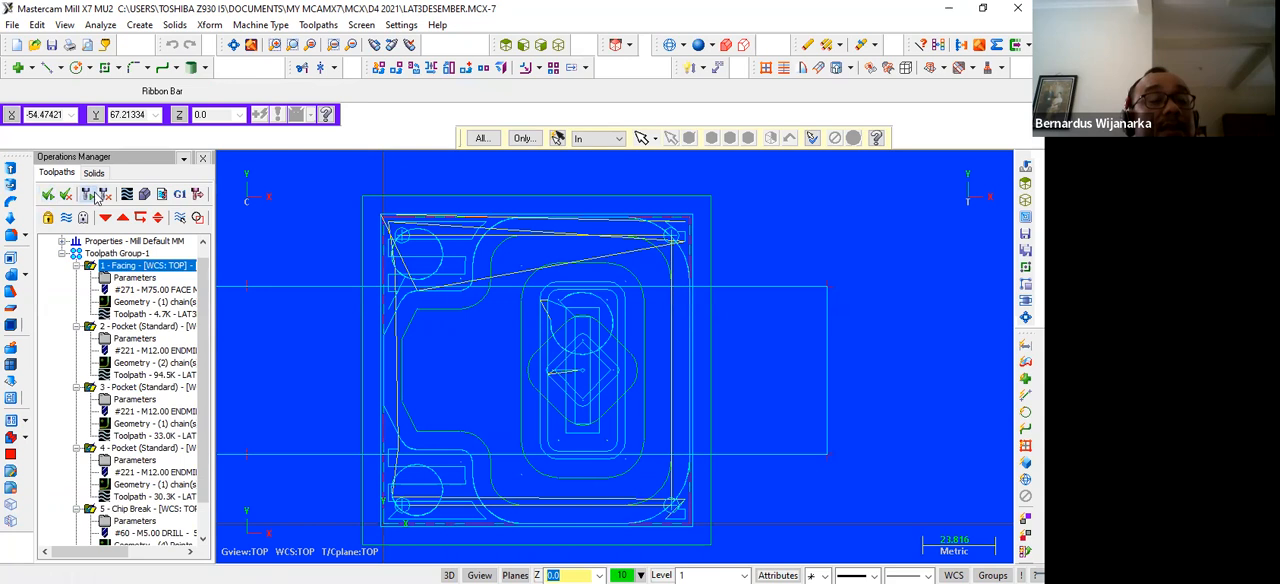
Verify all five operations again in the simulator from the isometric view, examine the faced part up close, and close the simulation
click(144, 193)
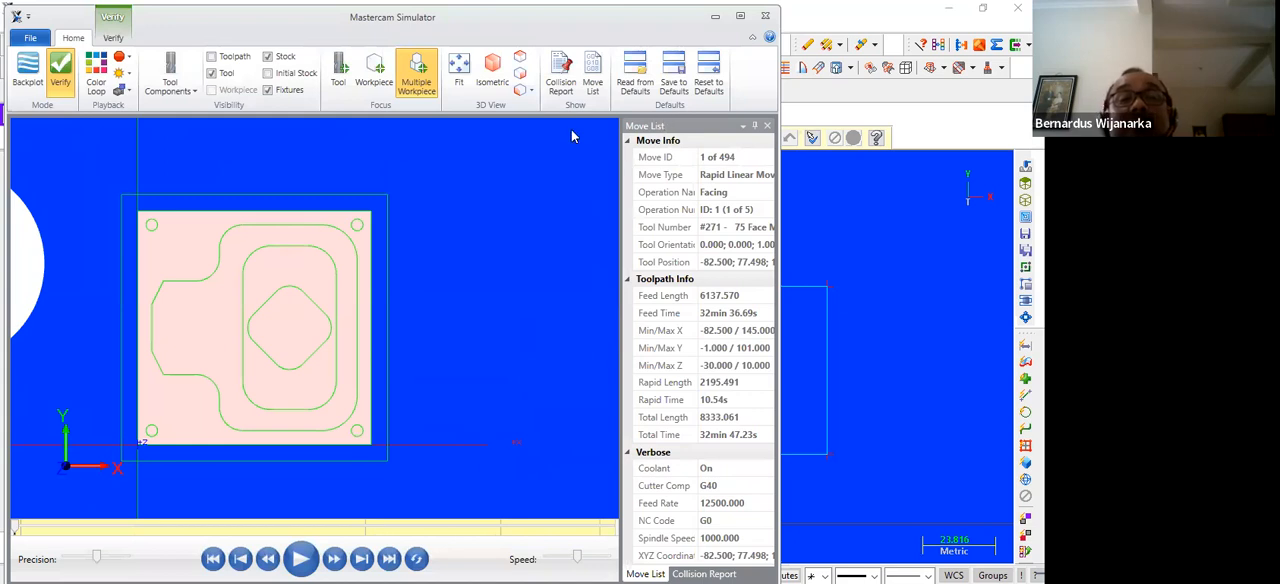
click(492, 72)
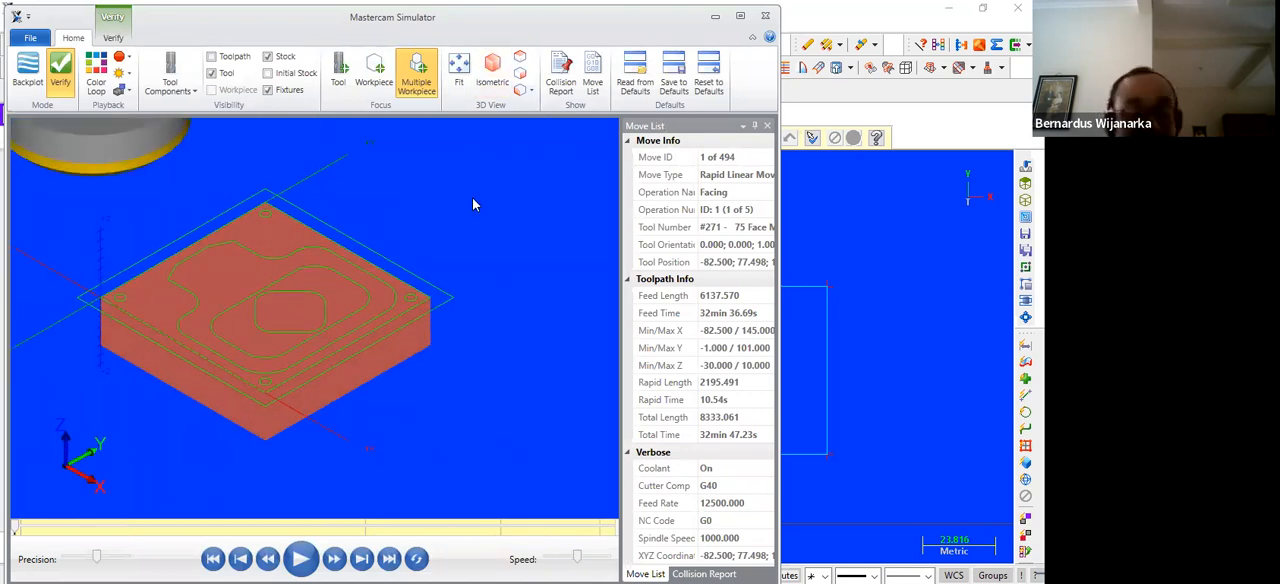
click(298, 560)
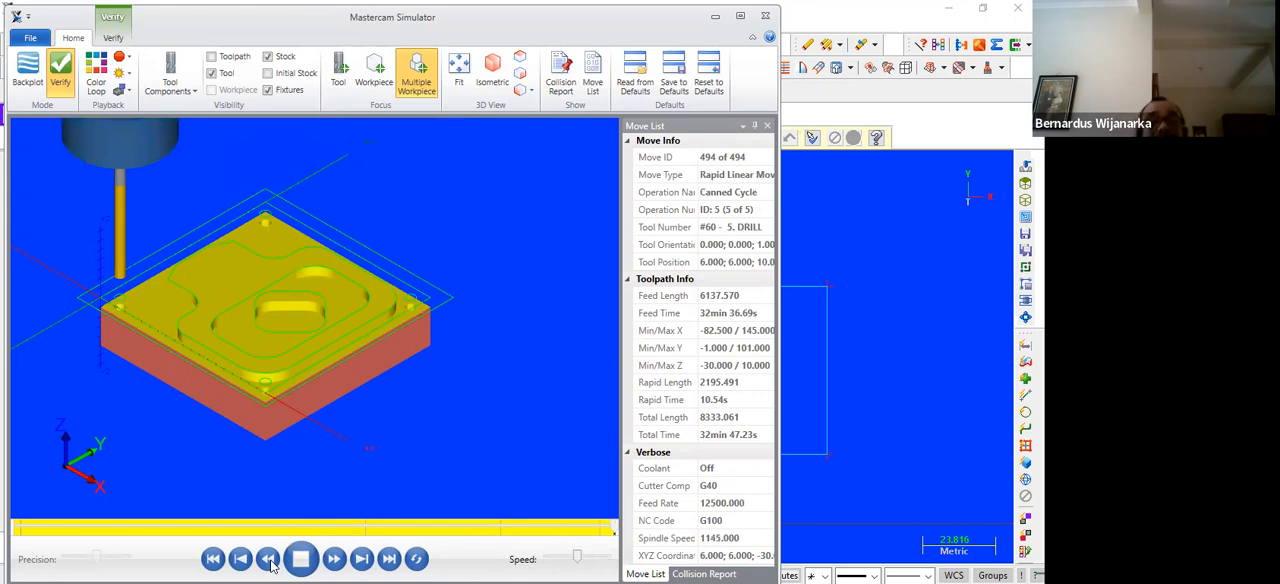
scroll(320, 340, up, 2)
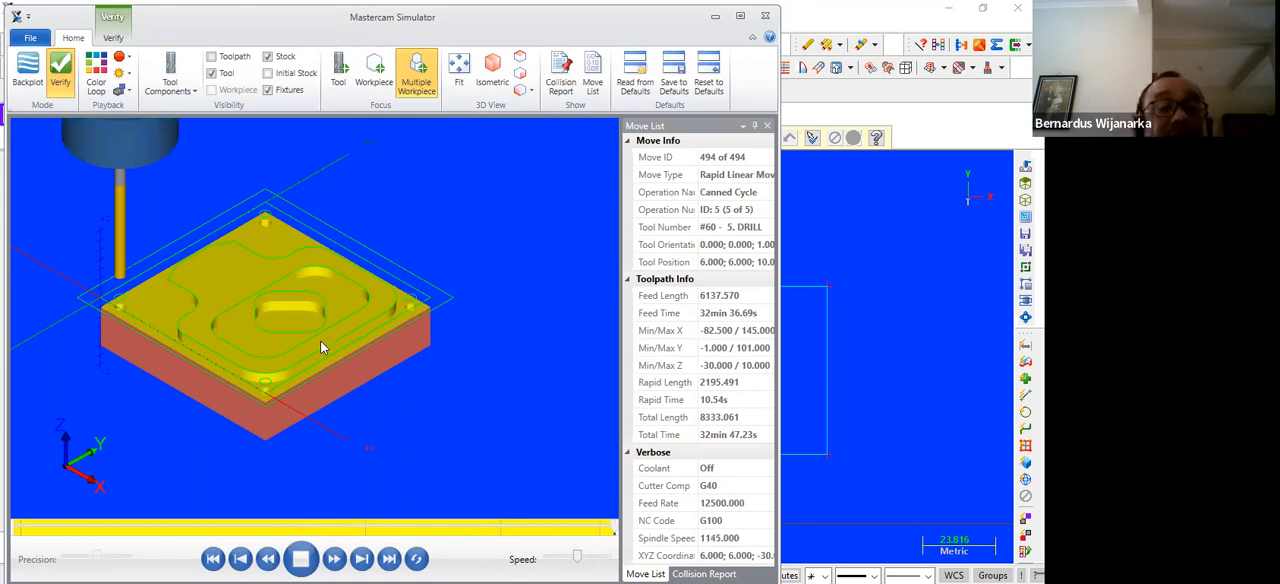
scroll(320, 340, up, 3)
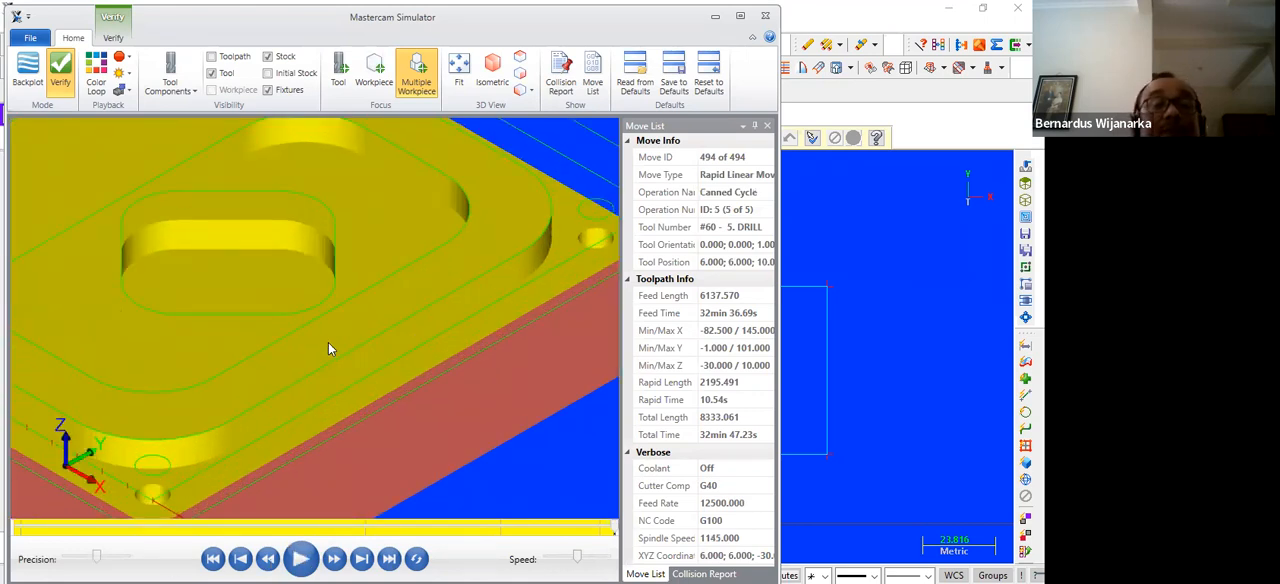
scroll(329, 342, down, 5)
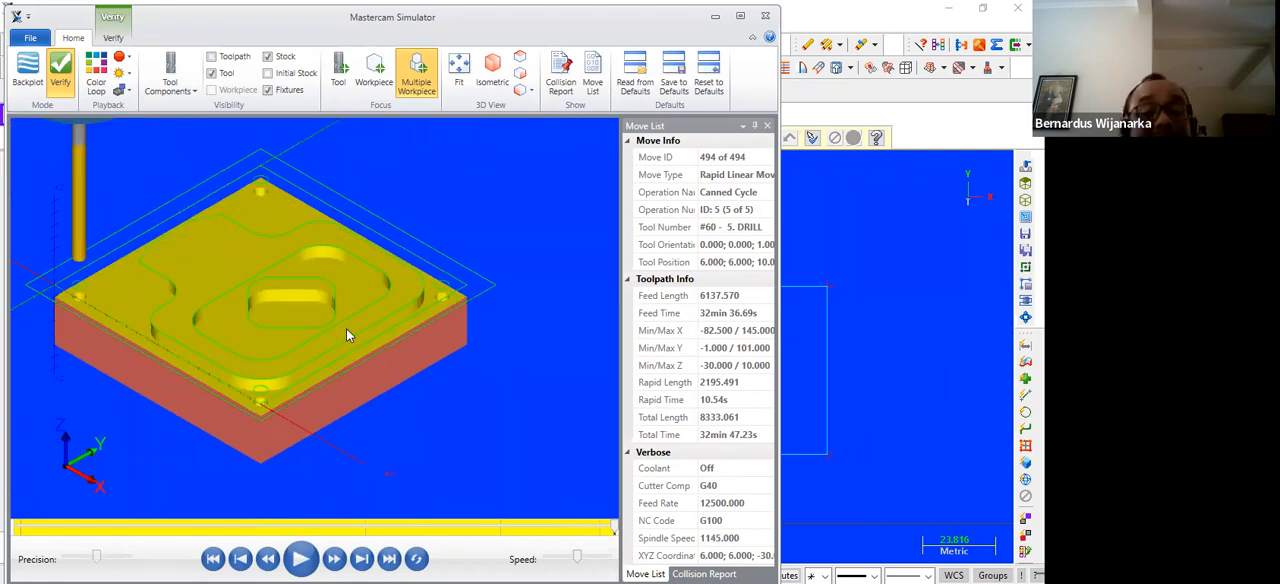
click(765, 16)
Review the tool settings of the fourth operation's pocket toolpath
scroll(138, 420, down, 1)
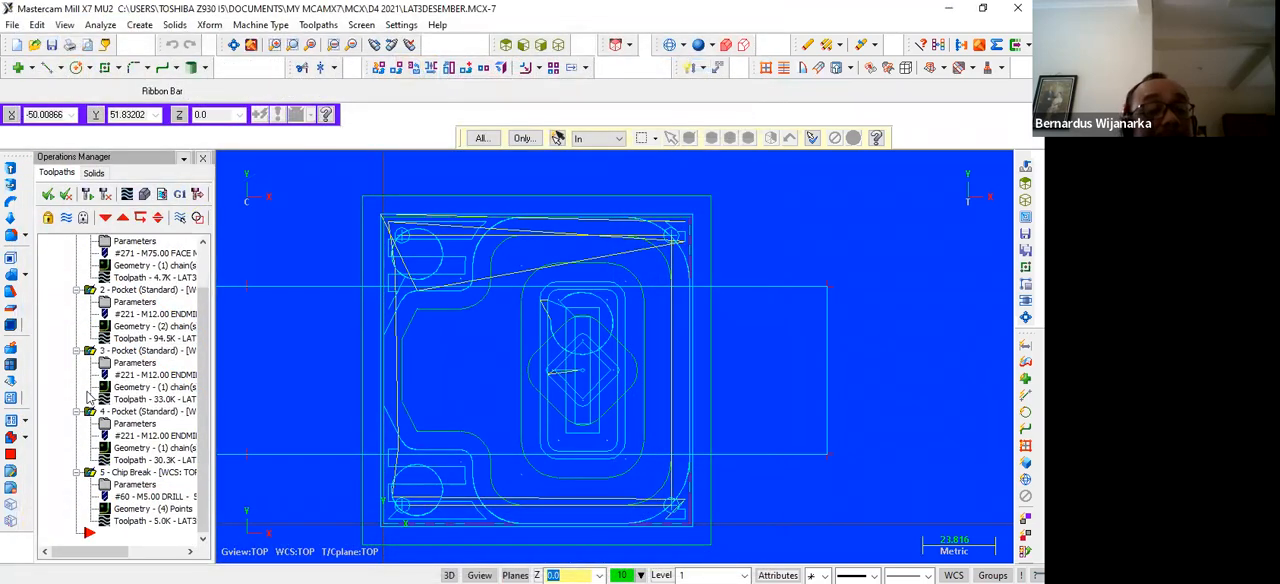
click(136, 426)
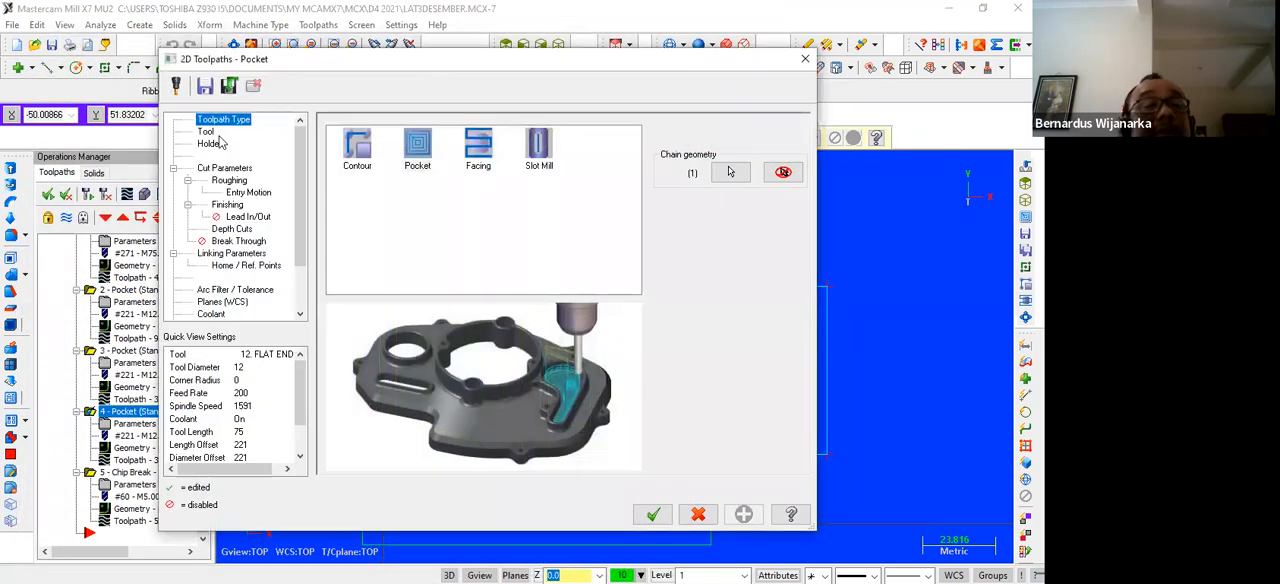
click(207, 132)
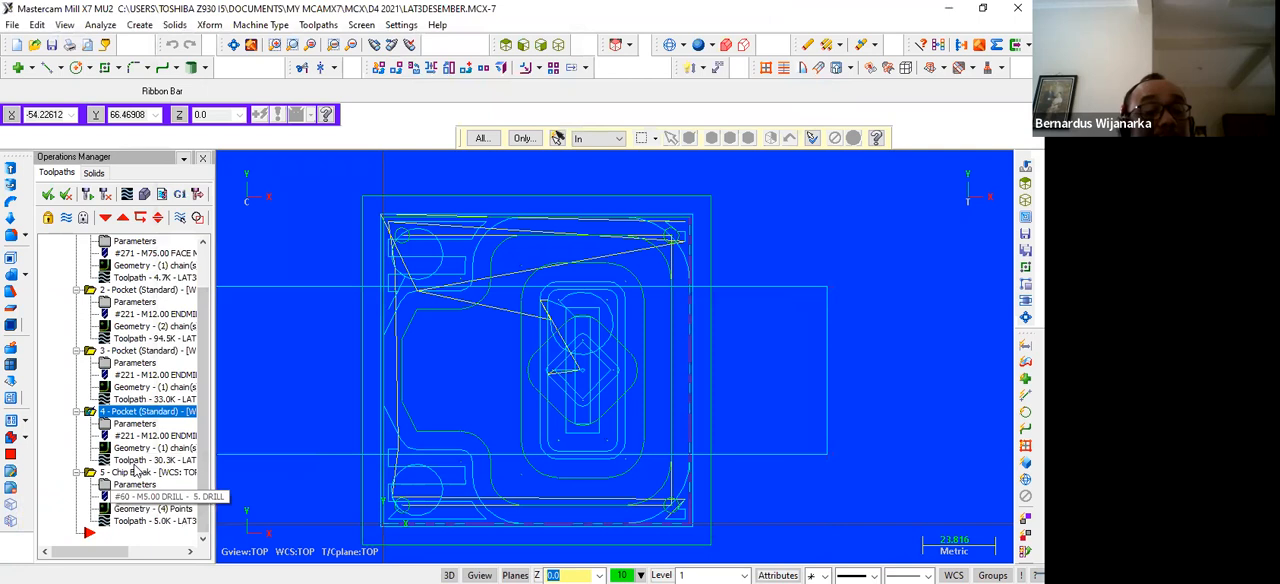
Try a spindle speed of 2500 for the 5 mm drill in the corner-hole drilling, and close the settings without applying it
click(136, 482)
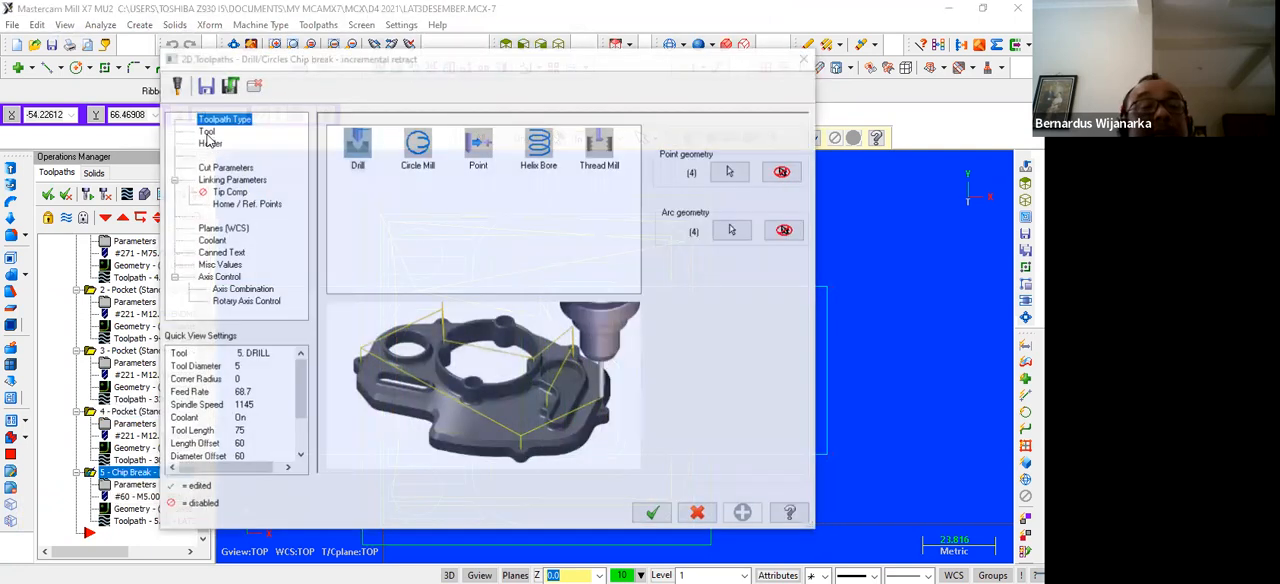
click(207, 132)
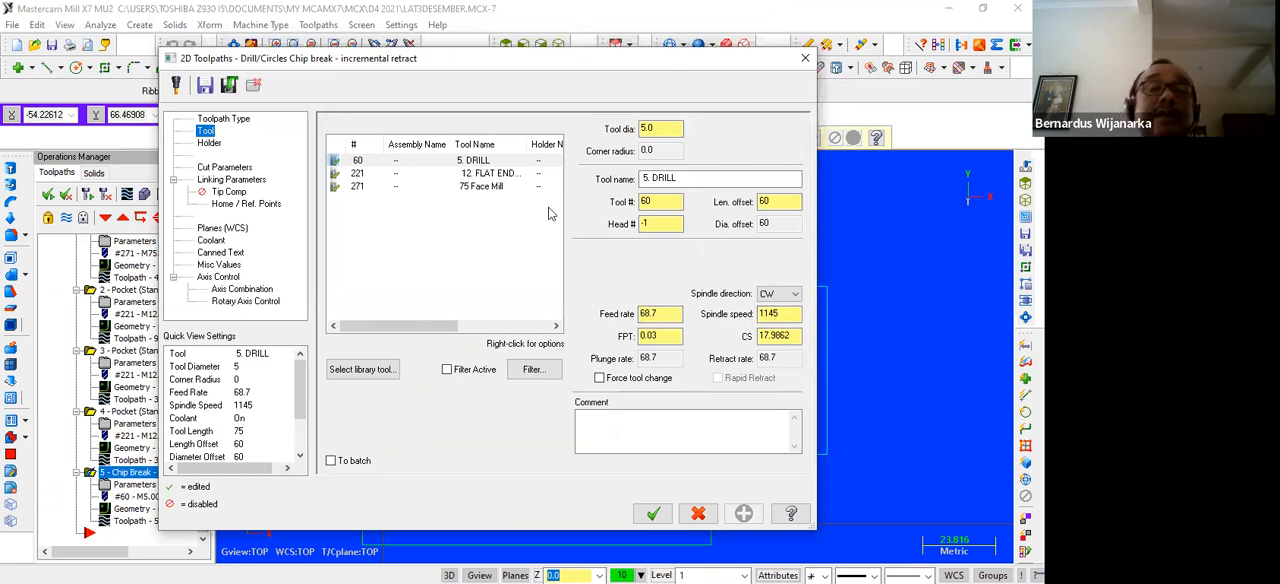
double_click(792, 313)
text(2)
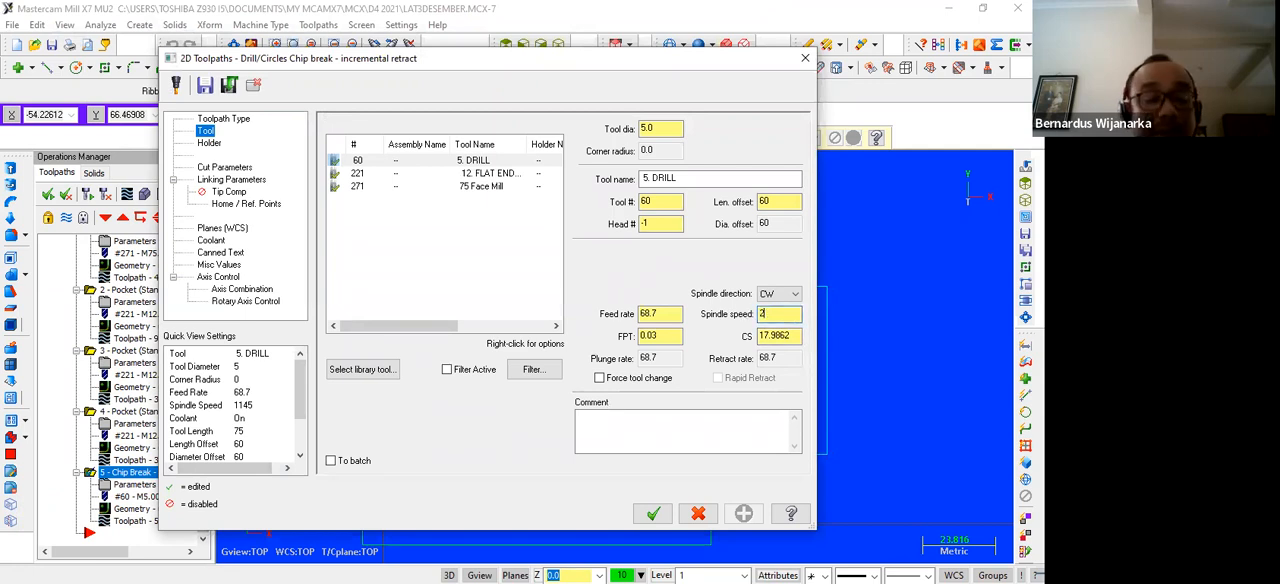
text(500)
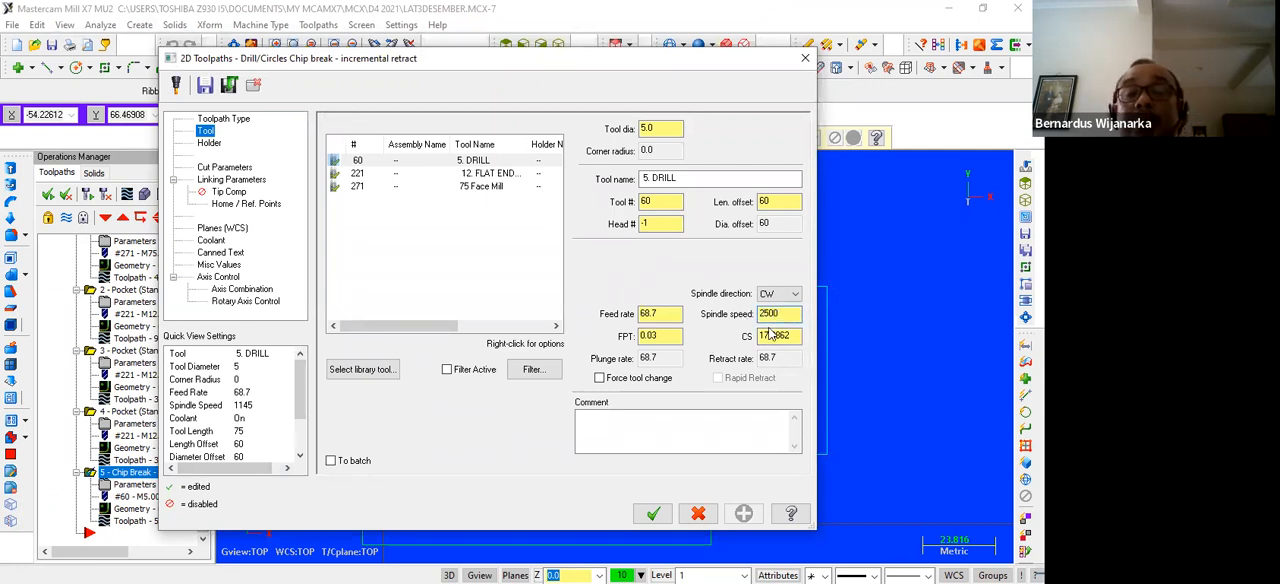
click(771, 337)
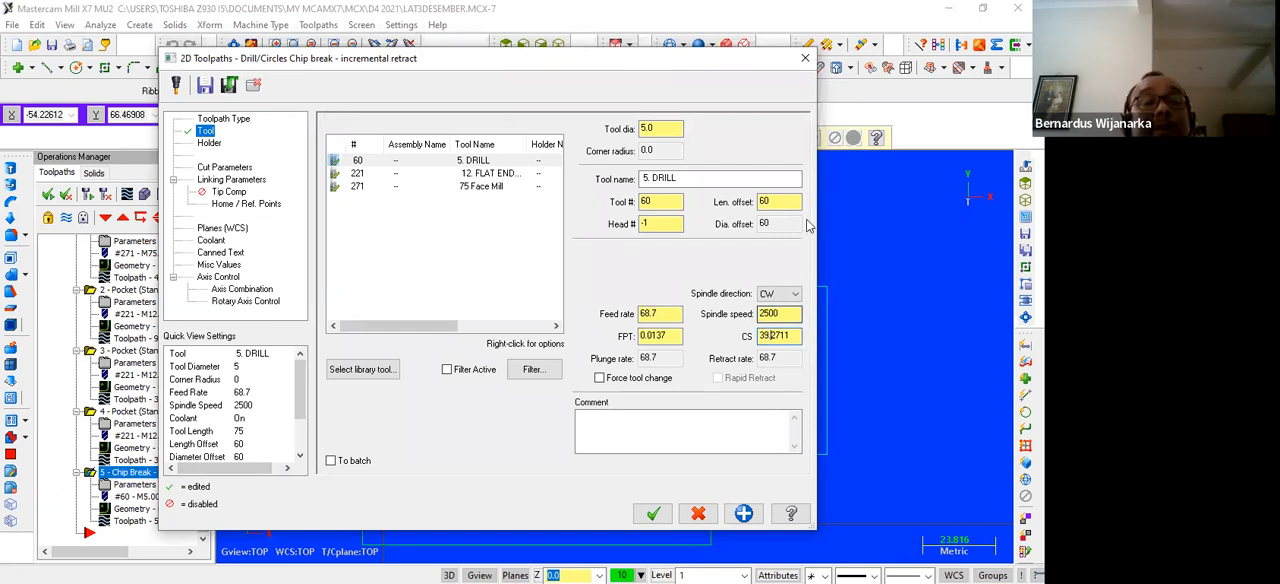
click(805, 58)
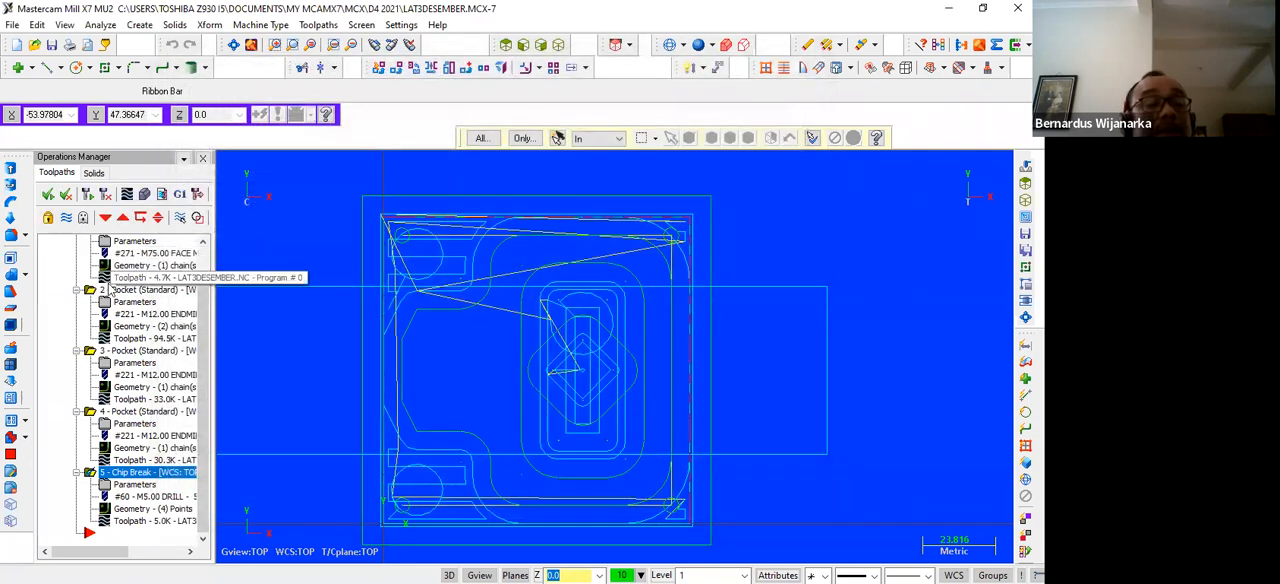
Check the feed rate and spindle speed of the 12 mm flat endmill in the second operation's pocket toolpath
click(125, 303)
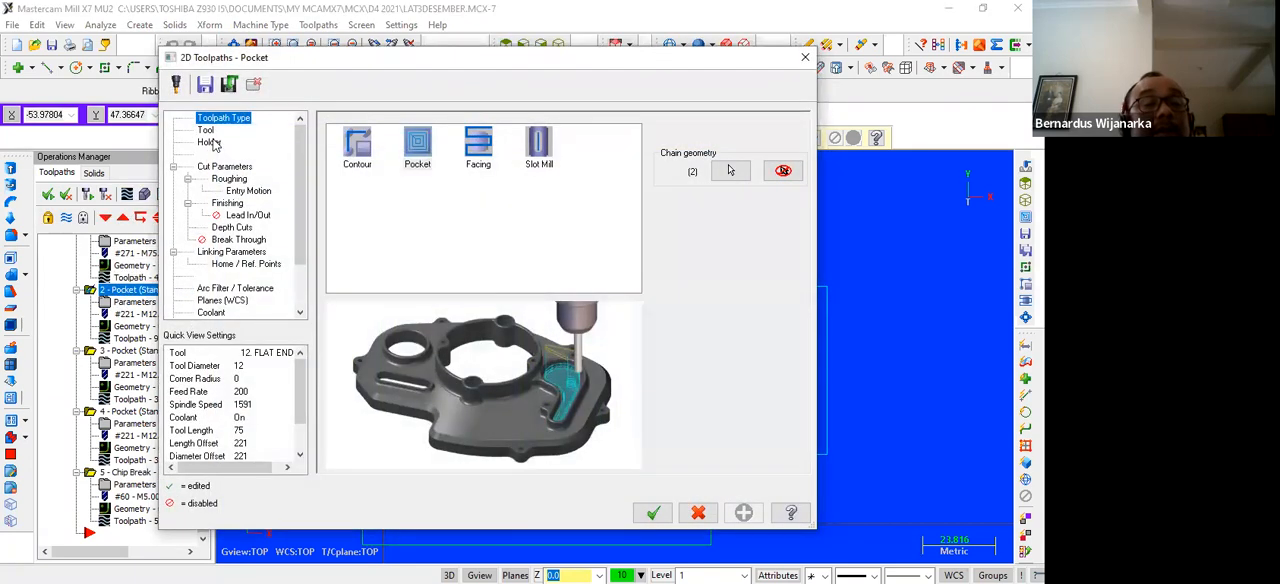
click(210, 131)
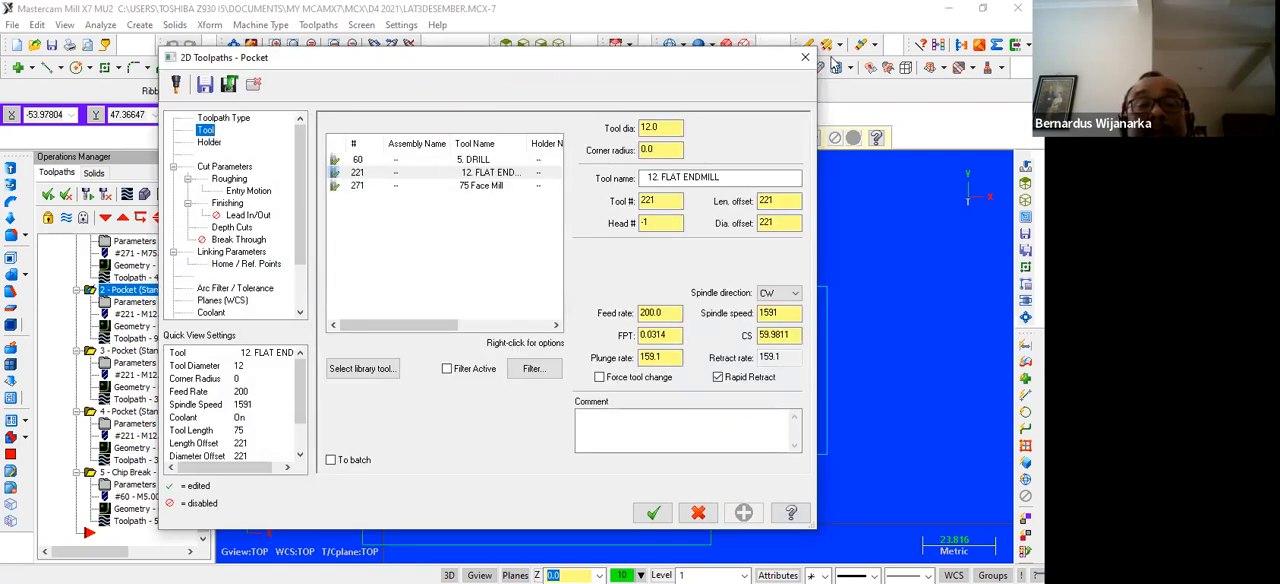
click(806, 57)
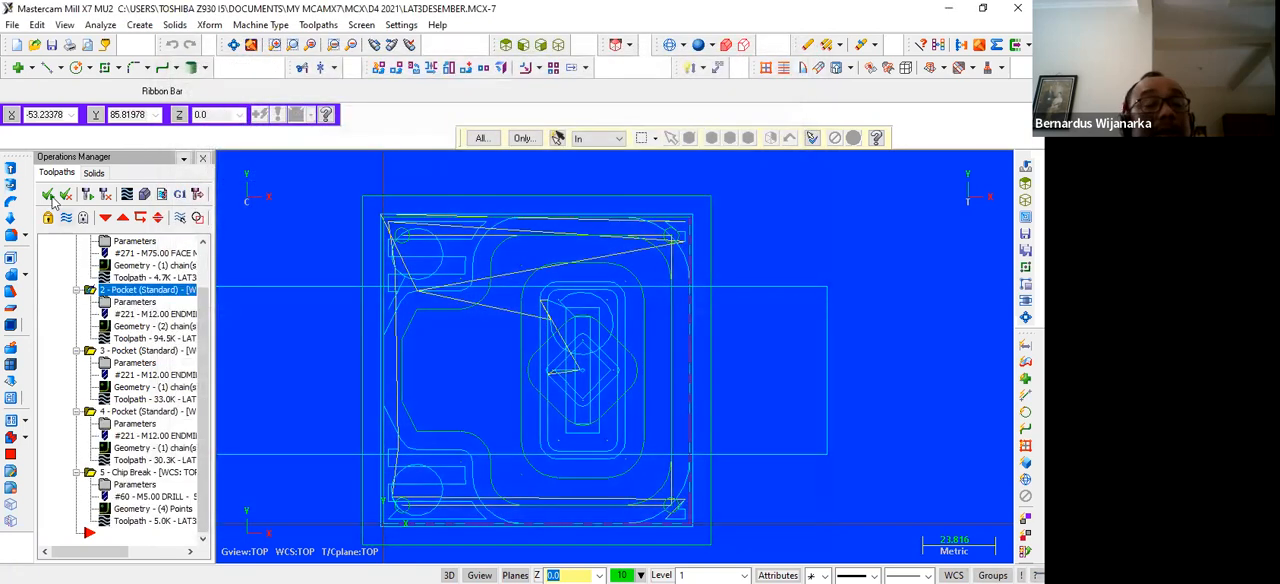
Regenerate the operations, post-process them to an NC file saved as LAT3DESEMBER, and look through the G-code
click(88, 198)
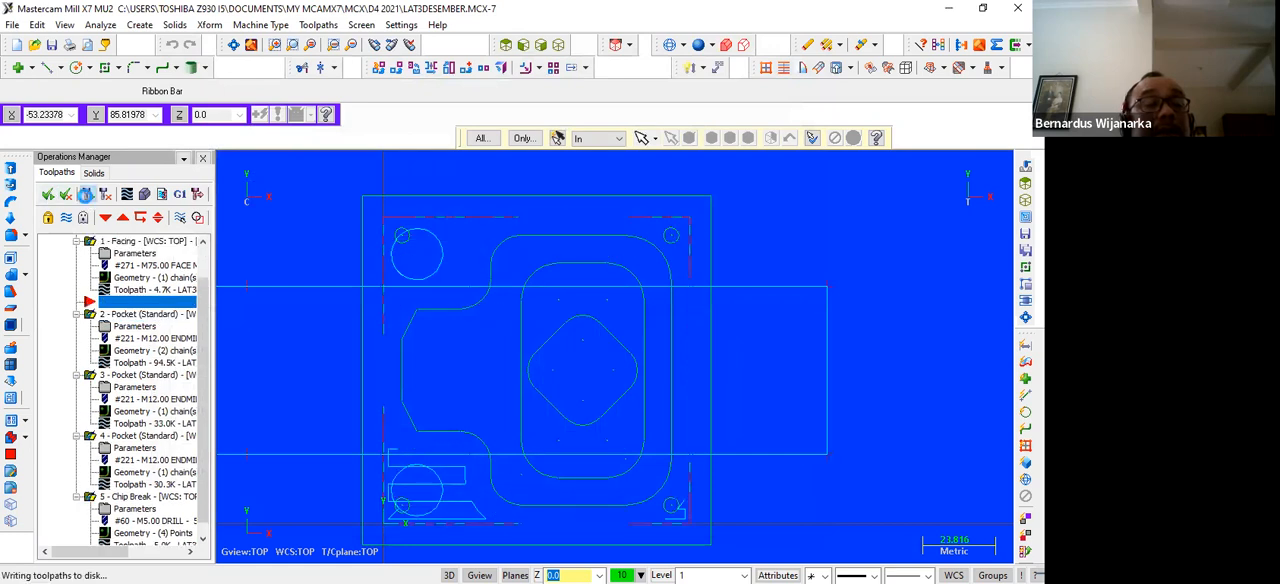
click(184, 196)
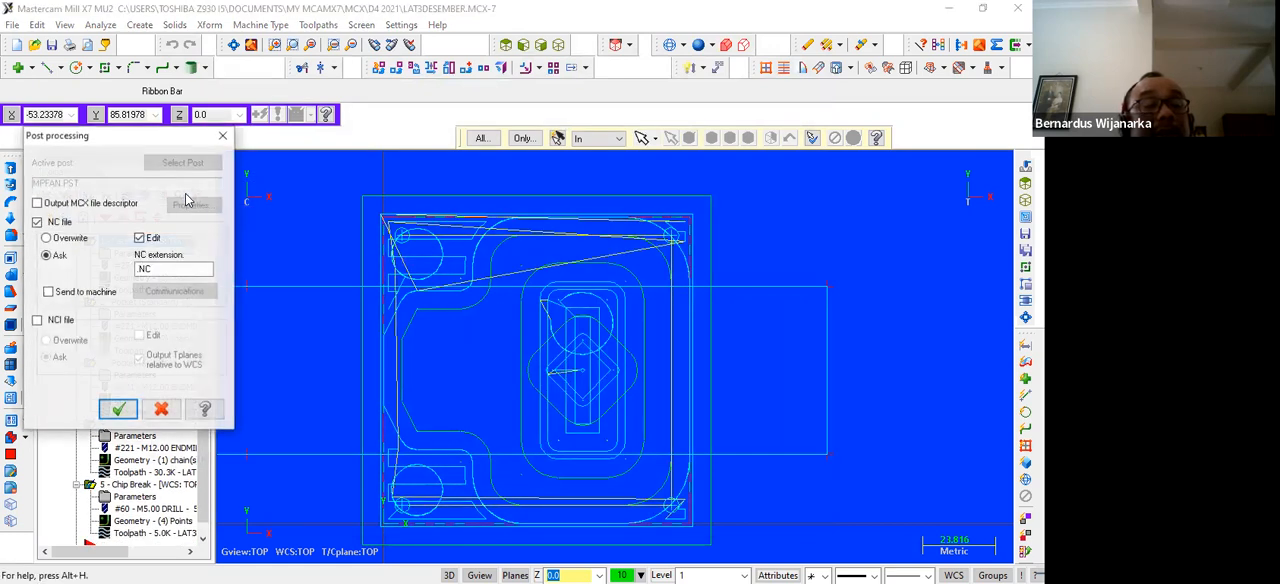
click(116, 409)
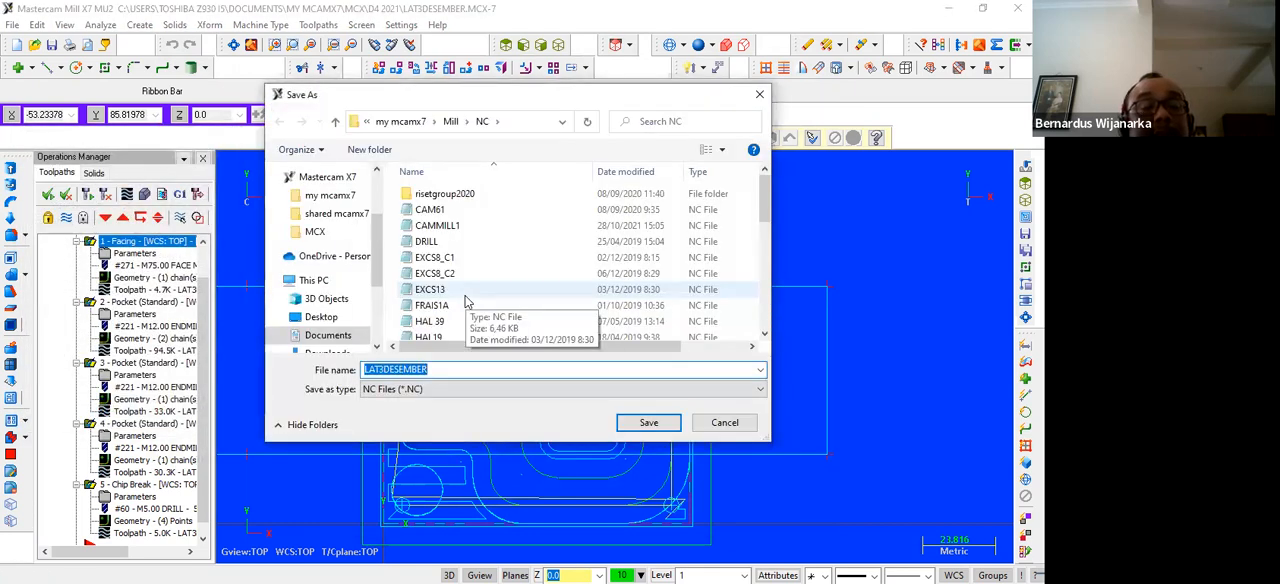
click(648, 423)
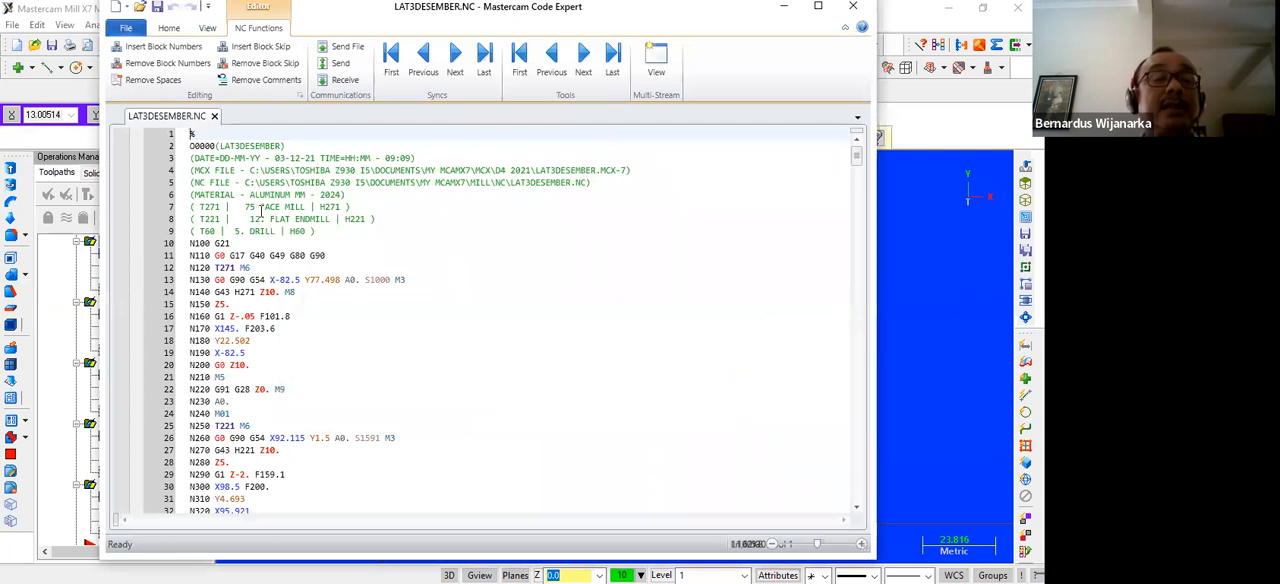
scroll(260, 210, down, 20)
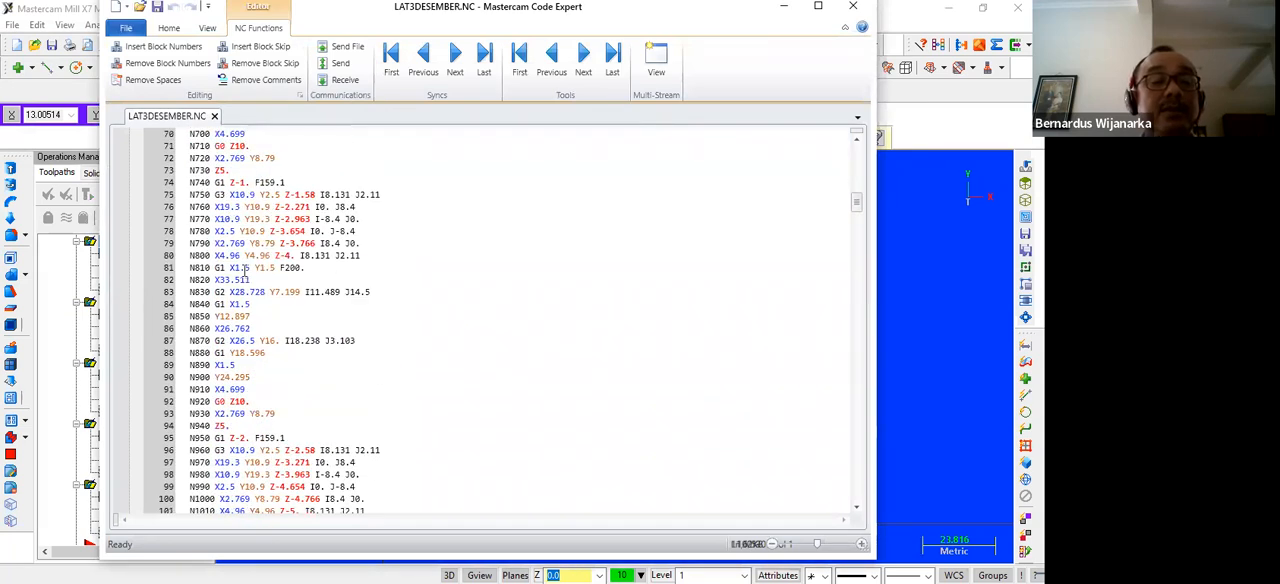
Examine the posted G-code through to the program end, including the drilling cycle, and the tool list and facing moves at the start
scroll(240, 275, down, 20)
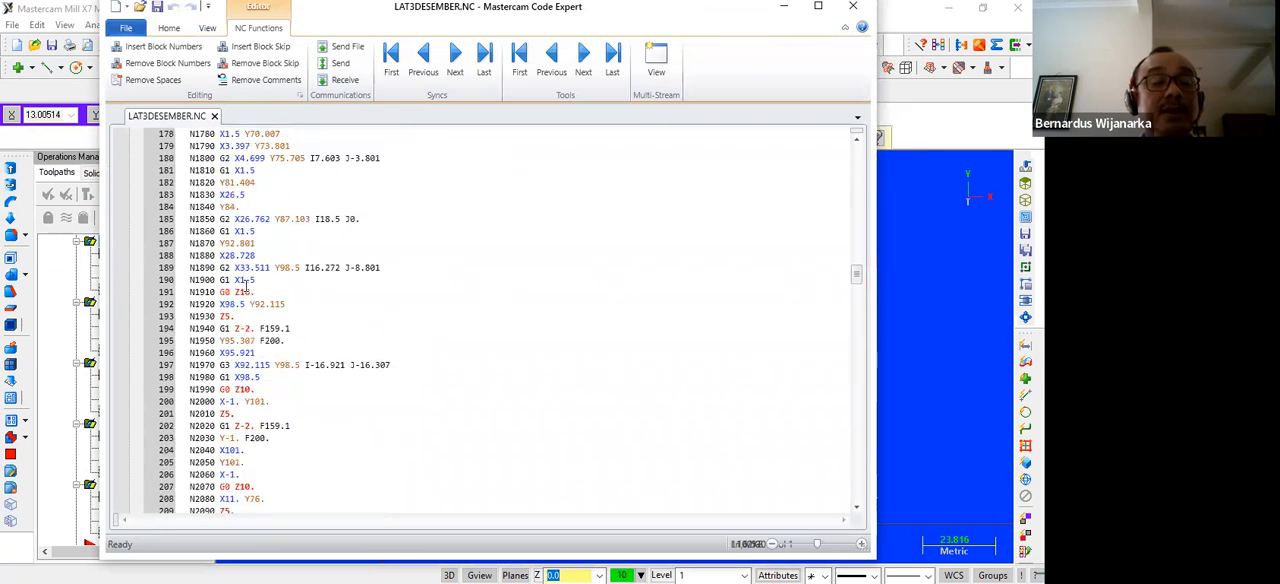
scroll(245, 287, down, 20)
scroll(276, 298, down, 20)
scroll(235, 340, down, 20)
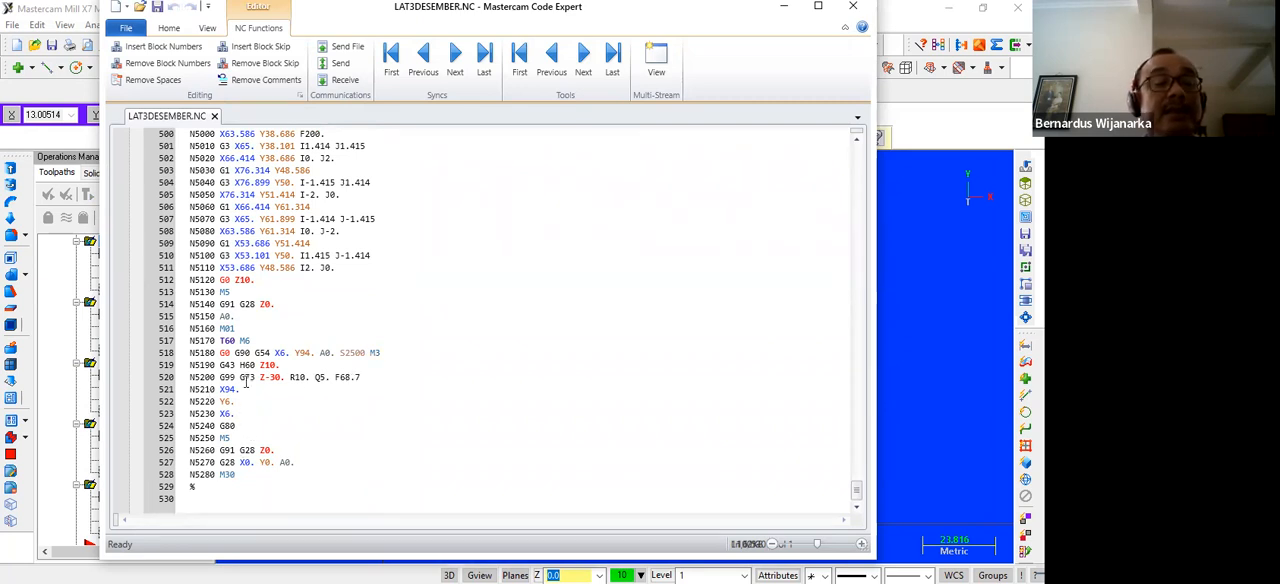
scroll(245, 383, up, 20)
scroll(272, 236, up, 20)
scroll(262, 231, up, 20)
scroll(259, 218, up, 20)
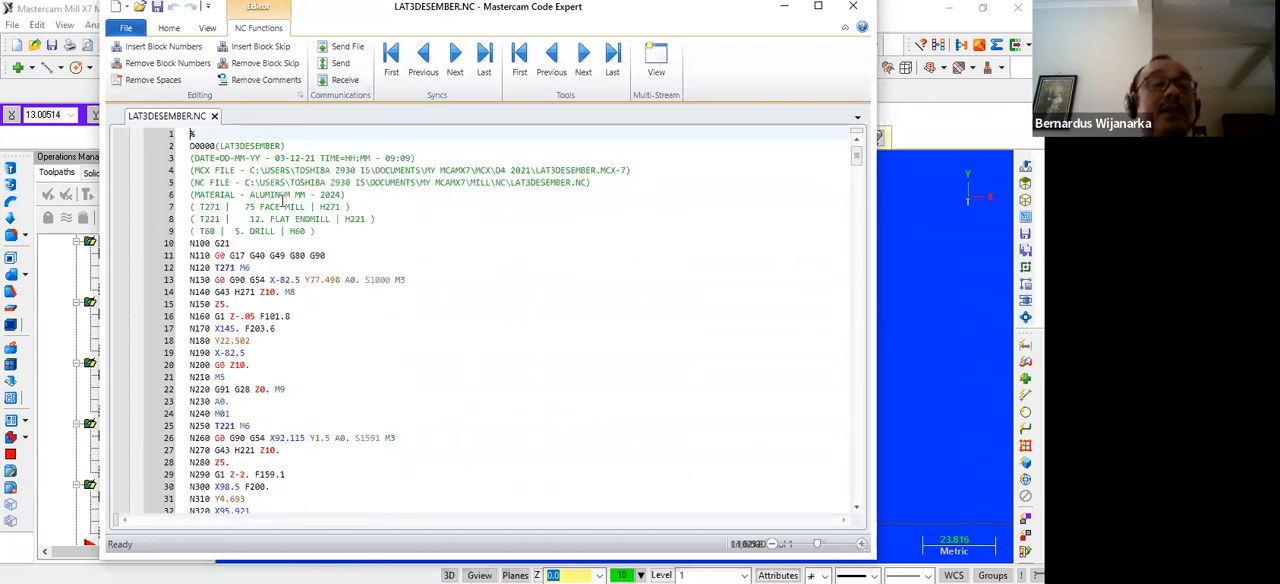
scroll(389, 351, down, 2)
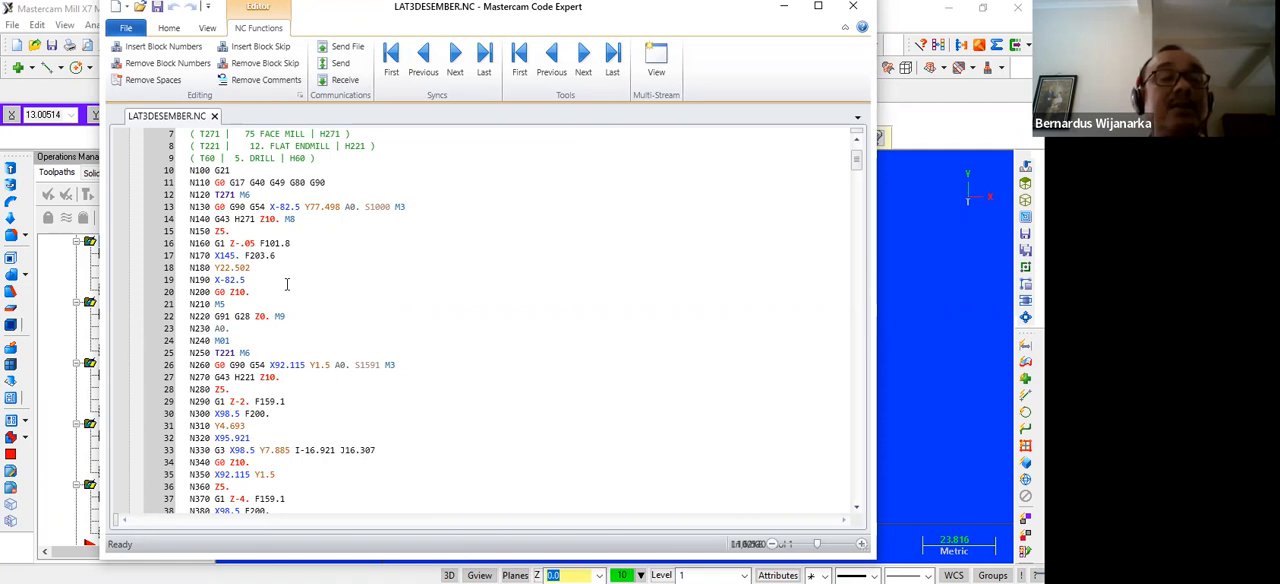
scroll(288, 288, up, 2)
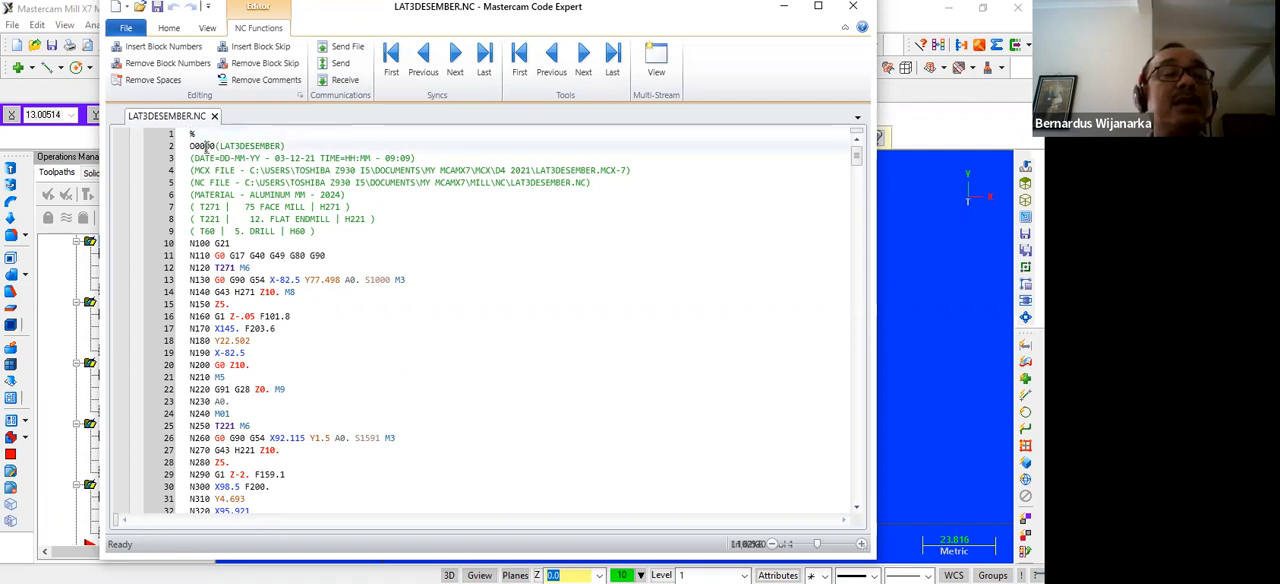
Change the program number in the NC file's header to O0010, save the file, and close the code editor
drag(208, 147, 212, 147)
text(1)
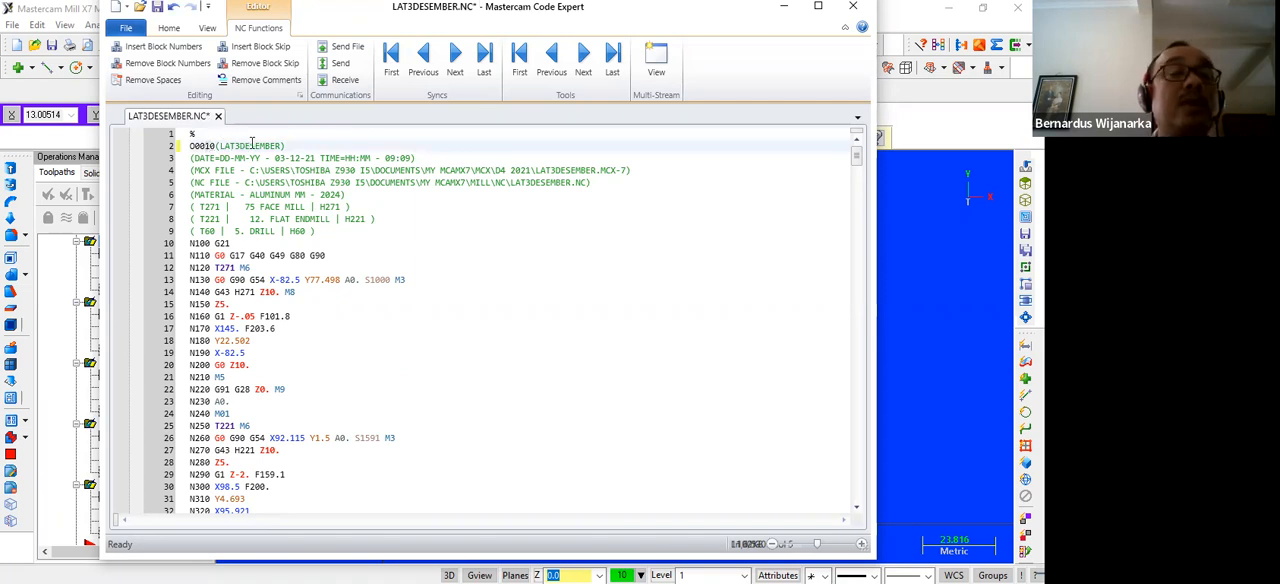
click(157, 10)
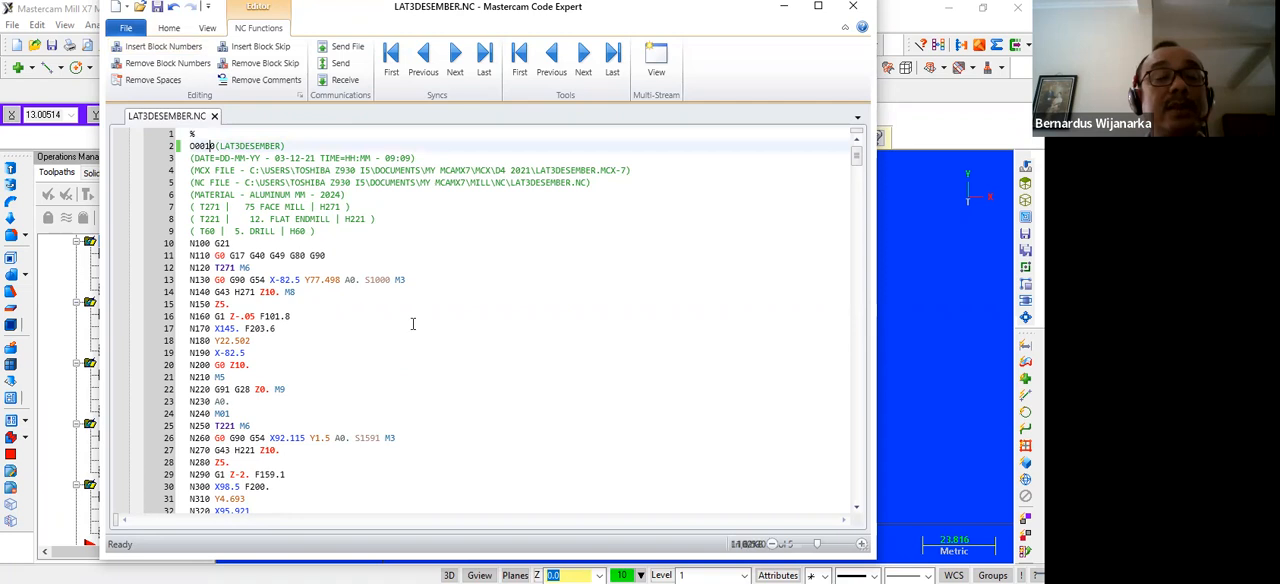
scroll(420, 300, down, 8)
scroll(500, 270, up, 2)
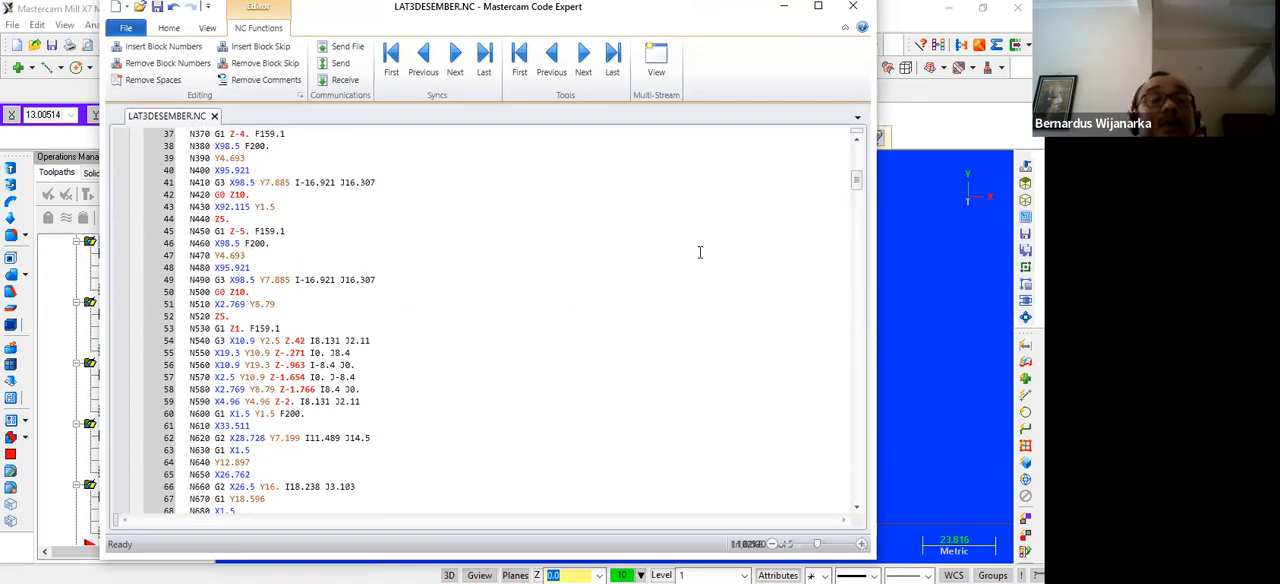
click(856, 10)
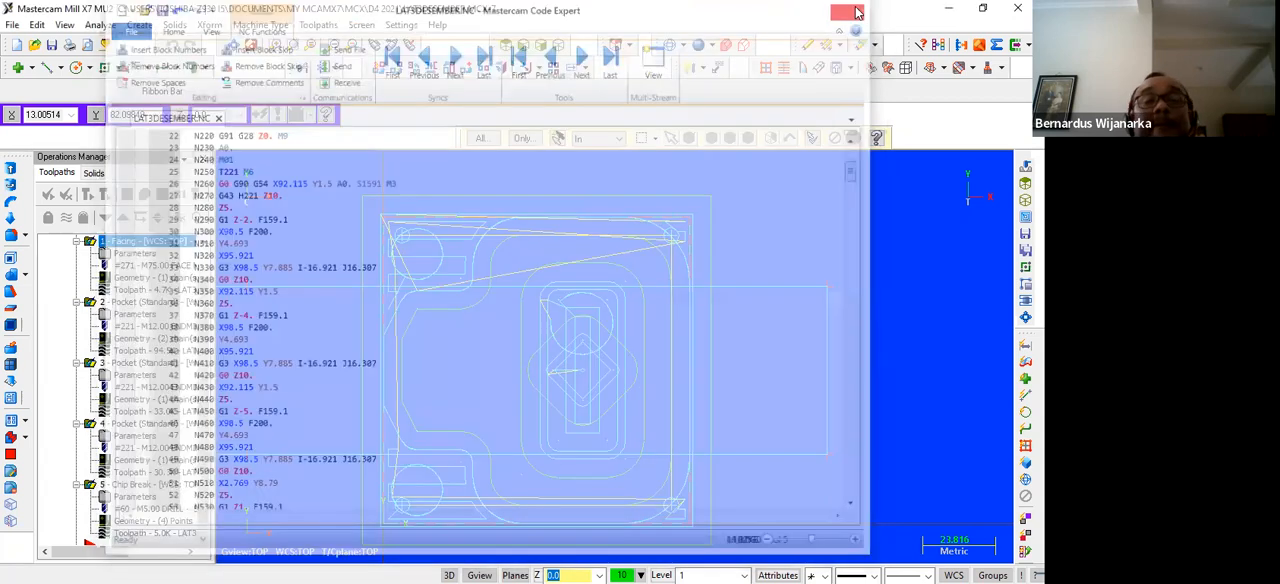
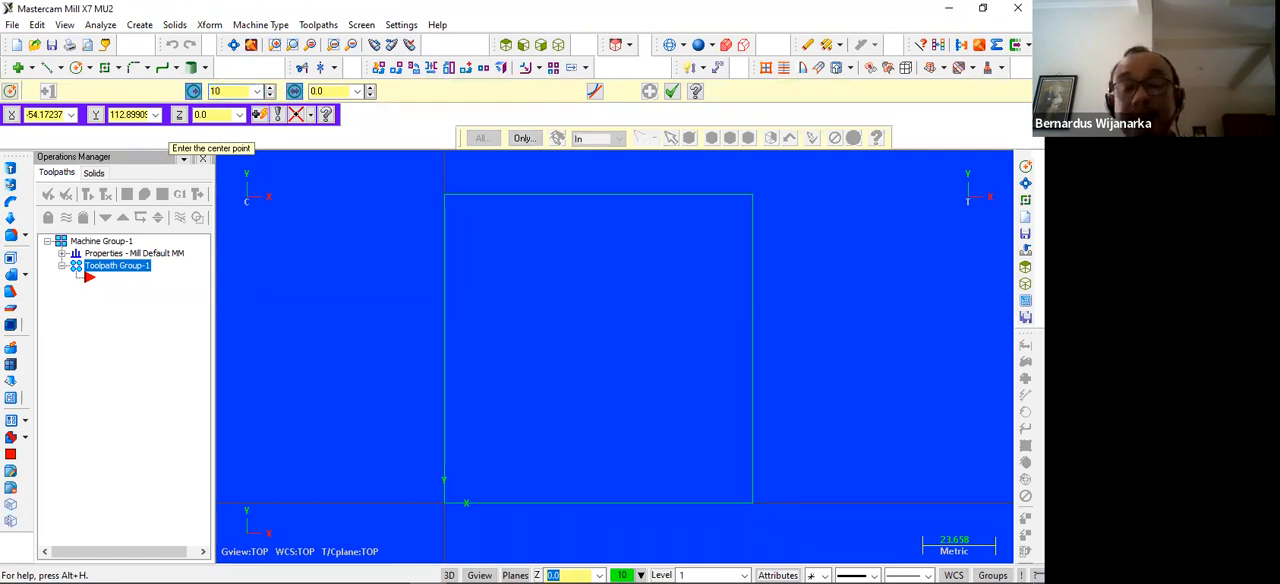
Draw a circle of radius 10 mm centred at 50,50 inside the square
text(10)
key(Return)
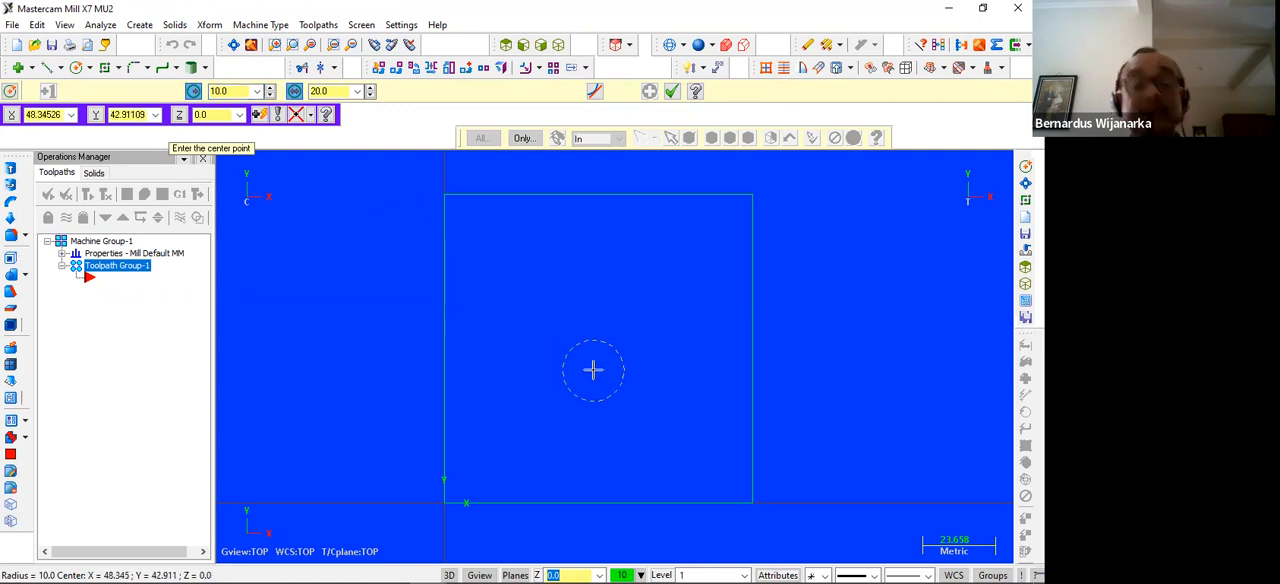
text(50,5)
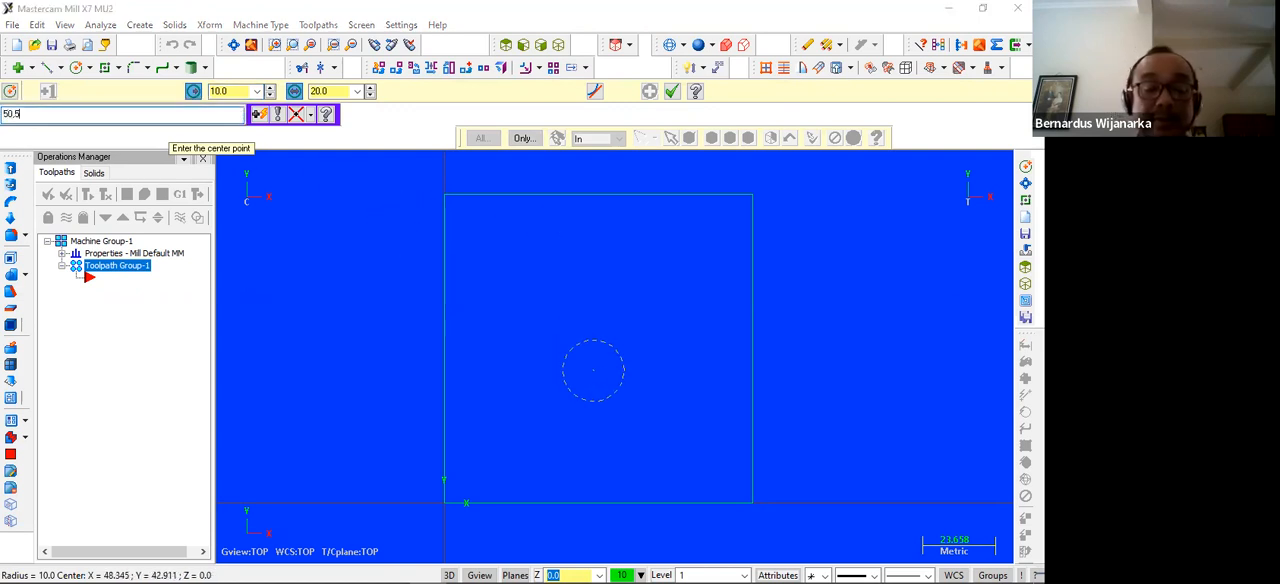
text(0)
key(Return)
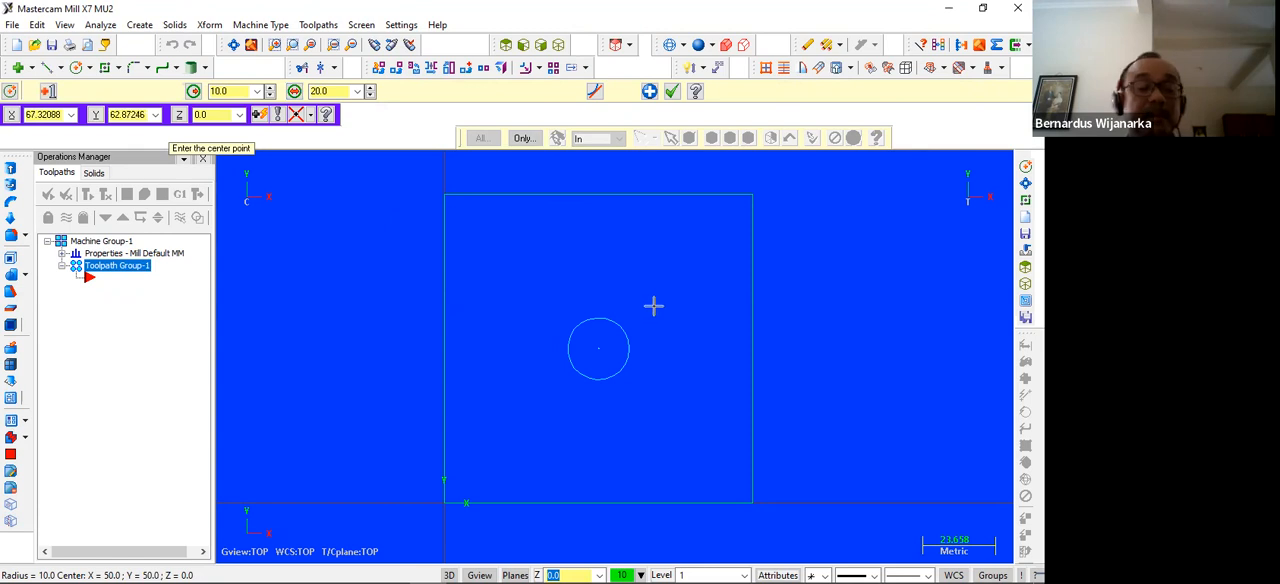
key(Escape)
scroll(800, 331, down, 1)
scroll(755, 325, up, 1)
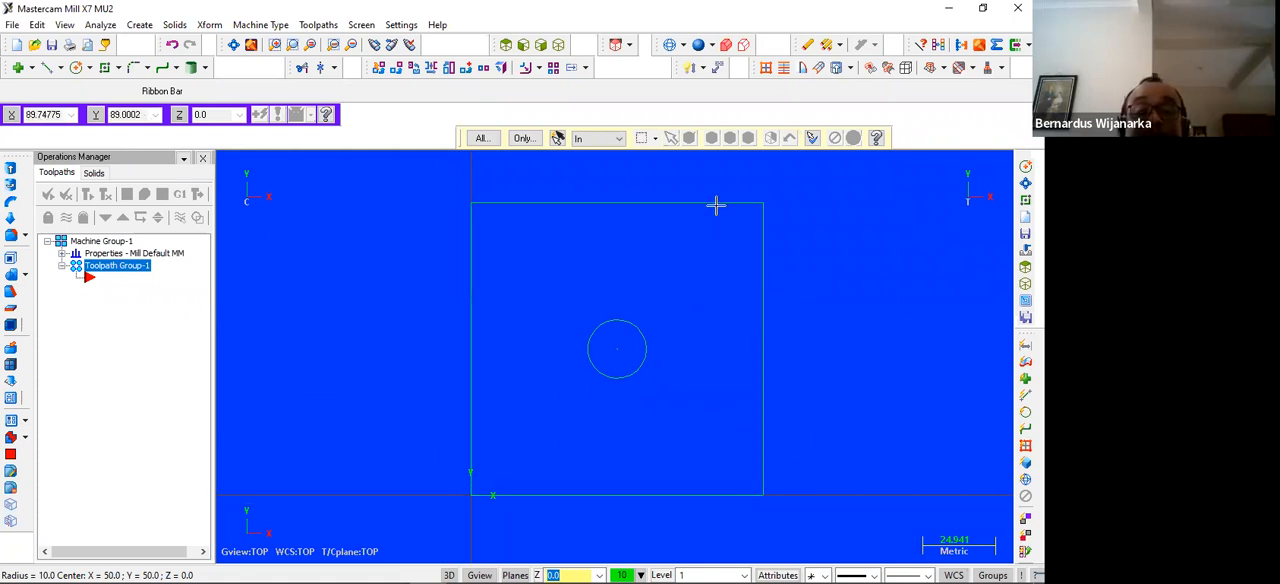
scroll(820, 346, down, 2)
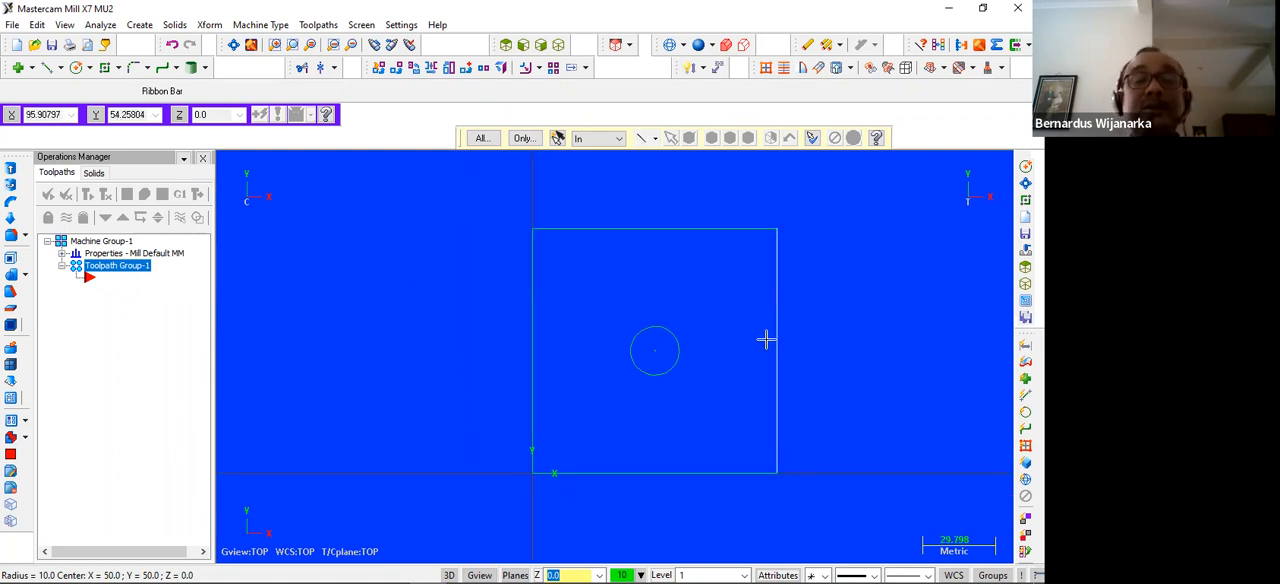
scroll(843, 337, down, 1)
scroll(843, 337, up, 1)
scroll(843, 337, up, 1)
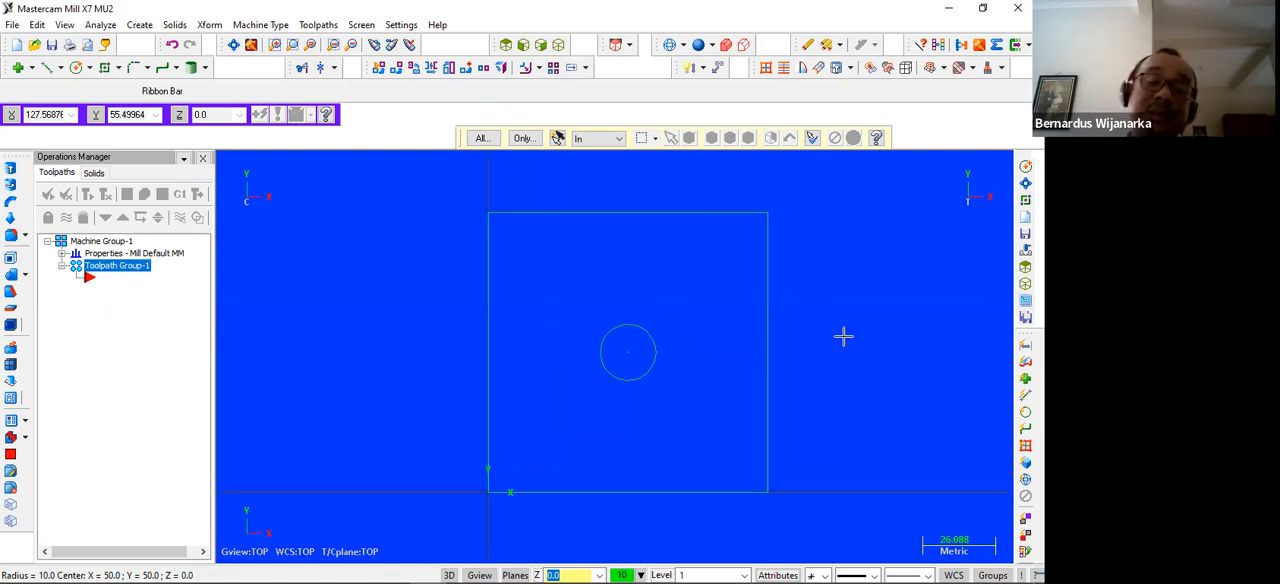
scroll(843, 337, down, 1)
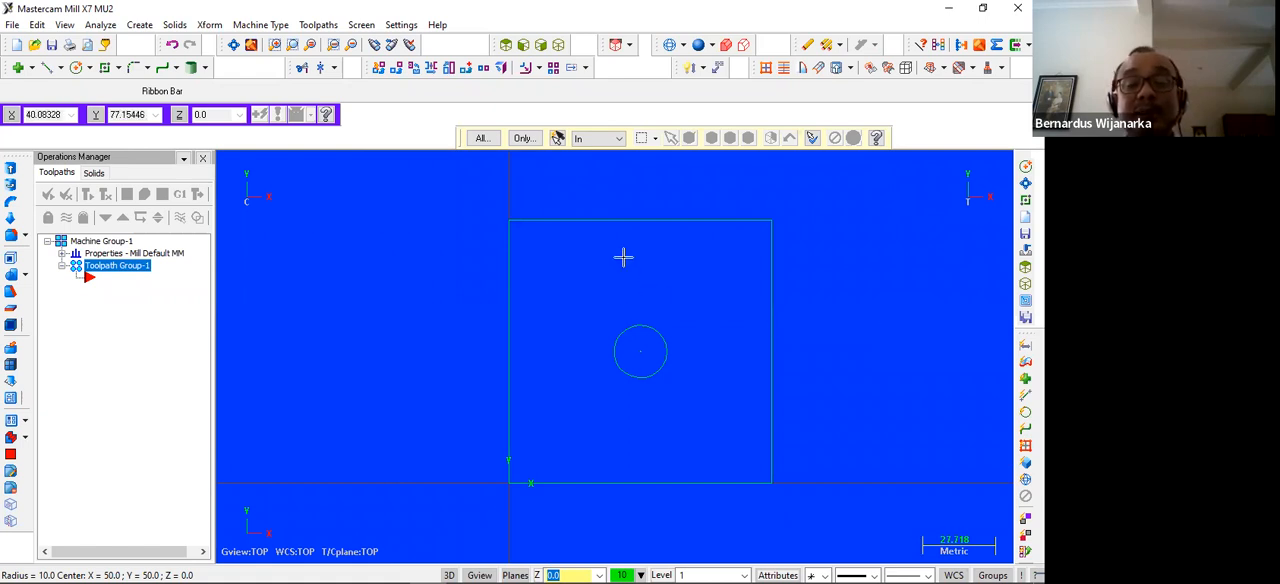
scroll(667, 262, down, 1)
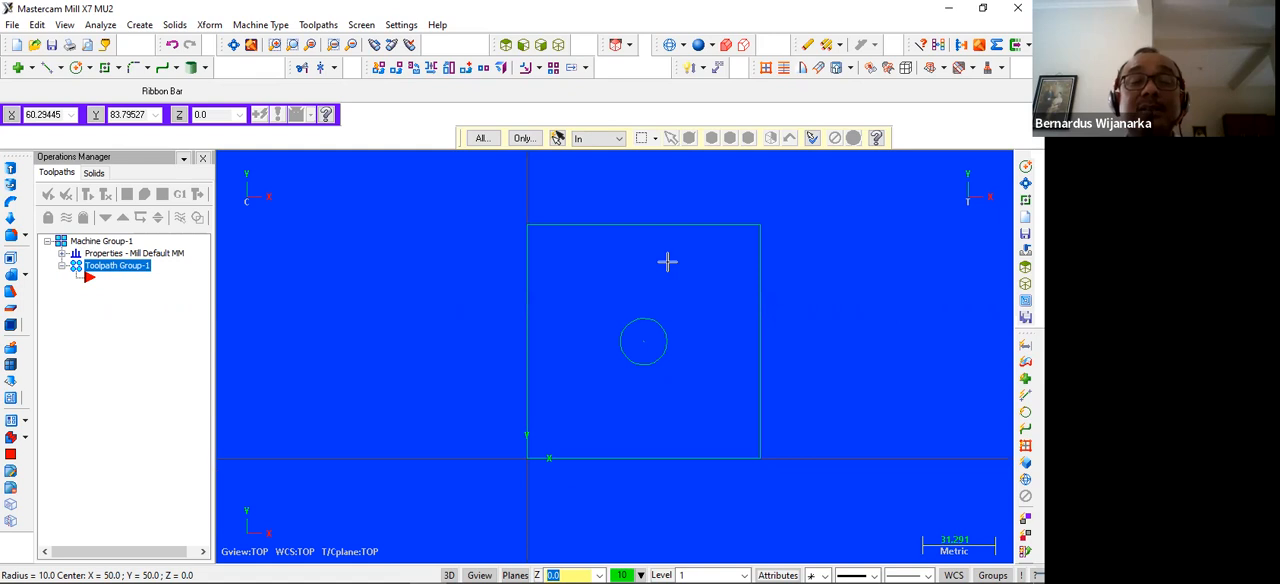
scroll(667, 262, up, 1)
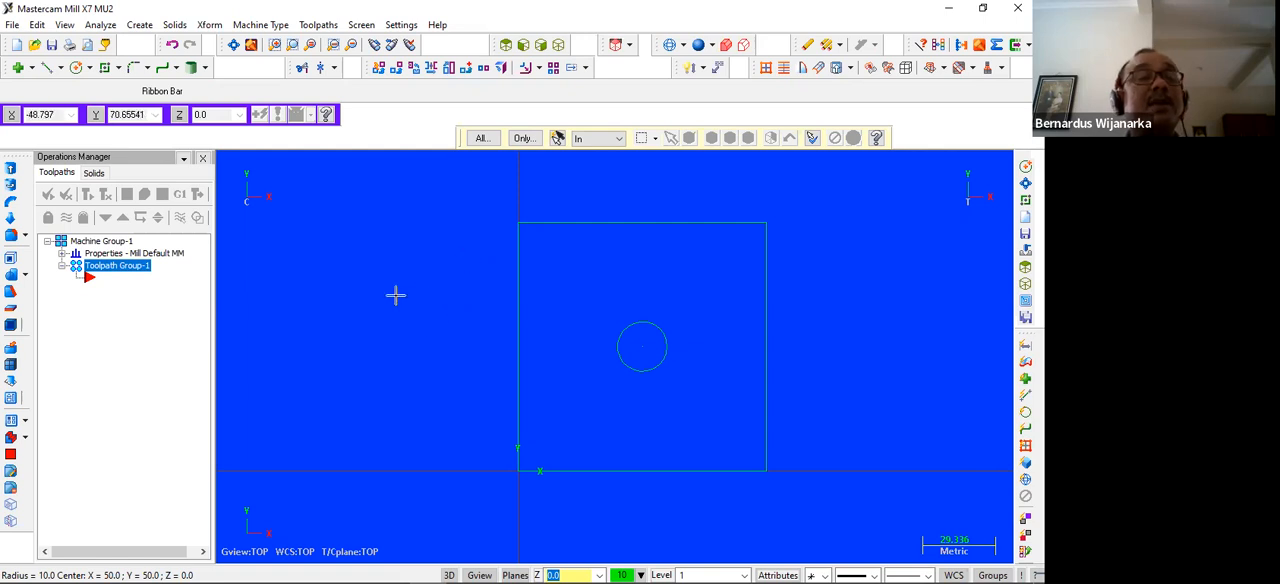
Draw a larger rectangle around the square from corner -7,-7 to corner 107,107
click(105, 68)
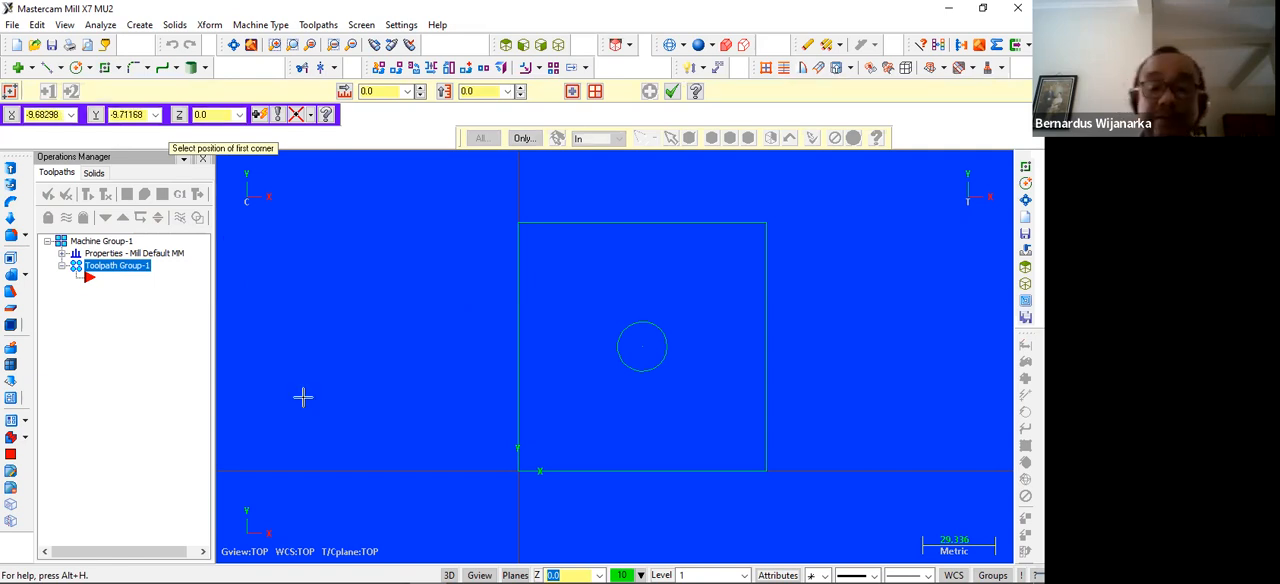
key(space)
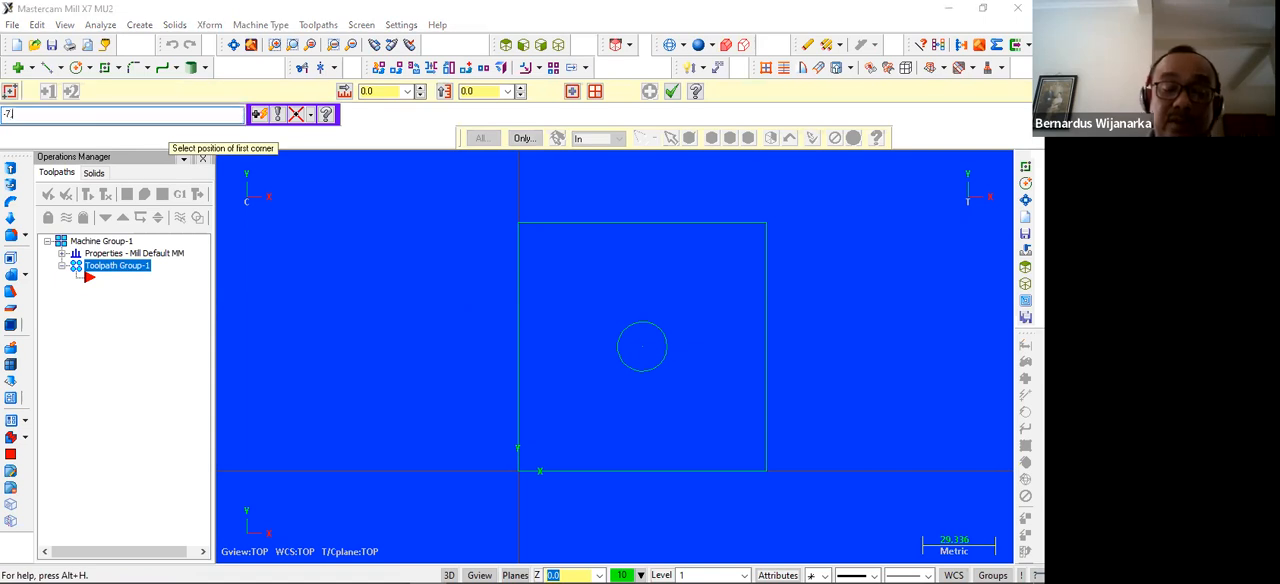
text(-7,7)
key(Return)
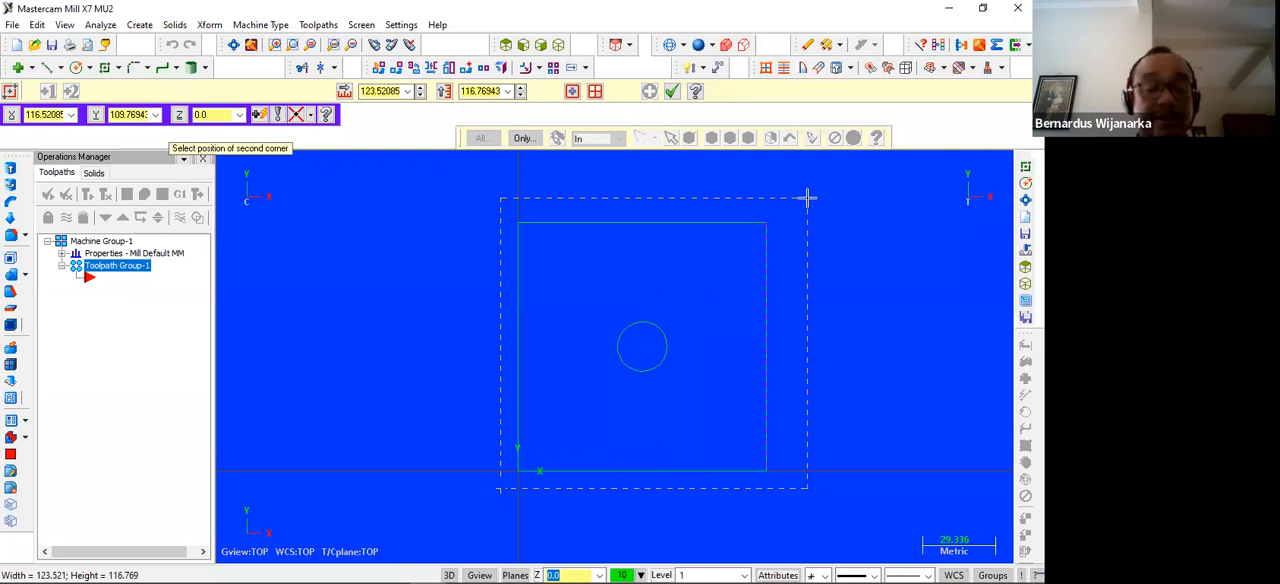
key(space)
text(107,107)
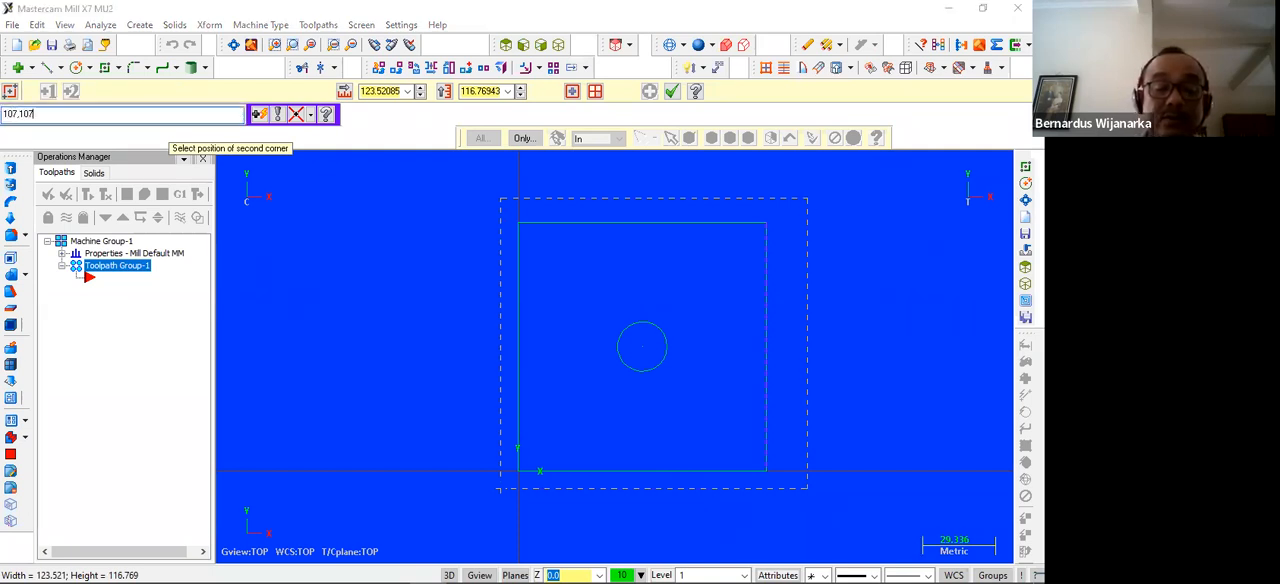
key(Return)
key(Escape)
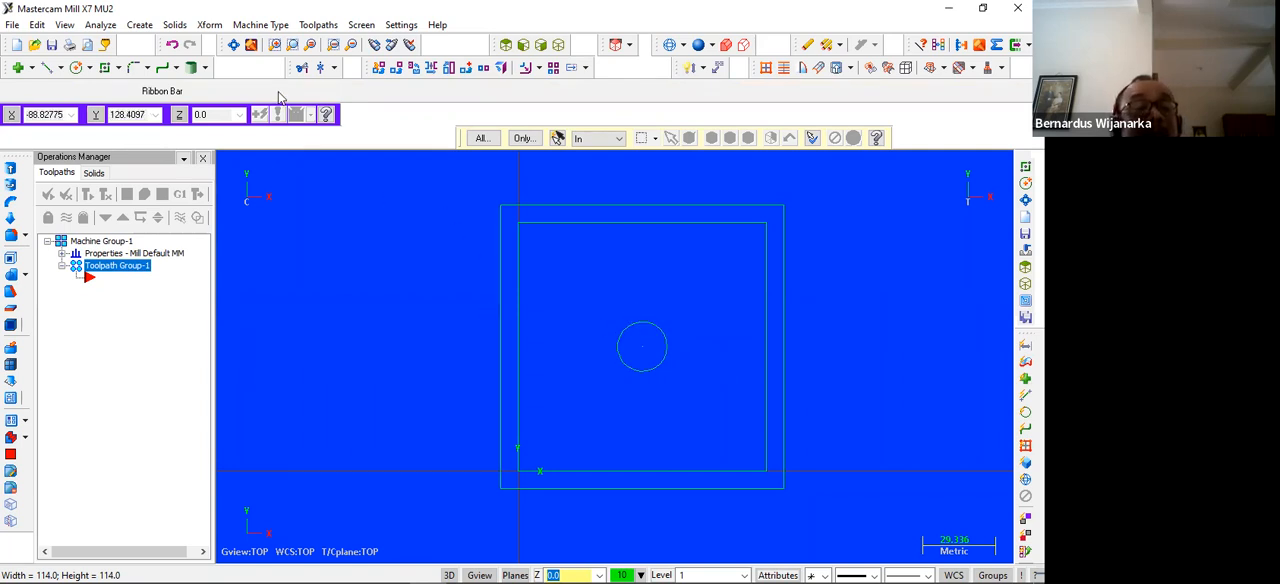
Set up rectangular stock for the machine group measuring 100 mm in Y, 100 mm in X and 40 mm in Z
click(62, 253)
click(120, 289)
click(174, 266)
text(100)
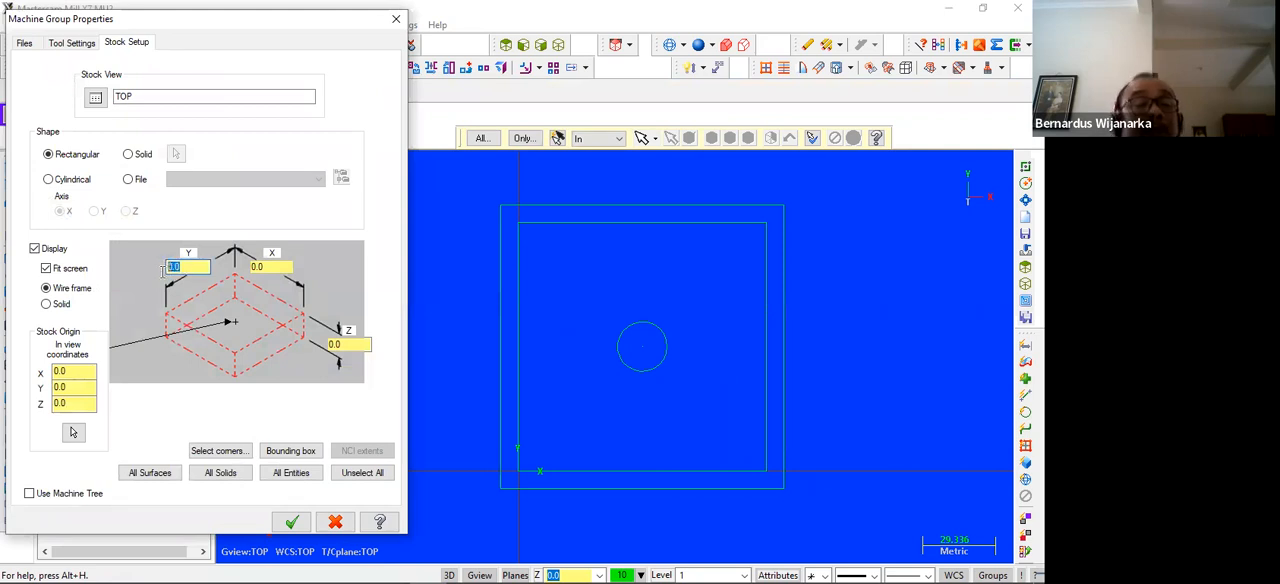
key(Tab)
text(100)
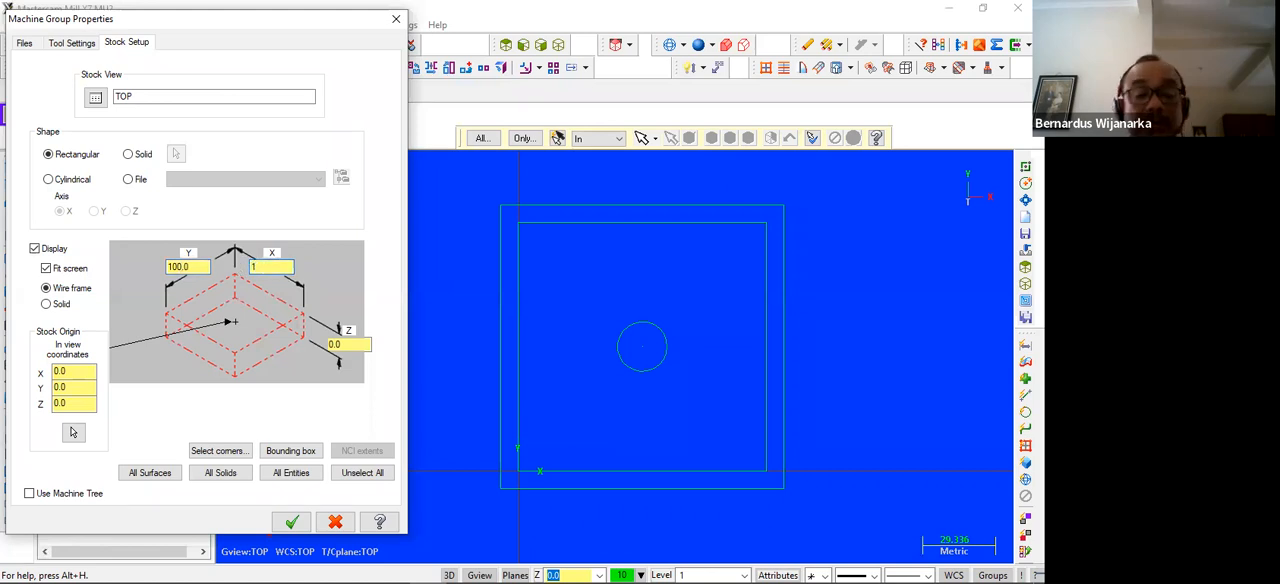
double_click(345, 343)
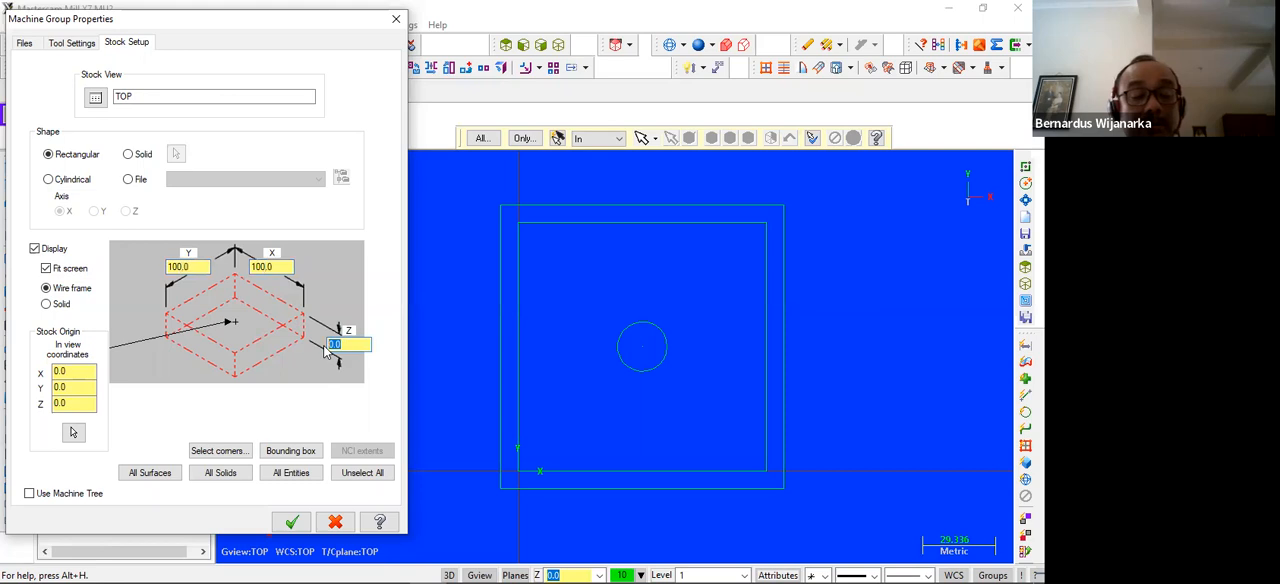
text(4)
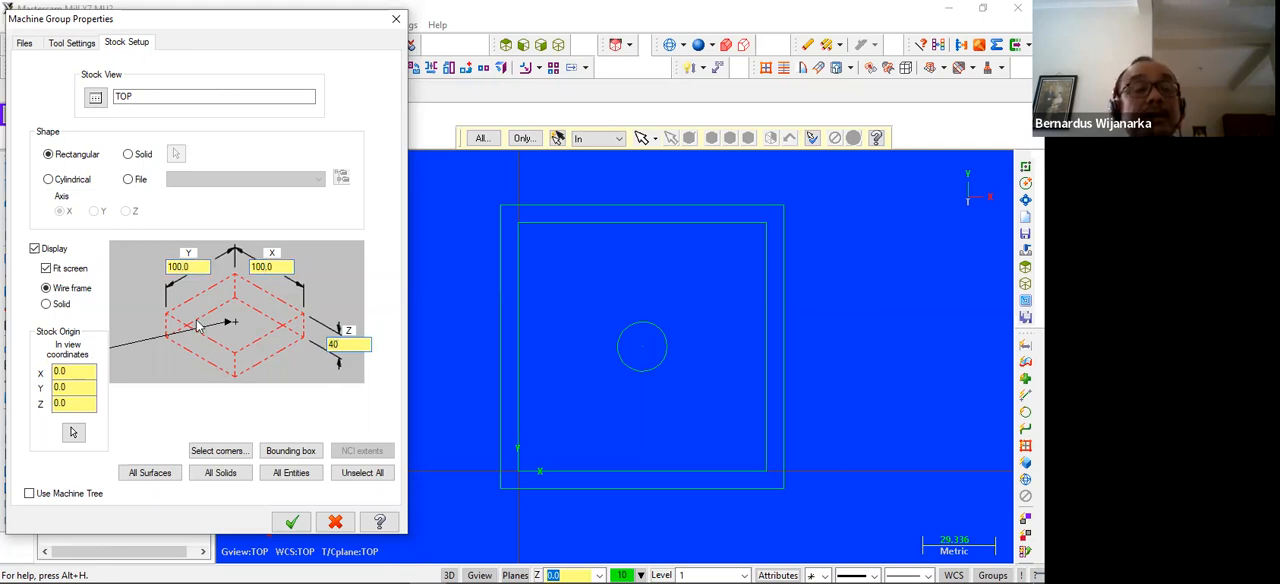
text(0)
click(291, 521)
Start a pocket toolpath with the default NC name T, chaining the outer rectangle and the central circle
scroll(843, 350, down, 1)
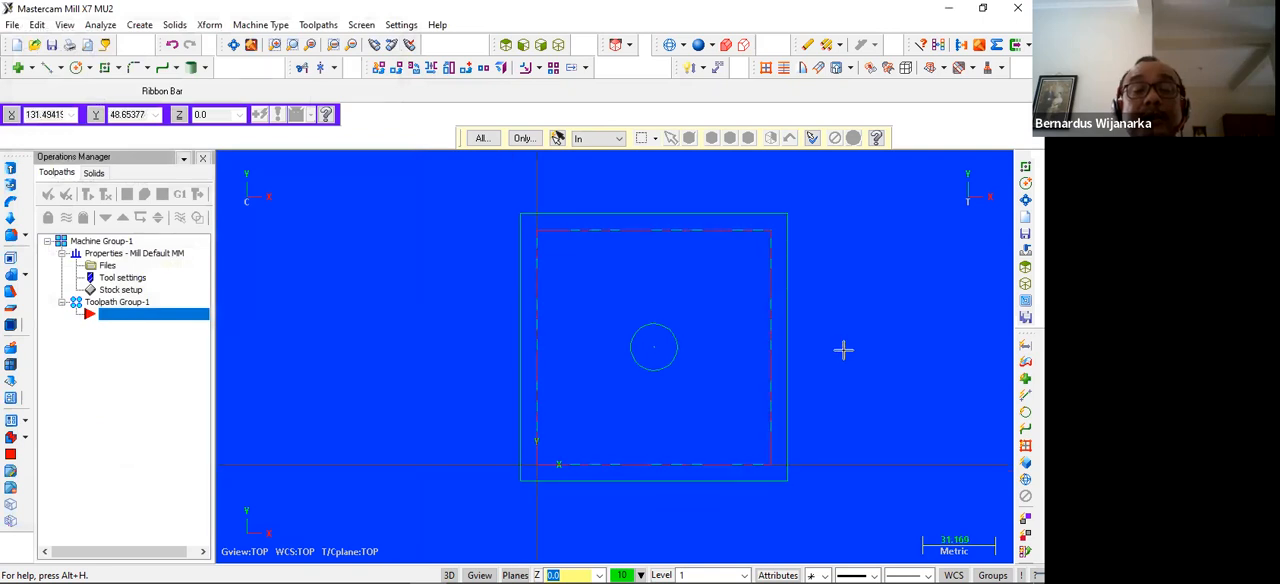
click(319, 25)
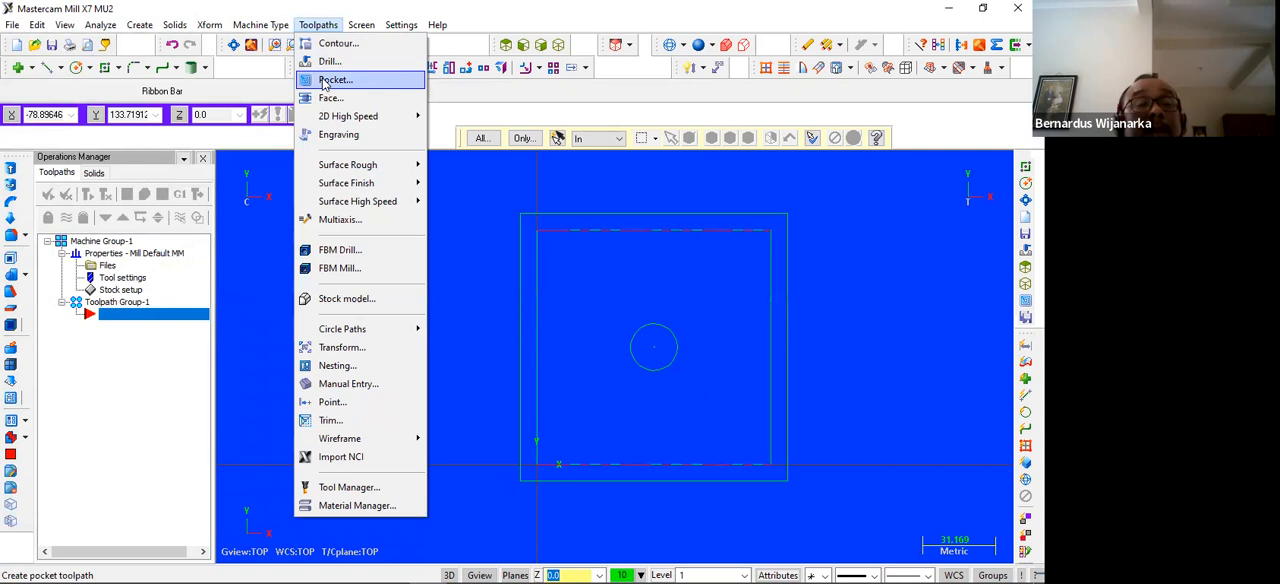
click(323, 80)
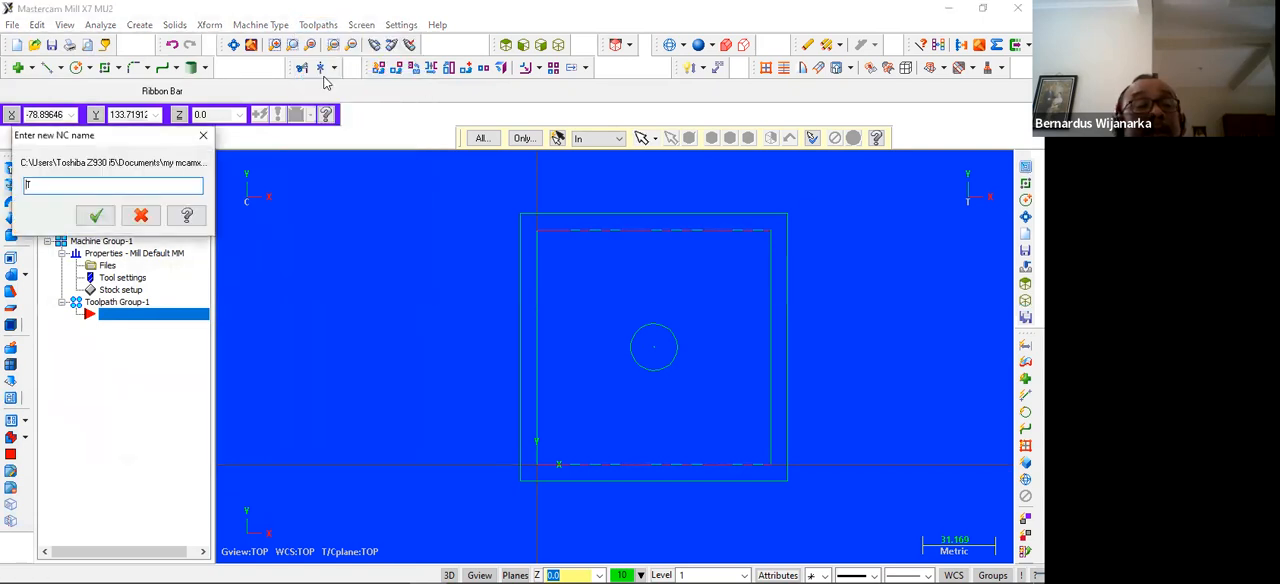
click(96, 215)
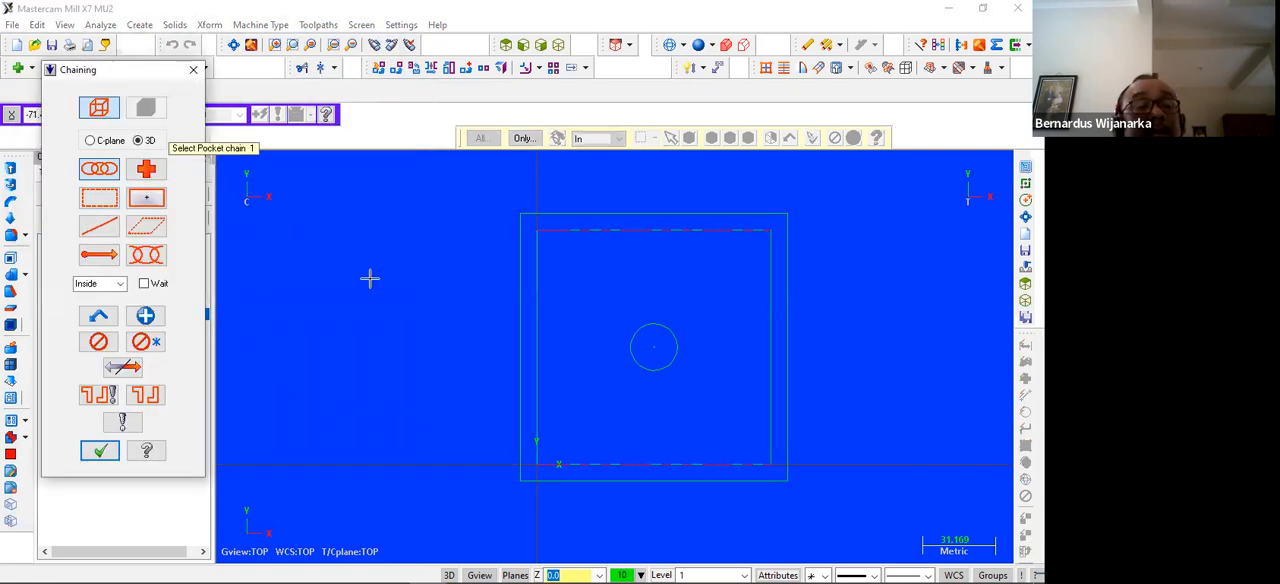
click(515, 319)
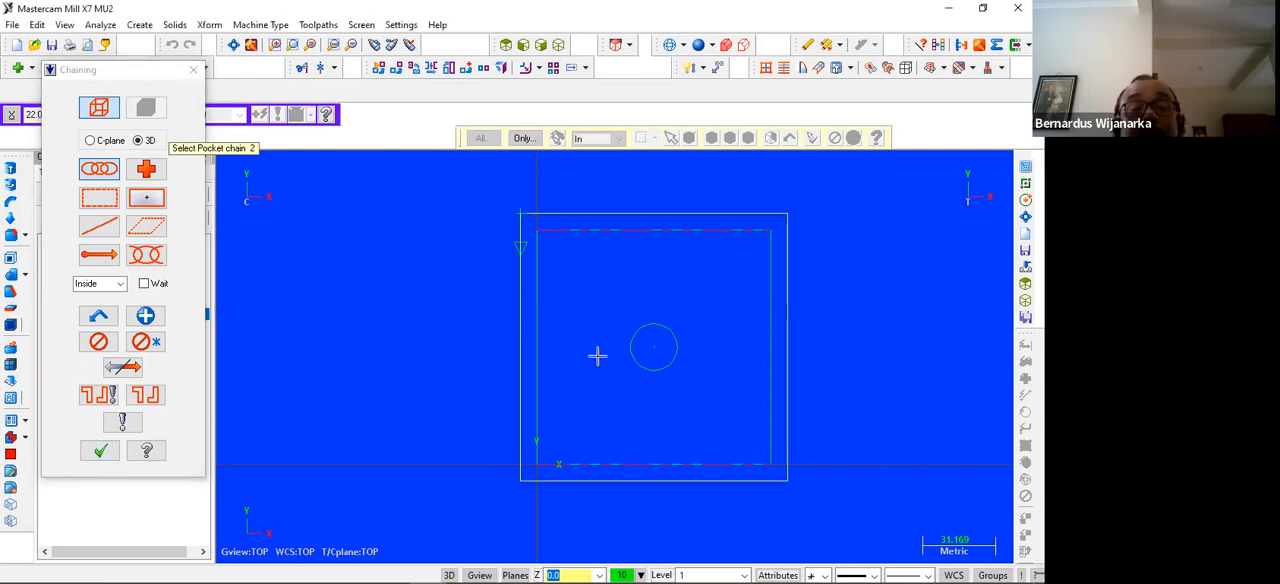
click(631, 350)
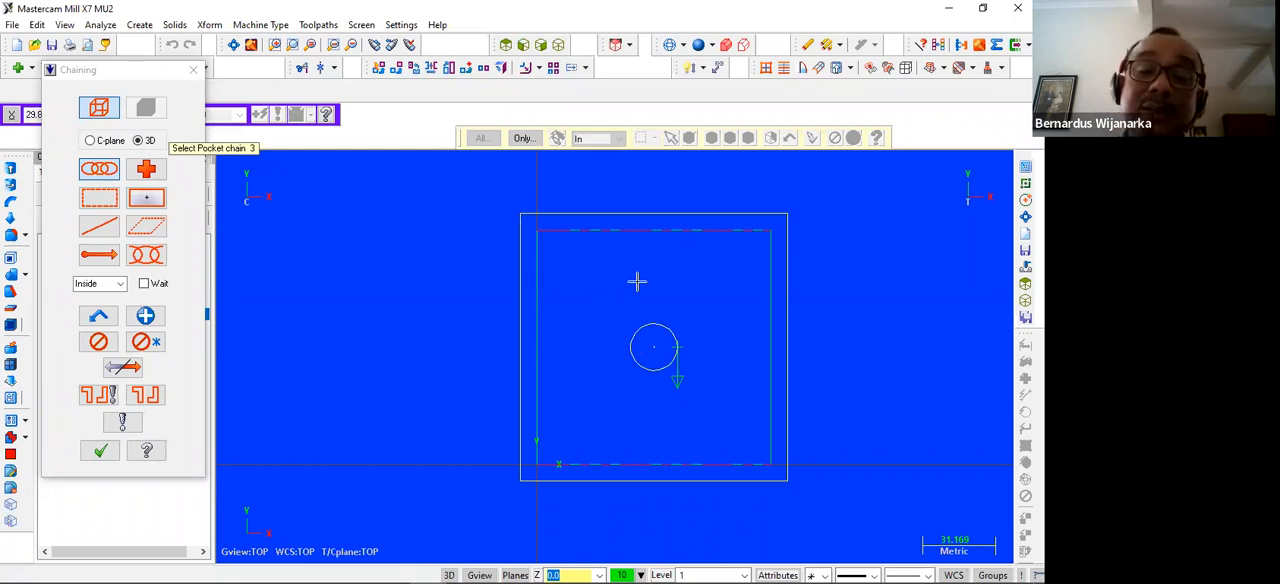
click(100, 451)
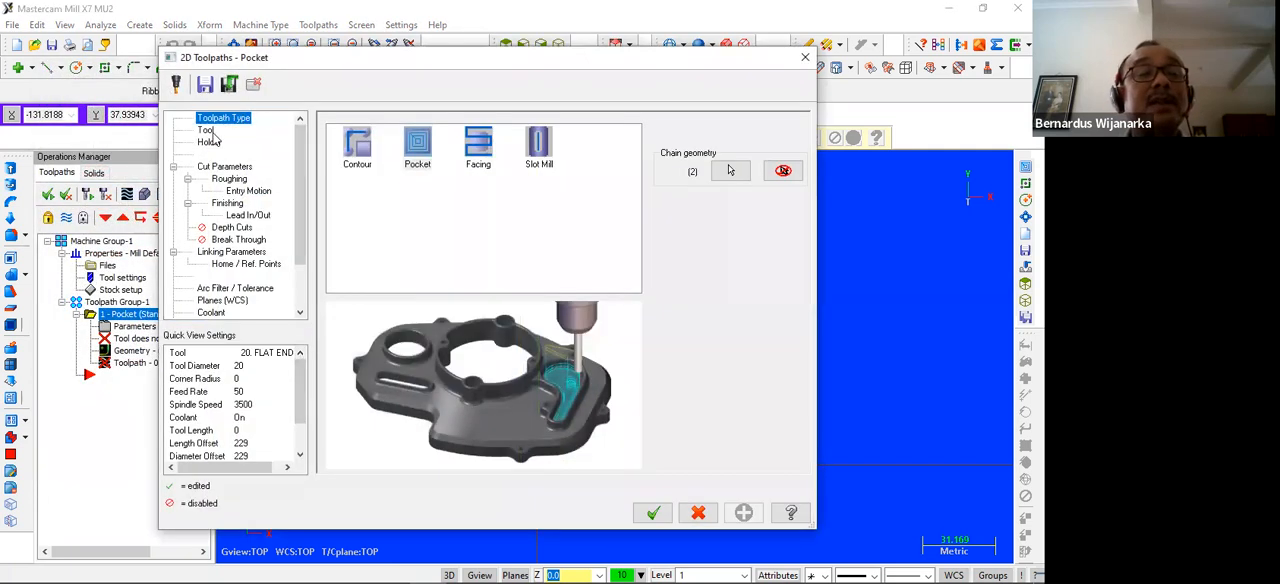
Assign the 12 mm flat endmill, number 221, from the tool library to the pocket toolpath
click(207, 131)
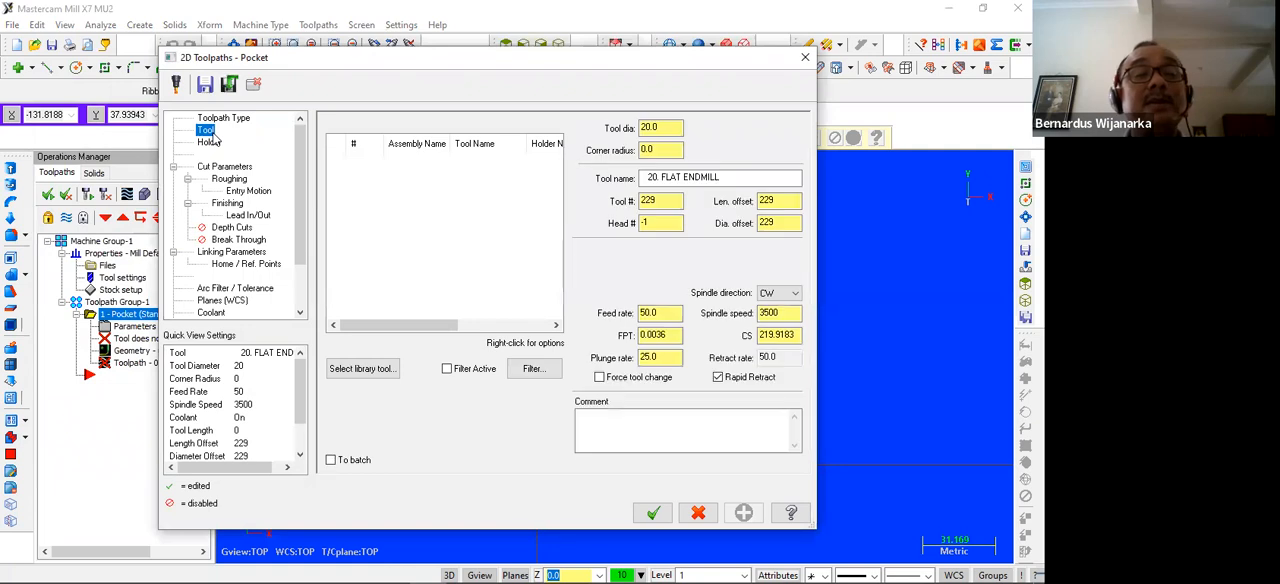
click(381, 369)
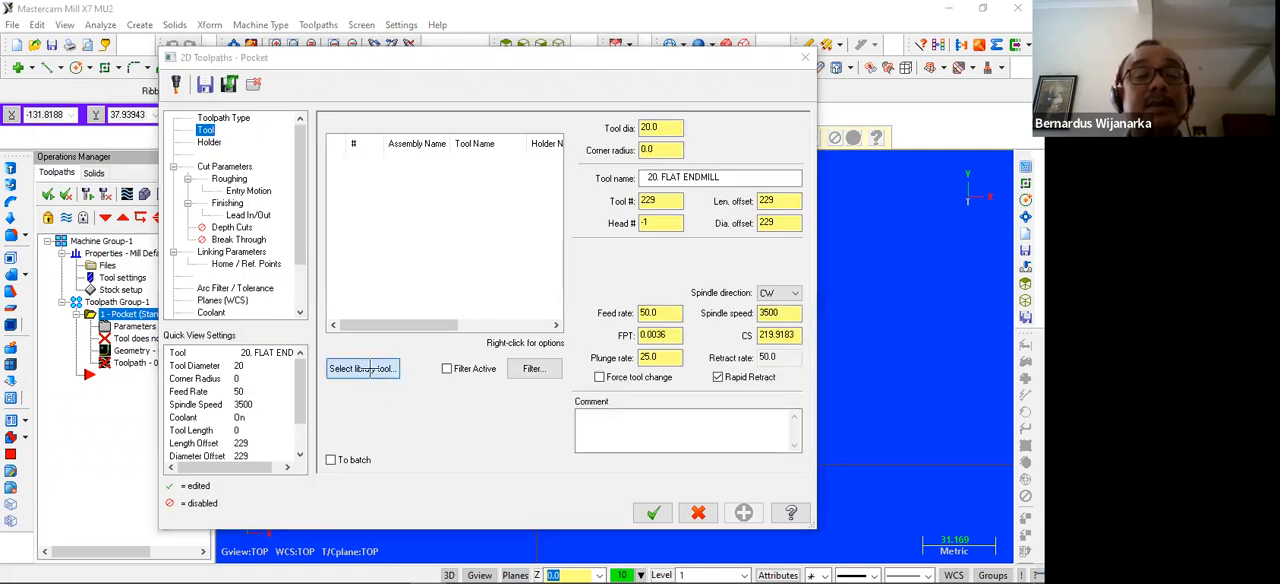
scroll(240, 250, down, 20)
scroll(265, 280, up, 2)
click(253, 220)
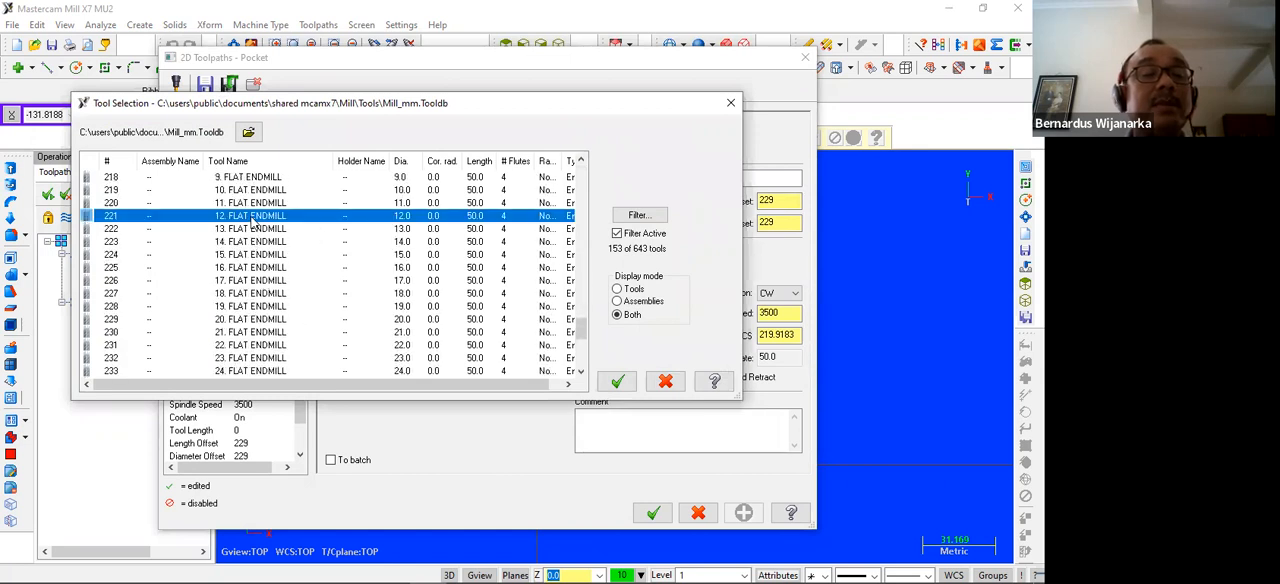
click(617, 381)
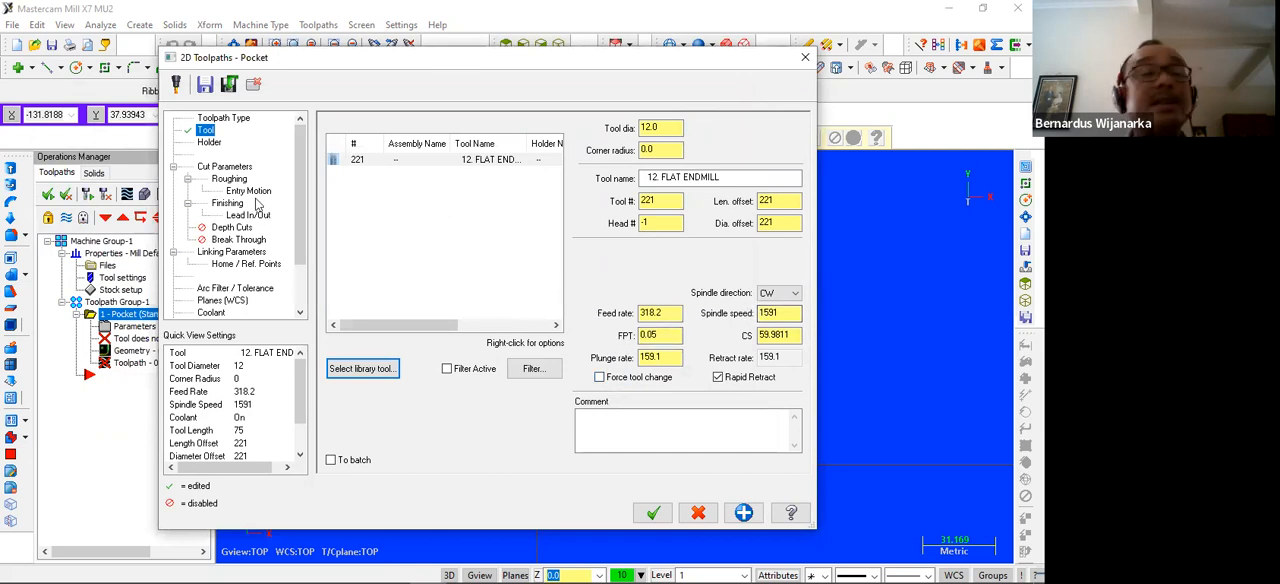
Set the pocket's stock to leave on walls and floors to 0 and enable depth cuts
click(228, 168)
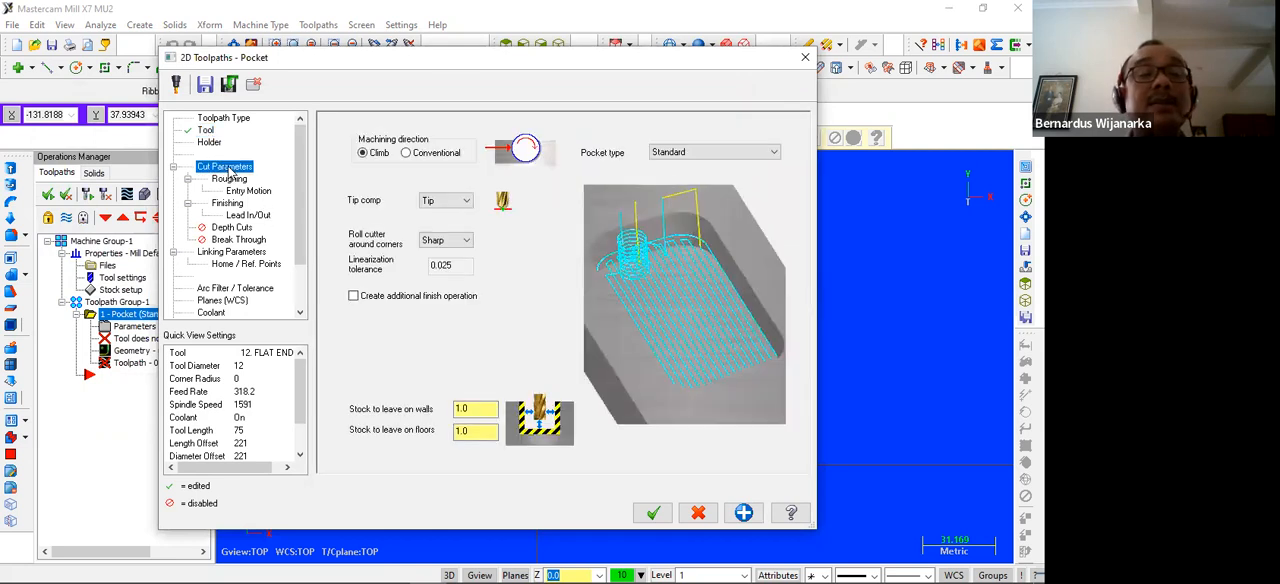
double_click(465, 408)
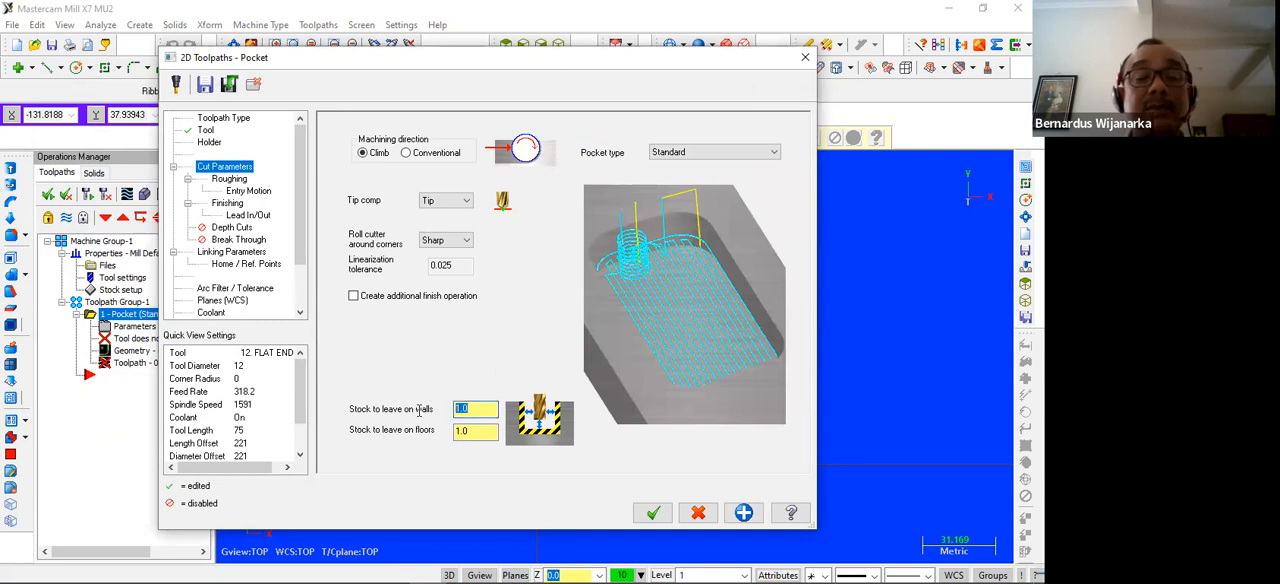
text(0)
key(Tab)
text(0)
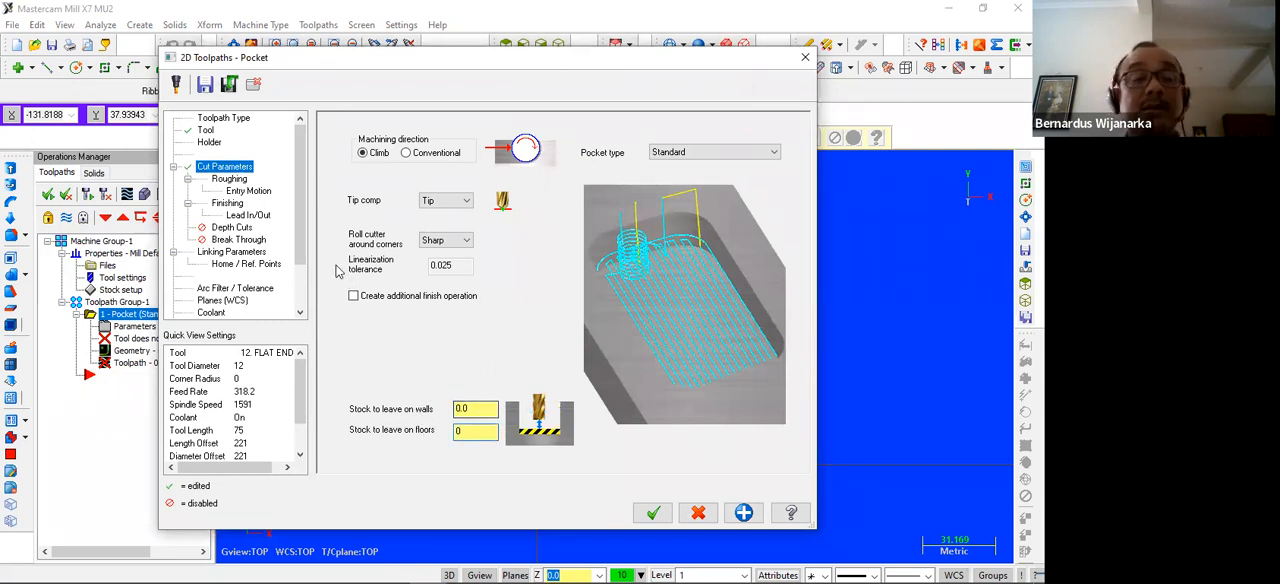
click(229, 180)
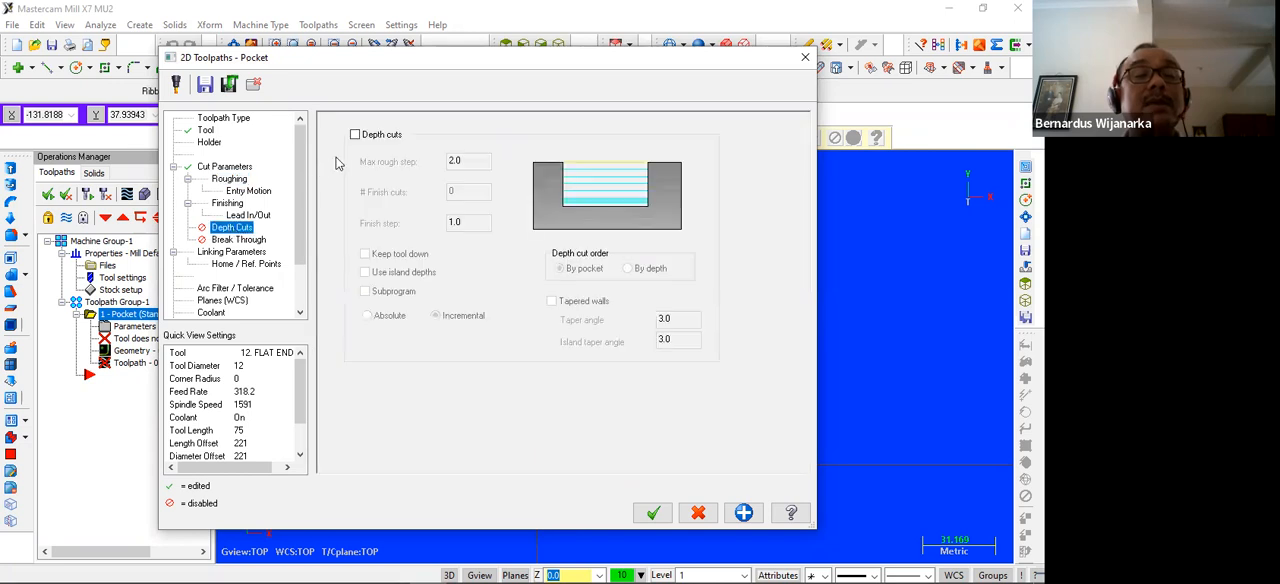
click(354, 136)
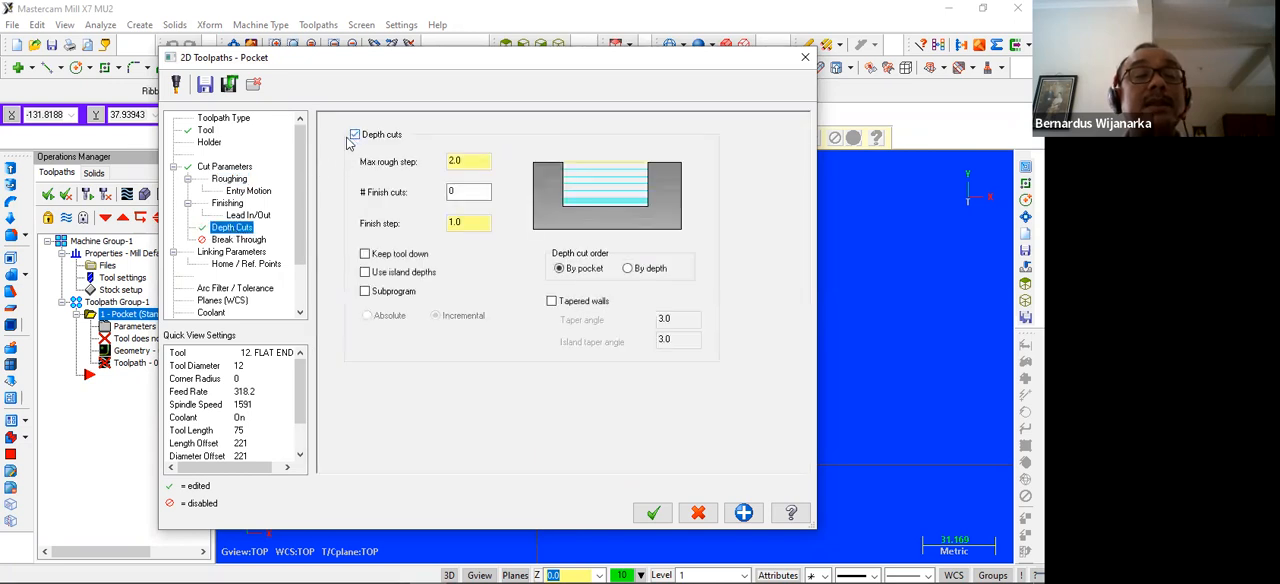
Set the pocket's linking parameters to absolute with retract 10, feed plane 5 and depth -10, and generate the toolpath
click(231, 252)
click(497, 303)
click(497, 241)
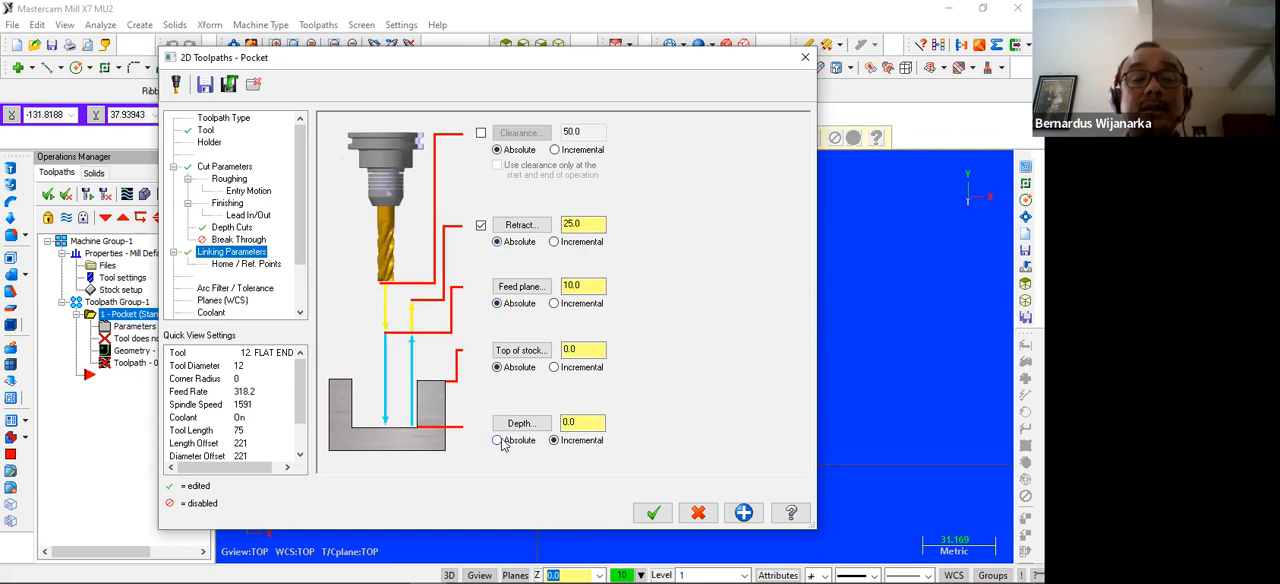
double_click(584, 423)
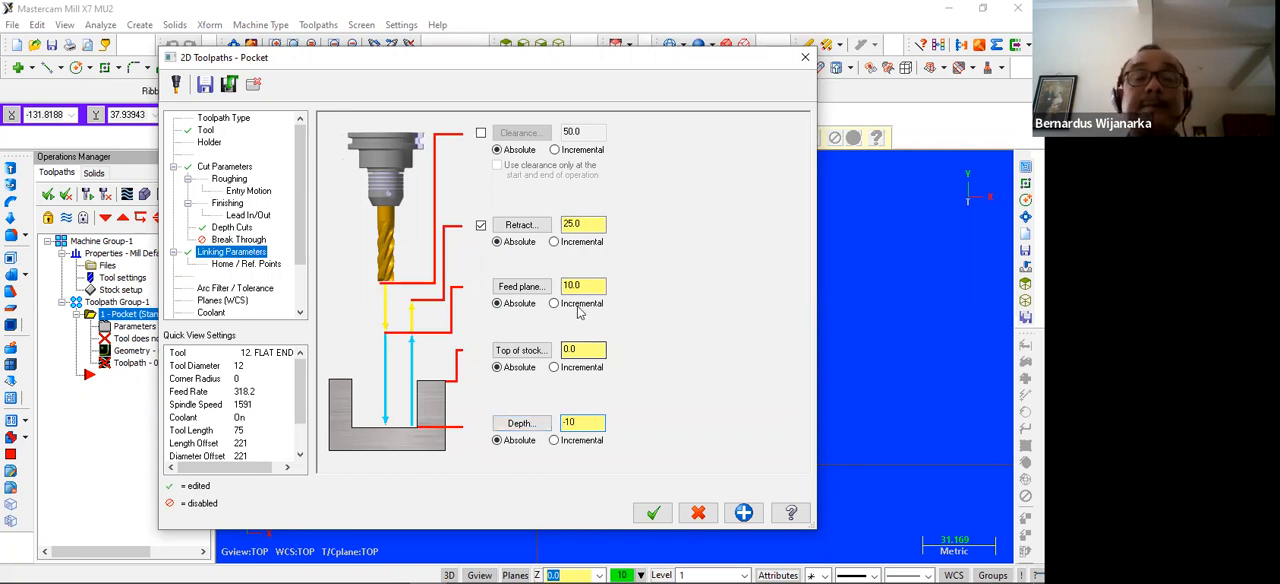
double_click(574, 224)
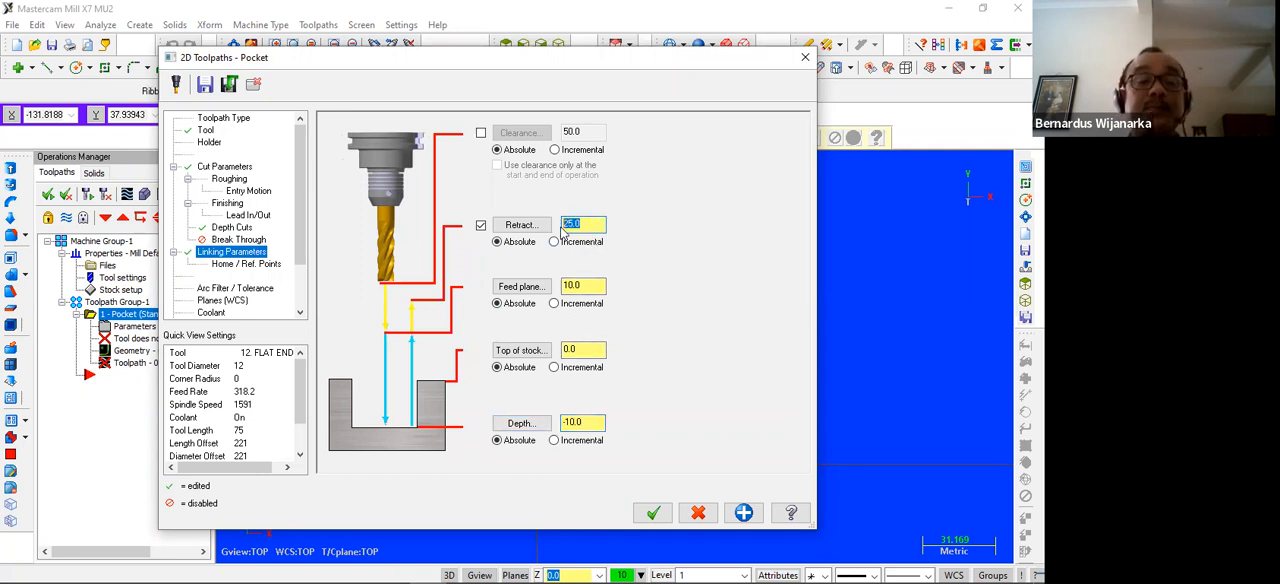
text(10)
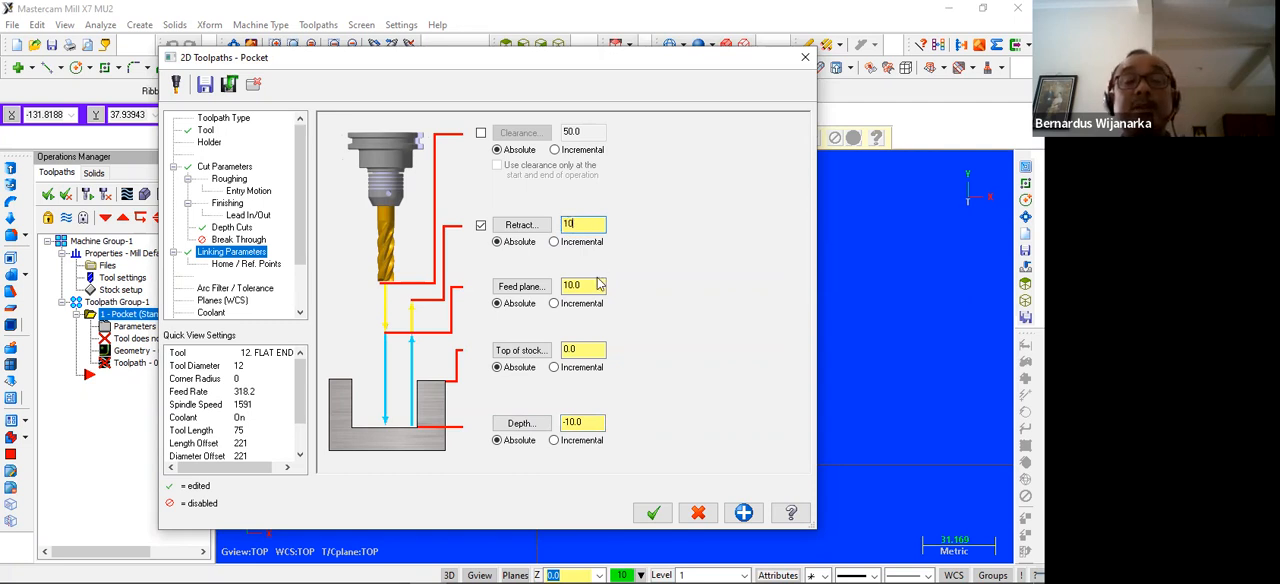
double_click(578, 286)
text(5)
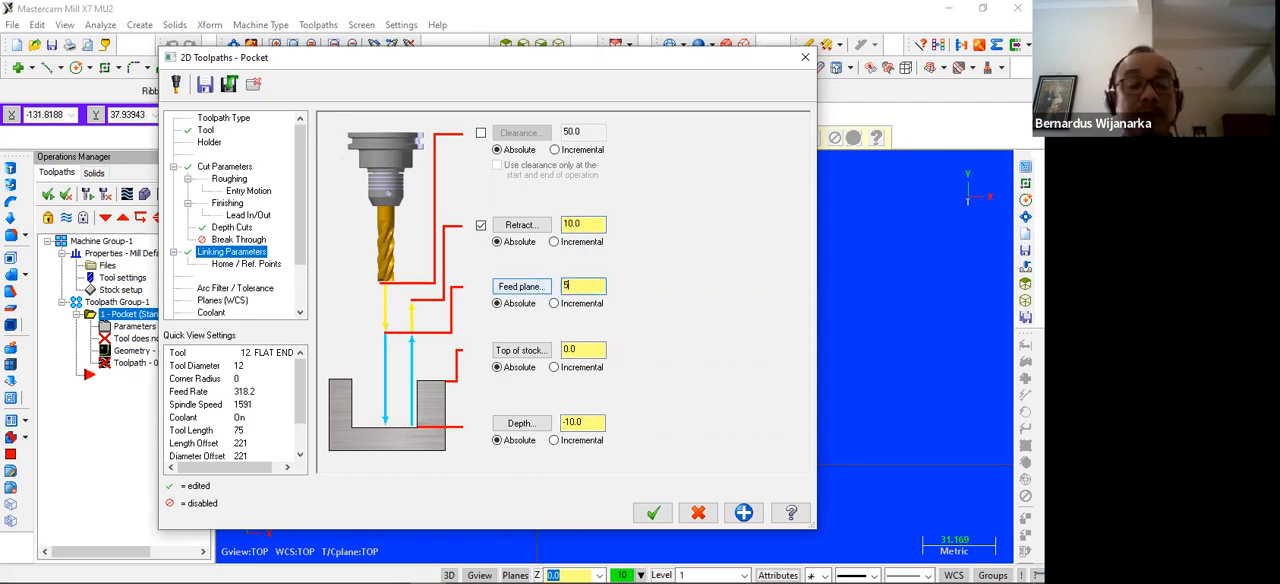
click(596, 350)
key(Return)
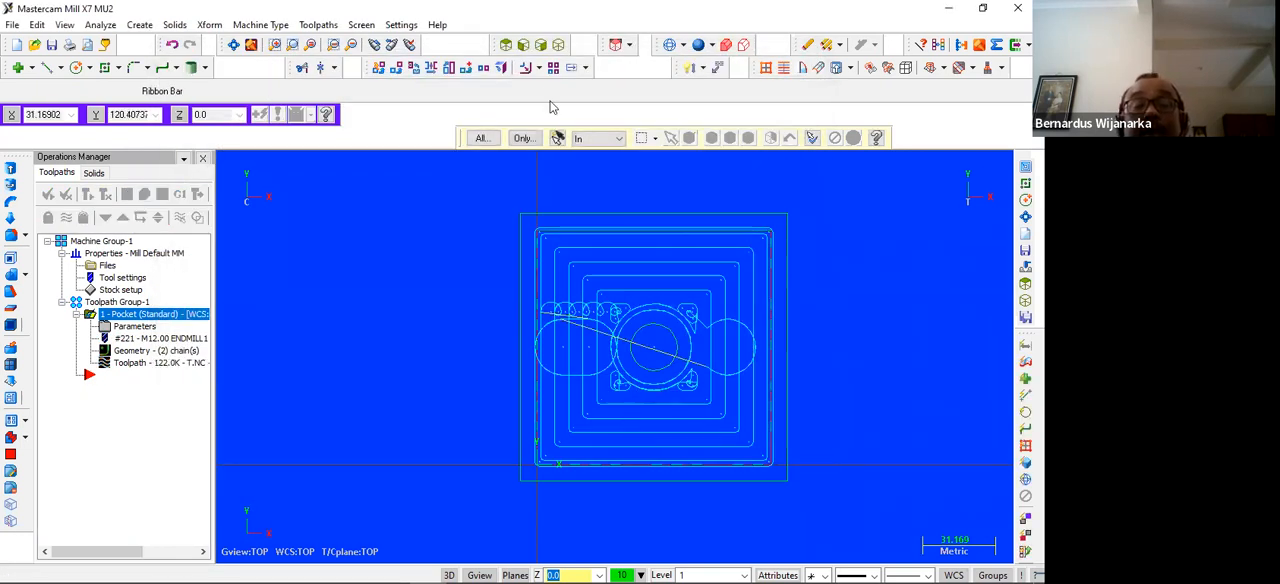
Examine the generated pocket toolpath around the central round island in isometric view
click(557, 46)
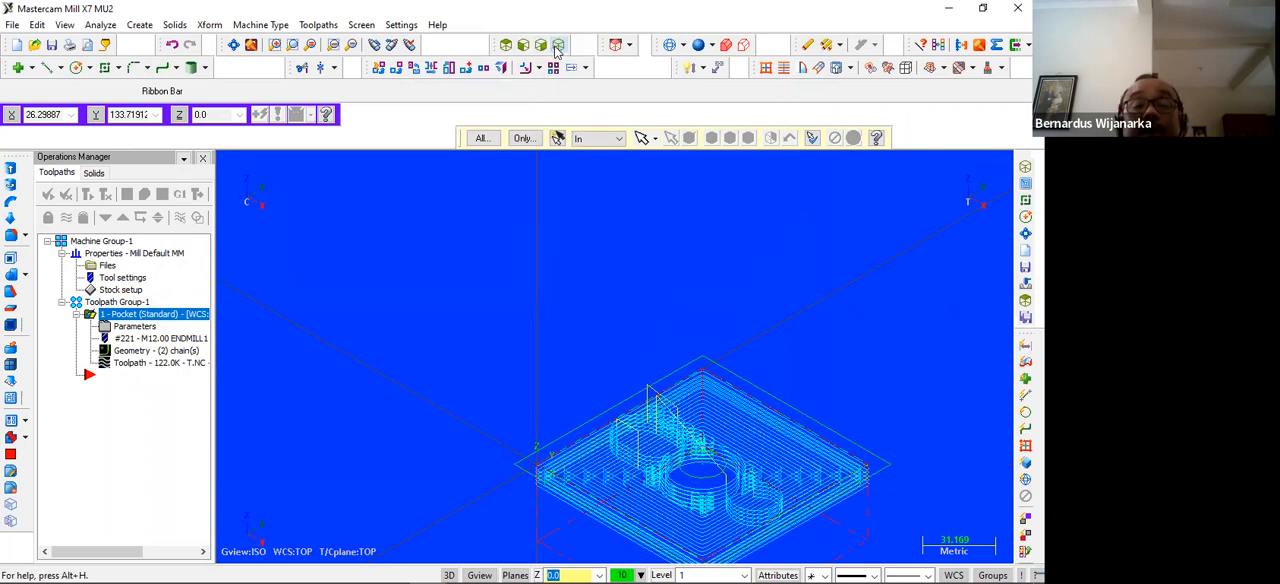
scroll(589, 348, down, 1)
scroll(589, 349, up, 3)
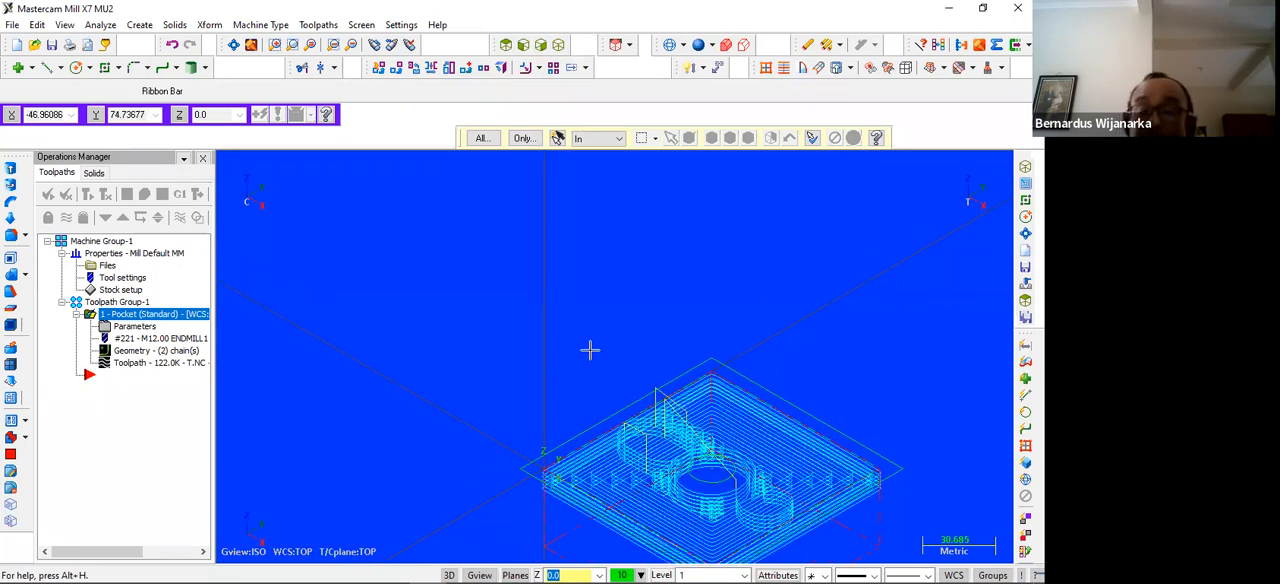
click(230, 47)
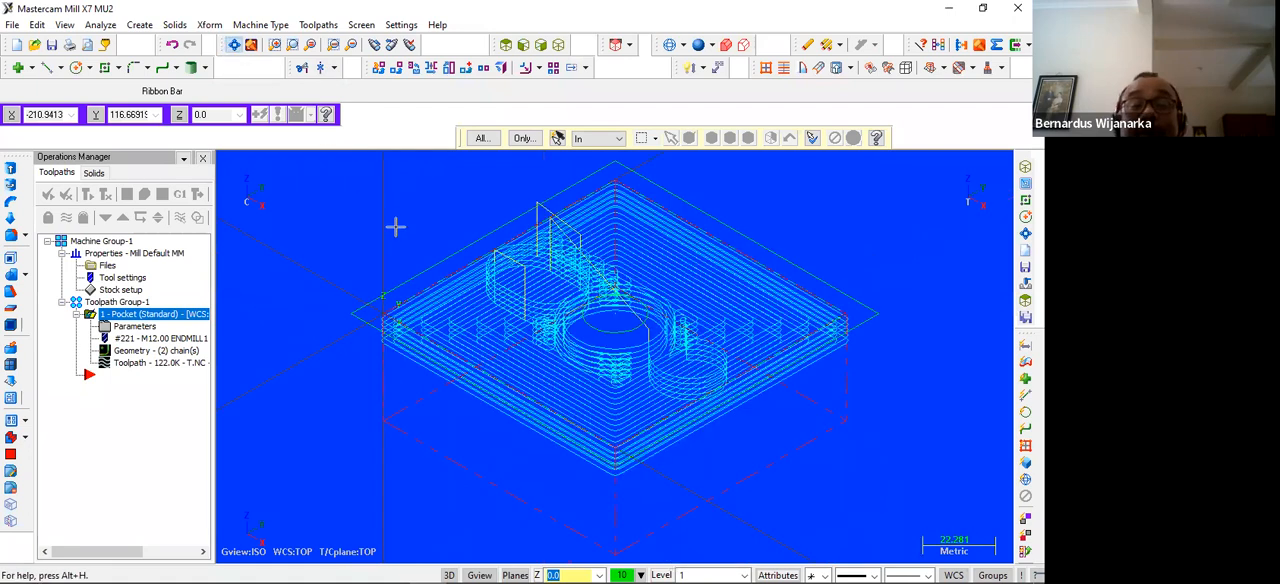
scroll(425, 320, down, 3)
scroll(425, 320, up, 2)
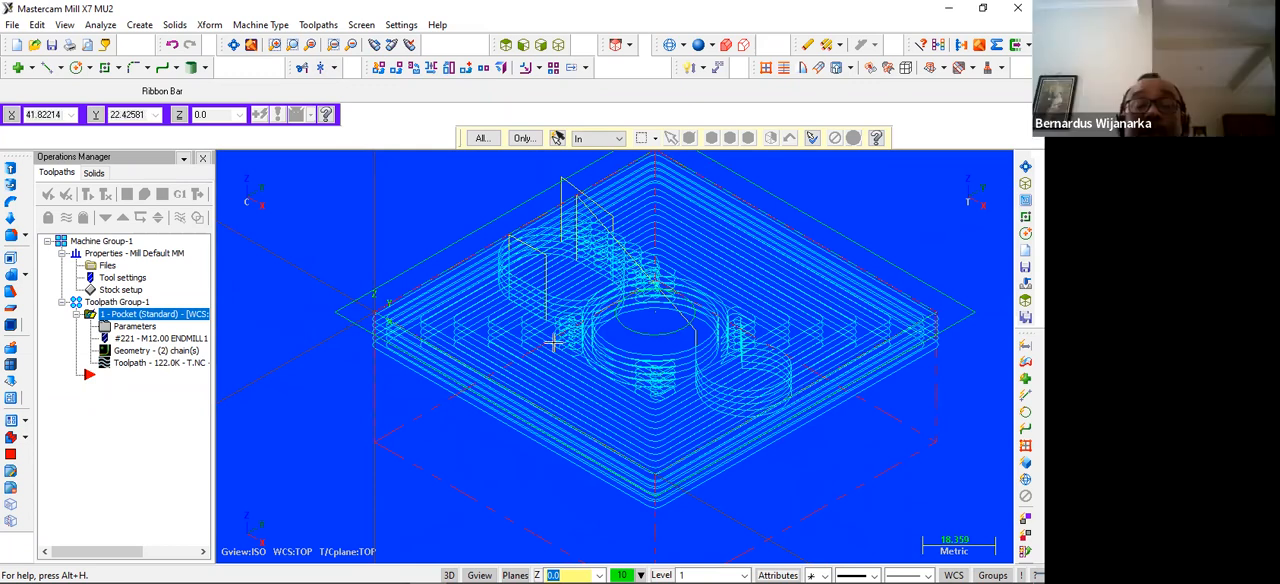
scroll(553, 343, up, 2)
scroll(549, 343, down, 4)
Run the Verify simulation of the pocket toolpath through to its end and close the simulator
click(146, 194)
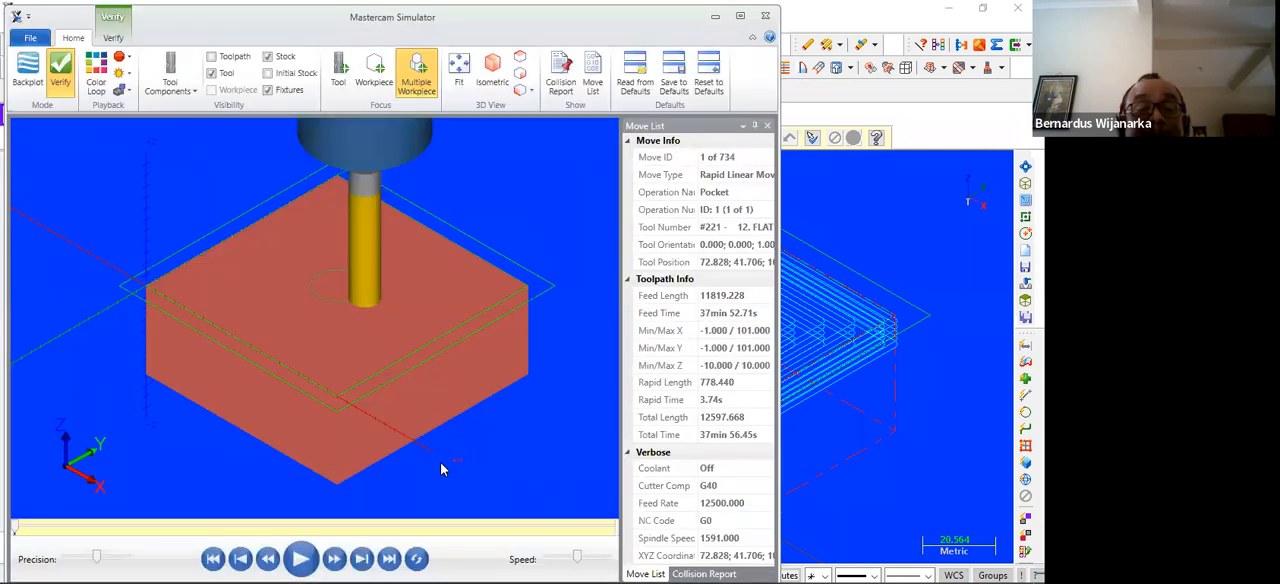
click(300, 559)
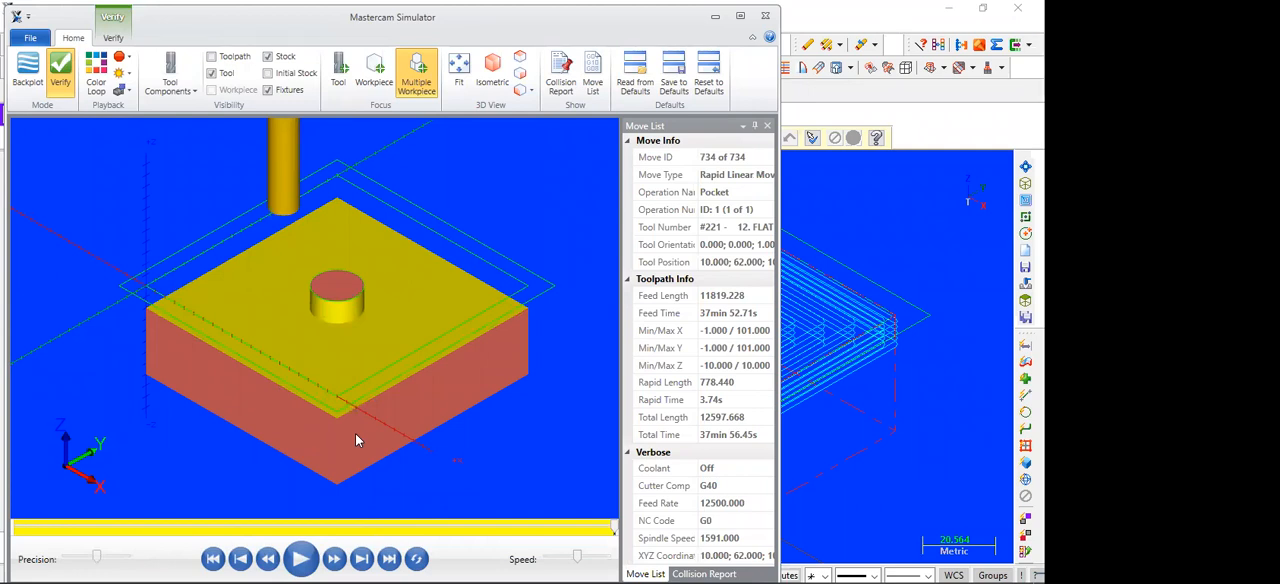
click(765, 15)
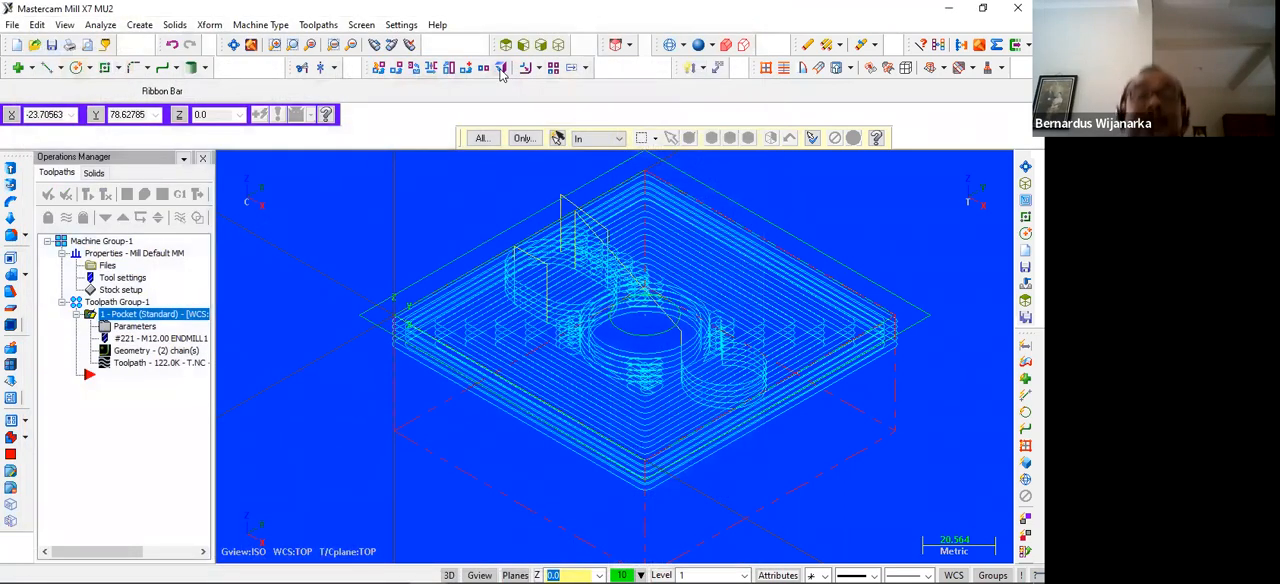
Return to the top view and save the part file as lat in the D4 2021 folder
click(506, 45)
scroll(410, 322, down, 2)
scroll(405, 318, up, 2)
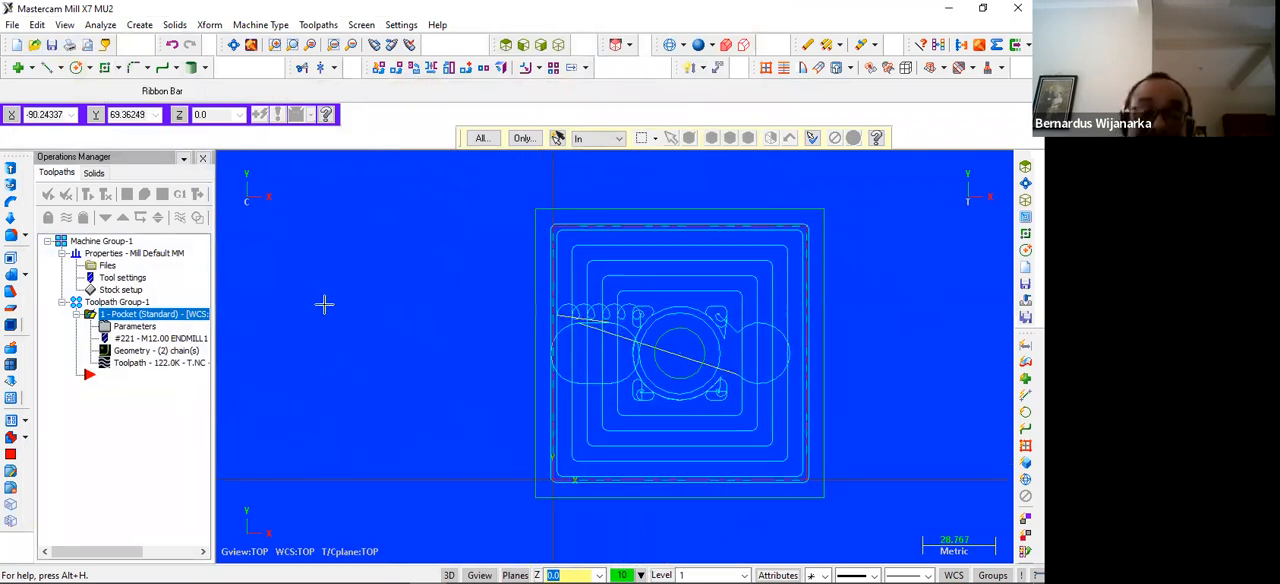
scroll(323, 304, up, 1)
key(Right)
key(Right)
key(Right)
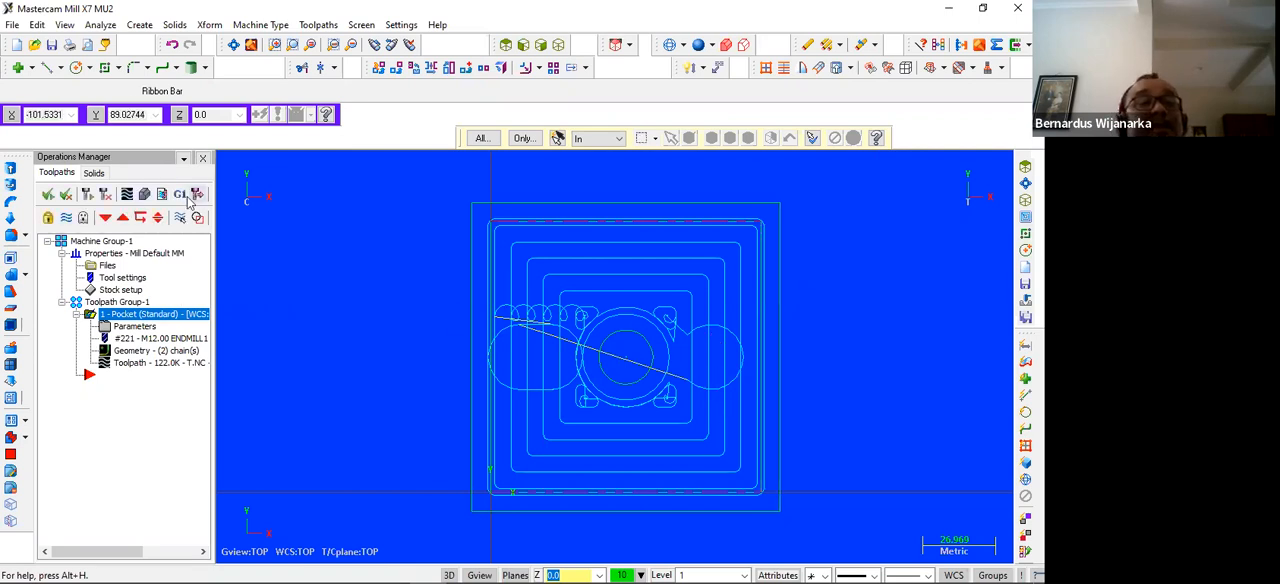
click(50, 43)
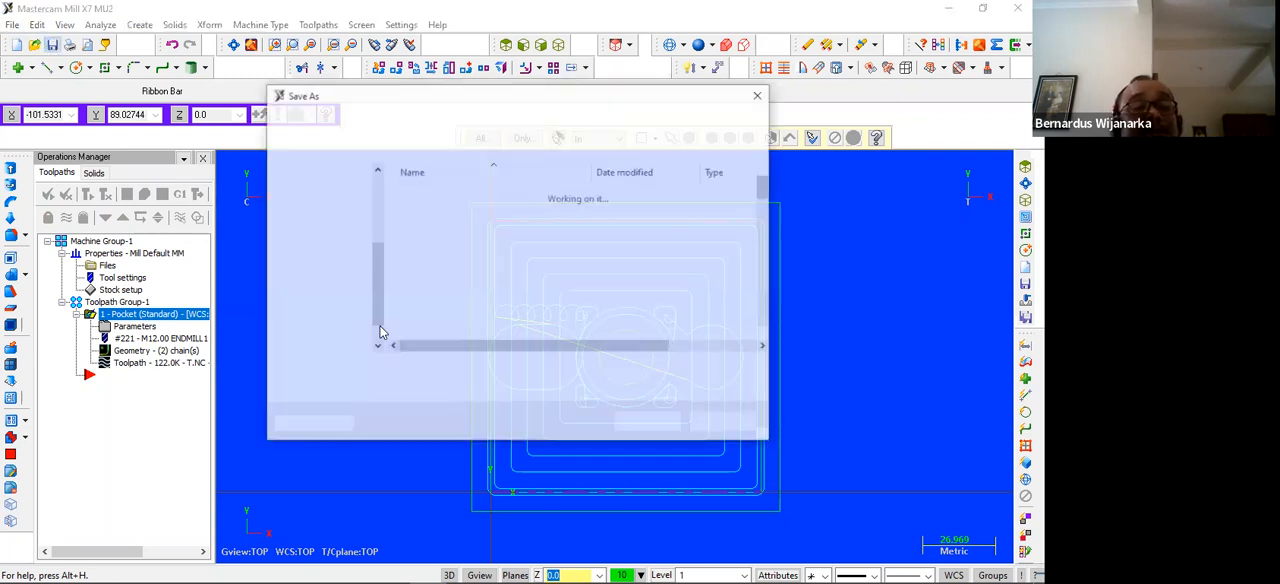
text(lat)
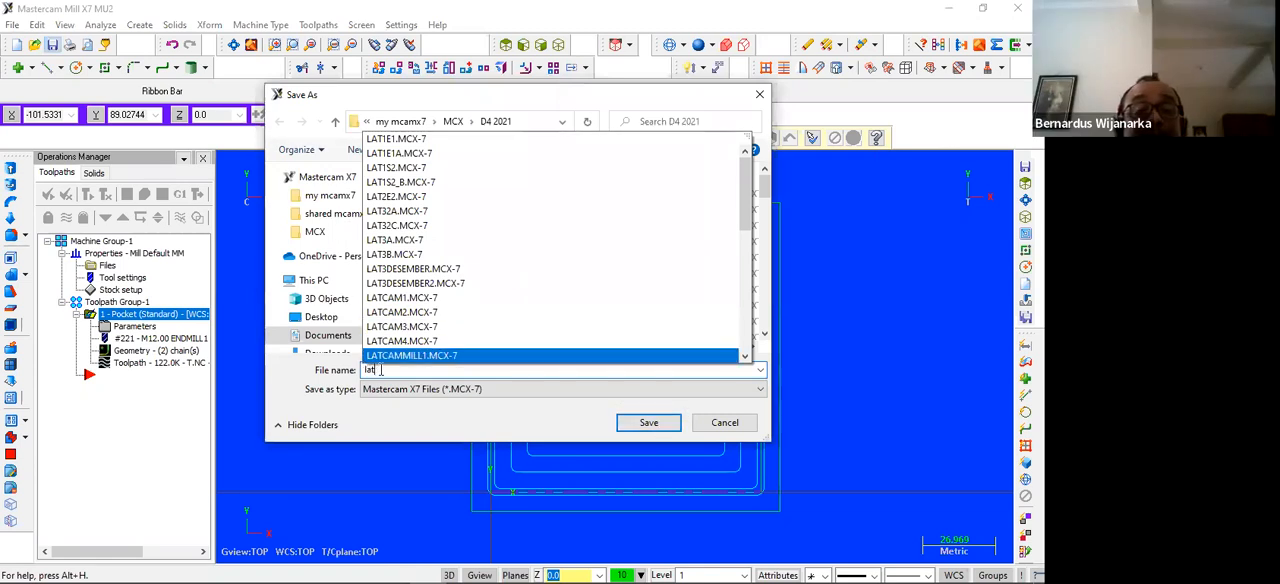
key(Return)
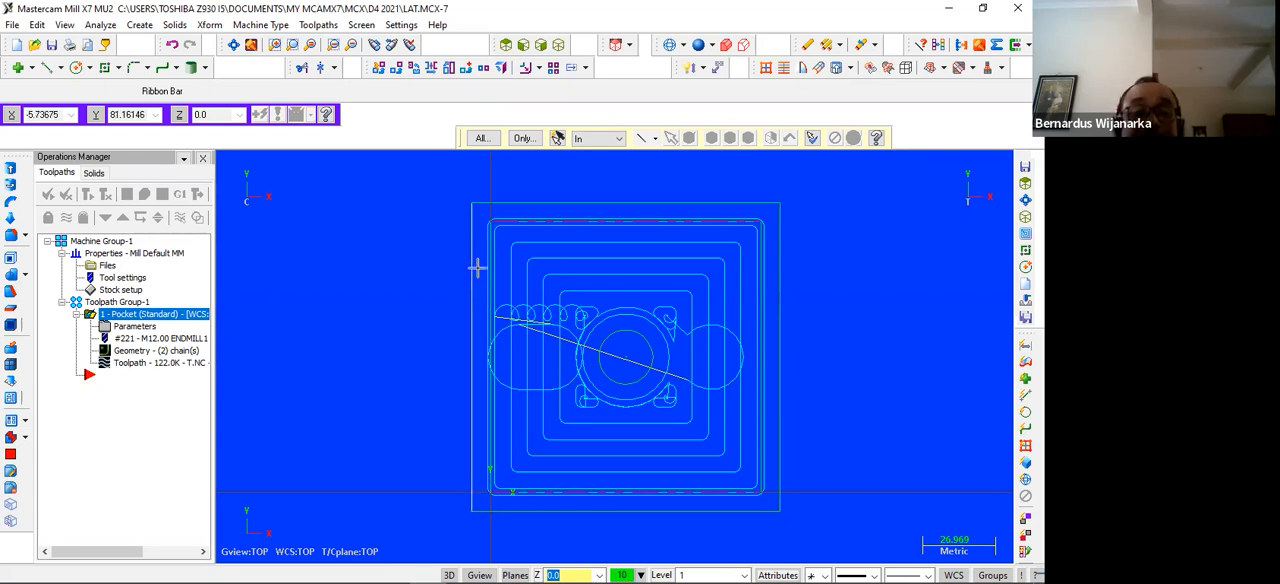
Switch to the Exercise - FANUC PDF and study the plan and section drawing of the 100 x 60 part on page 64
scroll(486, 222, up, 4)
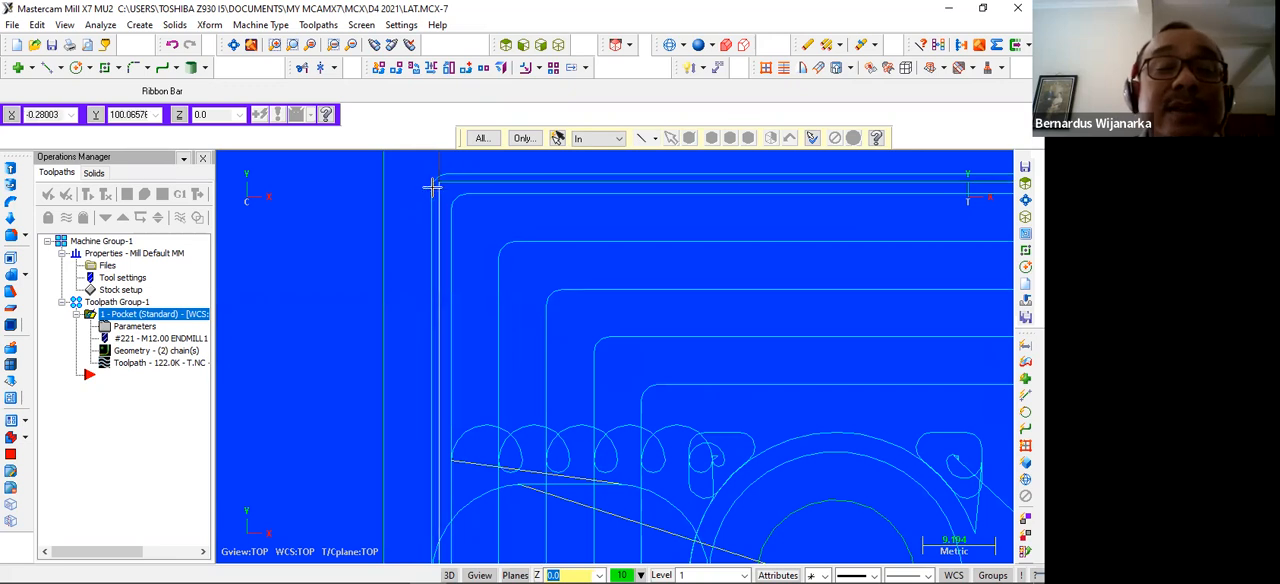
scroll(540, 250, down, 3)
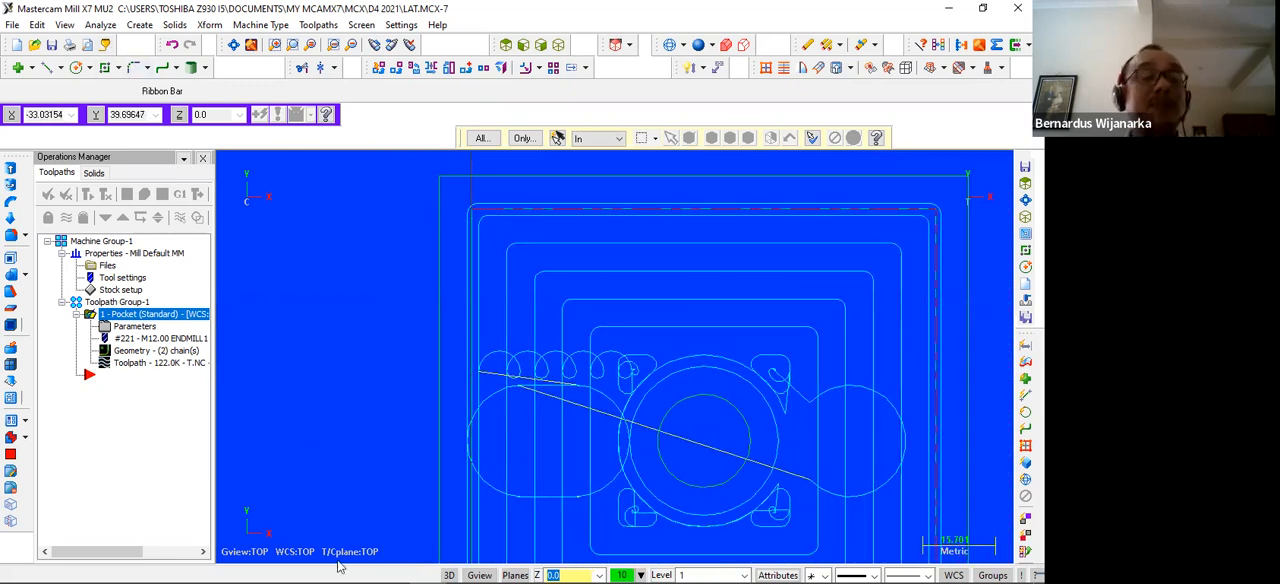
mouse_move(446, 567)
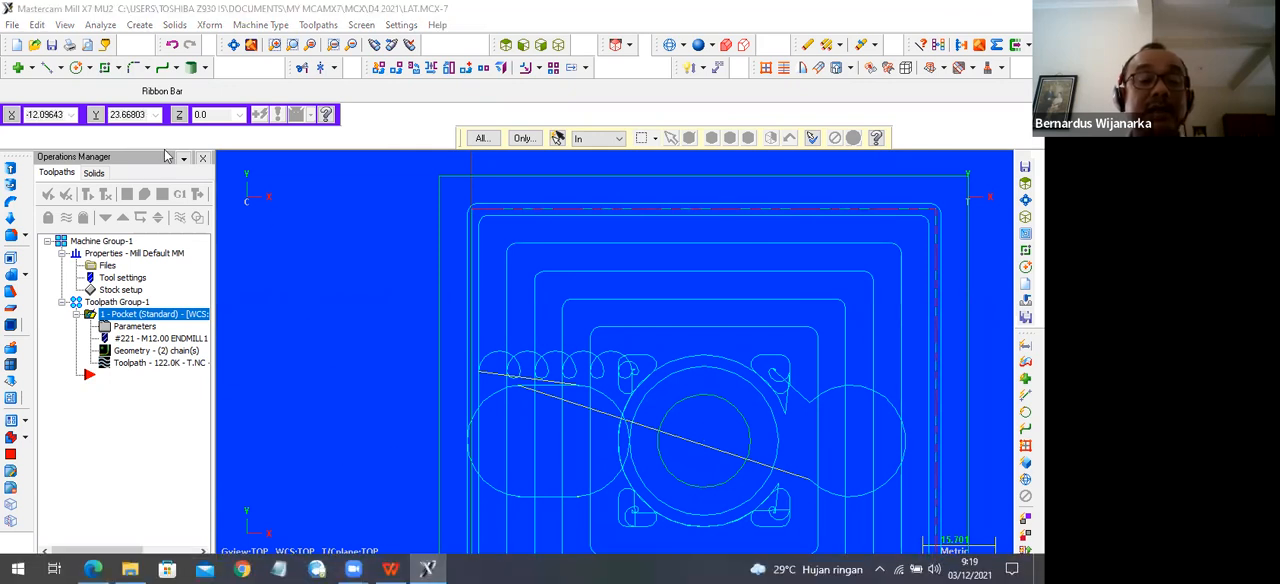
key(alt+Tab)
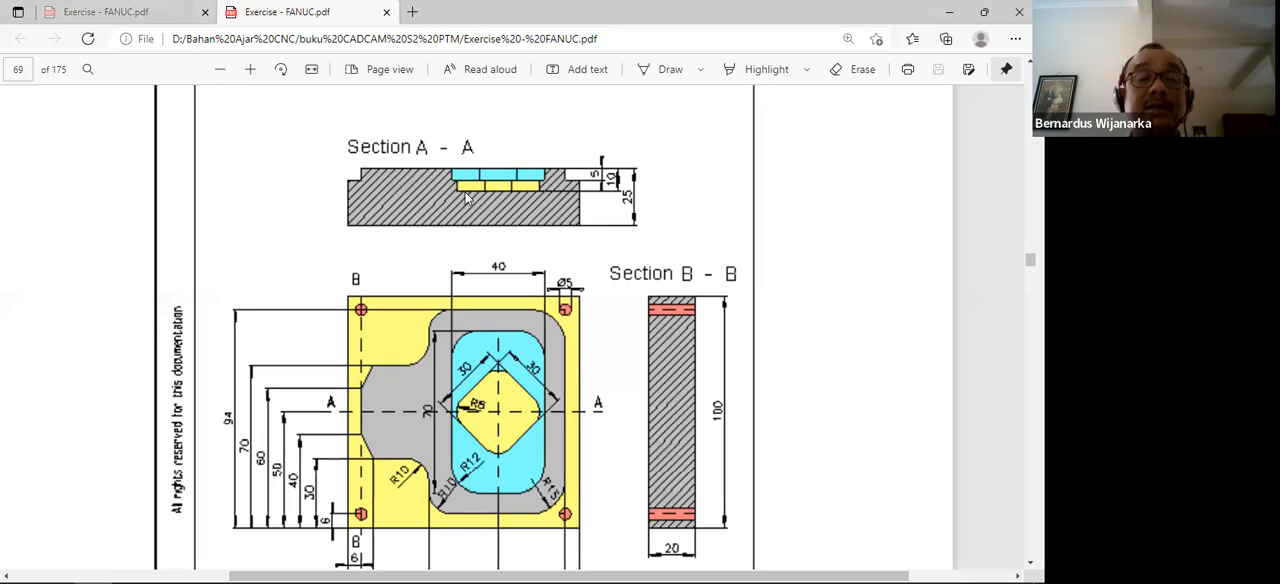
scroll(503, 236, up, 10)
scroll(440, 210, down, 10)
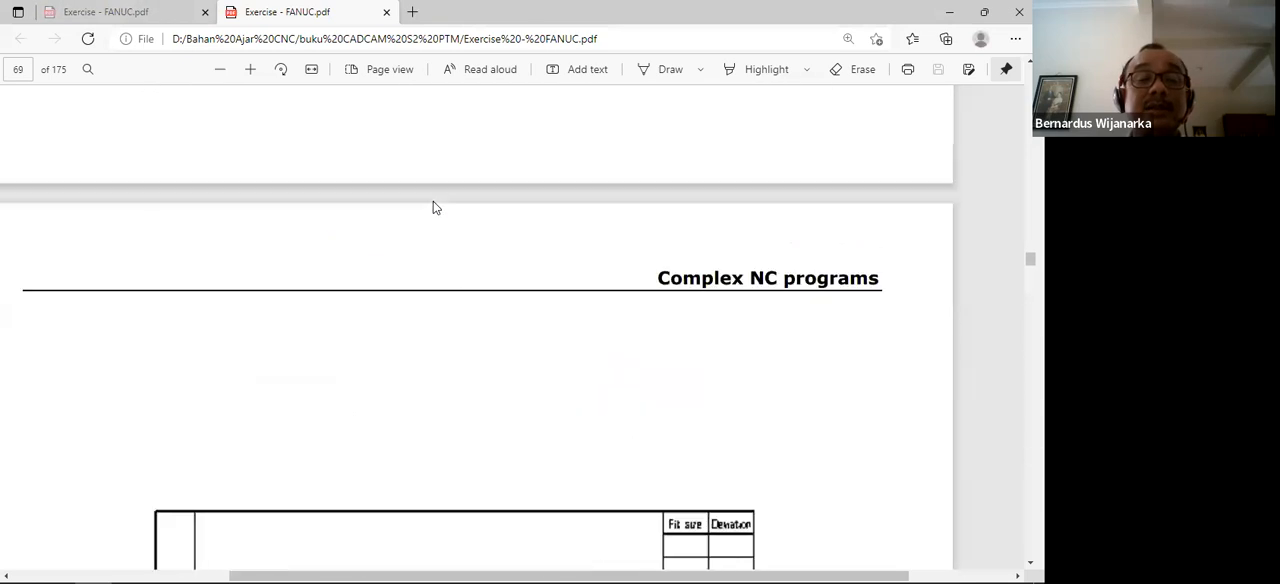
scroll(455, 208, up, 5)
scroll(460, 205, up, 10)
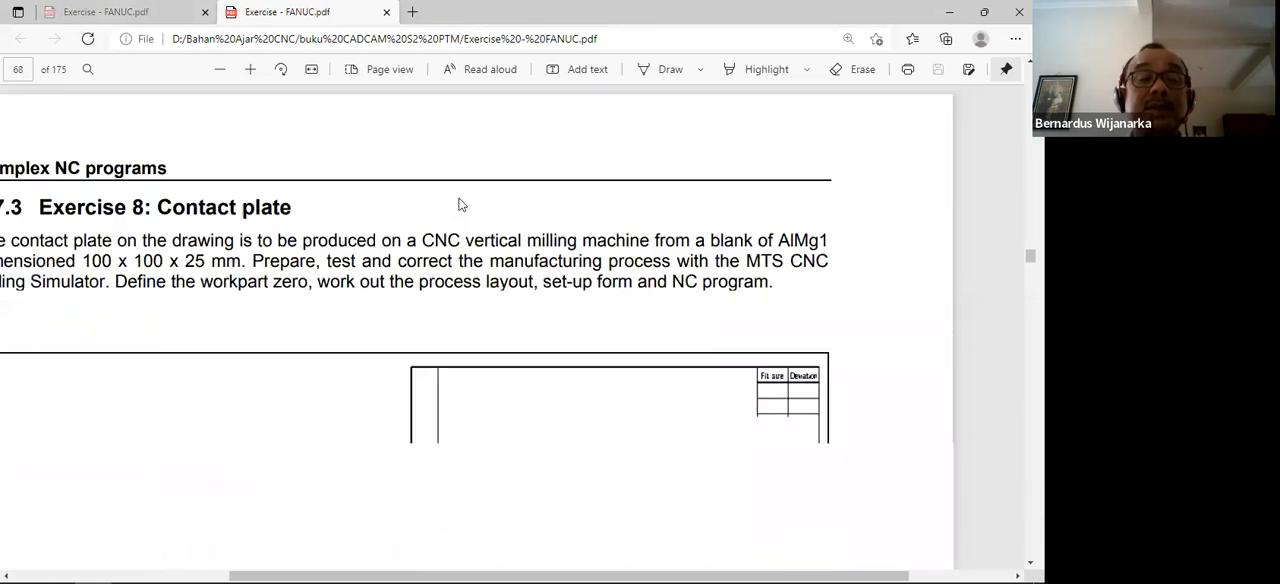
scroll(470, 200, up, 15)
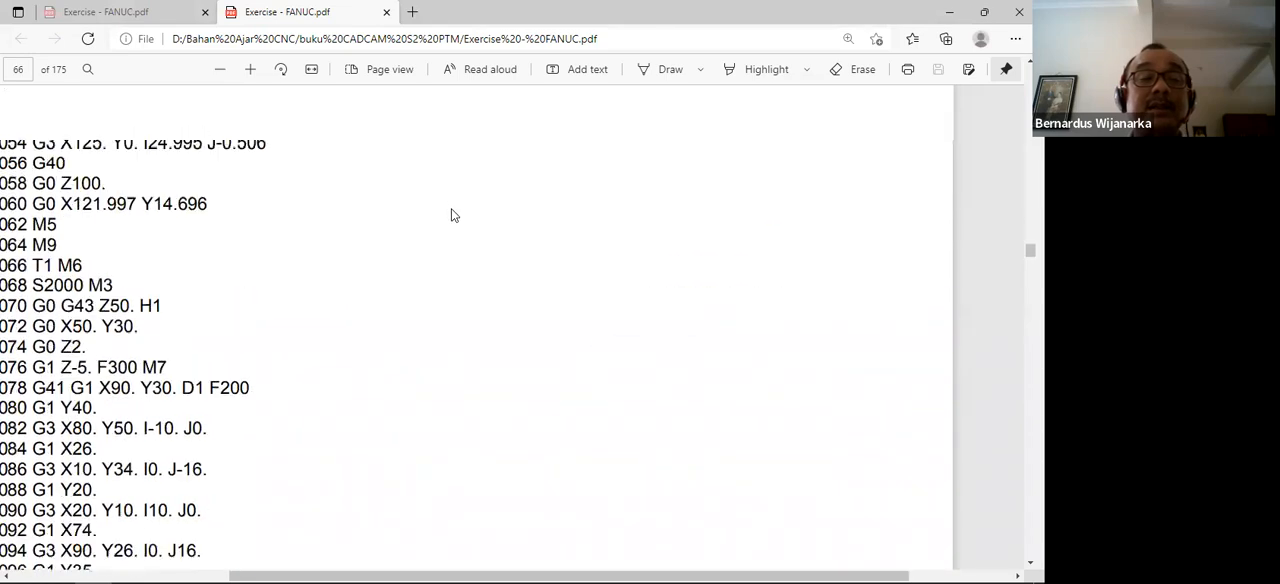
scroll(466, 207, up, 10)
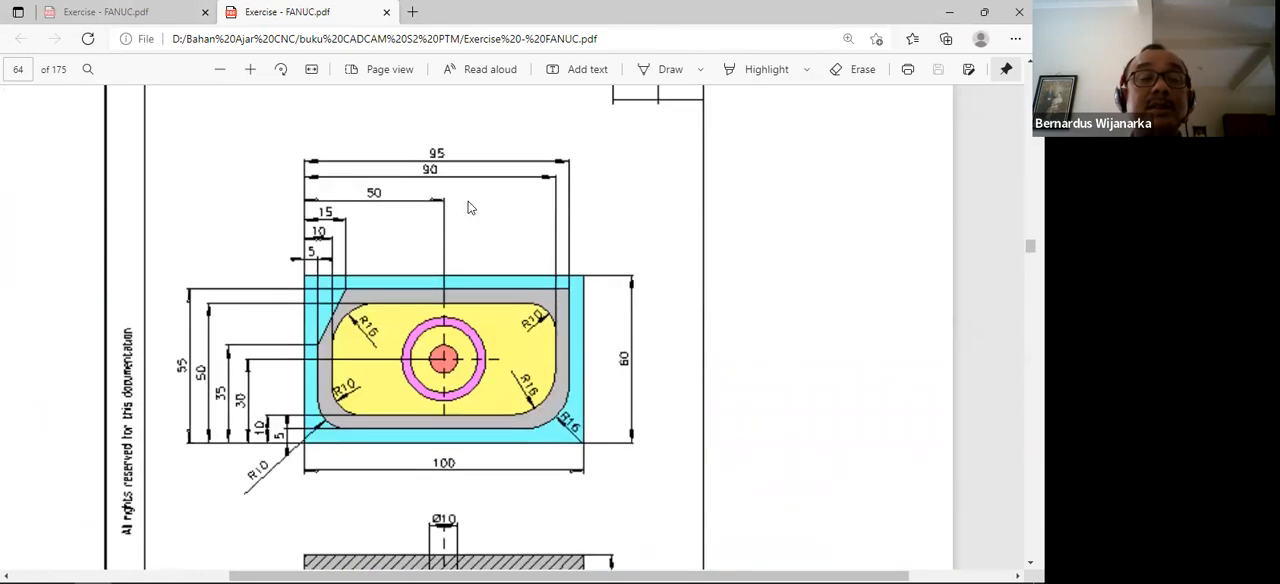
scroll(463, 201, down, 2)
scroll(463, 201, up, 1)
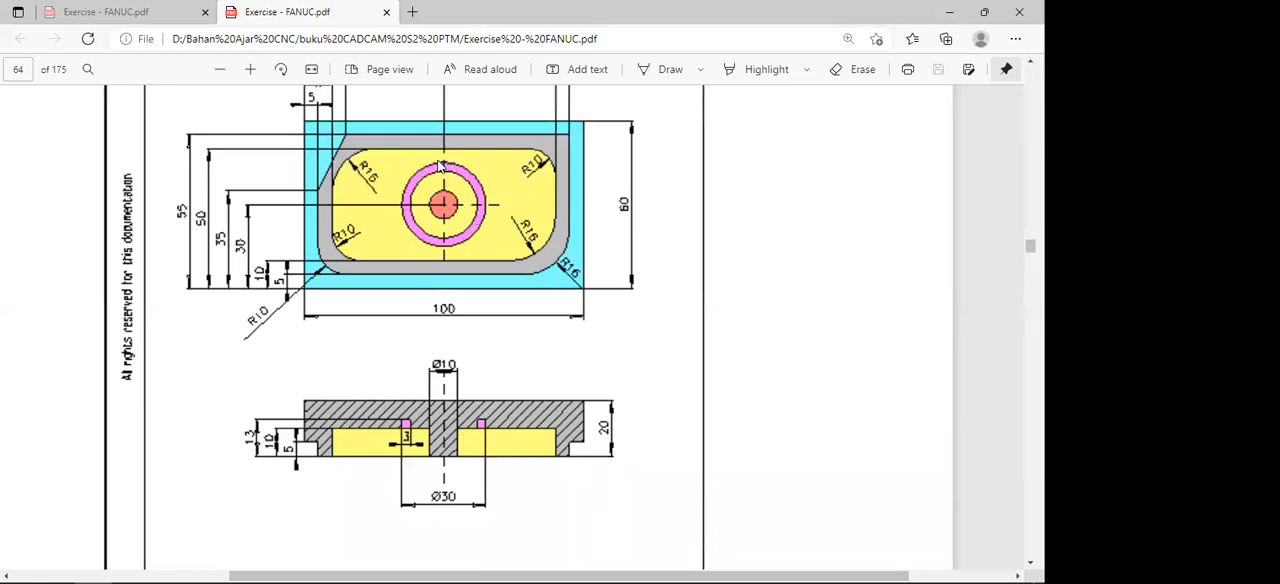
scroll(362, 168, up, 1)
scroll(420, 170, down, 1)
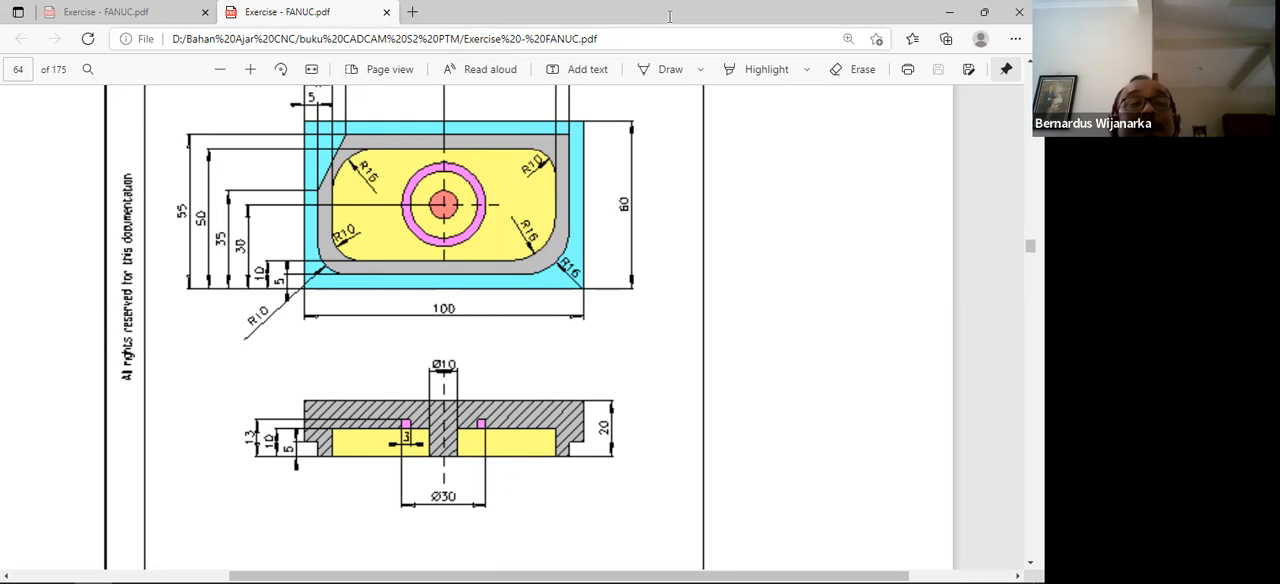
Switch back to Mastercam and open the recent file LAT3DESEMBER.MCX-7 with its full view of toolpaths
click(951, 14)
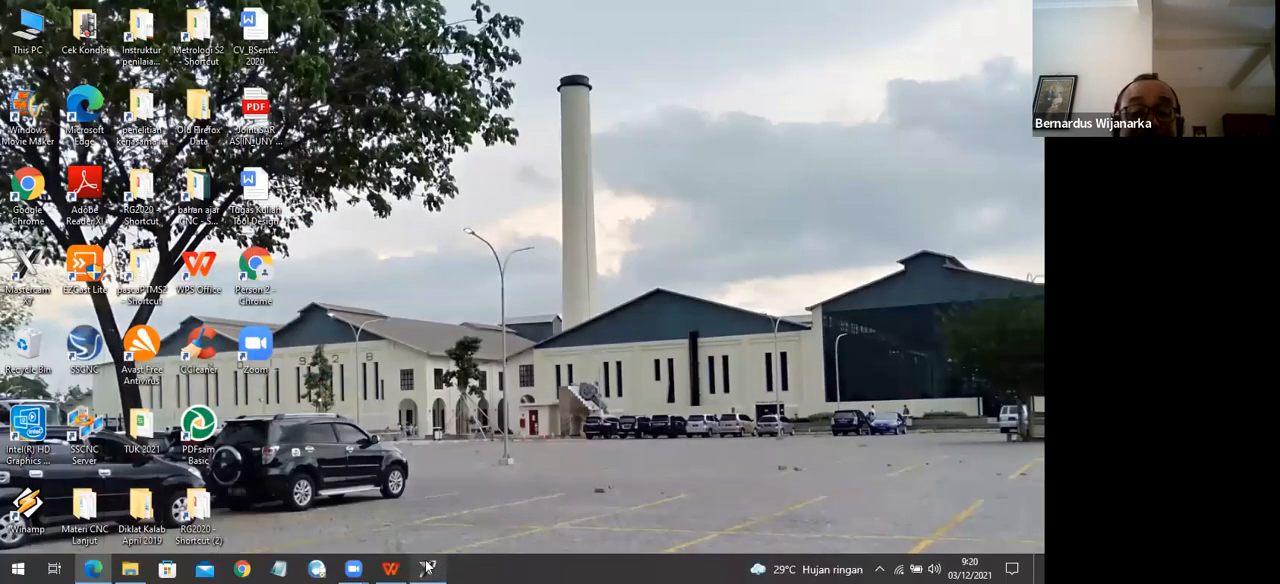
click(427, 568)
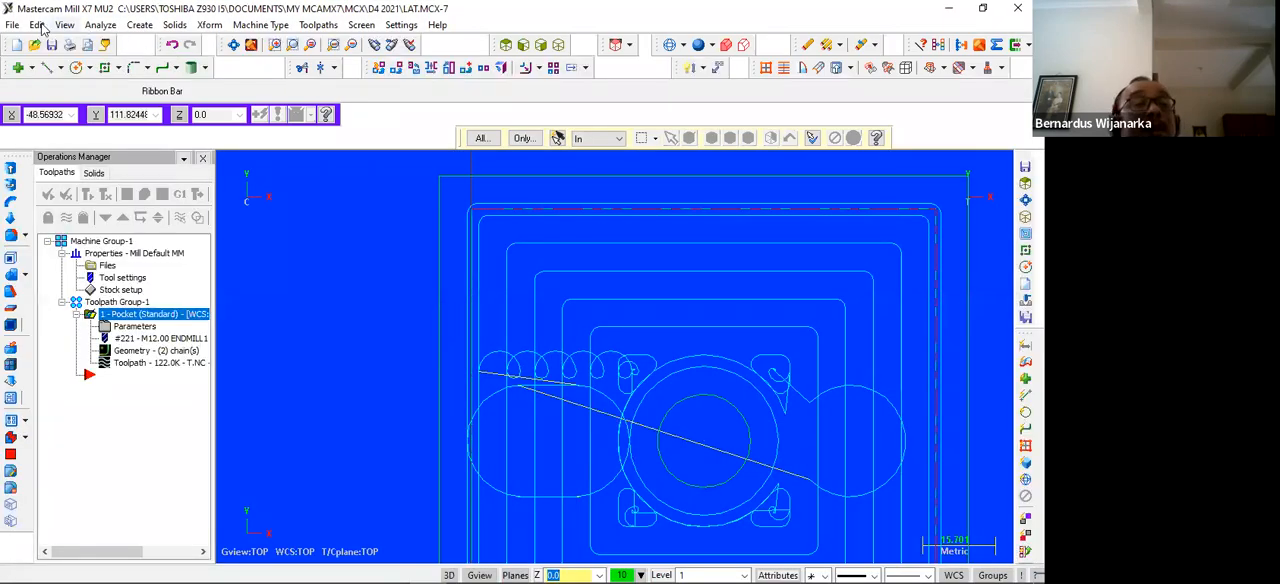
click(12, 25)
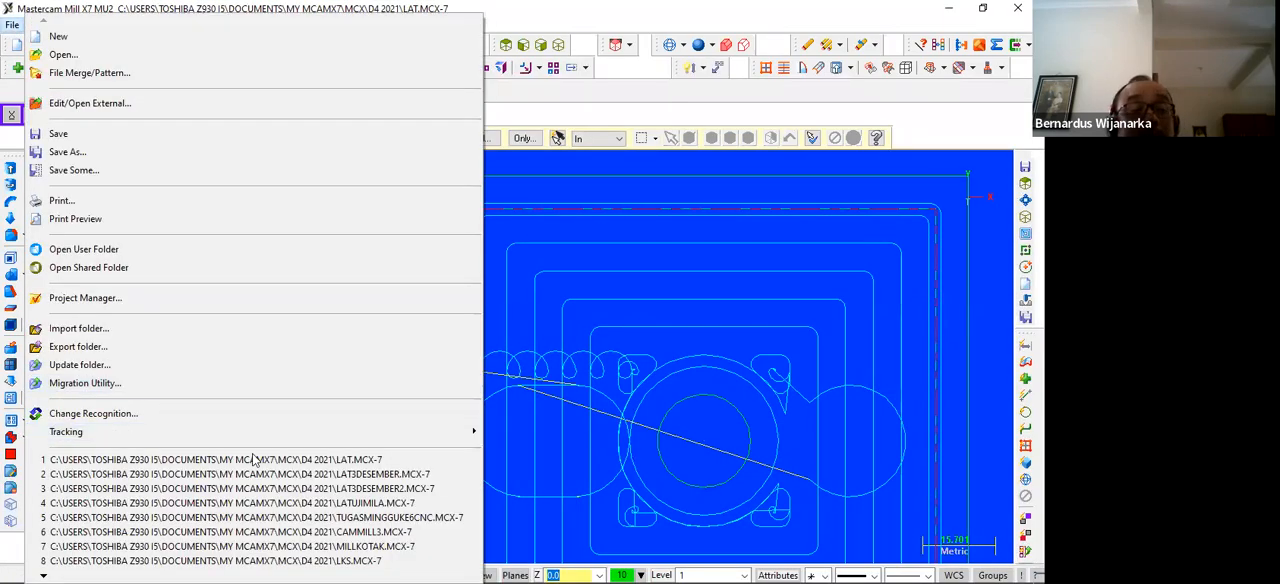
click(372, 474)
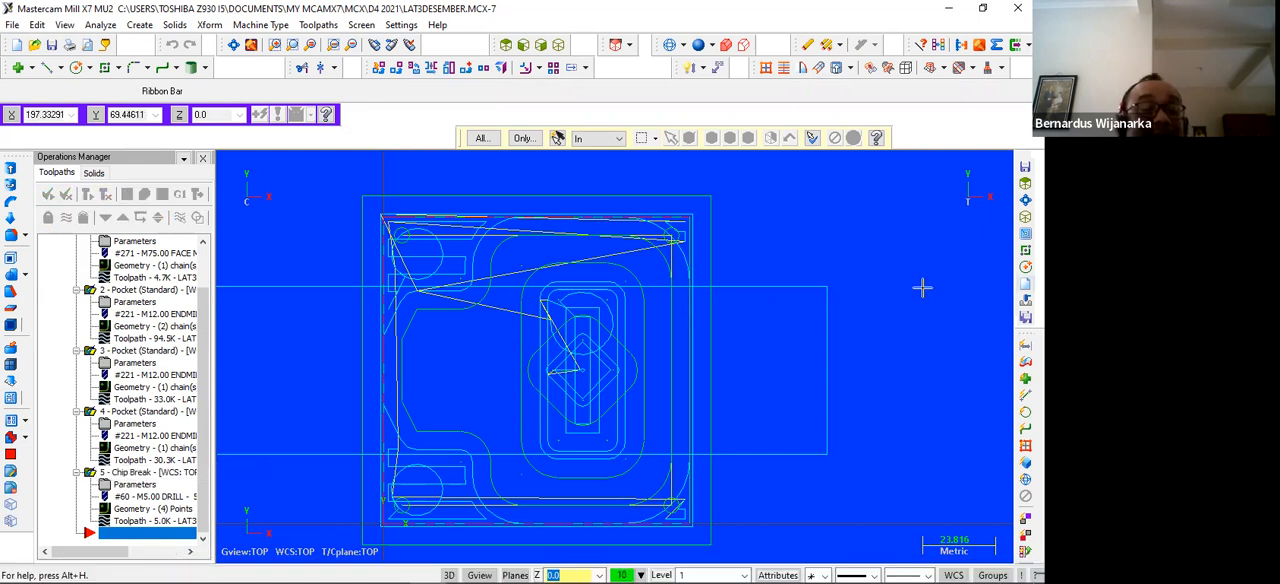
scroll(799, 343, down, 1)
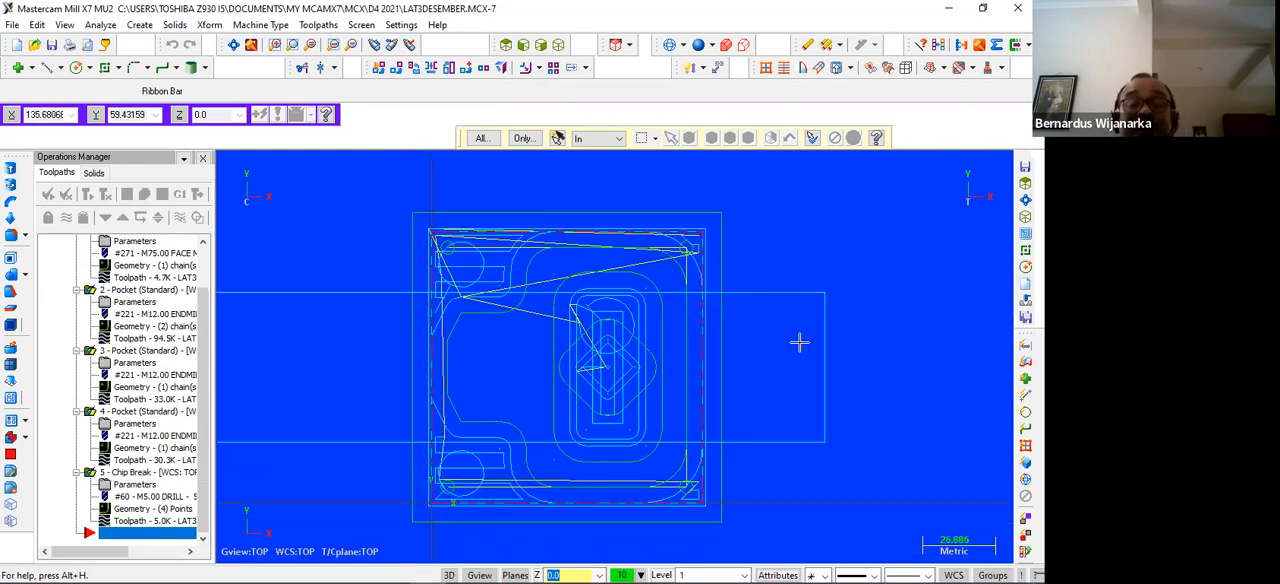
scroll(800, 333, up, 4)
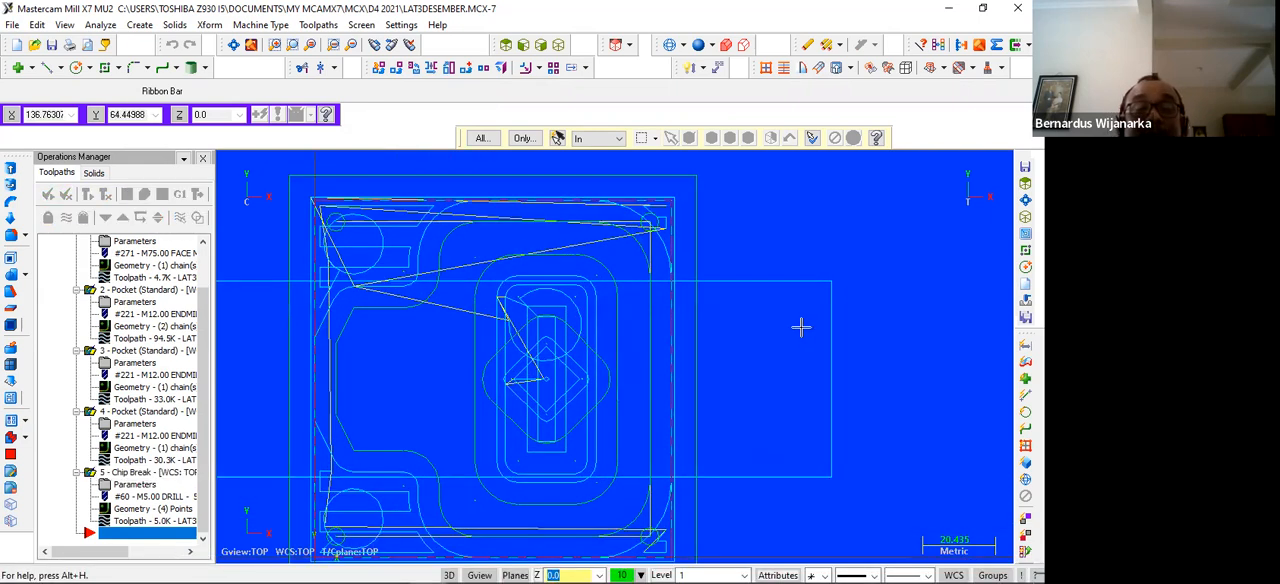
scroll(808, 312, down, 1)
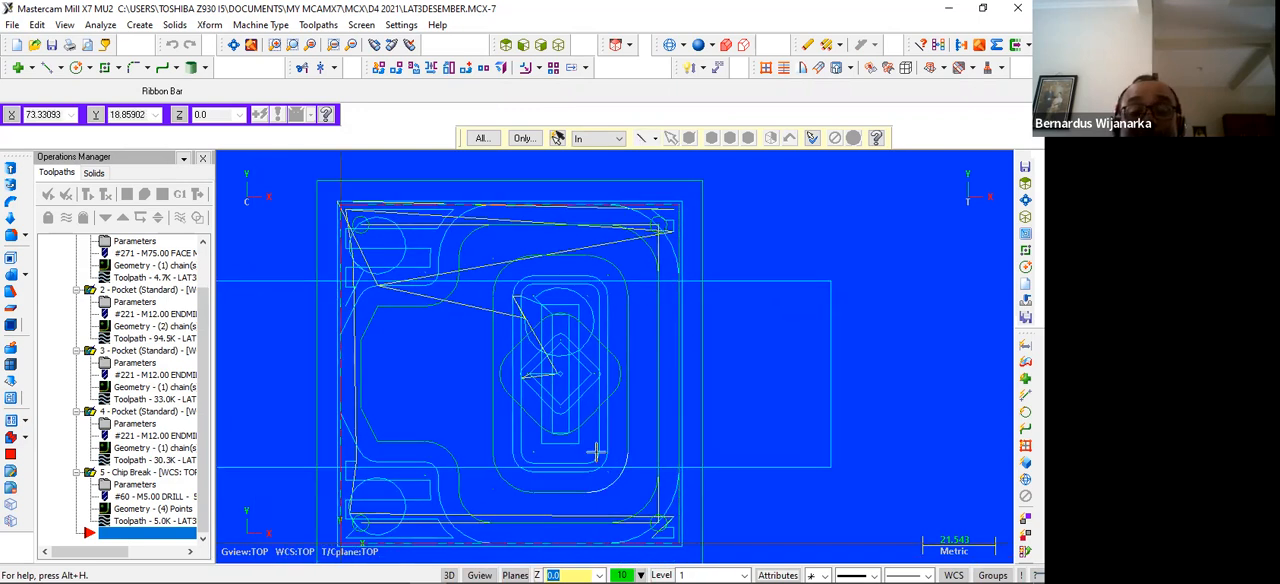